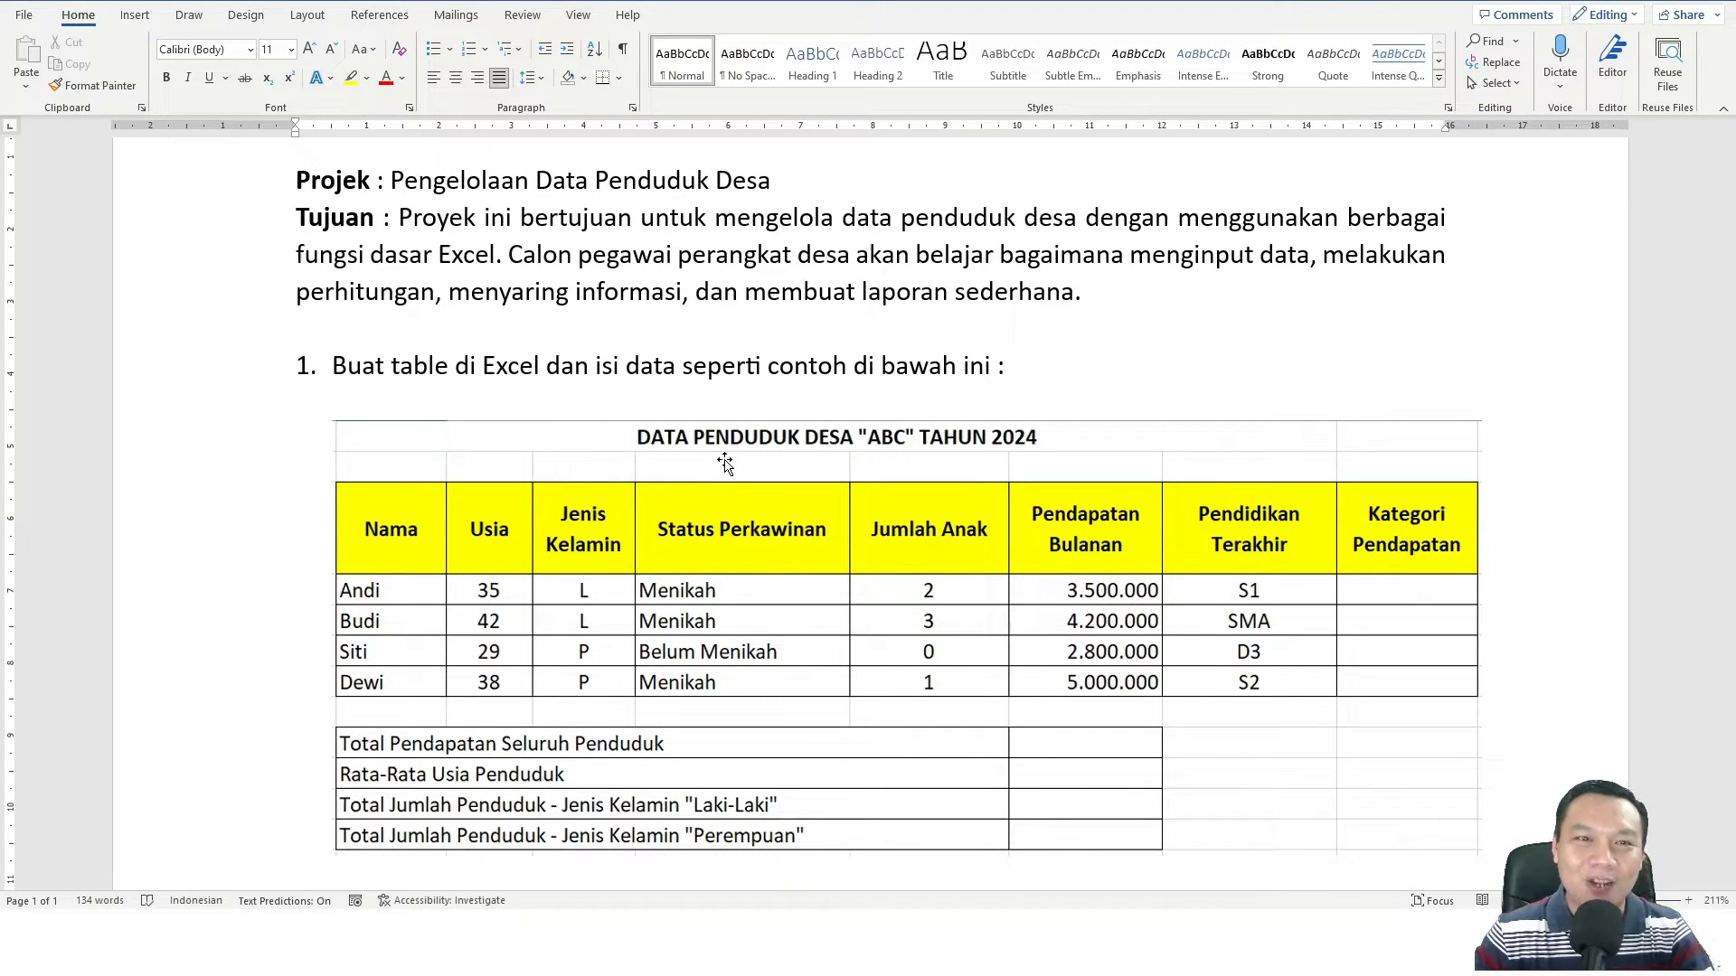
Read the exercise instructions and sample population table in Word, and switch to the blank LATIHAN sheet in Excel
{"action": "scroll", "coordinate": [355, 389], "scroll_direction": "down", "scroll_amount": 2}
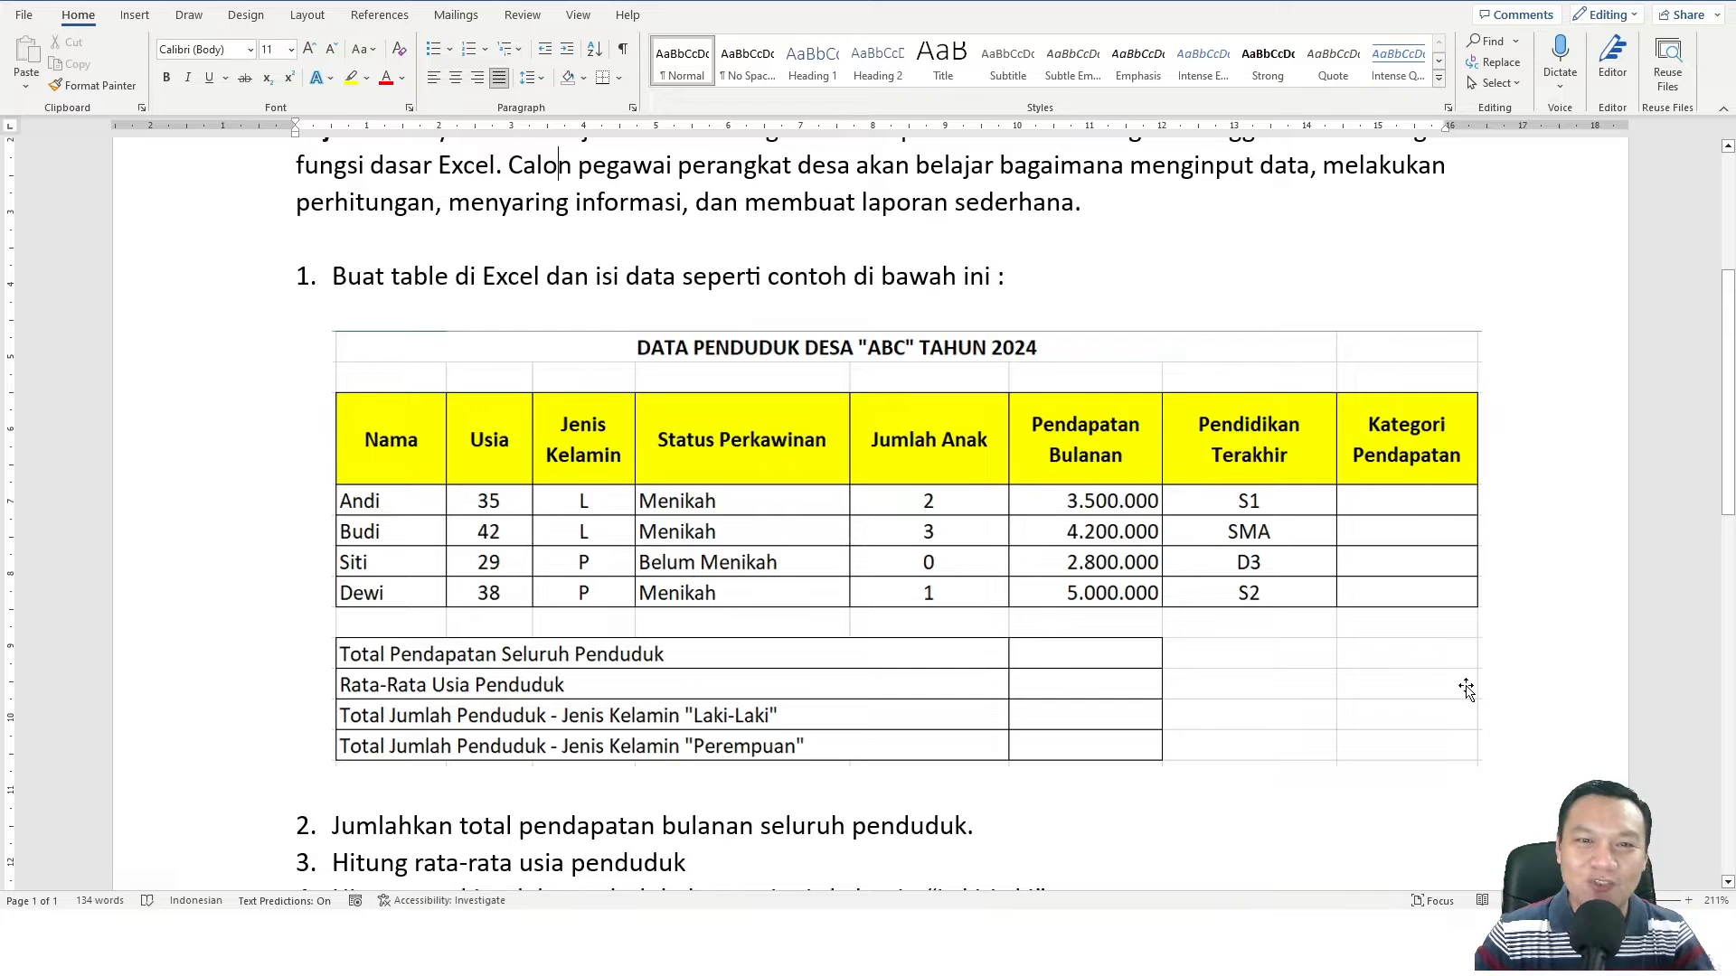
{"action": "scroll", "coordinate": [1420, 696], "scroll_direction": "down", "scroll_amount": 2}
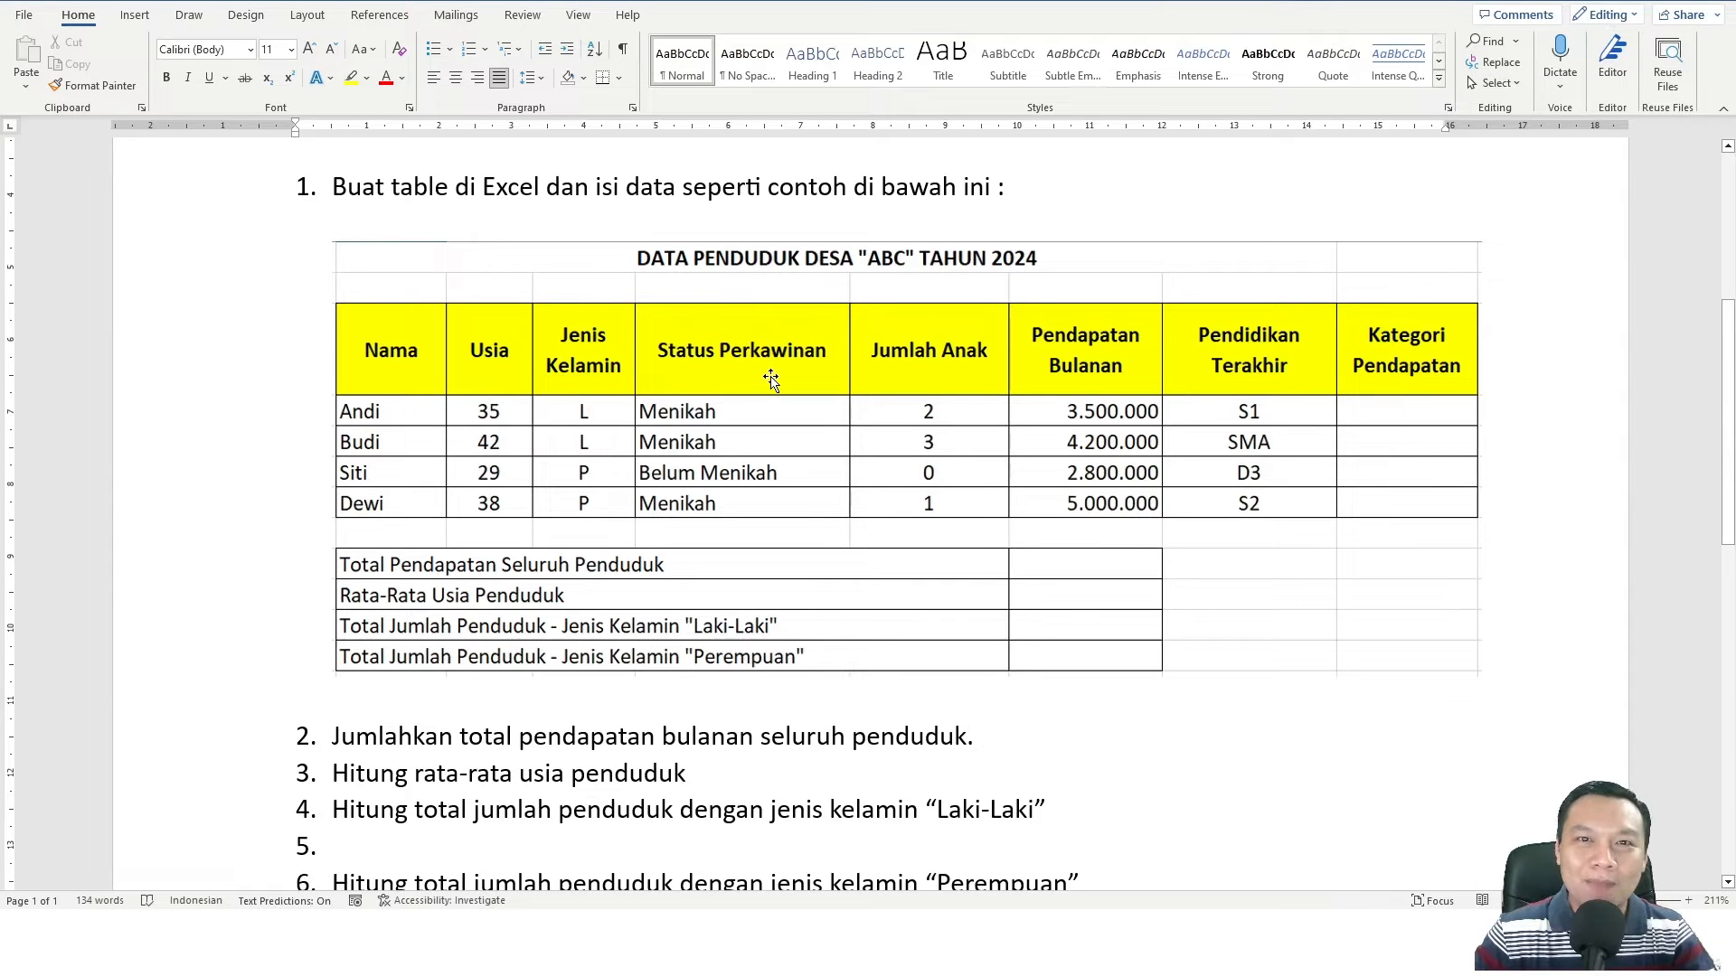
{"action": "key", "text": "alt+Tab"}
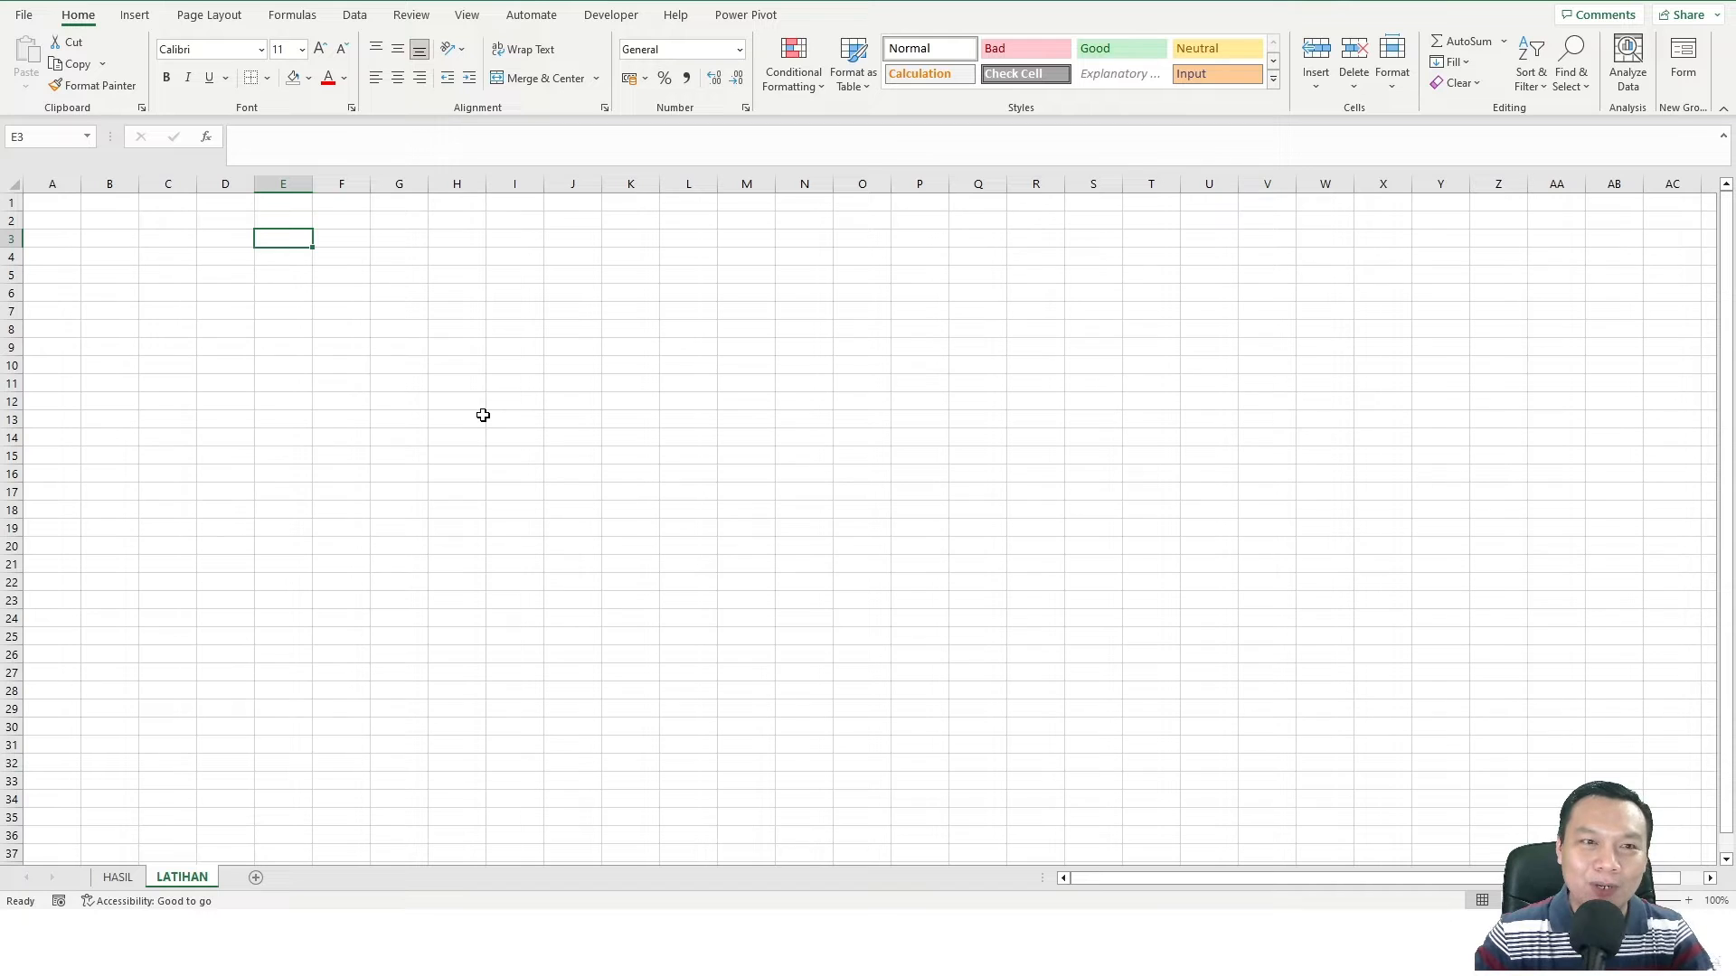
{"action": "left_click", "coordinate": [175, 349]}
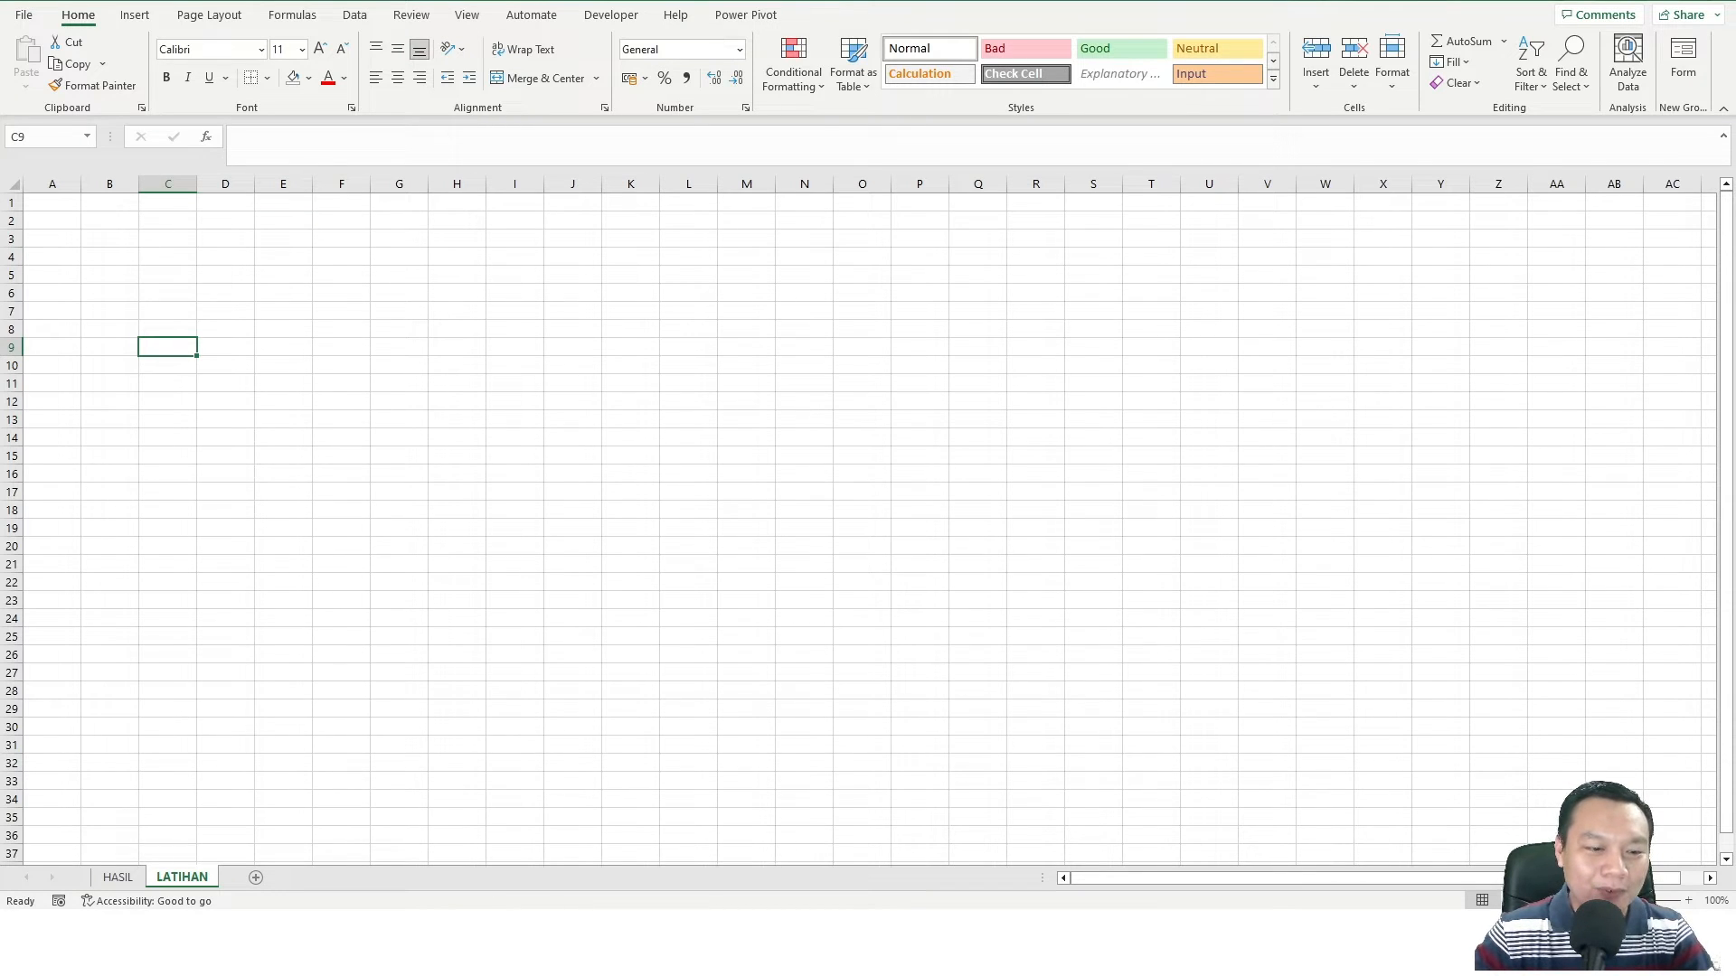
{"action": "key", "text": "alt+Tab"}
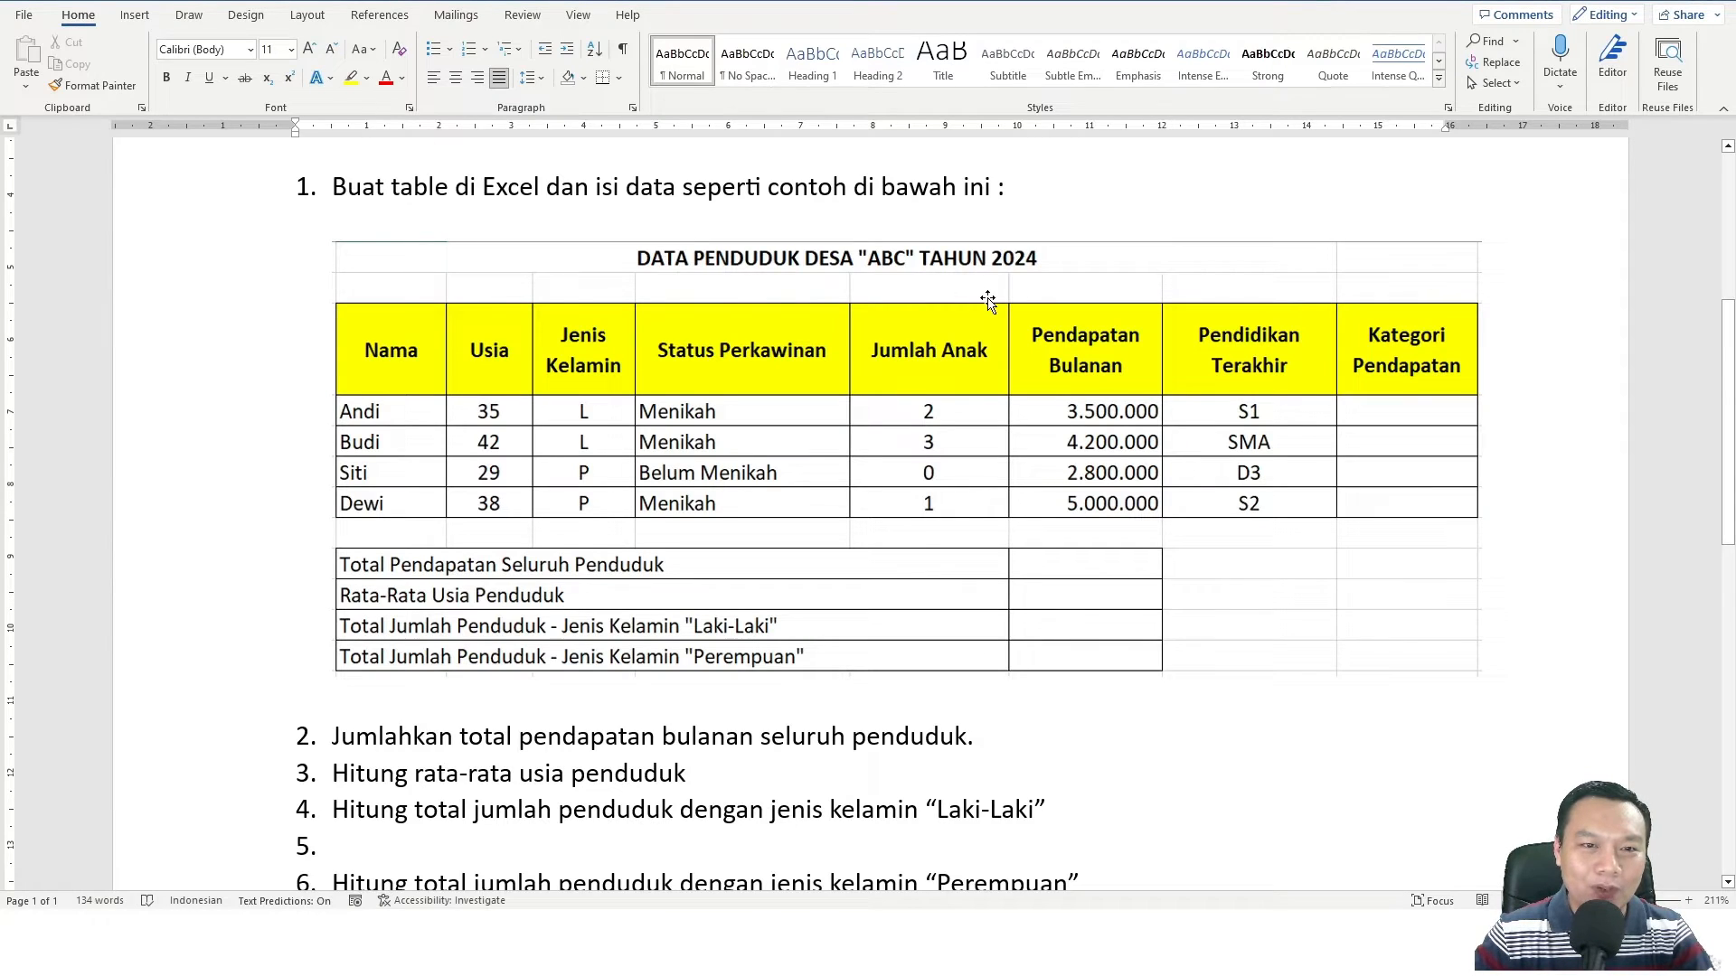
{"action": "key", "text": "alt+Tab"}
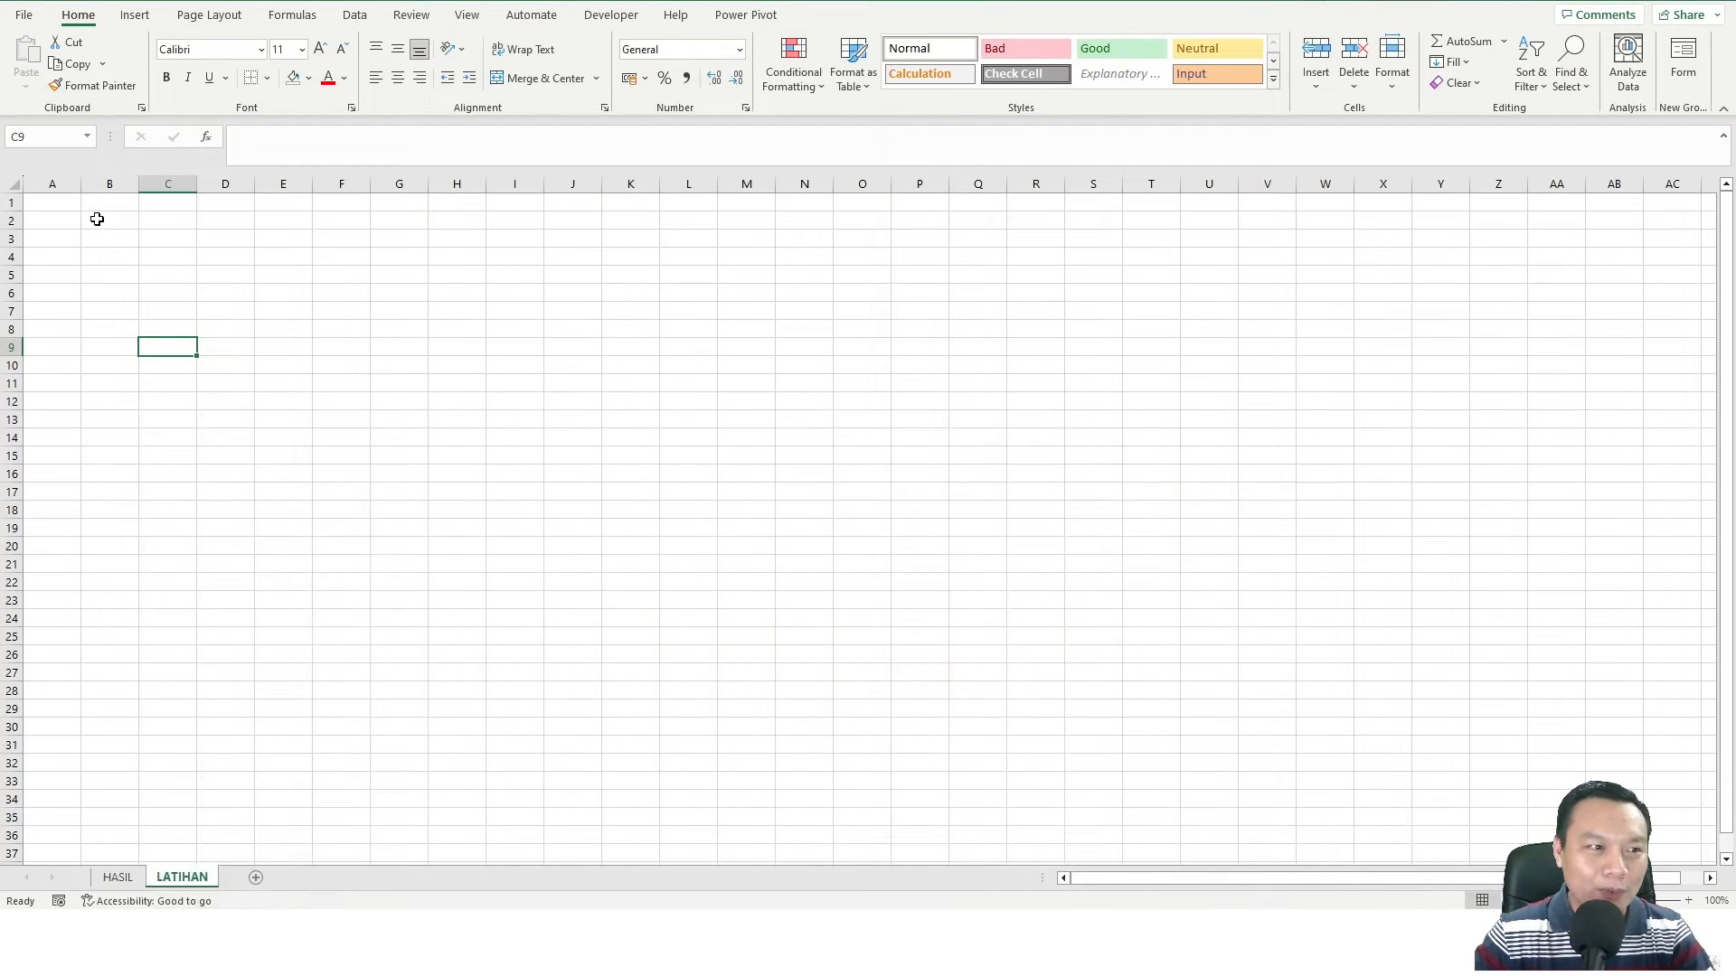
Enter the table title DATA PENDUDUK DESA "ABC" TAHUN 2024 in cell B2
{"action": "left_click", "coordinate": [97, 218]}
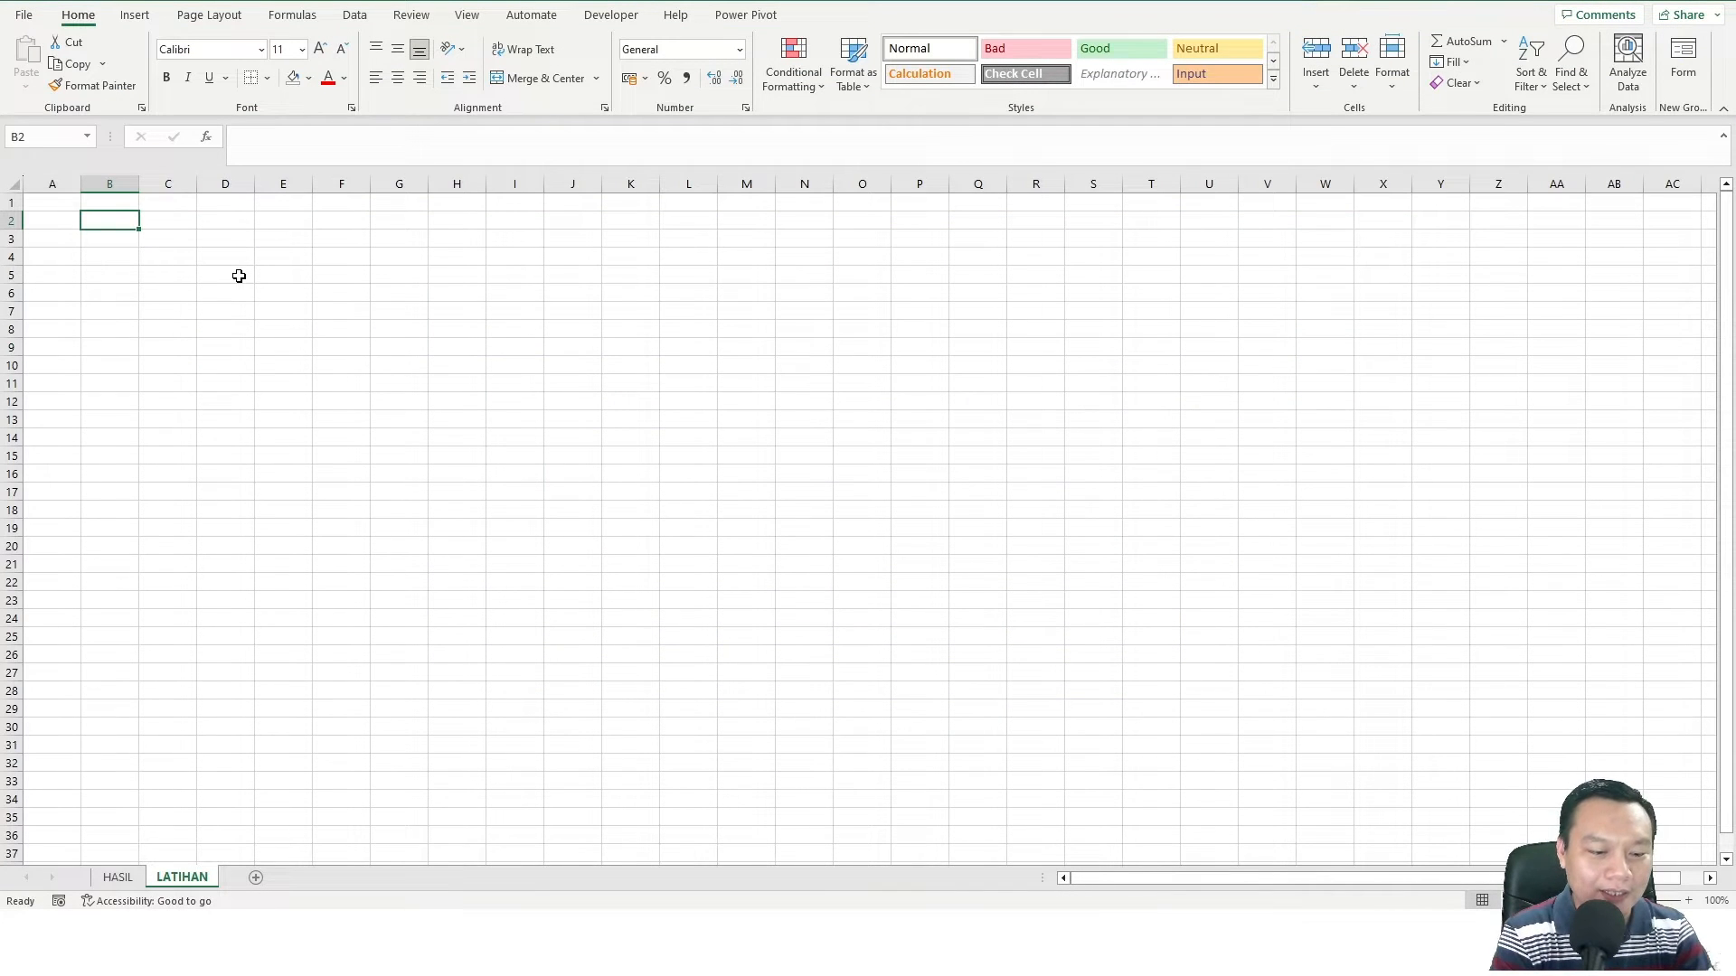
{"action": "type", "text": "dat"}
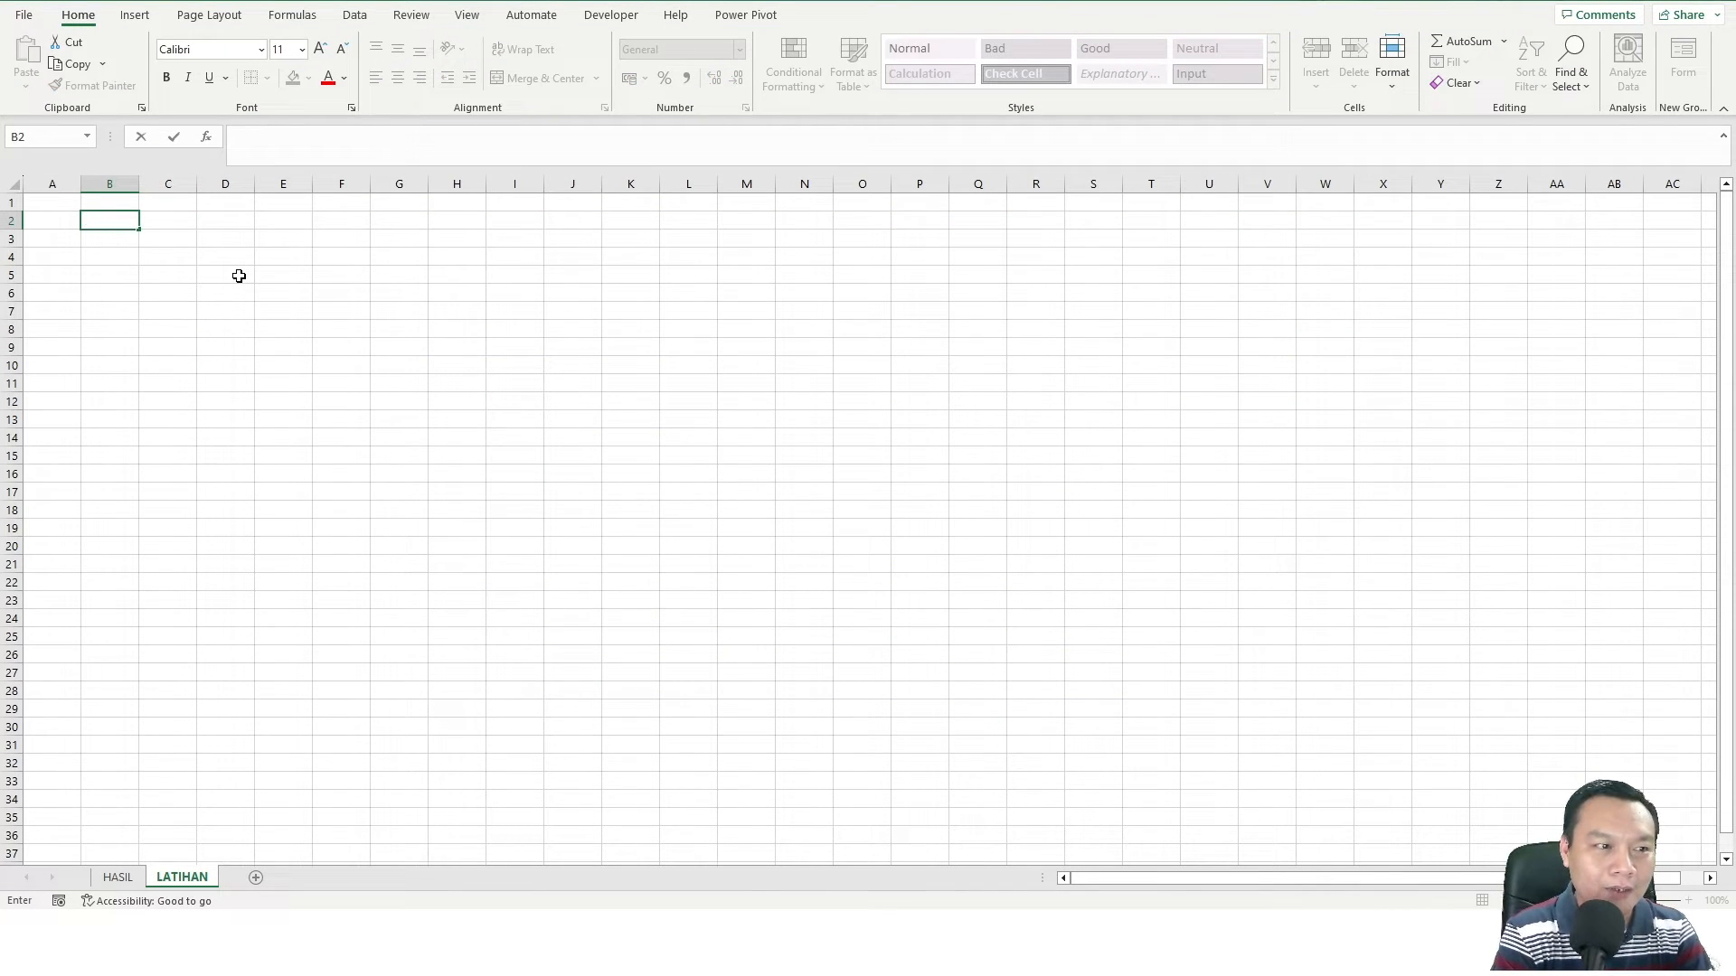
{"action": "type", "text": "DATA PENDUDUK DESA"}
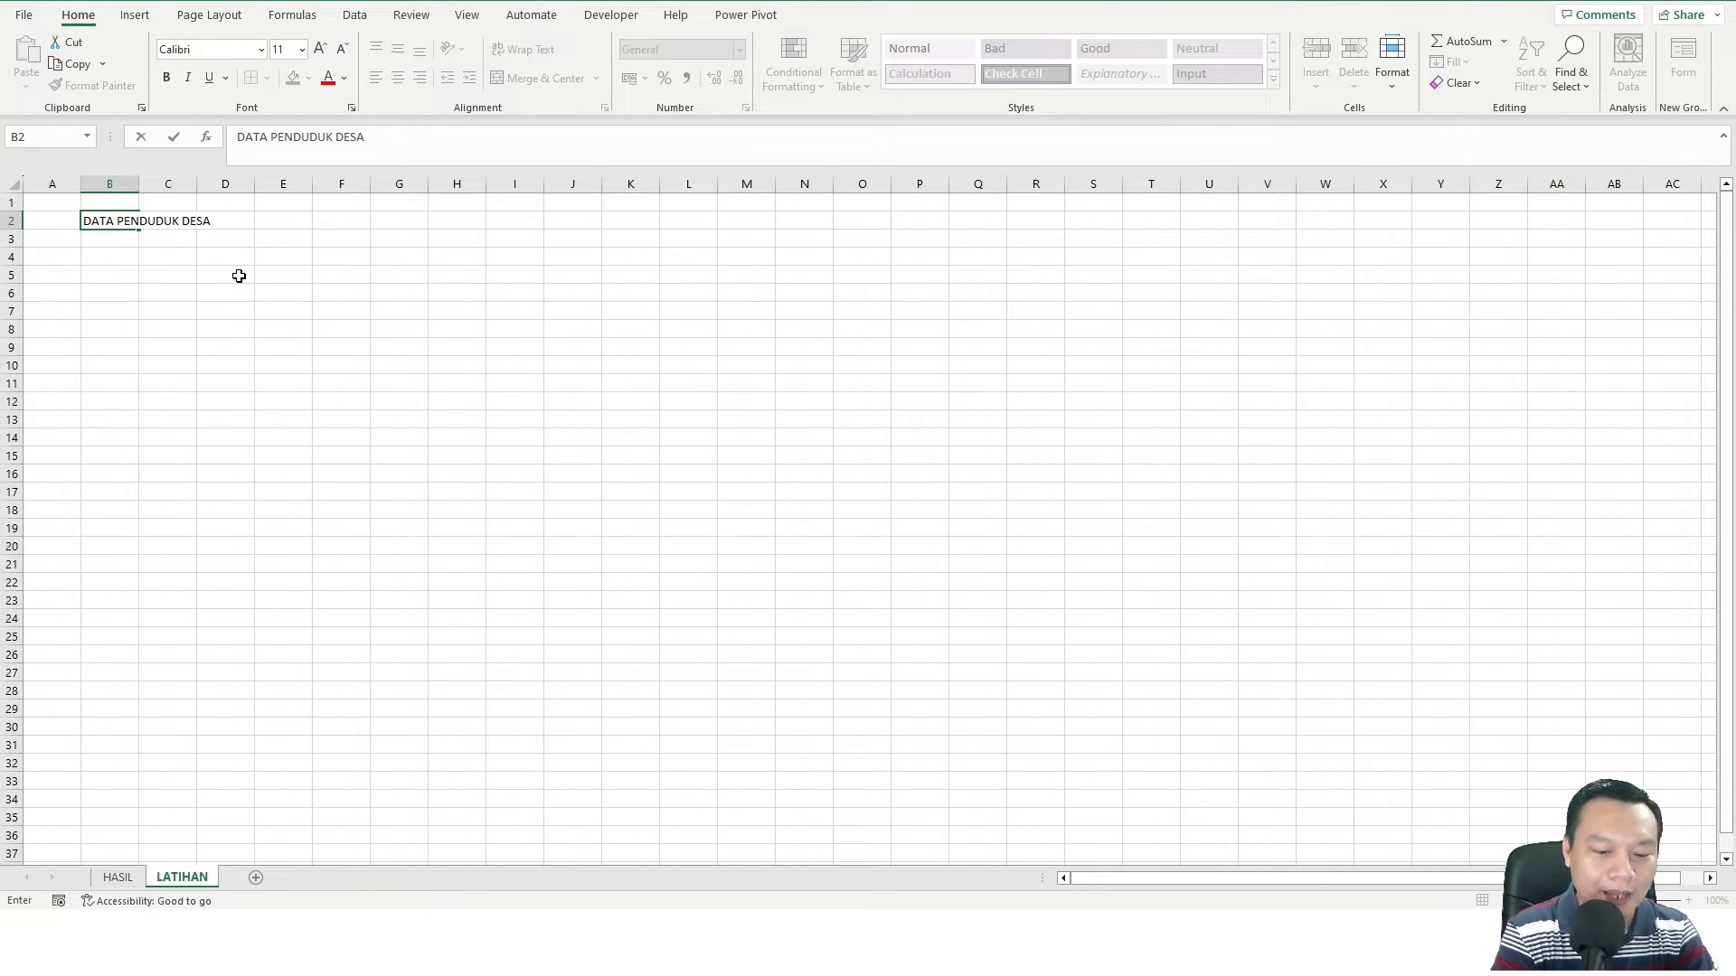
{"action": "type", "text": " \"ABC\""}
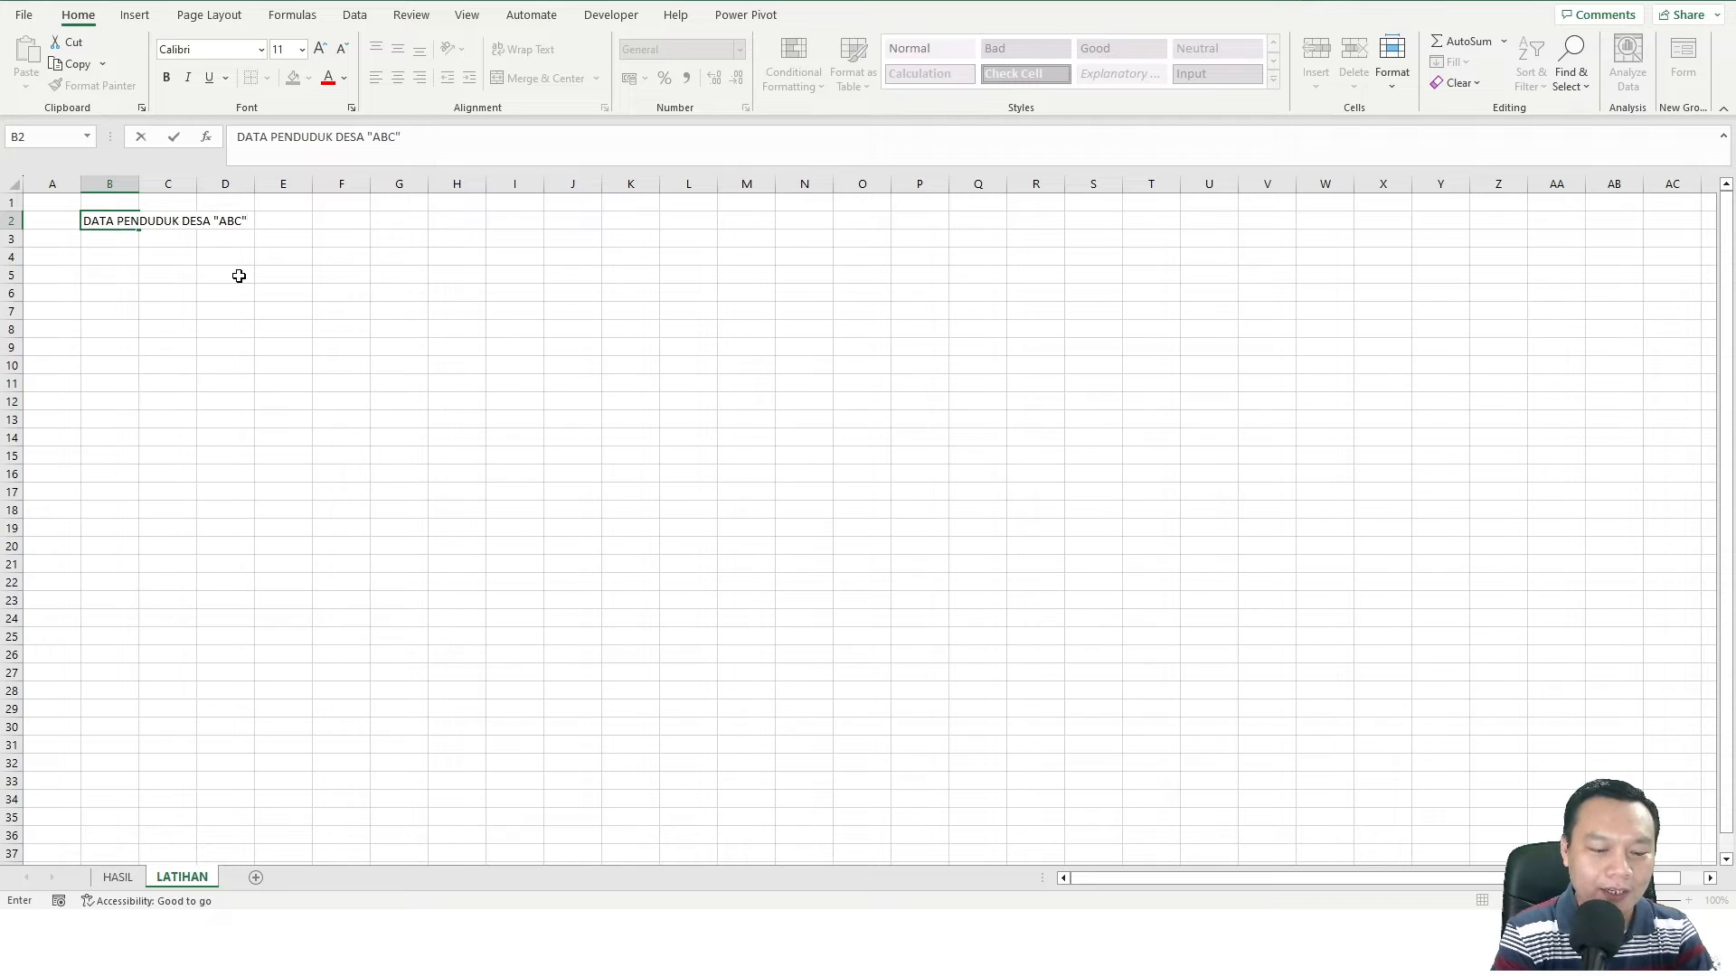
{"action": "type", "text": " TAHU"}
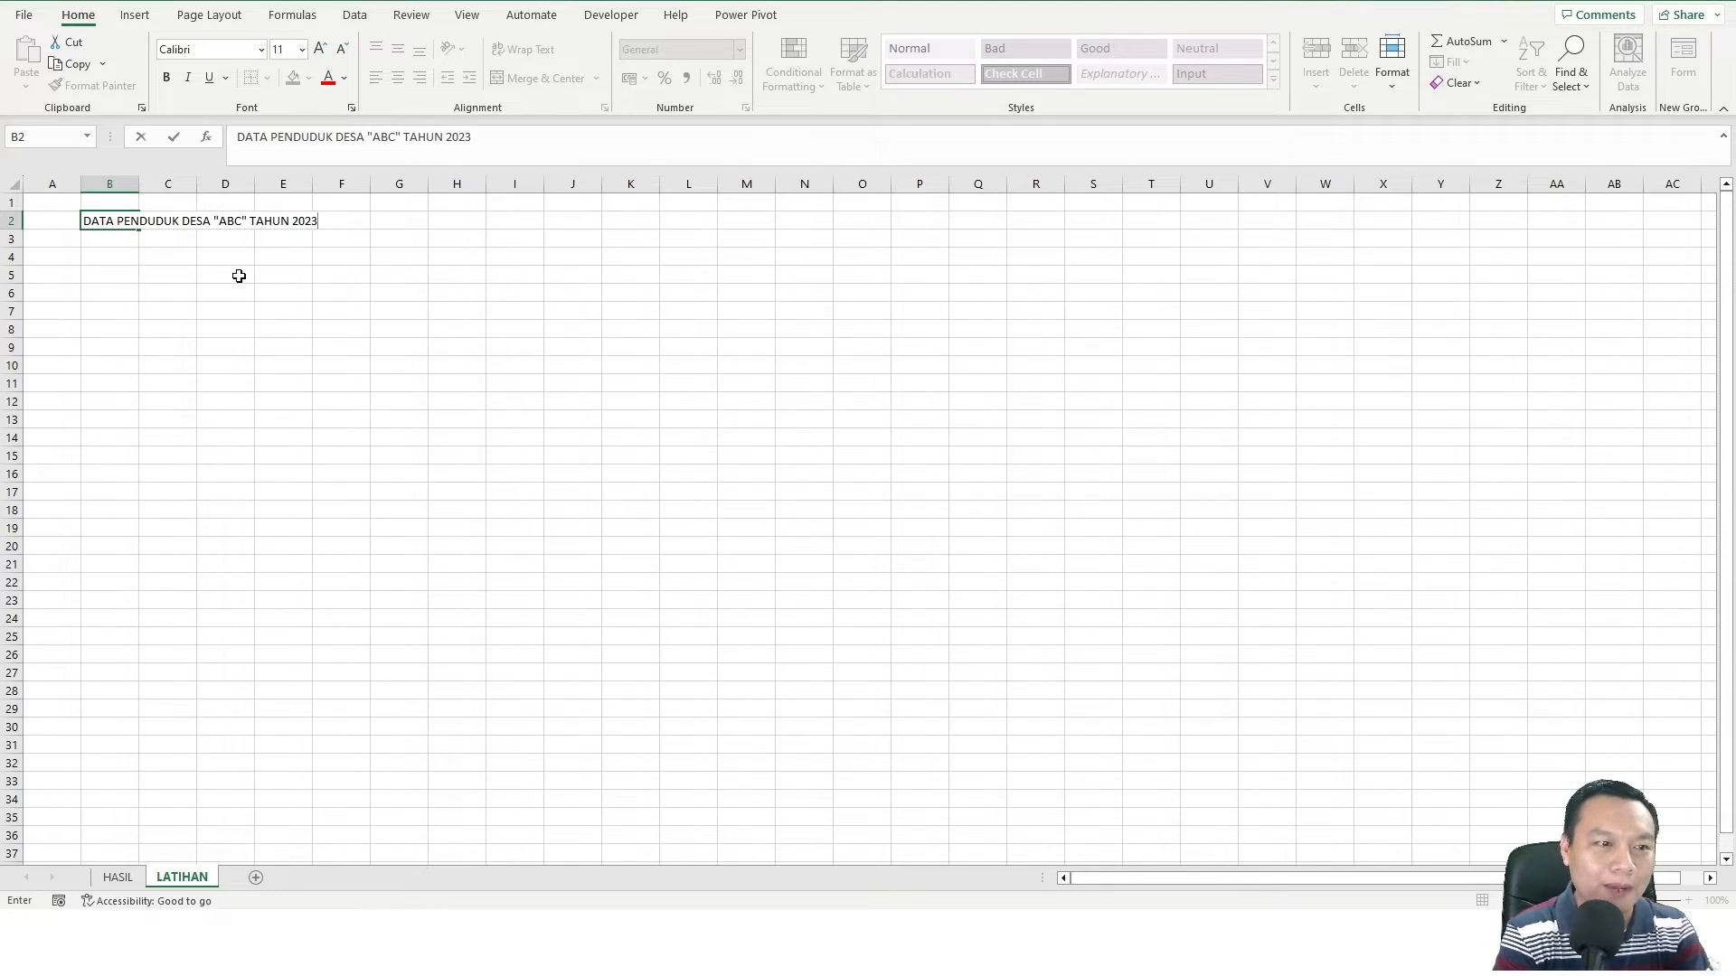
{"action": "type", "text": "N 2024"}
{"action": "key", "text": "Return"}
{"action": "key", "text": "Return"}
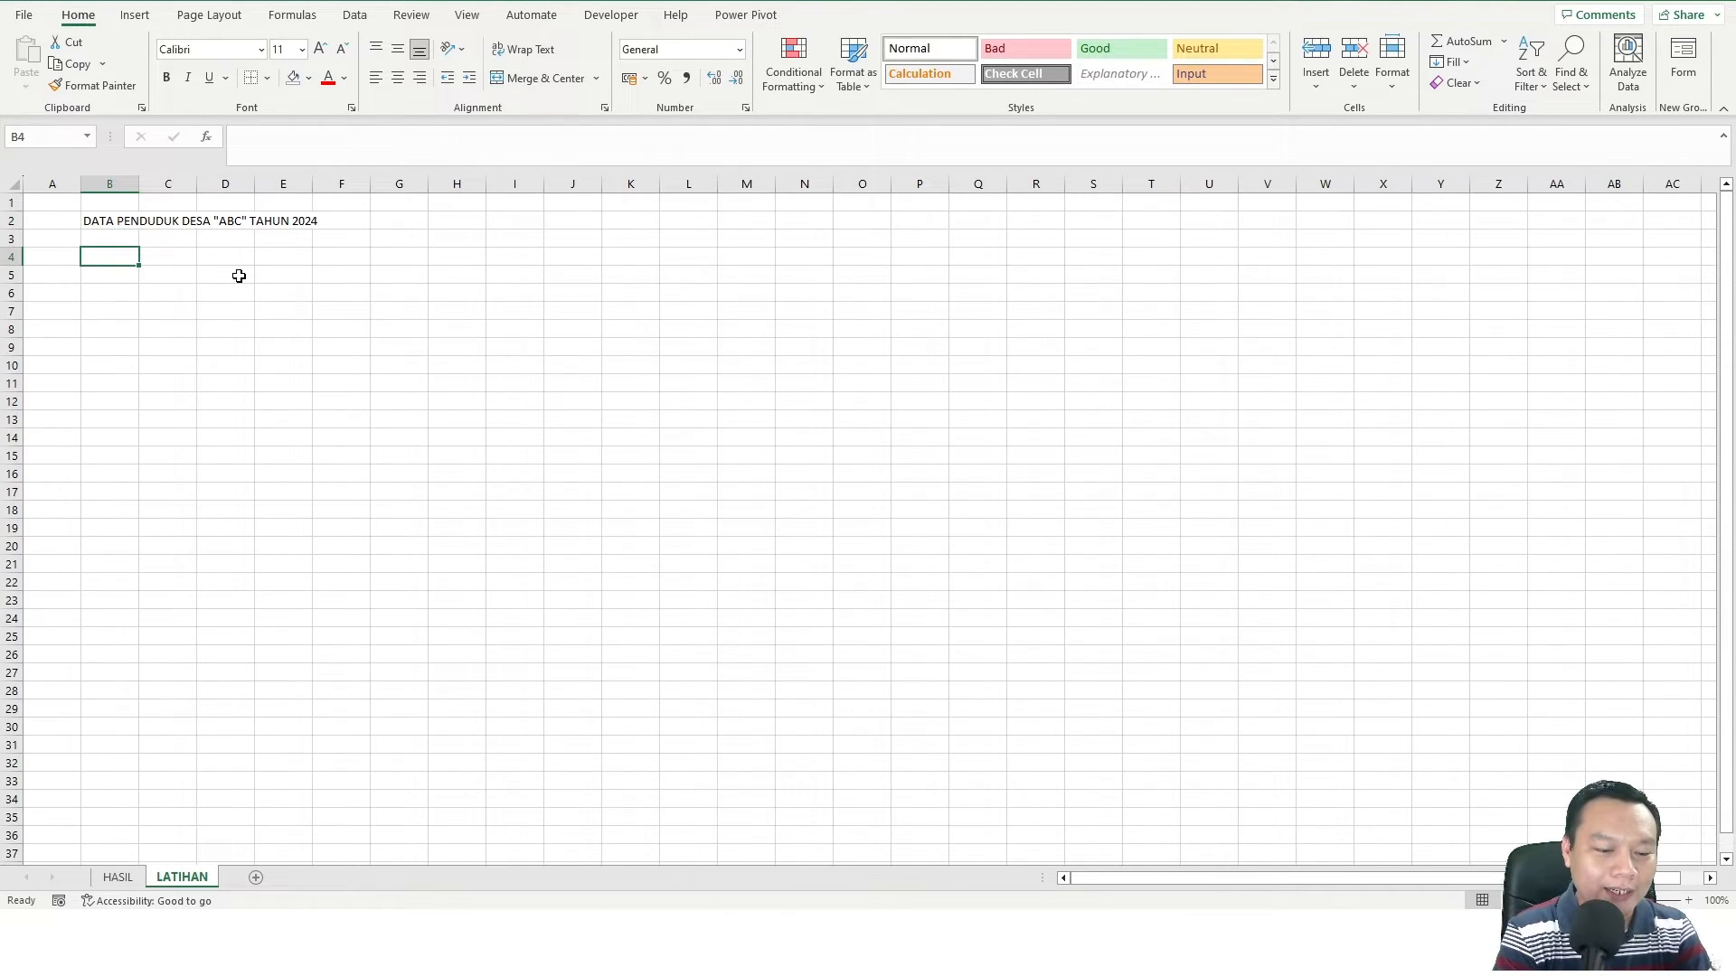
Enter the column headers Nama, Usia and Jenis Kelamin in cells B4 to D4
{"action": "type", "text": "Nama"}
{"action": "key", "text": "Tab"}
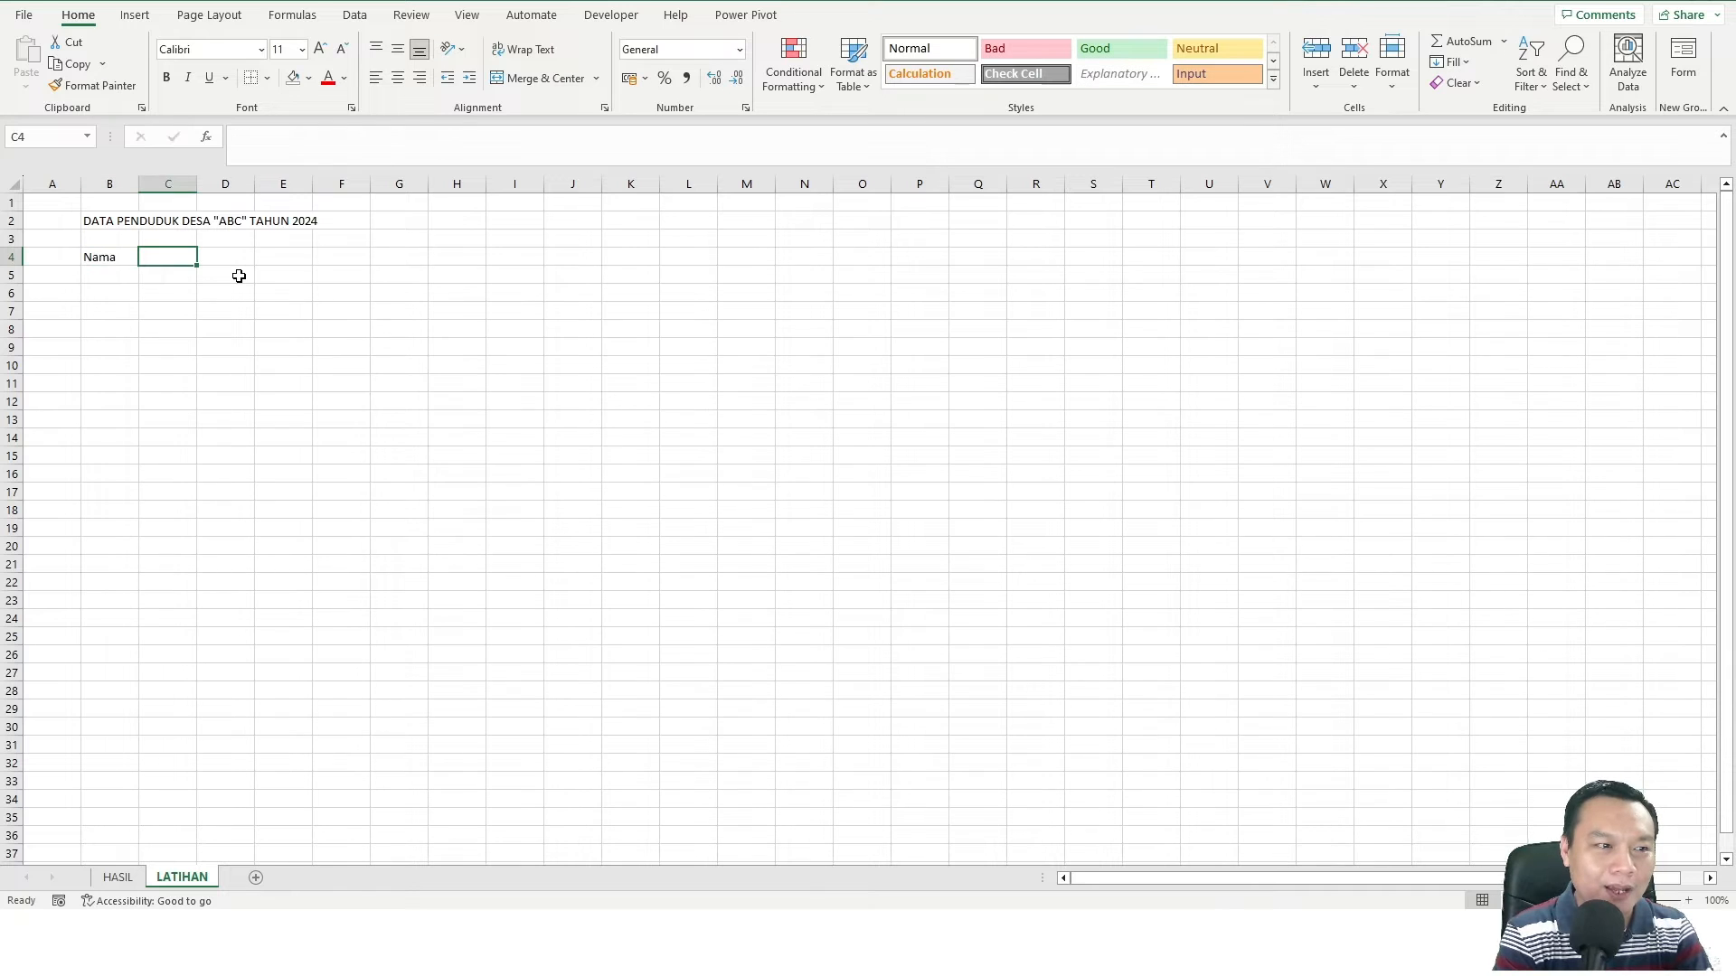
{"action": "type", "text": "Usia"}
{"action": "key", "text": "Tab"}
{"action": "type", "text": "Jenis Kelamin"}
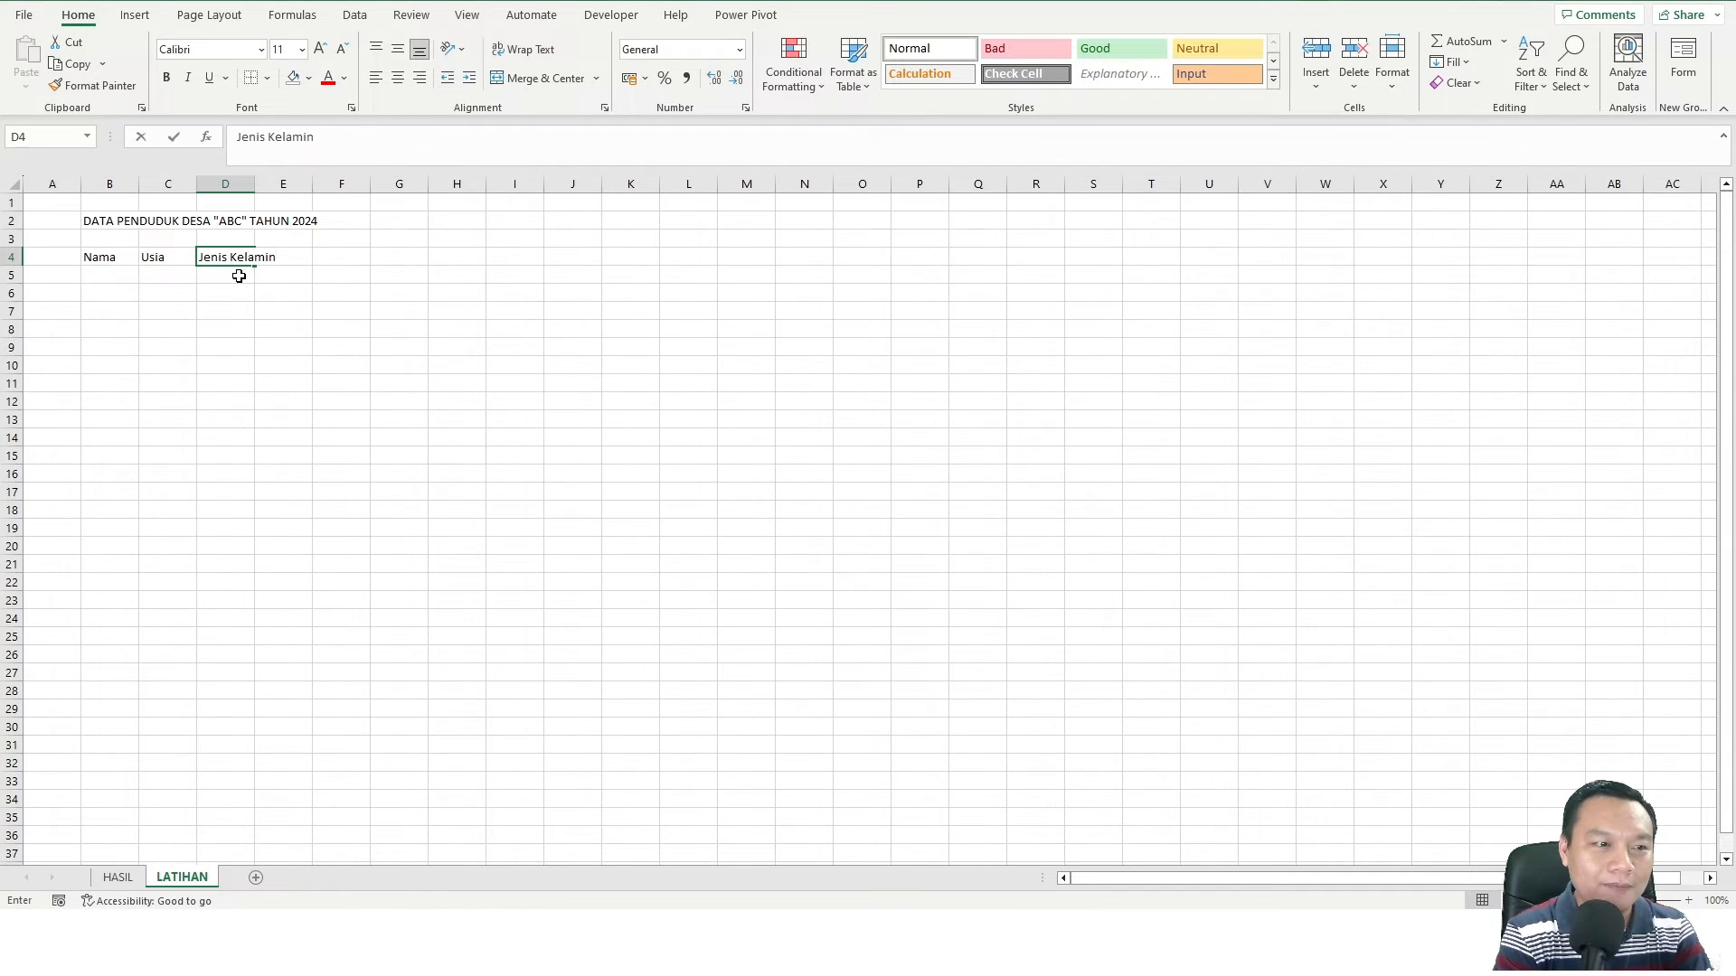
{"action": "key", "text": "Tab"}
Following the sample table in Word, add the headers Status Perkawinan in E4 and Jumlah Anak in F4
{"action": "key", "text": "alt+Tab"}
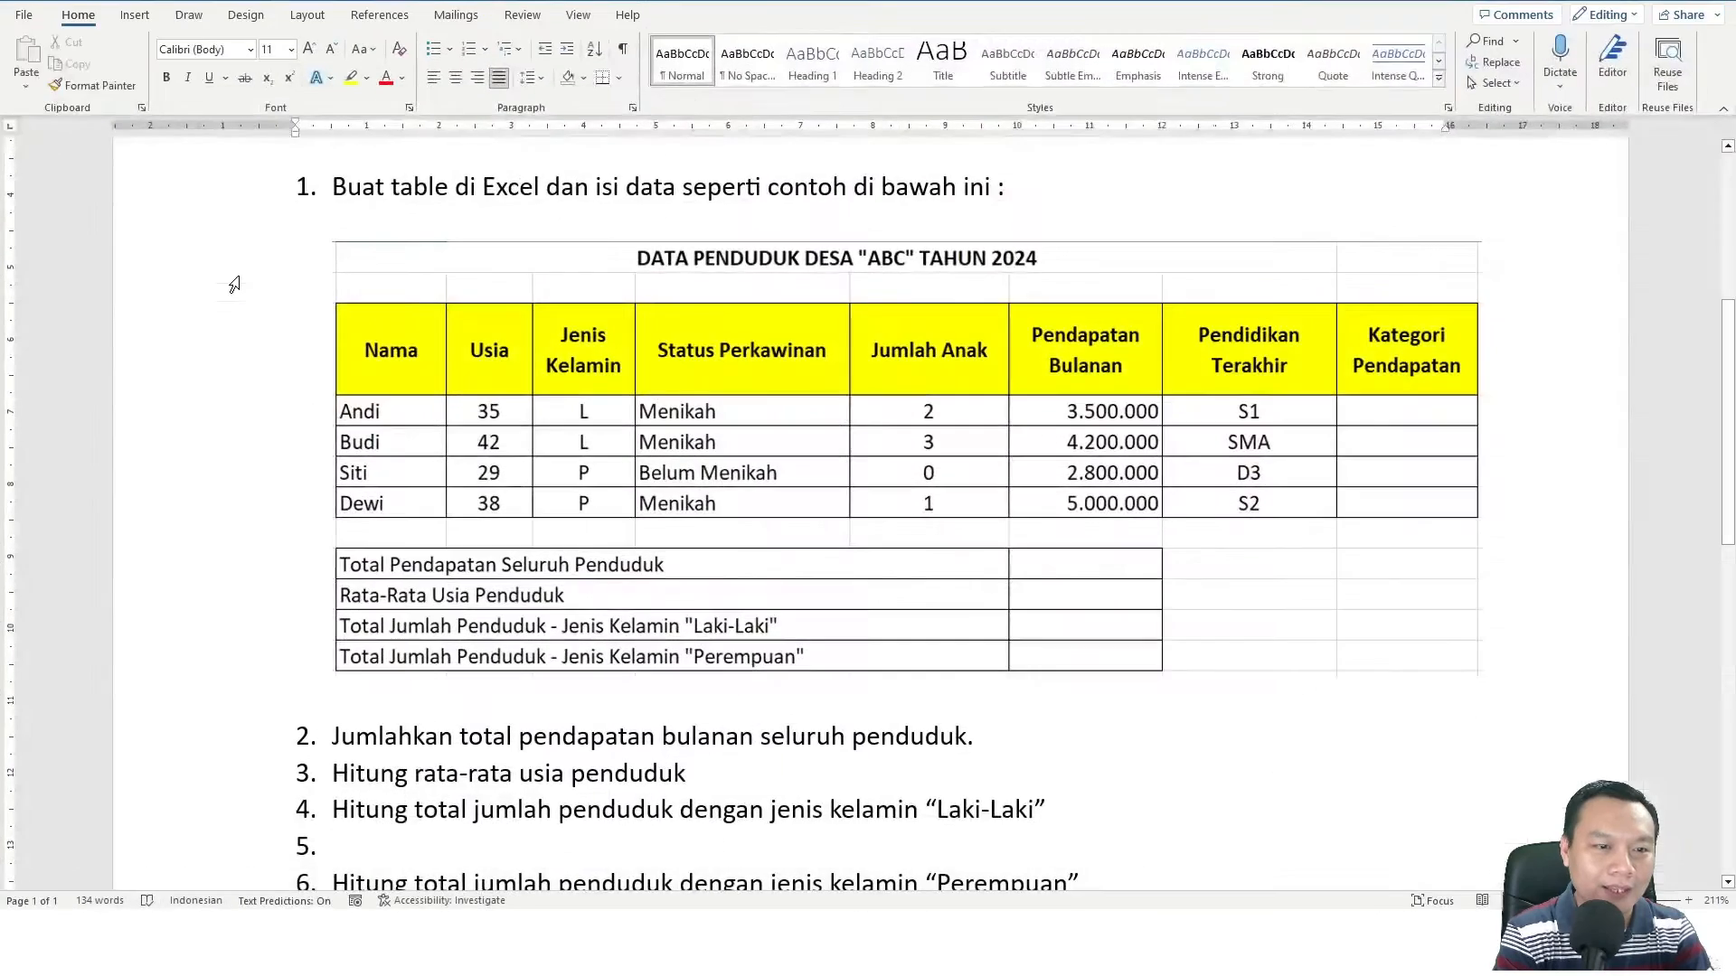
{"action": "key", "text": "alt+Tab"}
{"action": "type", "text": "S"}
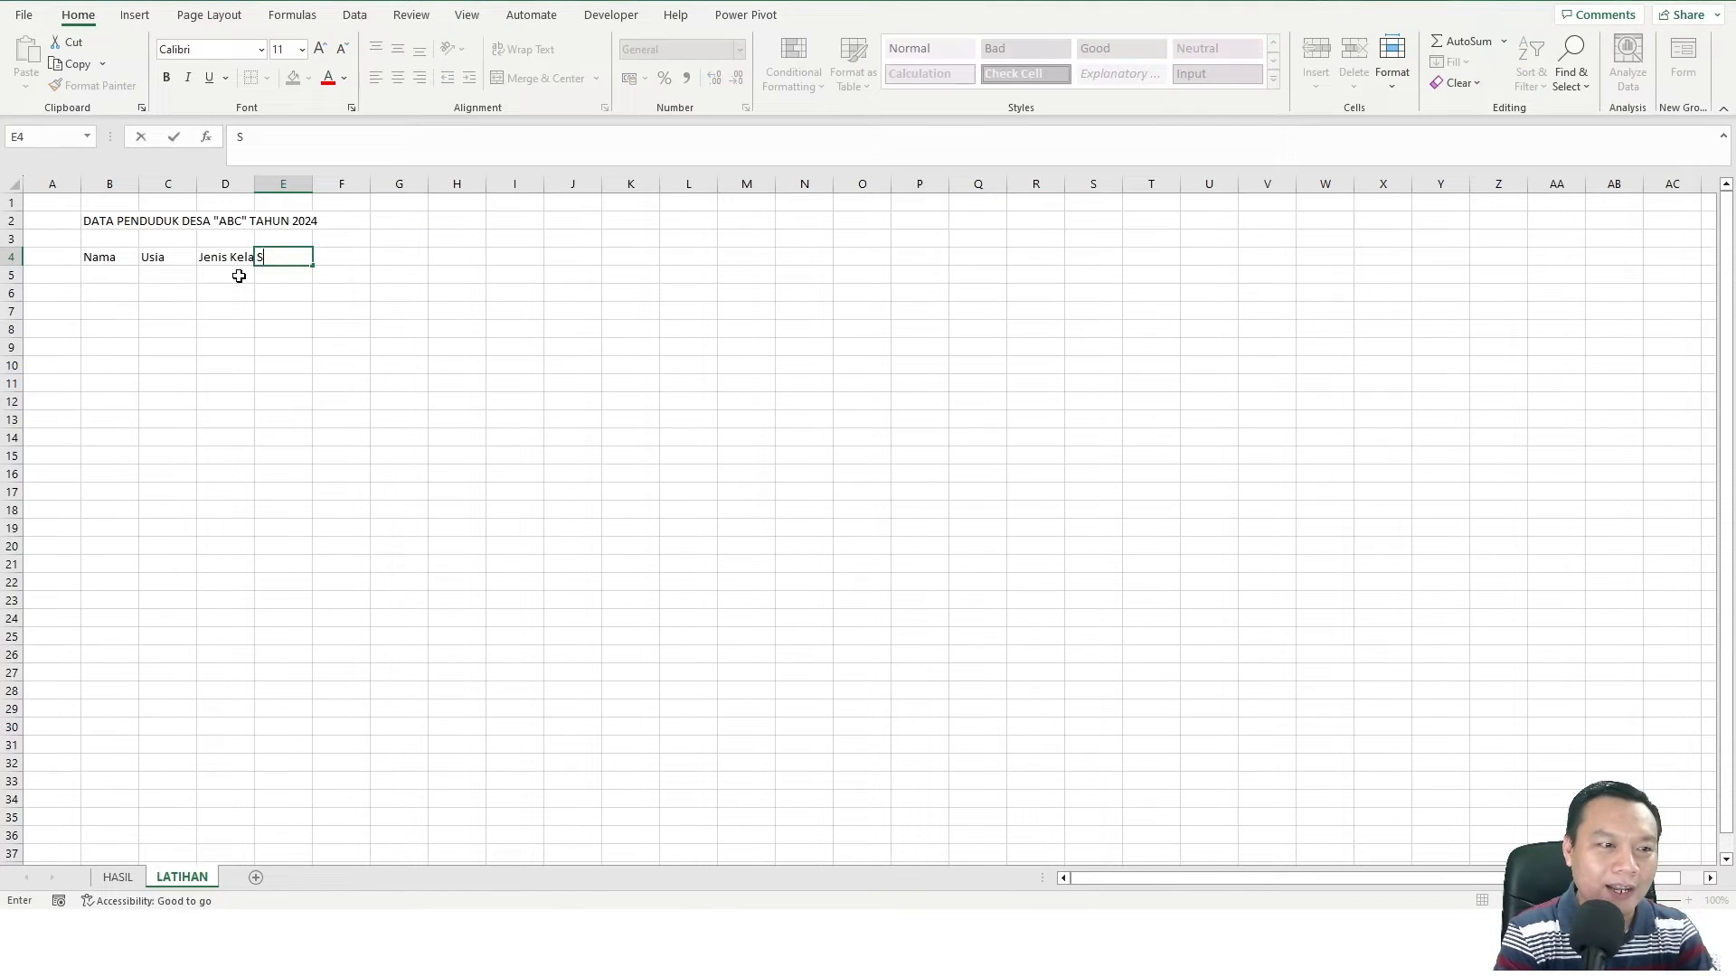
{"action": "type", "text": "tatus perka"}
{"action": "key", "text": "Tab"}
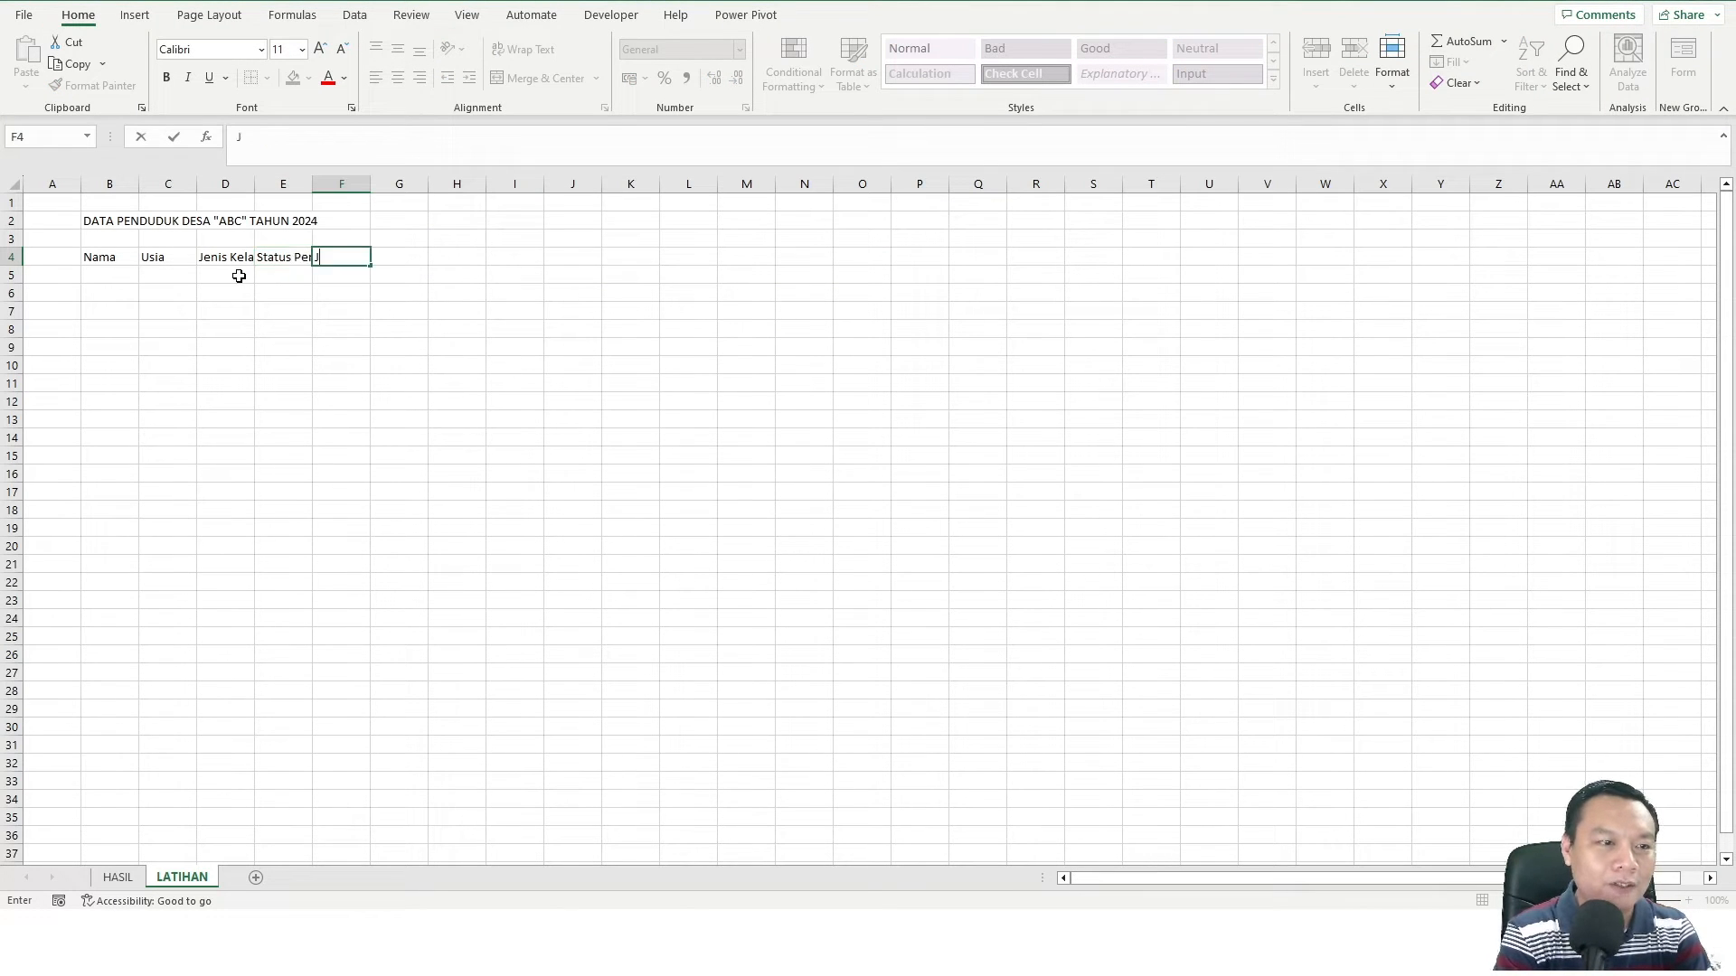
{"action": "type", "text": "Jumlah Anak"}
{"action": "key", "text": "Tab"}
Following the sample table in Word, add the headers Pendapatan Bulanan in G4 and Pendidikan Akhir in H4
{"action": "key", "text": "alt+Tab"}
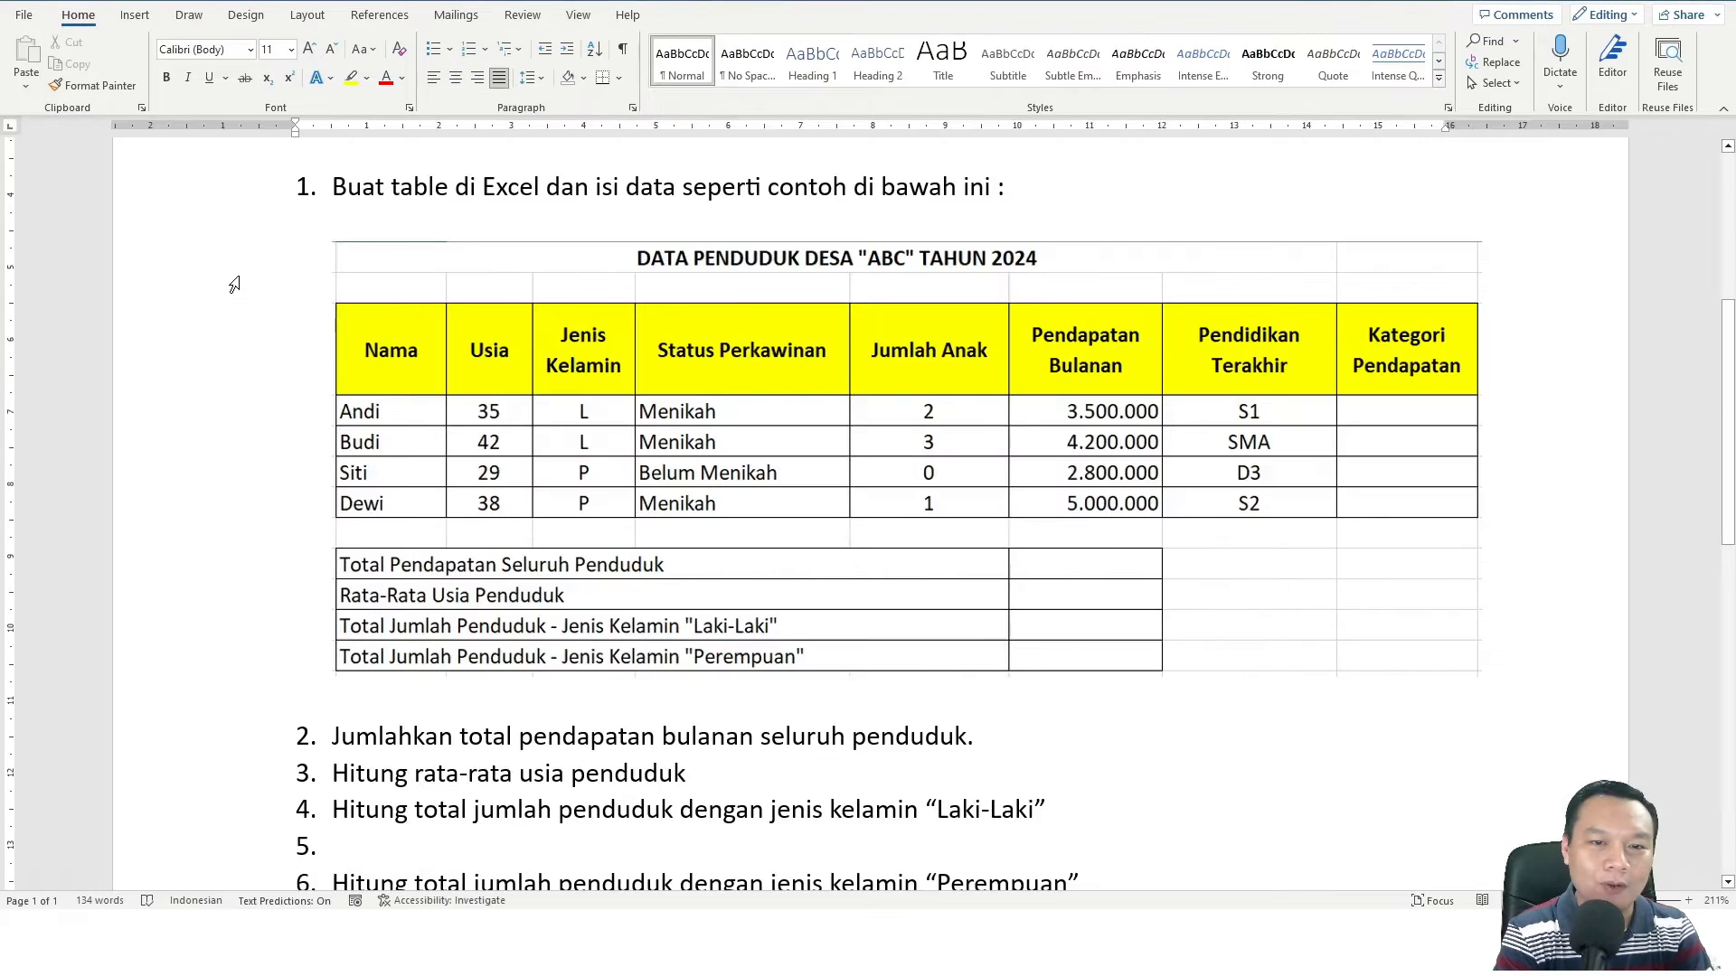
{"action": "key", "text": "alt+Tab"}
{"action": "type", "text": "P"}
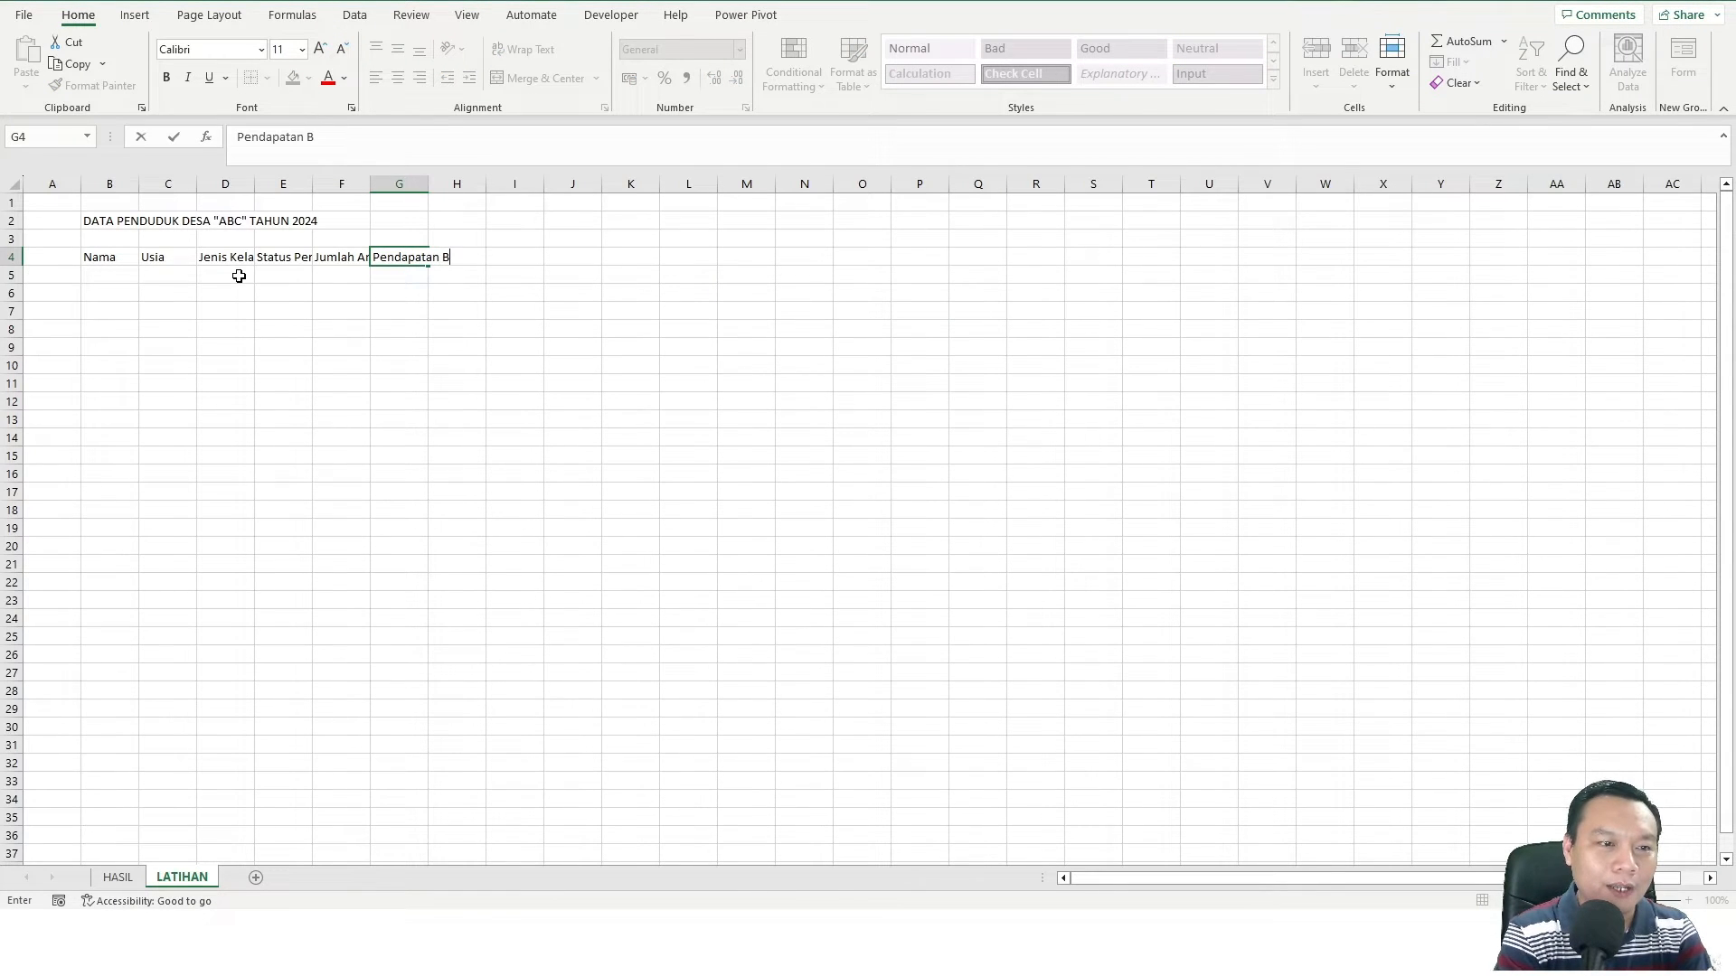
{"action": "type", "text": "endapatan Bulanan"}
{"action": "key", "text": "Tab"}
{"action": "type", "text": "Pendi"}
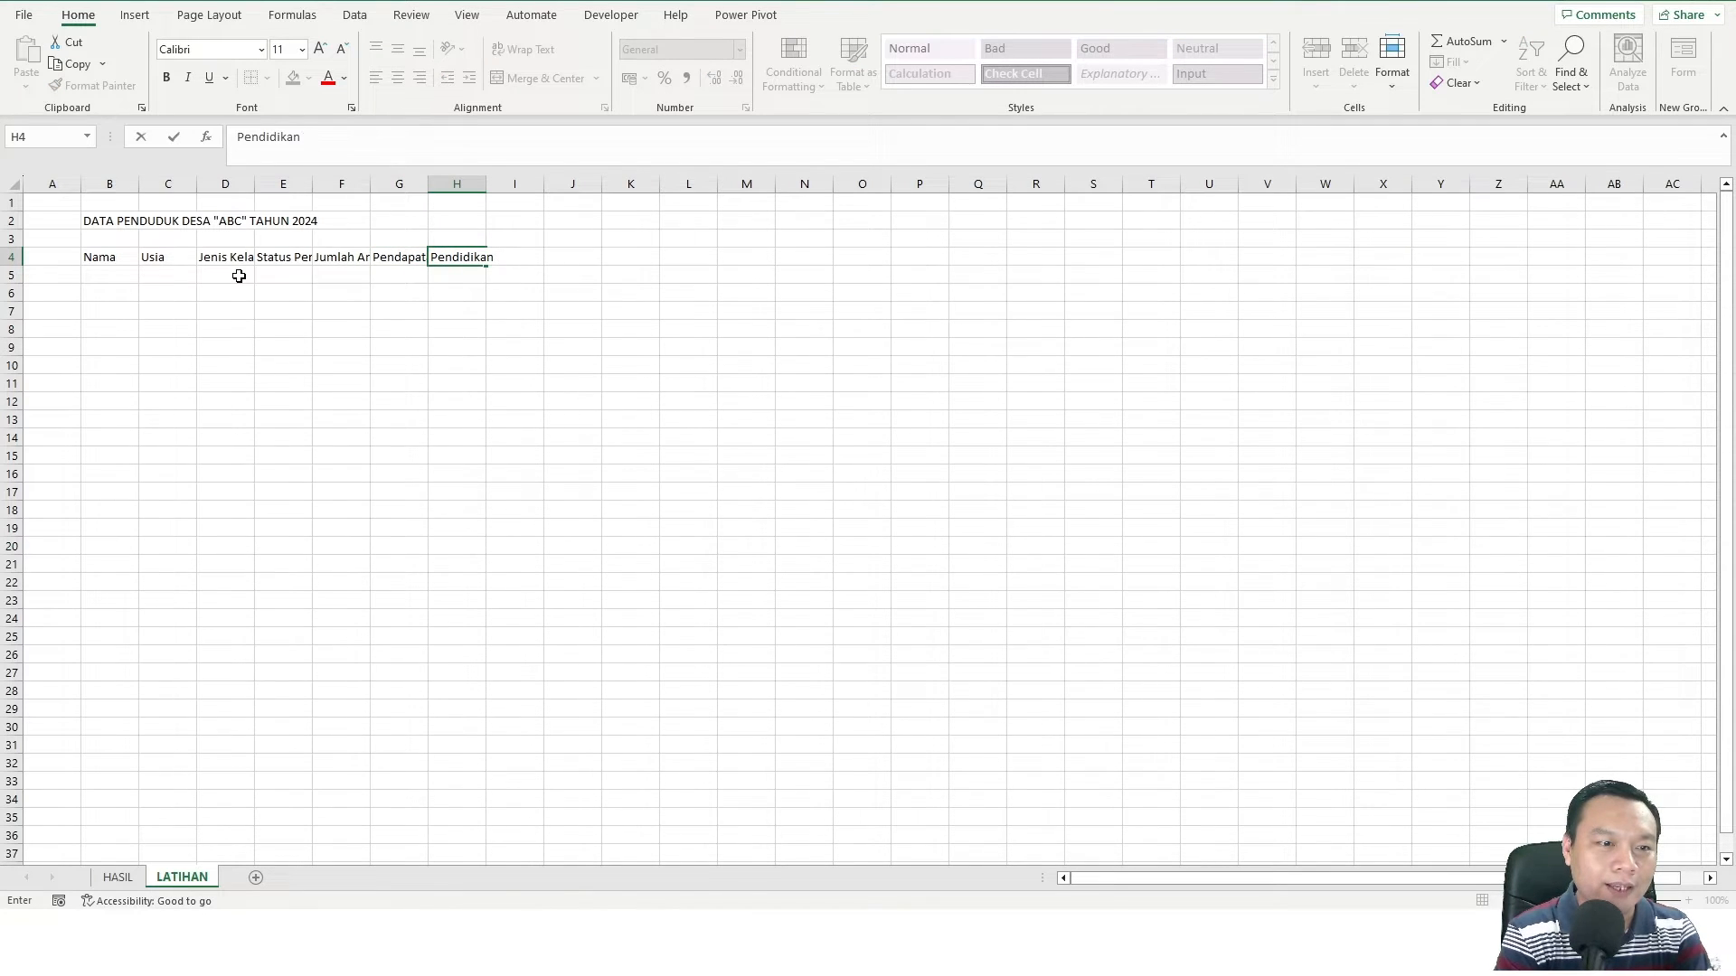
{"action": "type", "text": "dikan Akhir"}
{"action": "key", "text": "Tab"}
Check the last column of the sample table in Word and enter its header Kategori Pendapatan in I4
{"action": "key", "text": "alt+Tab"}
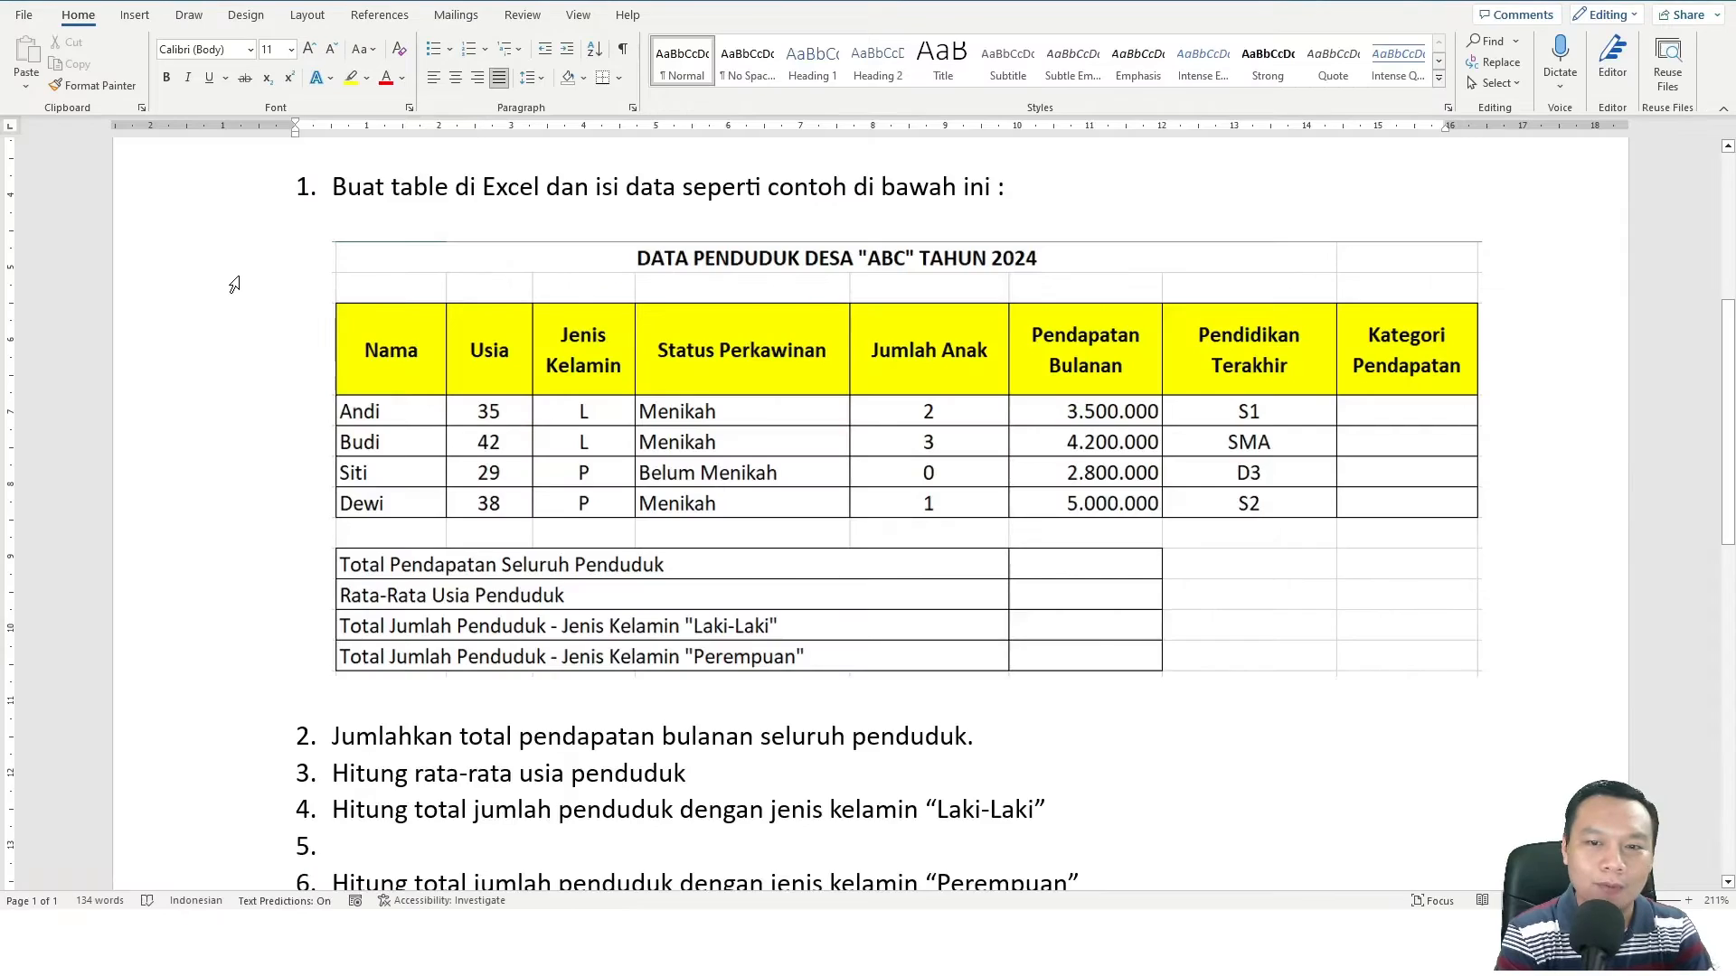
{"action": "key", "text": "alt+Tab"}
{"action": "type", "text": "Ka"}
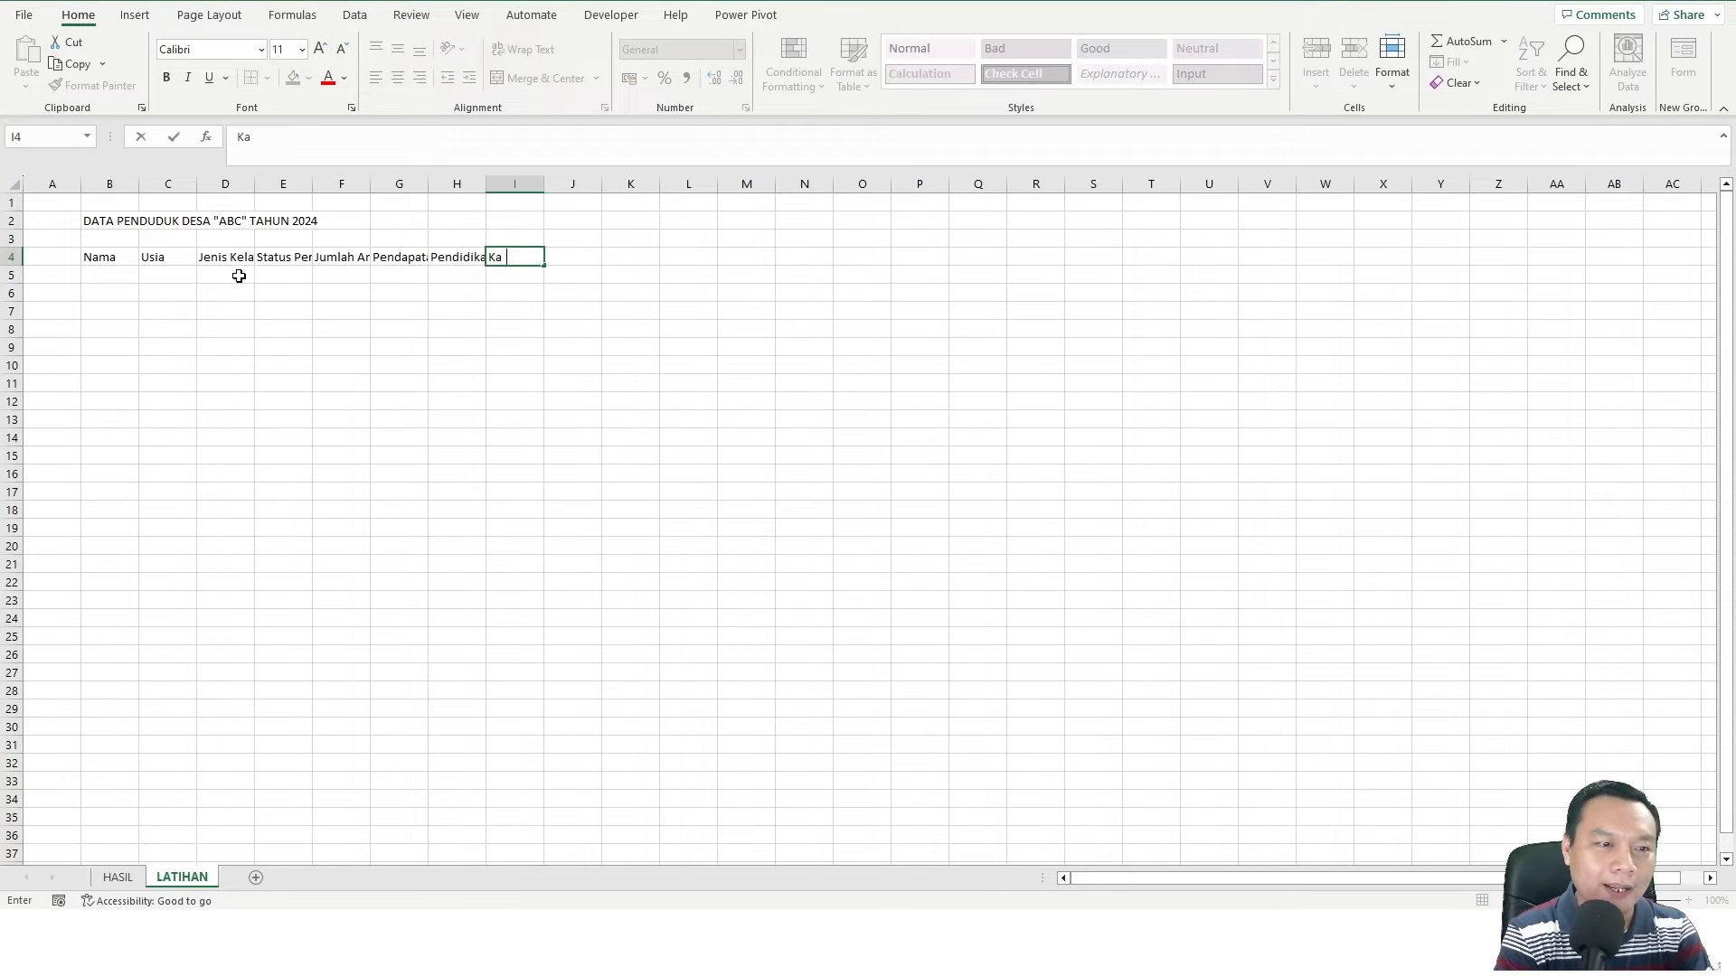
{"action": "type", "text": "tegori Penda"}
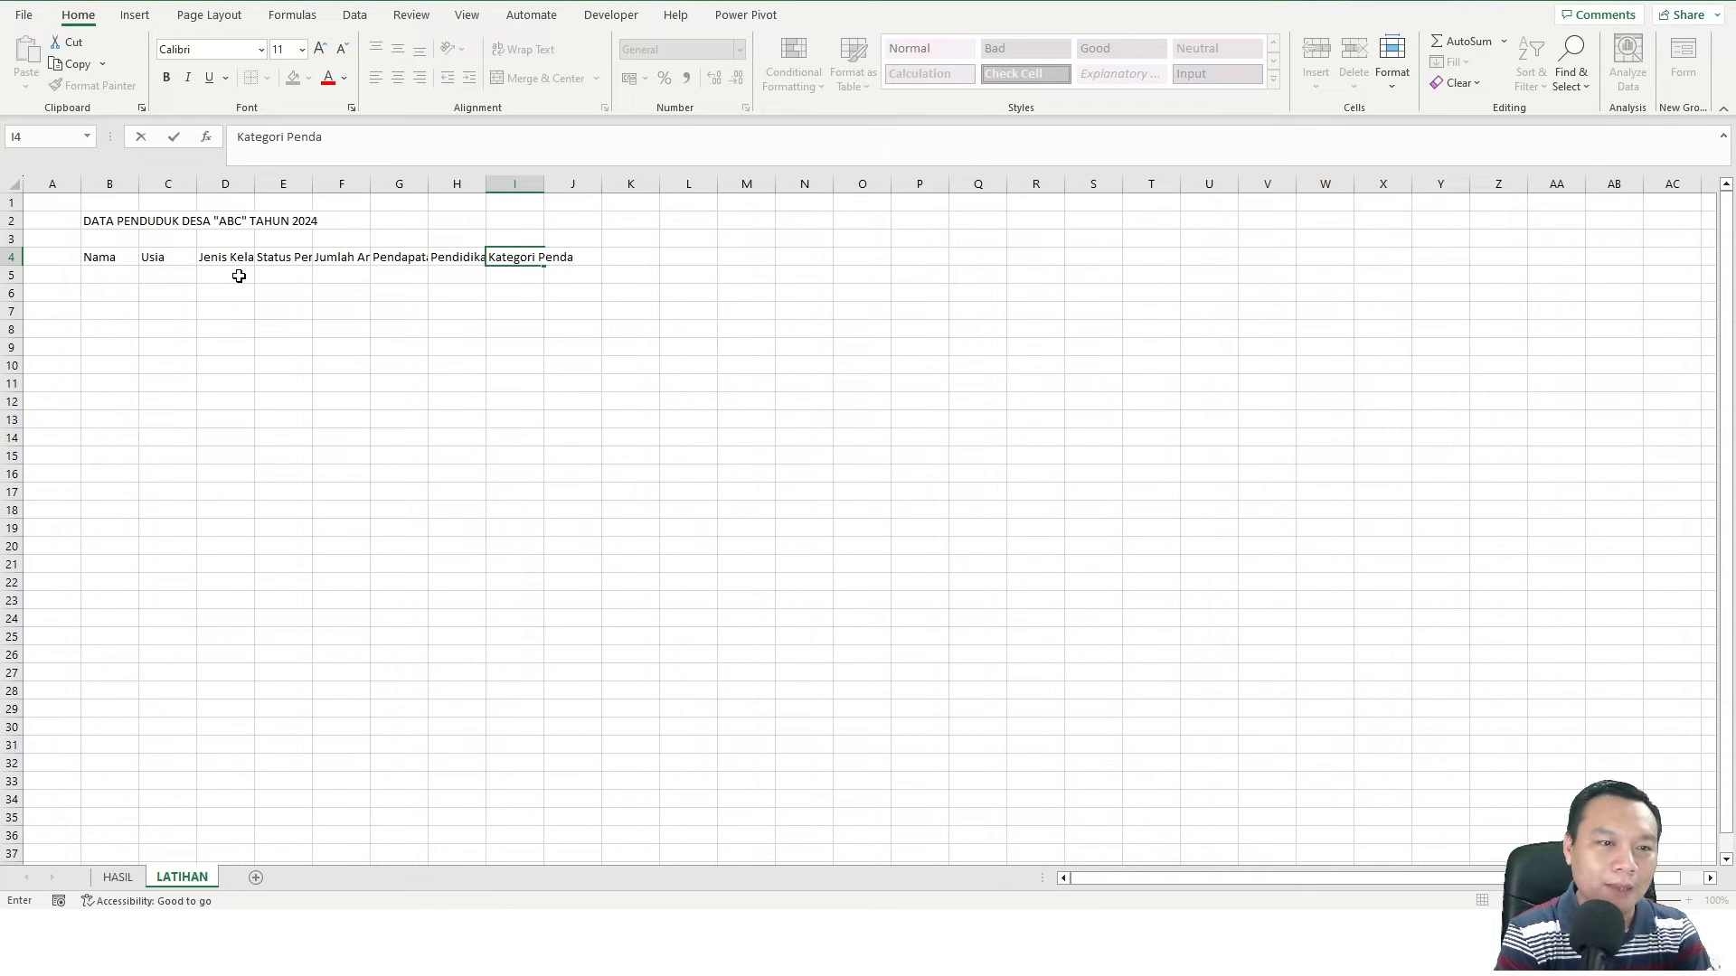
{"action": "type", "text": "patan"}
{"action": "key", "text": "Return"}
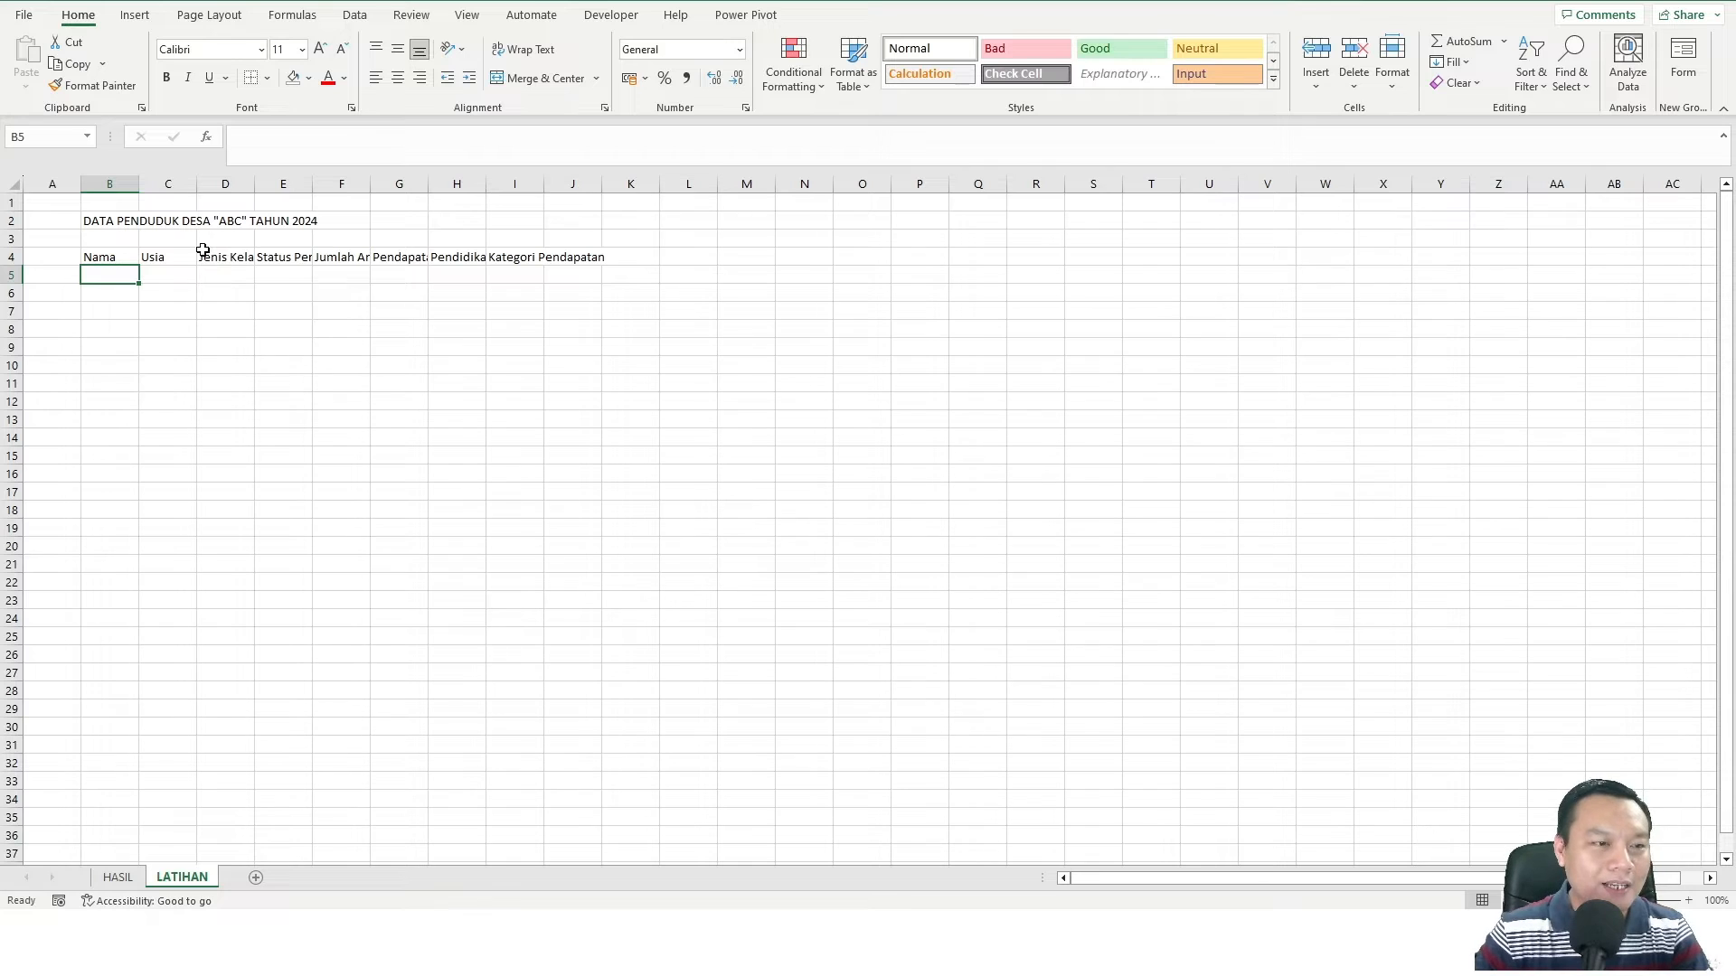
Widen the Nama column B and slightly narrow the Usia column C
{"action": "left_click", "coordinate": [153, 271]}
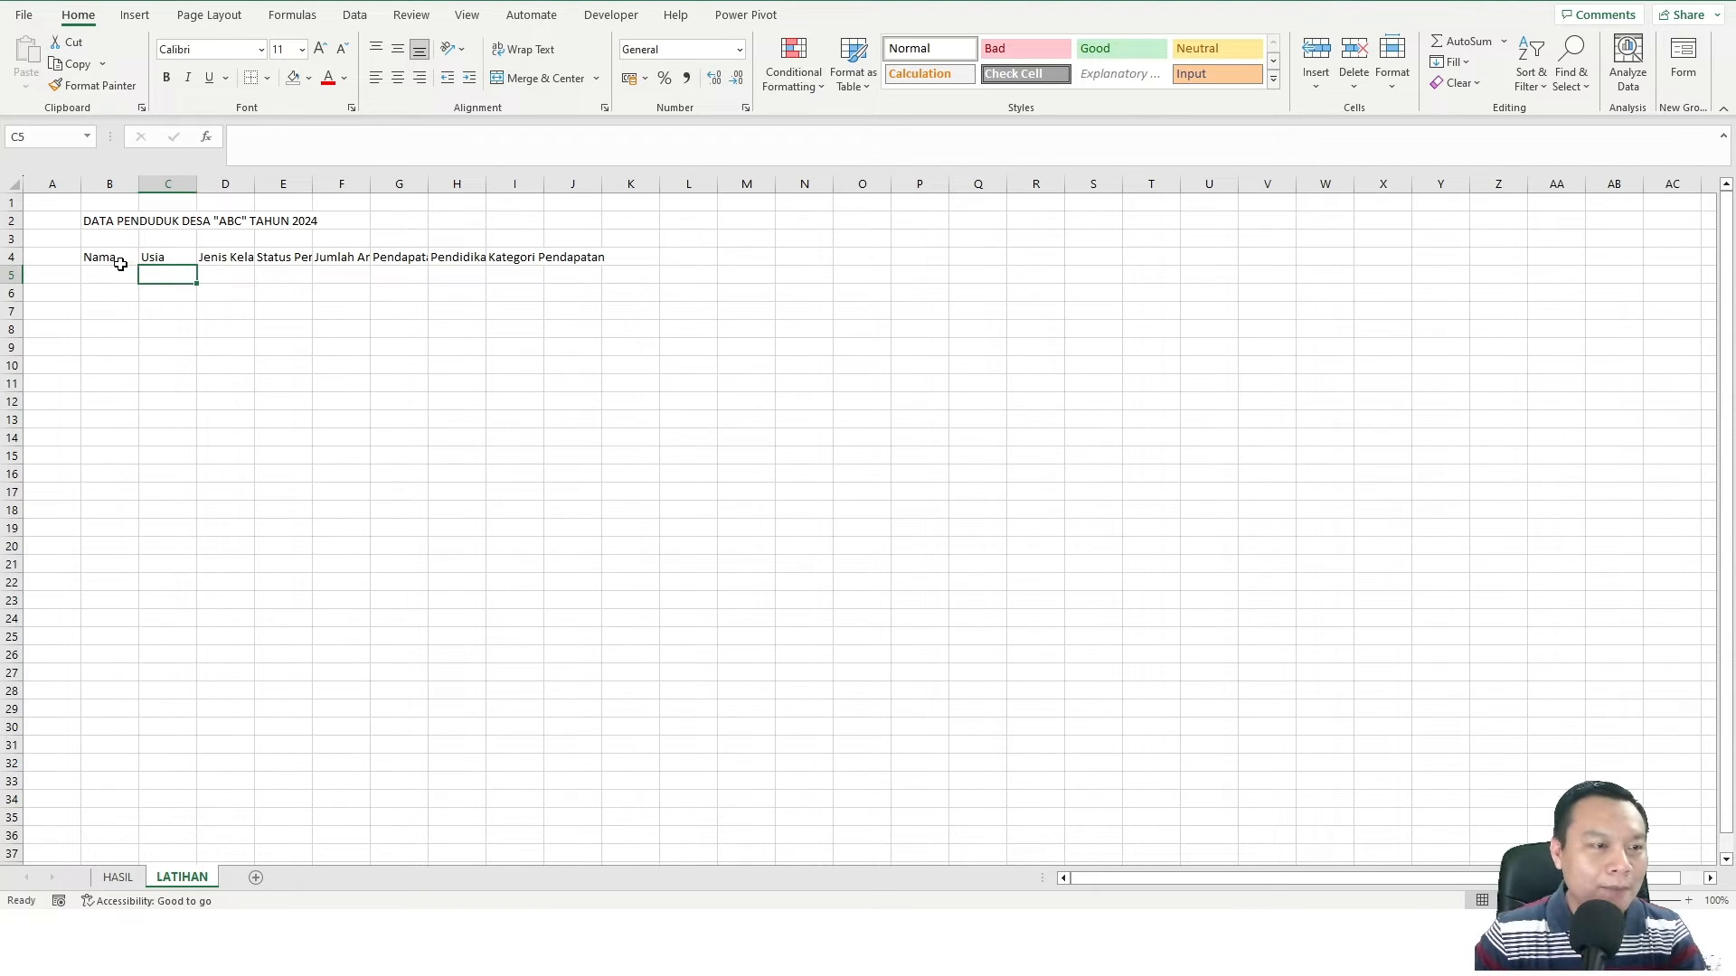
{"action": "left_click", "coordinate": [120, 263]}
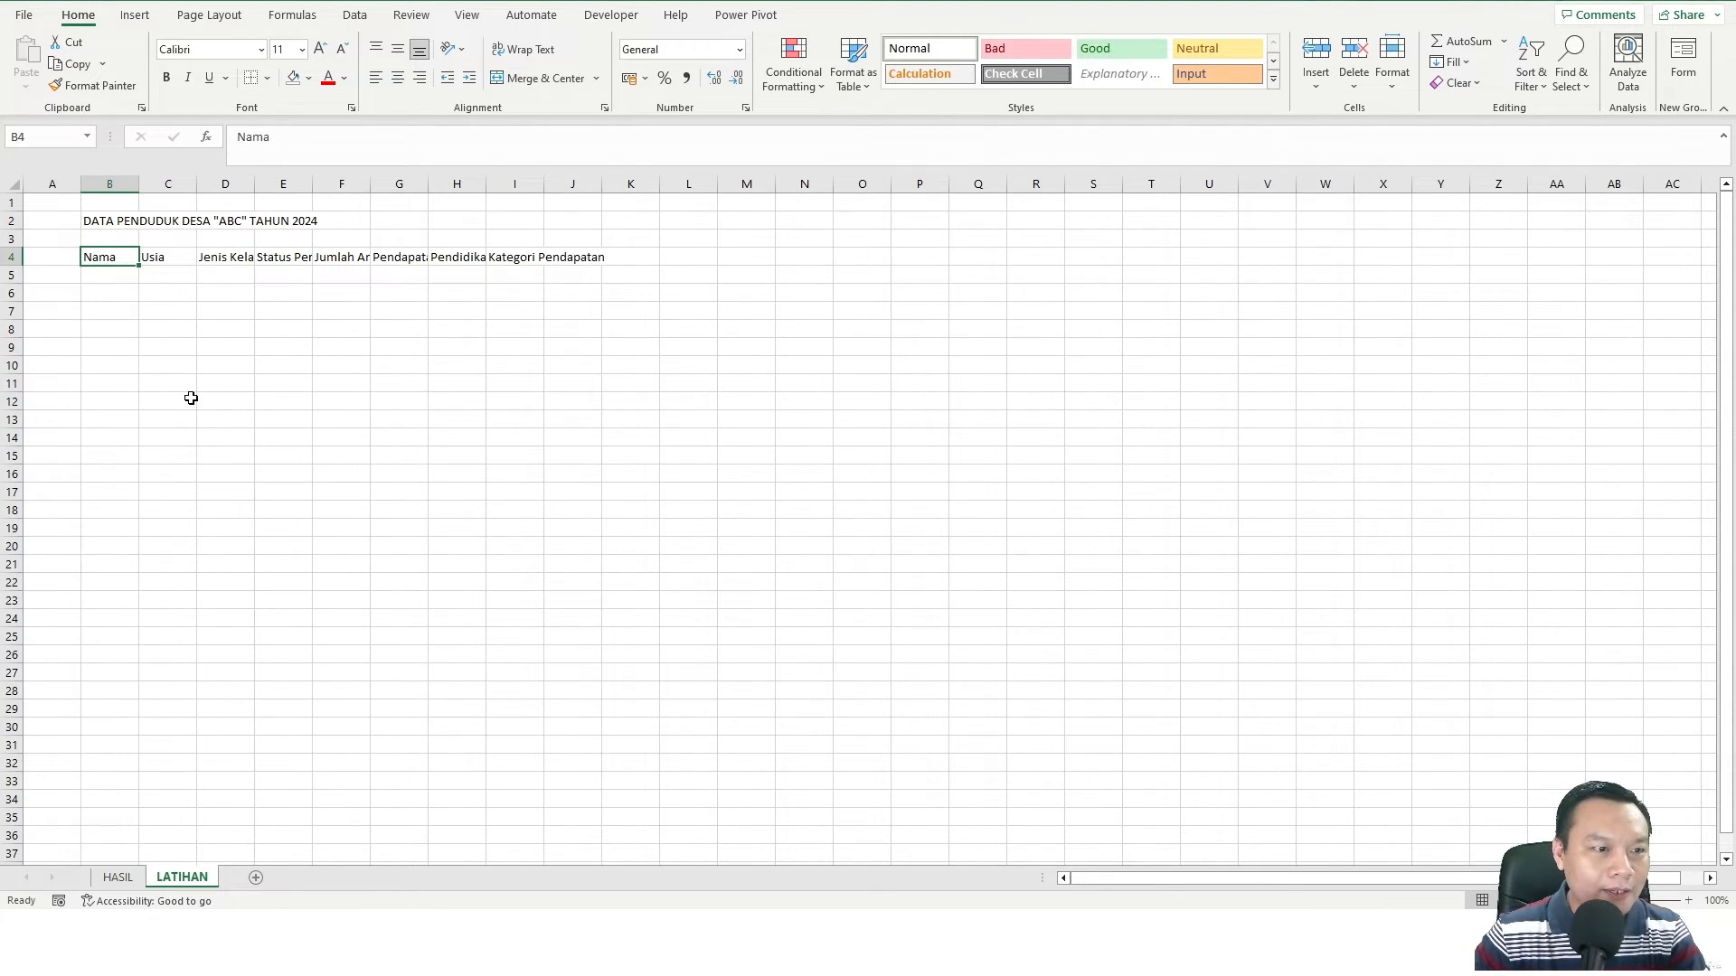
{"action": "scroll", "coordinate": [191, 397], "scroll_direction": "up", "scroll_amount": 7, "text": "ctrl"}
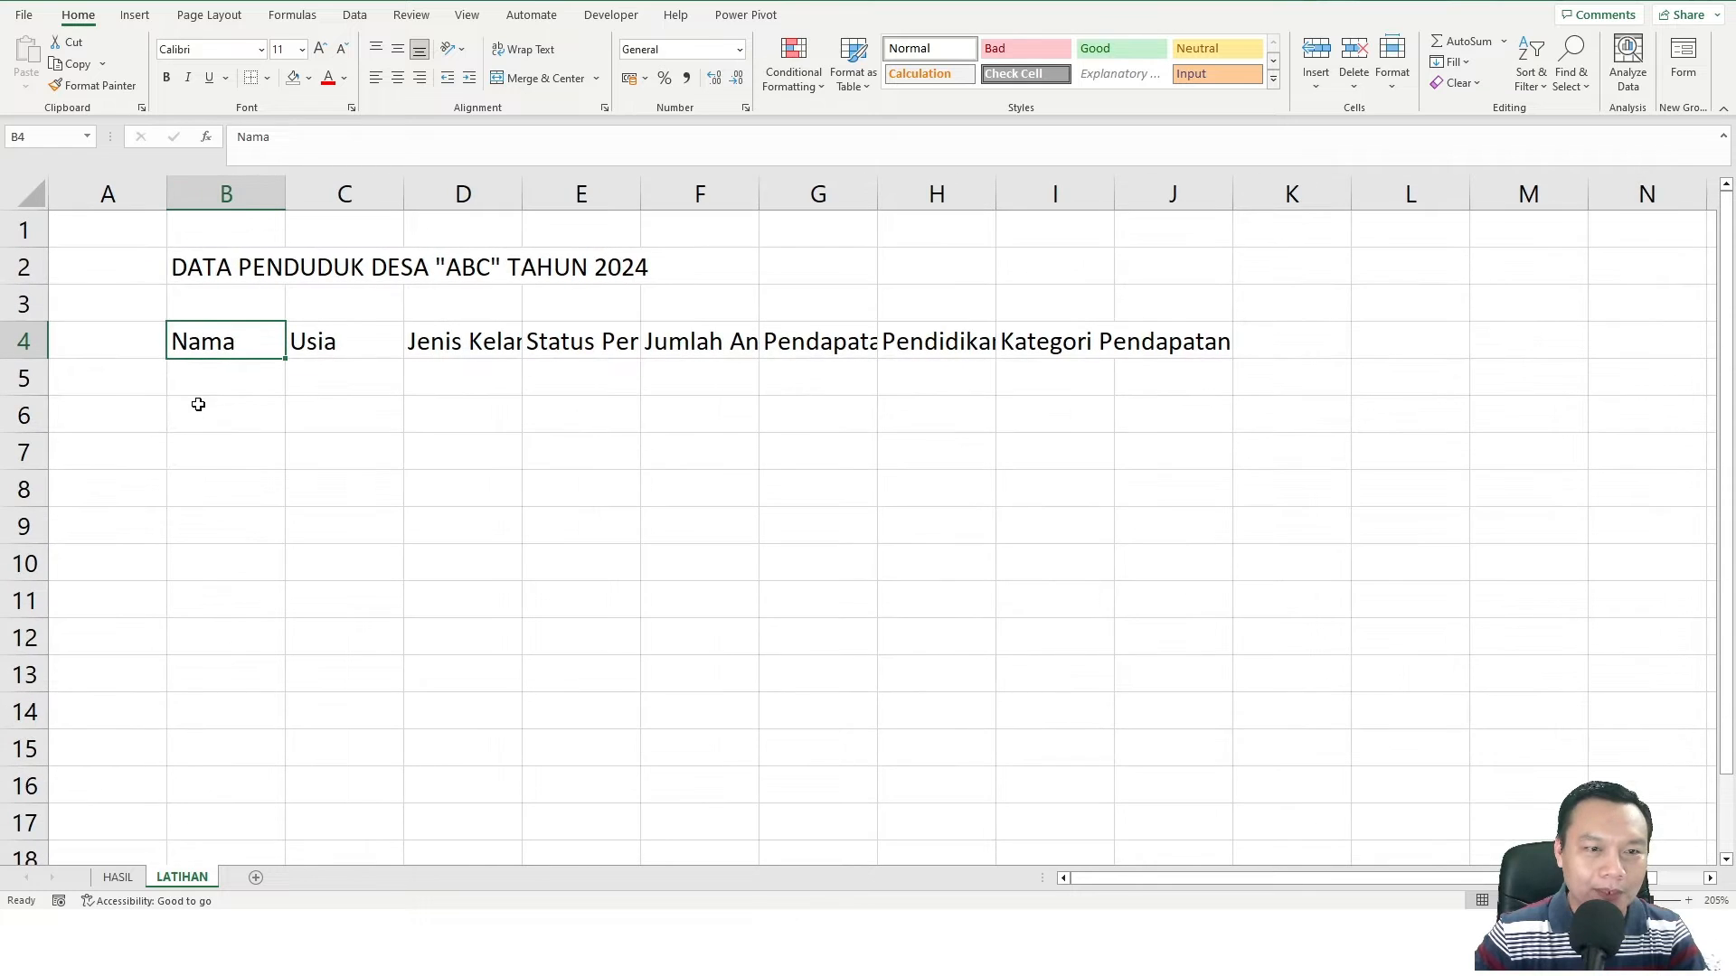
{"action": "left_click_drag", "start_coordinate": [286, 194], "coordinate": [366, 193]}
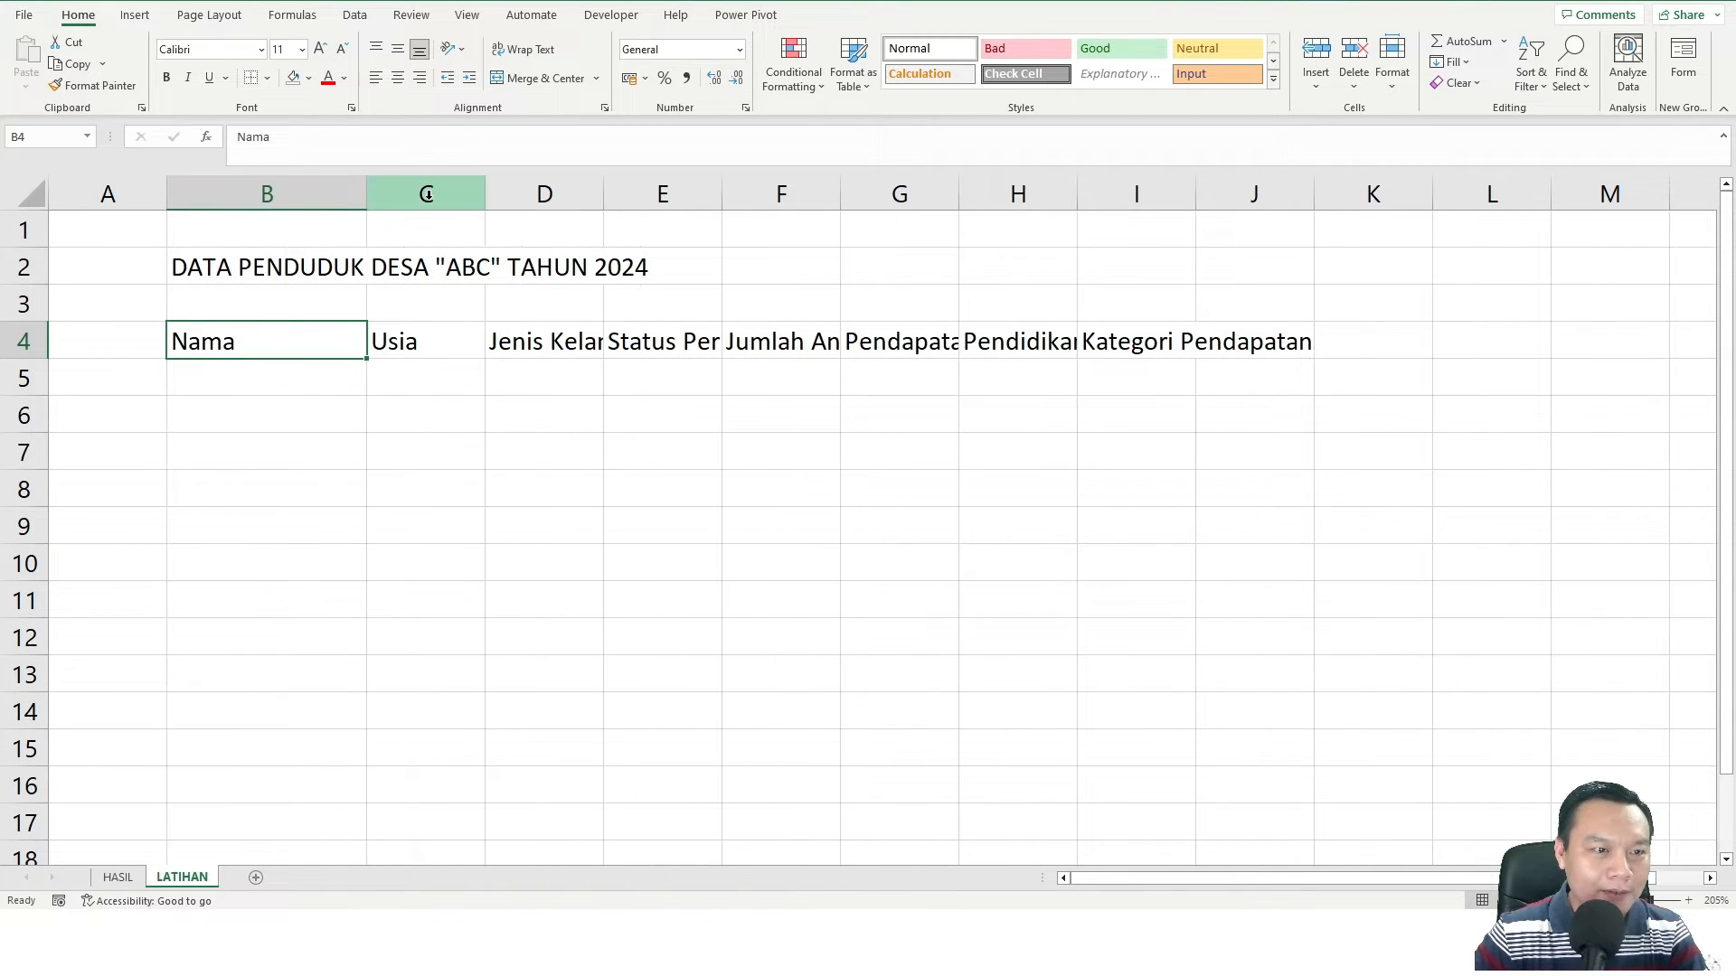
{"action": "left_click_drag", "start_coordinate": [484, 193], "coordinate": [478, 194]}
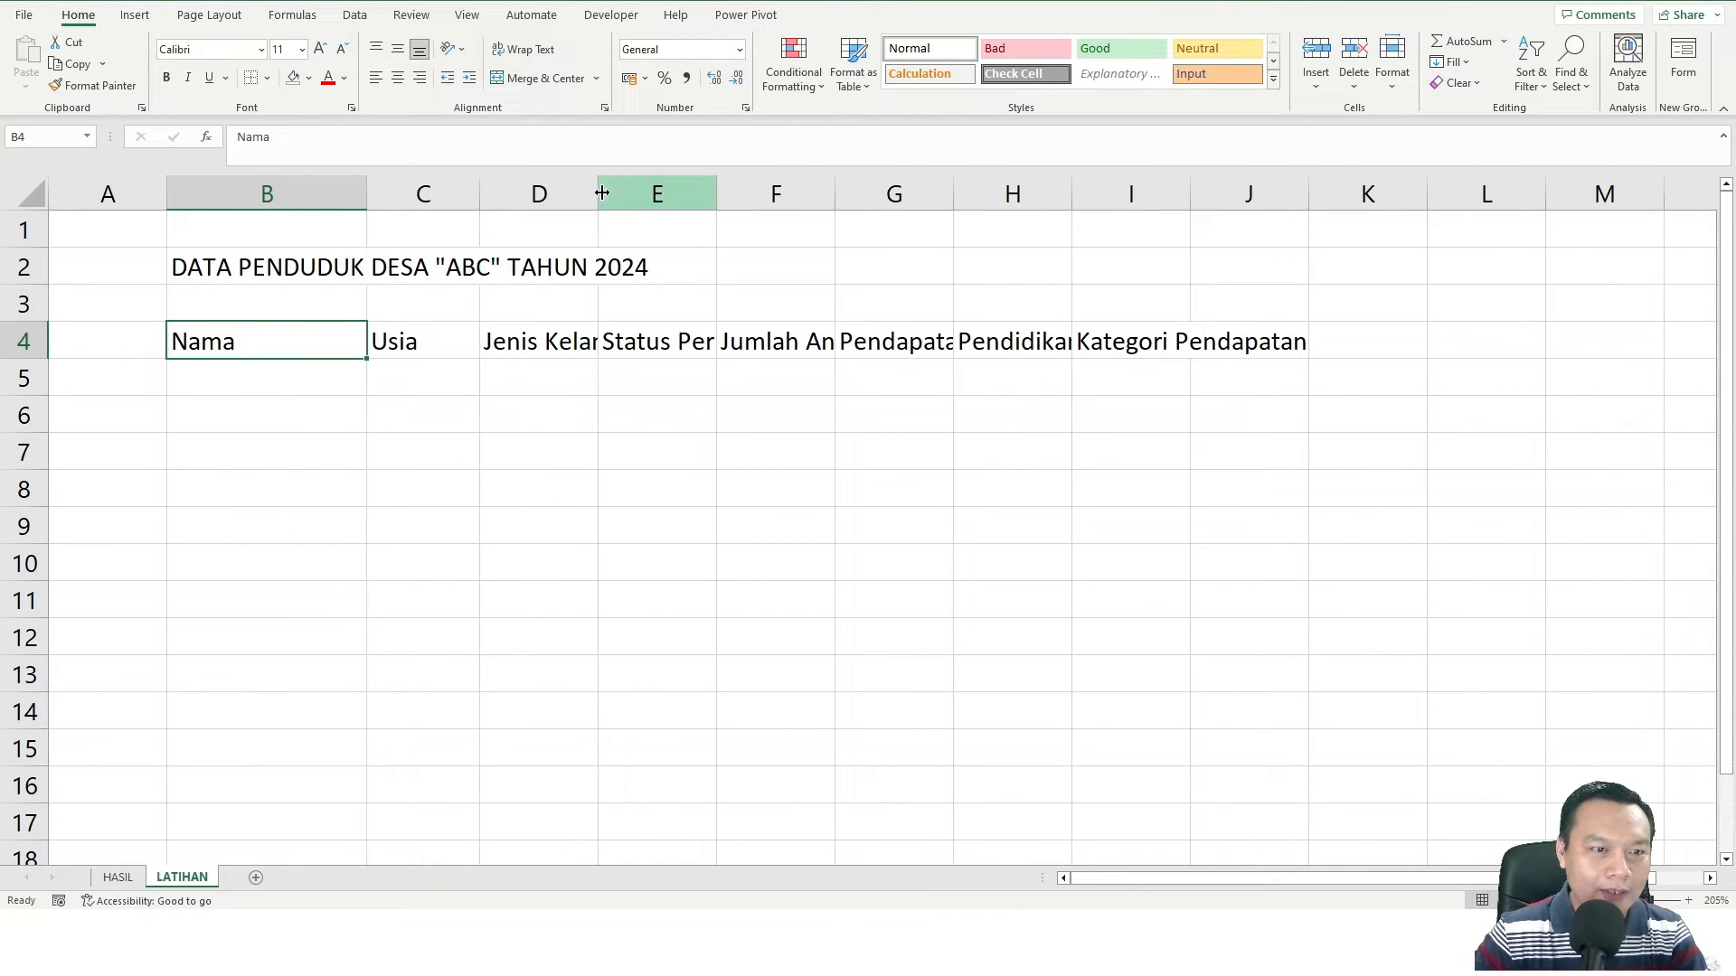
Autofit columns D through I to the width of their header texts
{"action": "double_click", "coordinate": [601, 192]}
{"action": "double_click", "coordinate": [771, 194]}
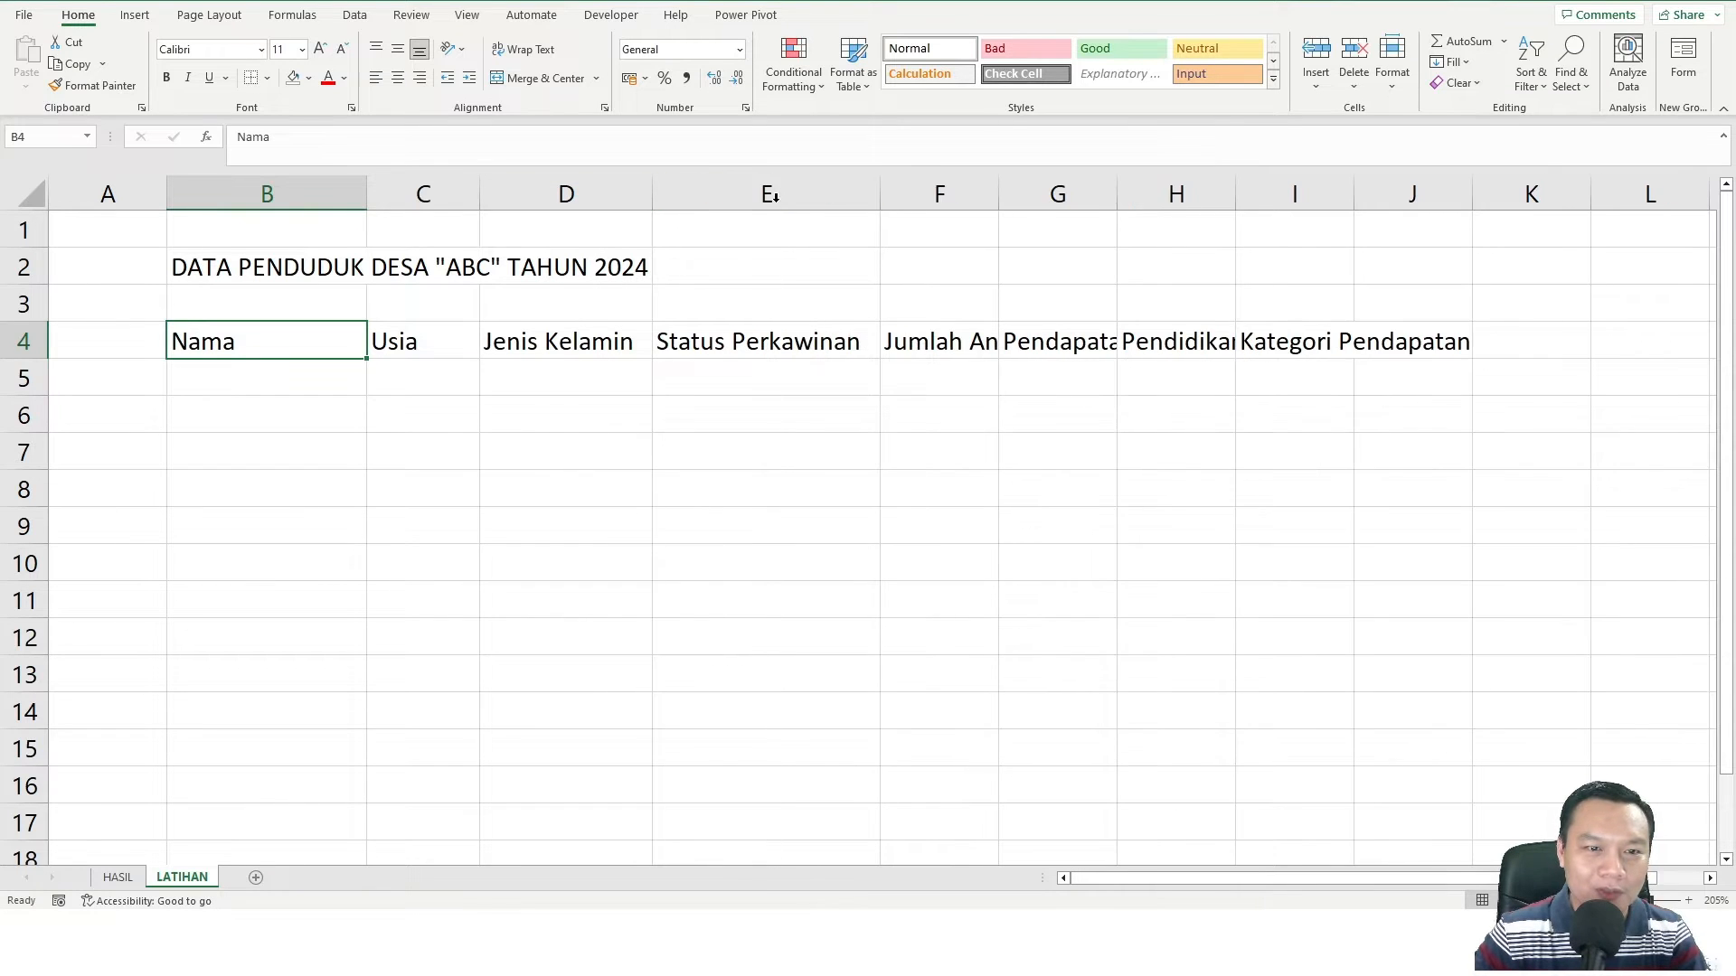
{"action": "double_click", "coordinate": [999, 194]}
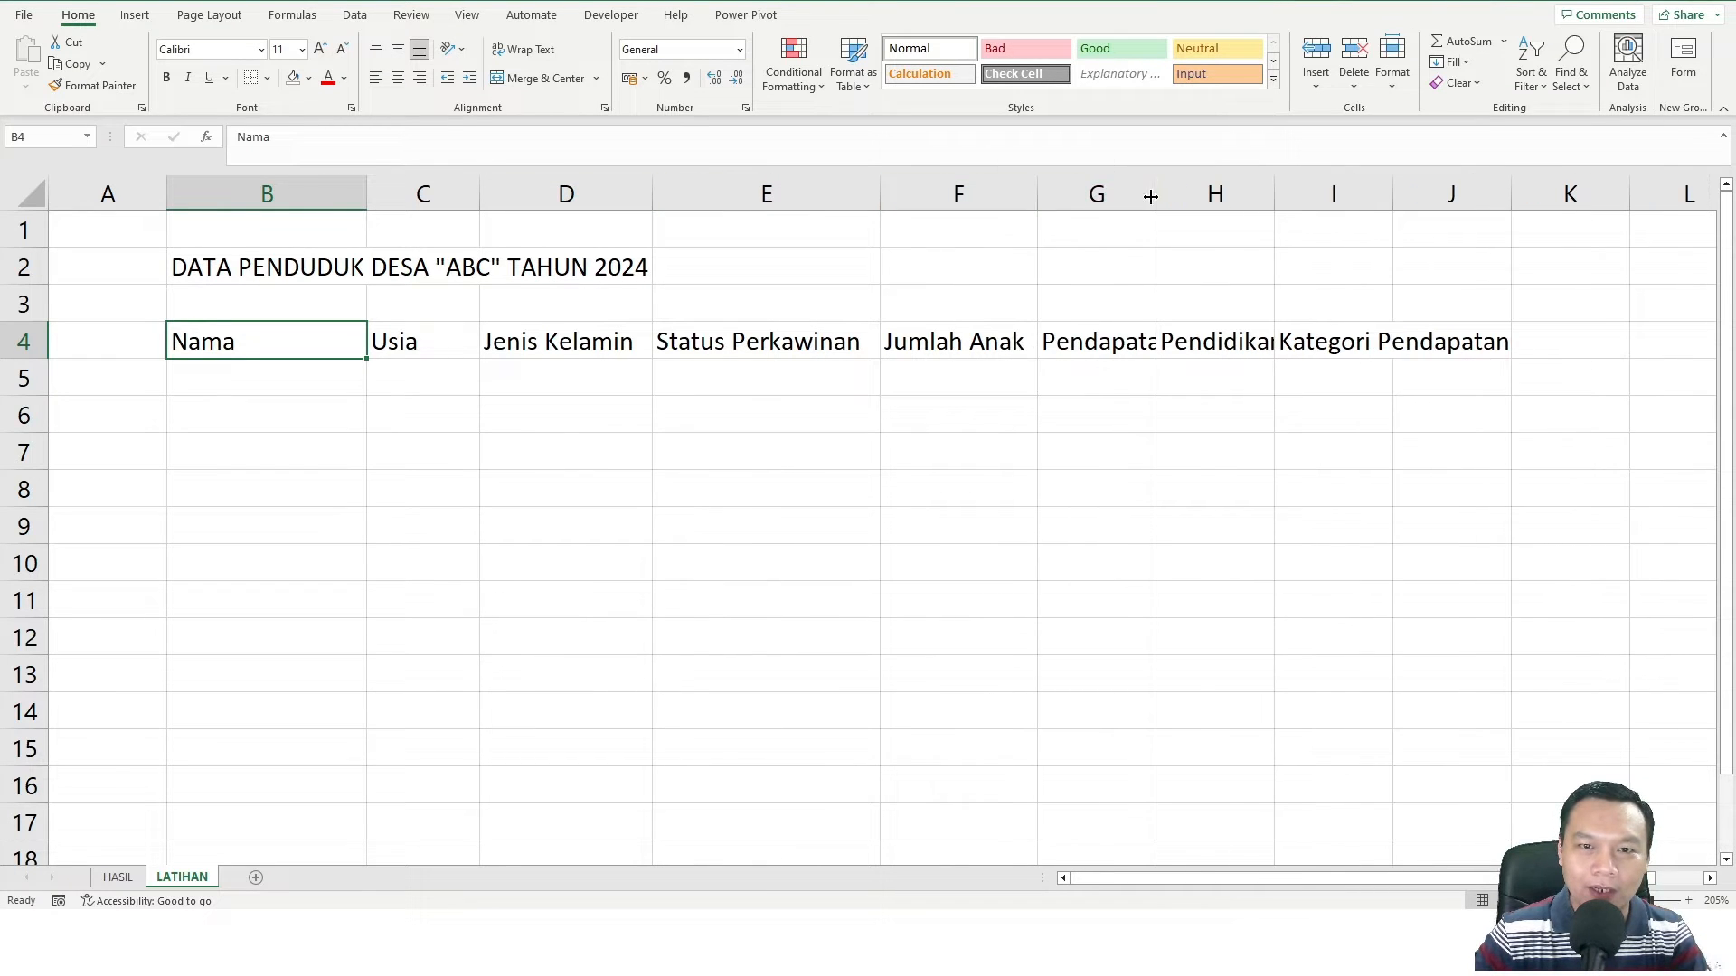
{"action": "double_click", "coordinate": [1151, 196]}
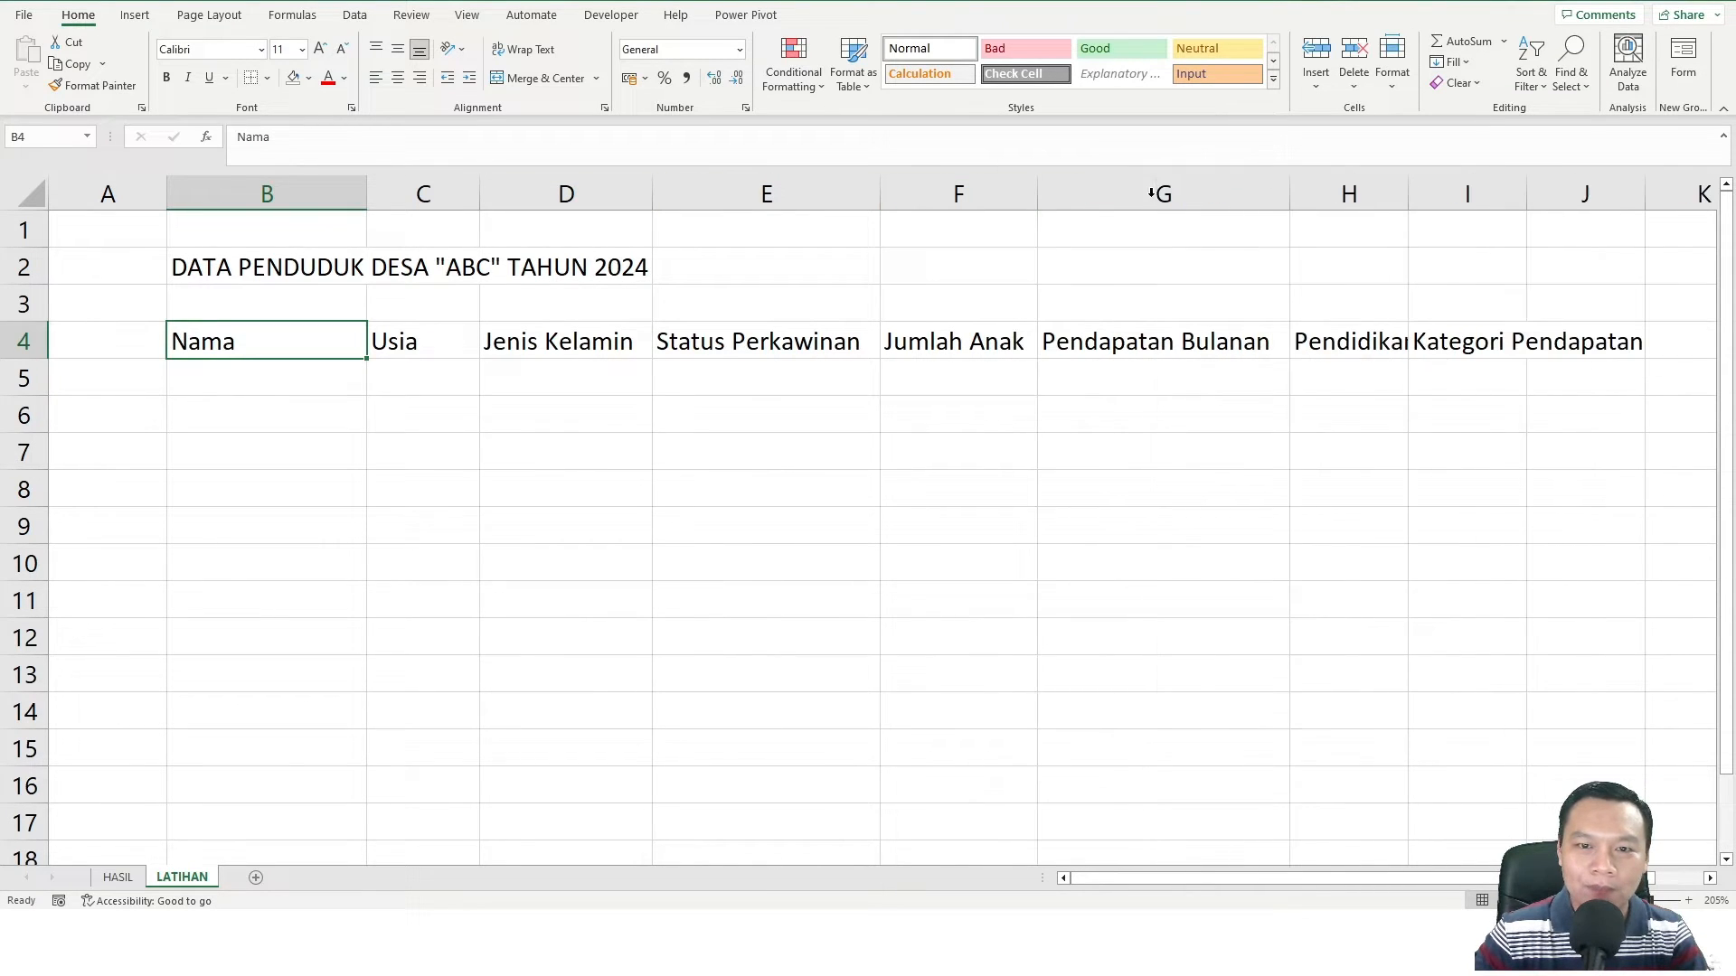
{"action": "double_click", "coordinate": [1408, 192]}
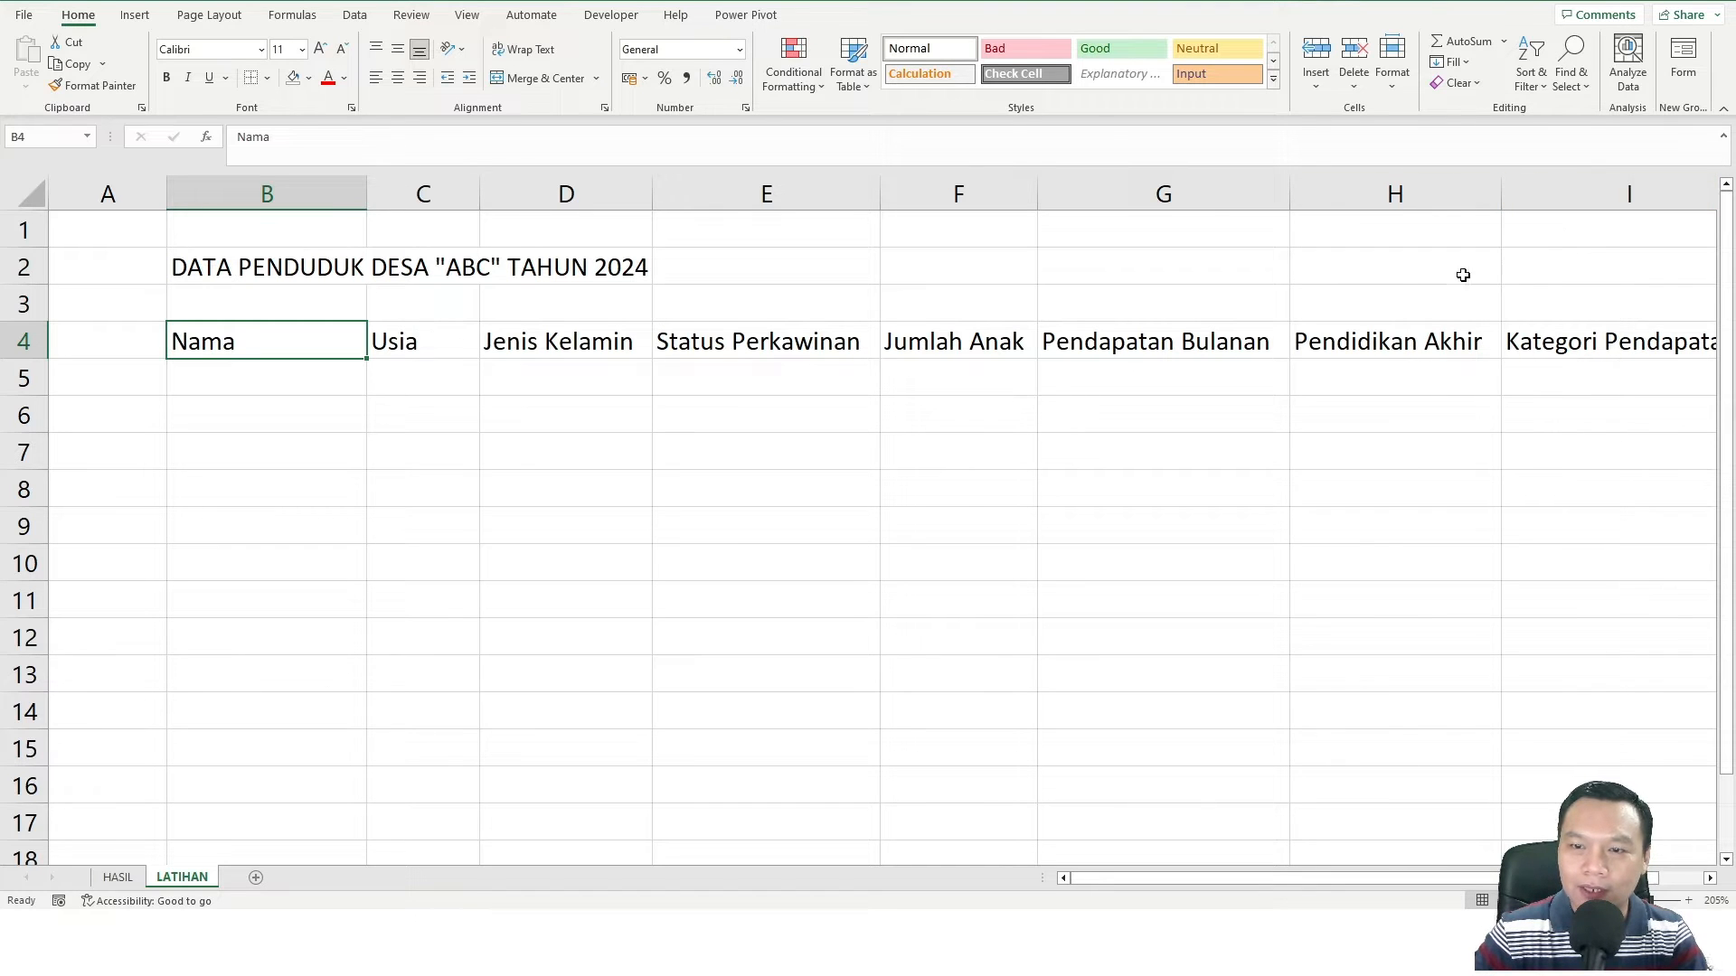
Narrow column G and wrap the Pendapatan Bulanan header in G4 onto two lines
{"action": "left_click_drag", "start_coordinate": [1292, 191], "coordinate": [1216, 191]}
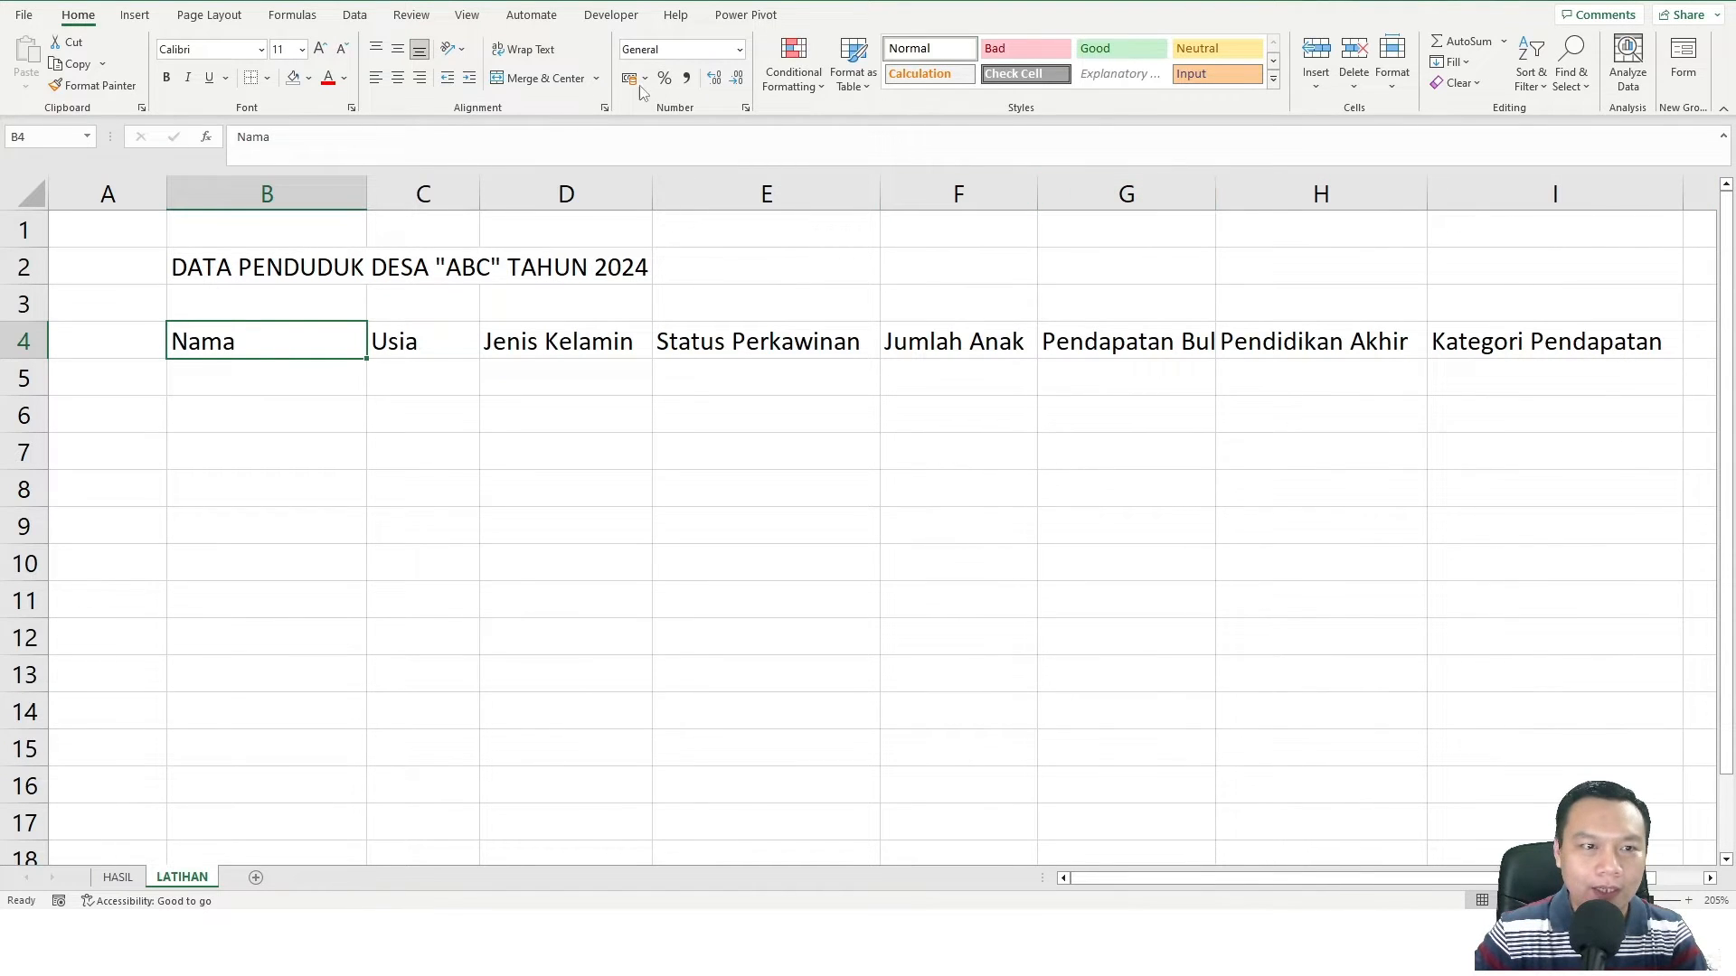
{"action": "left_click", "coordinate": [1100, 374]}
{"action": "left_click", "coordinate": [1134, 340]}
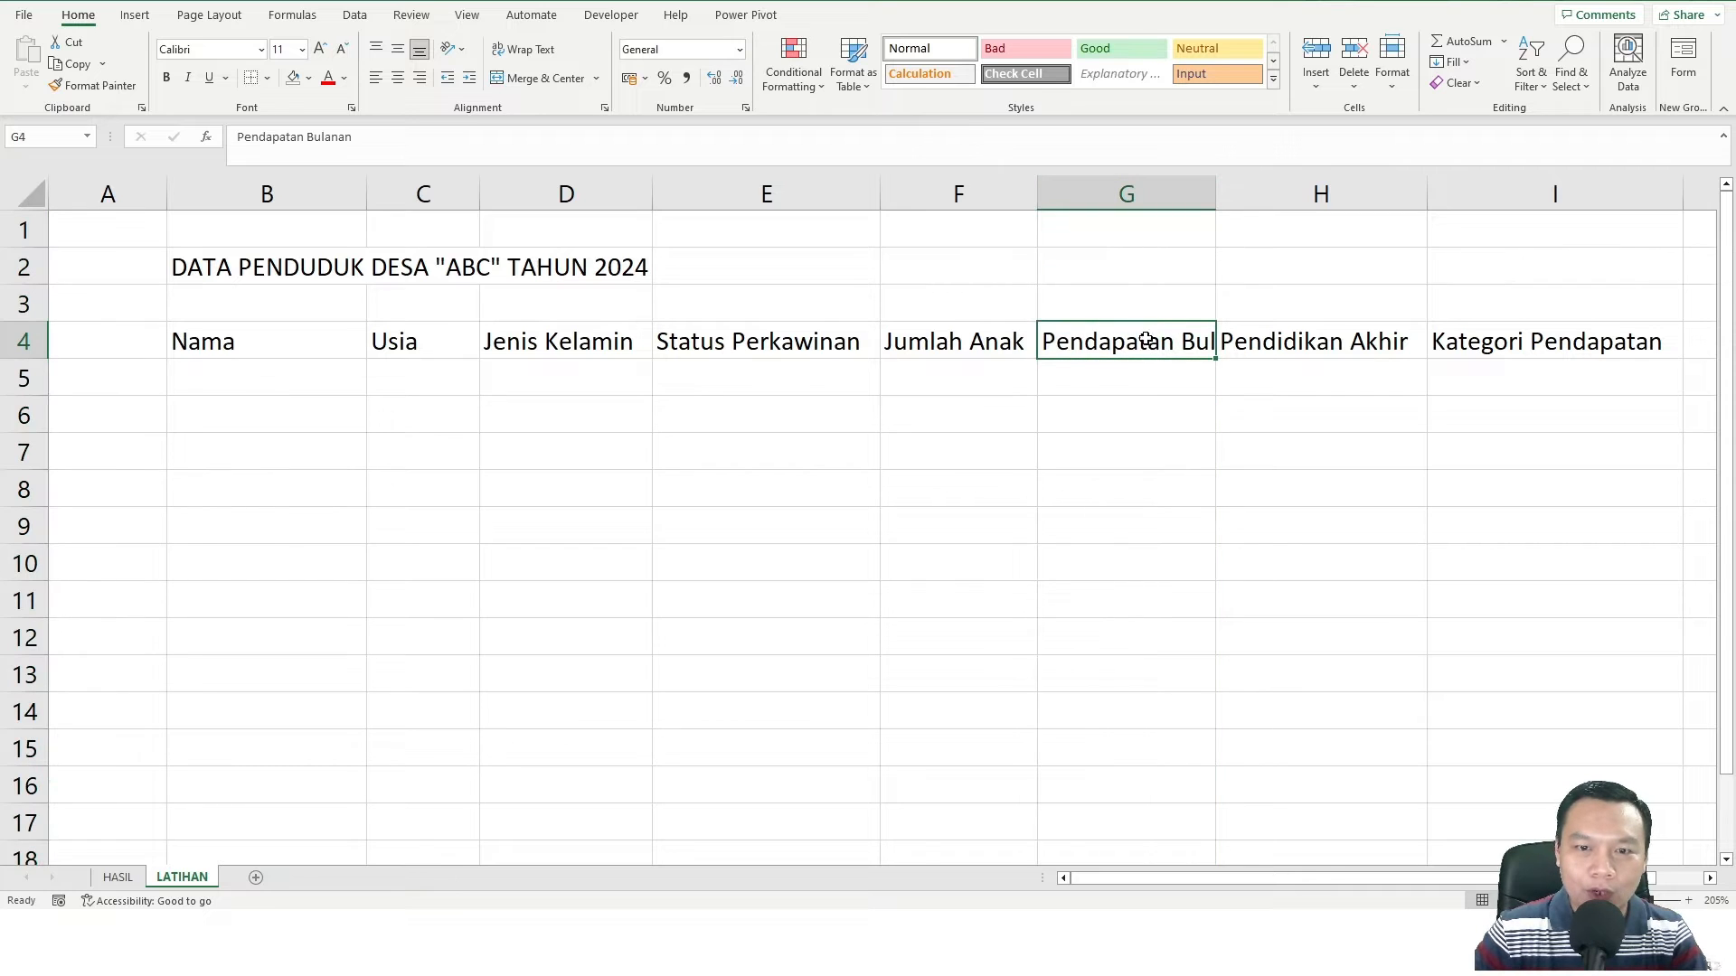
{"action": "left_click", "coordinate": [531, 51]}
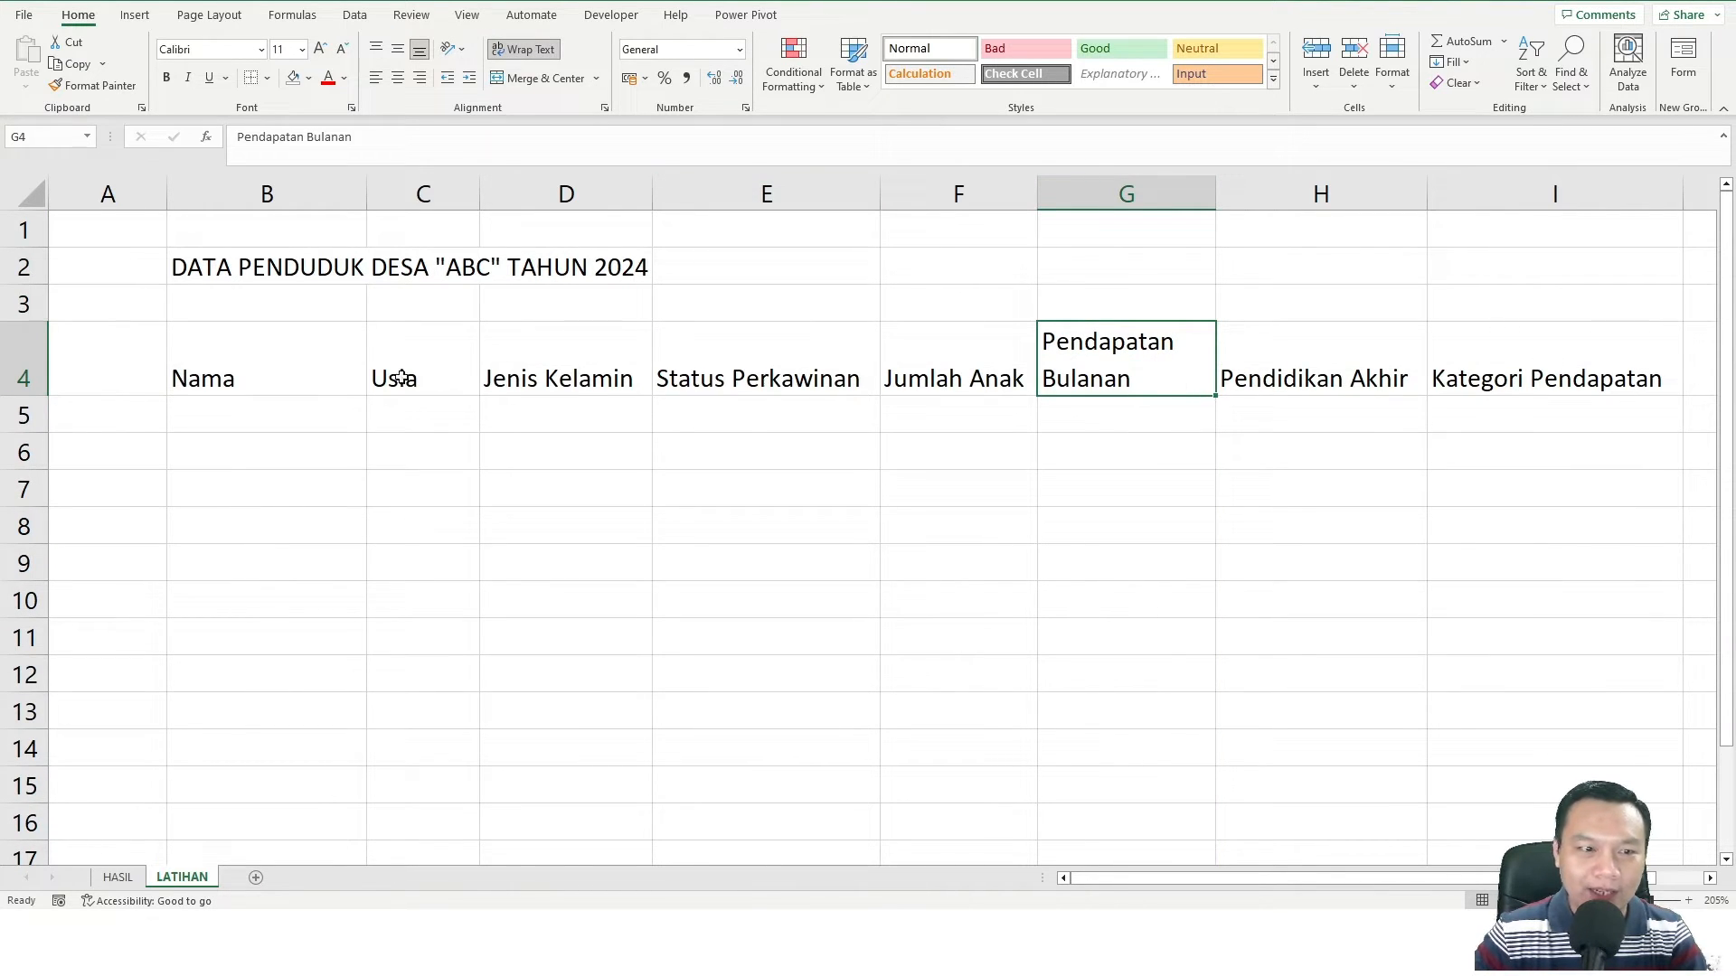
Center the contents of header row 4 horizontally and align them to the middle vertically
{"action": "left_click", "coordinate": [18, 357]}
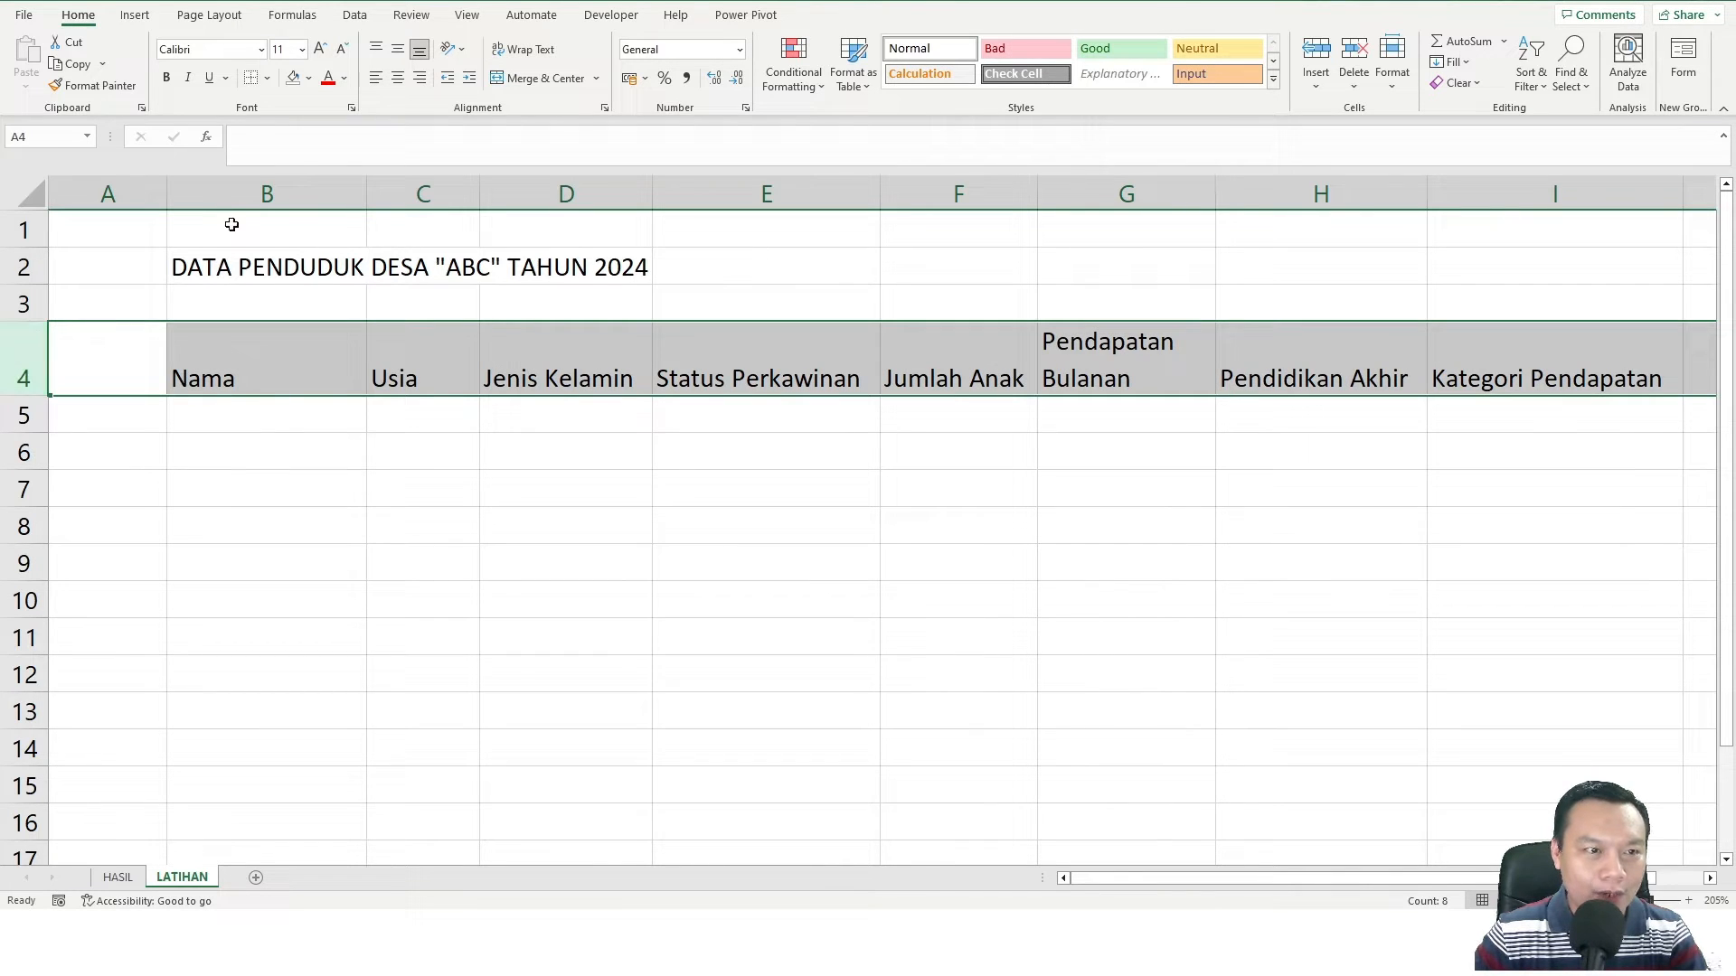
{"action": "left_click", "coordinate": [402, 81]}
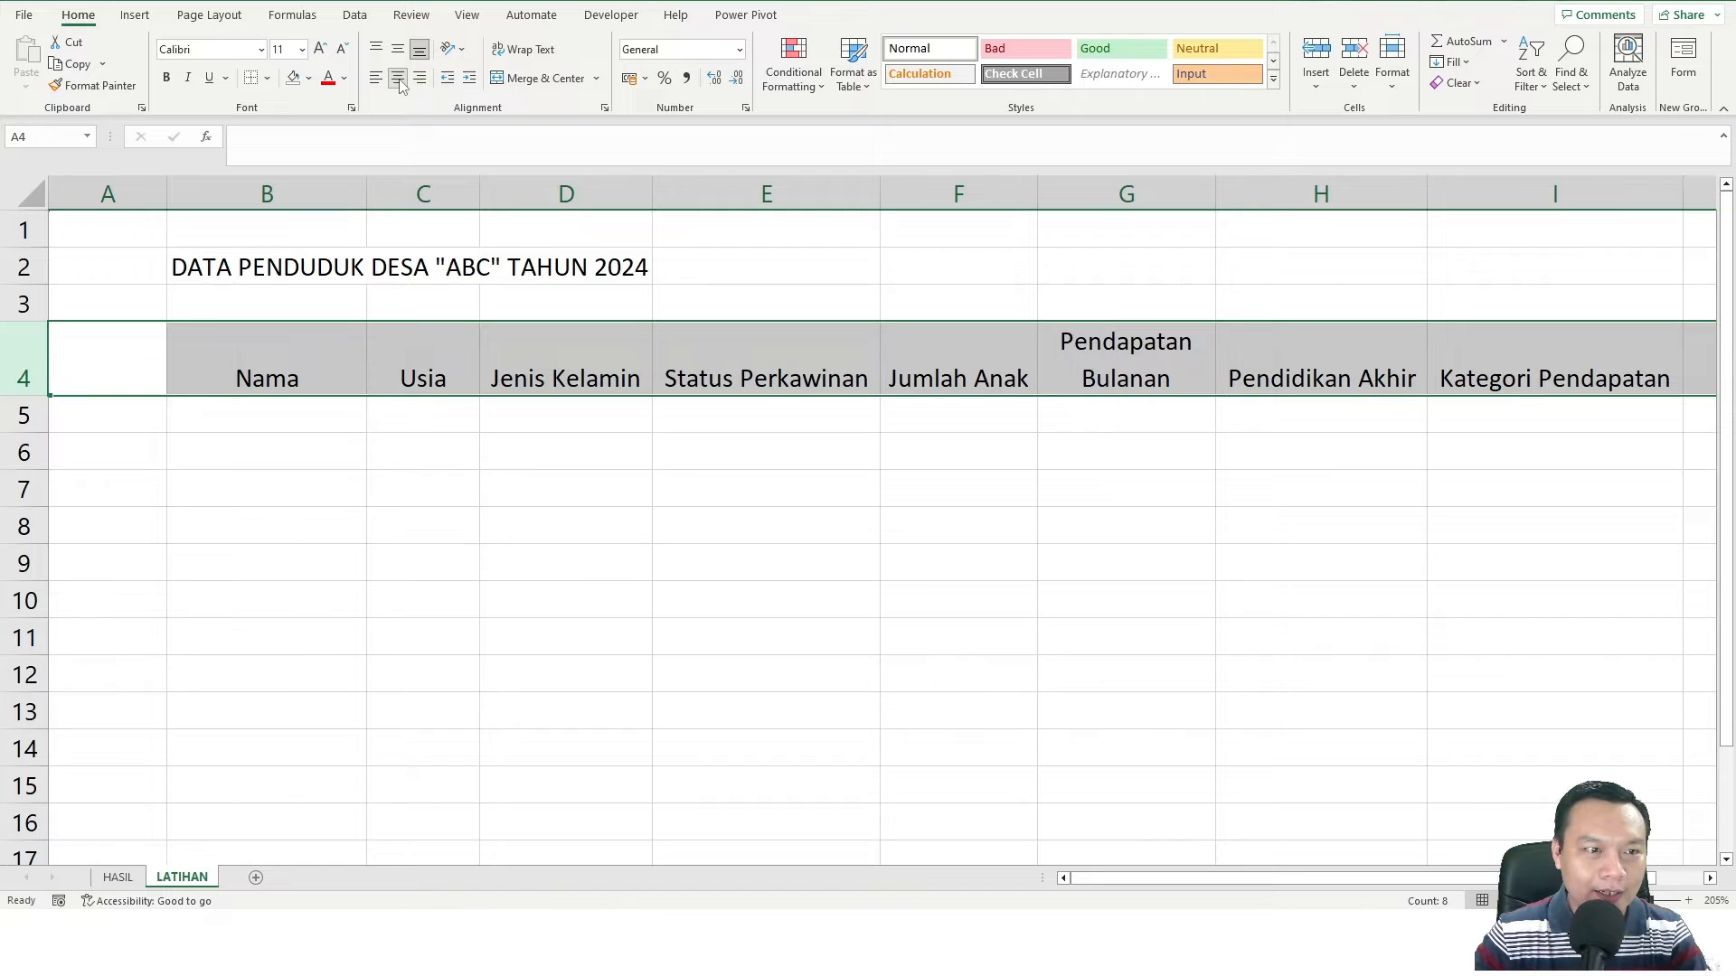
{"action": "left_click", "coordinate": [399, 51]}
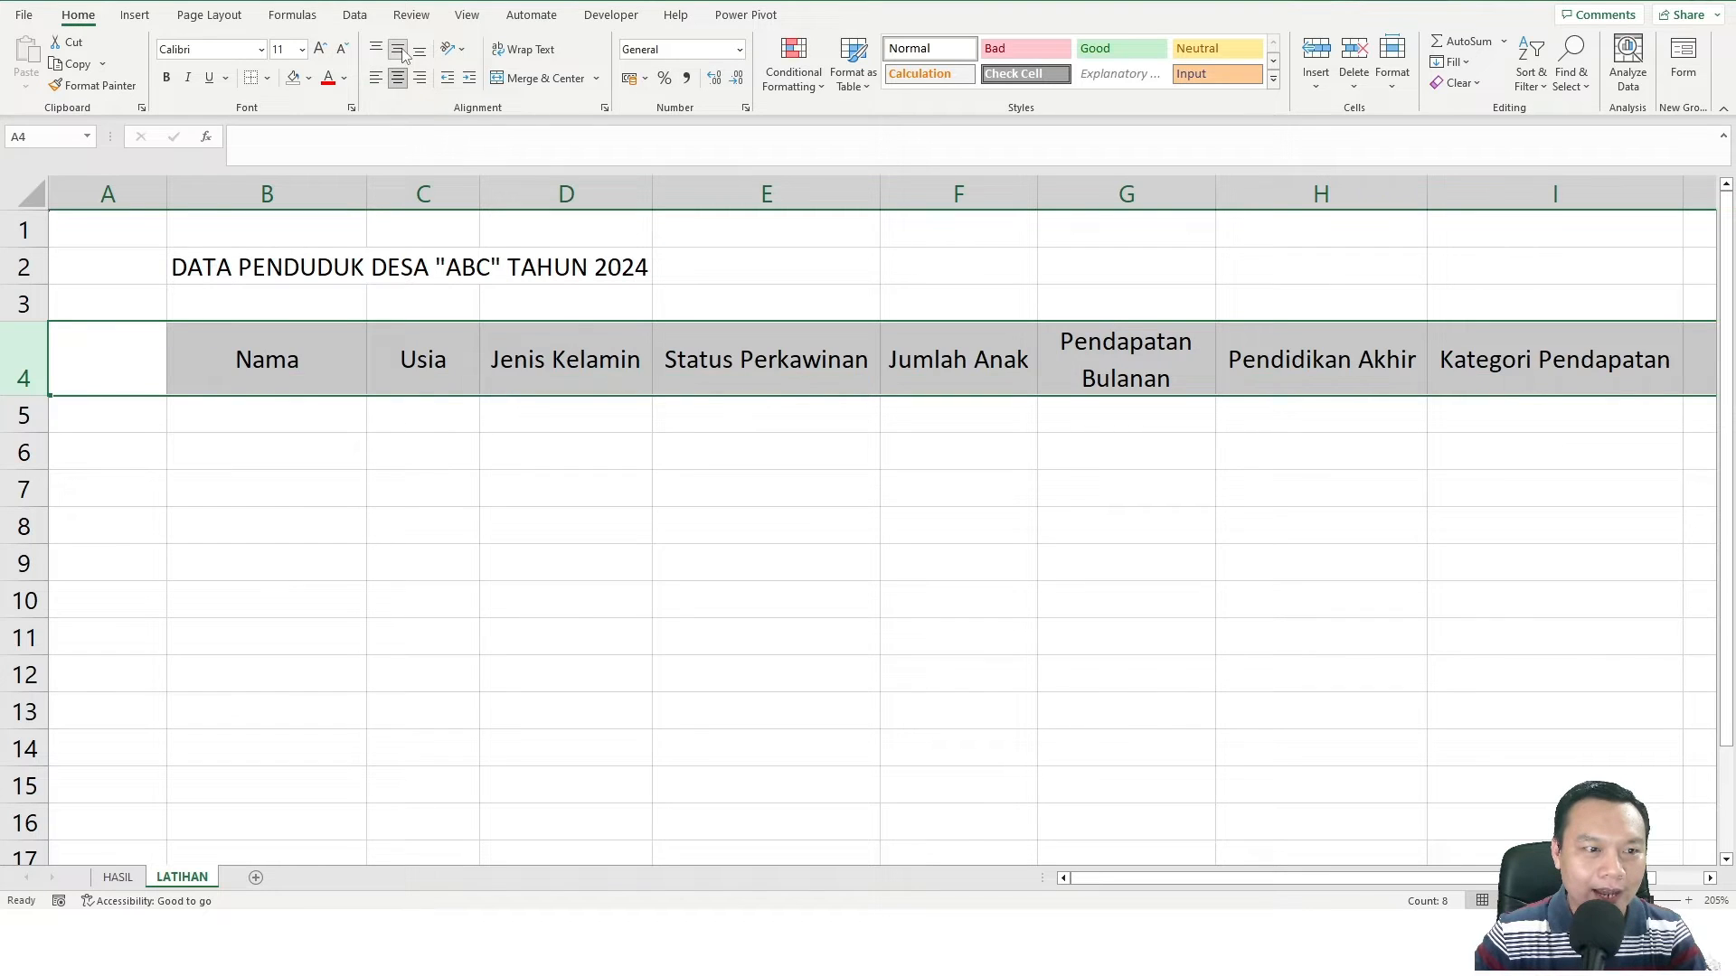
Narrow columns E and F and wrap the text of their headers Status Perkawinan and Jumlah Anak
{"action": "left_click", "coordinate": [689, 378]}
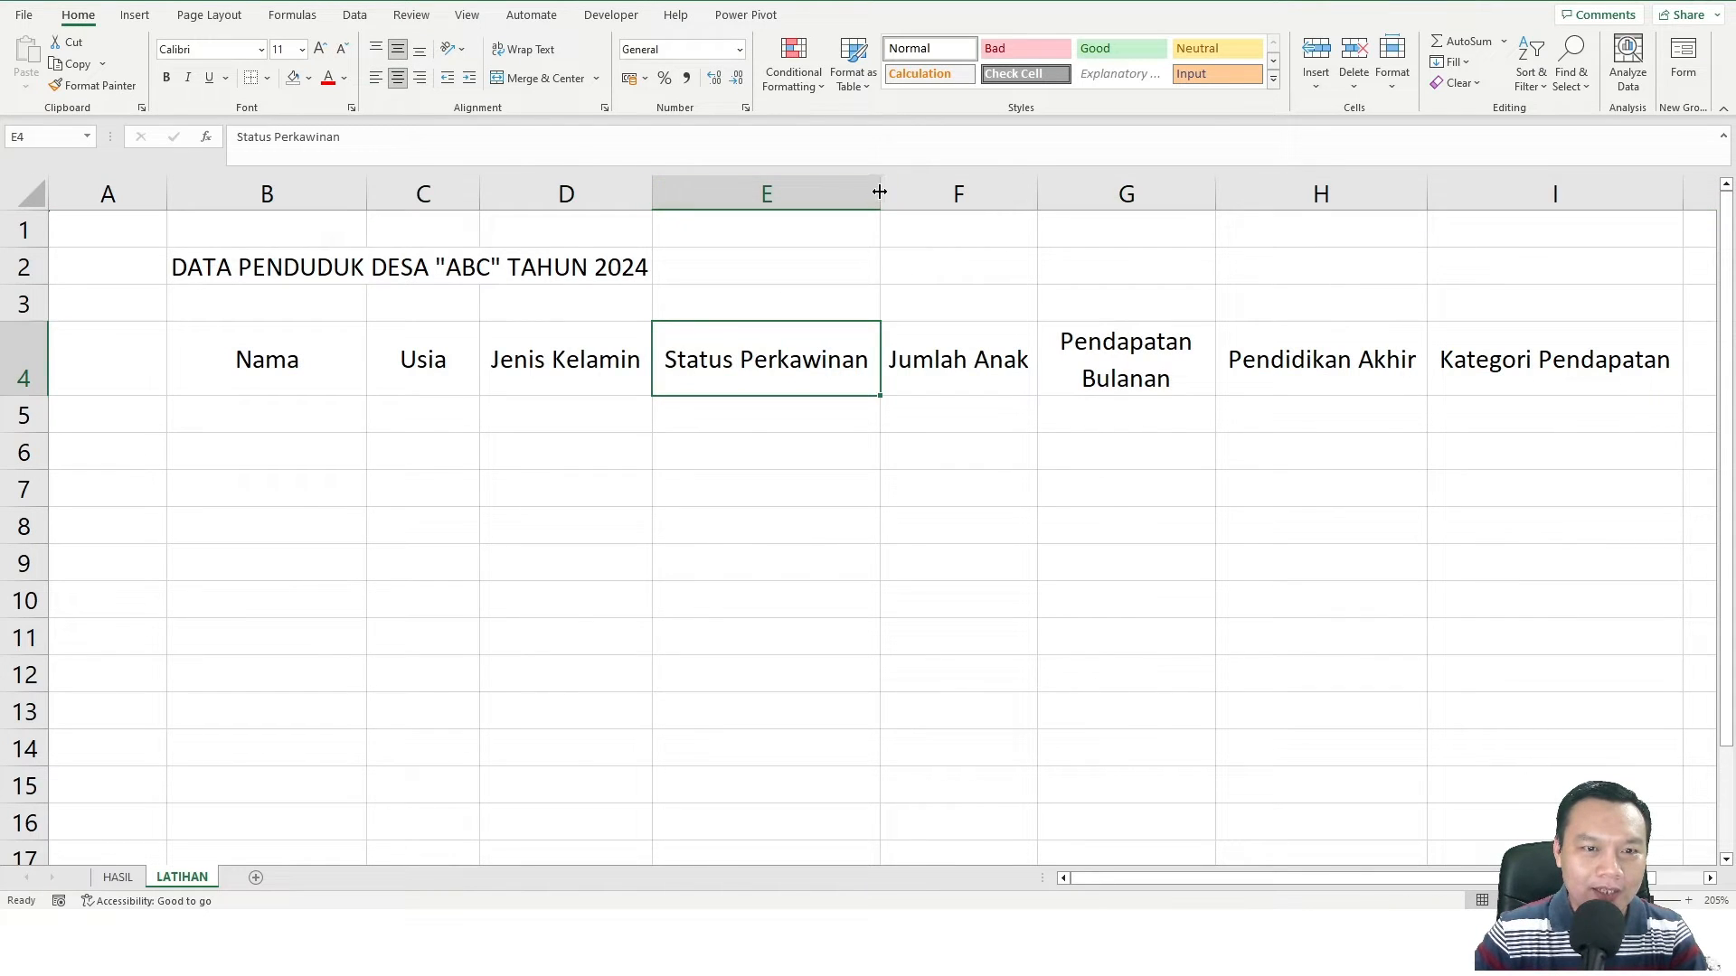
{"action": "left_click_drag", "start_coordinate": [880, 194], "coordinate": [849, 194]}
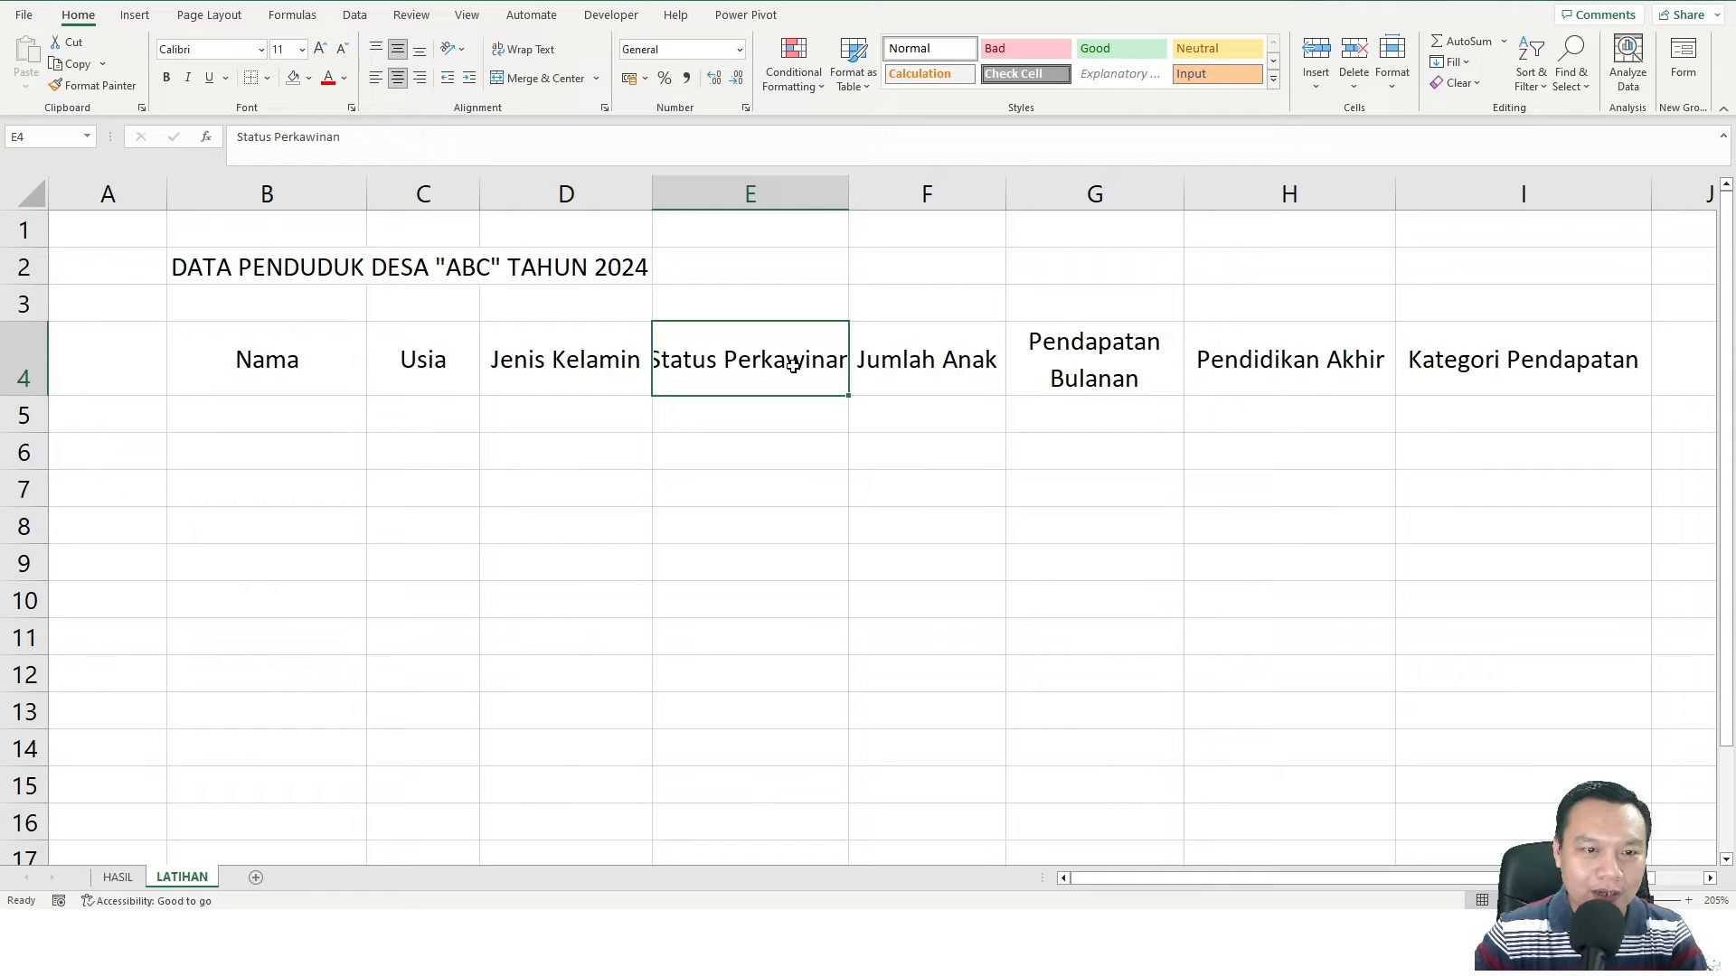
{"action": "left_click", "coordinate": [523, 49]}
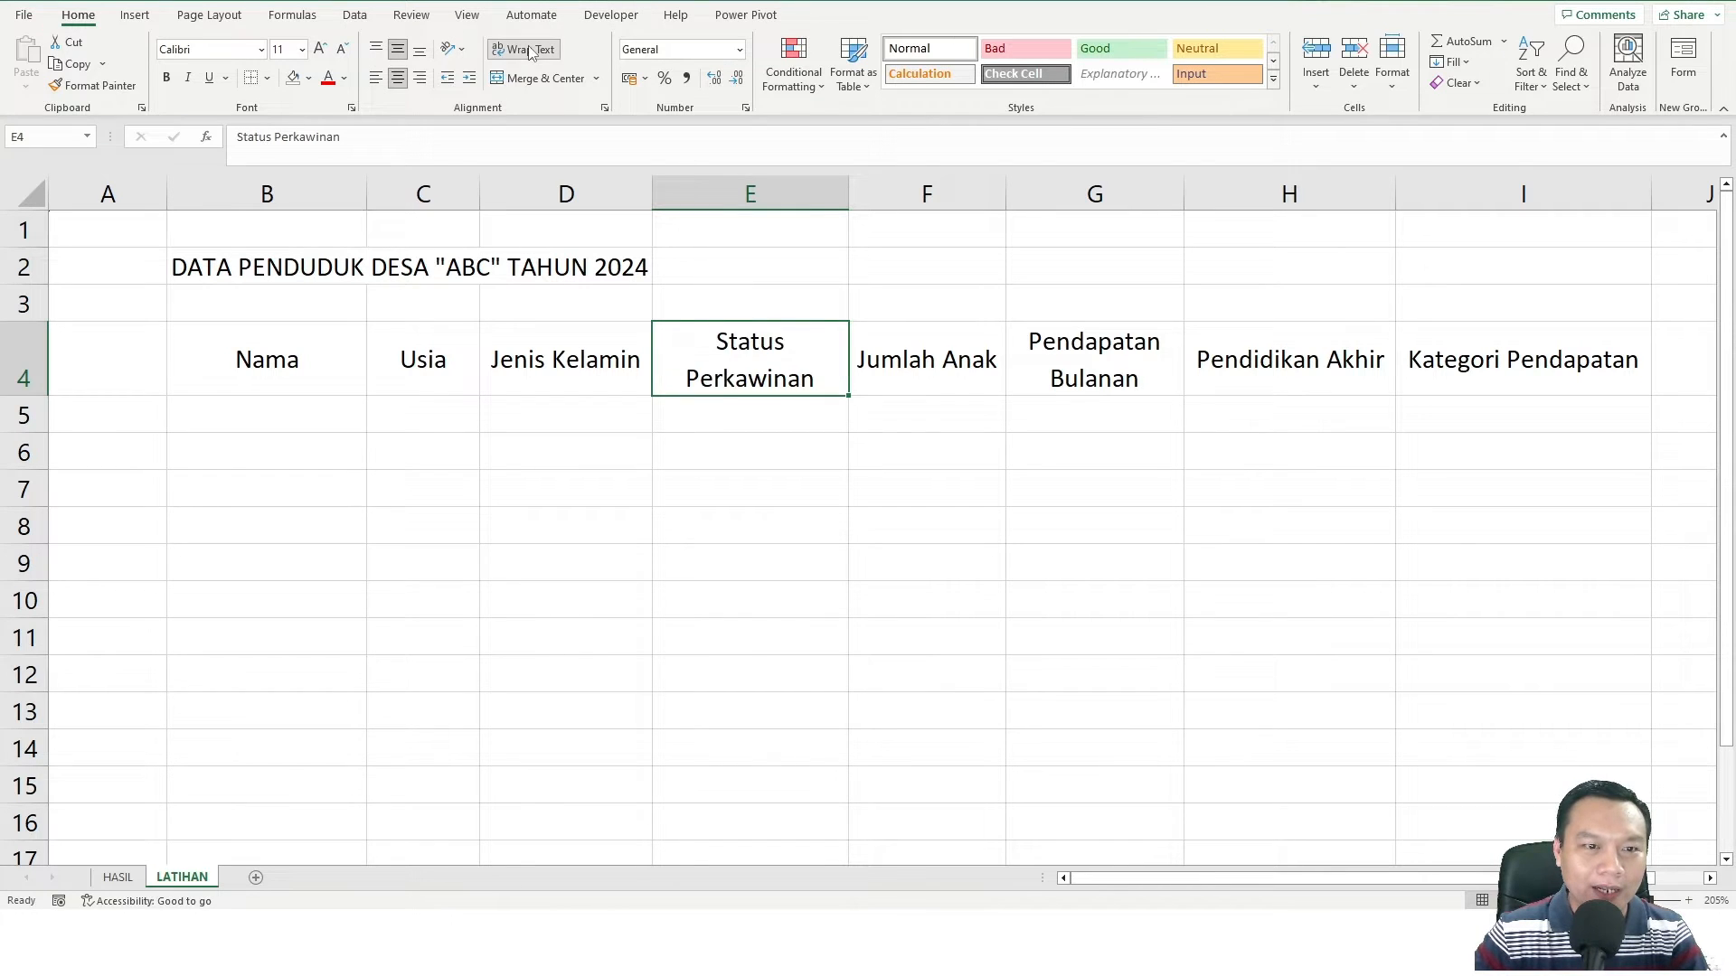
{"action": "left_click", "coordinate": [935, 453]}
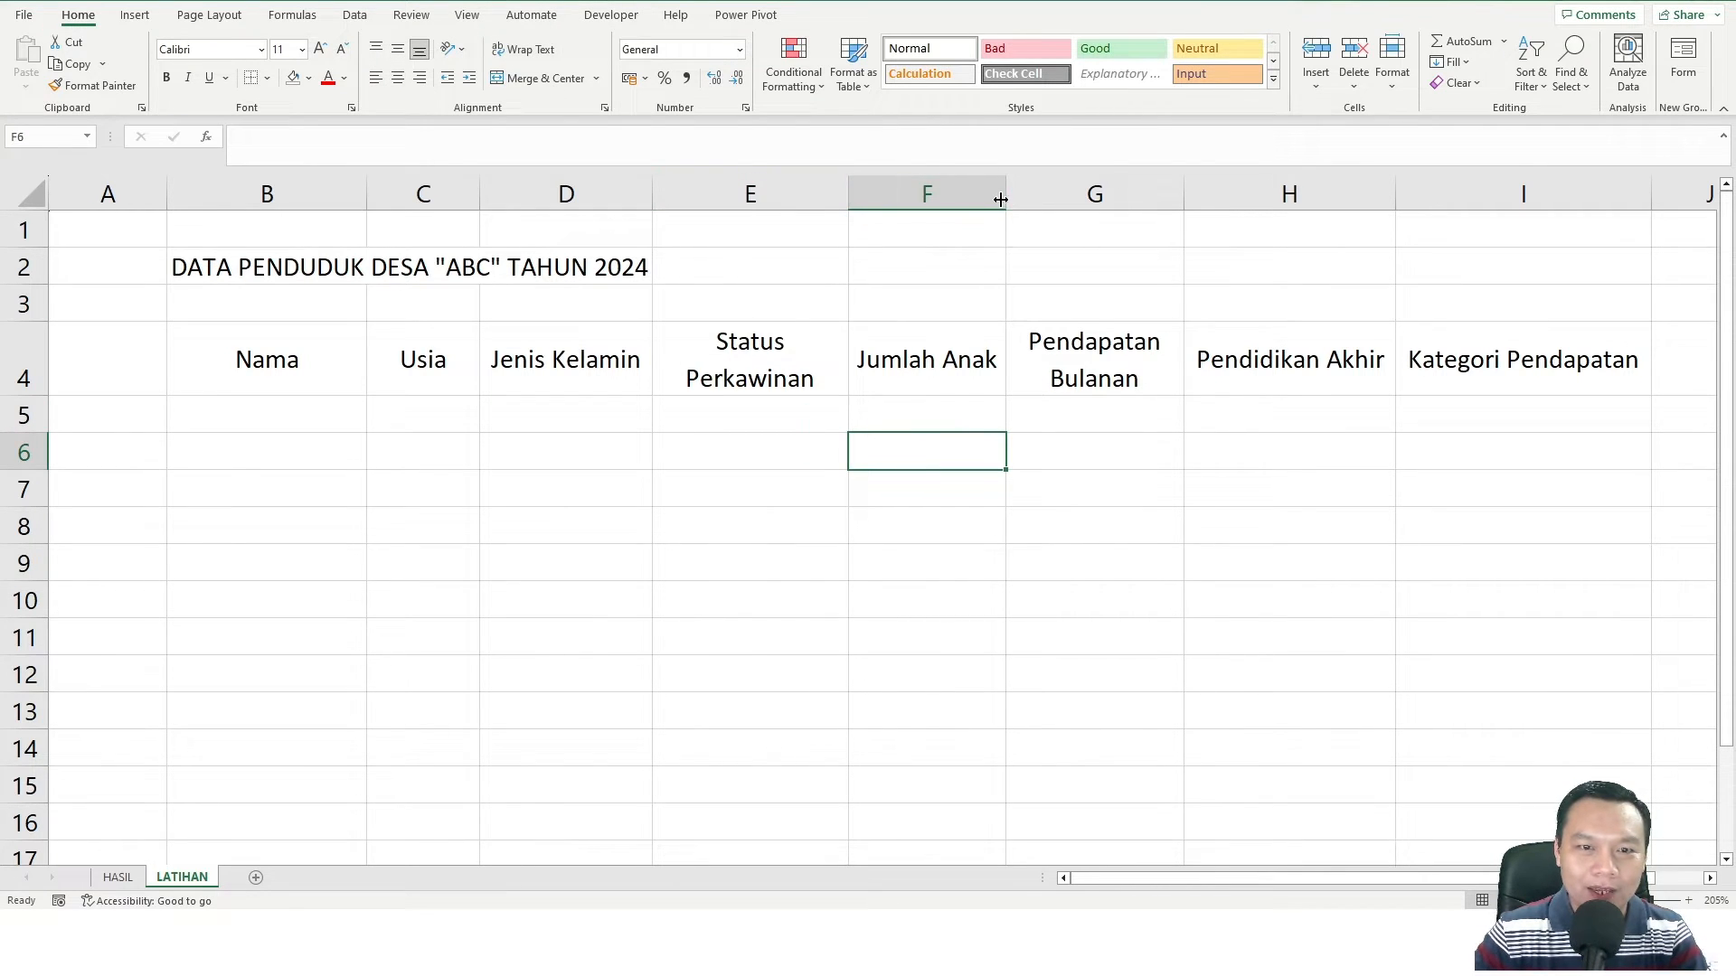
{"action": "left_click_drag", "start_coordinate": [1004, 195], "coordinate": [984, 199]}
{"action": "left_click", "coordinate": [926, 343]}
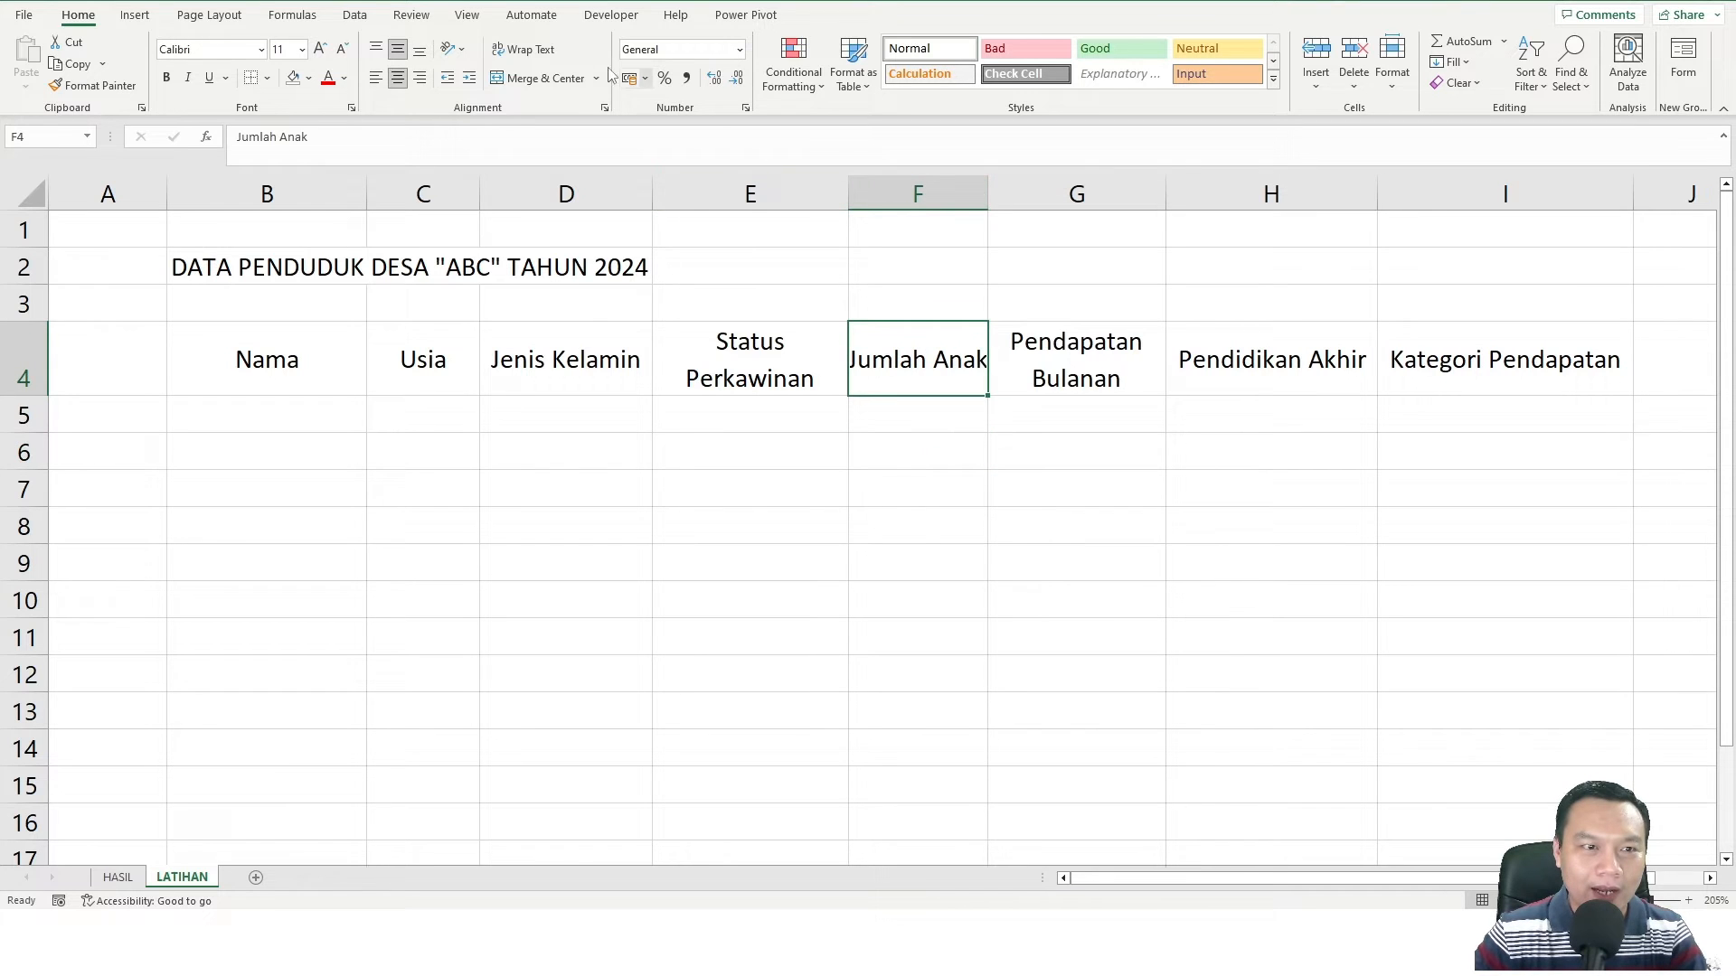
{"action": "left_click", "coordinate": [522, 49]}
Narrow columns H and I and wrap the text of their headers Pendidikan Akhir and Kategori Pendapatan
{"action": "left_click", "coordinate": [1321, 367]}
{"action": "left_click", "coordinate": [1517, 364]}
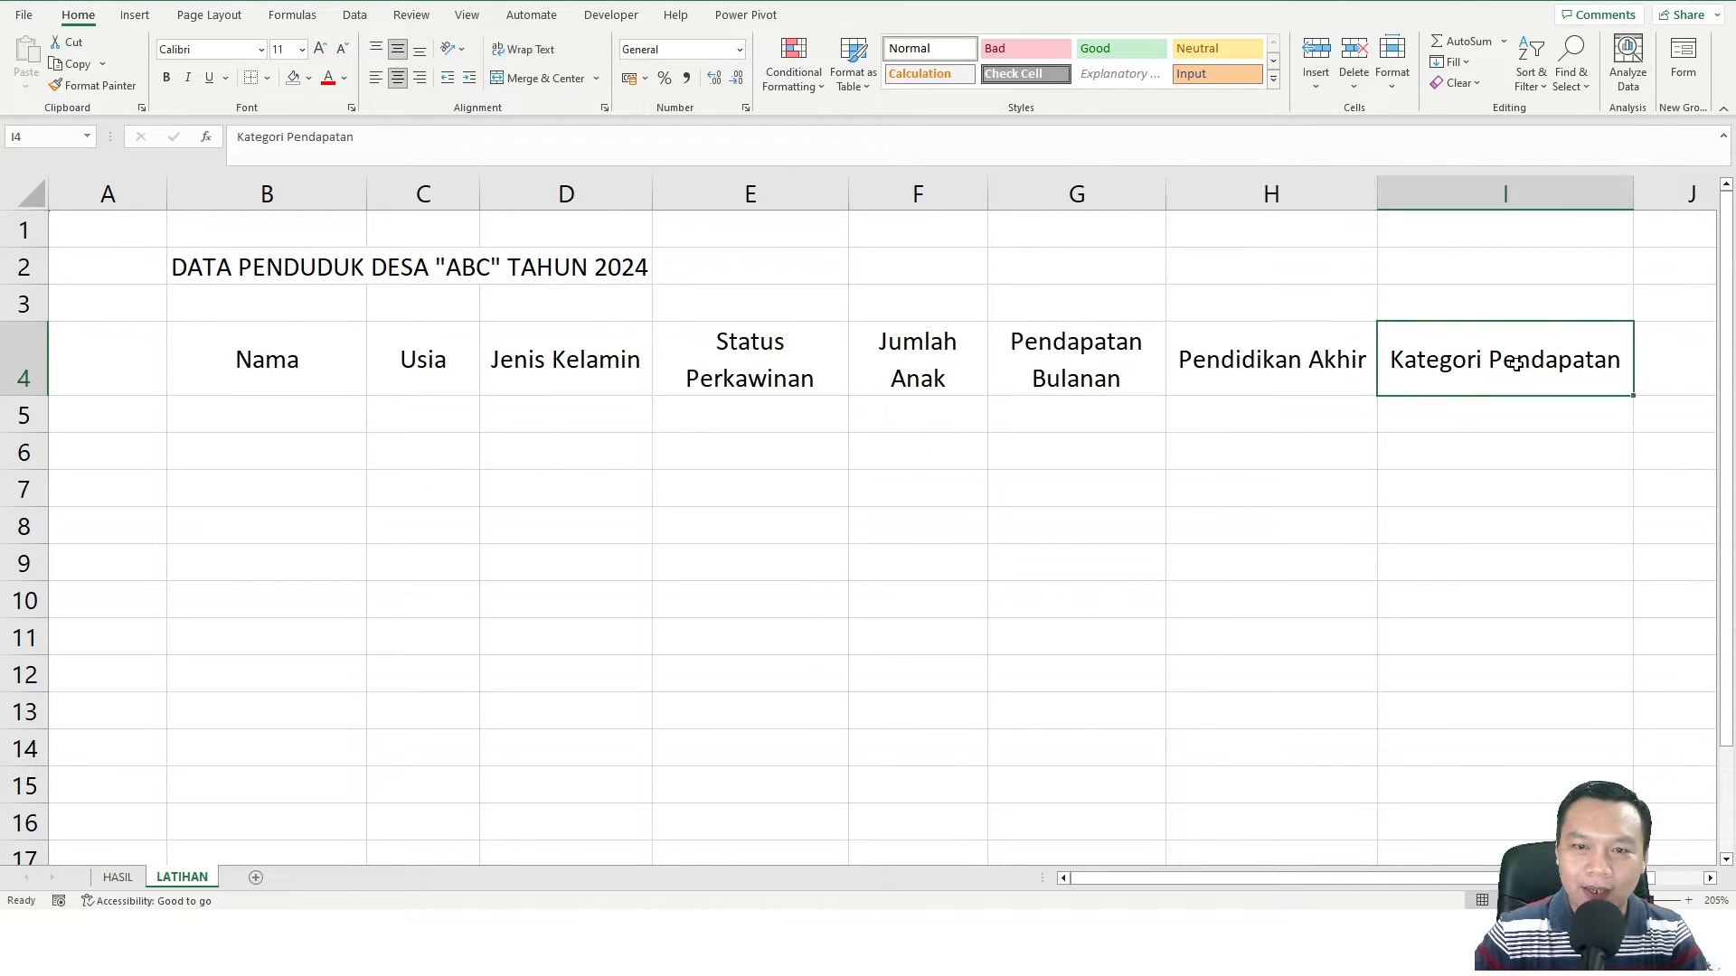
{"action": "left_click_drag", "start_coordinate": [1376, 185], "coordinate": [1324, 186]}
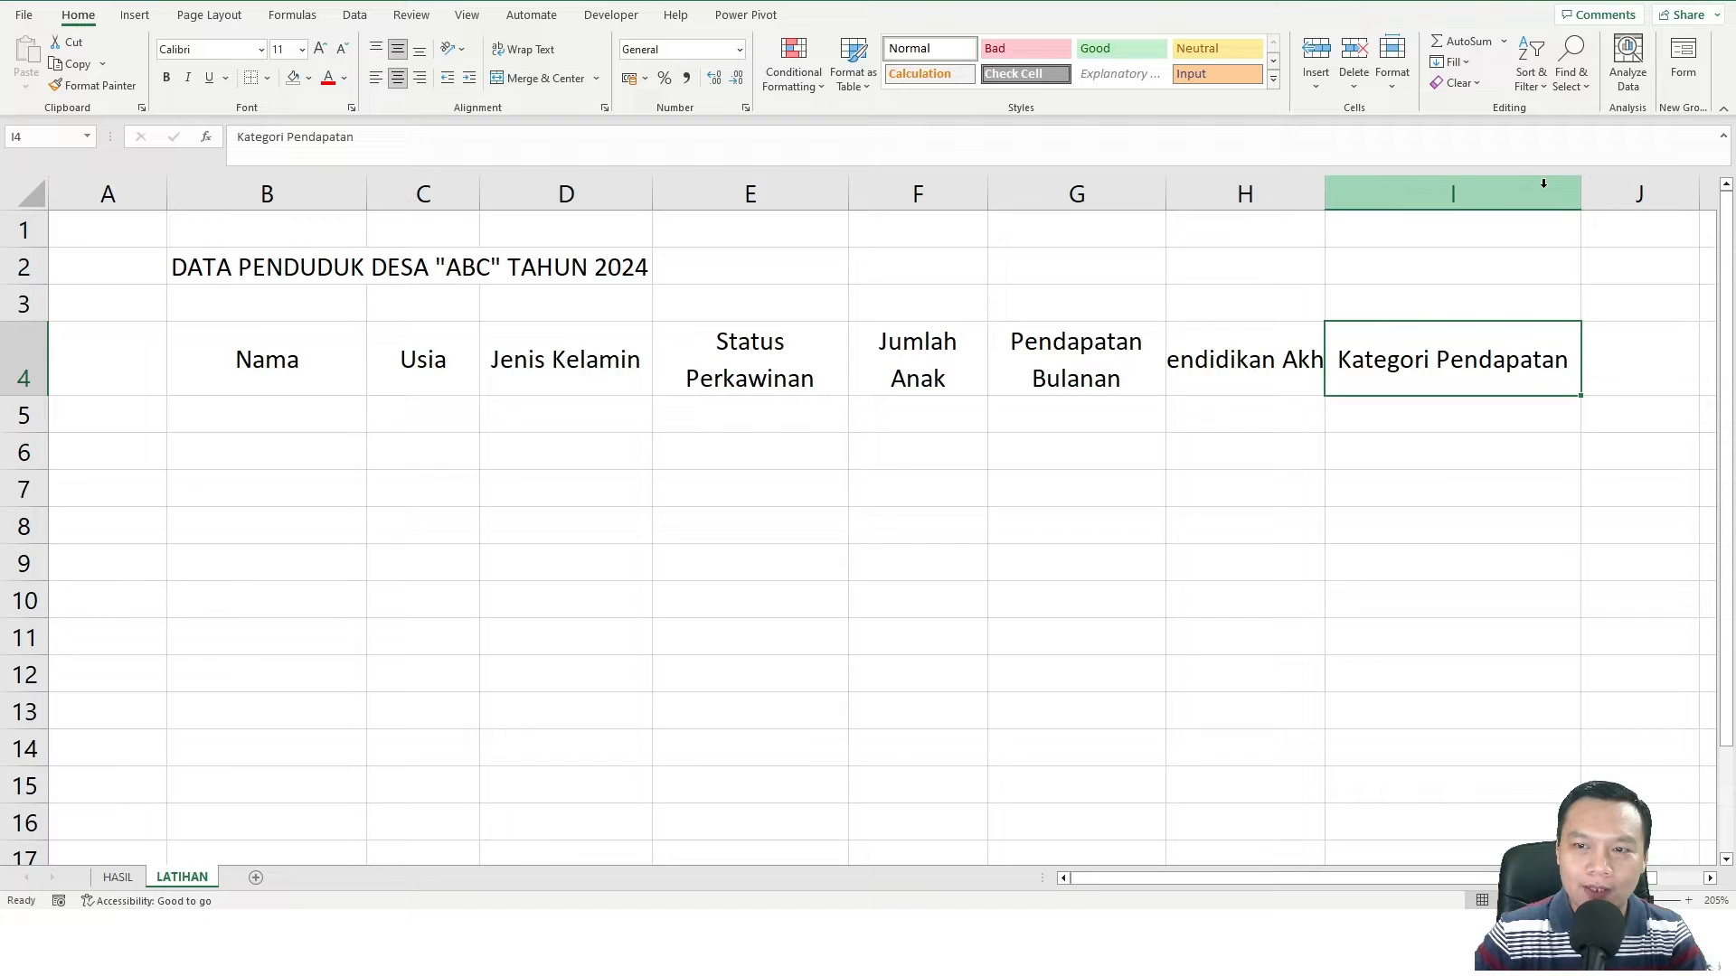
{"action": "left_click_drag", "start_coordinate": [1582, 186], "coordinate": [1519, 185]}
{"action": "left_click", "coordinate": [1286, 372]}
{"action": "left_click", "coordinate": [1378, 349], "text": "ctrl"}
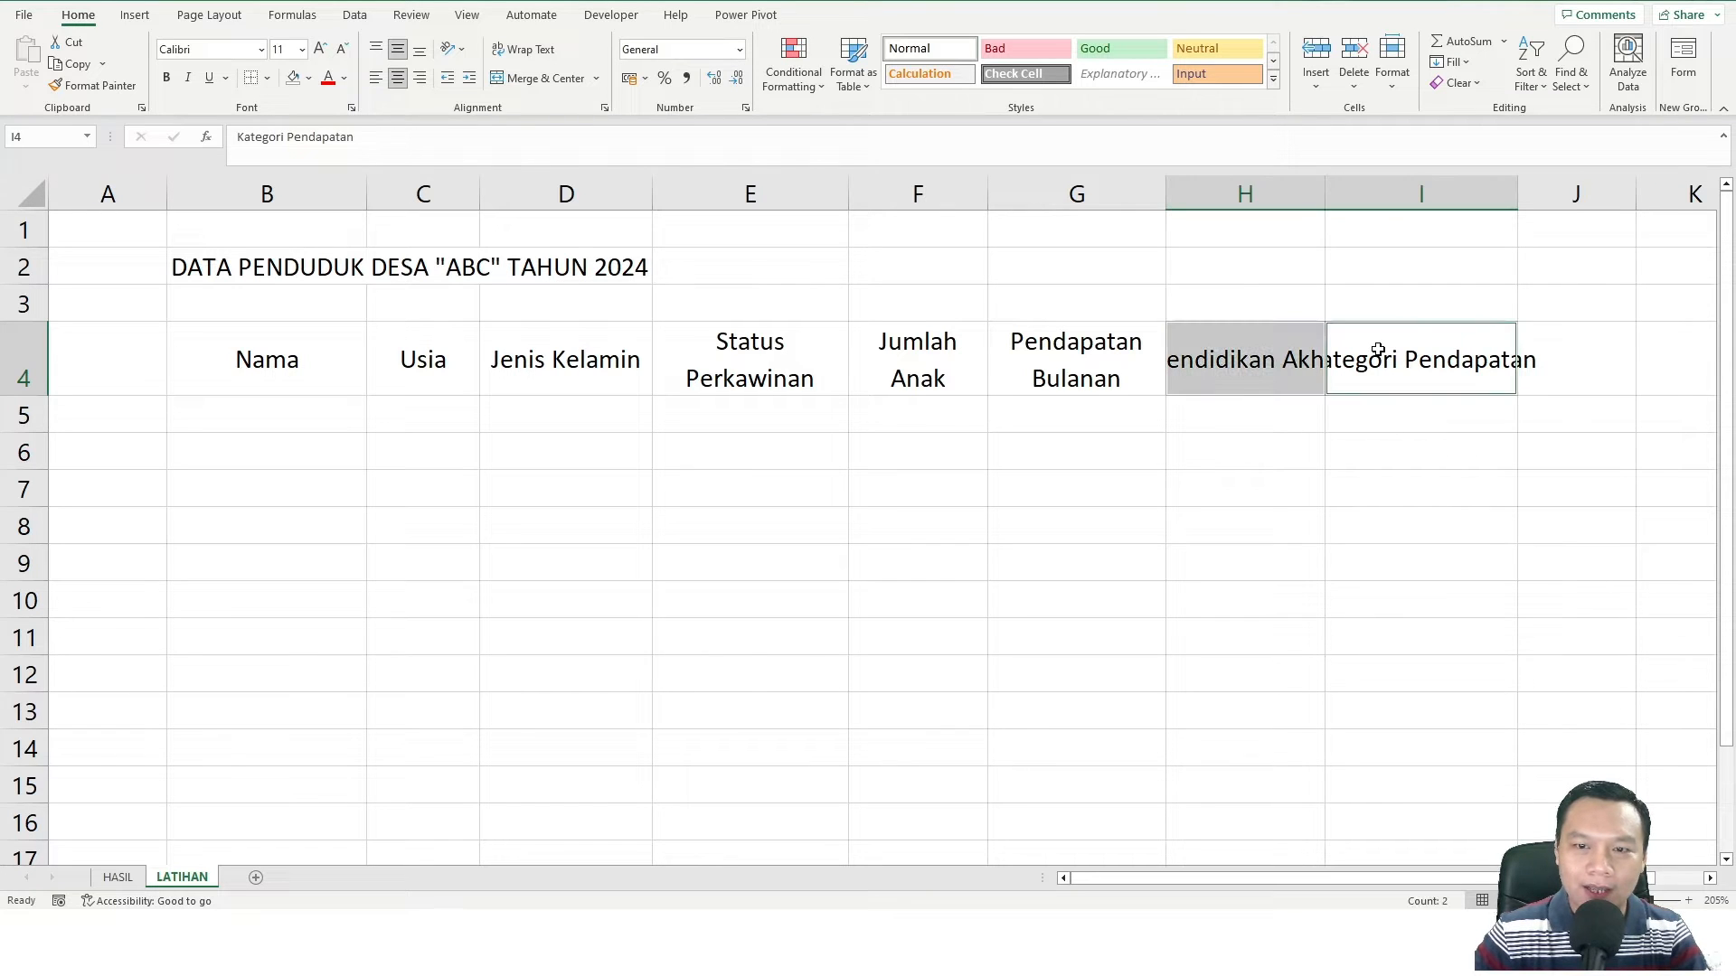
{"action": "left_click", "coordinate": [522, 49]}
{"action": "left_click", "coordinate": [1384, 447]}
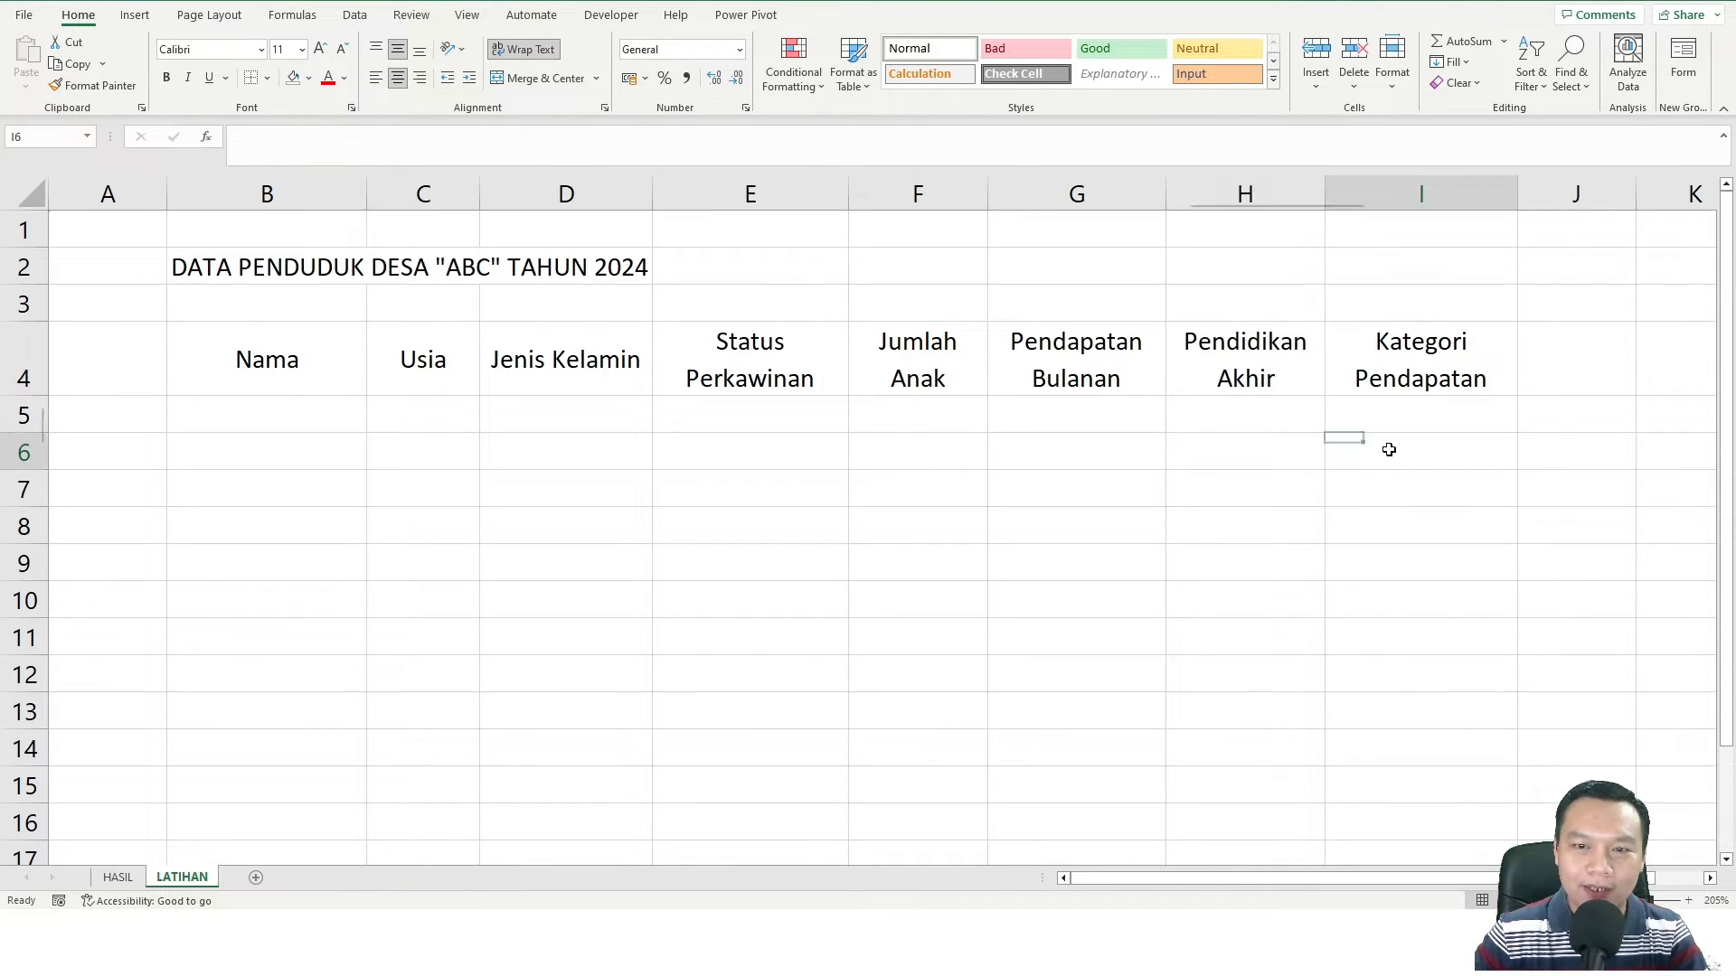
Autofit column D to the width of its Jenis Kelamin header
{"action": "left_click", "coordinate": [323, 349]}
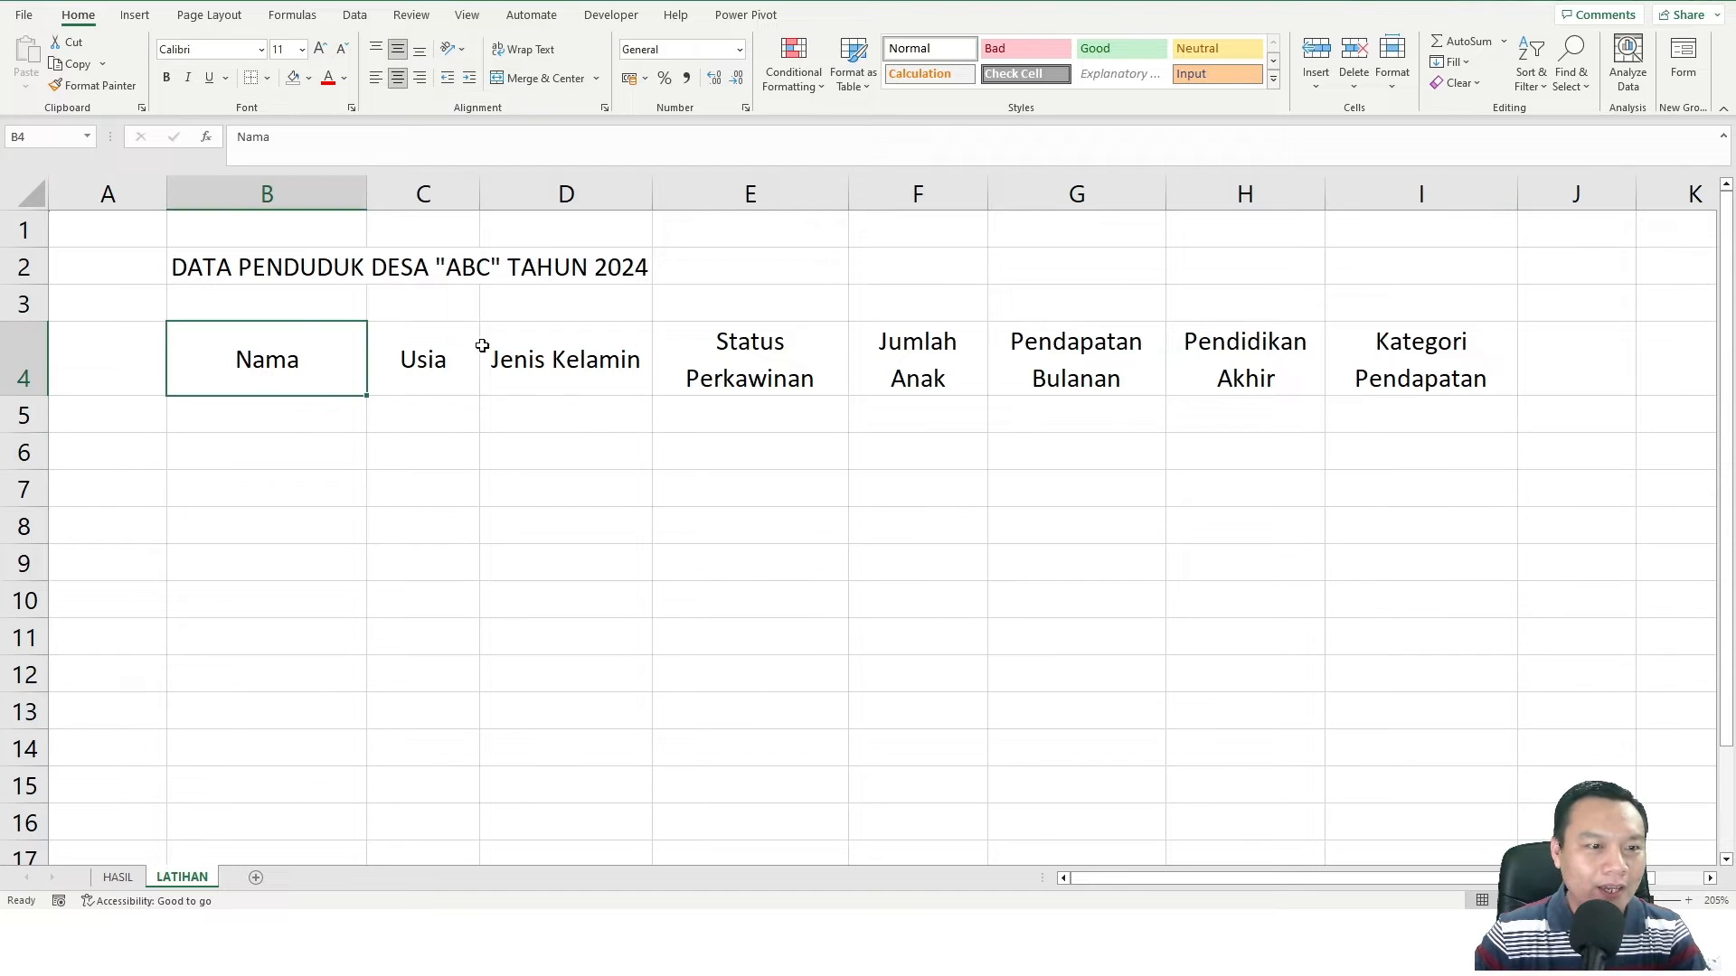
{"action": "left_click", "coordinate": [594, 346]}
{"action": "double_click", "coordinate": [651, 200]}
{"action": "left_click", "coordinate": [398, 447]}
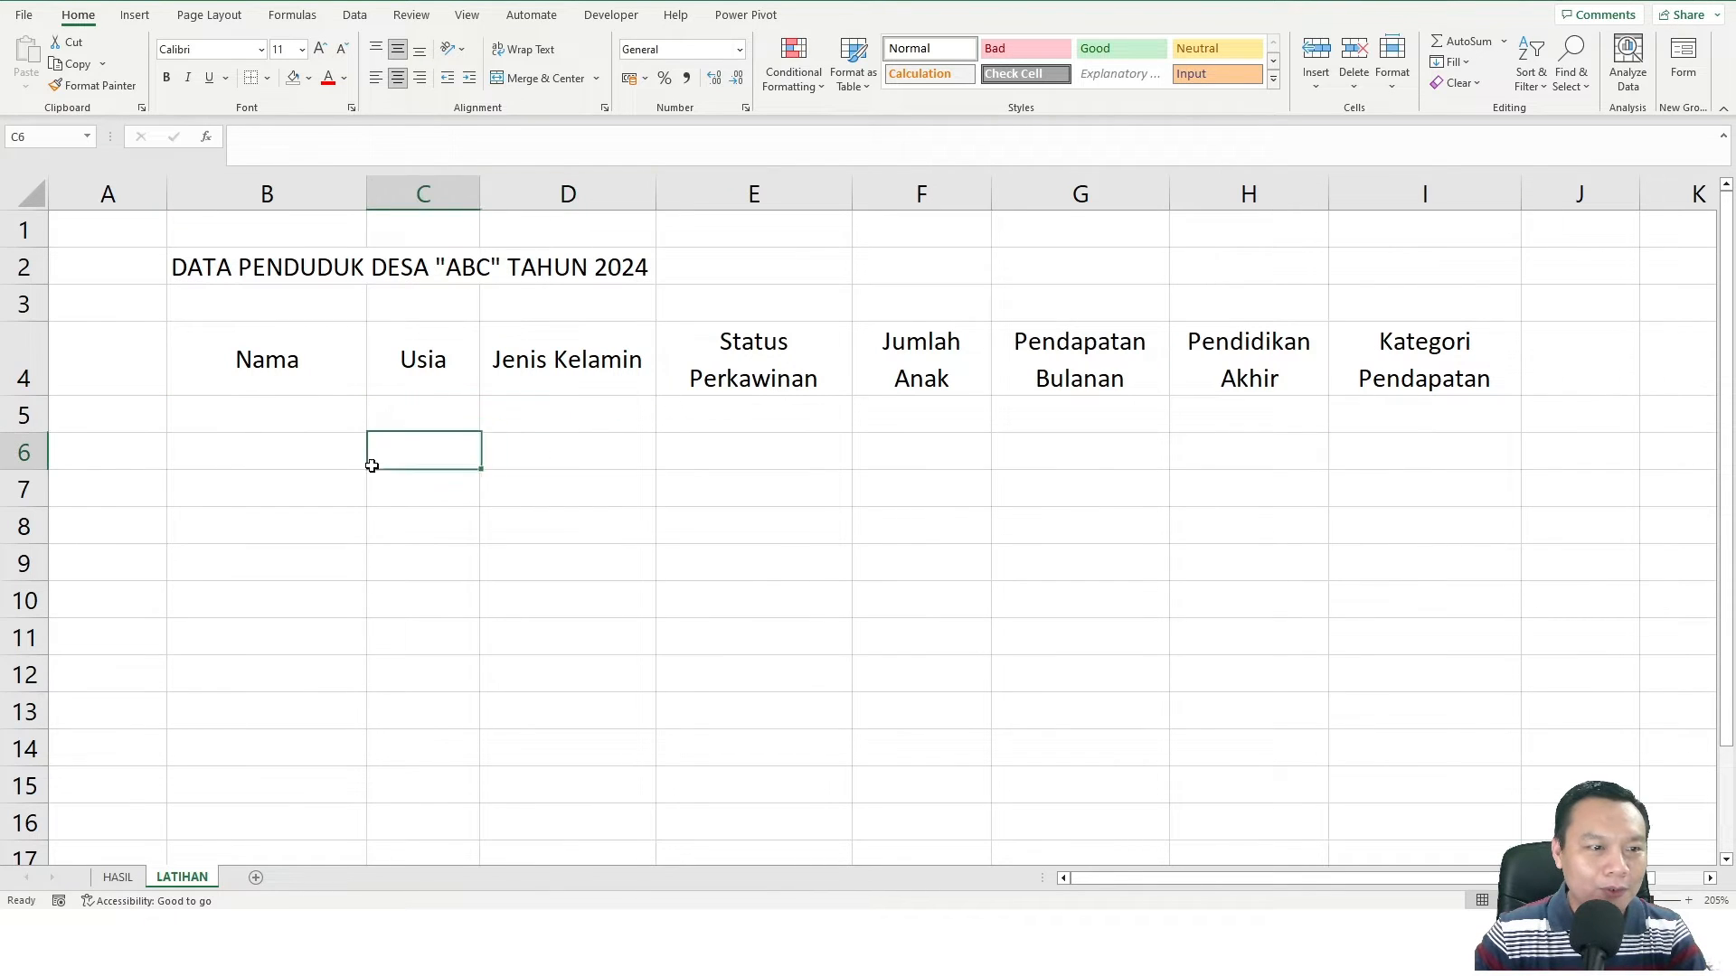
{"action": "left_click", "coordinate": [274, 362]}
{"action": "left_click", "coordinate": [349, 512]}
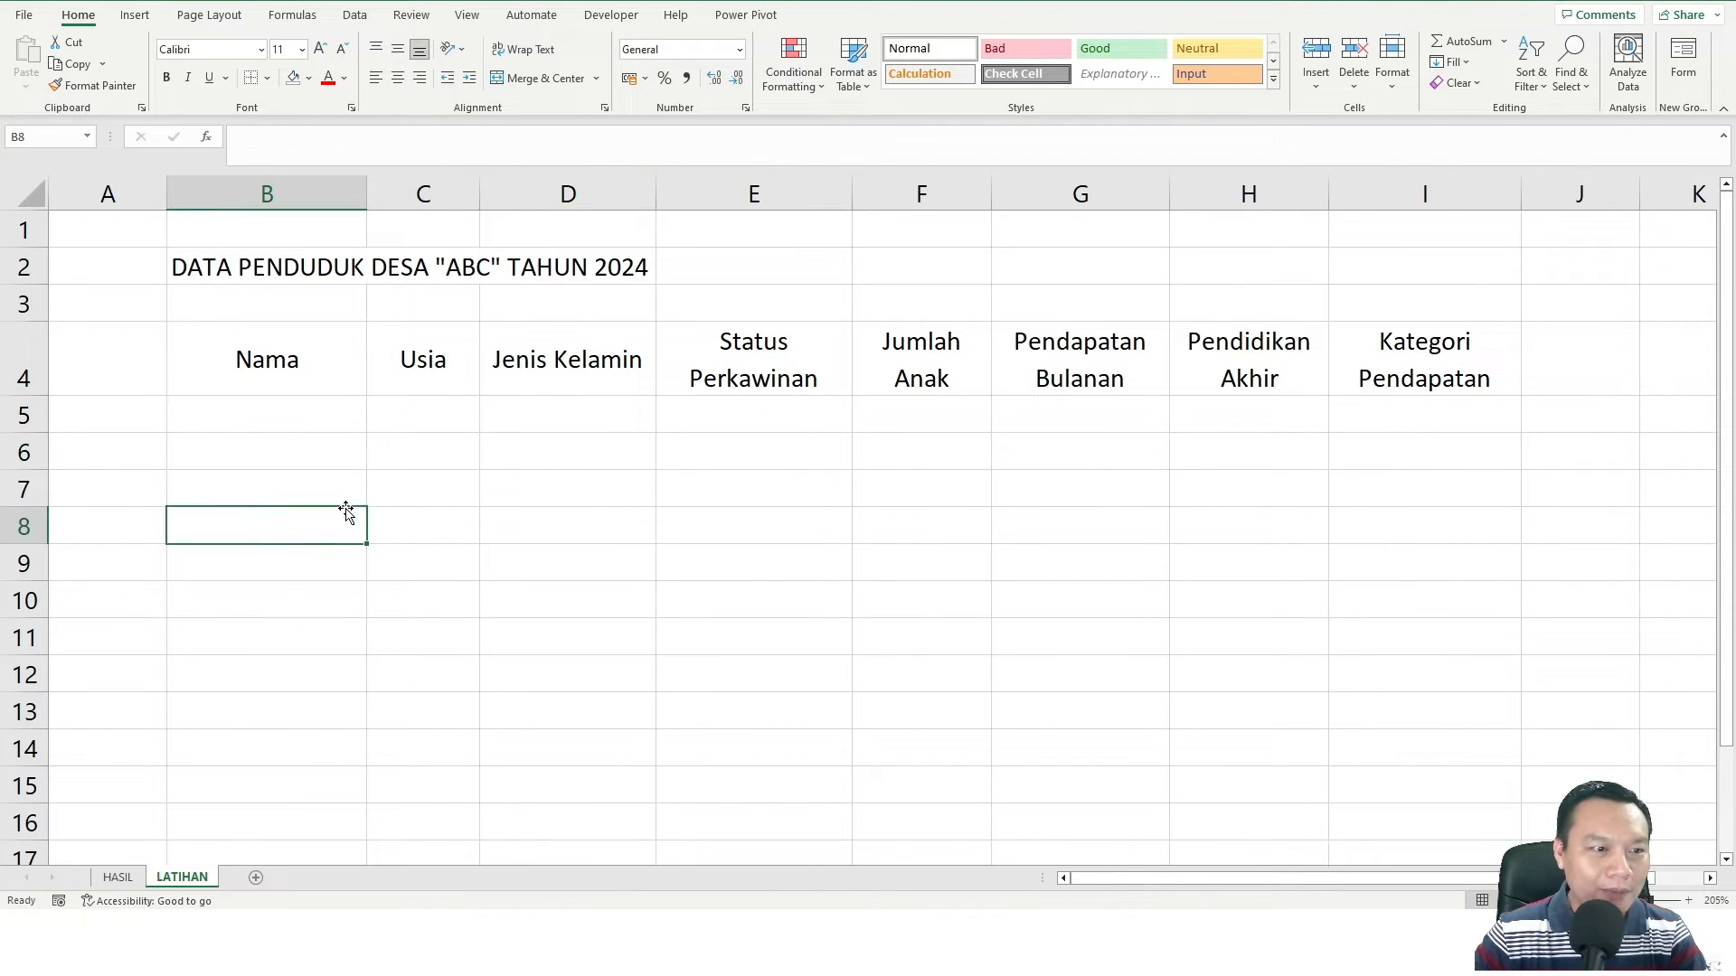
Check the row layout of the sample table in Word and apply all borders to B4:I8 in Excel
{"action": "left_click", "coordinate": [541, 943]}
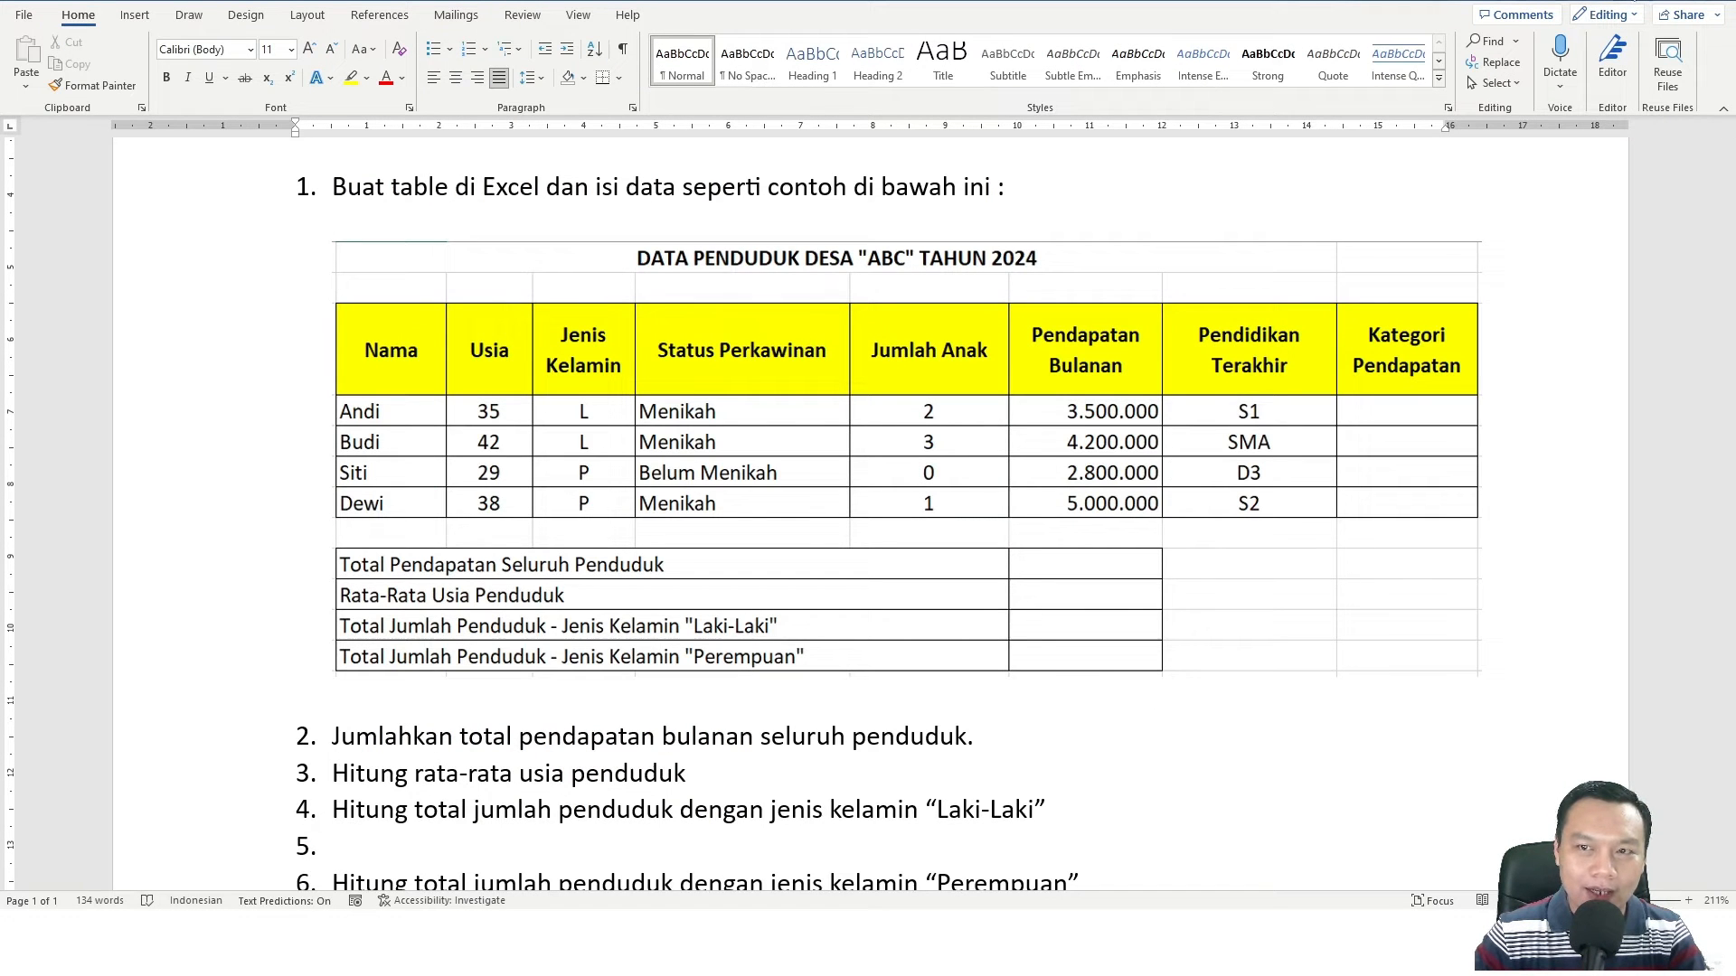
{"action": "key", "text": "alt+Tab"}
{"action": "left_click", "coordinate": [375, 510]}
{"action": "left_click", "coordinate": [287, 368]}
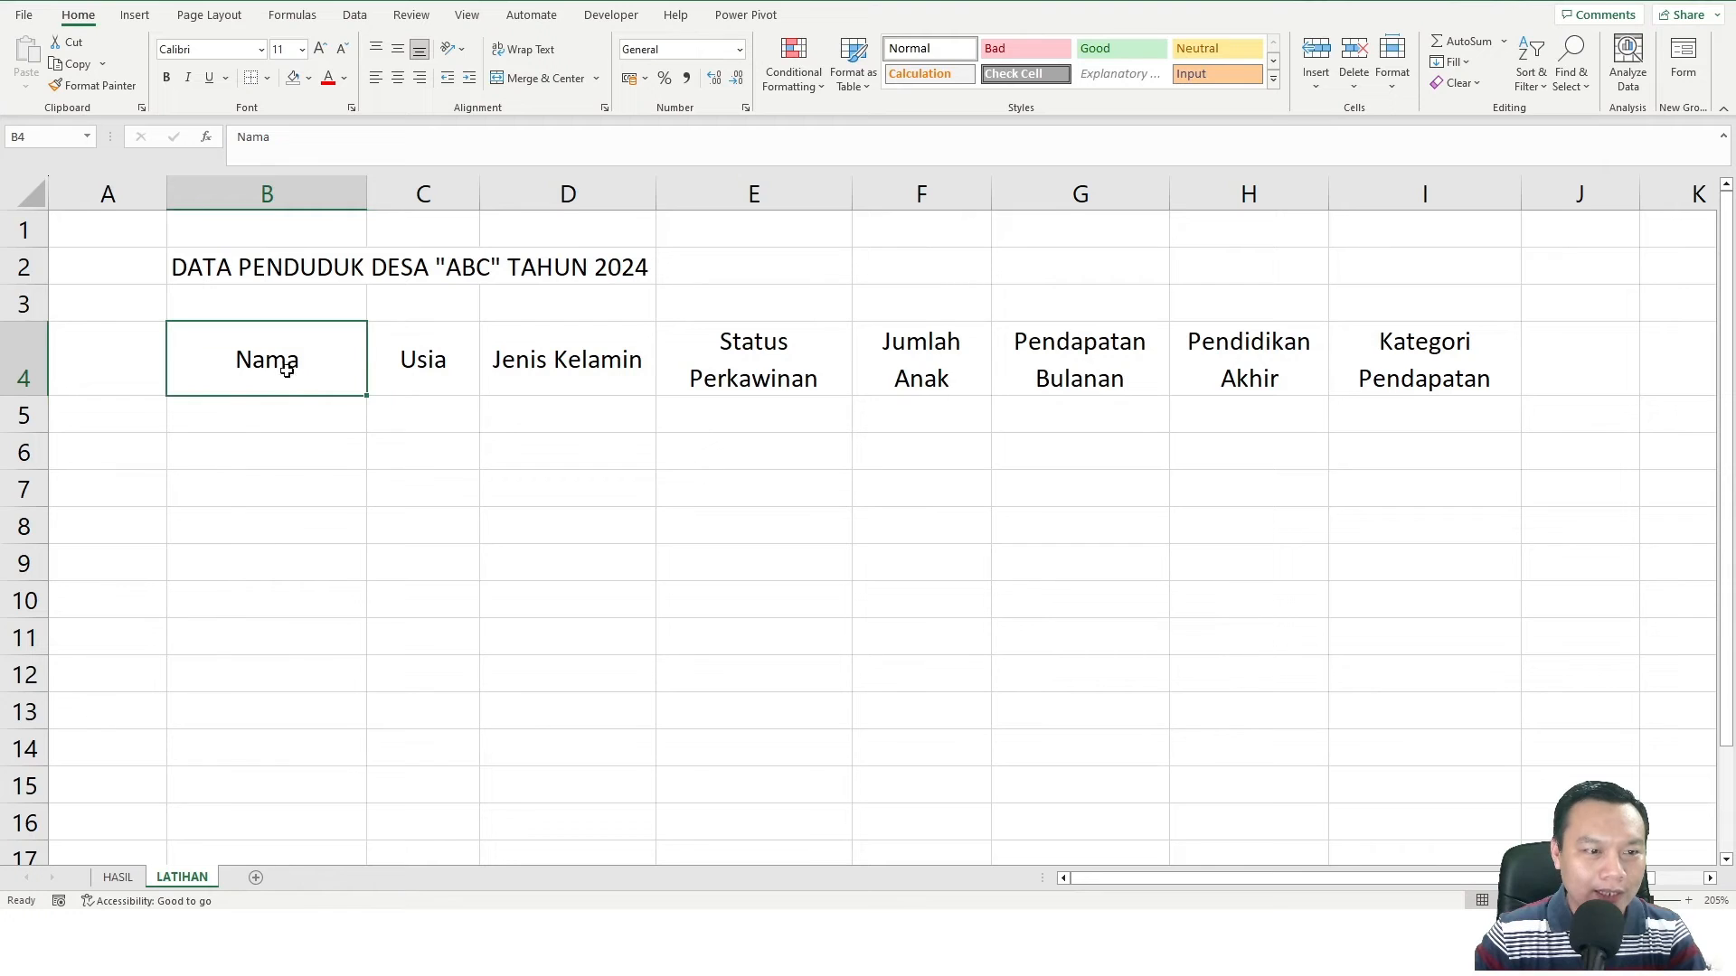
{"action": "left_click_drag", "start_coordinate": [286, 368], "coordinate": [1383, 525]}
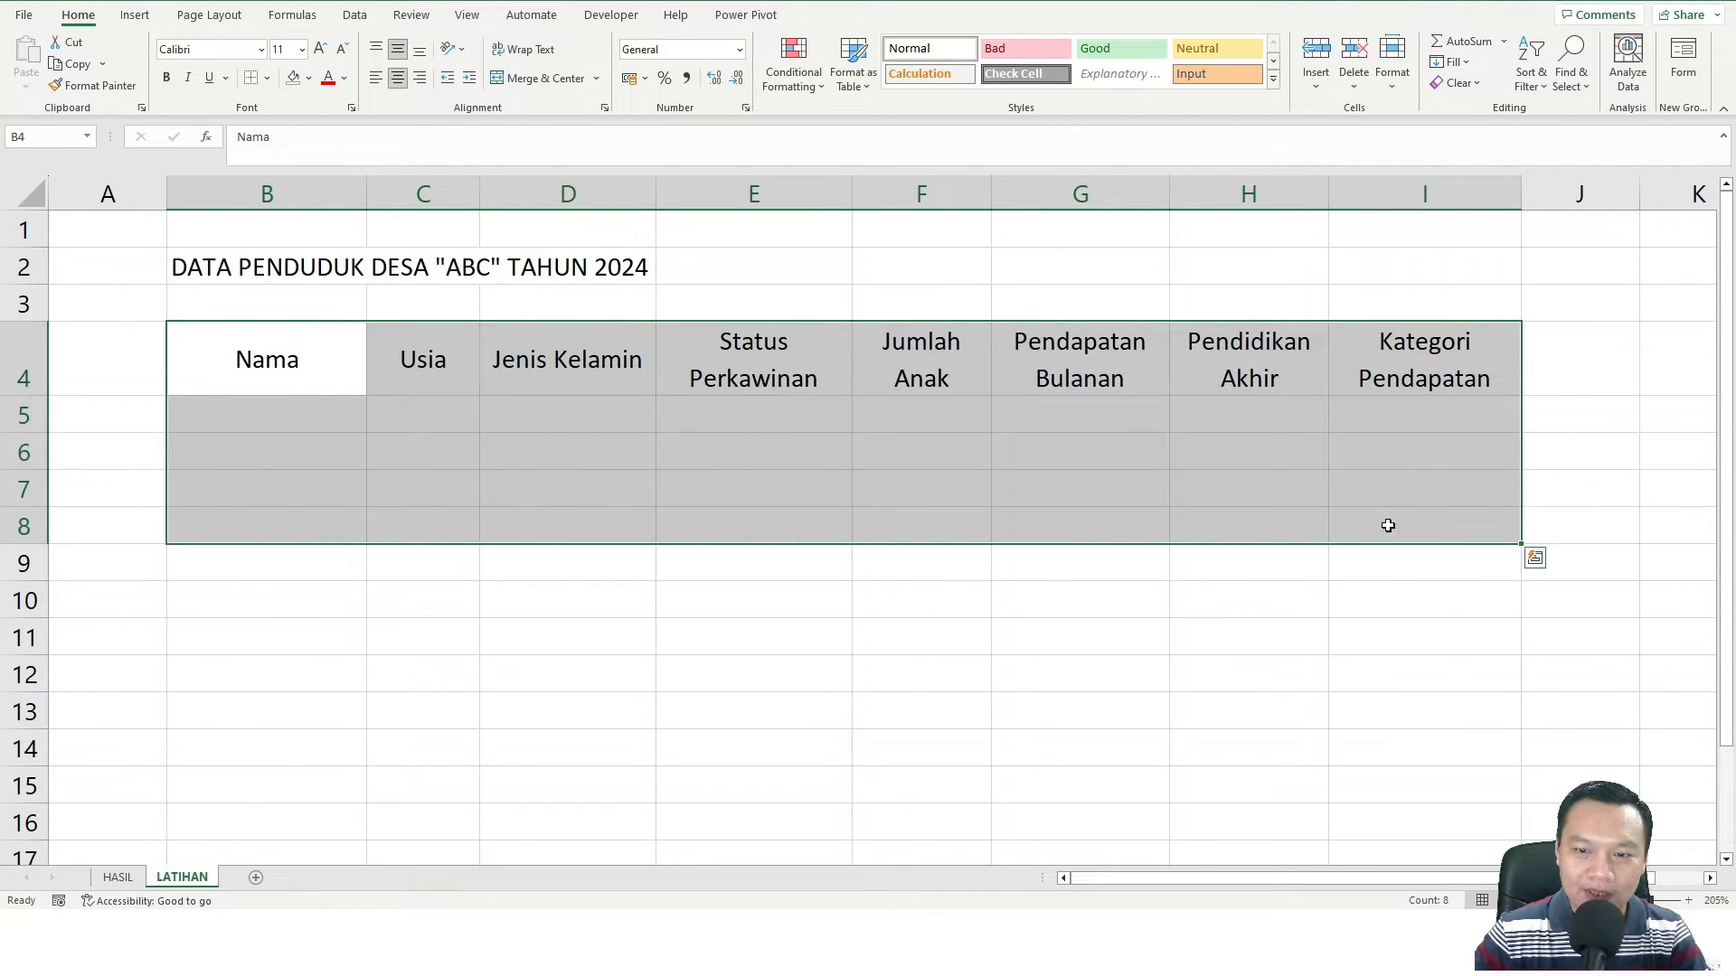
{"action": "left_click", "coordinate": [268, 79]}
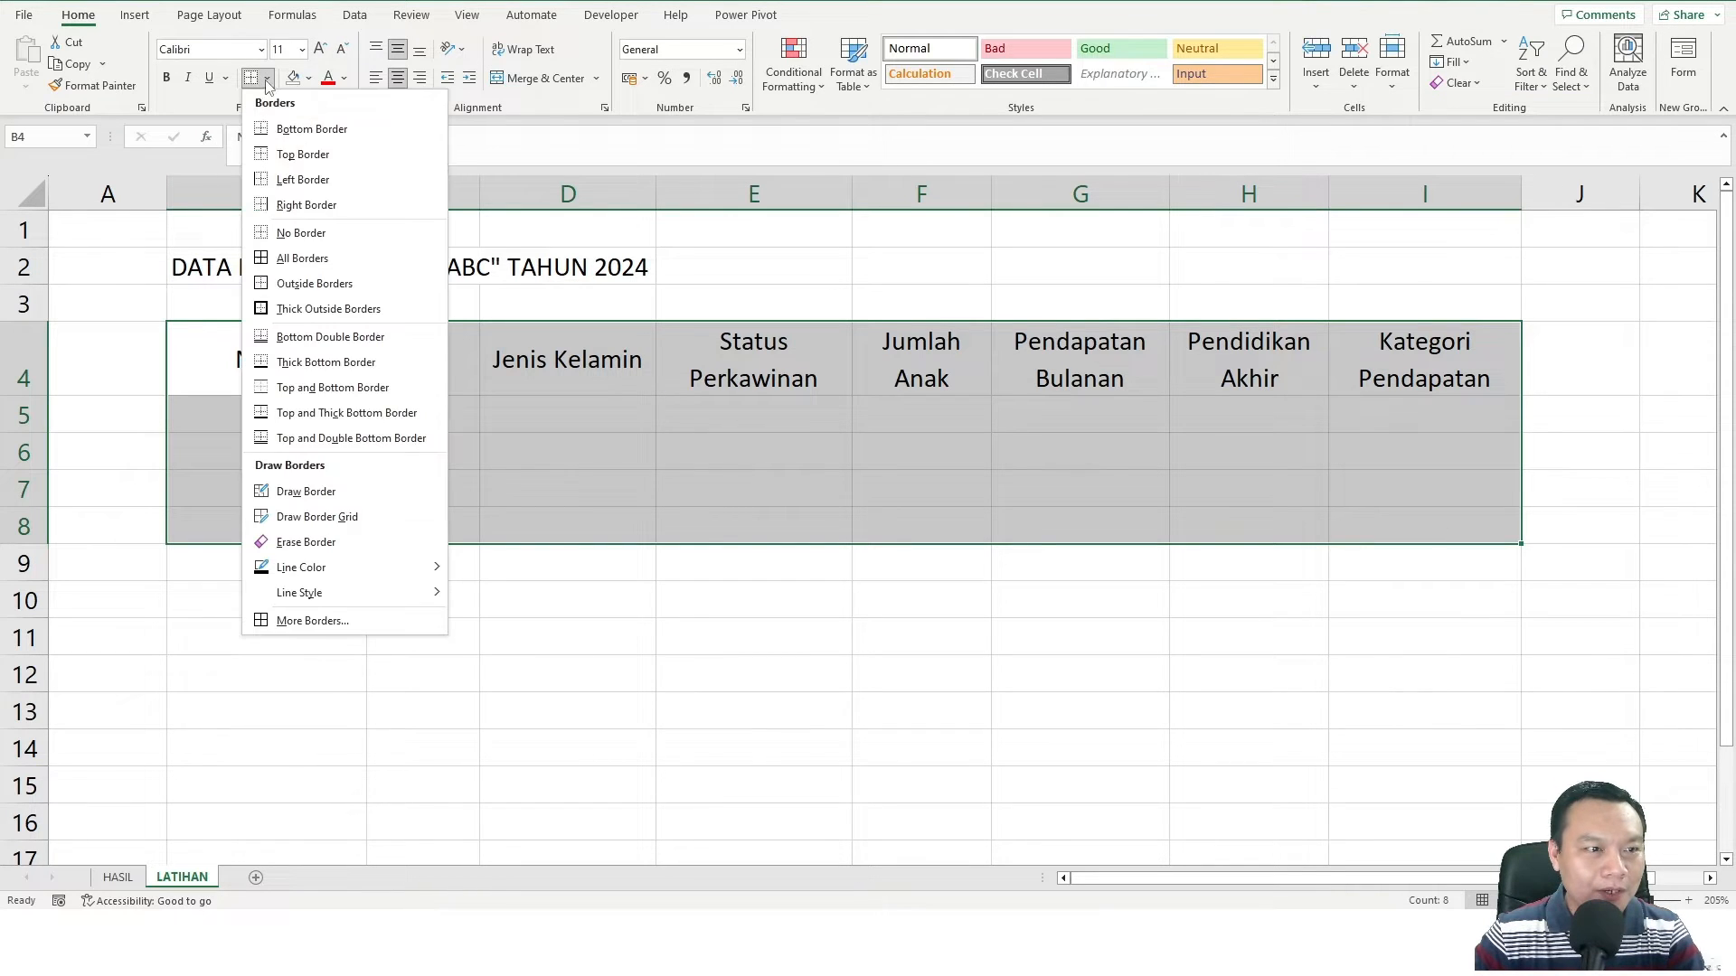
{"action": "left_click", "coordinate": [298, 259]}
{"action": "left_click", "coordinate": [682, 442]}
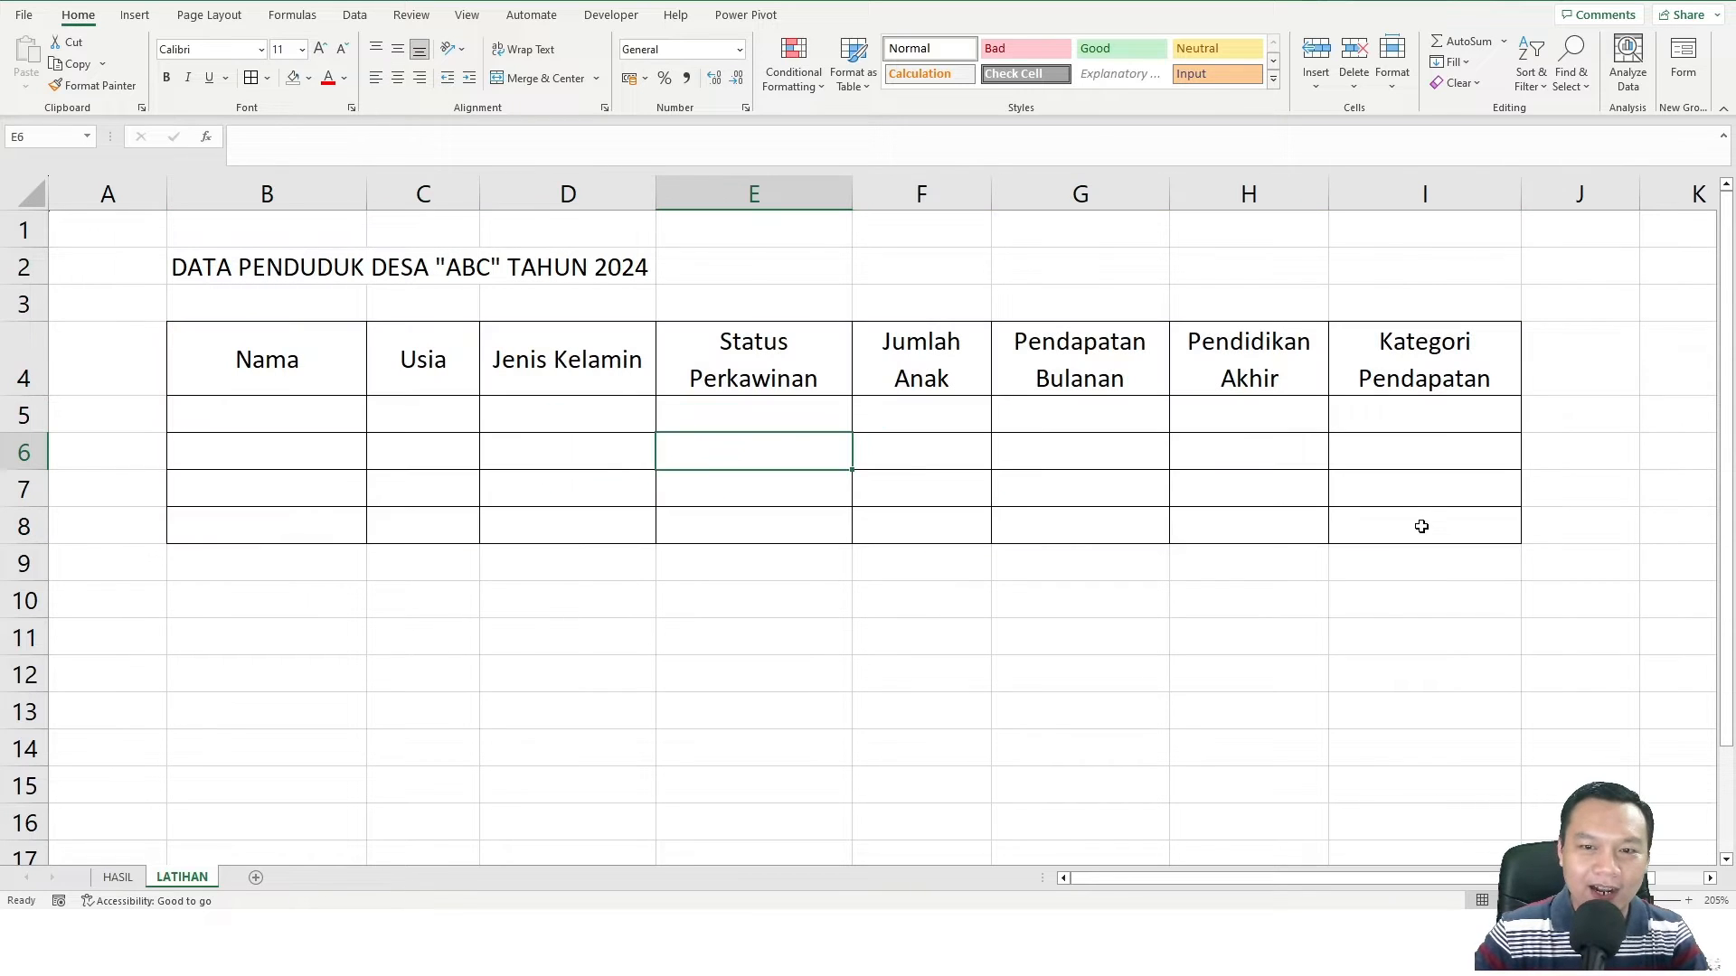
Format the header cells B4:I4 with a yellow fill and bold text, and slightly widen column G
{"action": "left_click_drag", "start_coordinate": [258, 362], "coordinate": [1417, 370]}
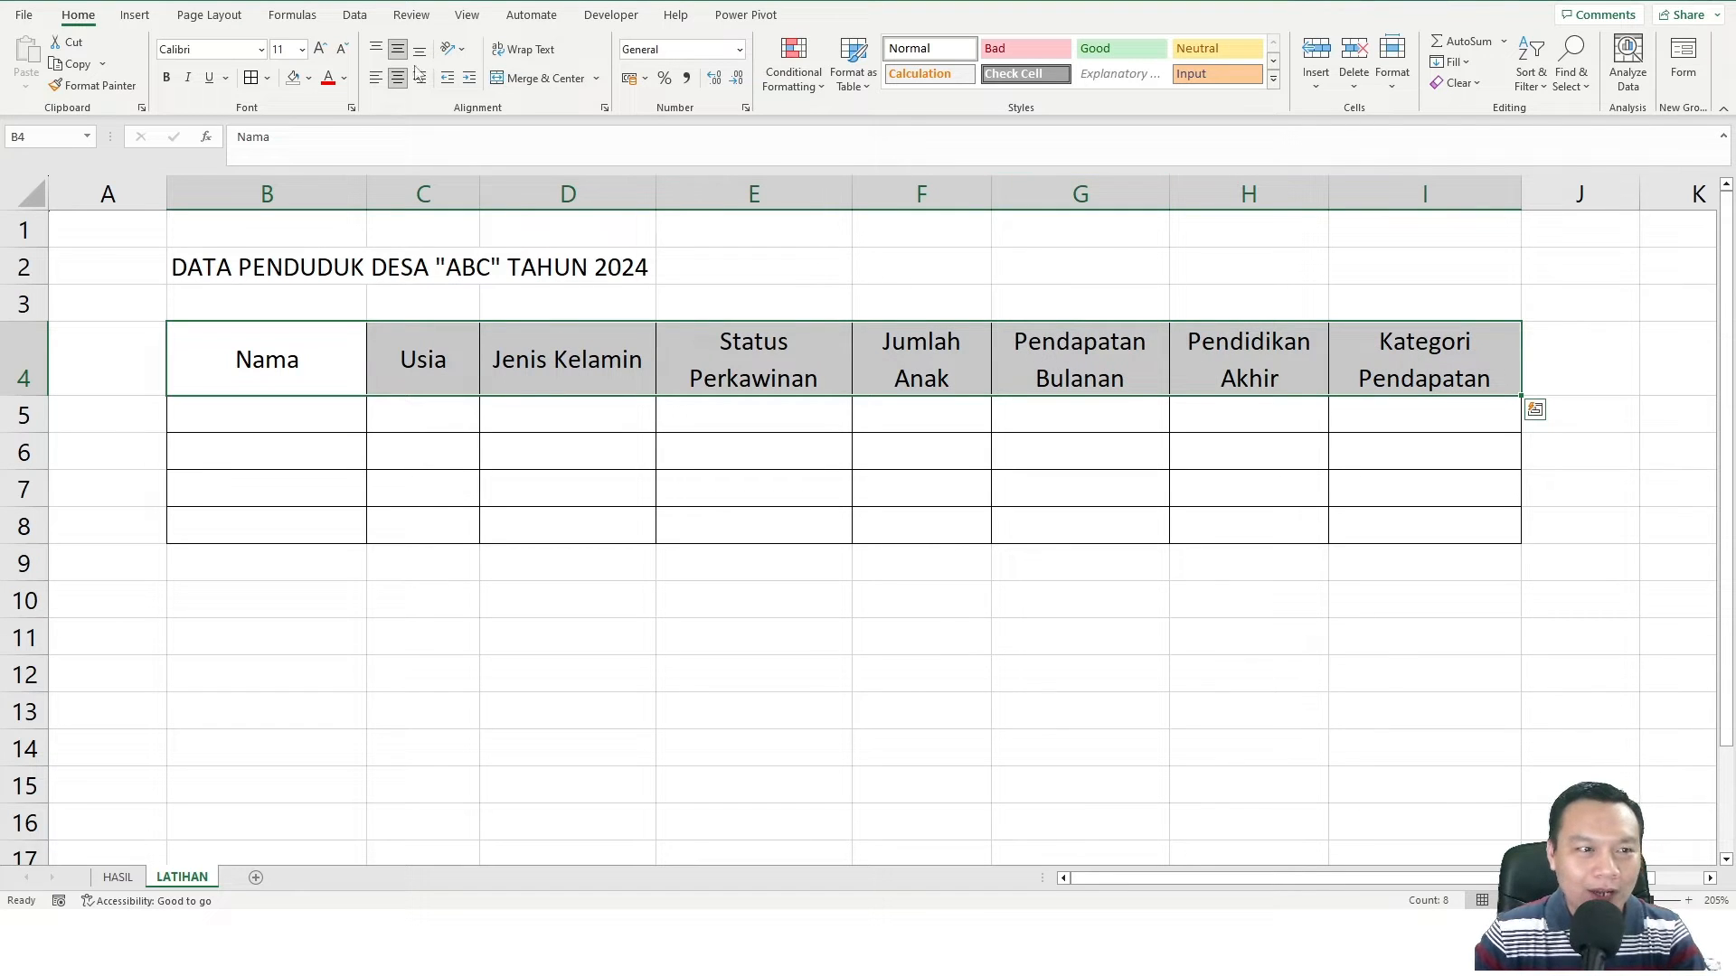
{"action": "left_click", "coordinate": [311, 79]}
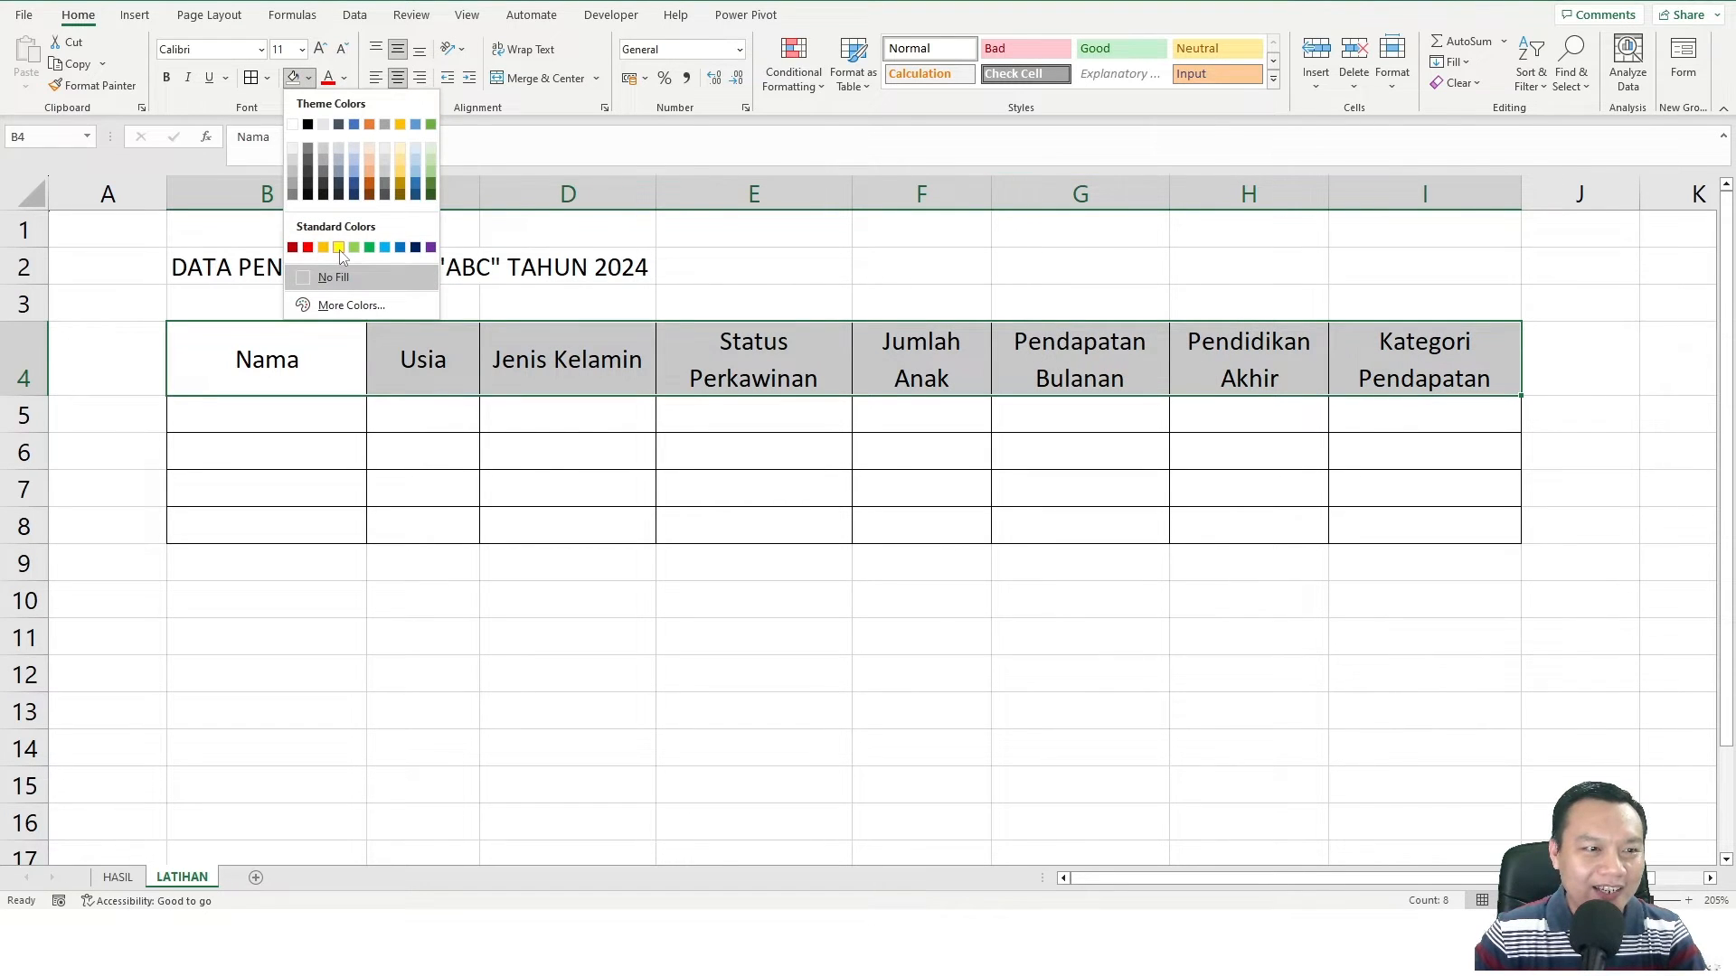
{"action": "left_click", "coordinate": [339, 248]}
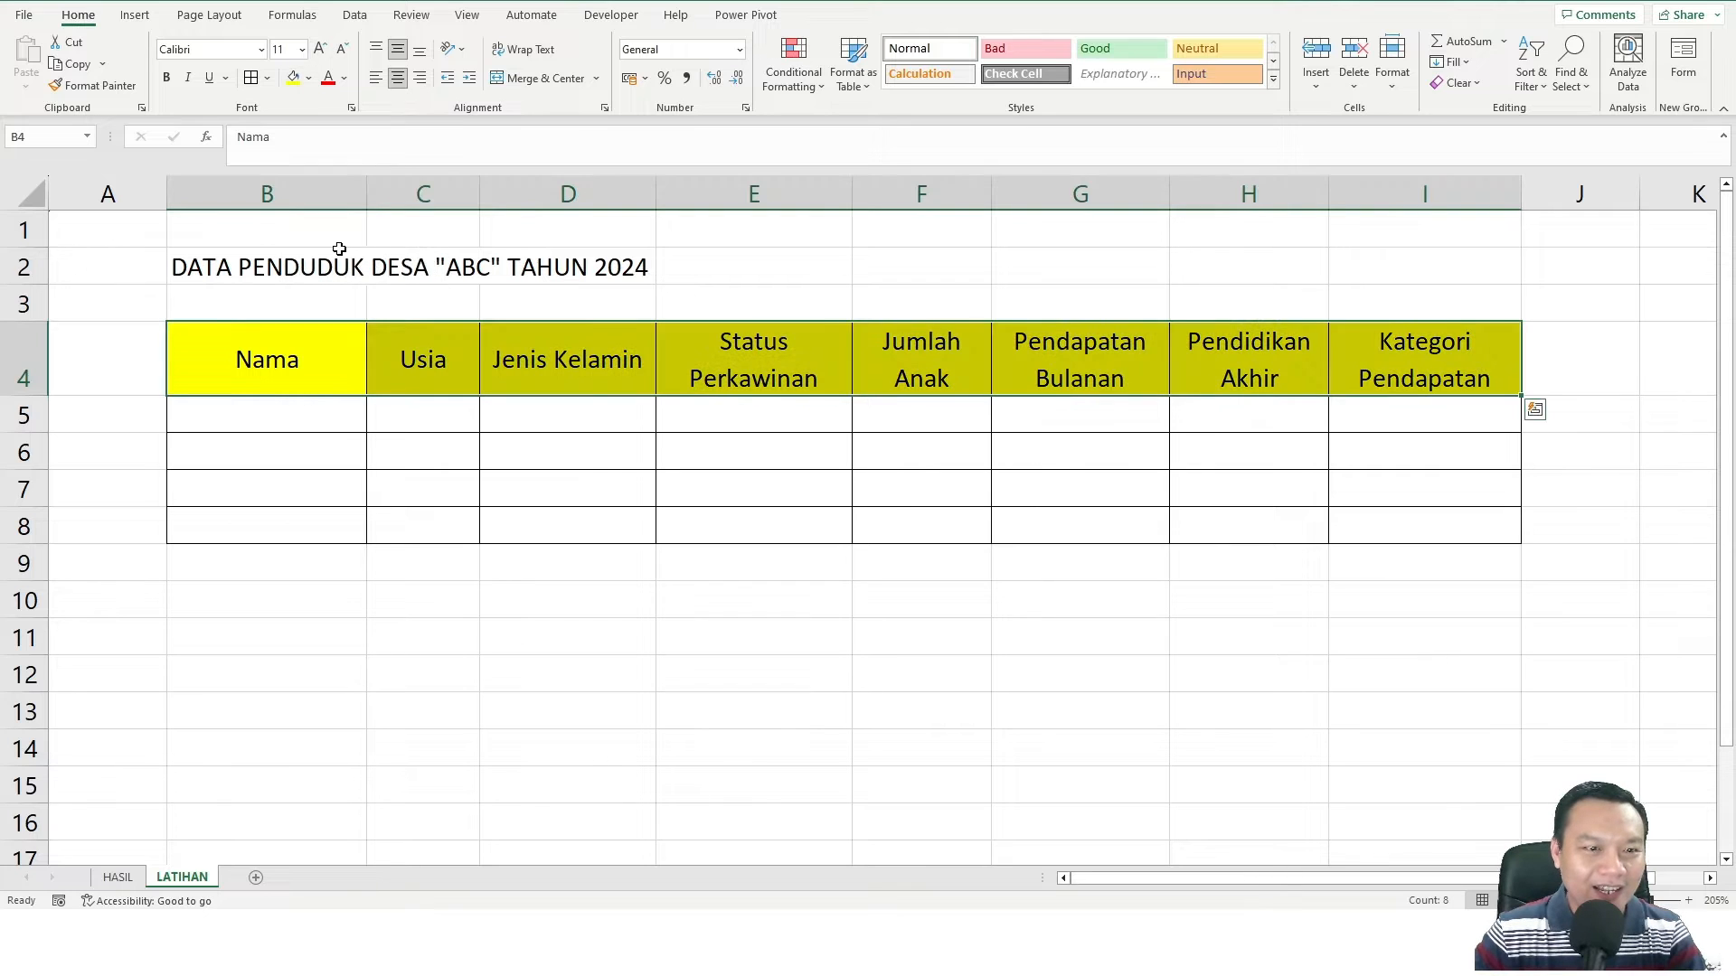
{"action": "left_click", "coordinate": [165, 77]}
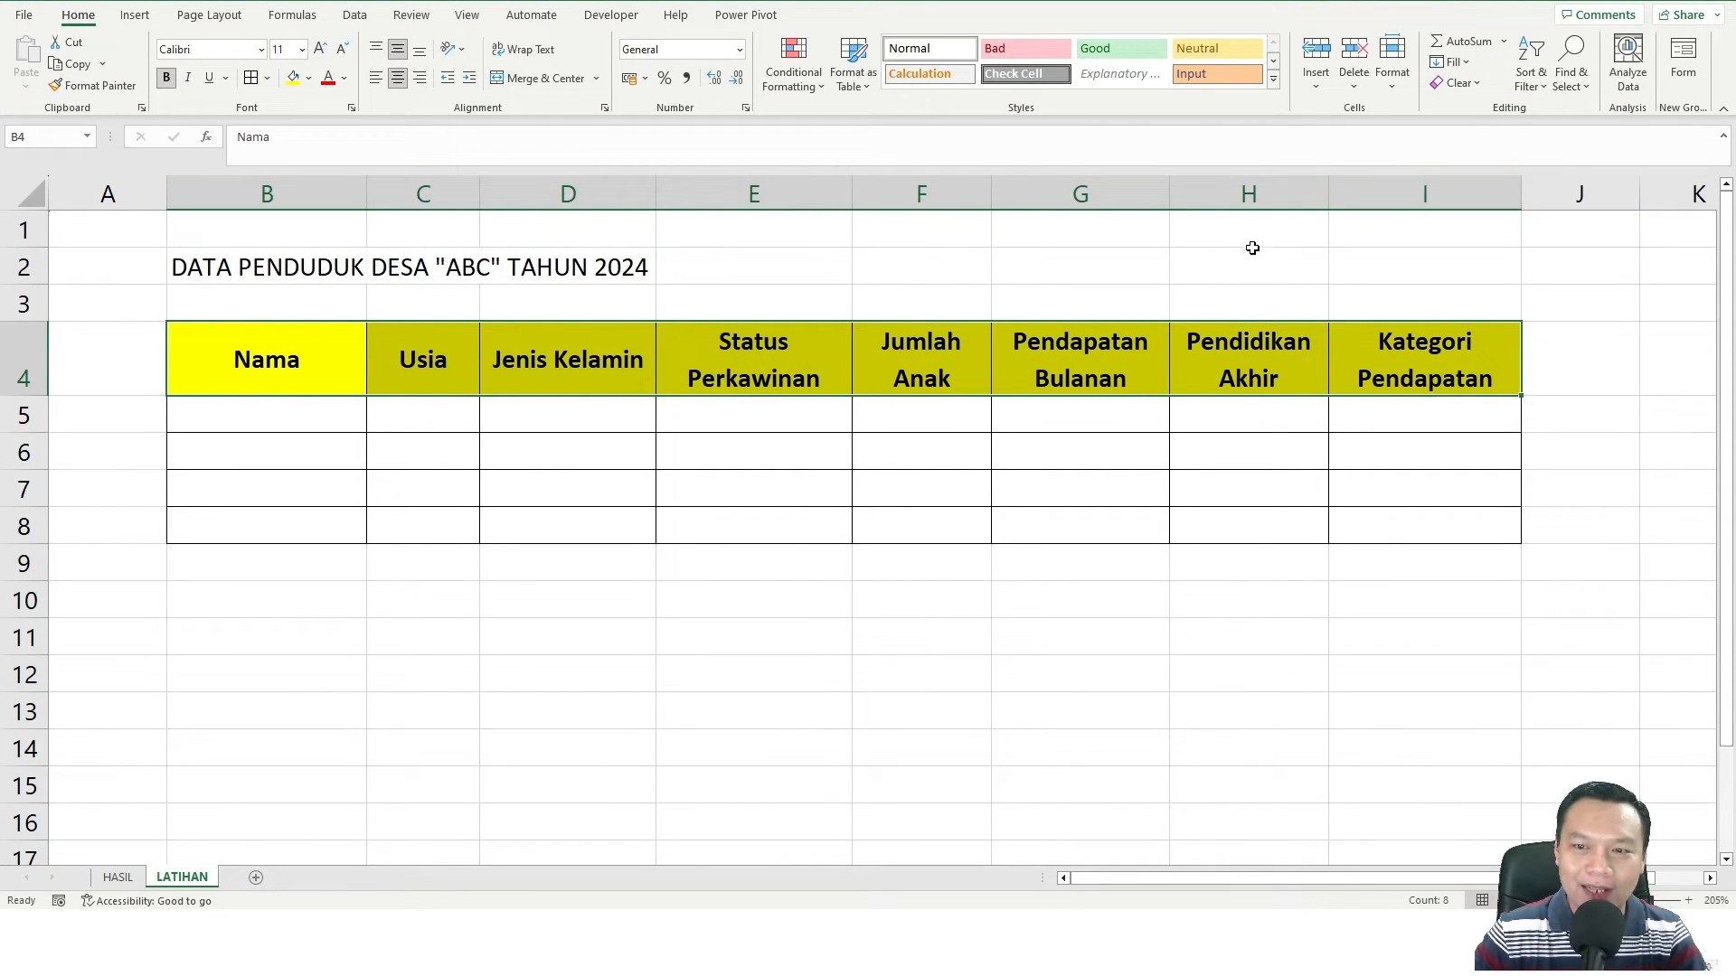
{"action": "left_click_drag", "start_coordinate": [1165, 195], "coordinate": [1187, 195]}
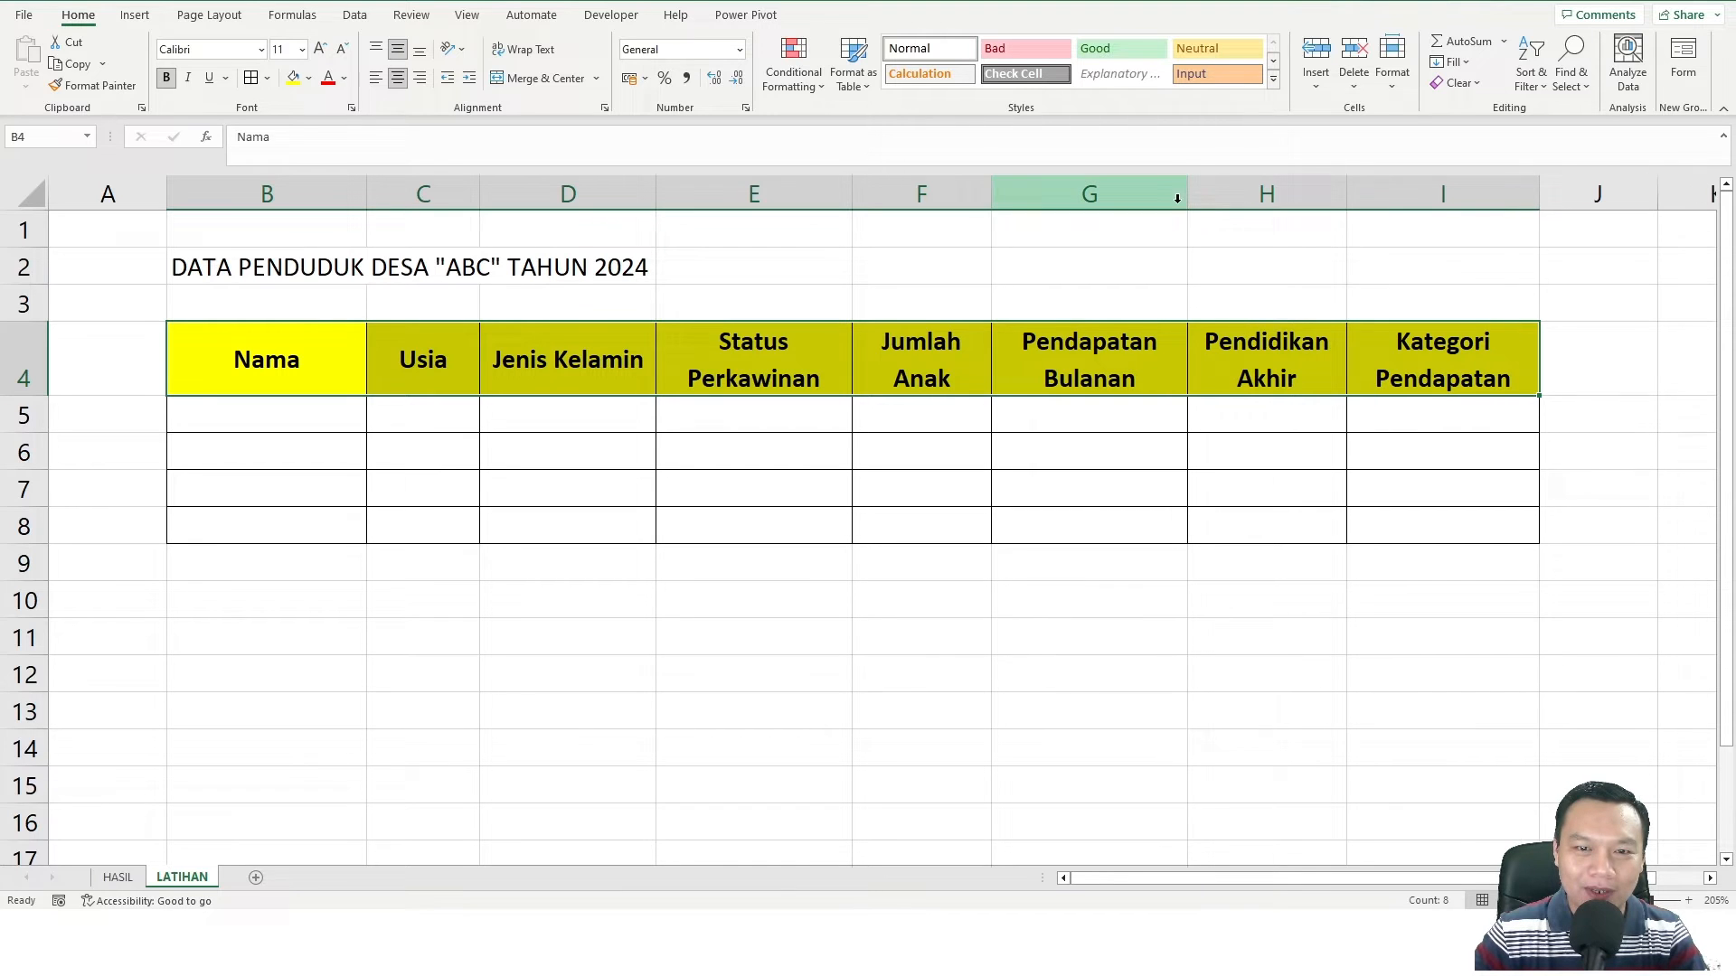
{"action": "left_click", "coordinate": [771, 477]}
Merge and center the table title across B2:I2 and make it bold
{"action": "left_click", "coordinate": [206, 266]}
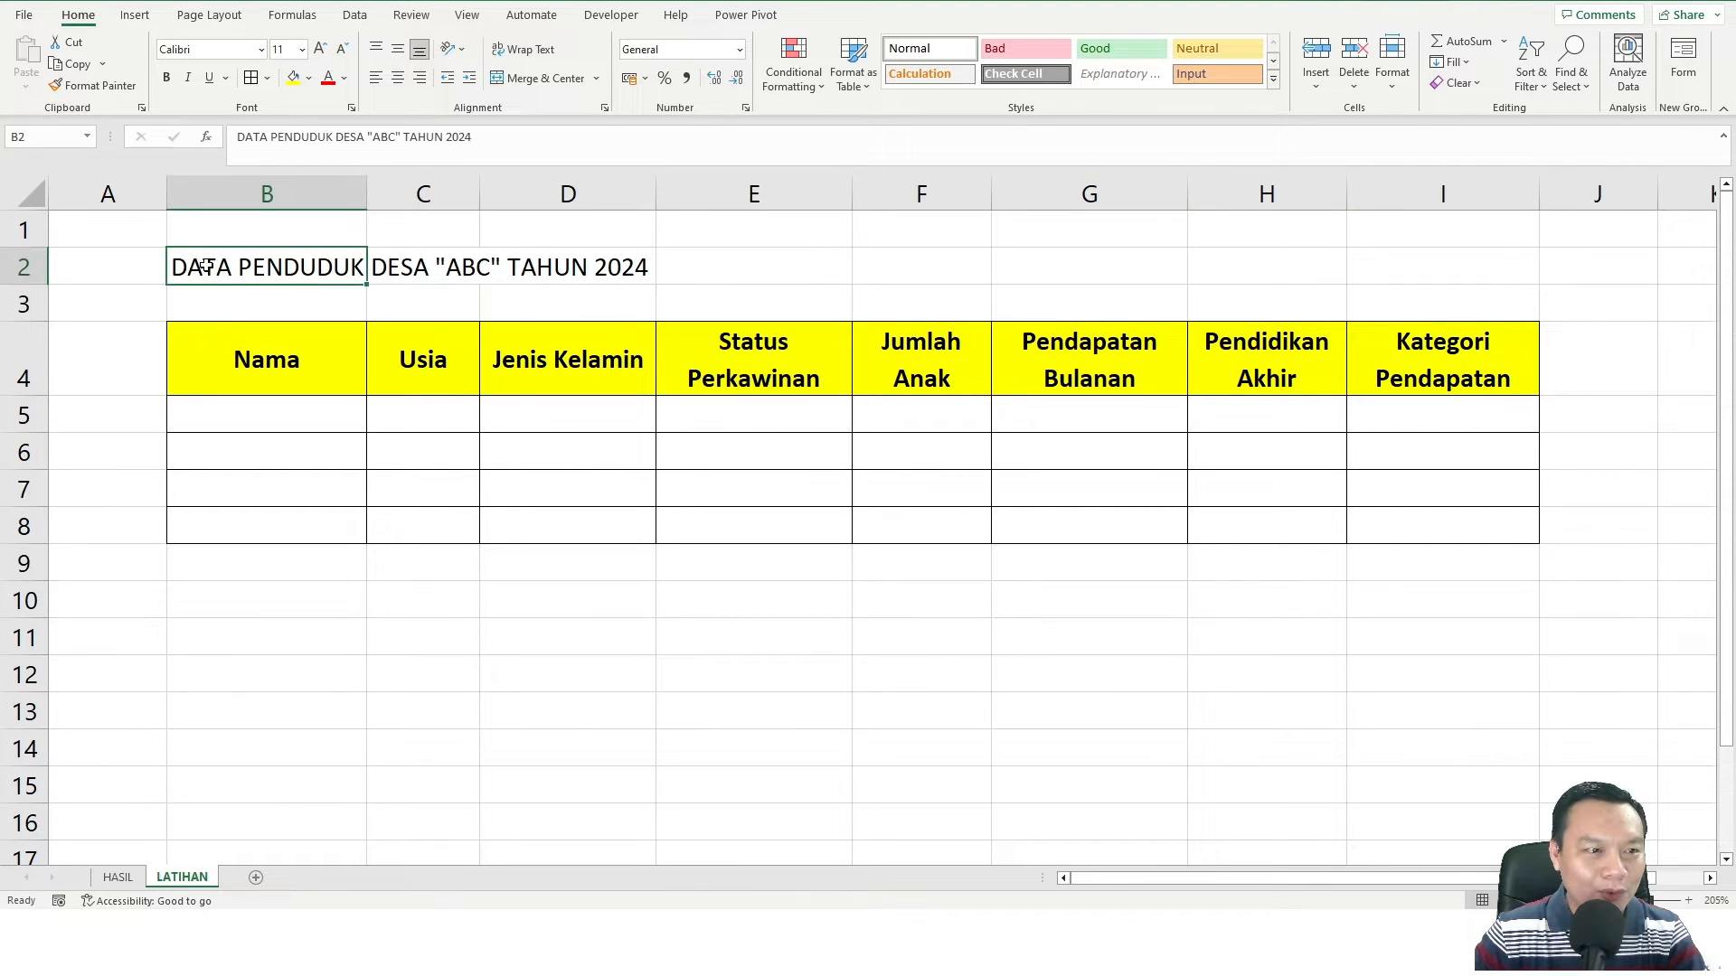
{"action": "left_click_drag", "start_coordinate": [206, 266], "coordinate": [1420, 265]}
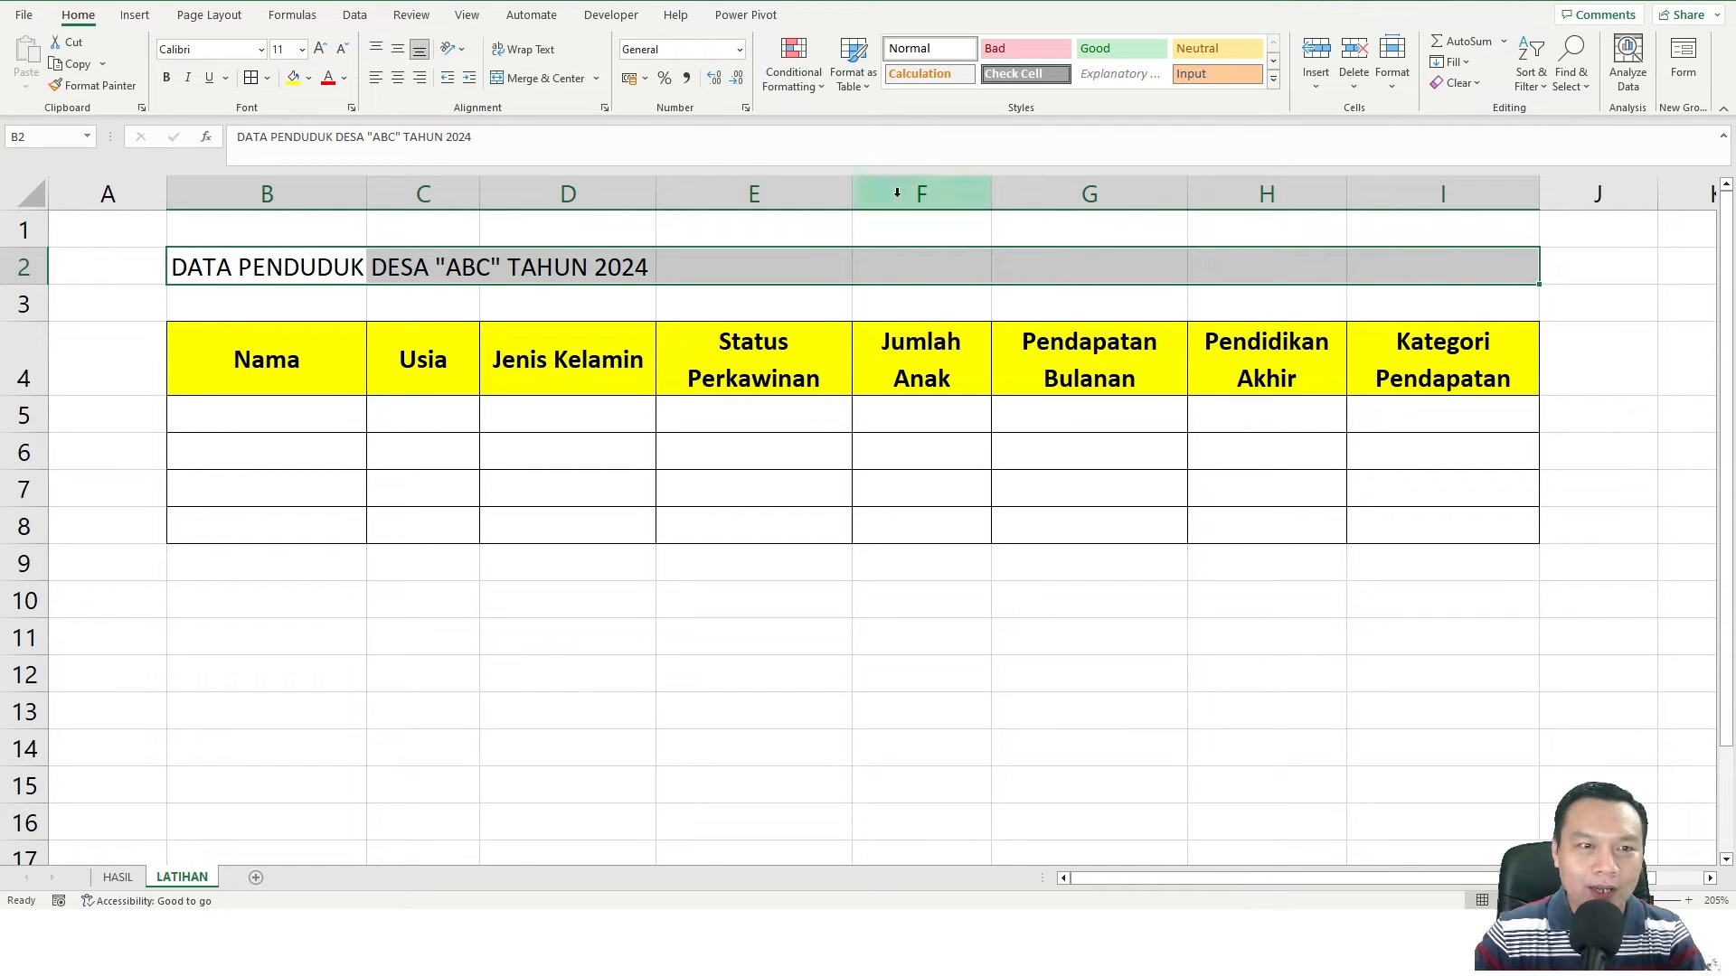
{"action": "left_click", "coordinate": [533, 79]}
{"action": "left_click", "coordinate": [749, 487]}
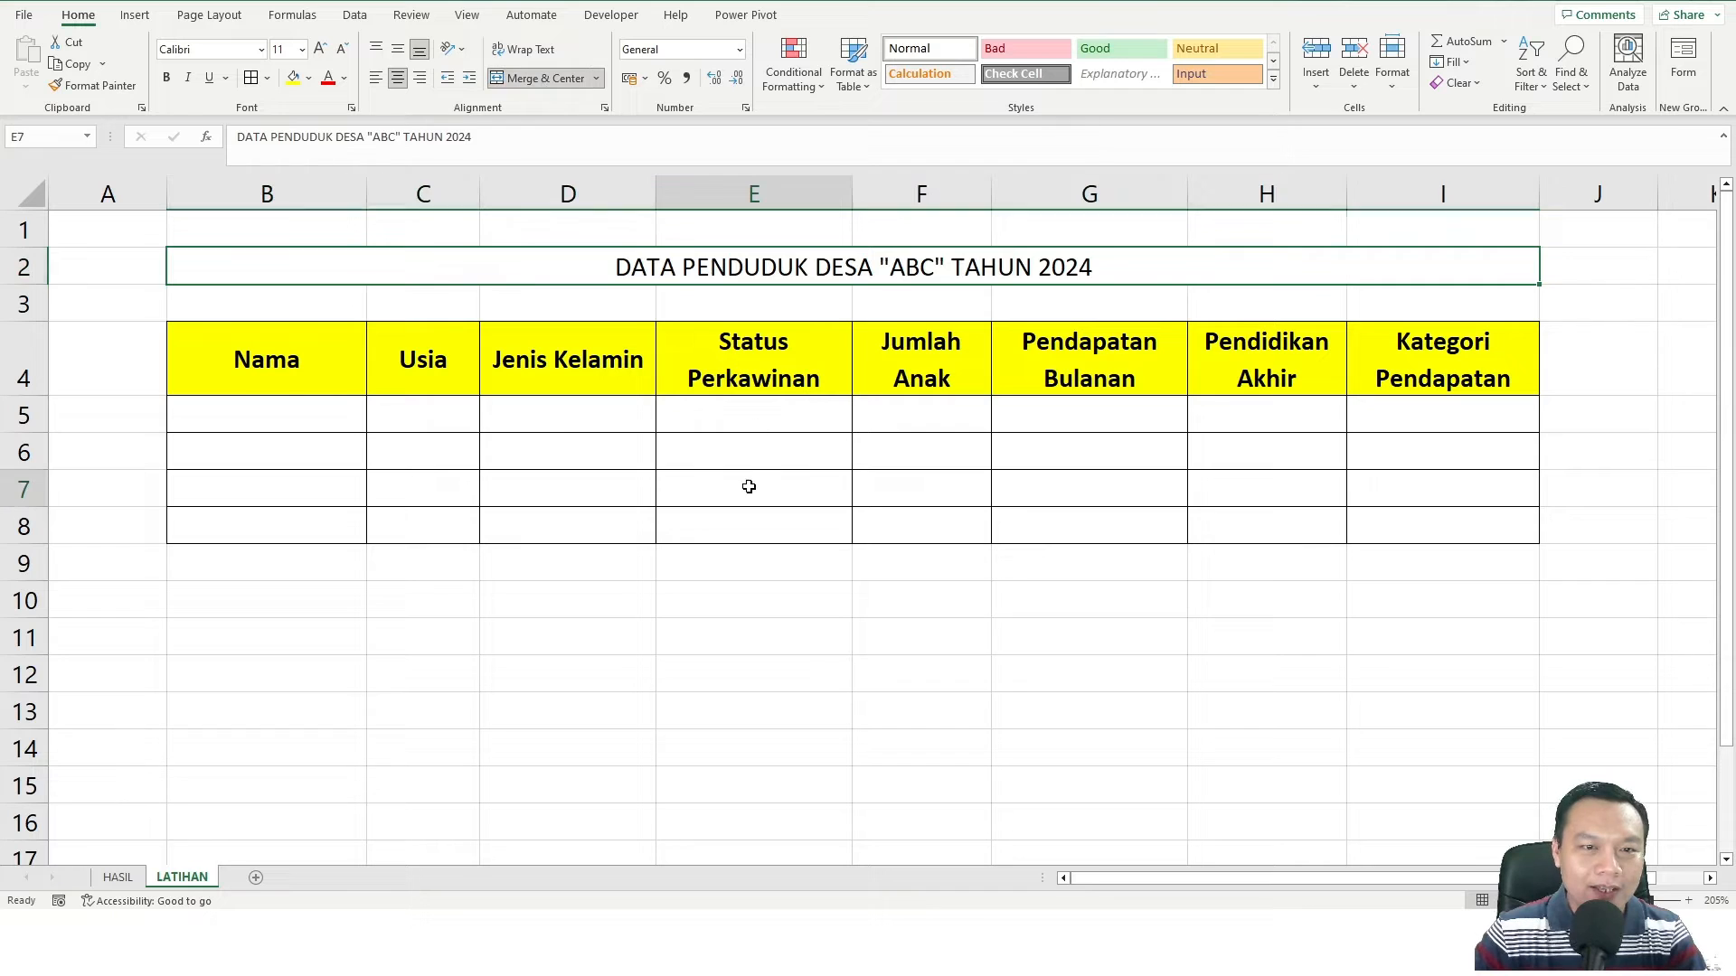
{"action": "left_click", "coordinate": [750, 269]}
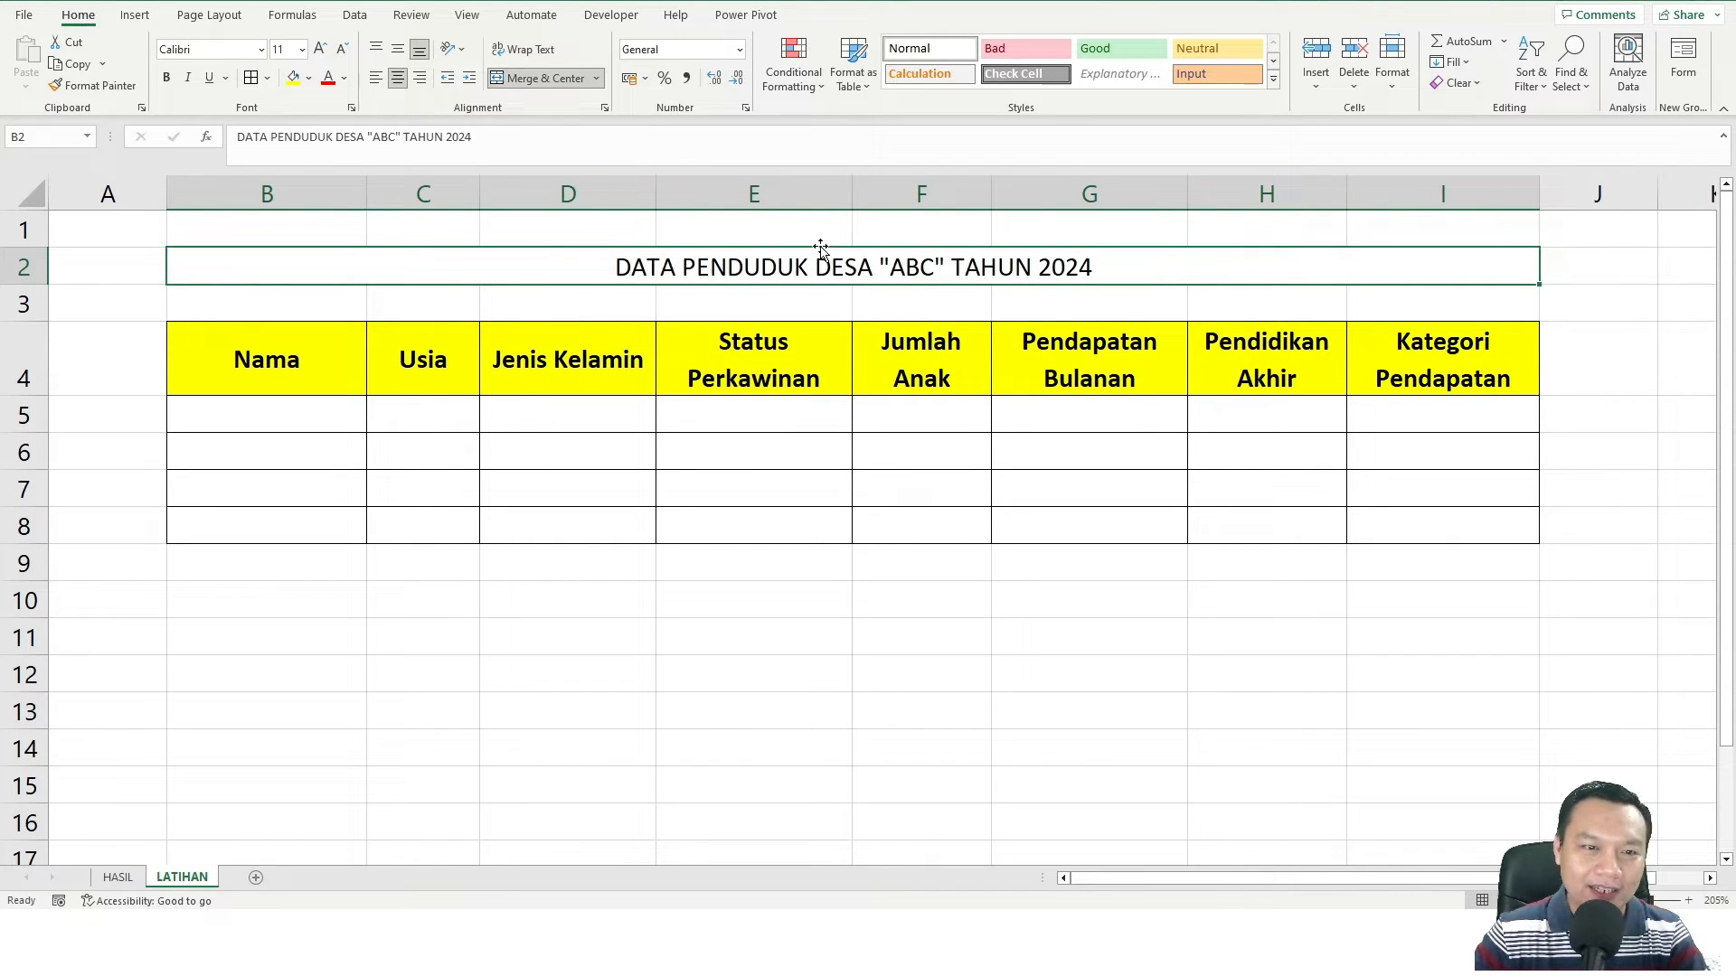
{"action": "left_click", "coordinate": [170, 79]}
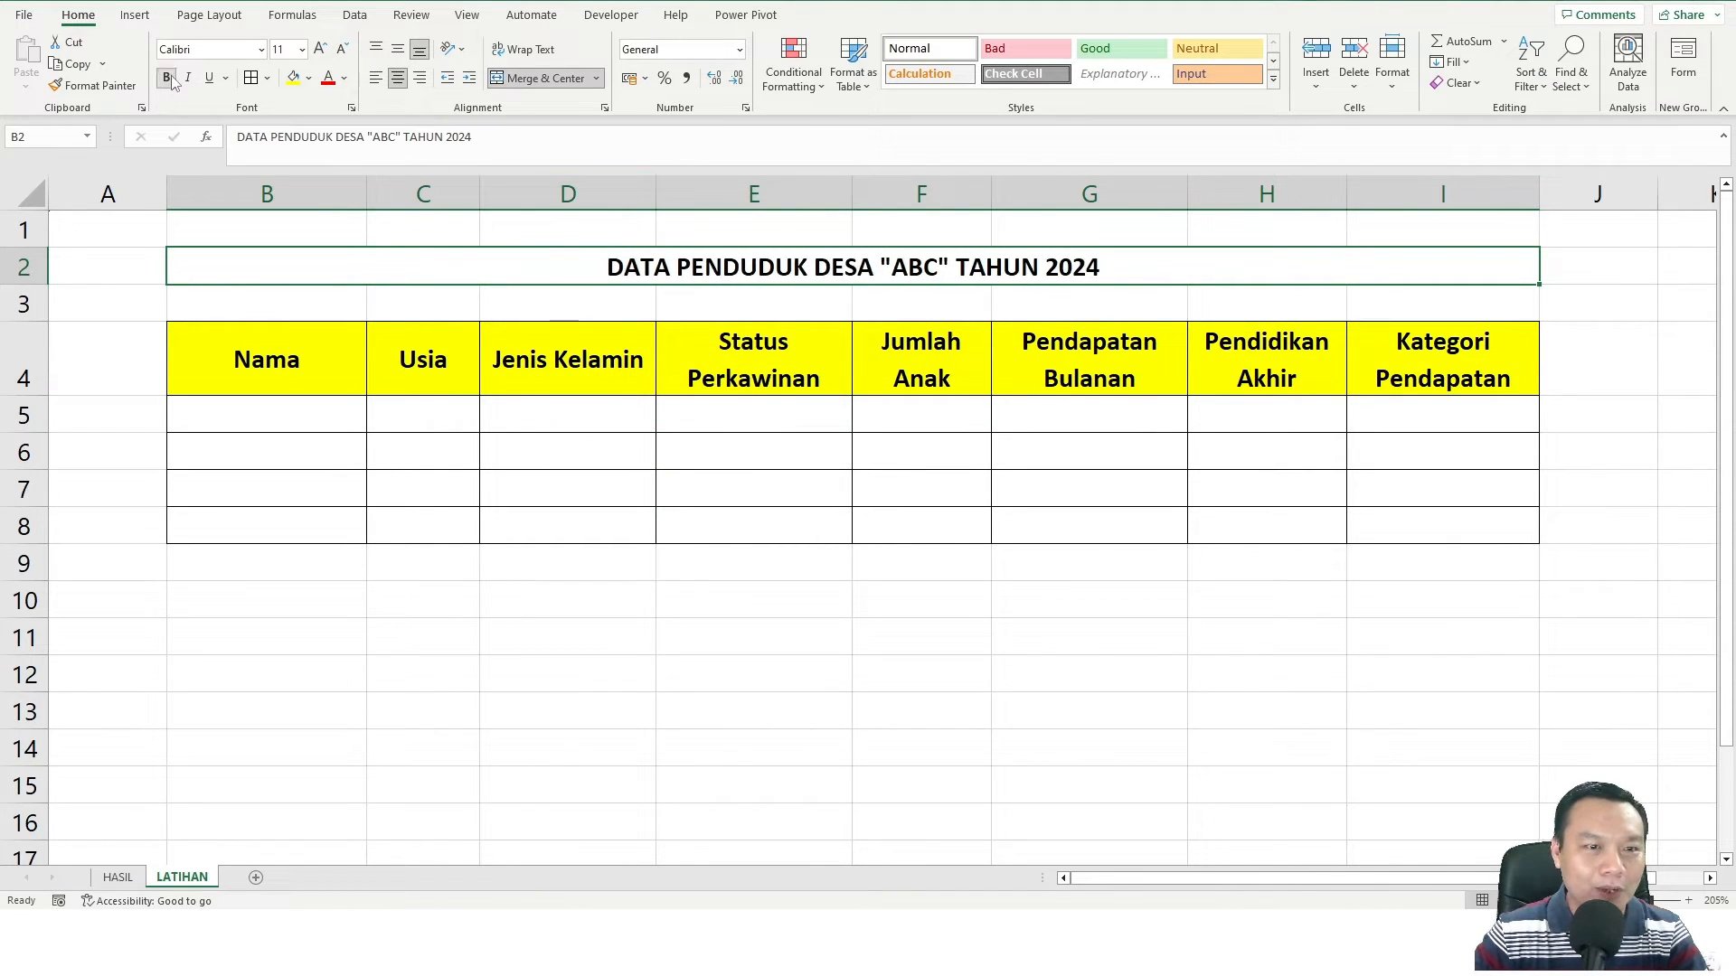
{"action": "left_click", "coordinate": [714, 390]}
{"action": "left_click", "coordinate": [823, 278]}
{"action": "left_click", "coordinate": [675, 423]}
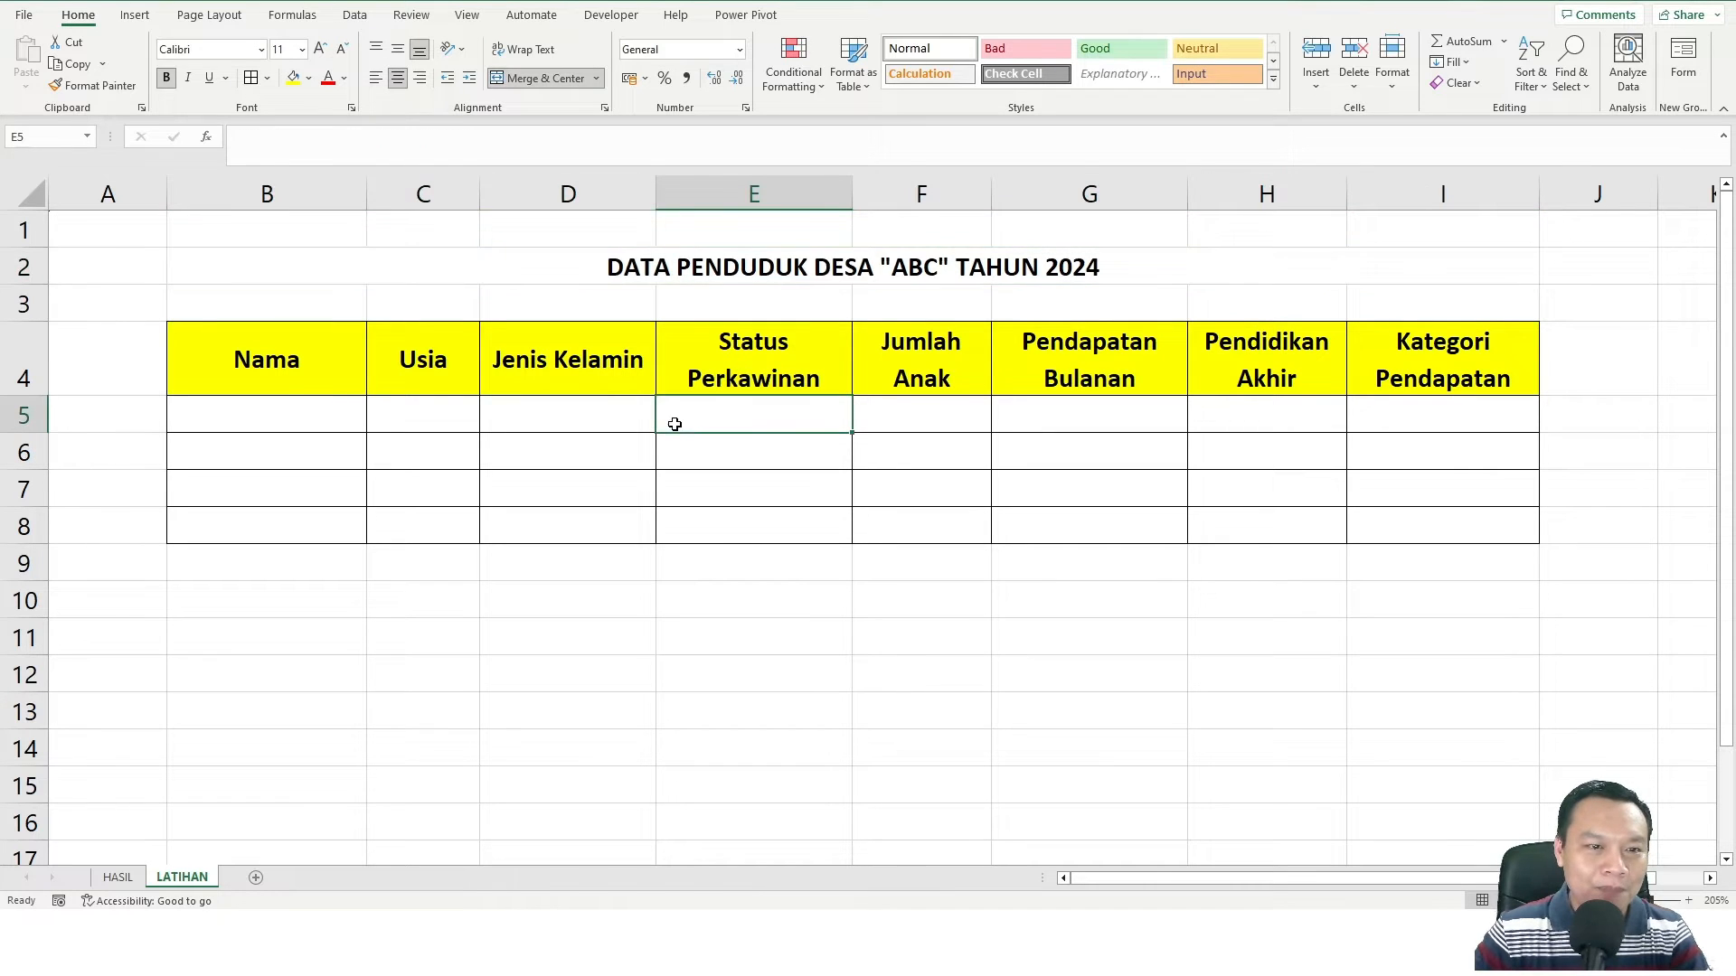
{"action": "left_click", "coordinate": [306, 269]}
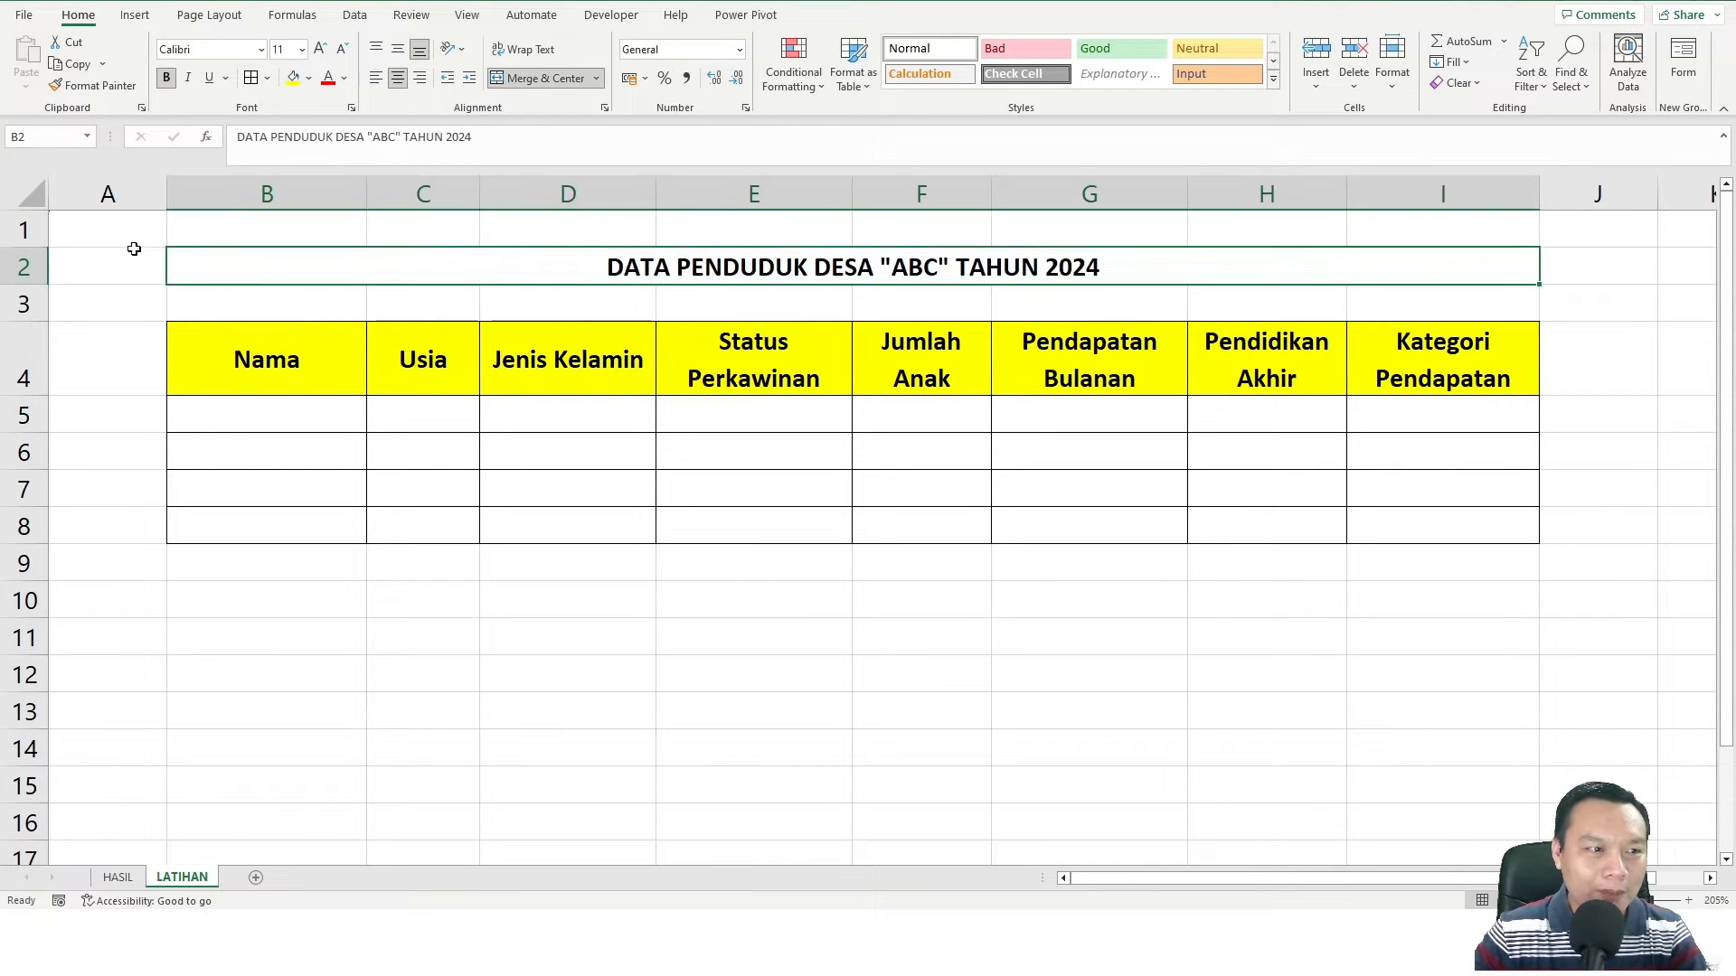
Delete the empty row 1 above the table title
{"action": "left_click", "coordinate": [12, 232]}
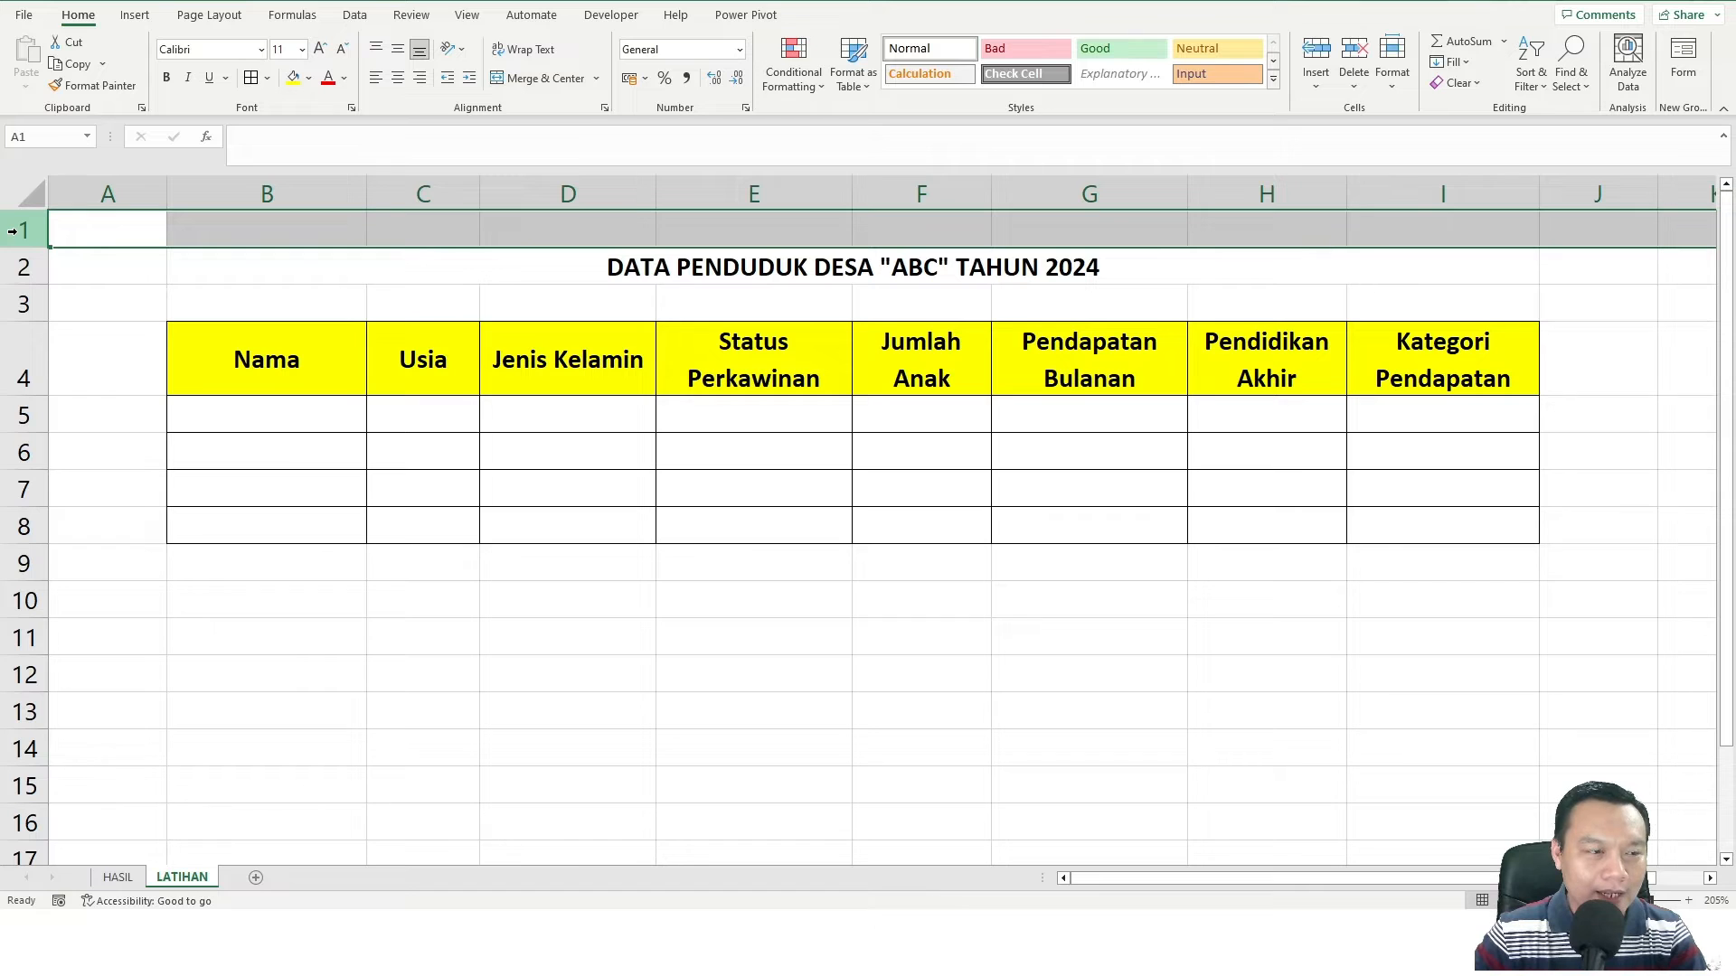
{"action": "right_click", "coordinate": [12, 231]}
{"action": "left_click", "coordinate": [81, 438]}
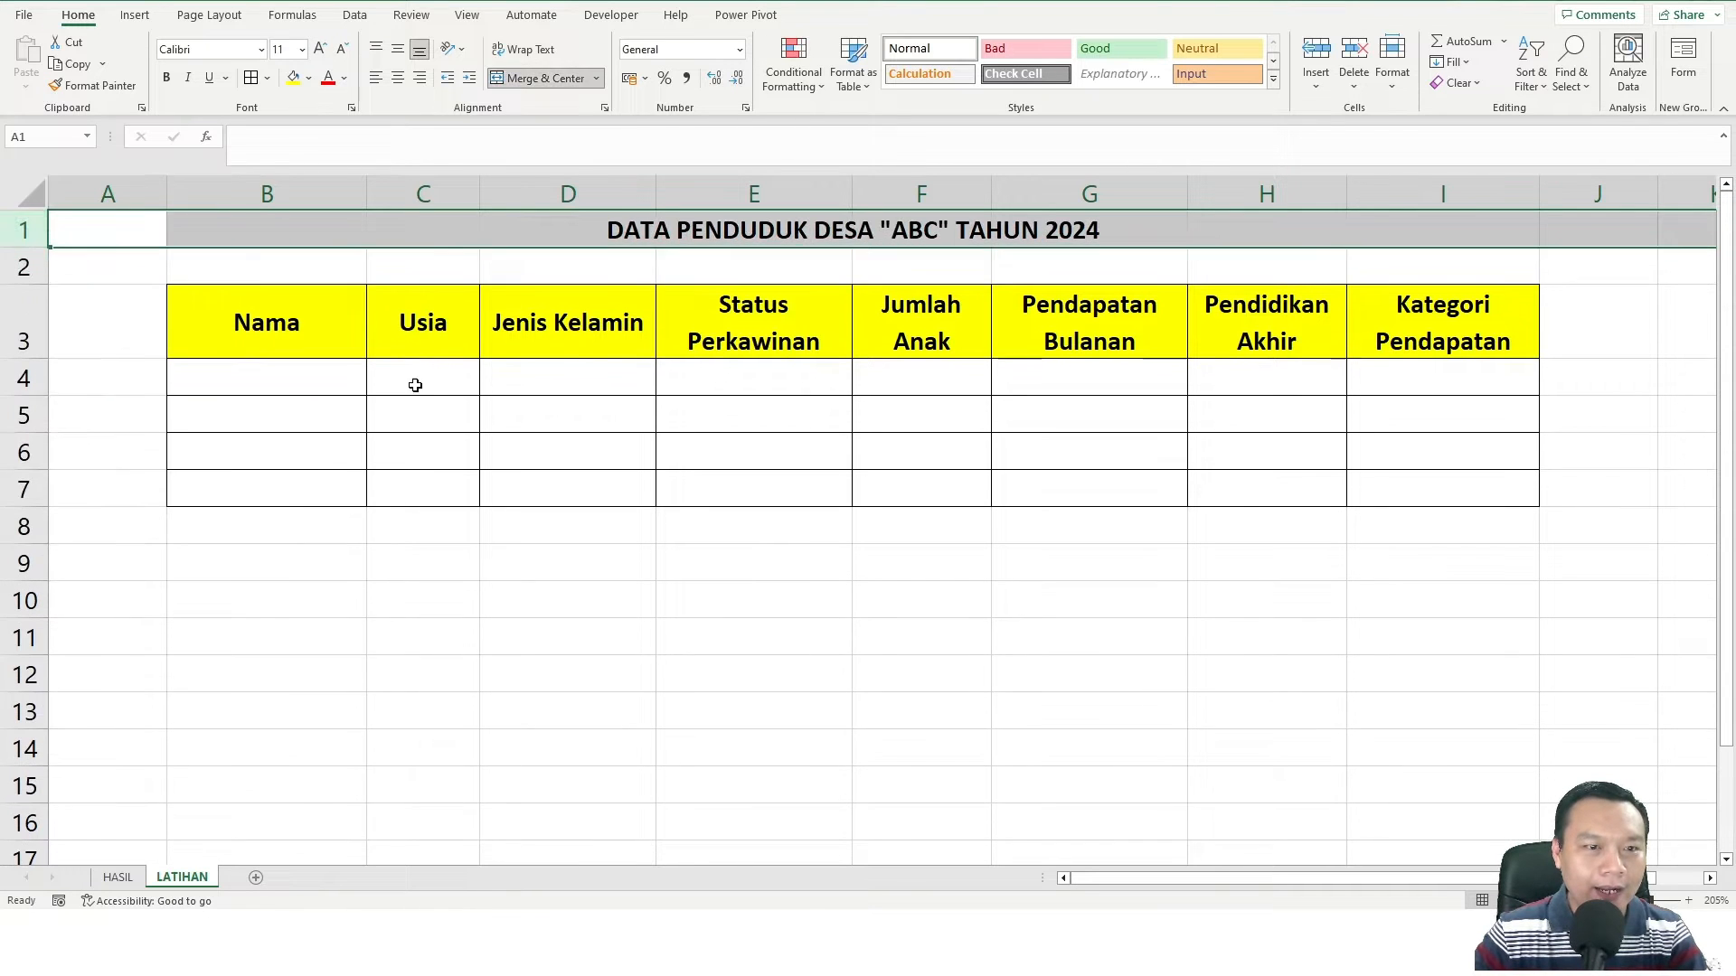
{"action": "left_click", "coordinate": [415, 380]}
{"action": "left_click", "coordinate": [862, 234]}
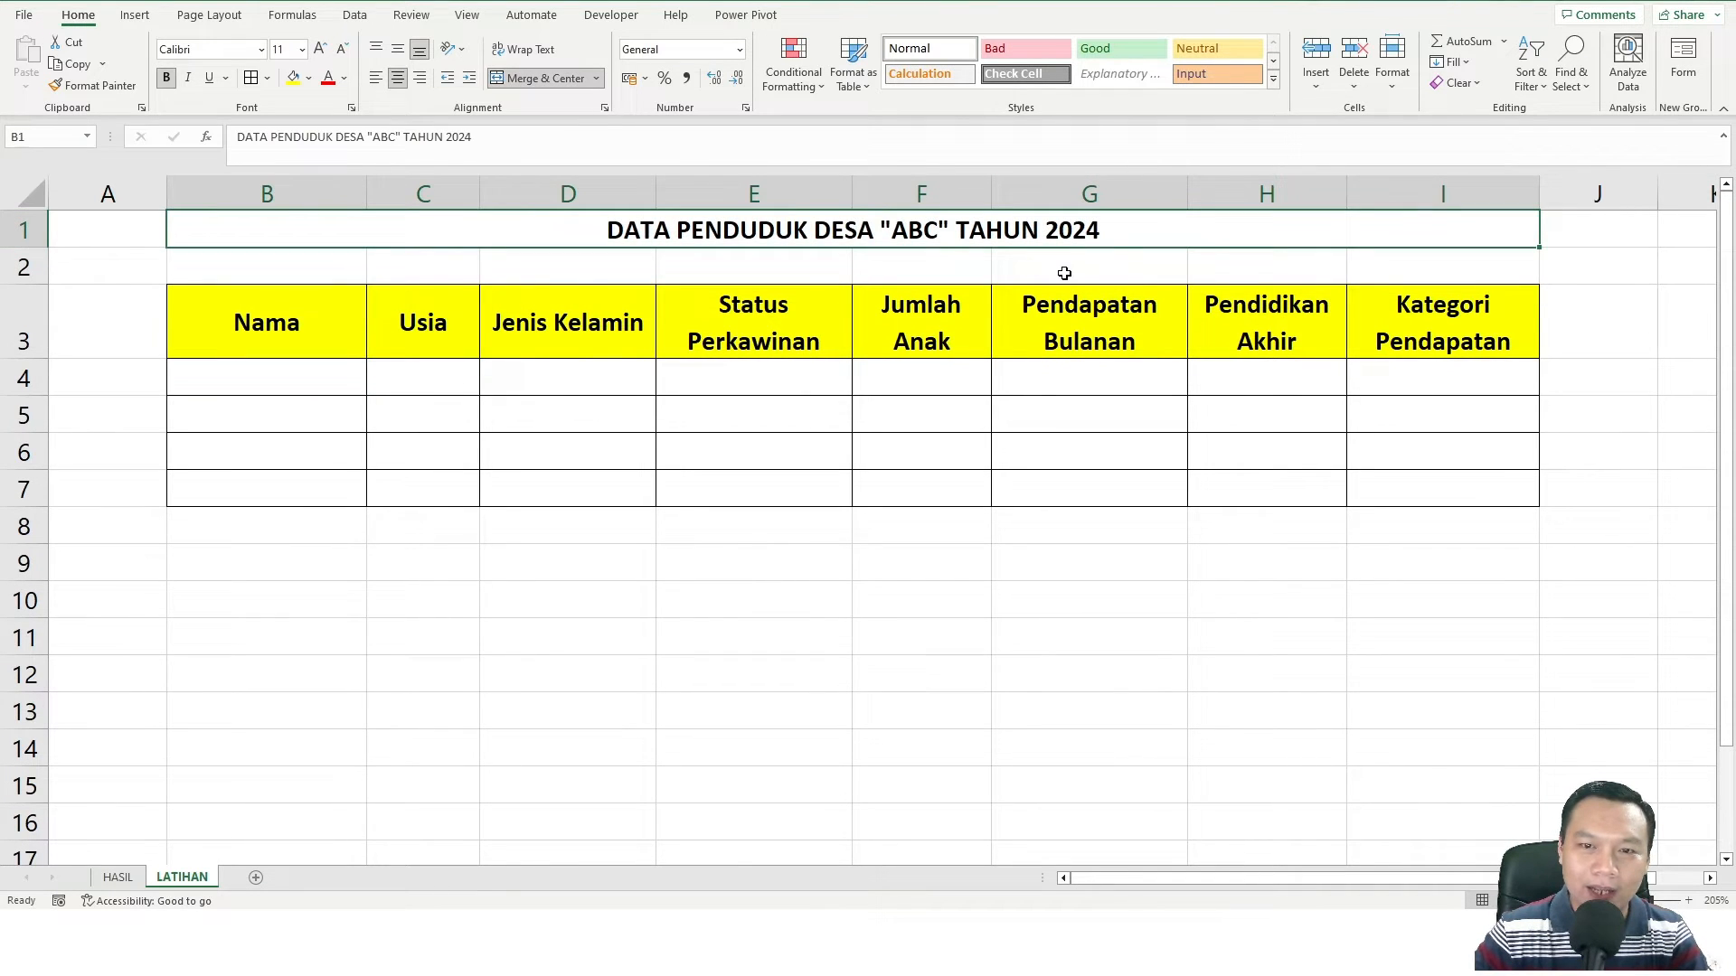
{"action": "left_click", "coordinate": [699, 425]}
{"action": "left_click", "coordinate": [350, 389]}
{"action": "left_click", "coordinate": [406, 488]}
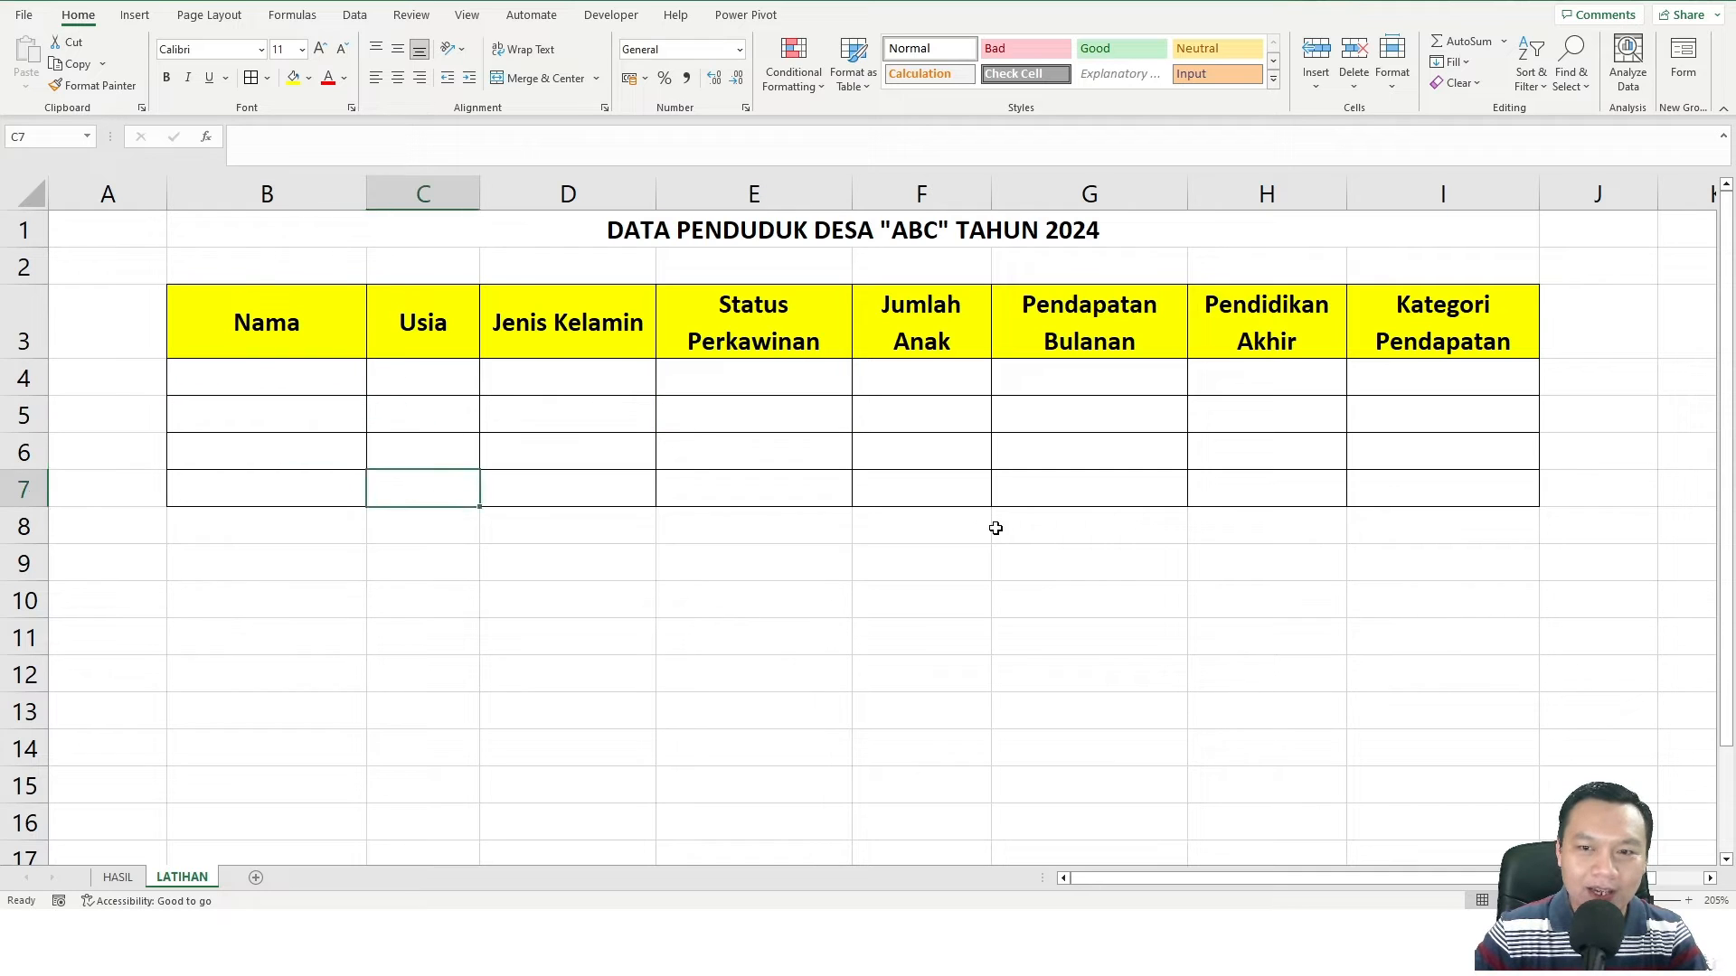
{"action": "left_click", "coordinate": [1000, 527]}
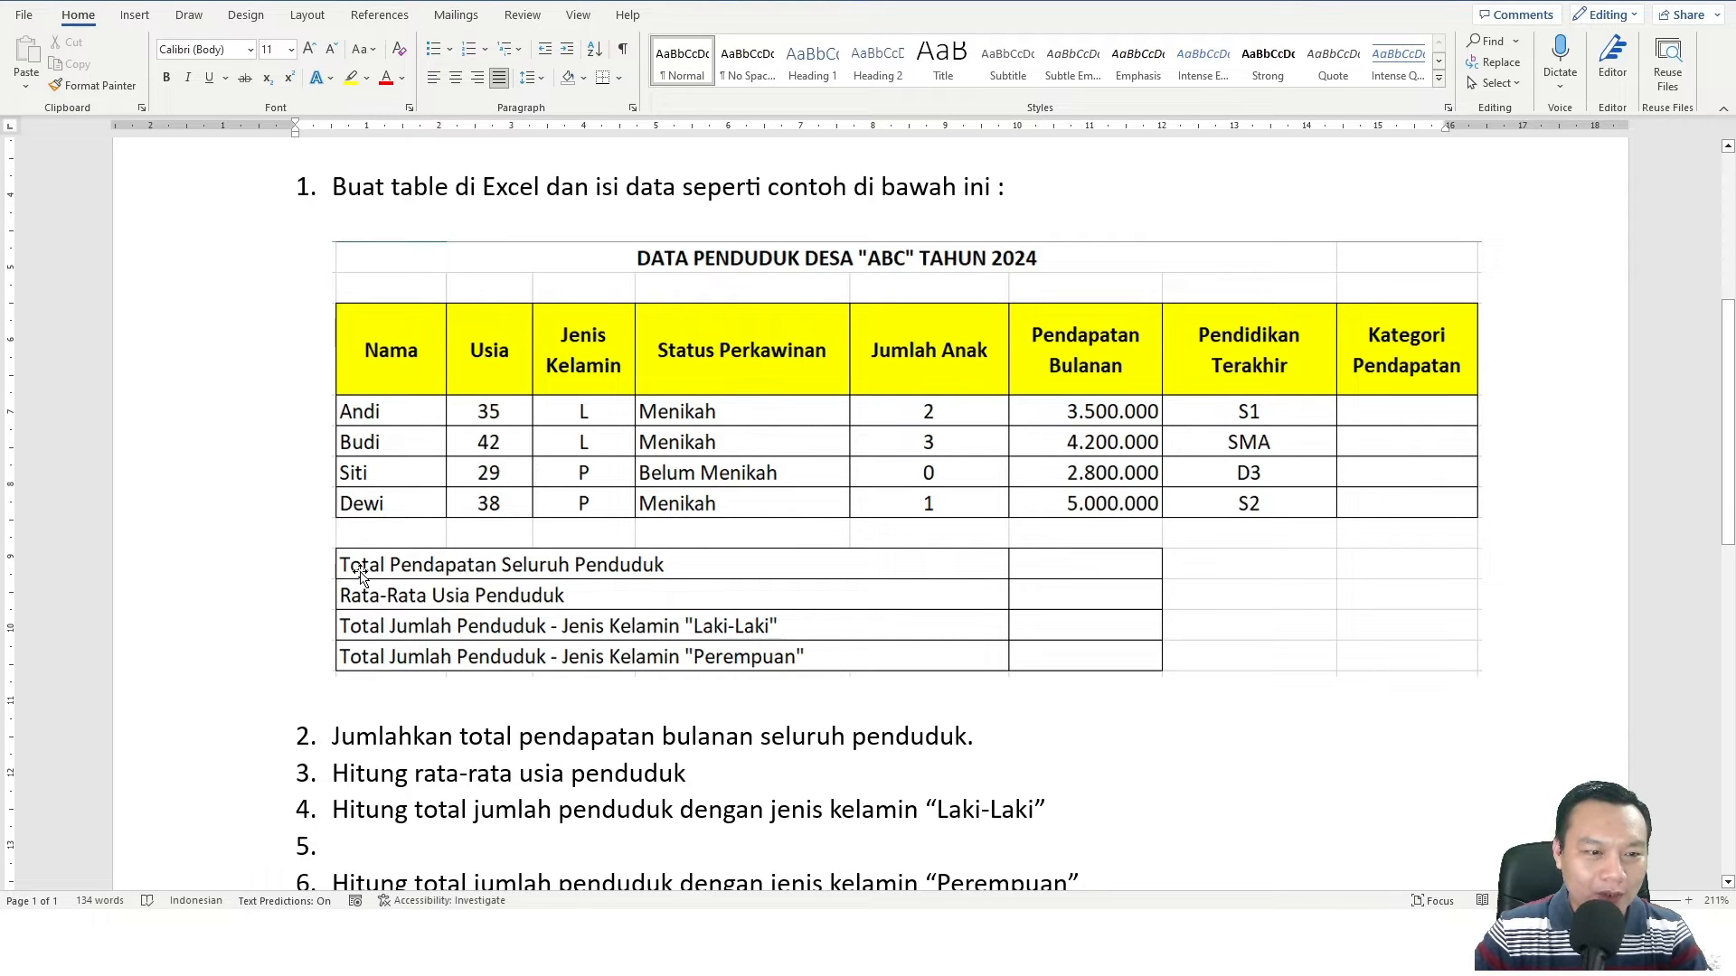
Return to Excel and enter the first summary label "Total pendapatan seluruh penduduk" in B9
{"action": "key", "text": "alt+Tab"}
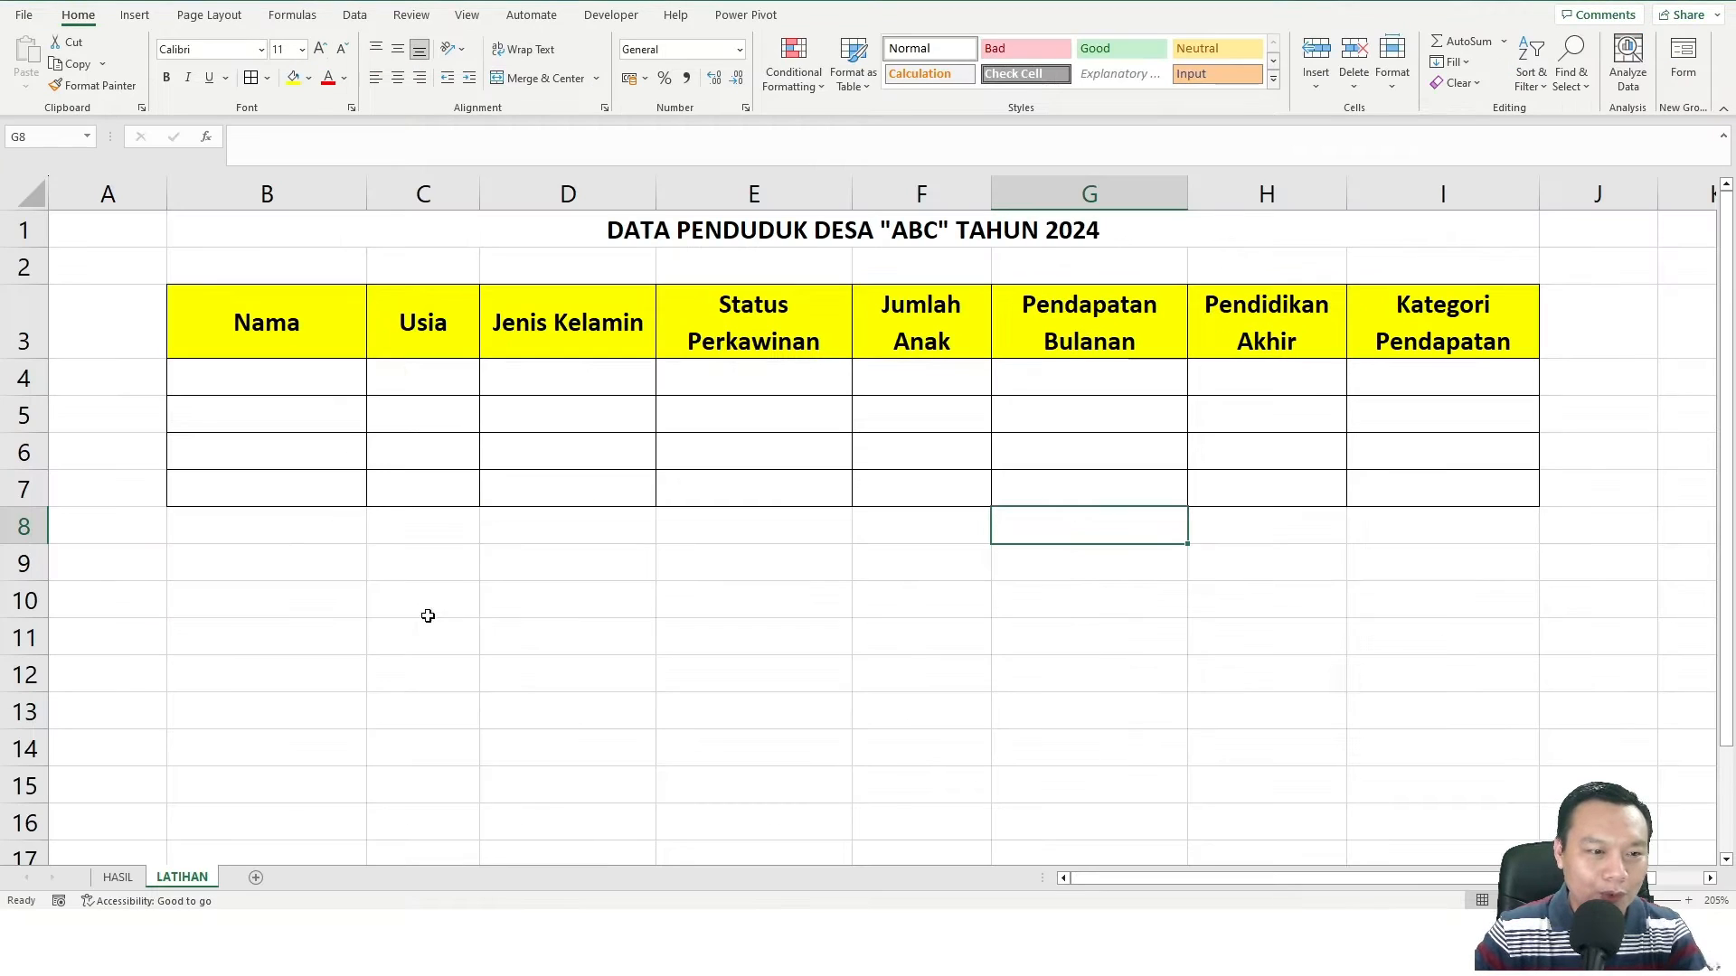
{"action": "left_click", "coordinate": [257, 556]}
{"action": "type", "text": "Total"}
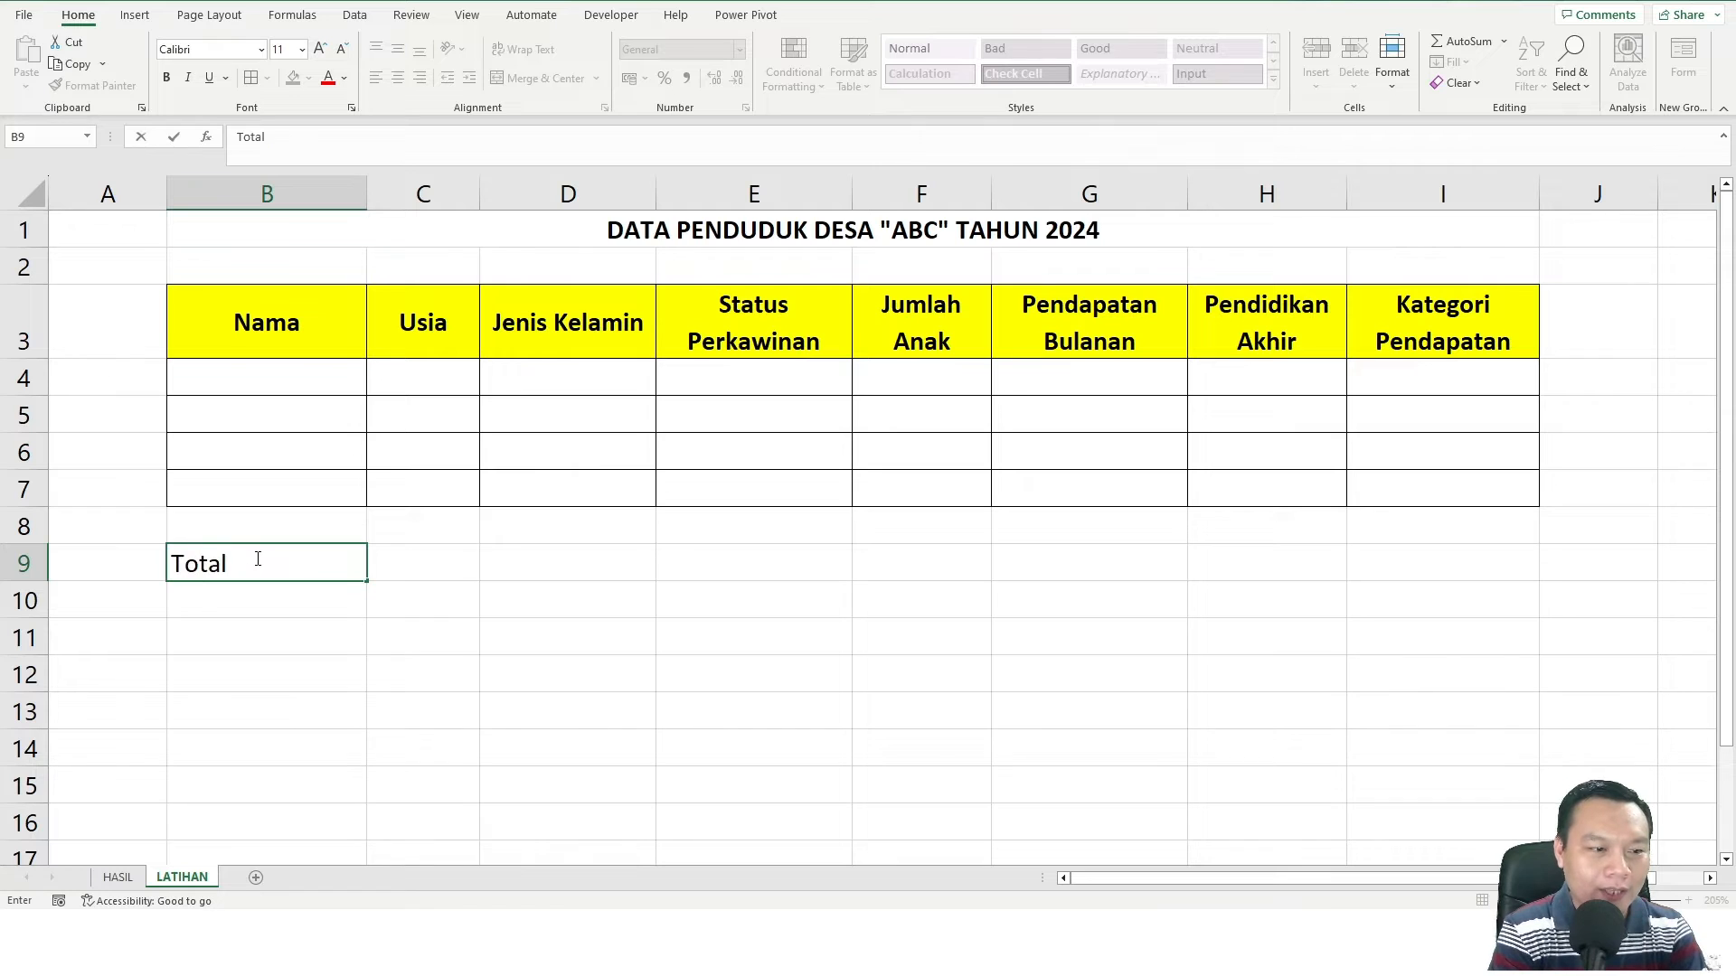
{"action": "type", "text": " pendapa"}
{"action": "key", "text": "BackSpace"}
{"action": "type", "text": "patan bulanan selu"}
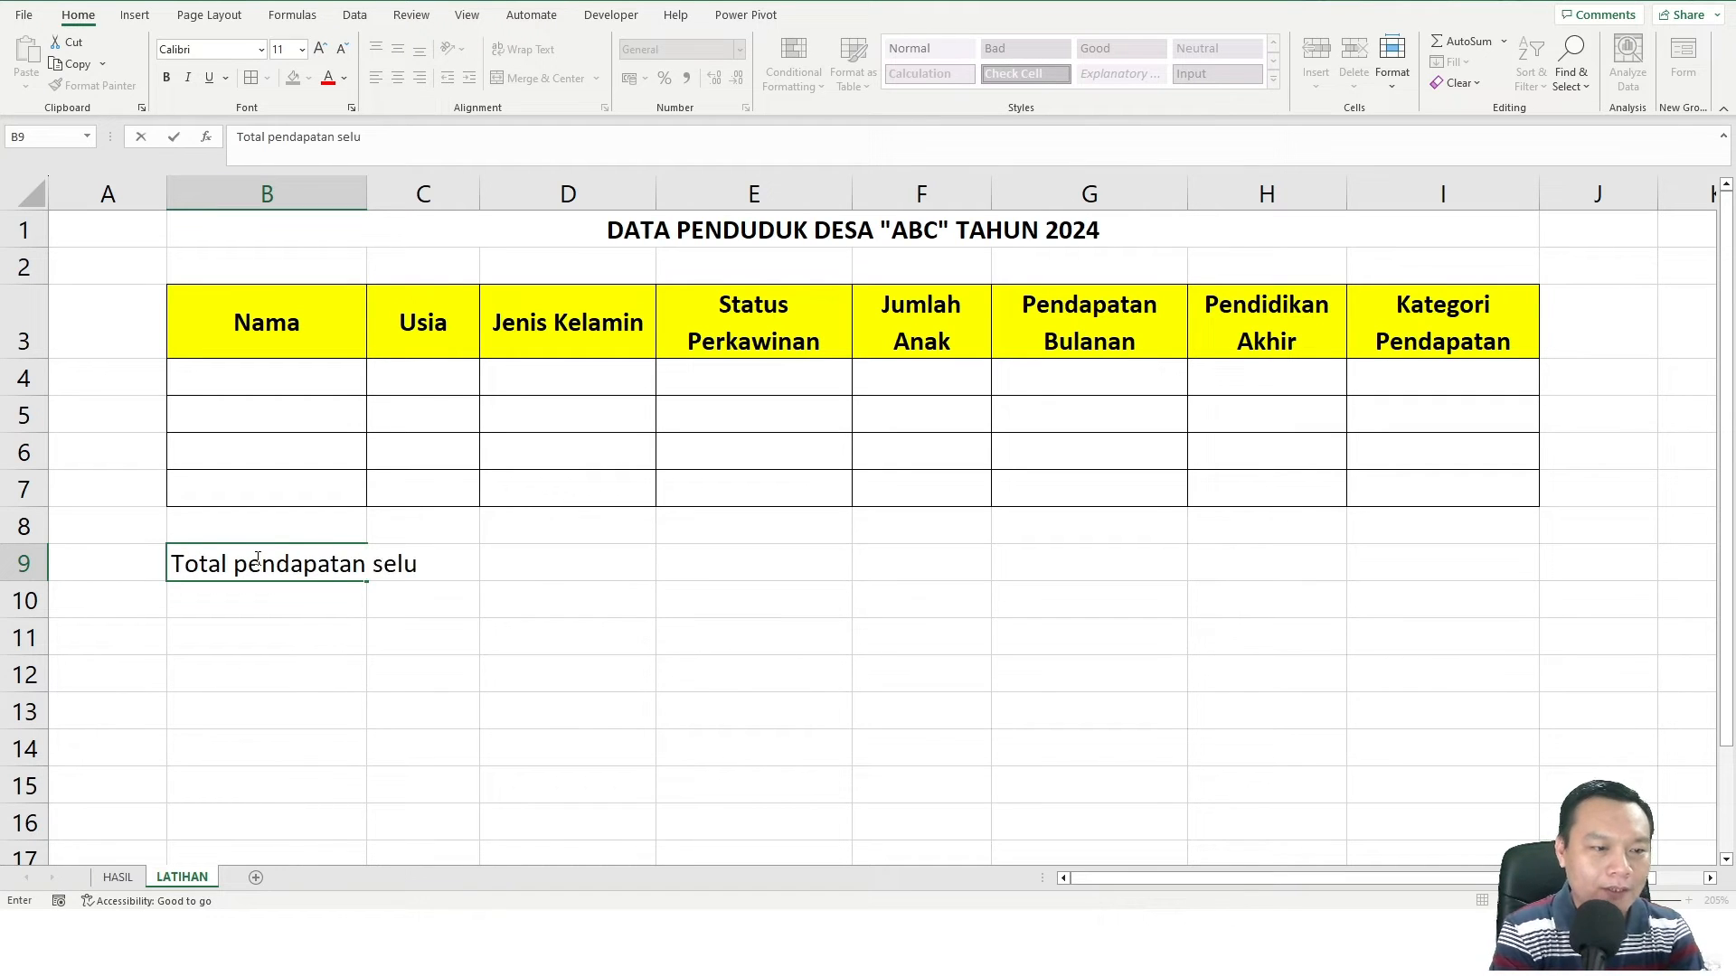
{"action": "type", "text": "ruh penduduk"}
Check the second summary label in Word and enter "Rata-rata usia penduduk" in B10 in Excel
{"action": "key", "text": "alt+Tab"}
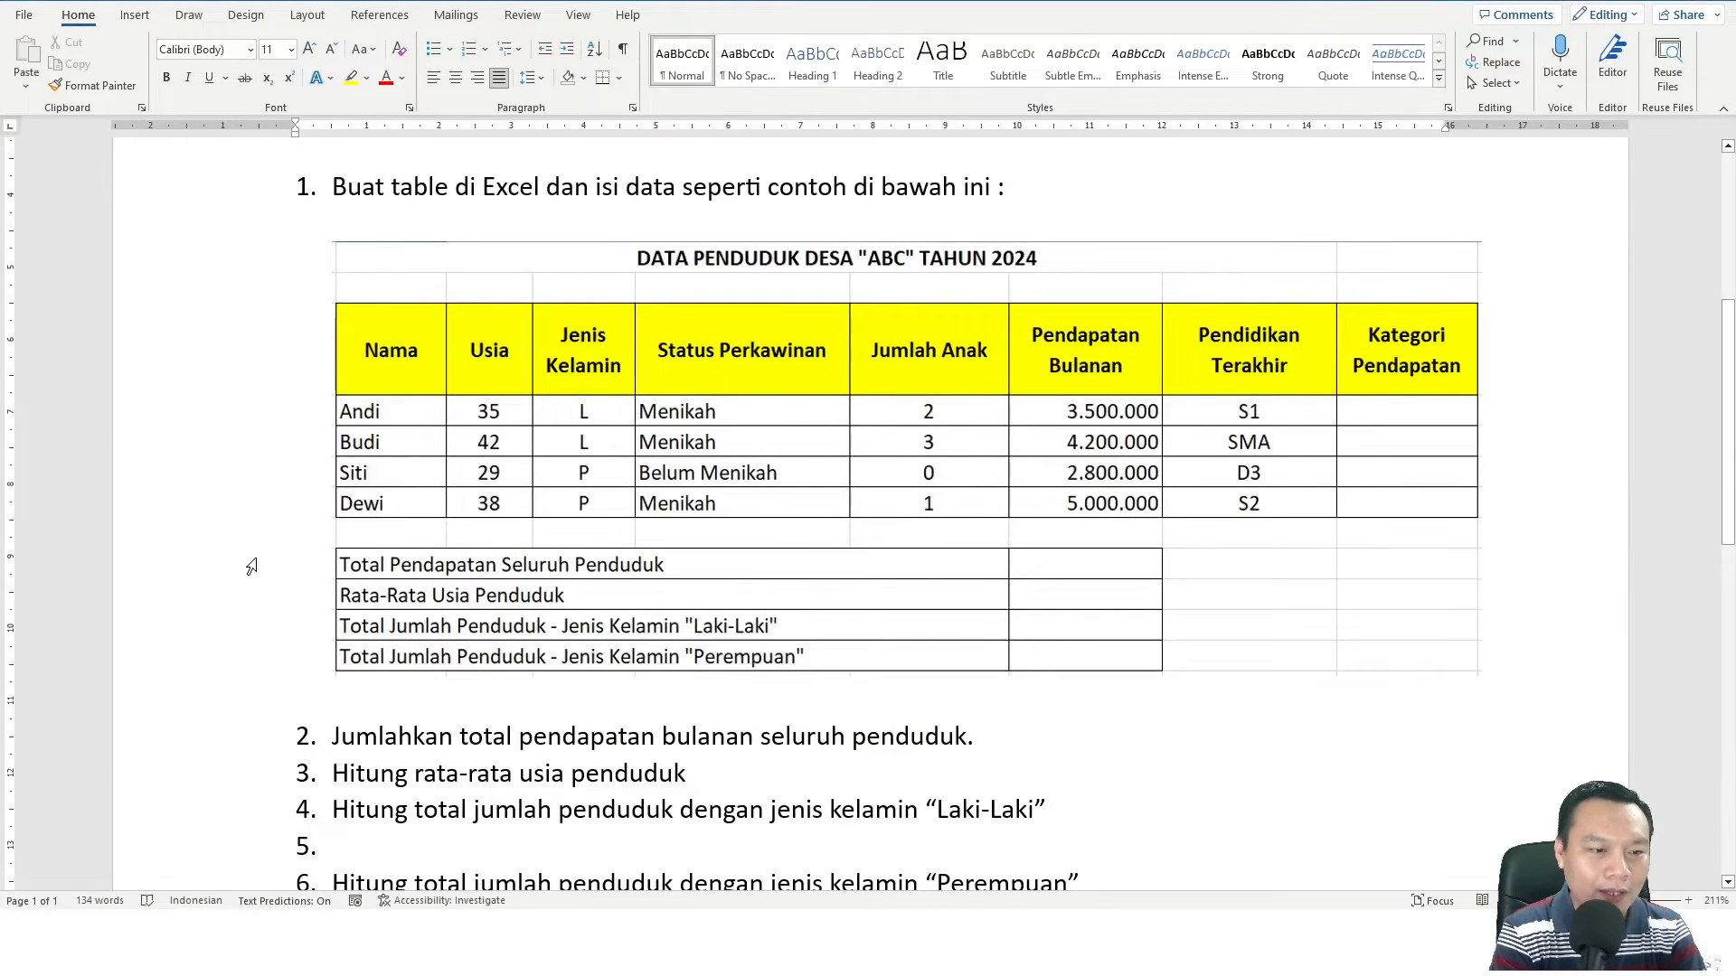
{"action": "key", "text": "alt+Tab"}
{"action": "key", "text": "Return"}
{"action": "type", "text": "Rata-ta"}
{"action": "key", "text": "BackSpace"}
{"action": "key", "text": "BackSpace"}
{"action": "type", "text": "ra"}
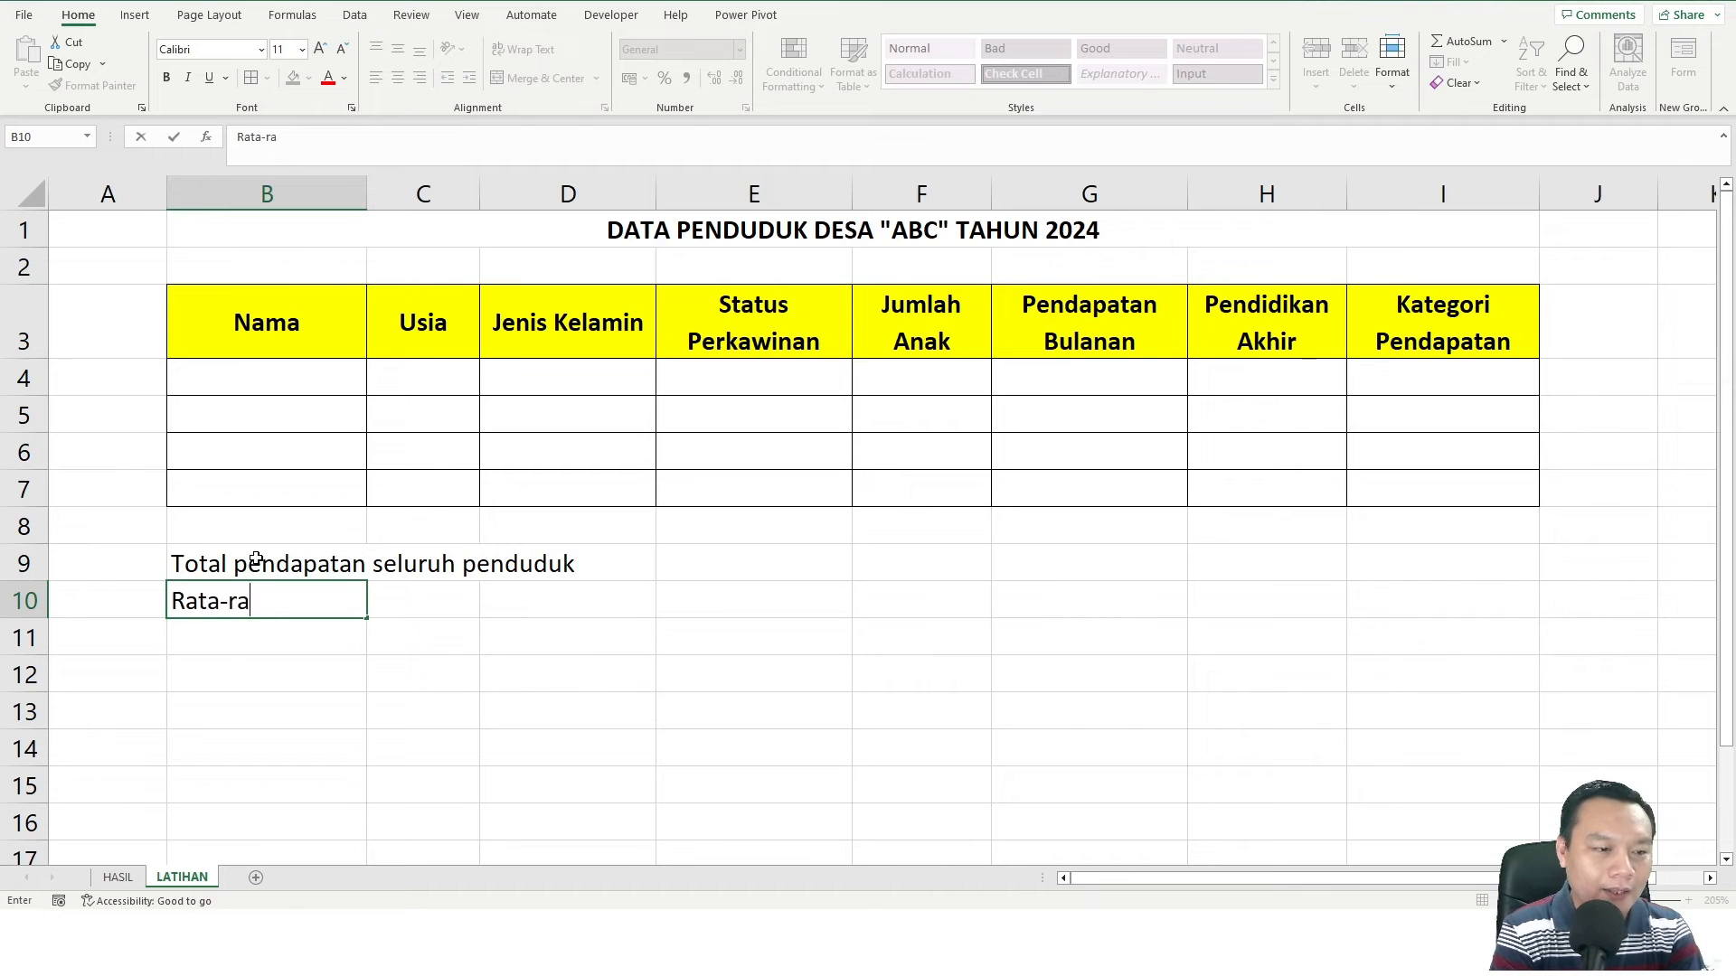
{"action": "type", "text": "ta usia penduduk"}
Check the third summary label in Word and enter "Total jumlah penduduk - jenis kelamin Laki Laki" in B11 in Excel
{"action": "key", "text": "alt+Tab"}
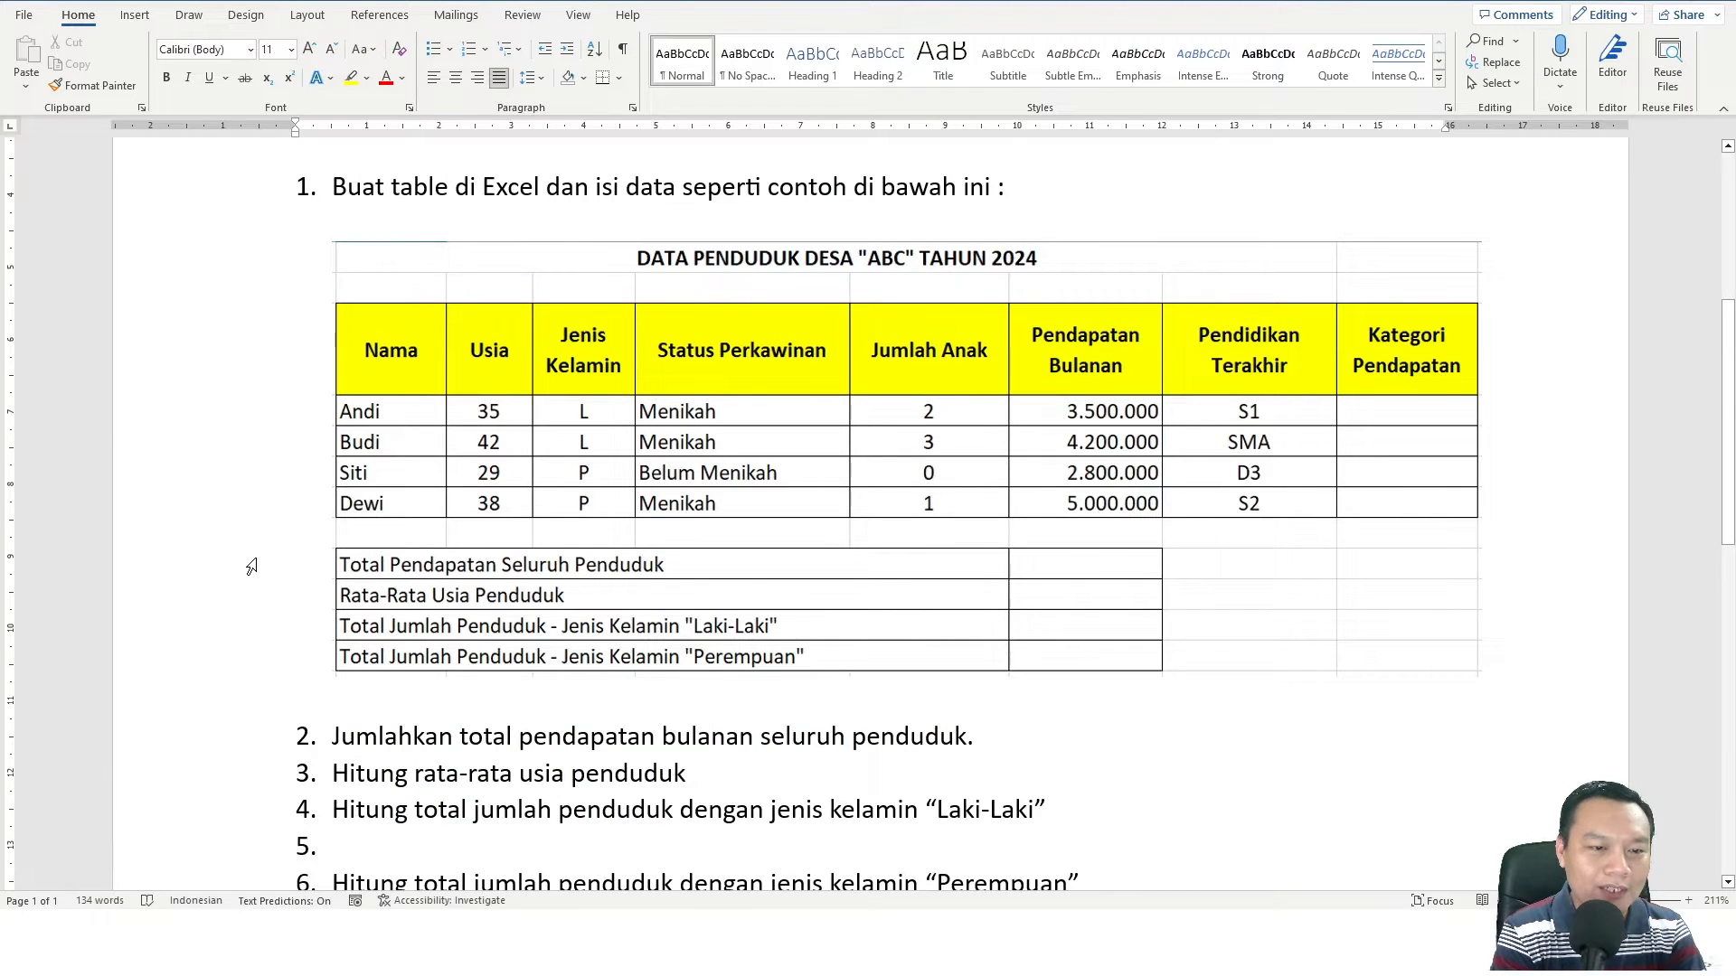
{"action": "key", "text": "alt+Tab"}
{"action": "key", "text": "Return"}
{"action": "type", "text": "Total juml"}
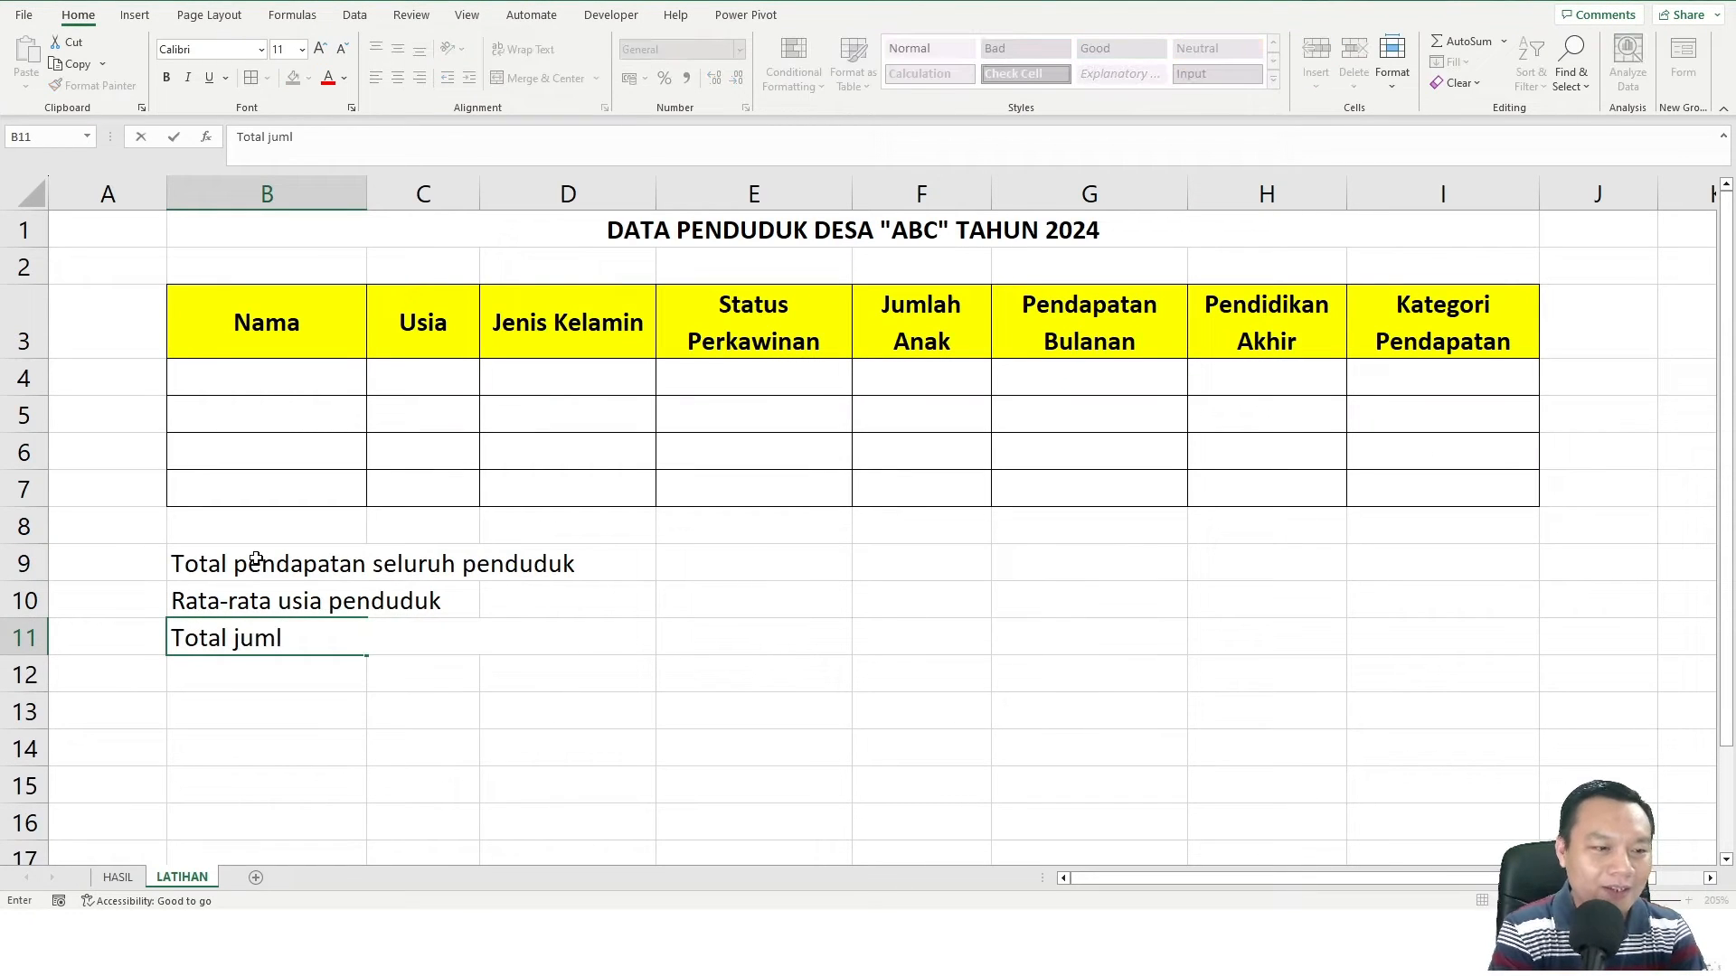
{"action": "type", "text": "ah penduduk - "}
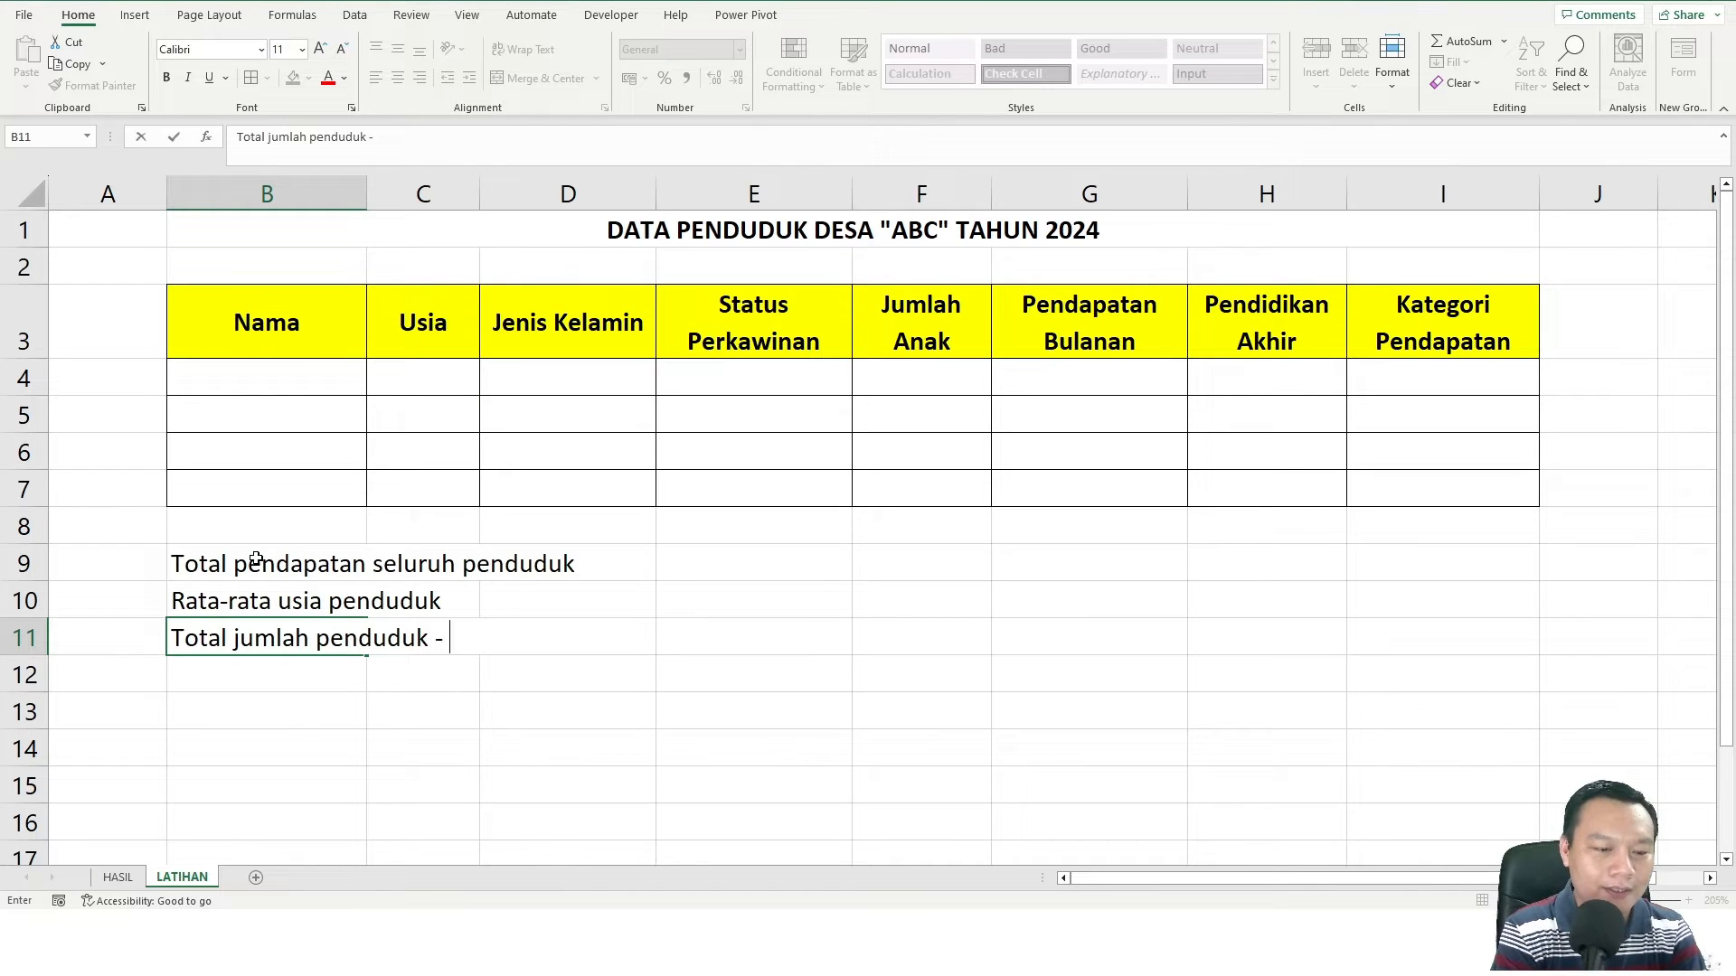
{"action": "type", "text": "jenis kelamin Lak"}
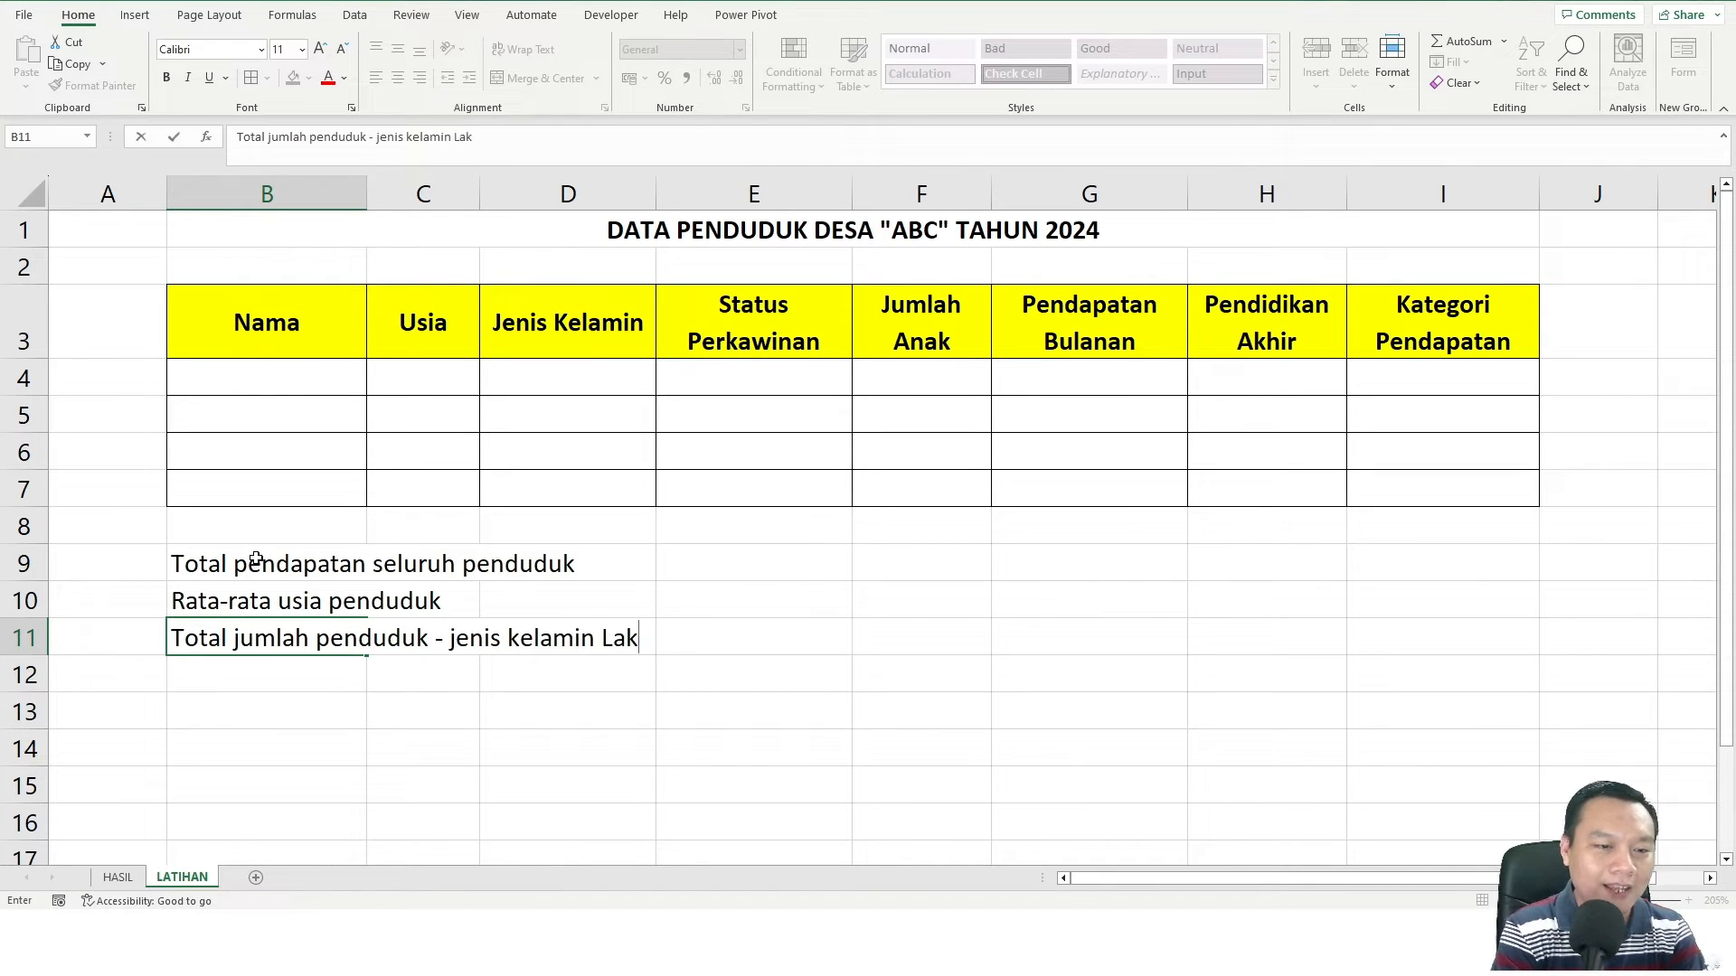
{"action": "type", "text": "i Laki"}
{"action": "key", "text": "Return"}
Check the last summary label in Word and enter "Total jumlah penduduk - jenis kelamin Perempuan" in B12 in Excel
{"action": "key", "text": "alt+Tab"}
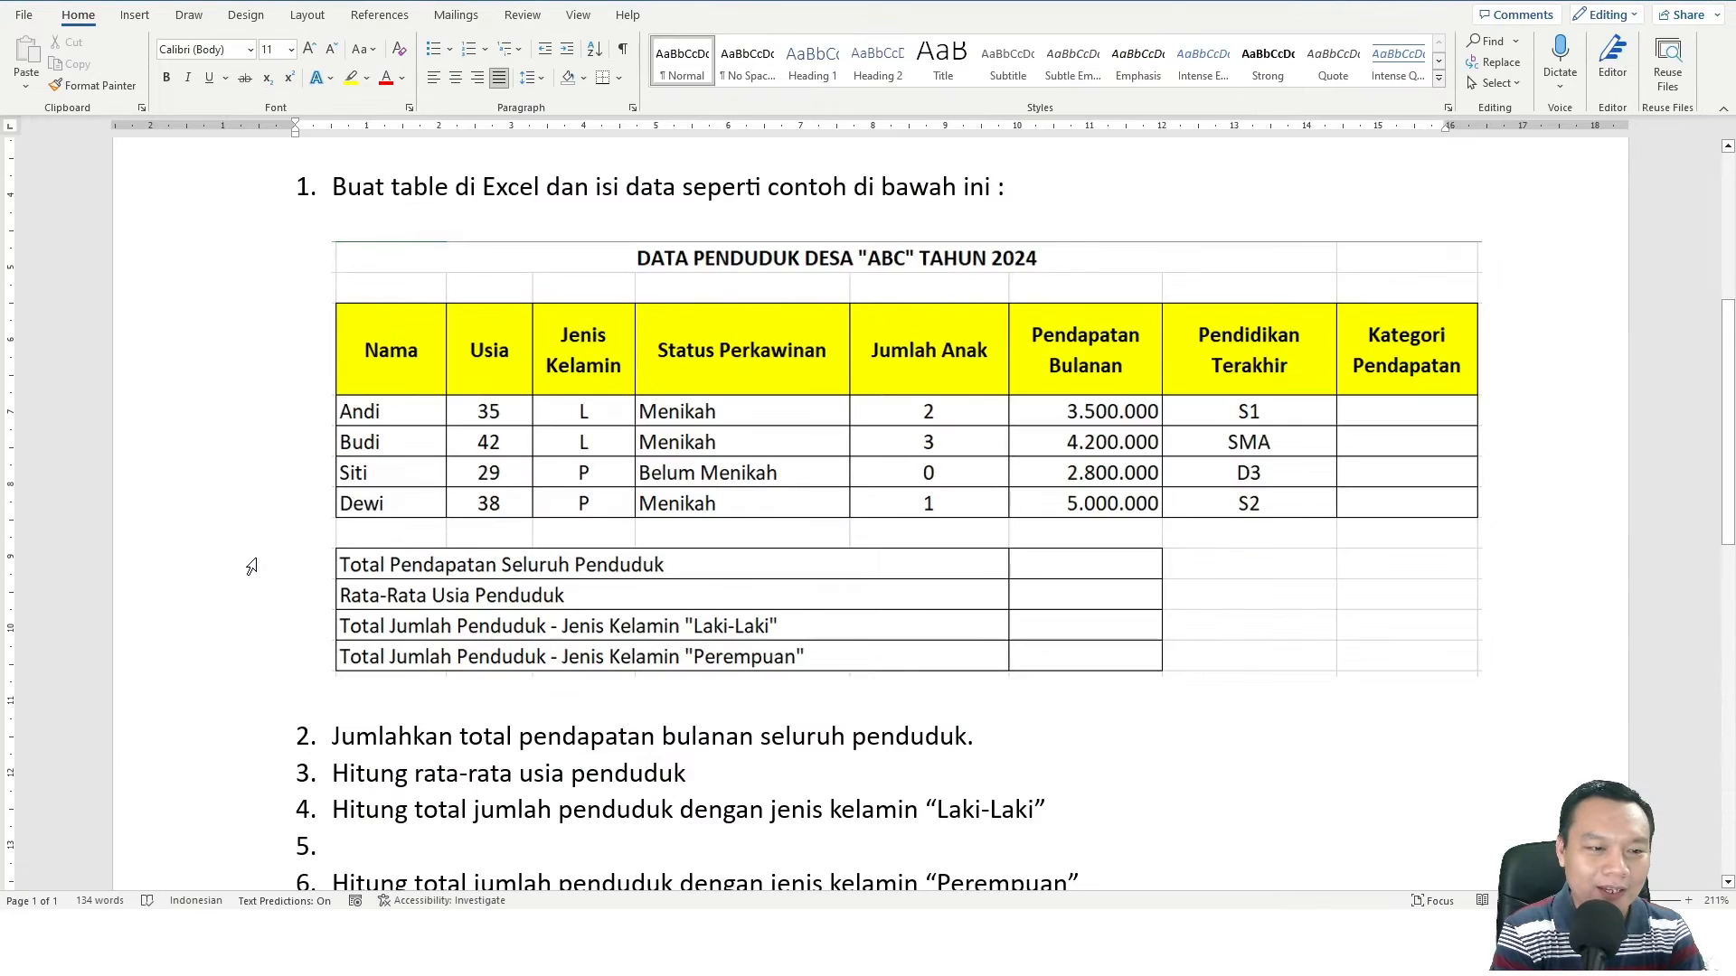
{"action": "key", "text": "alt+Tab"}
{"action": "type", "text": "Total jumlah"}
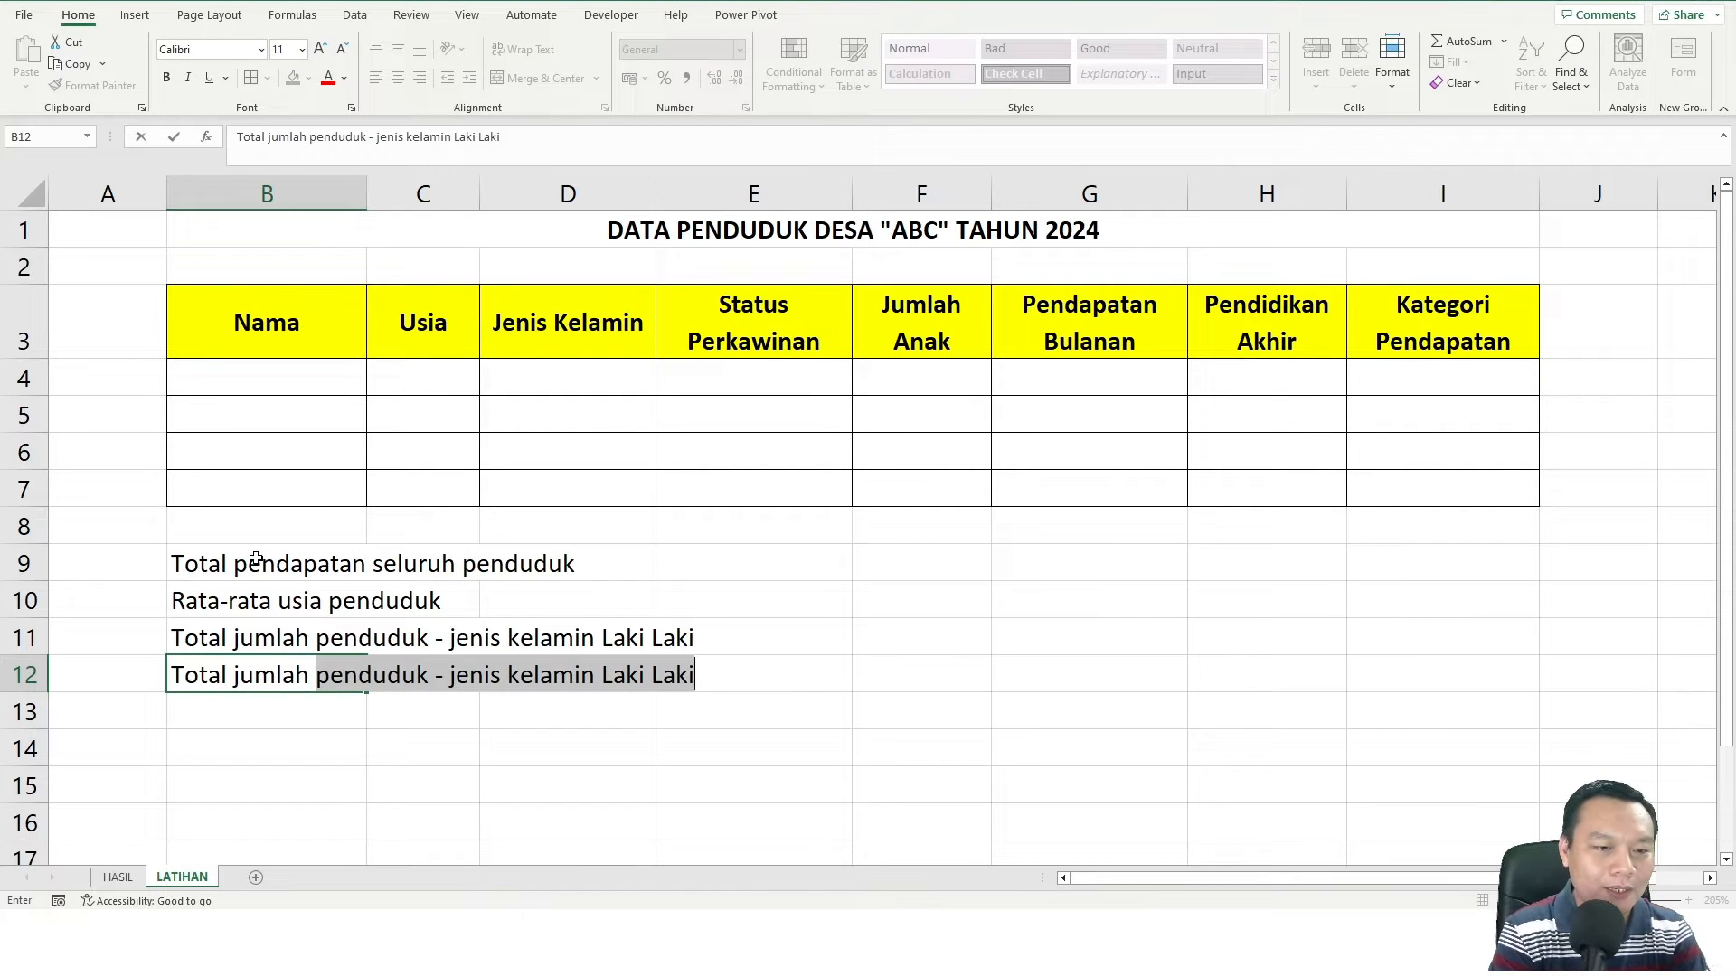
{"action": "key", "text": "Tab"}
{"action": "left_click", "coordinate": [194, 677]}
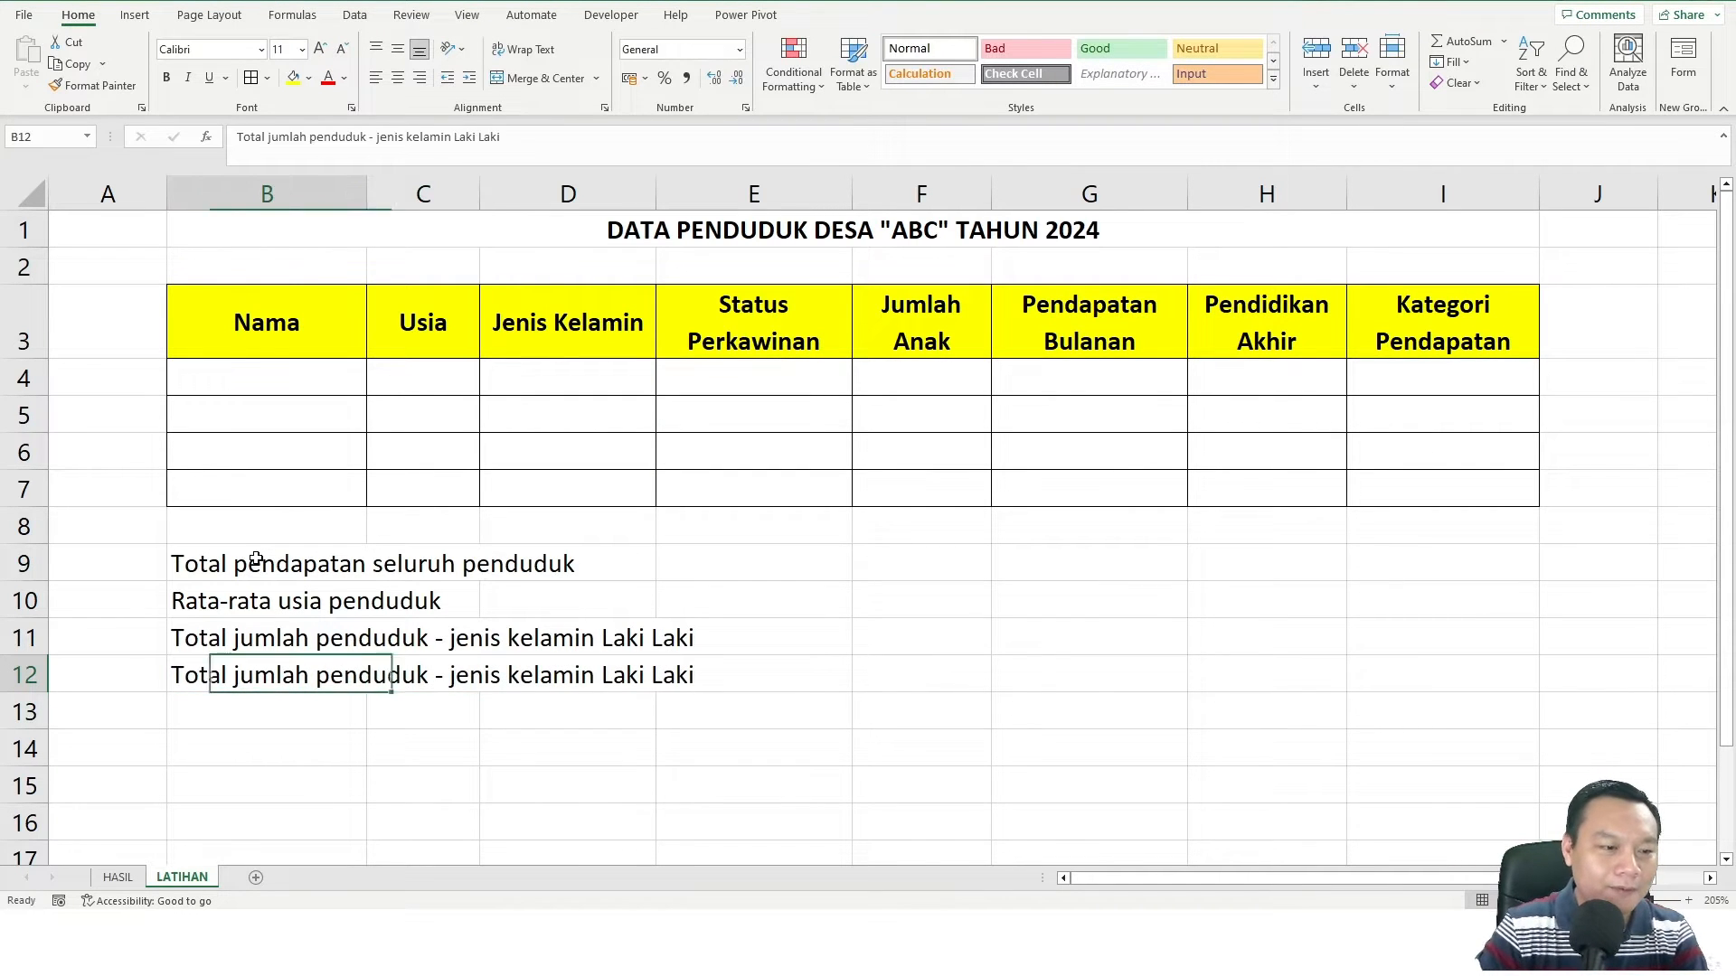
{"action": "left_click_drag", "start_coordinate": [455, 137], "coordinate": [524, 137]}
{"action": "key", "text": "BackSpace"}
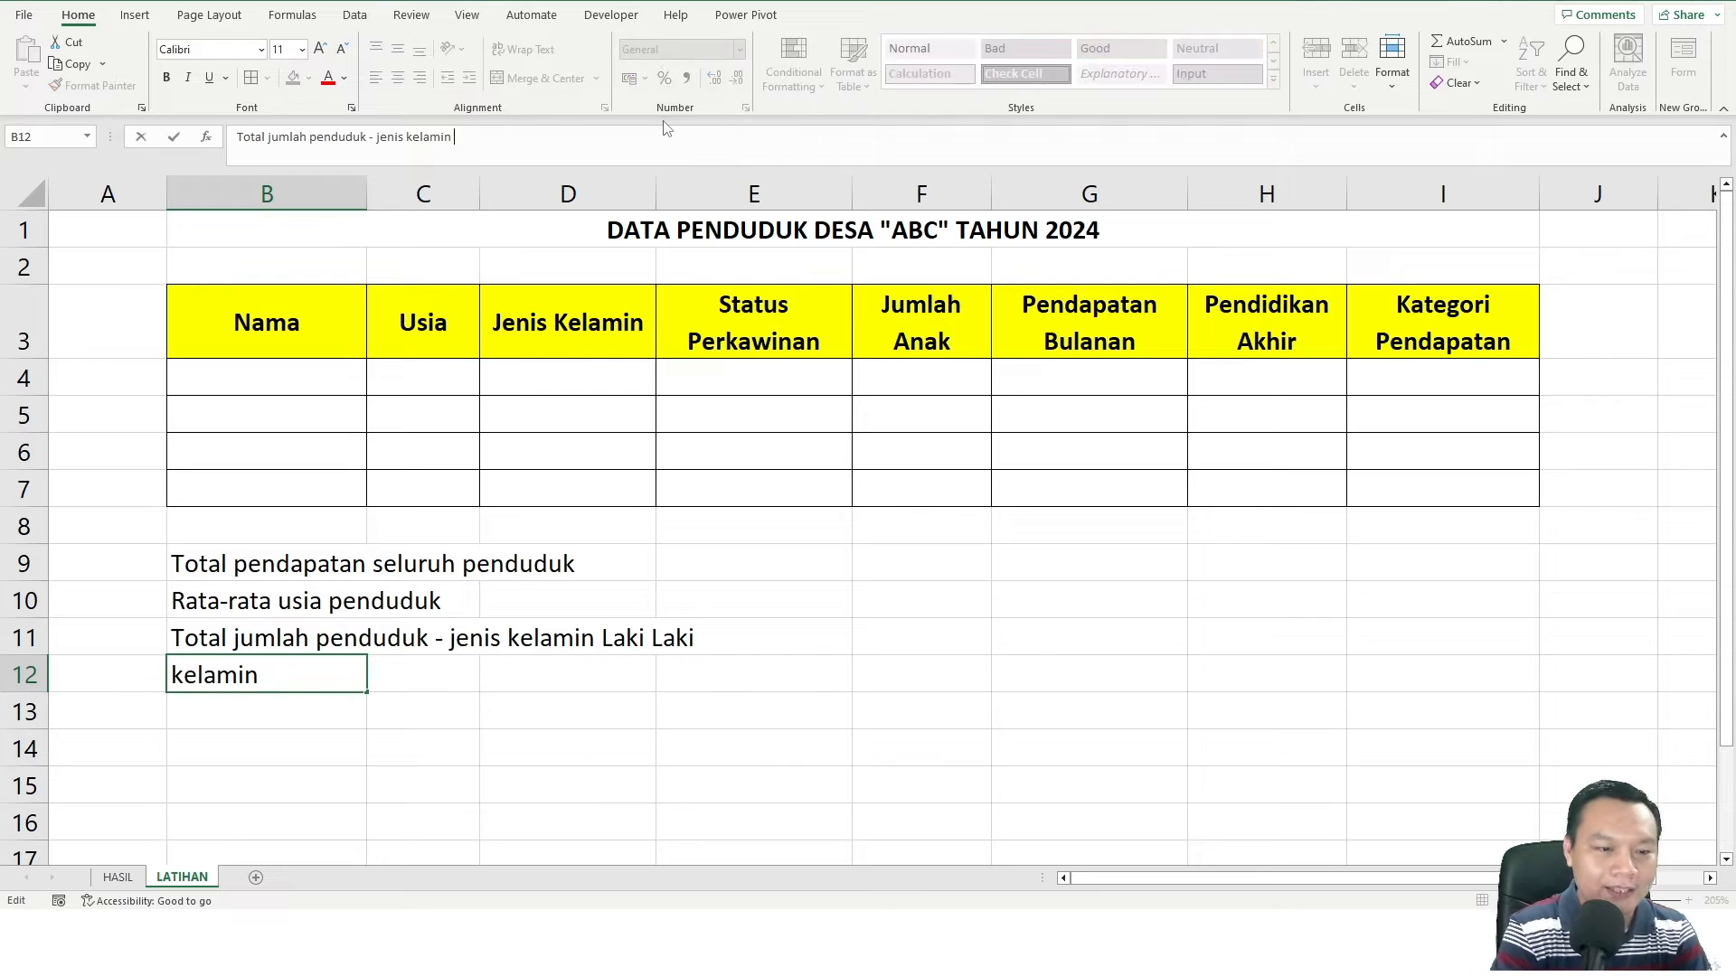
{"action": "type", "text": "Pert"}
{"action": "key", "text": "BackSpace"}
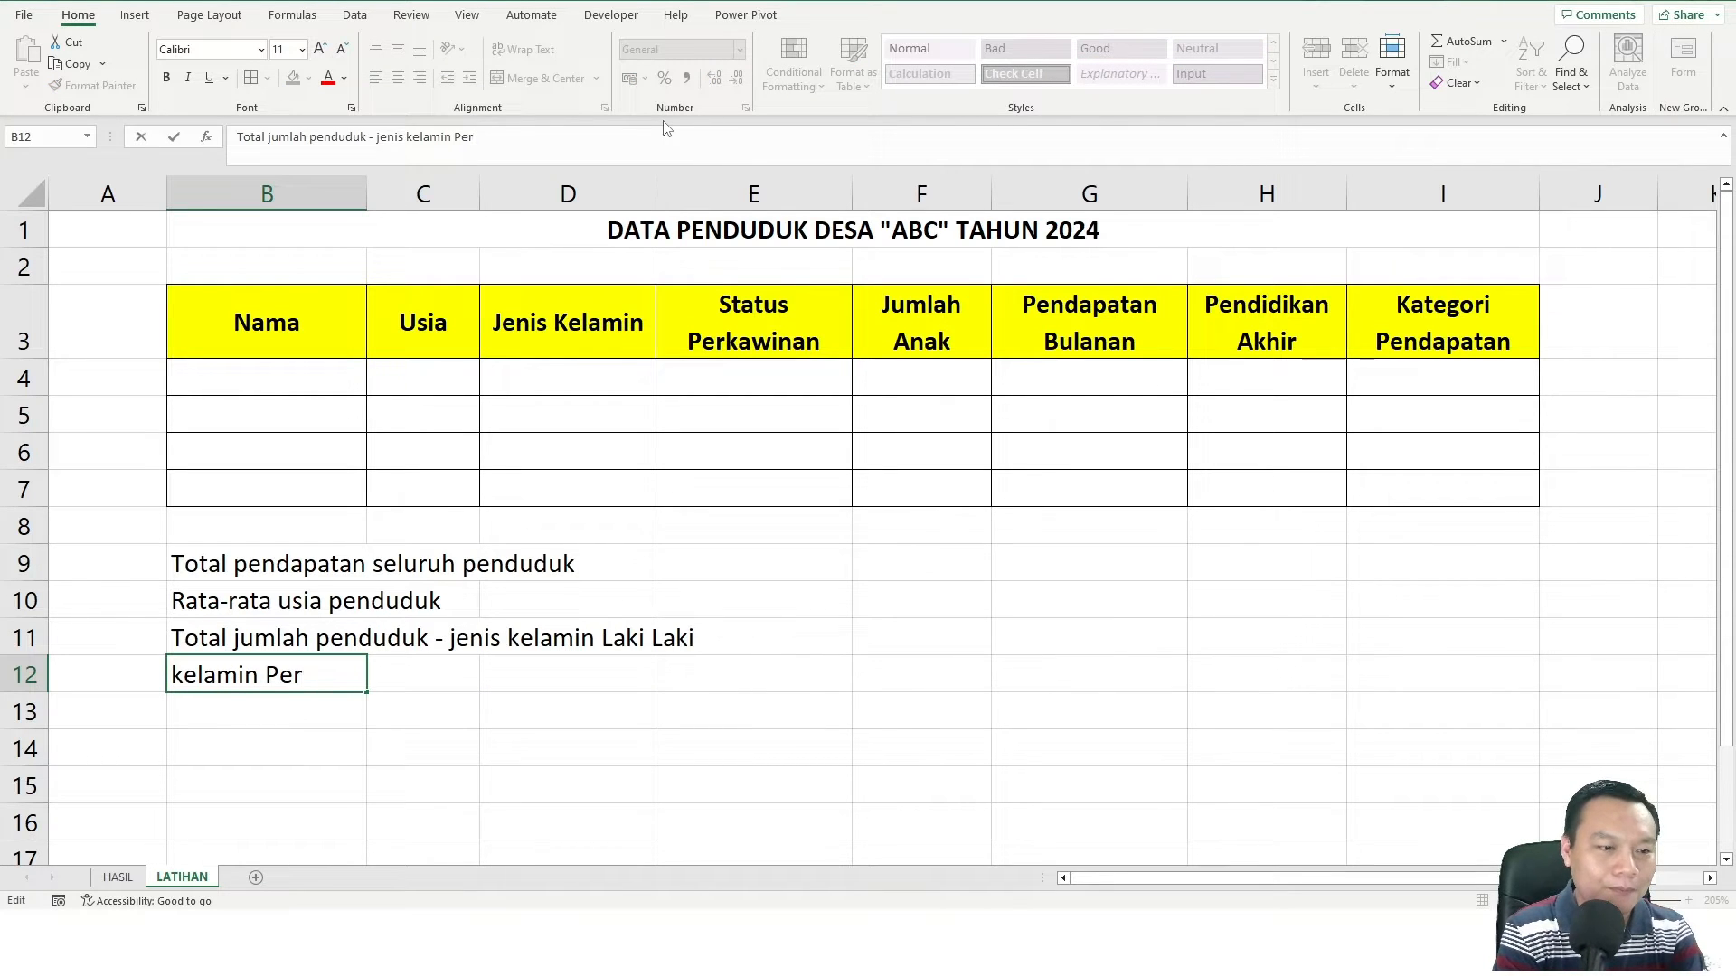
{"action": "type", "text": "empuan"}
{"action": "key", "text": "Return"}
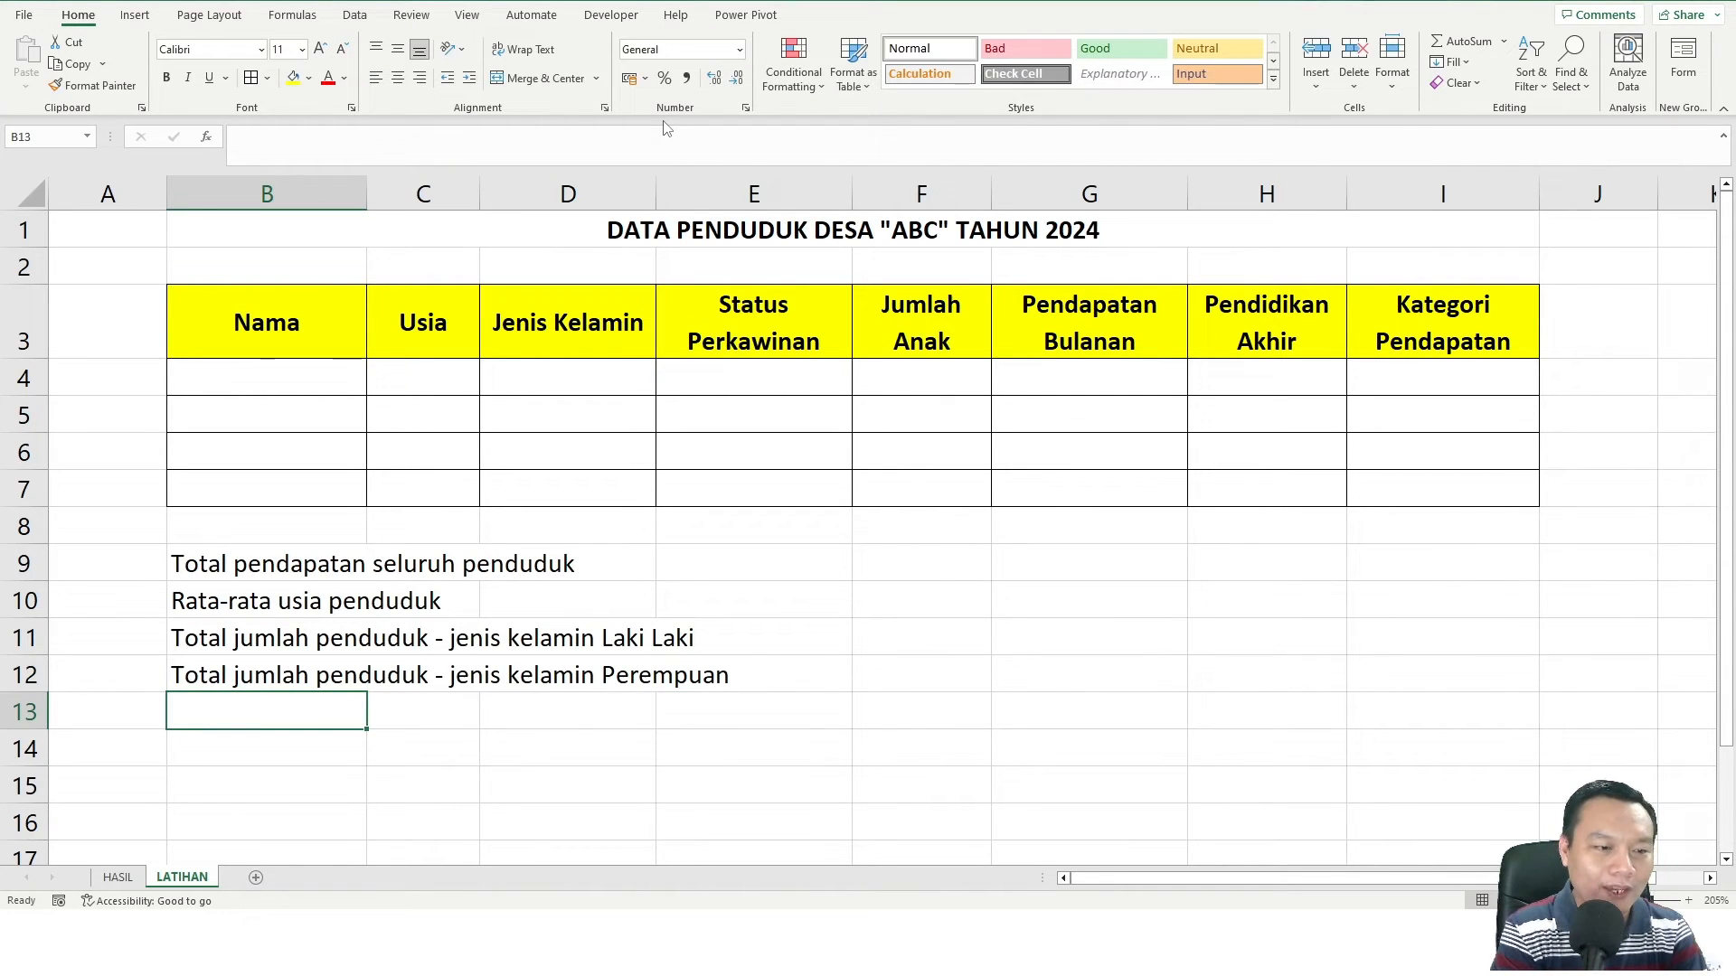
Check the summary block's column layout in Word, and in Excel merge B9:F9 and left-align its label
{"action": "left_click", "coordinate": [444, 593]}
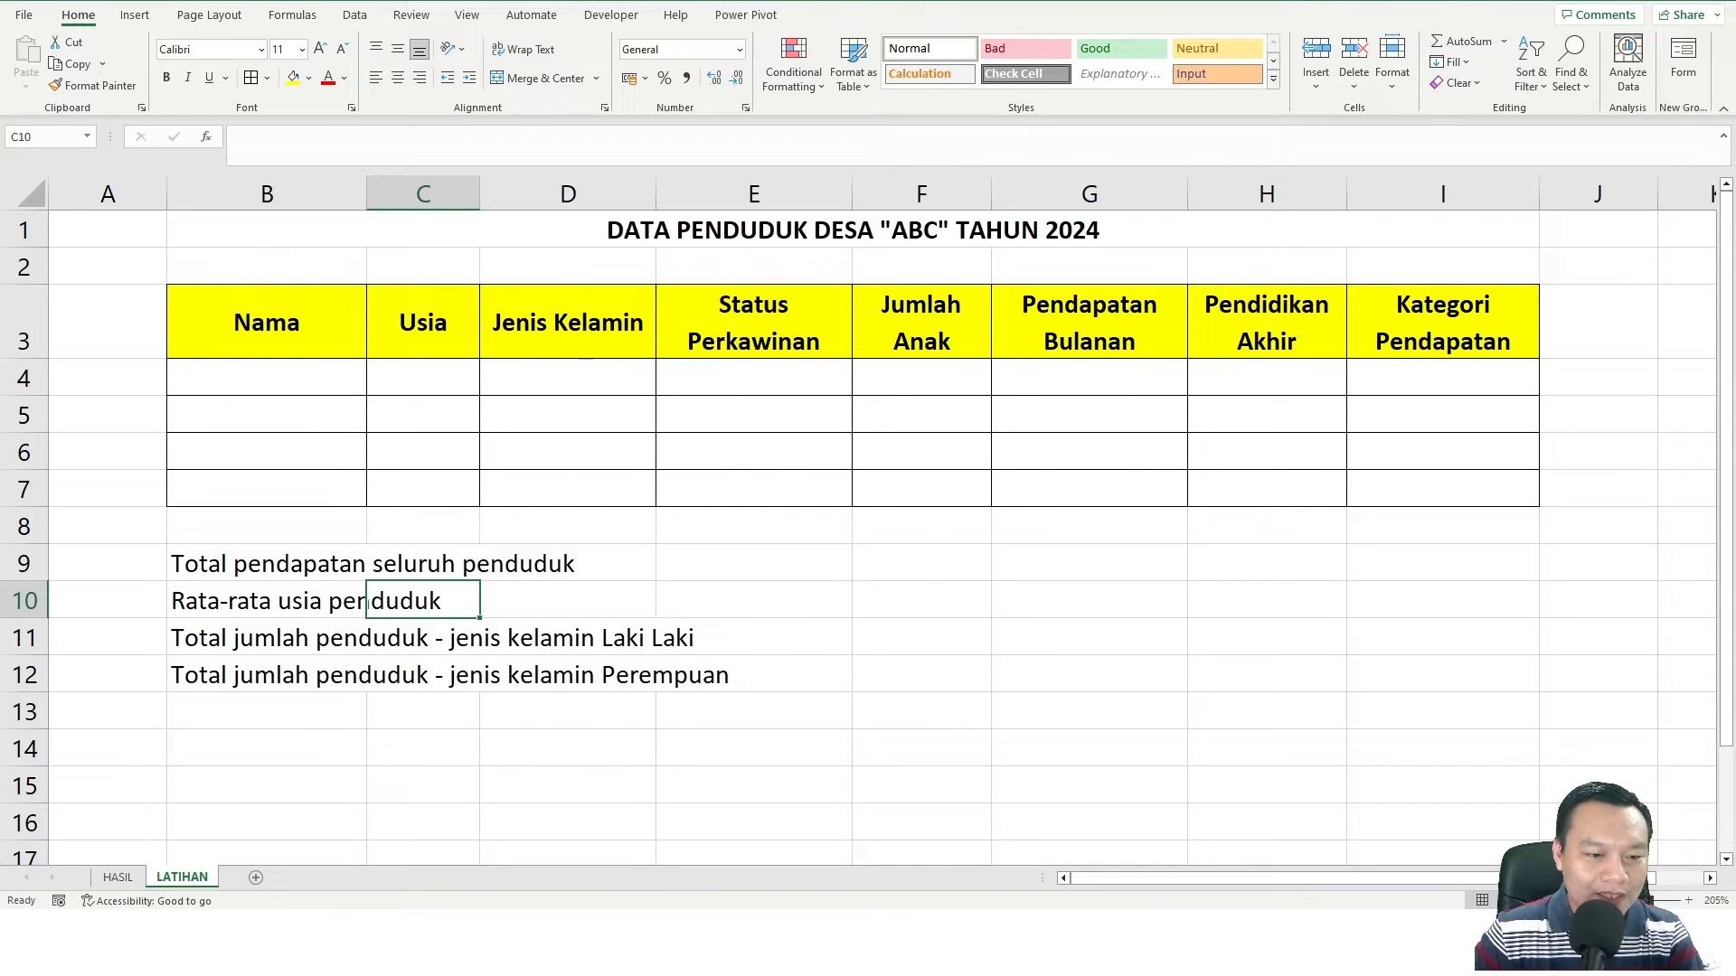
{"action": "key", "text": "alt+Tab"}
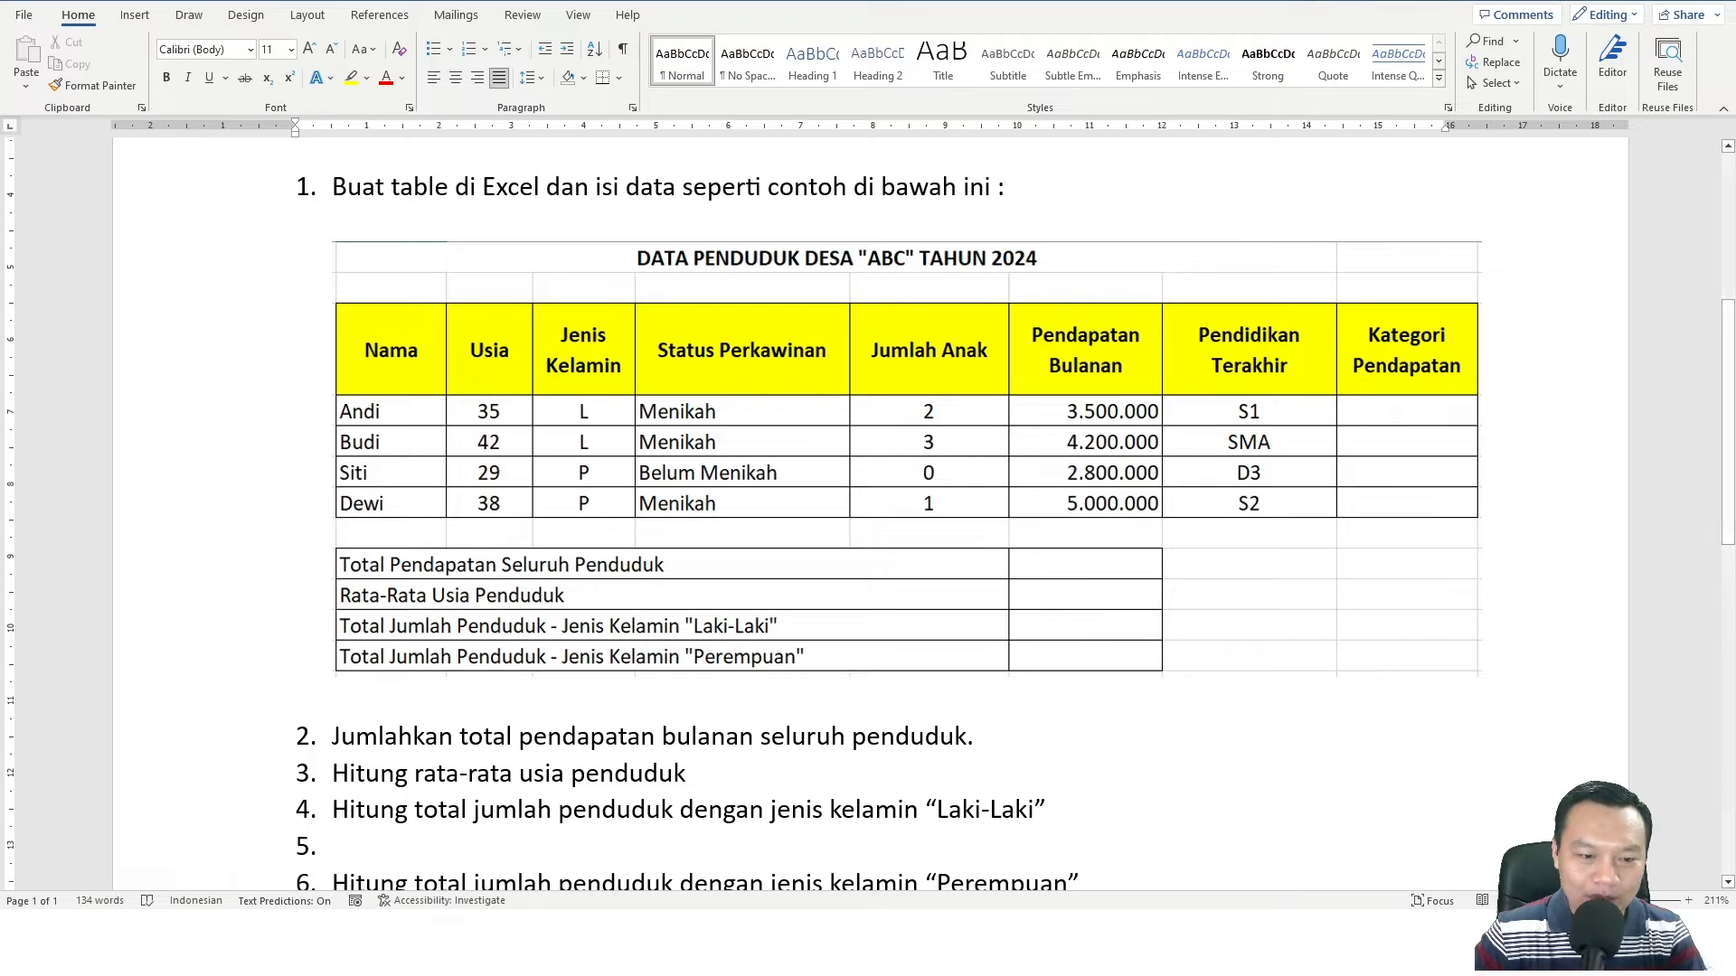
{"action": "key", "text": "alt+Tab"}
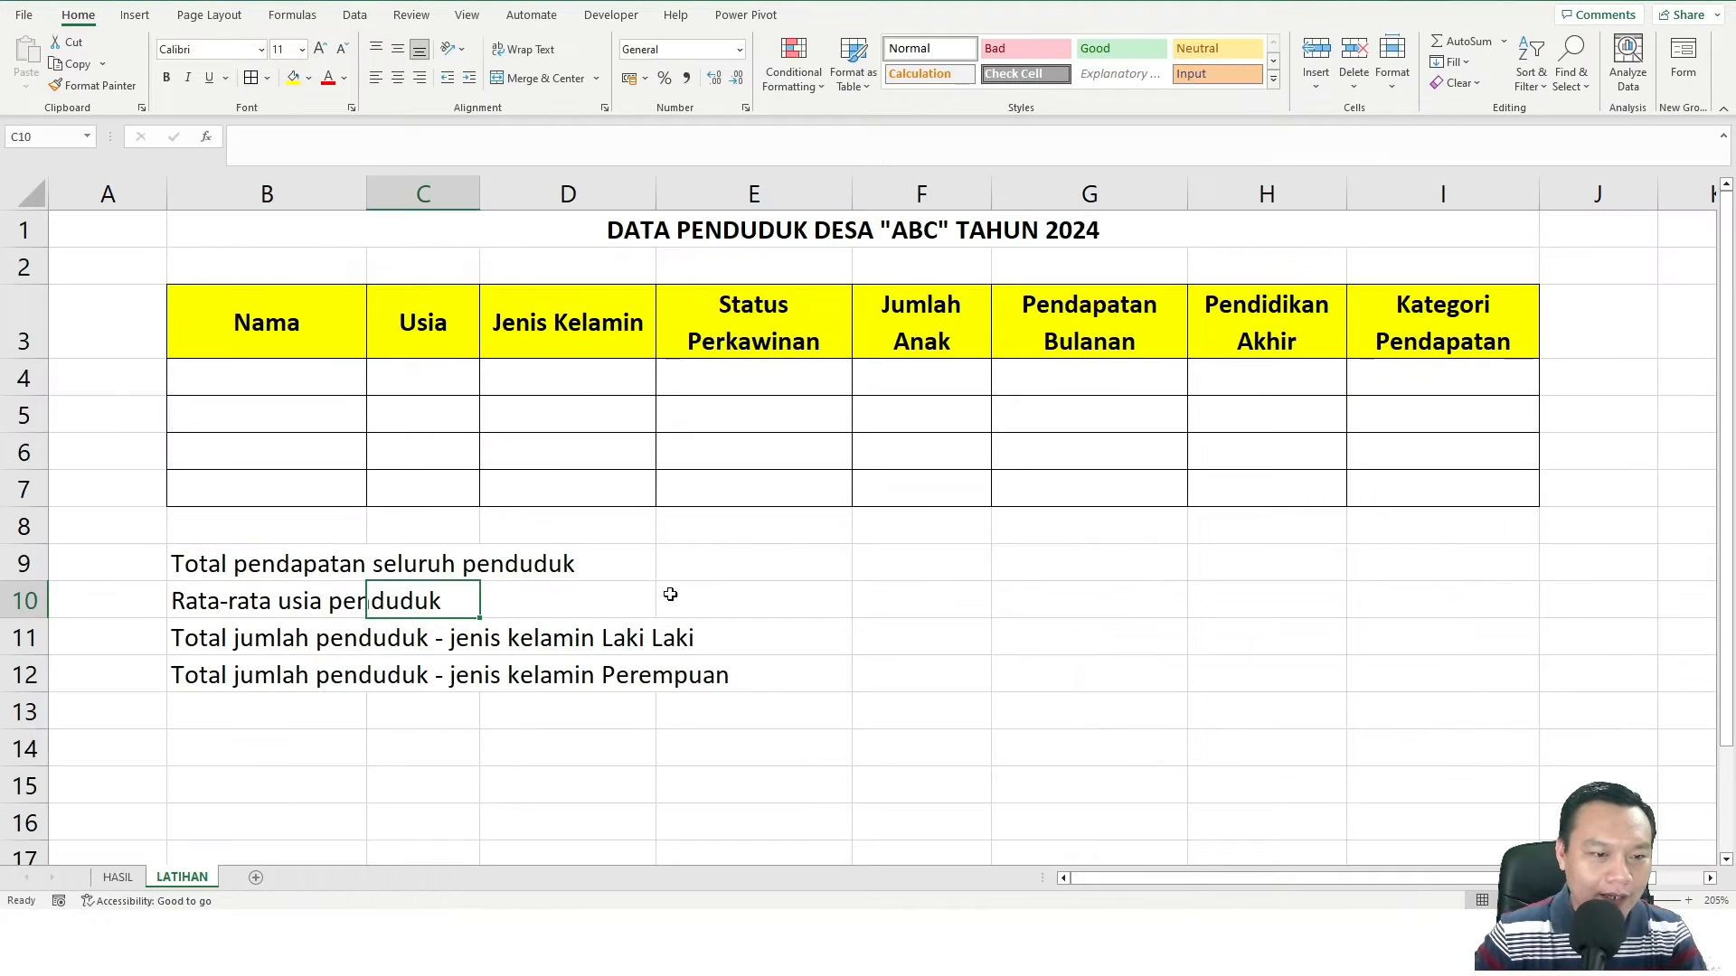
{"action": "left_click", "coordinate": [718, 577]}
{"action": "left_click_drag", "start_coordinate": [1012, 563], "coordinate": [1115, 663]}
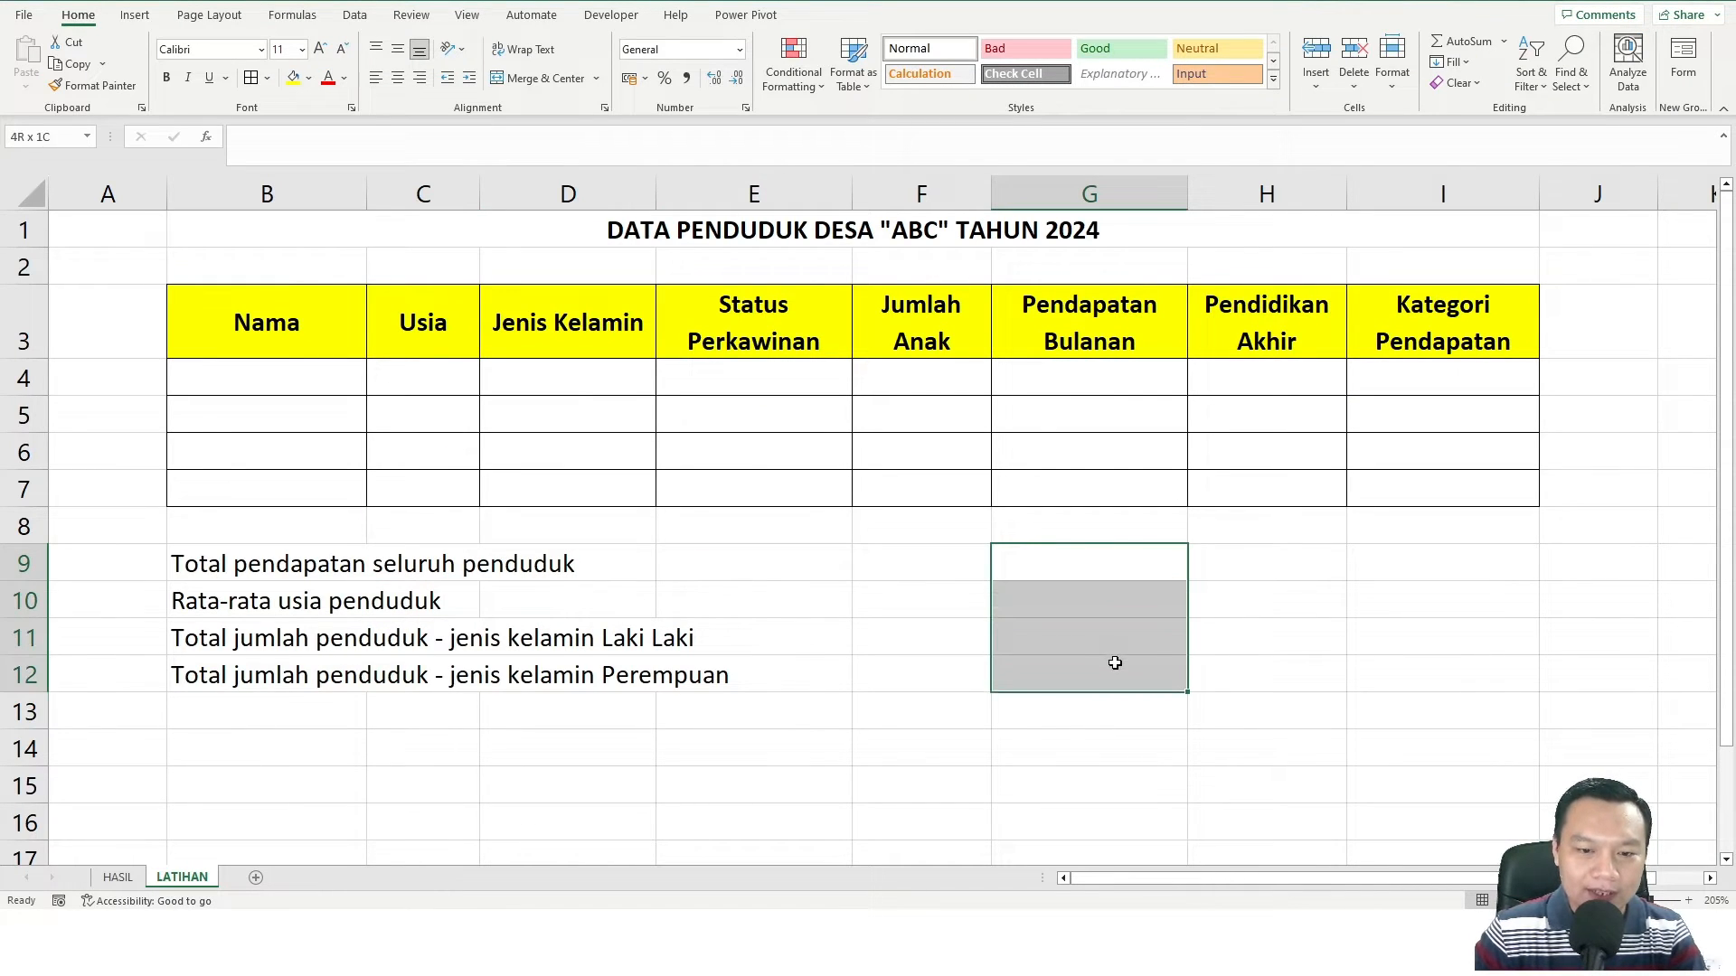
{"action": "left_click", "coordinate": [897, 661]}
{"action": "left_click", "coordinate": [214, 563]}
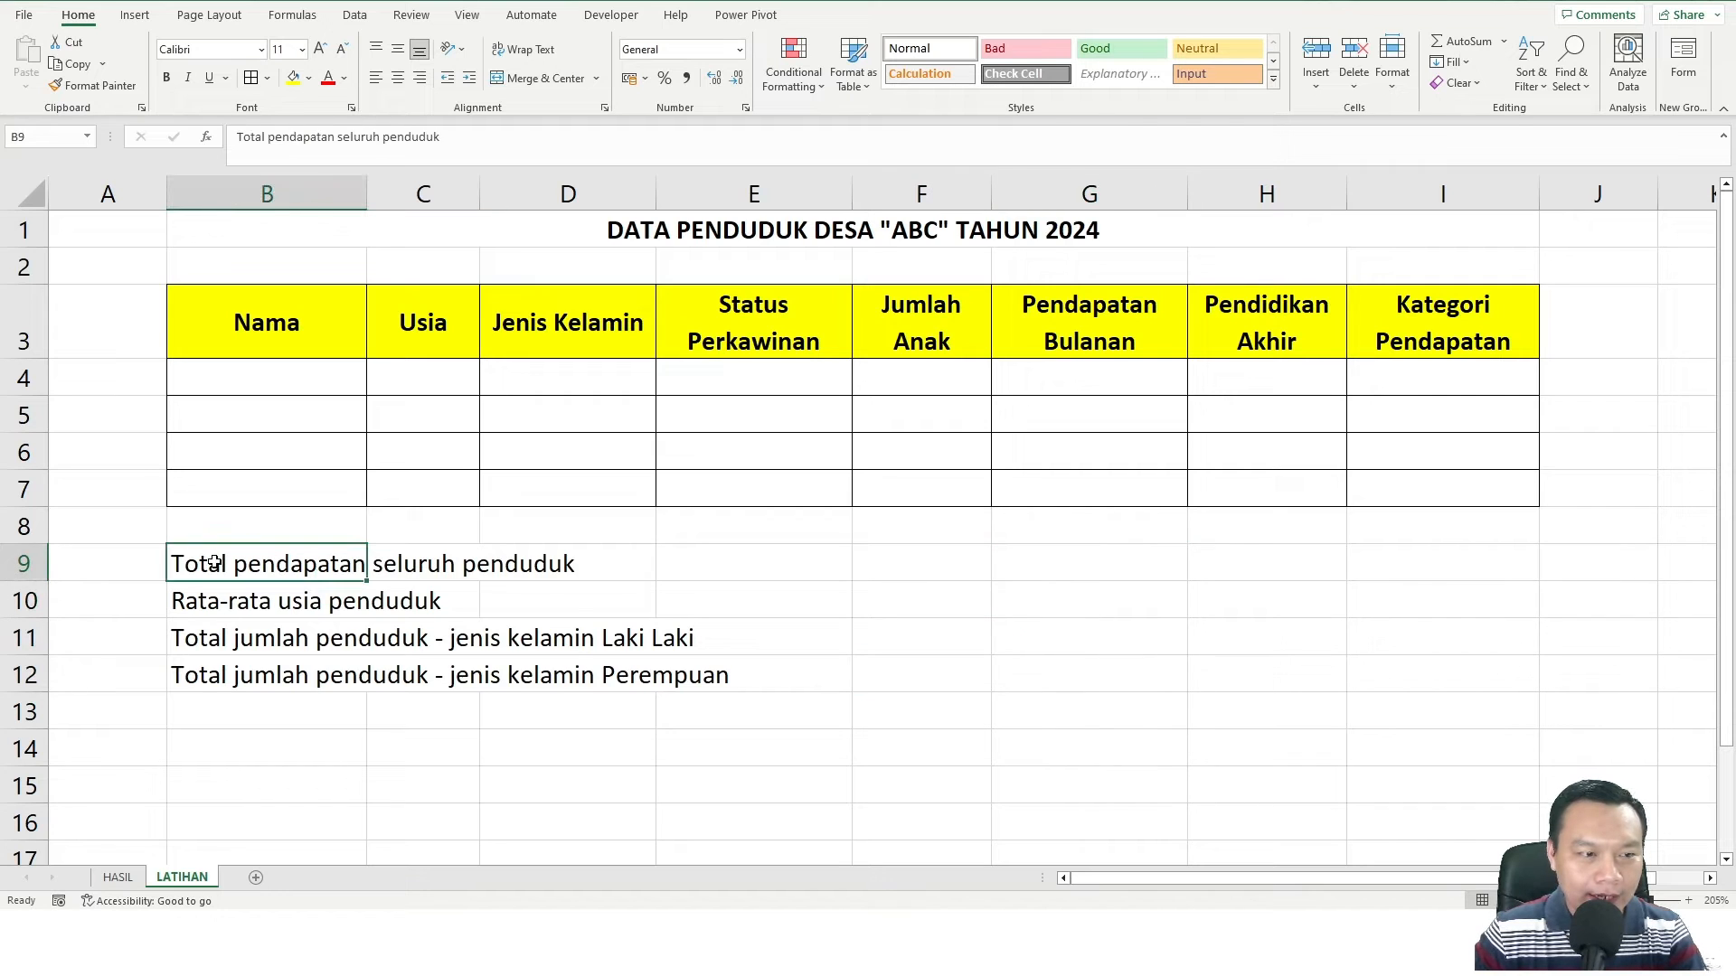
{"action": "left_click_drag", "start_coordinate": [214, 562], "coordinate": [903, 557]}
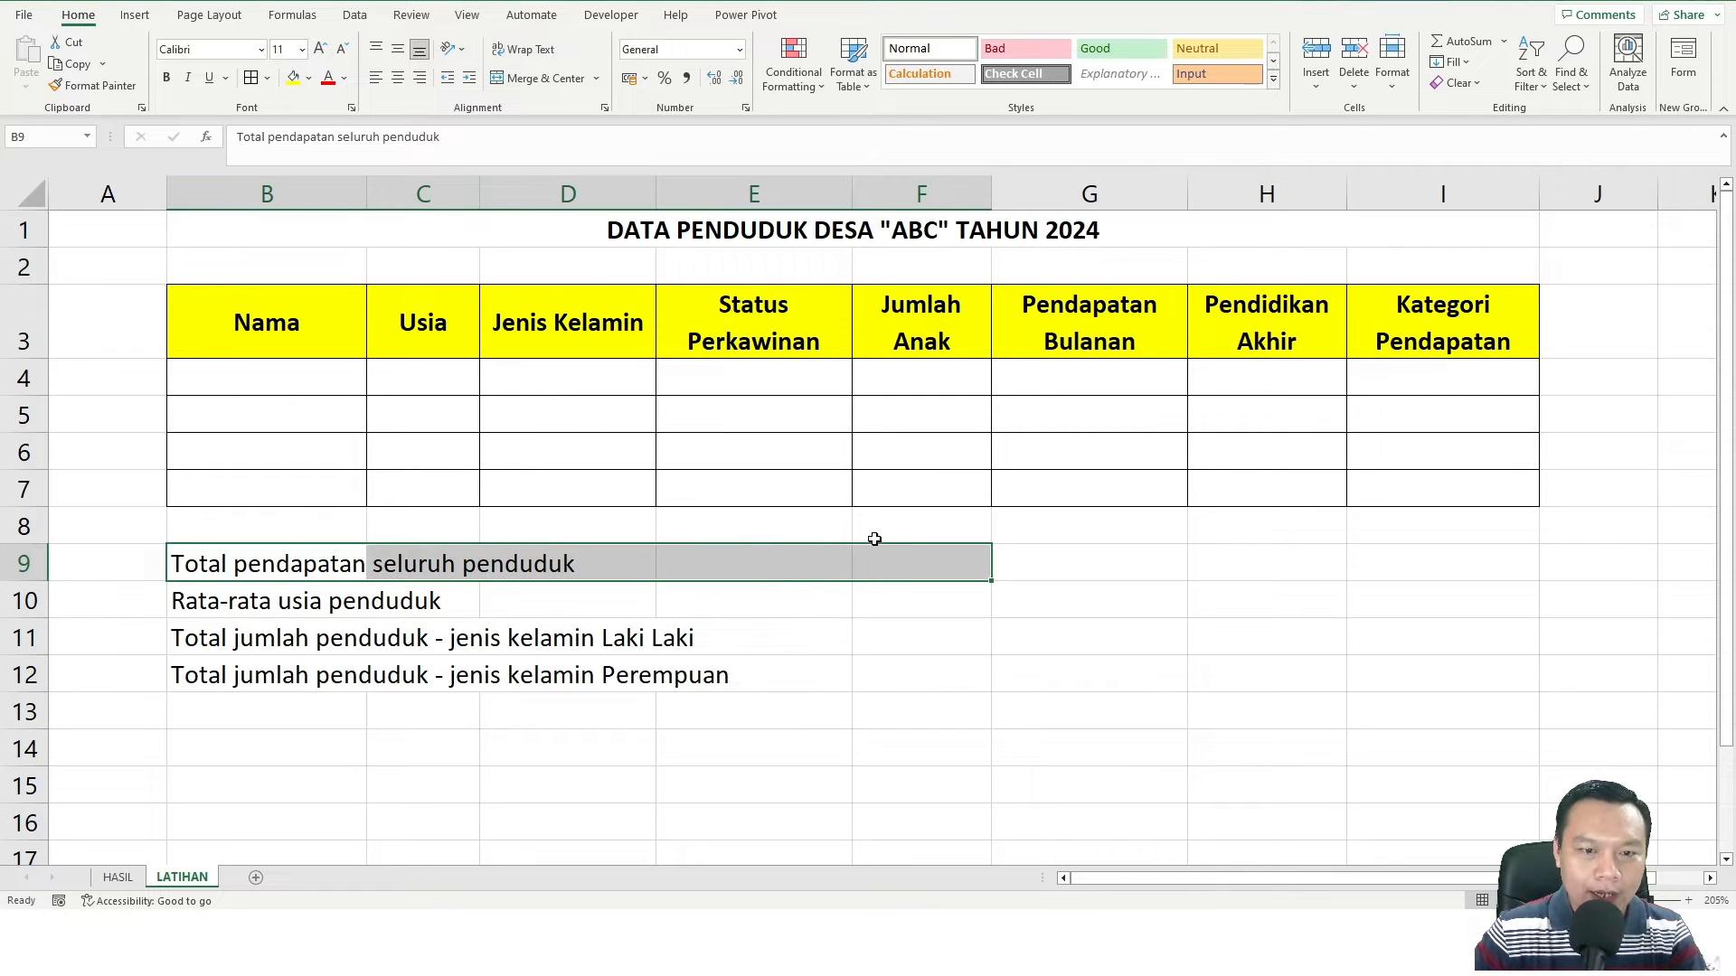
{"action": "left_click", "coordinate": [537, 81]}
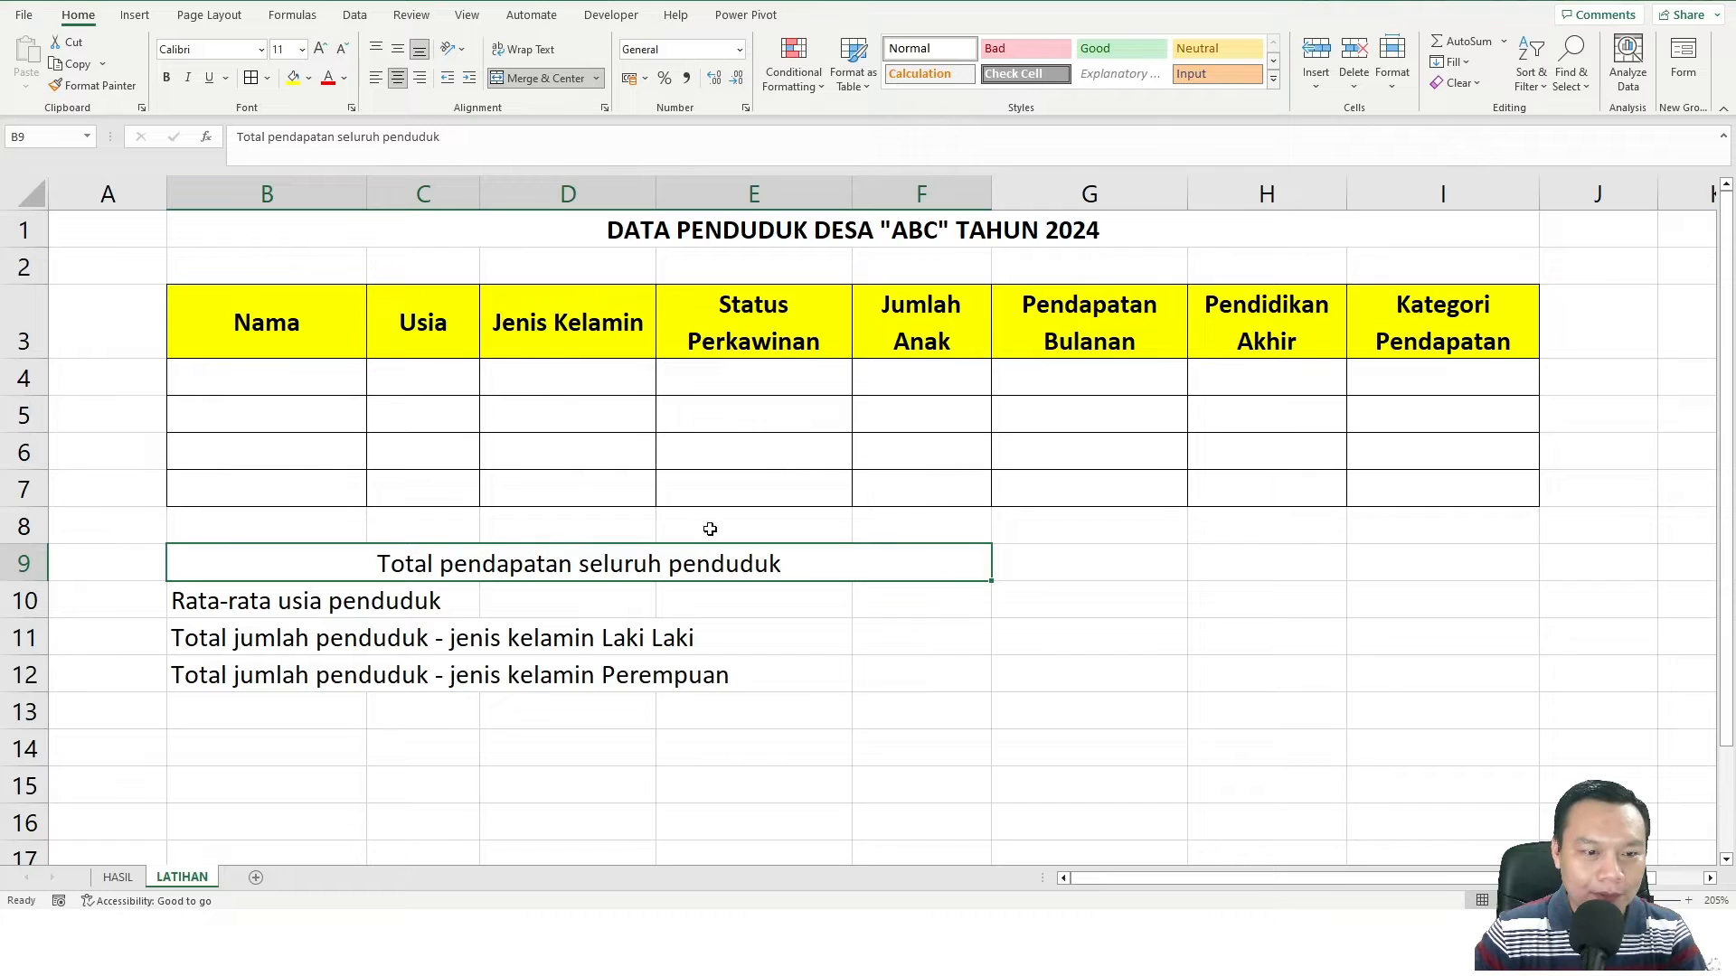
{"action": "left_click", "coordinate": [375, 78]}
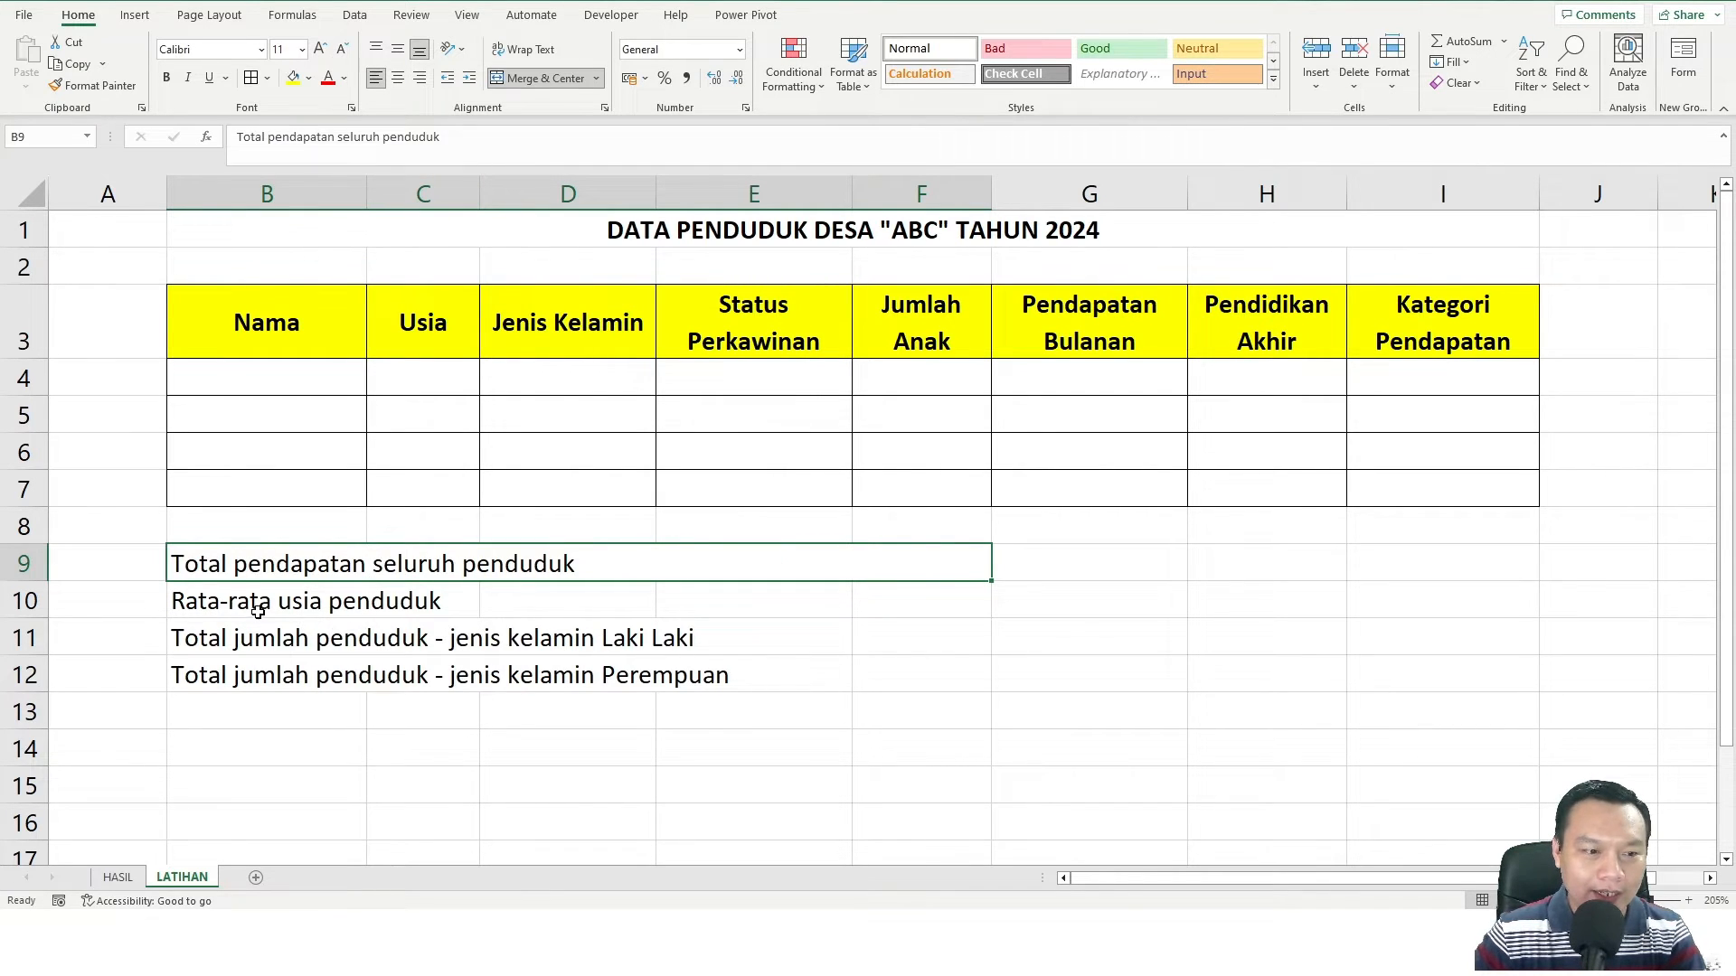
Merge B10:F10 and left-align the average age label
{"action": "left_click_drag", "start_coordinate": [225, 605], "coordinate": [879, 600]}
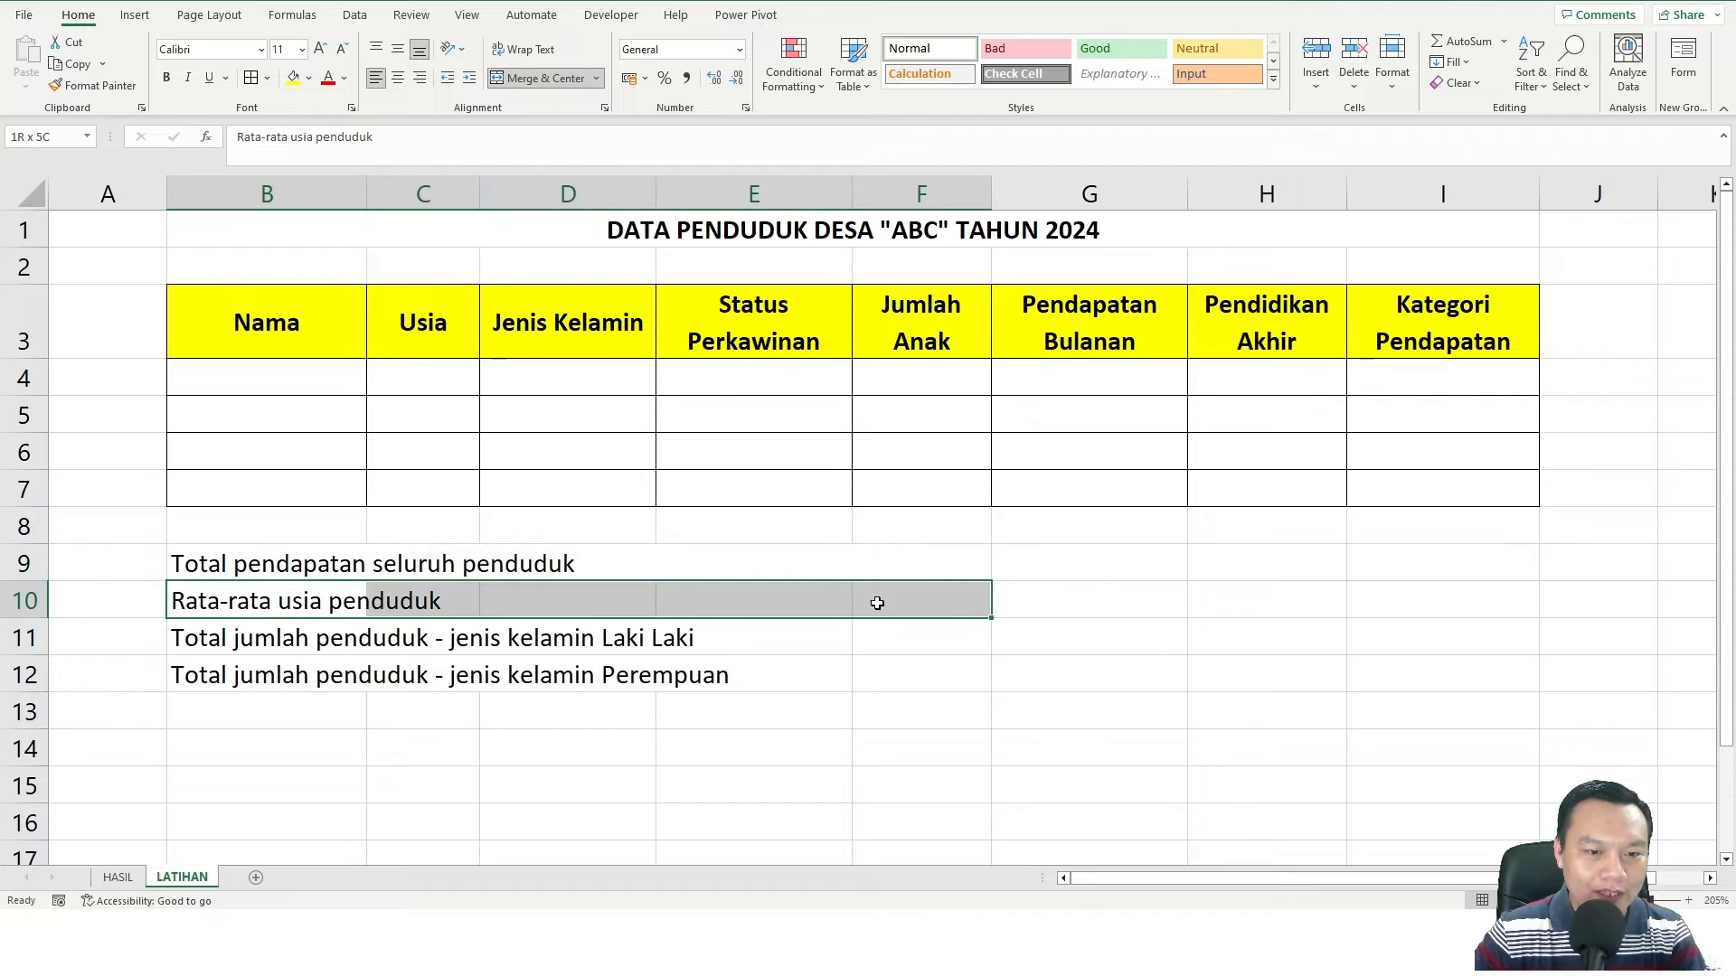
{"action": "left_click", "coordinate": [543, 78]}
{"action": "left_click", "coordinate": [375, 78]}
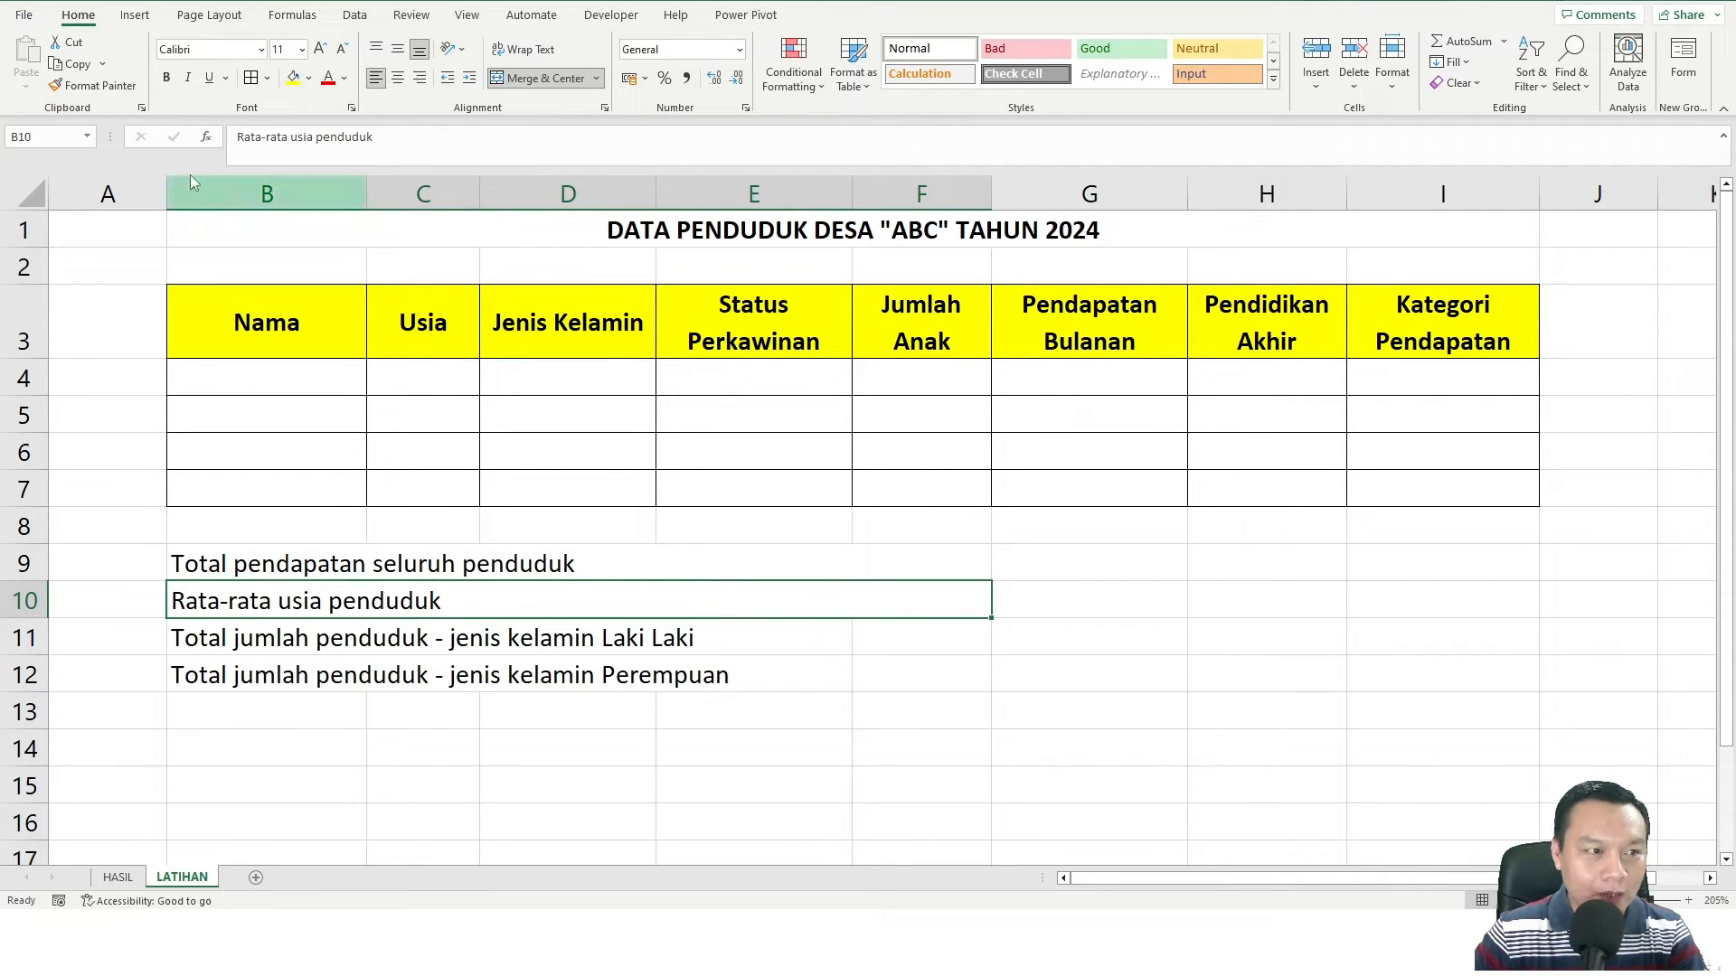
Copy the merged, left-aligned format of row 10's label to B11:F11 with Format Painter
{"action": "left_click", "coordinate": [101, 85]}
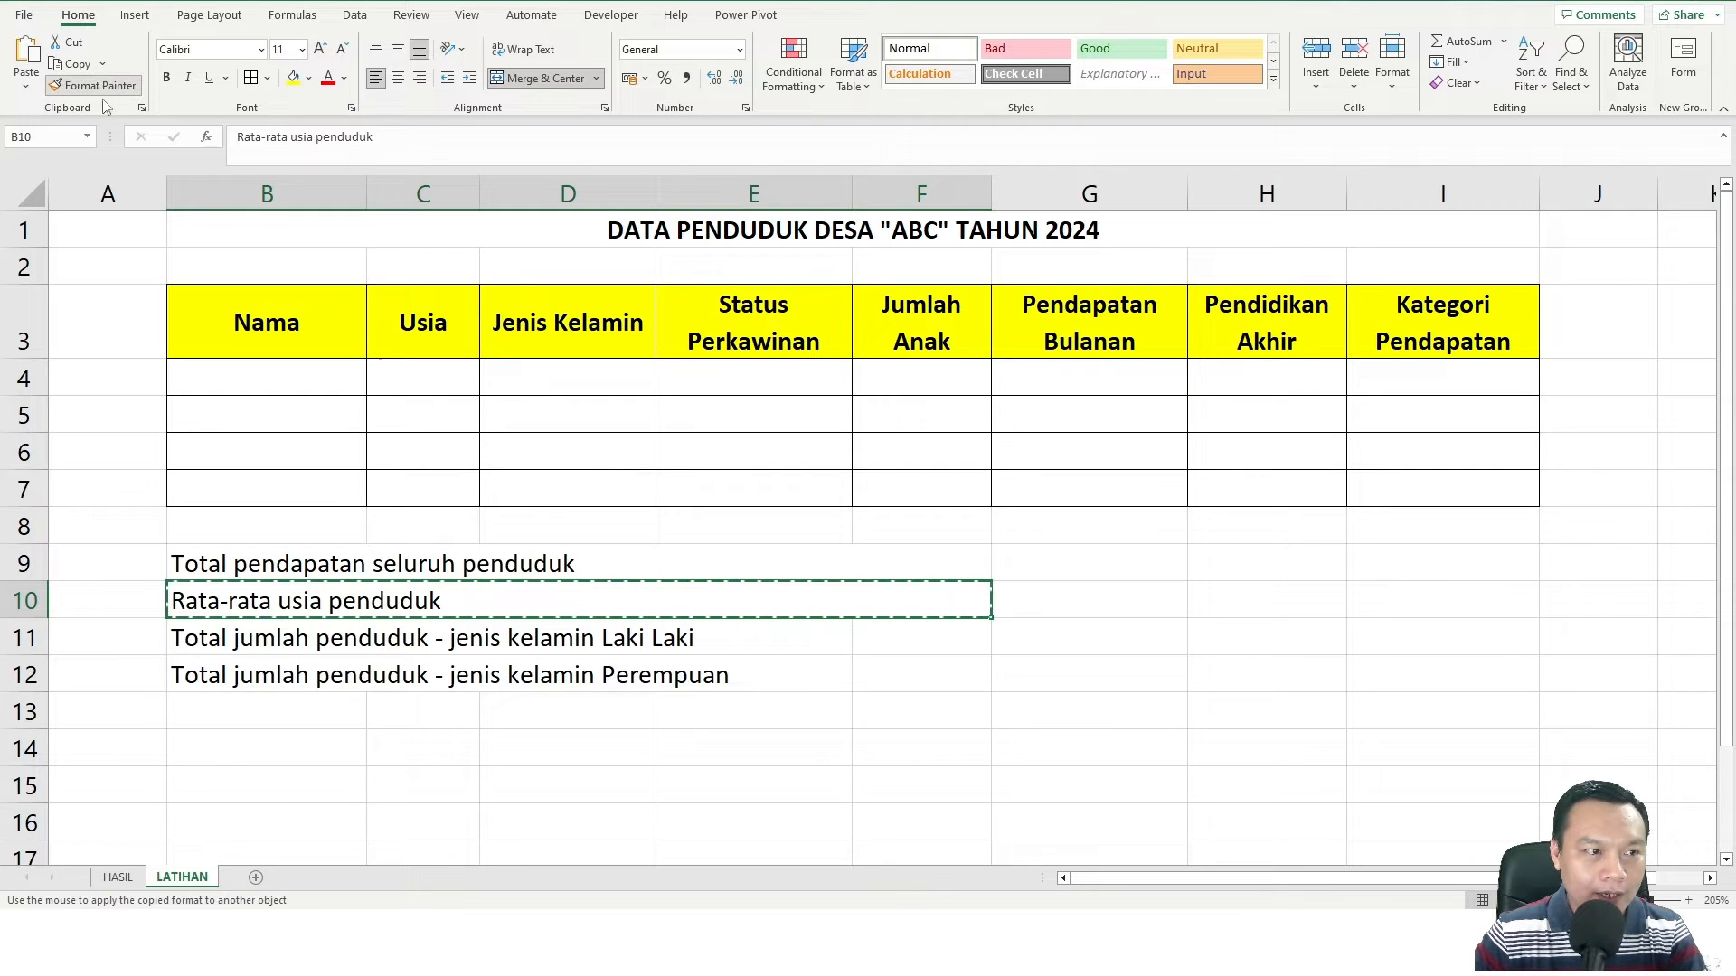
{"action": "left_click", "coordinate": [217, 639]}
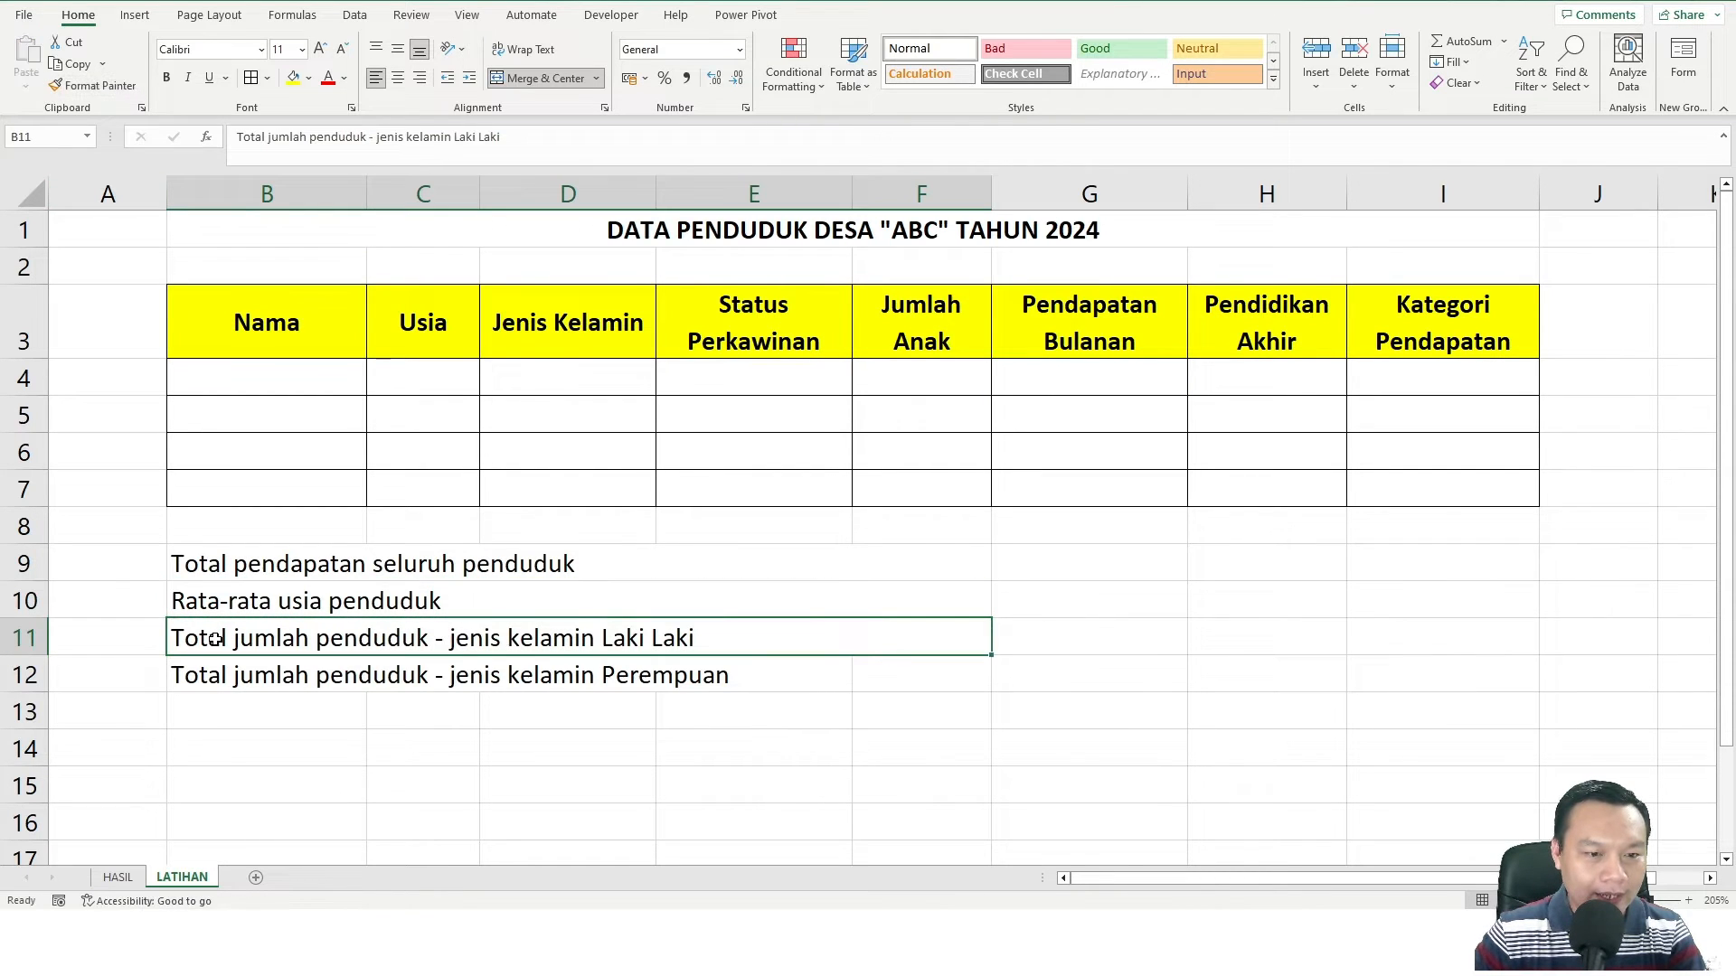
{"action": "left_click", "coordinate": [468, 604]}
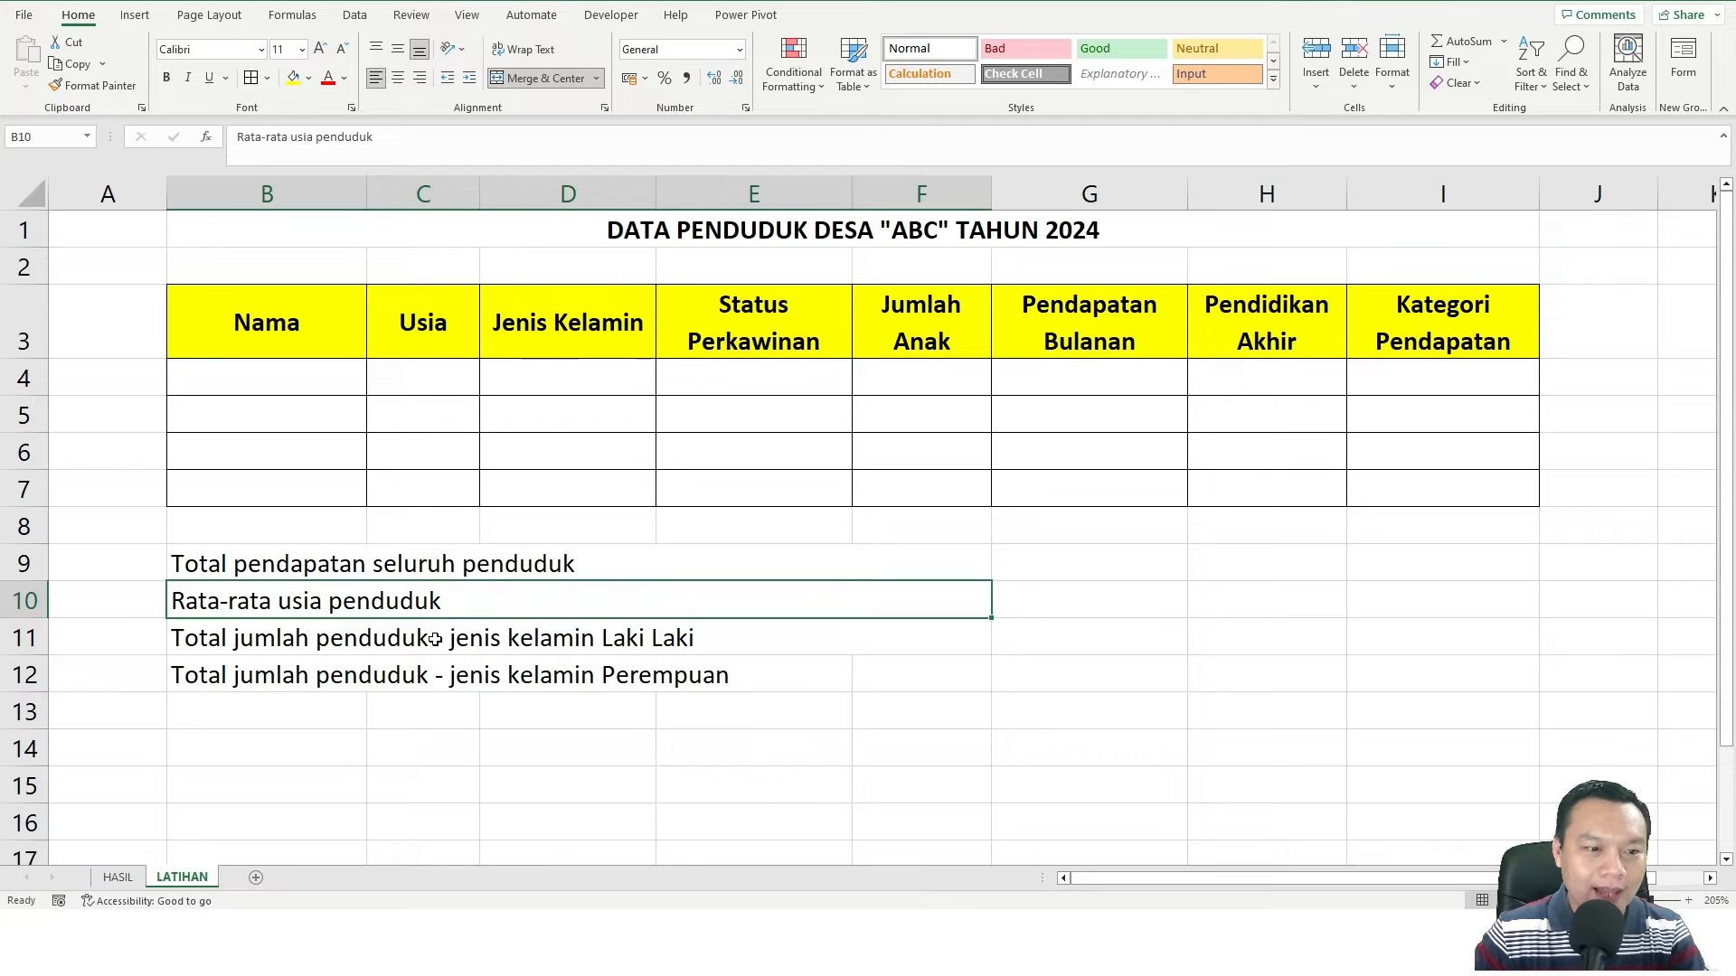
Copy the merged, left-aligned format of row 11's label to B12:F12 with Format Painter
{"action": "left_click", "coordinate": [435, 640]}
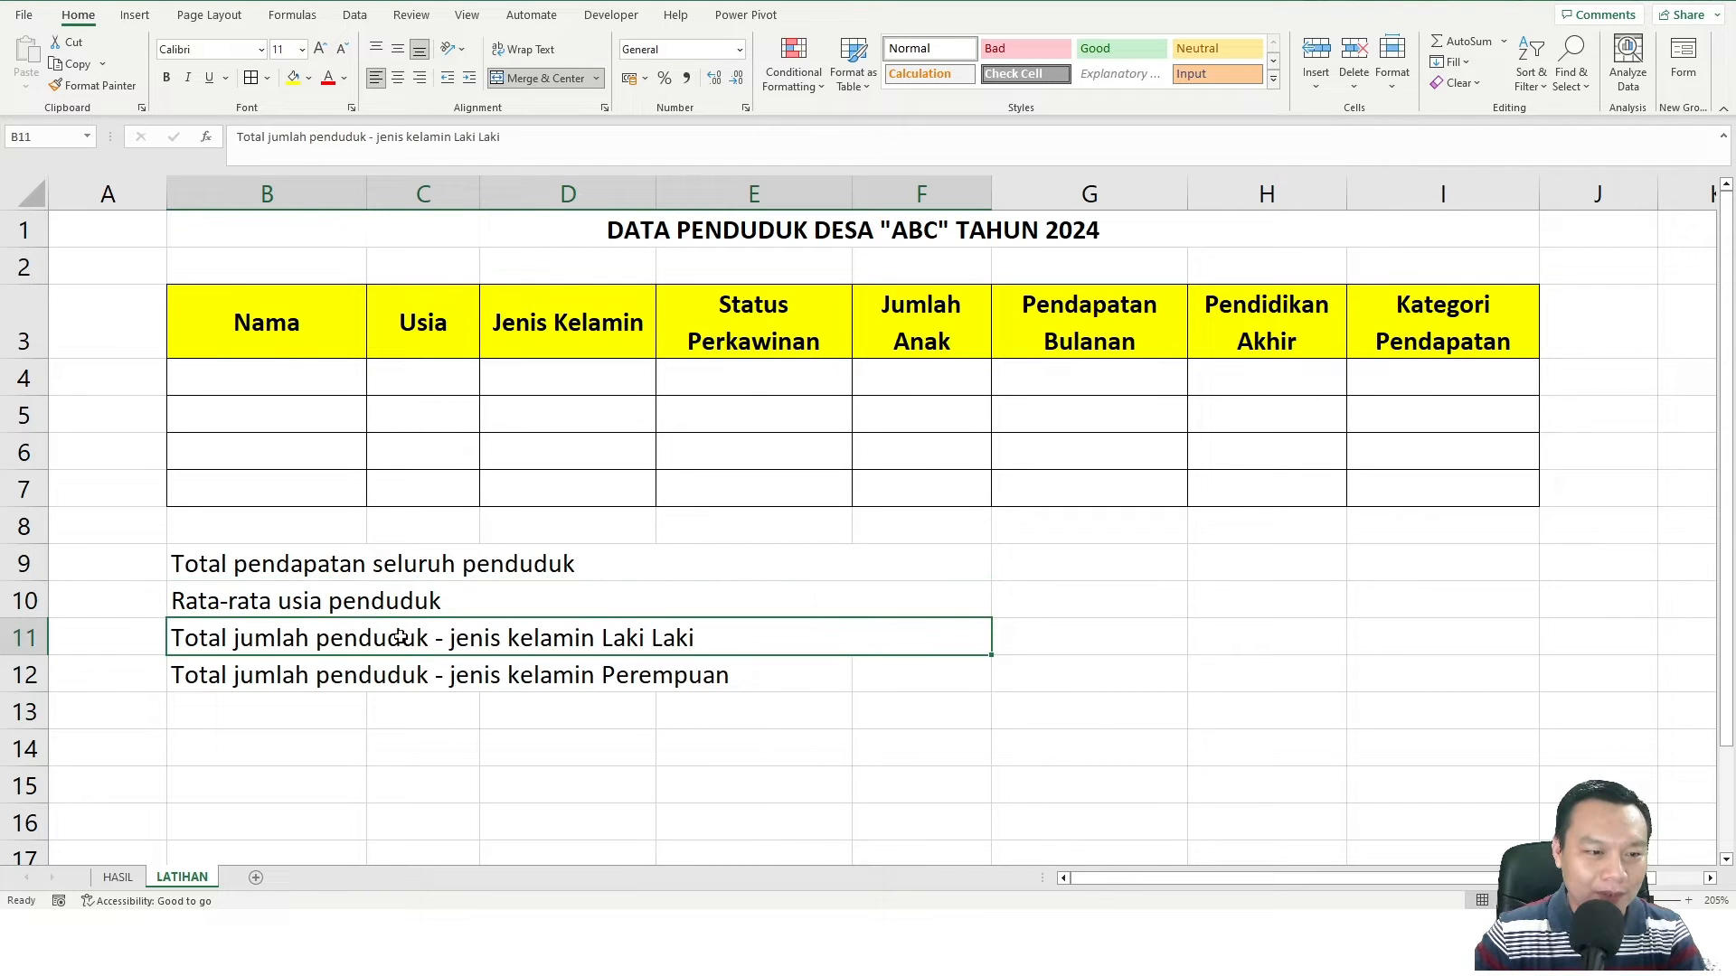
{"action": "left_click", "coordinate": [97, 85]}
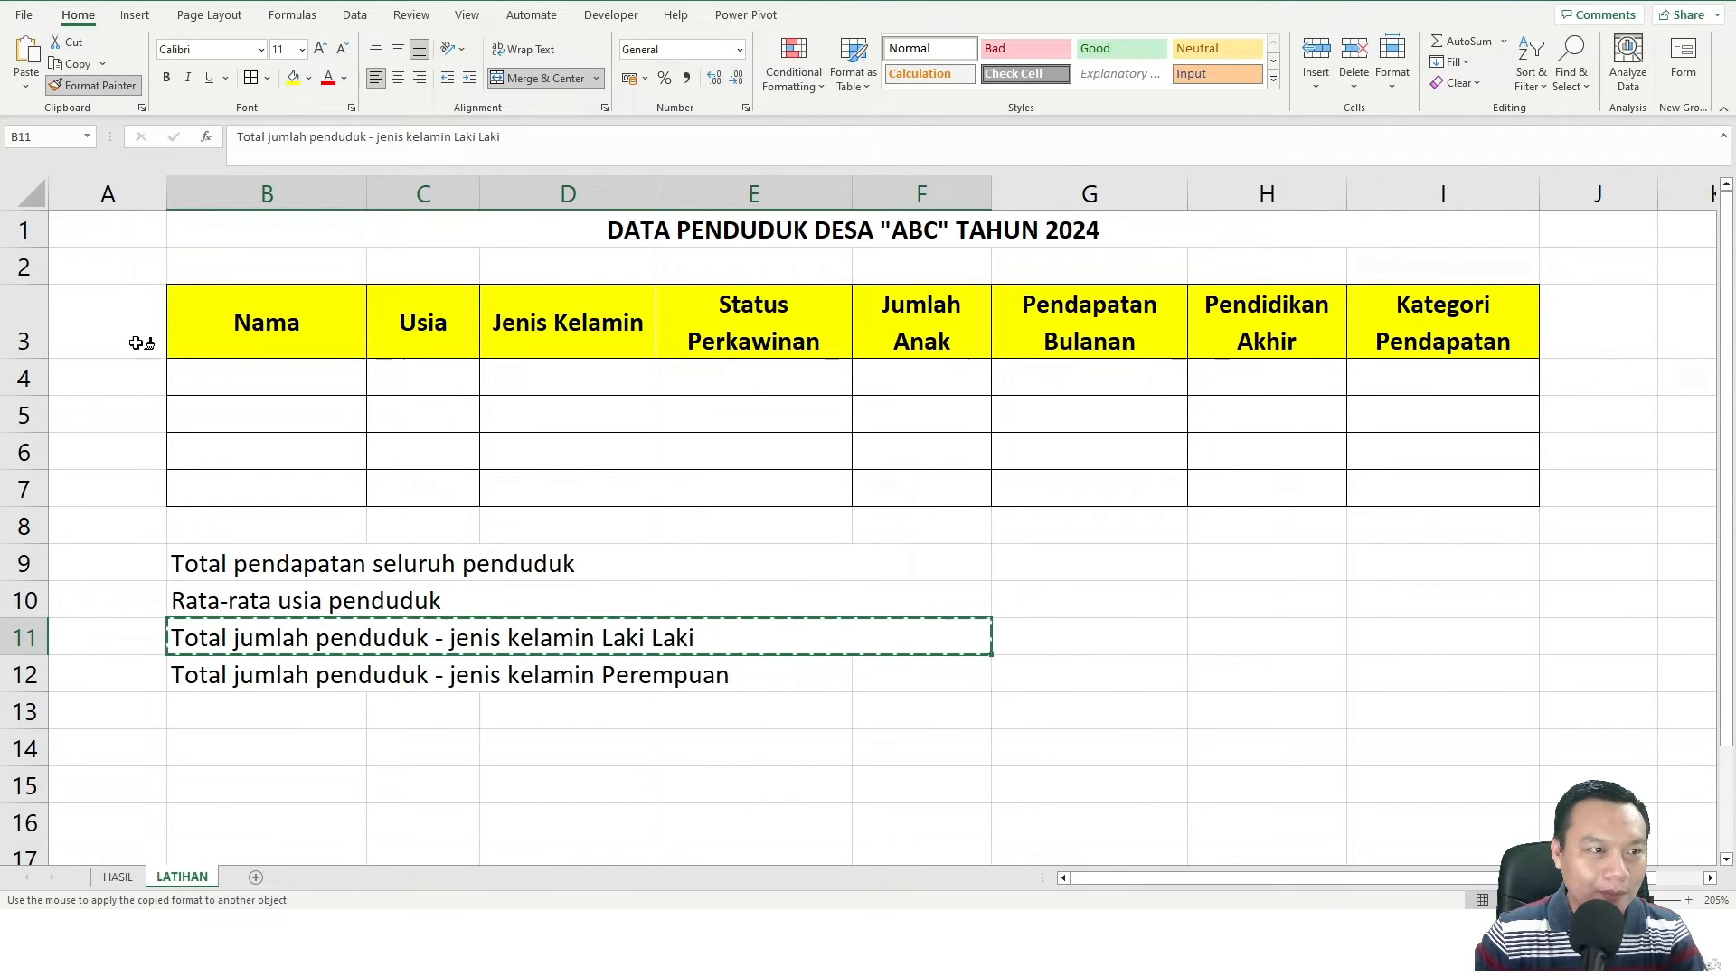
{"action": "left_click", "coordinate": [208, 674]}
{"action": "left_click", "coordinate": [642, 834]}
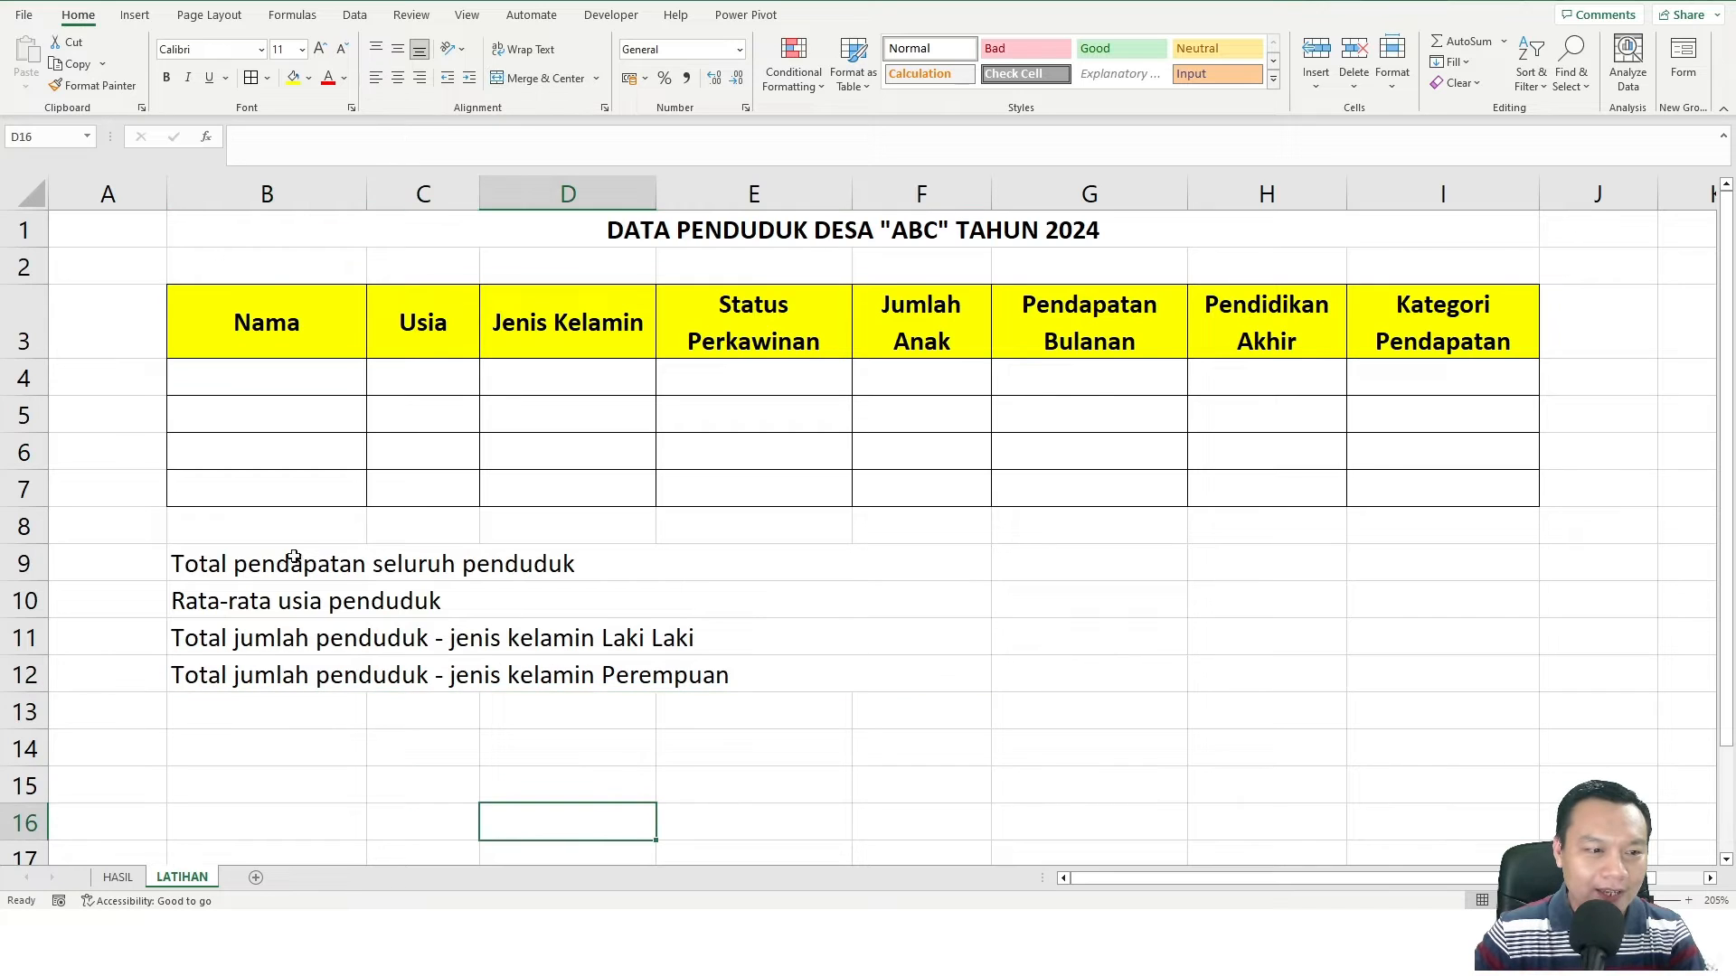
Add all borders to the summary block B9:G12 and compare it with the sample in Word
{"action": "left_click_drag", "start_coordinate": [239, 560], "coordinate": [1037, 670]}
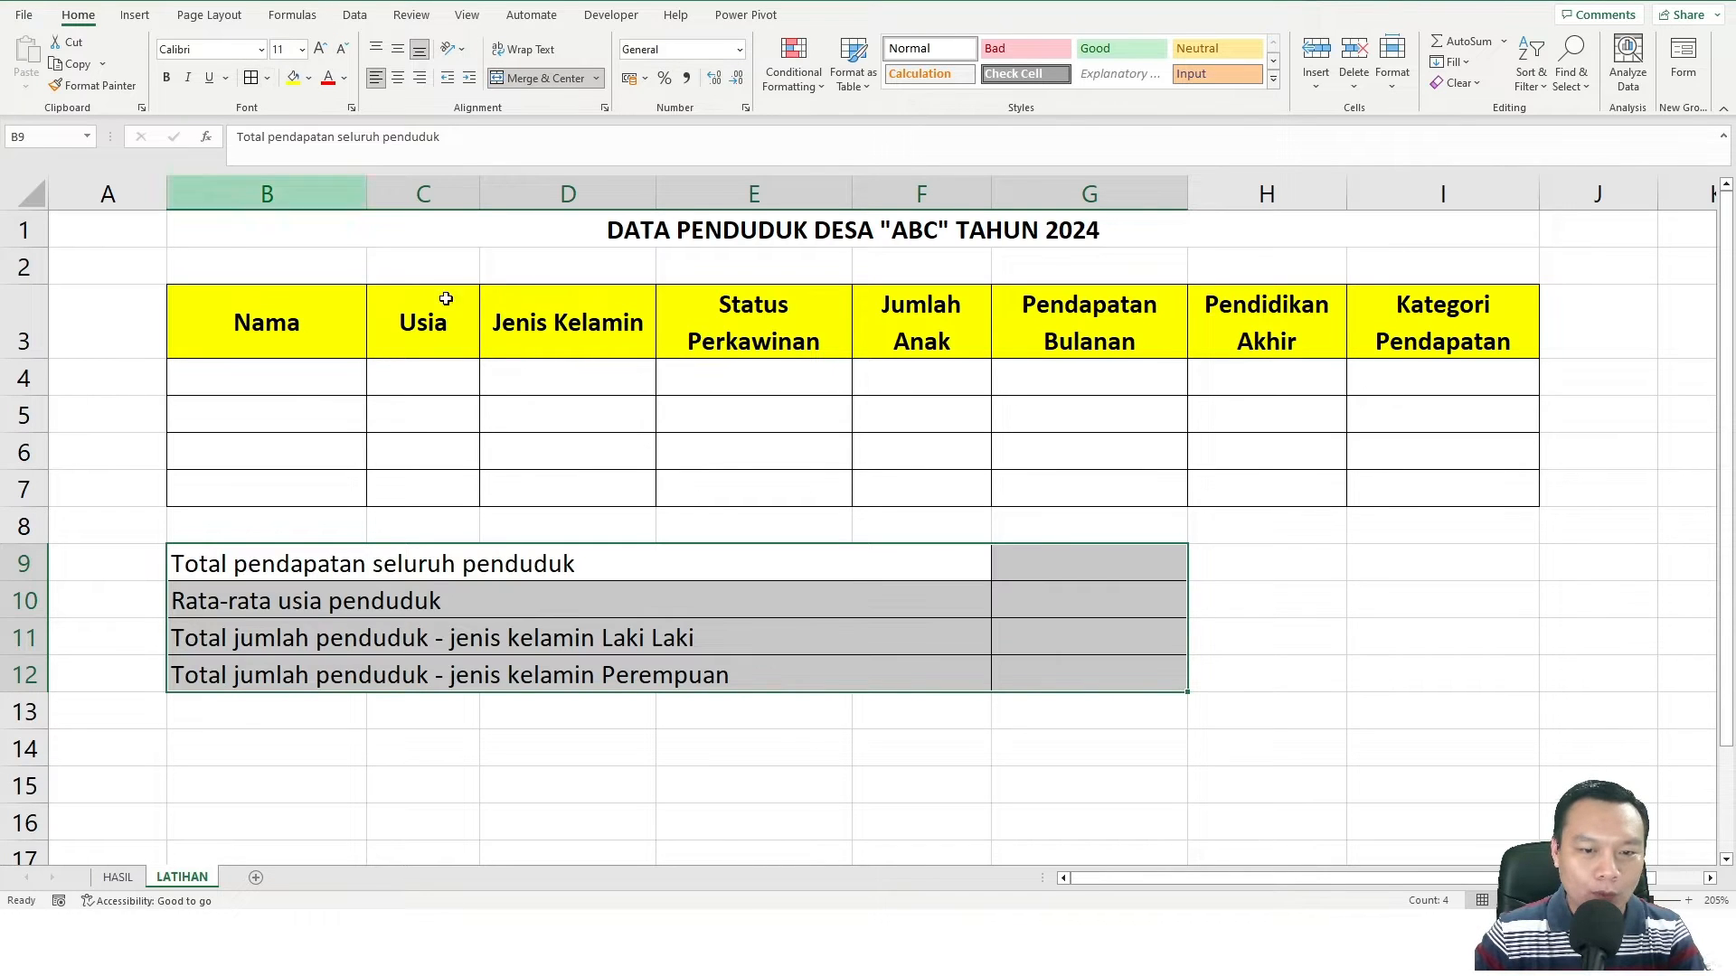
{"action": "left_click", "coordinate": [972, 604]}
{"action": "left_click", "coordinate": [1162, 609]}
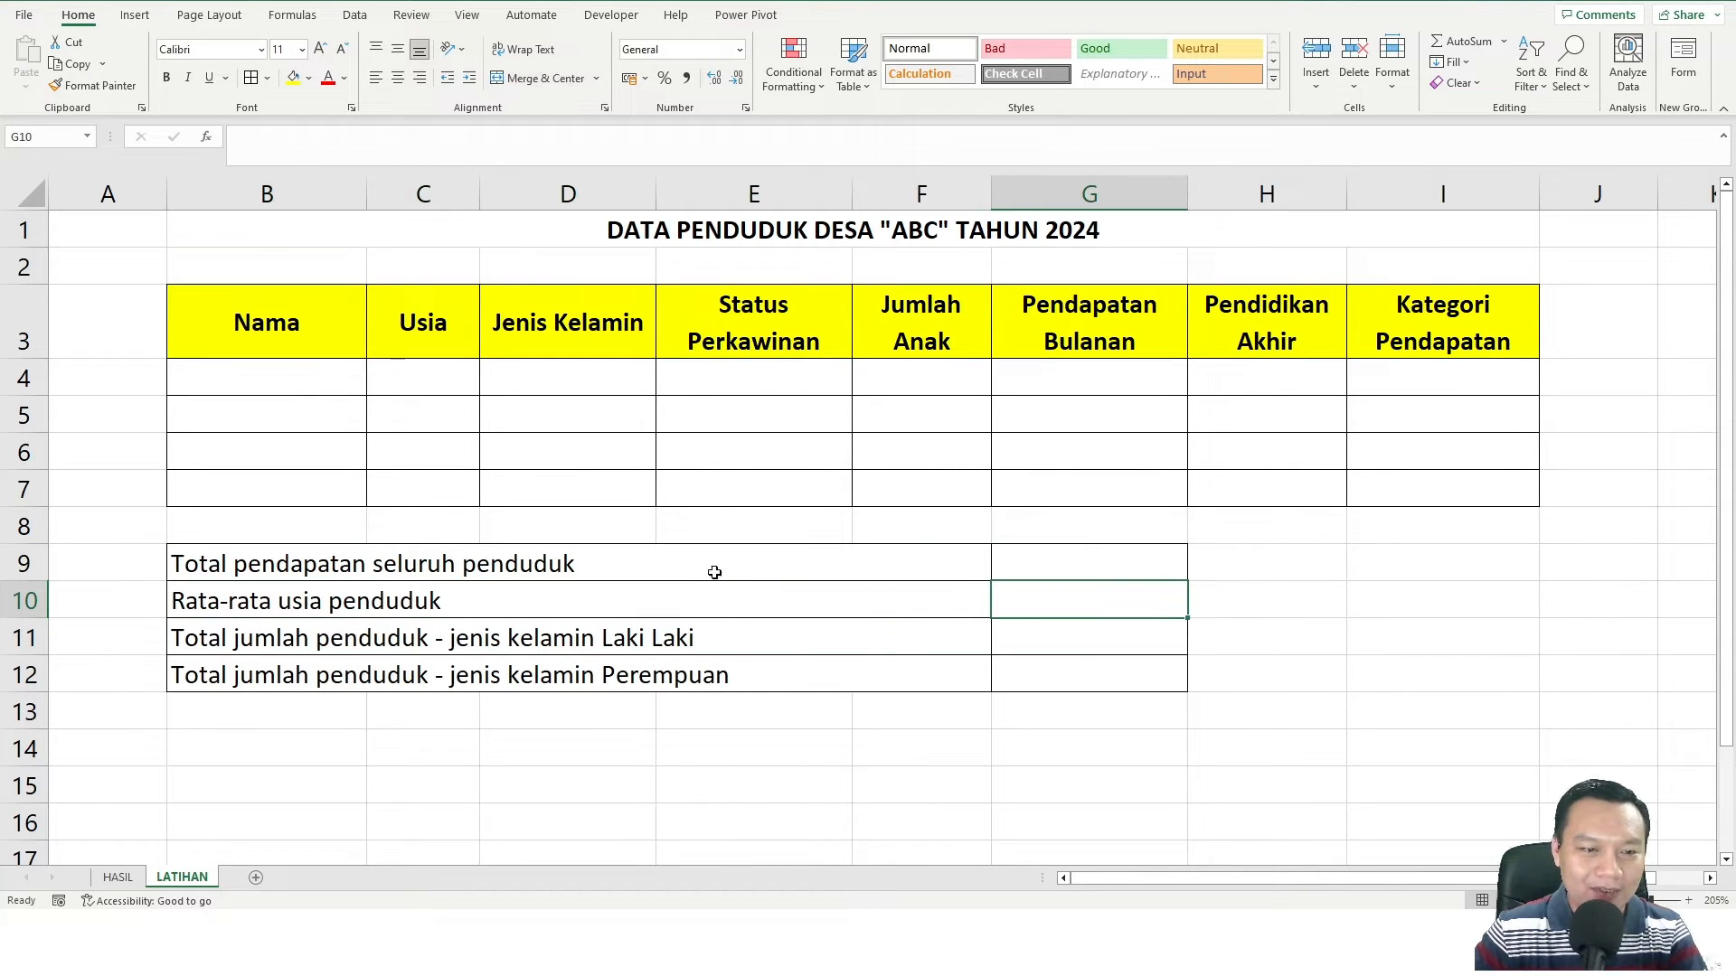
{"action": "left_click", "coordinate": [1148, 629]}
{"action": "key", "text": "alt+Tab"}
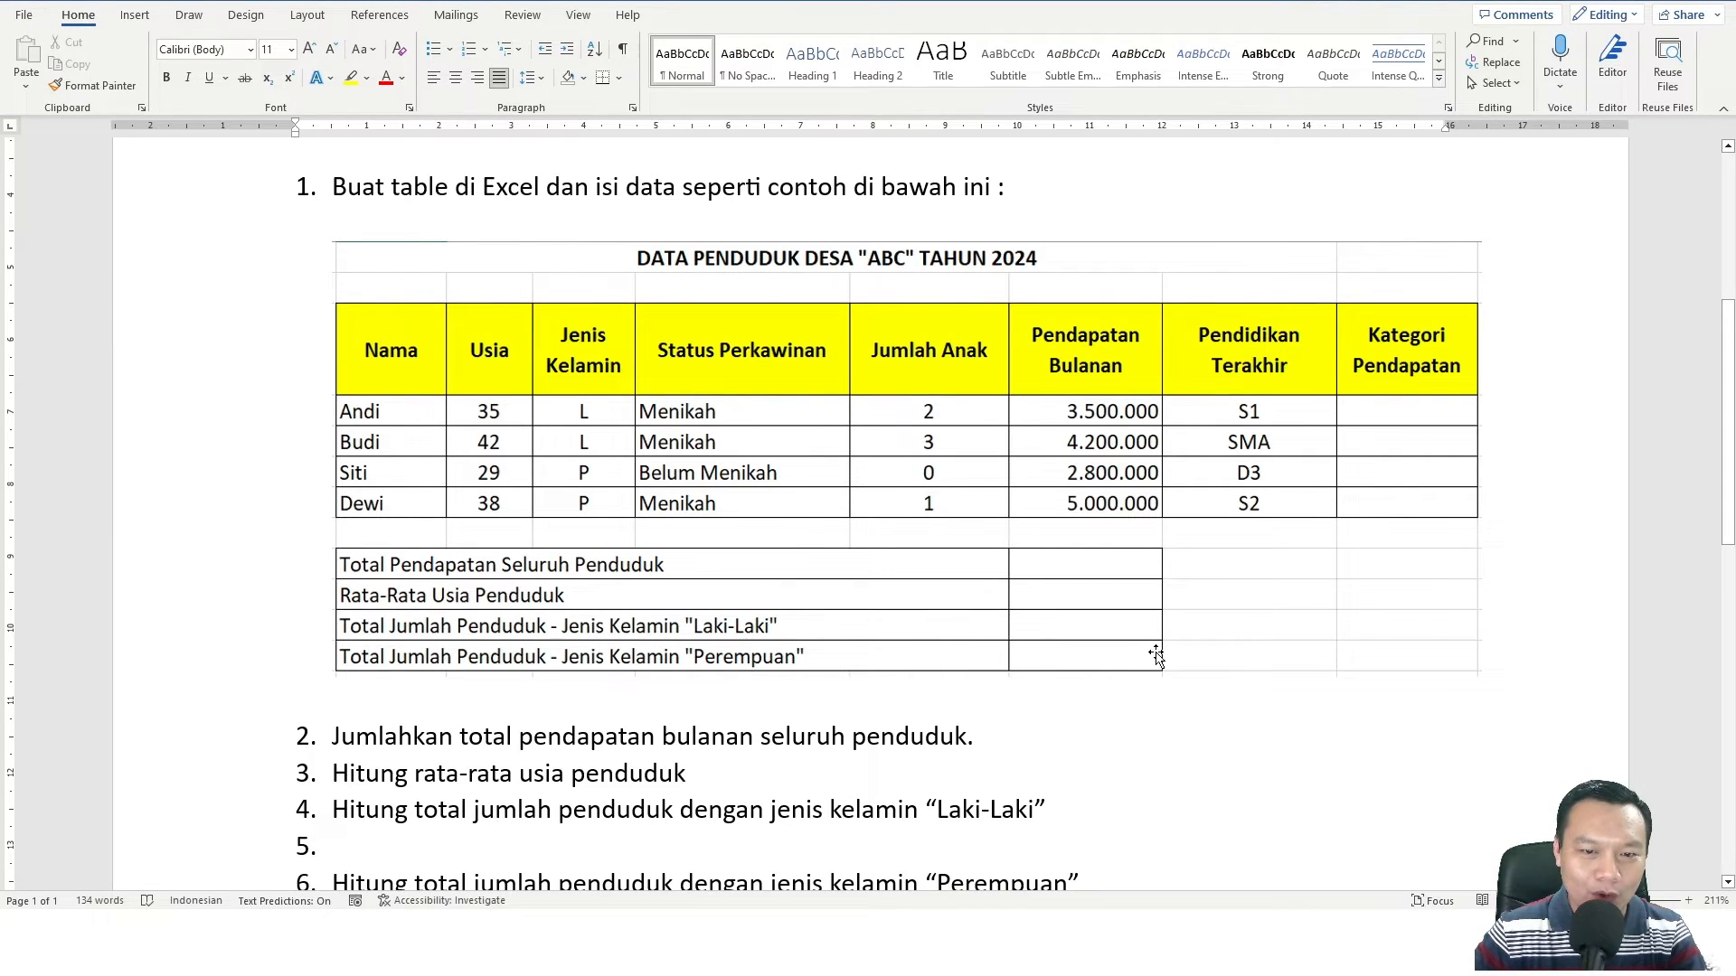
{"action": "key", "text": "alt+Tab"}
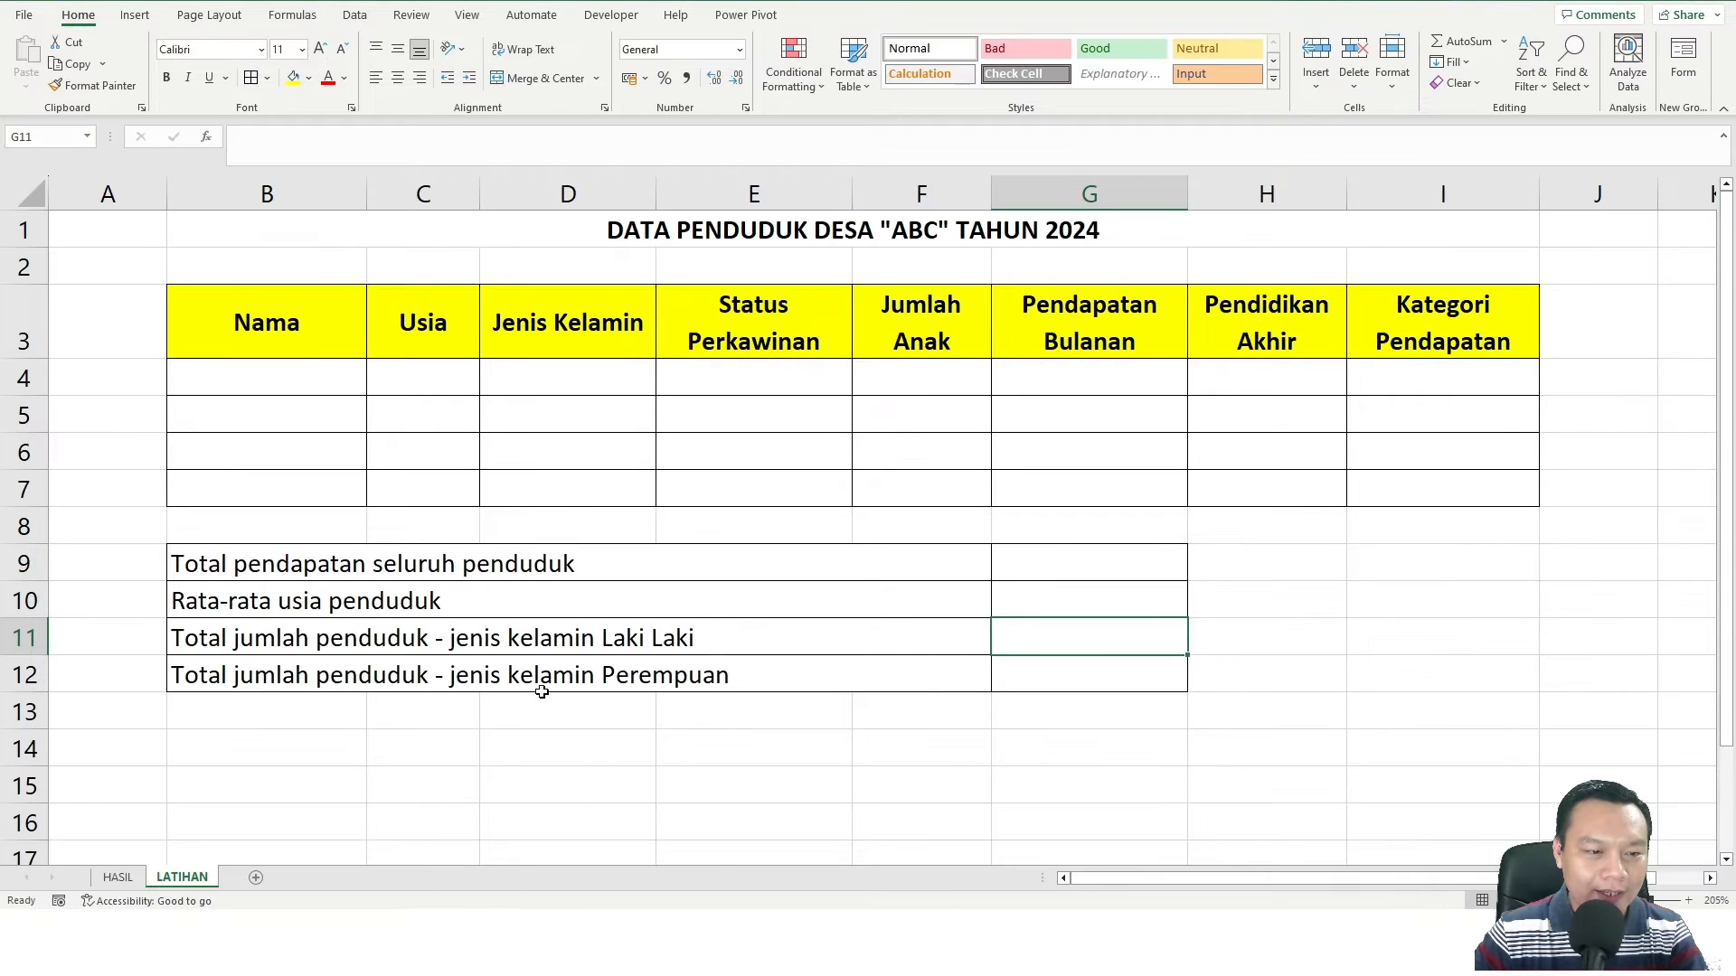
{"action": "left_click", "coordinate": [573, 741]}
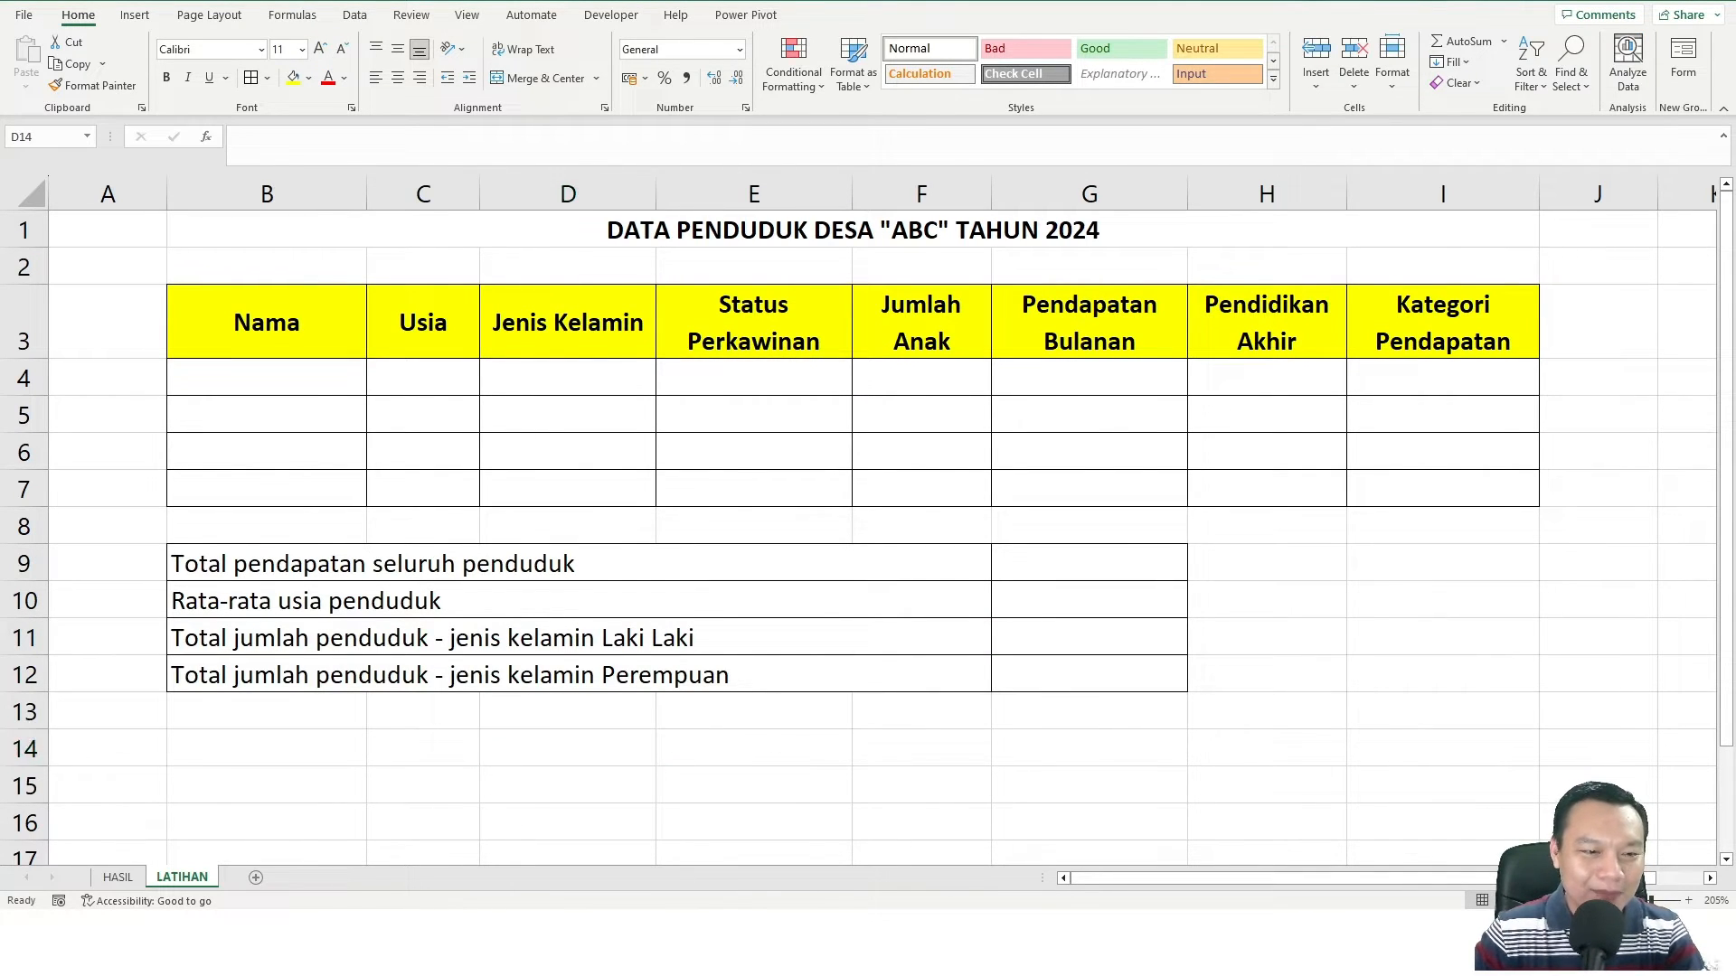
Check the sample records and tasks in Word, and in Excel paste the four residents' records into the table body starting at B4
{"action": "key", "text": "alt+Tab"}
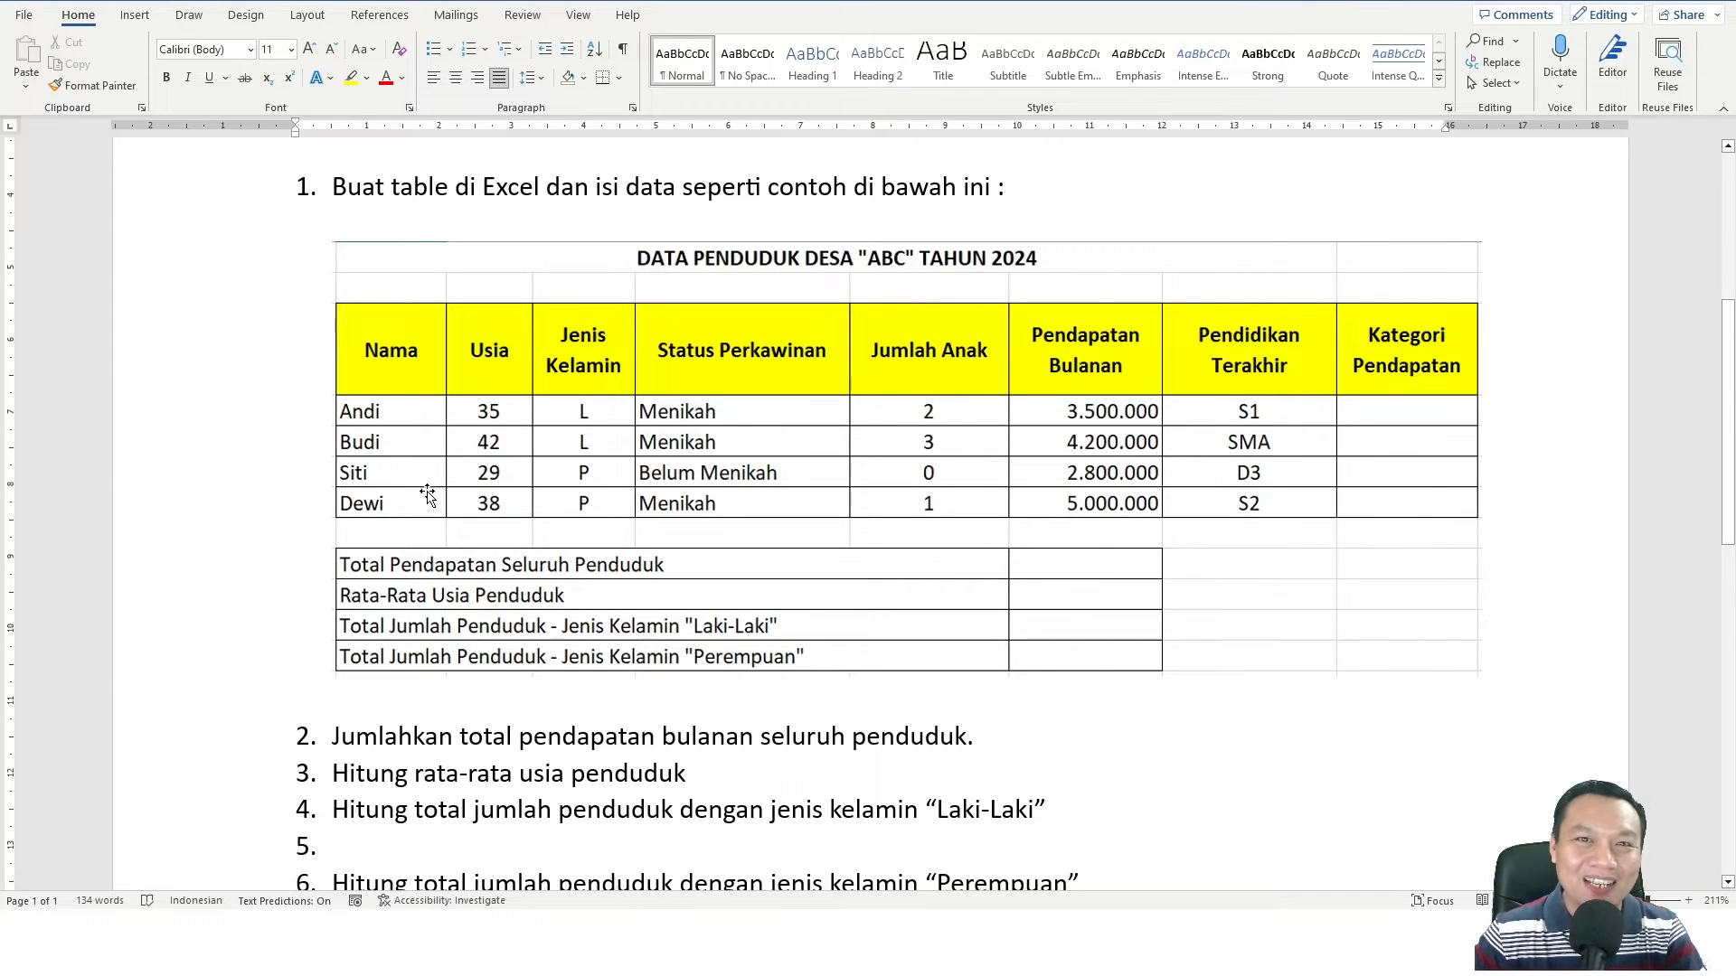
{"action": "scroll", "coordinate": [534, 489], "scroll_direction": "down", "scroll_amount": 4}
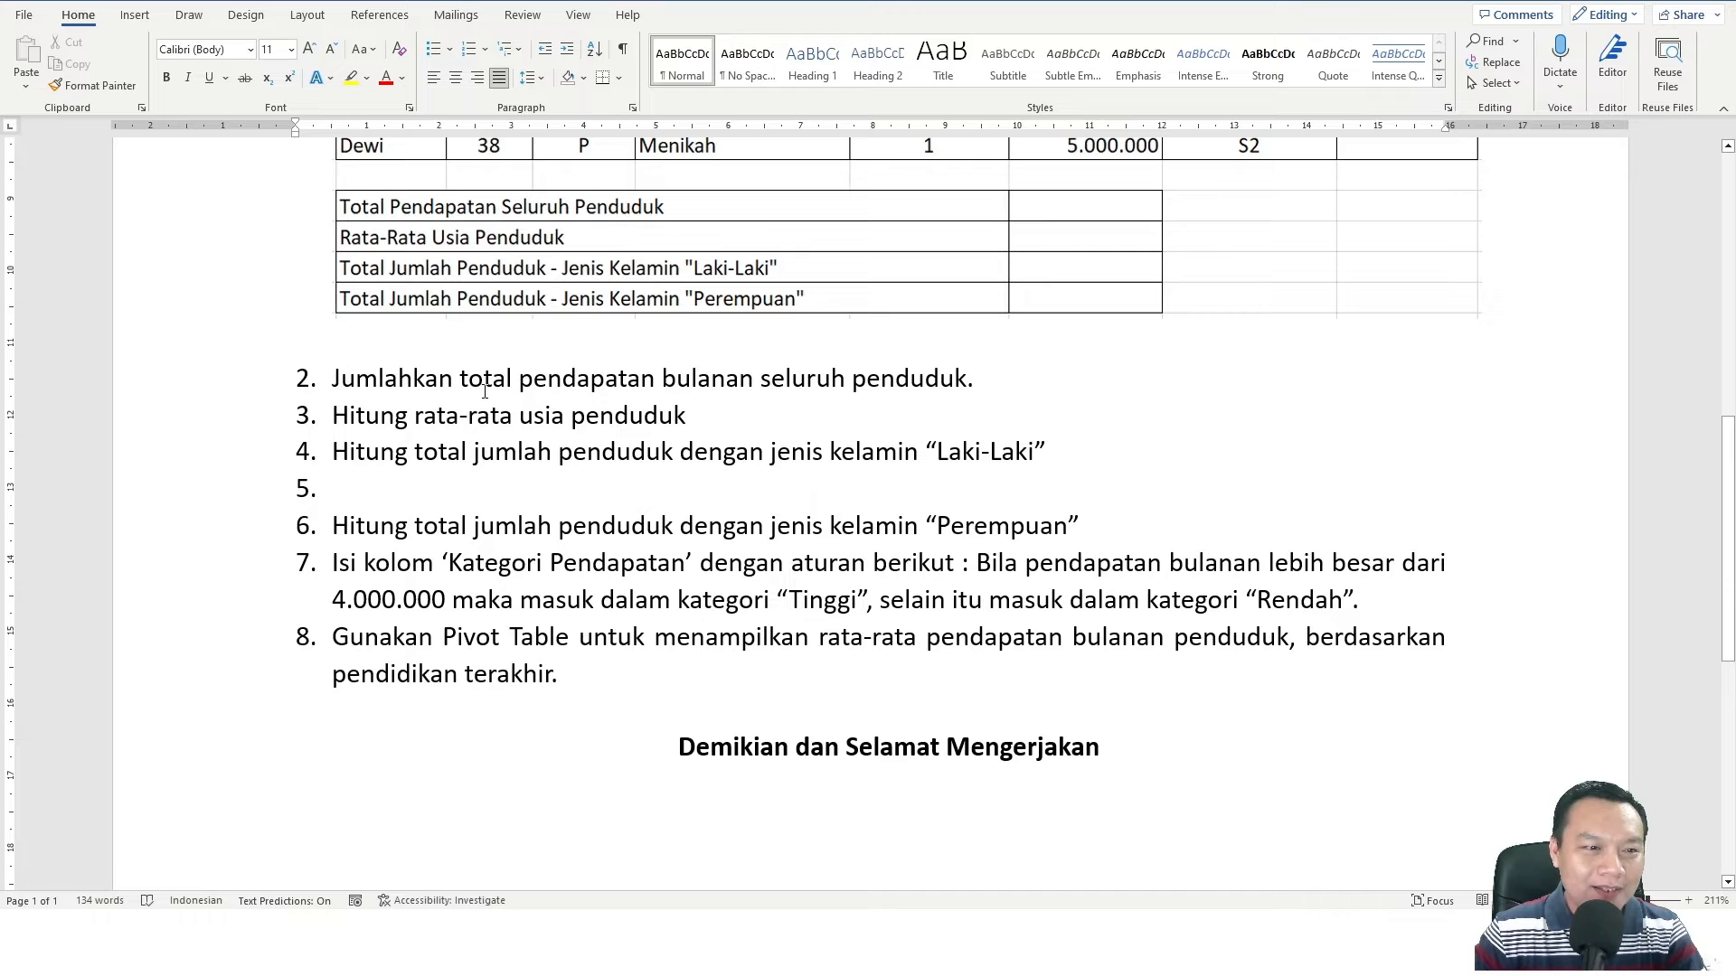
{"action": "scroll", "coordinate": [874, 467], "scroll_direction": "up", "scroll_amount": 2}
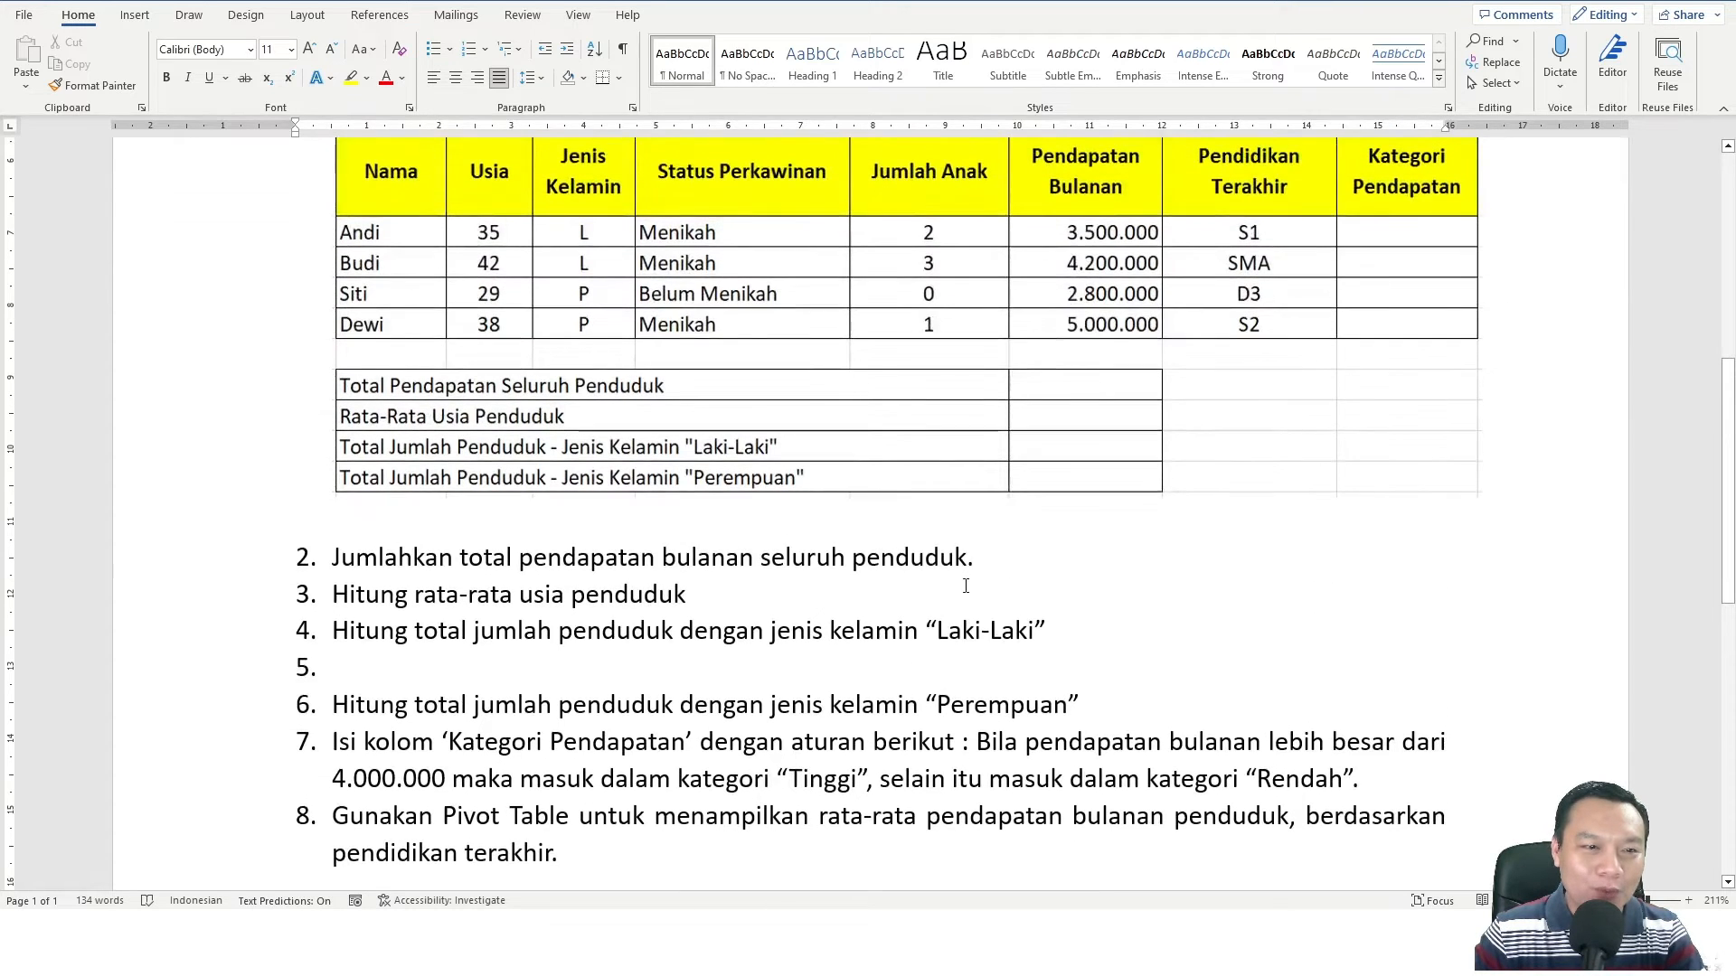
{"action": "key", "text": "alt+Tab"}
{"action": "left_click", "coordinate": [703, 659]}
{"action": "left_click", "coordinate": [1015, 561]}
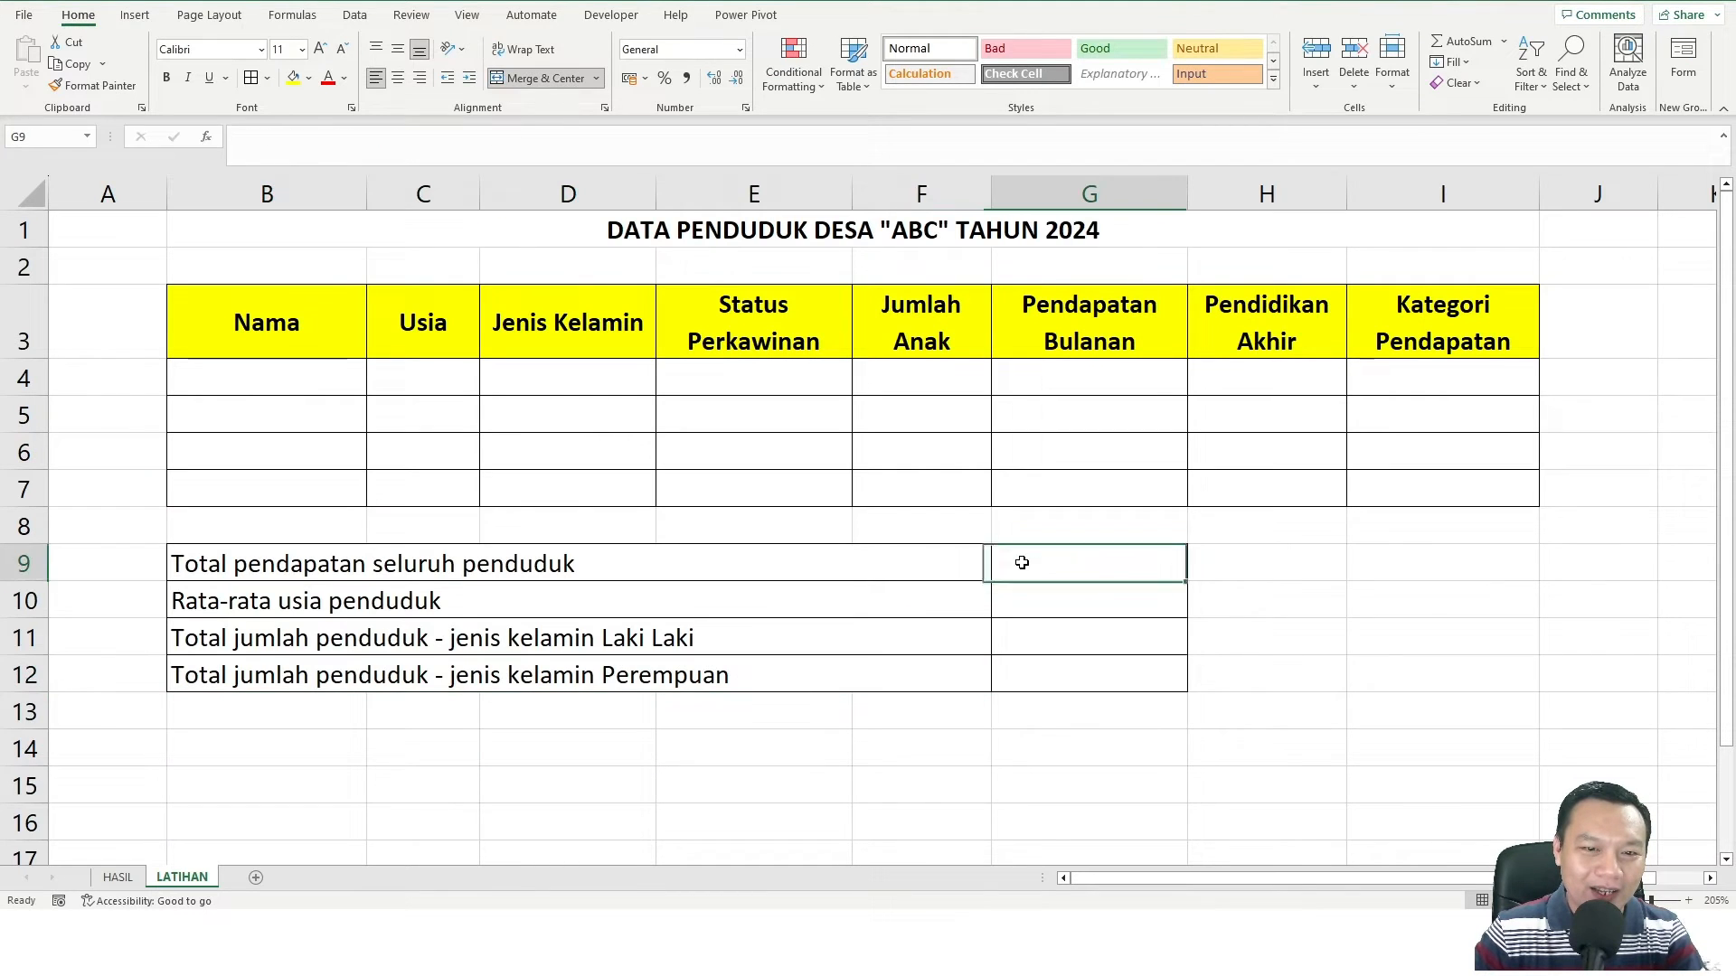
{"action": "left_click_drag", "start_coordinate": [325, 382], "coordinate": [1341, 488]}
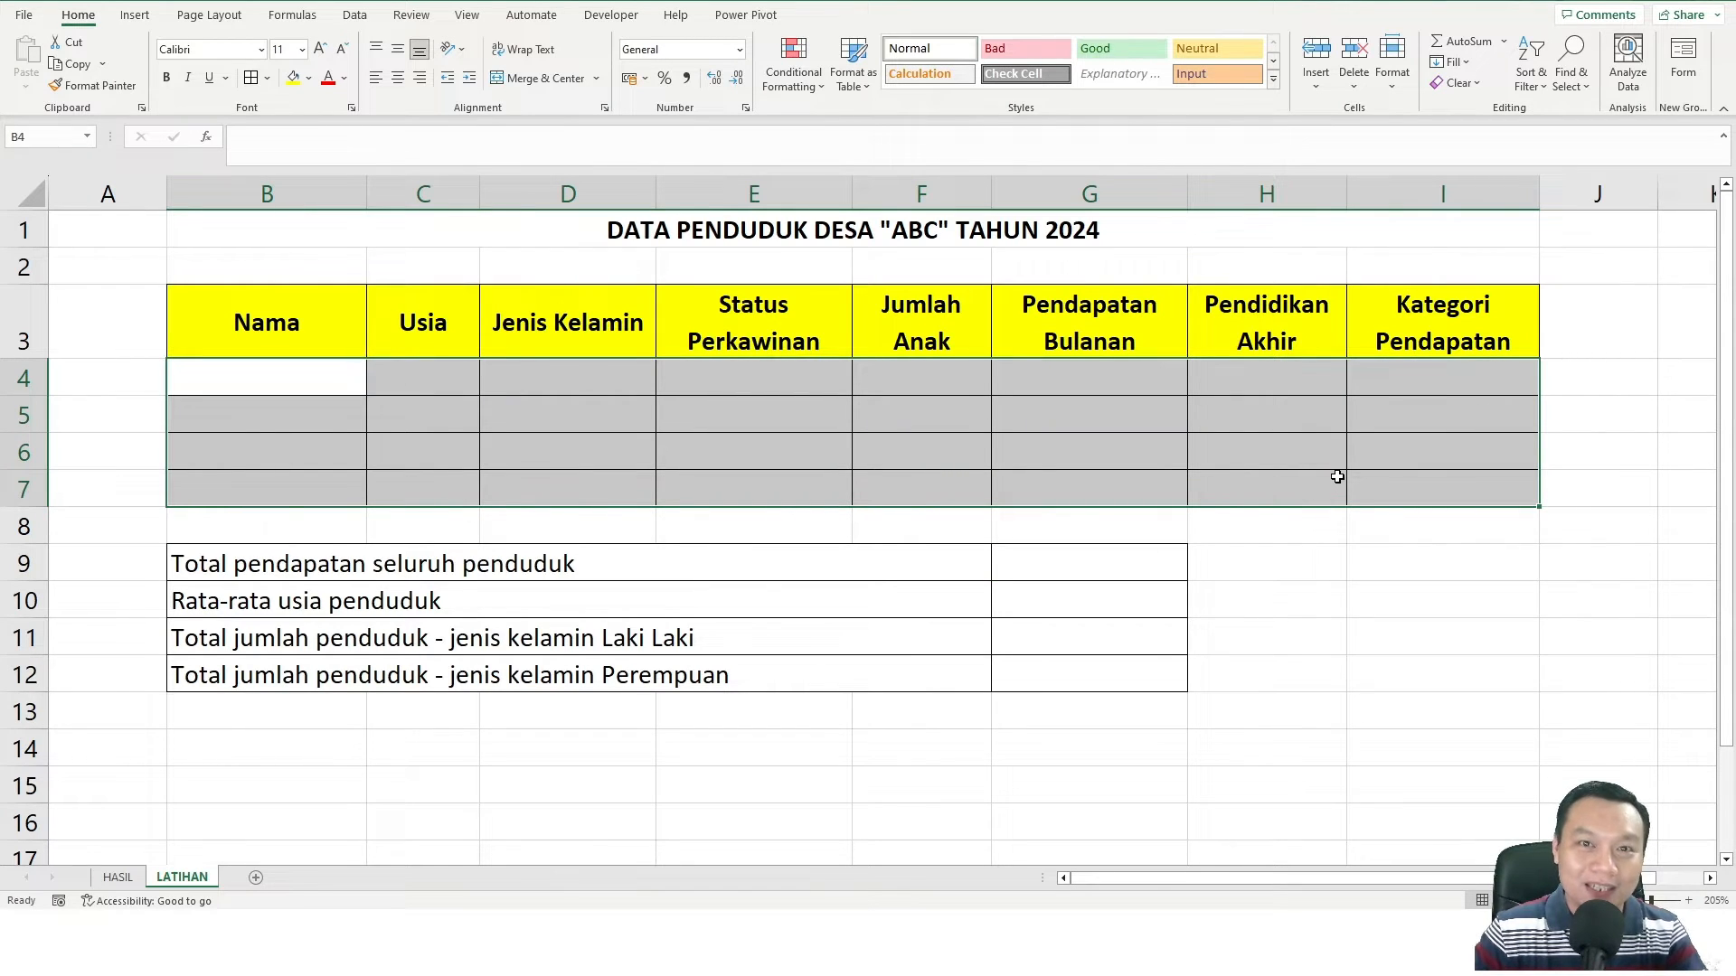
{"action": "key", "text": "ctrl+v"}
{"action": "left_click", "coordinate": [407, 538]}
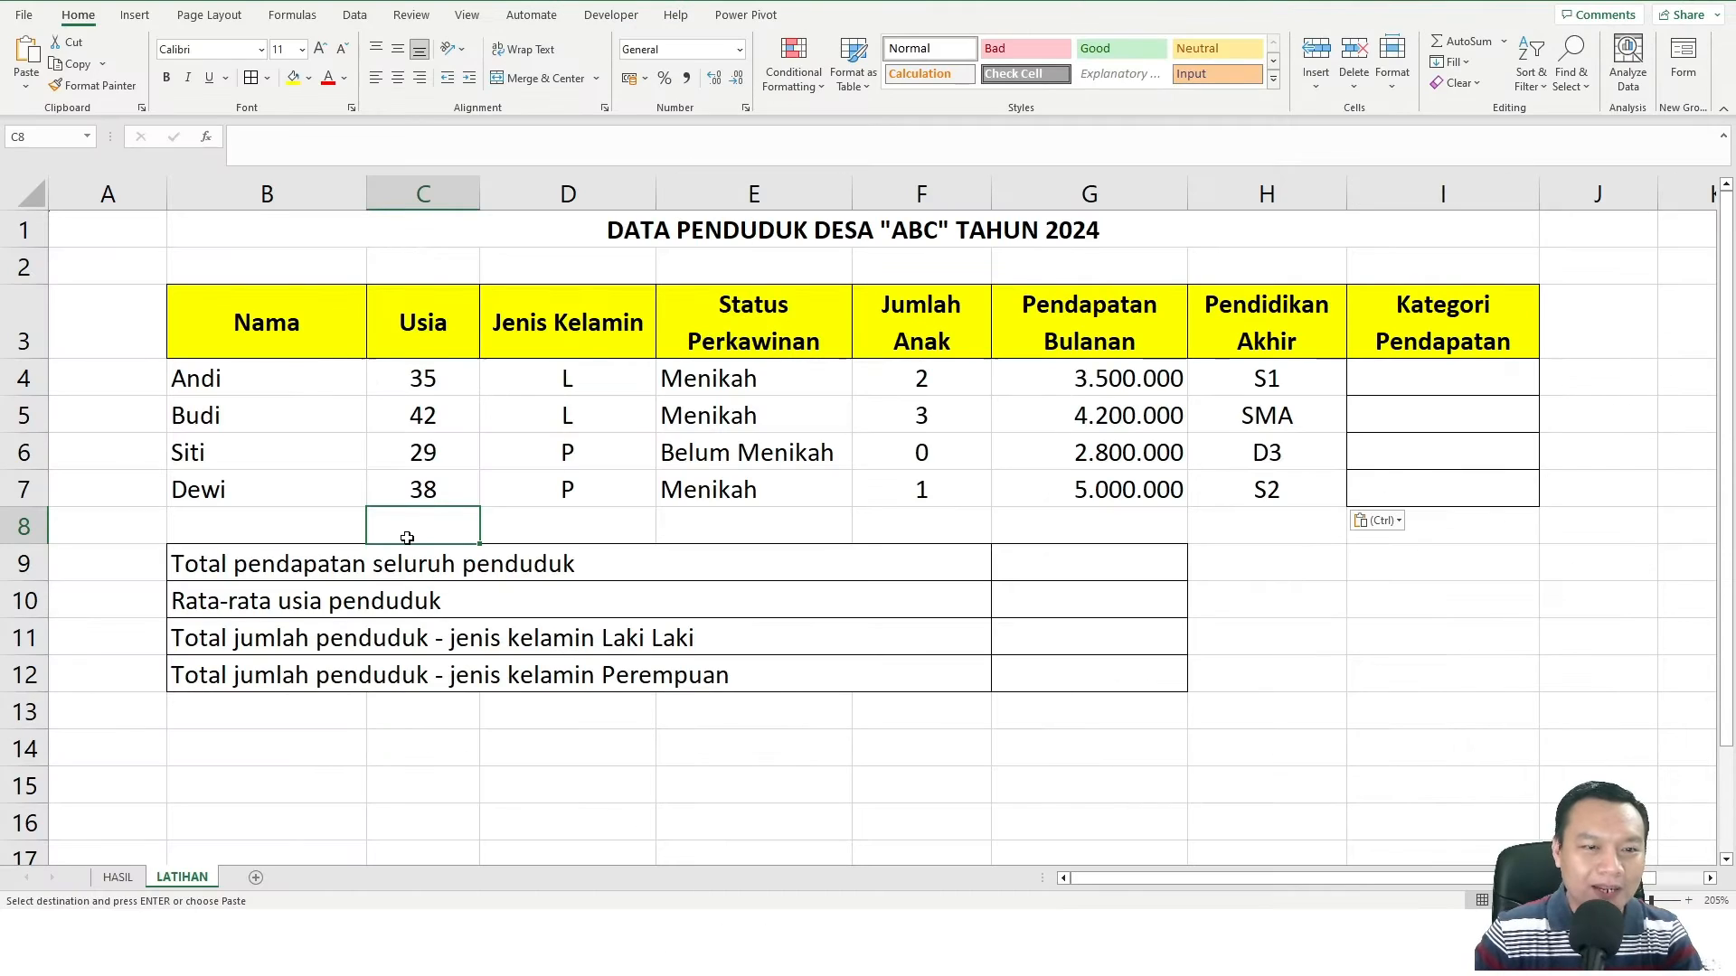
{"action": "left_click", "coordinate": [328, 452]}
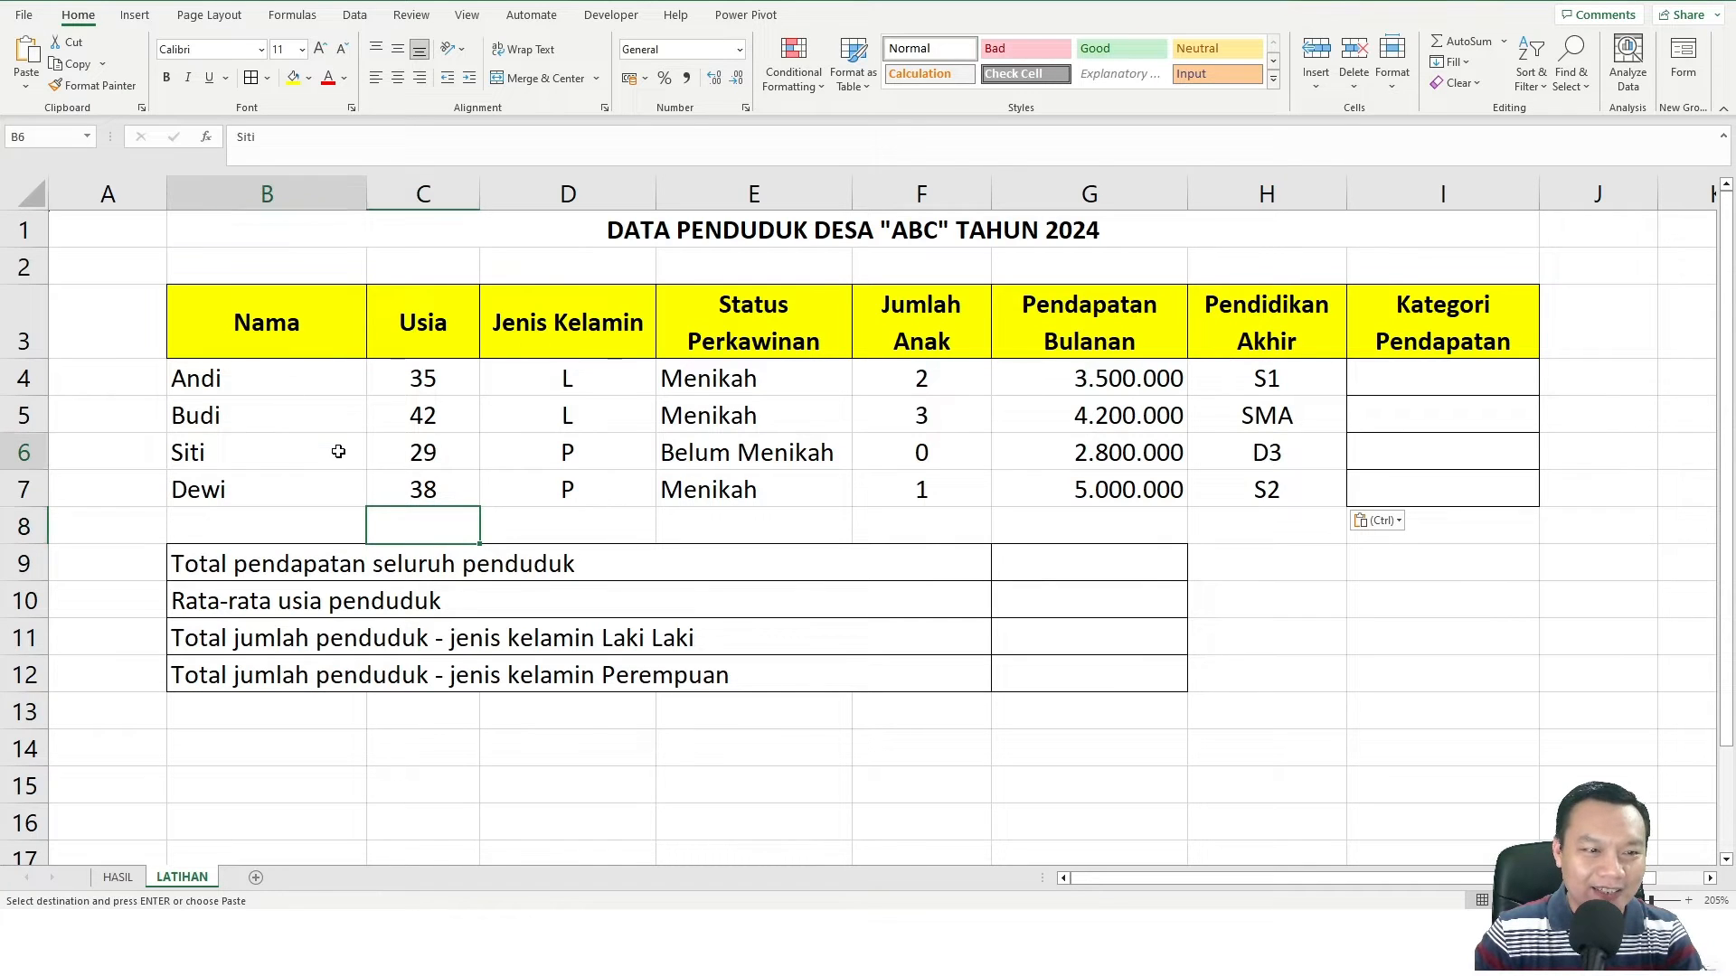
Reapply all borders to the population table B3:I7, including the pasted records
{"action": "left_click_drag", "start_coordinate": [224, 341], "coordinate": [1315, 452]}
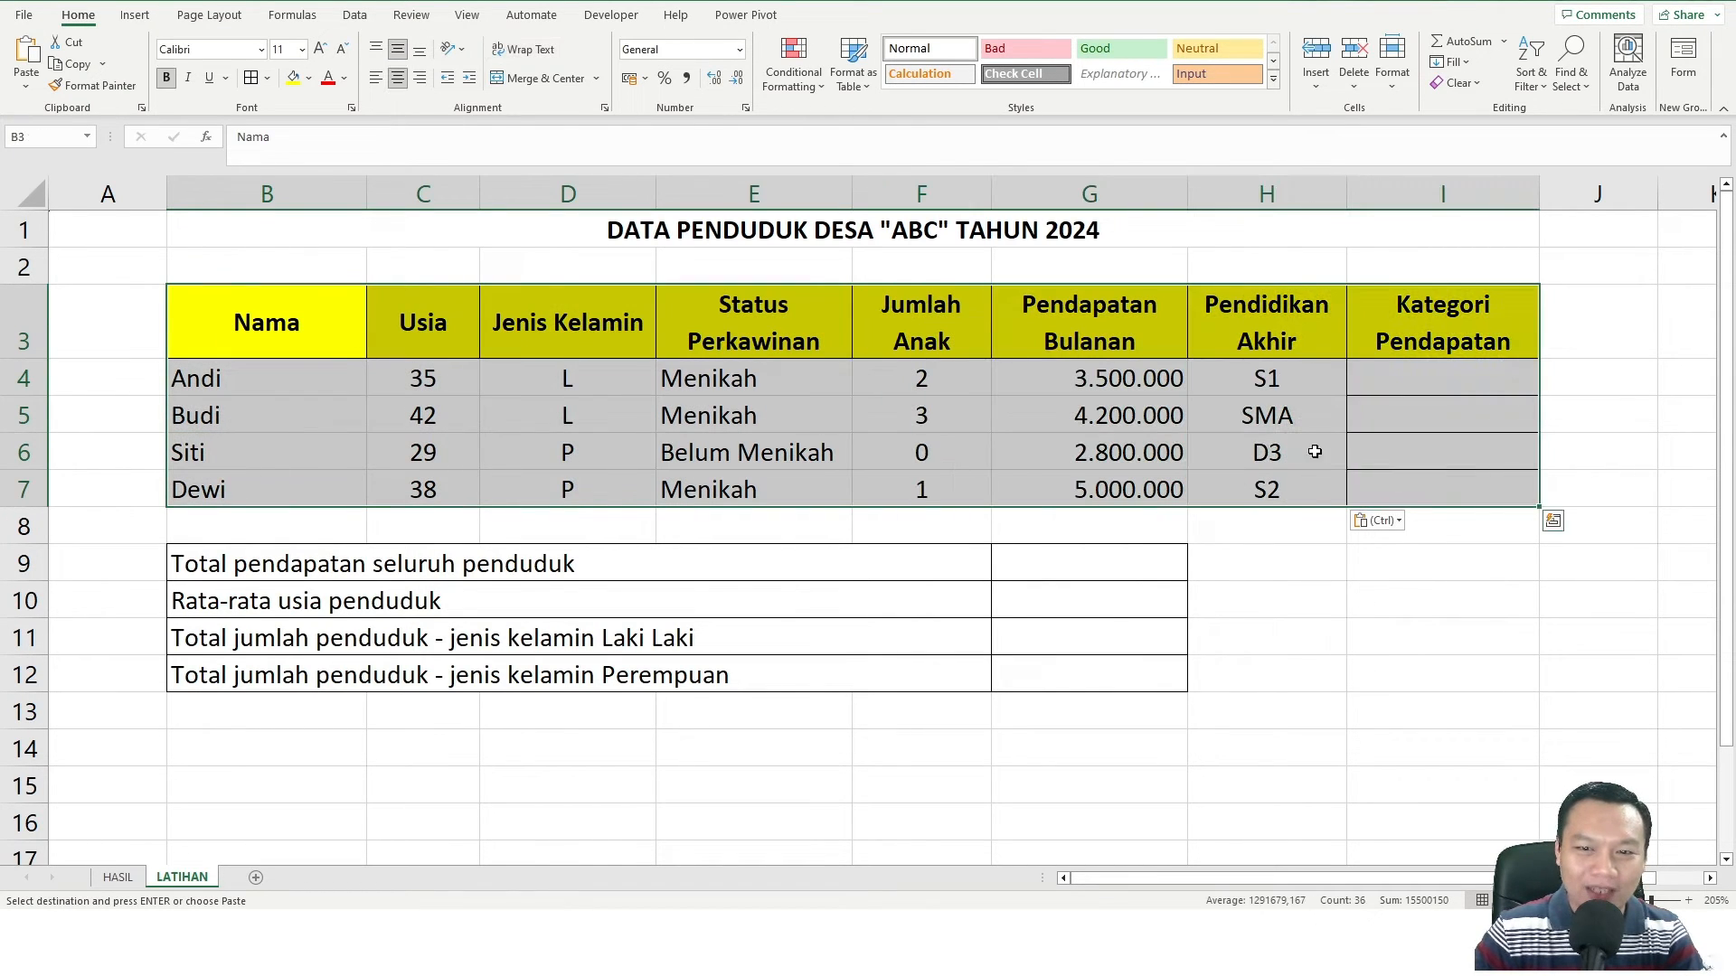
{"action": "left_click", "coordinate": [250, 78]}
{"action": "left_click", "coordinate": [414, 389]}
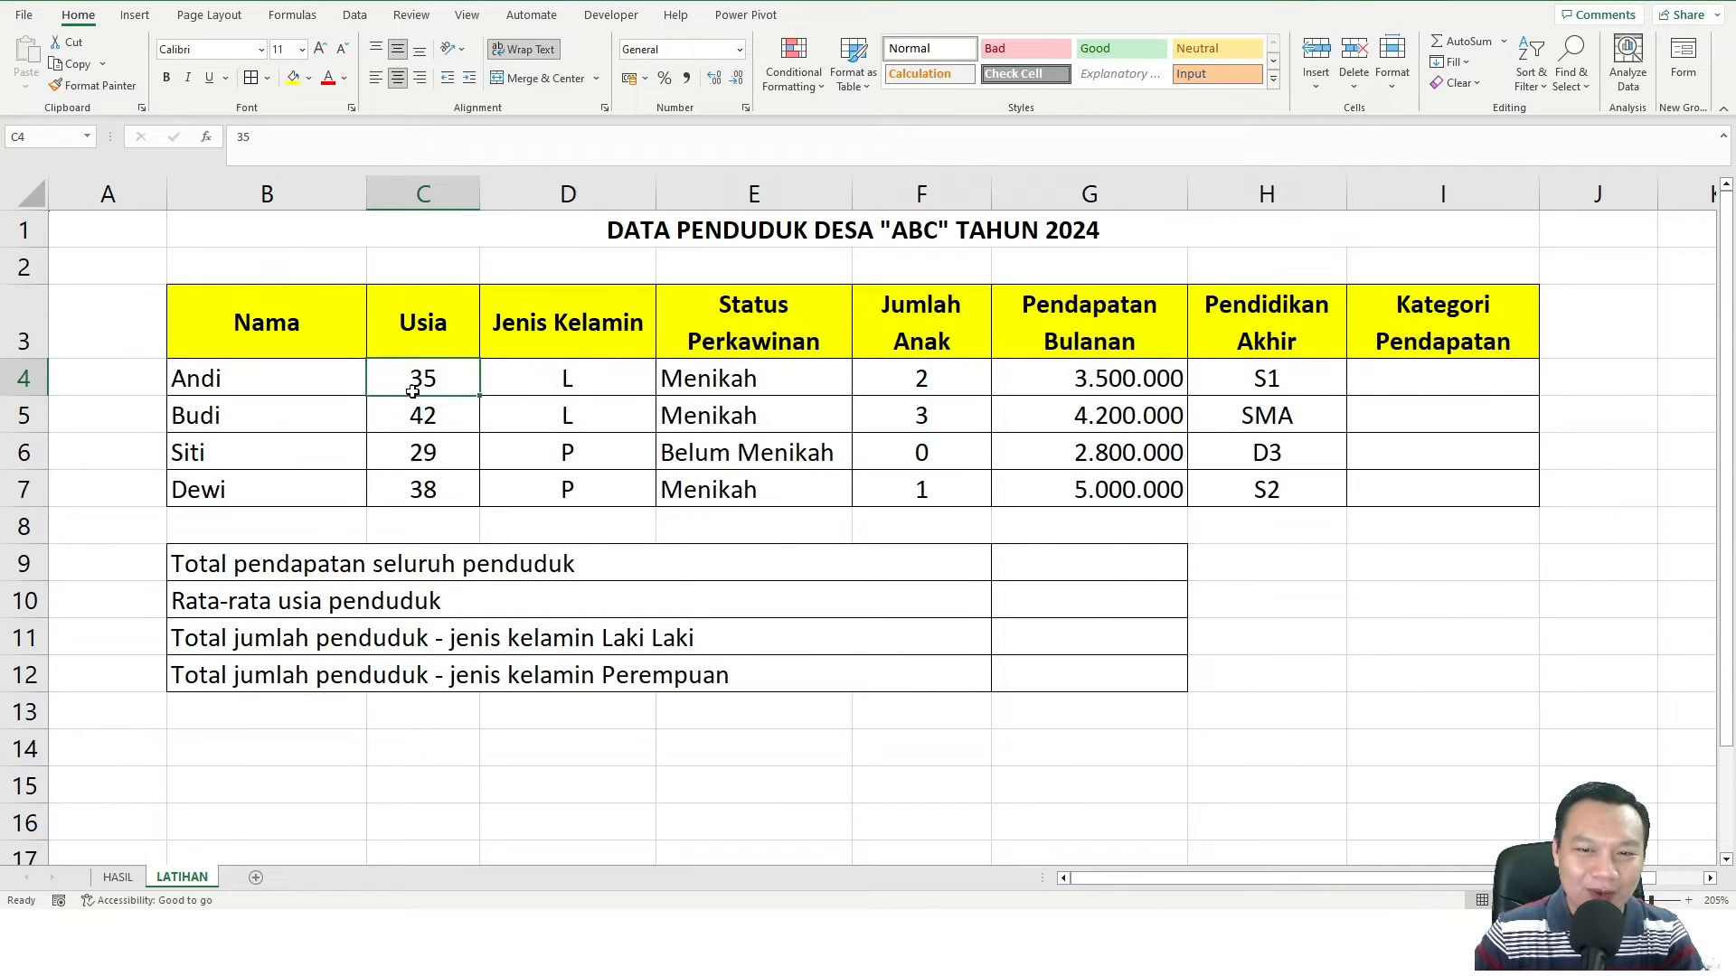
{"action": "left_click", "coordinate": [903, 522]}
{"action": "left_click", "coordinate": [244, 568]}
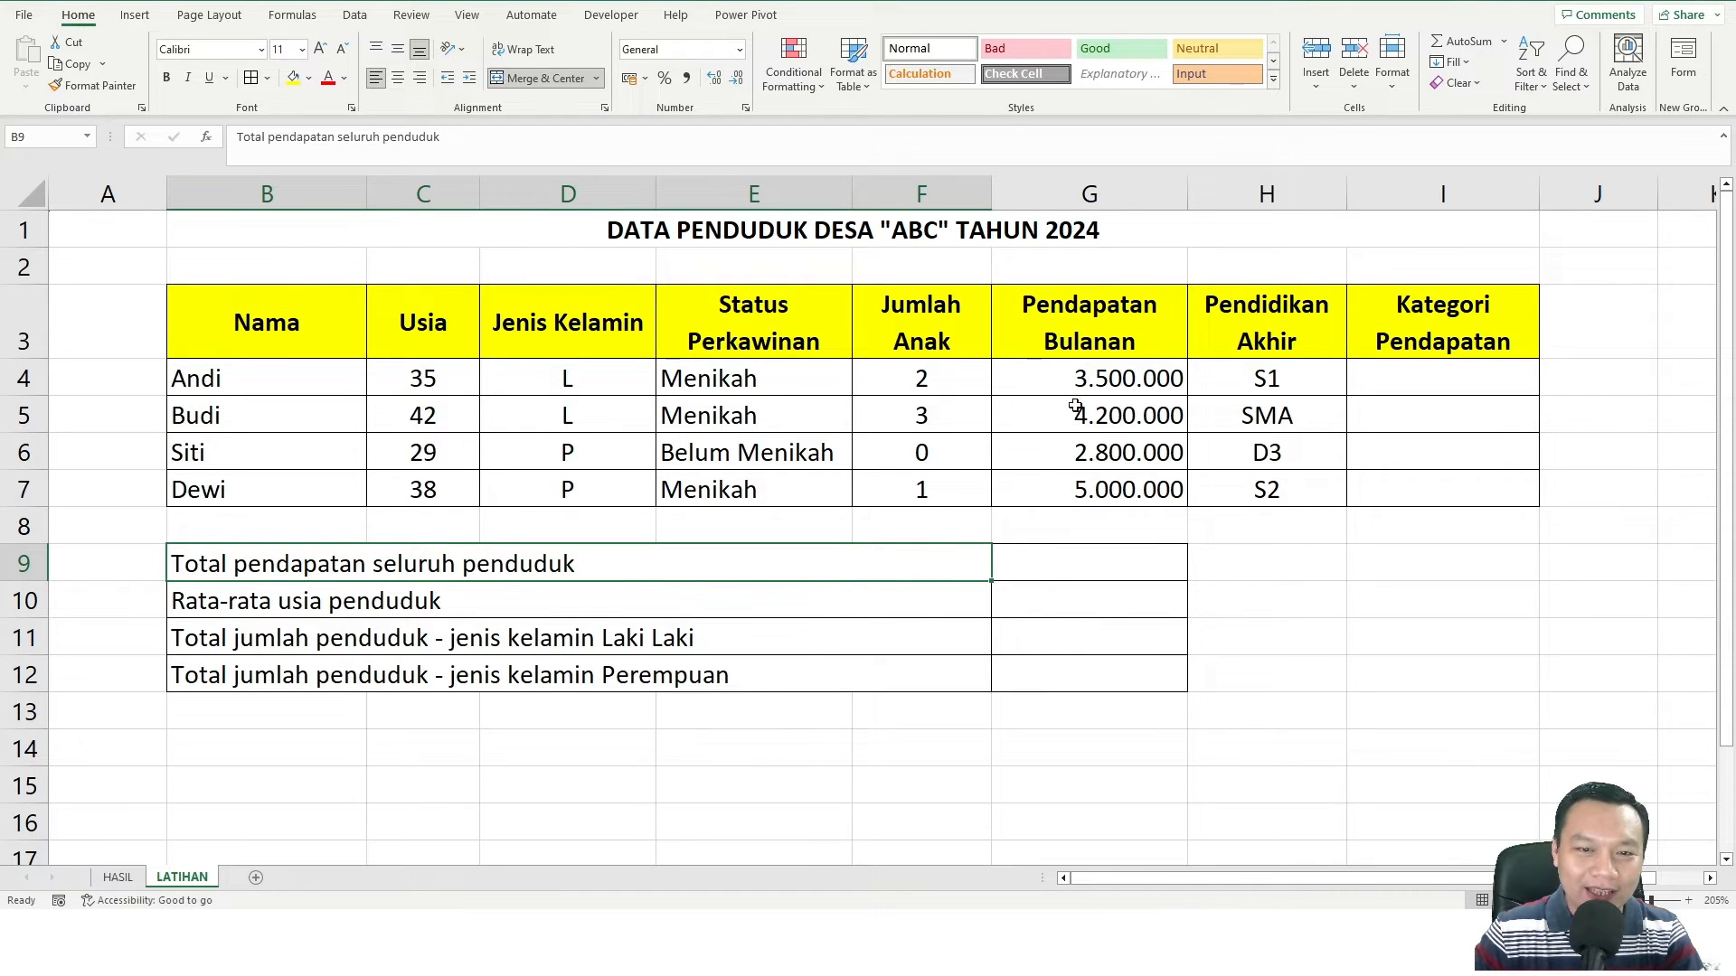
{"action": "mouse_move", "coordinate": [1093, 371]}
{"action": "left_mouse_down"}
{"action": "mouse_move", "coordinate": [1106, 506]}
{"action": "mouse_move", "coordinate": [1093, 380]}
{"action": "left_mouse_up"}
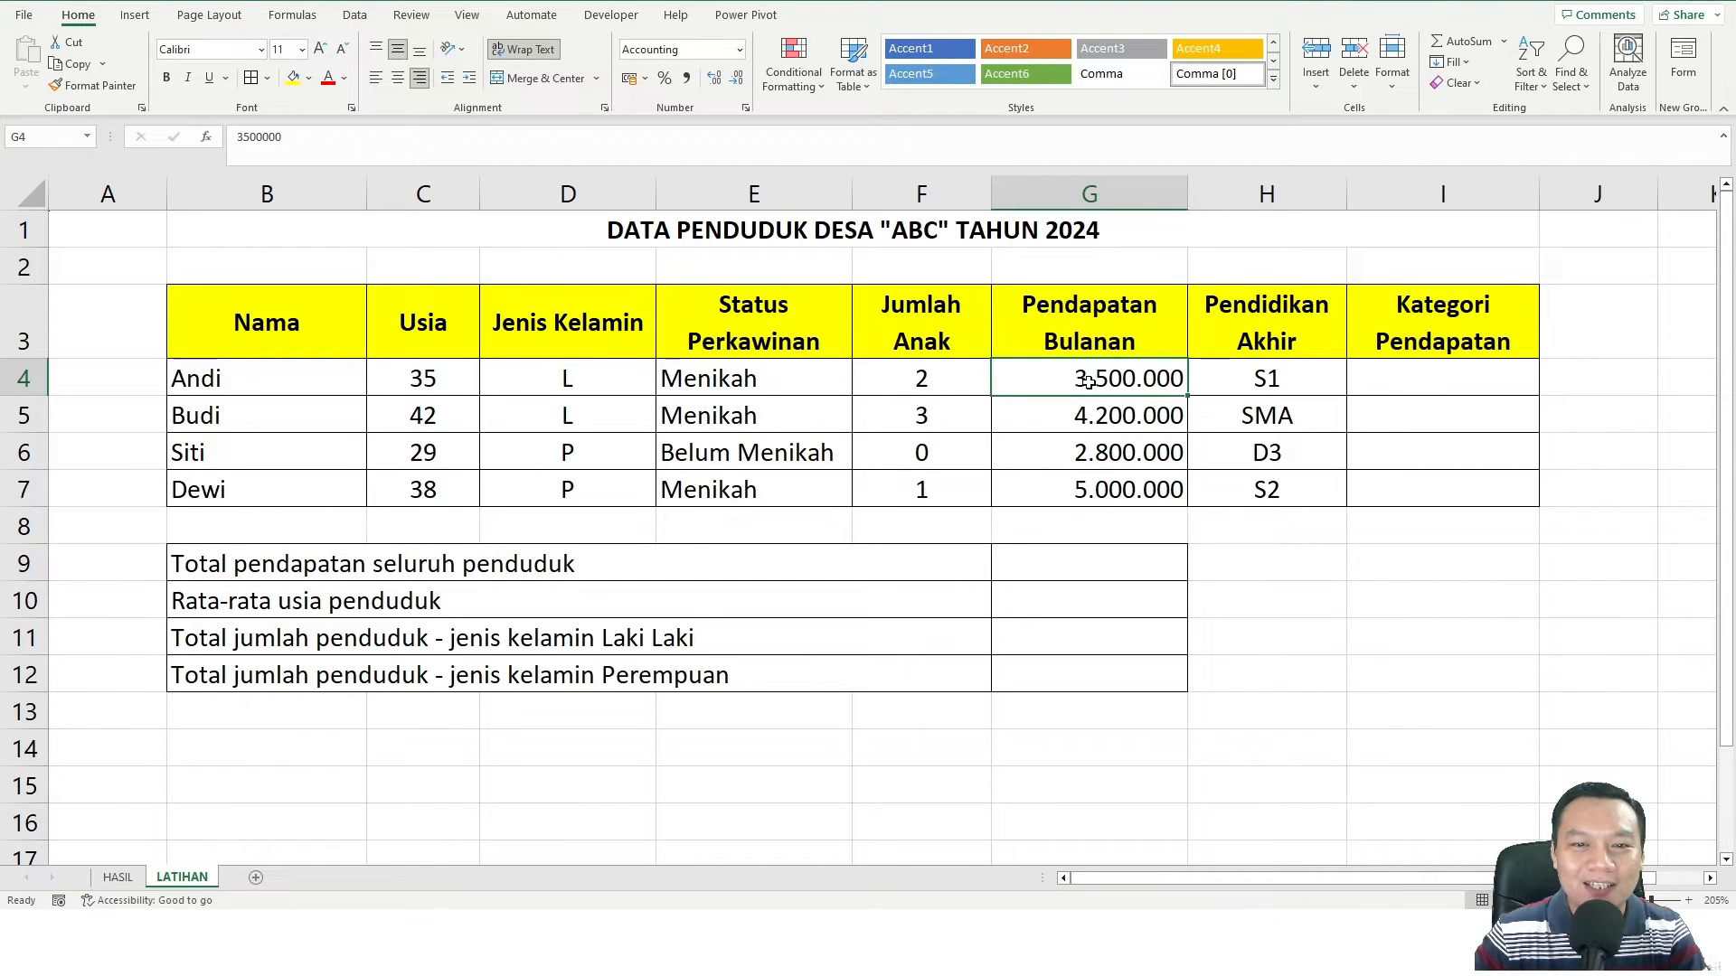
{"action": "key", "text": "ctrl+v"}
{"action": "left_click_drag", "start_coordinate": [302, 392], "coordinate": [302, 501]}
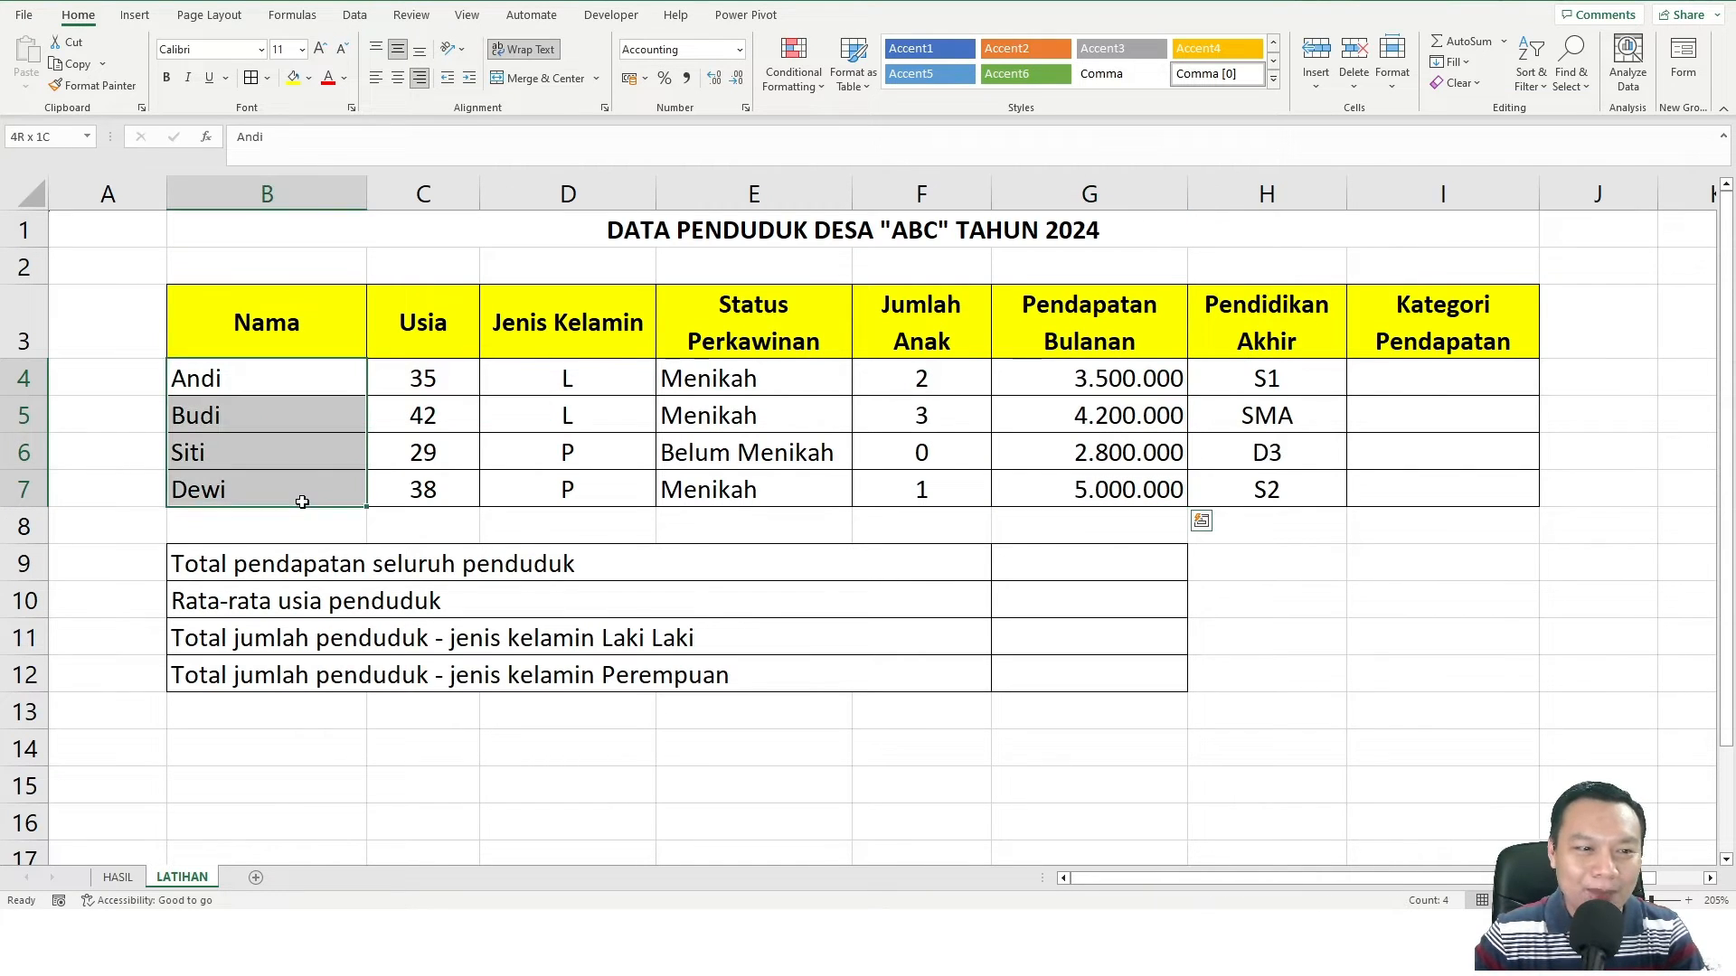
Calculate the total income in G9 with =SUM(G4:G7) and check it against the monthly income column
{"action": "left_click", "coordinate": [1111, 552]}
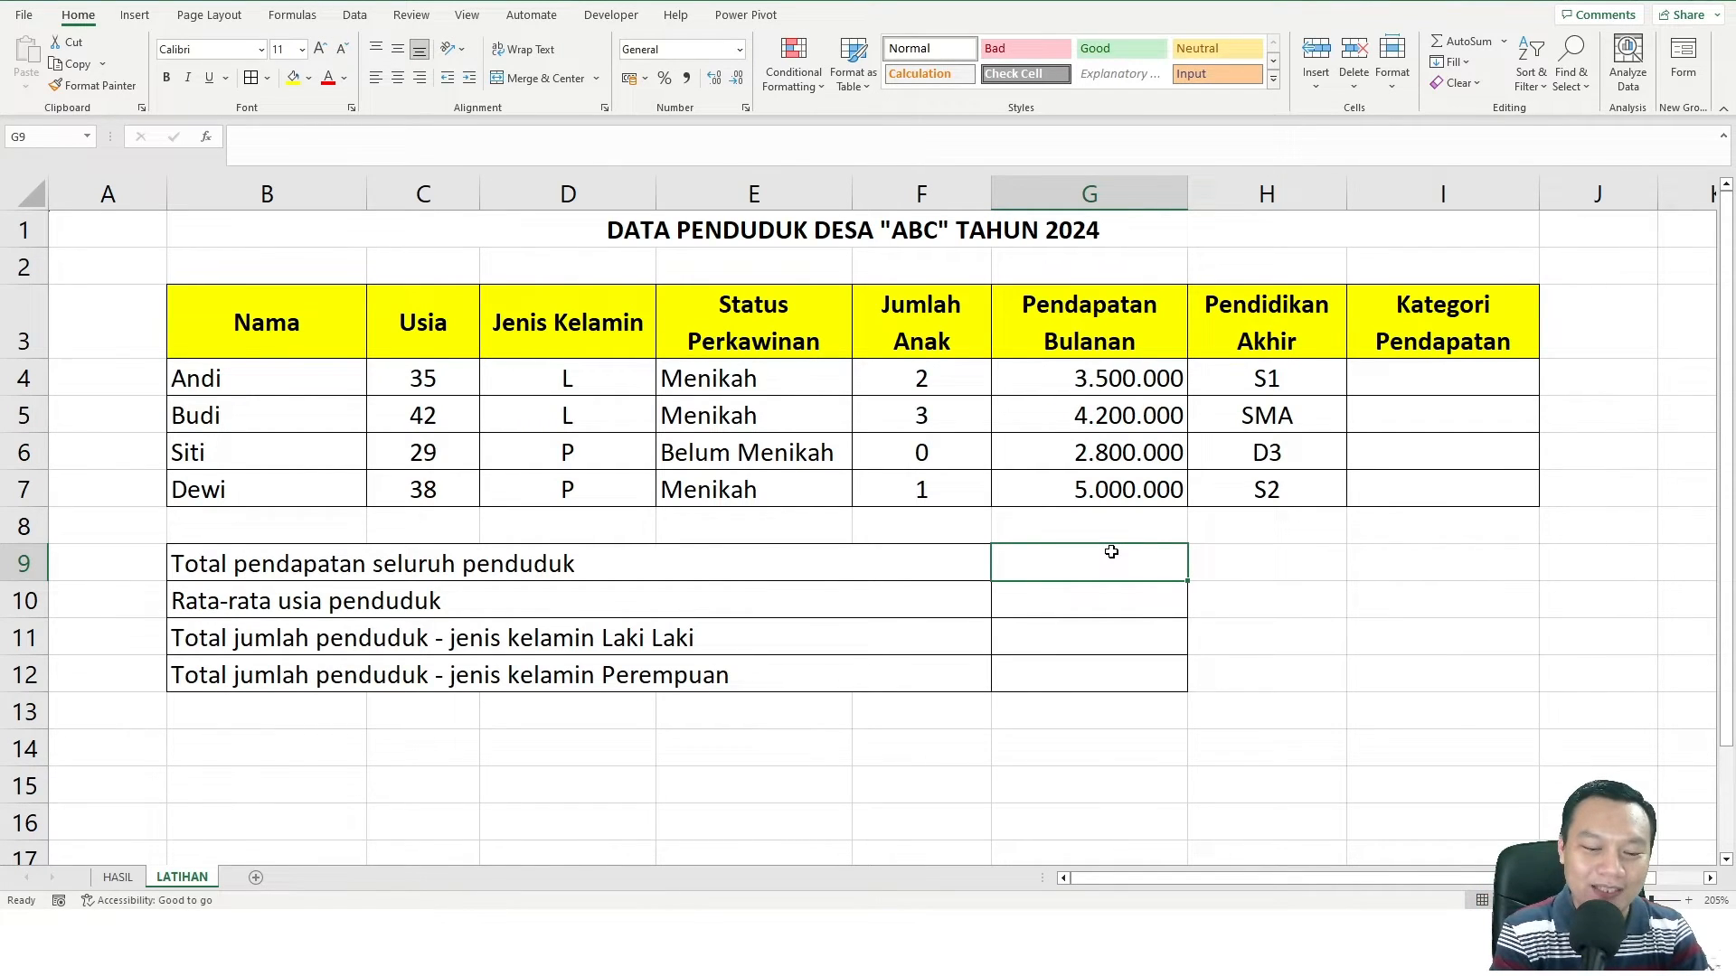
{"action": "type", "text": "=SUM"}
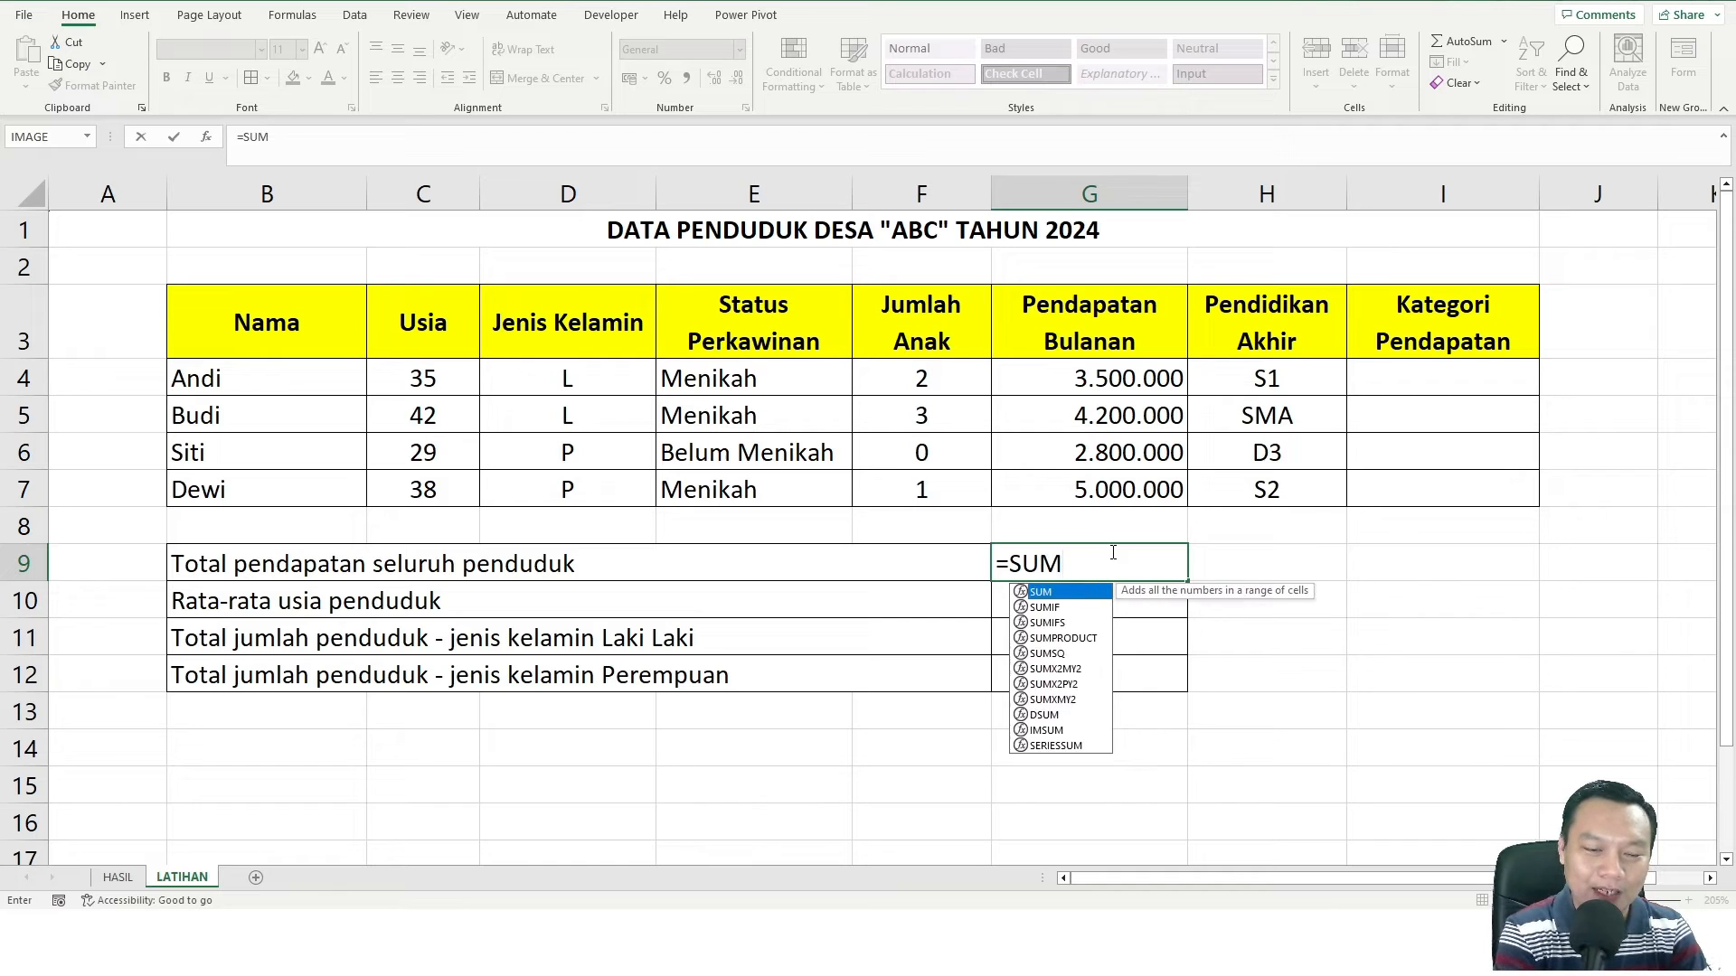
{"action": "type", "text": "("}
{"action": "left_click_drag", "start_coordinate": [1140, 383], "coordinate": [1140, 488]}
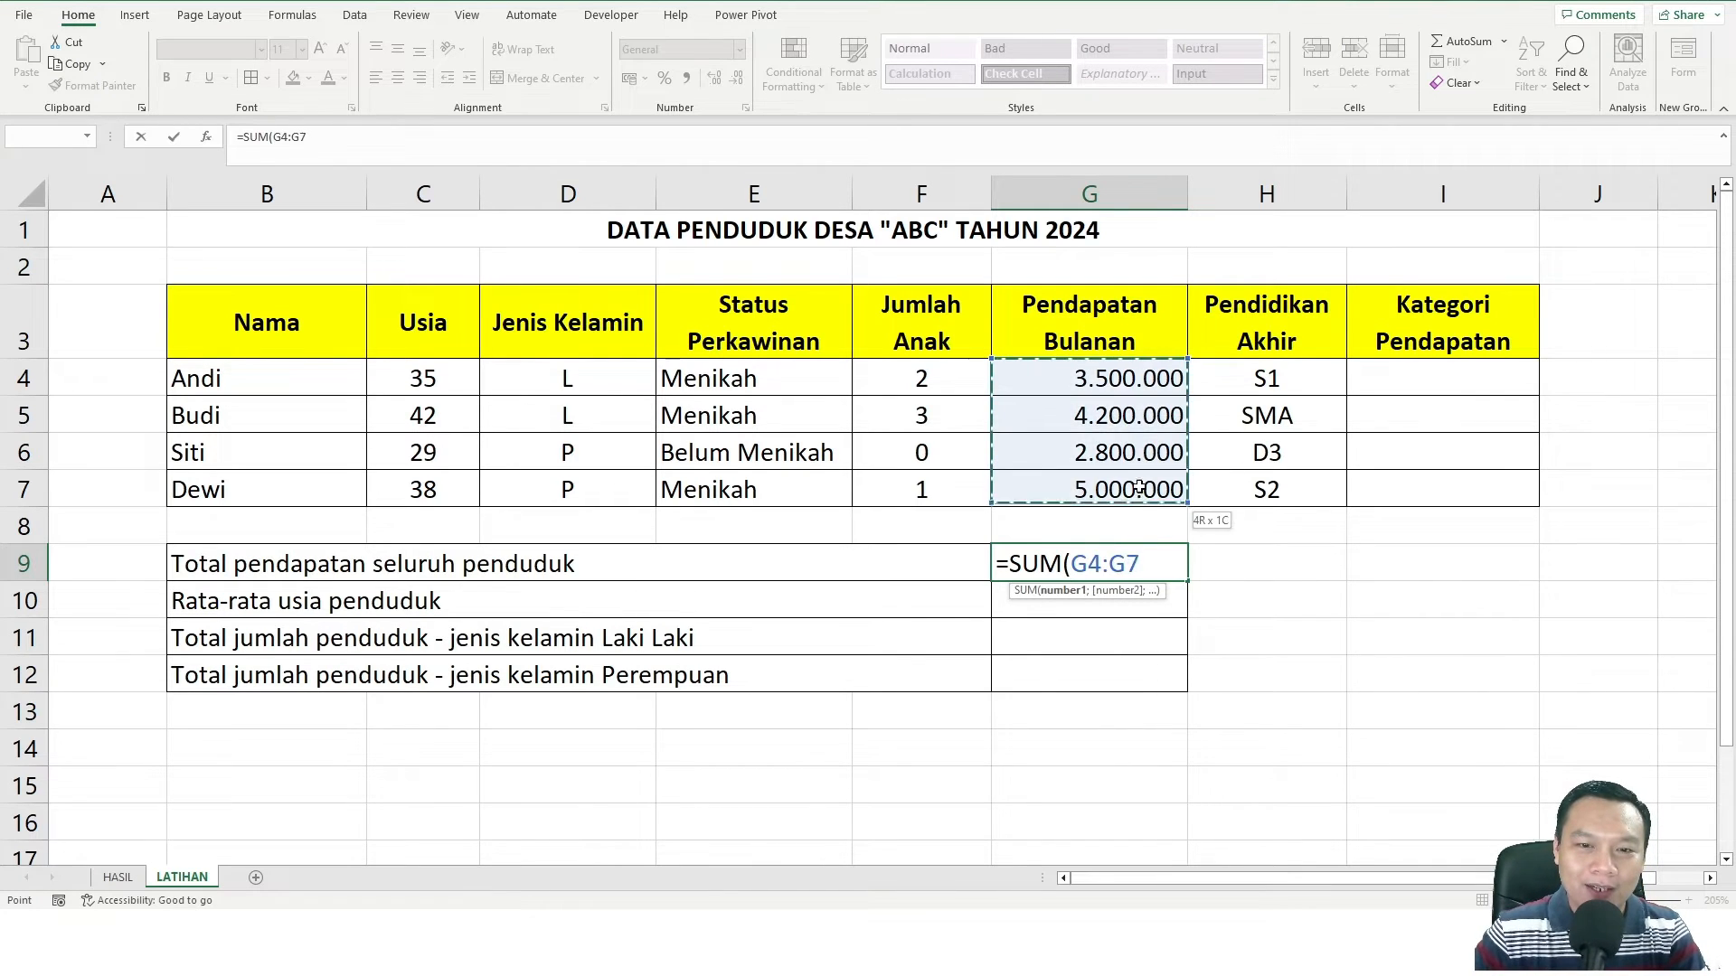
{"action": "left_click_drag", "start_coordinate": [1141, 381], "coordinate": [1146, 489]}
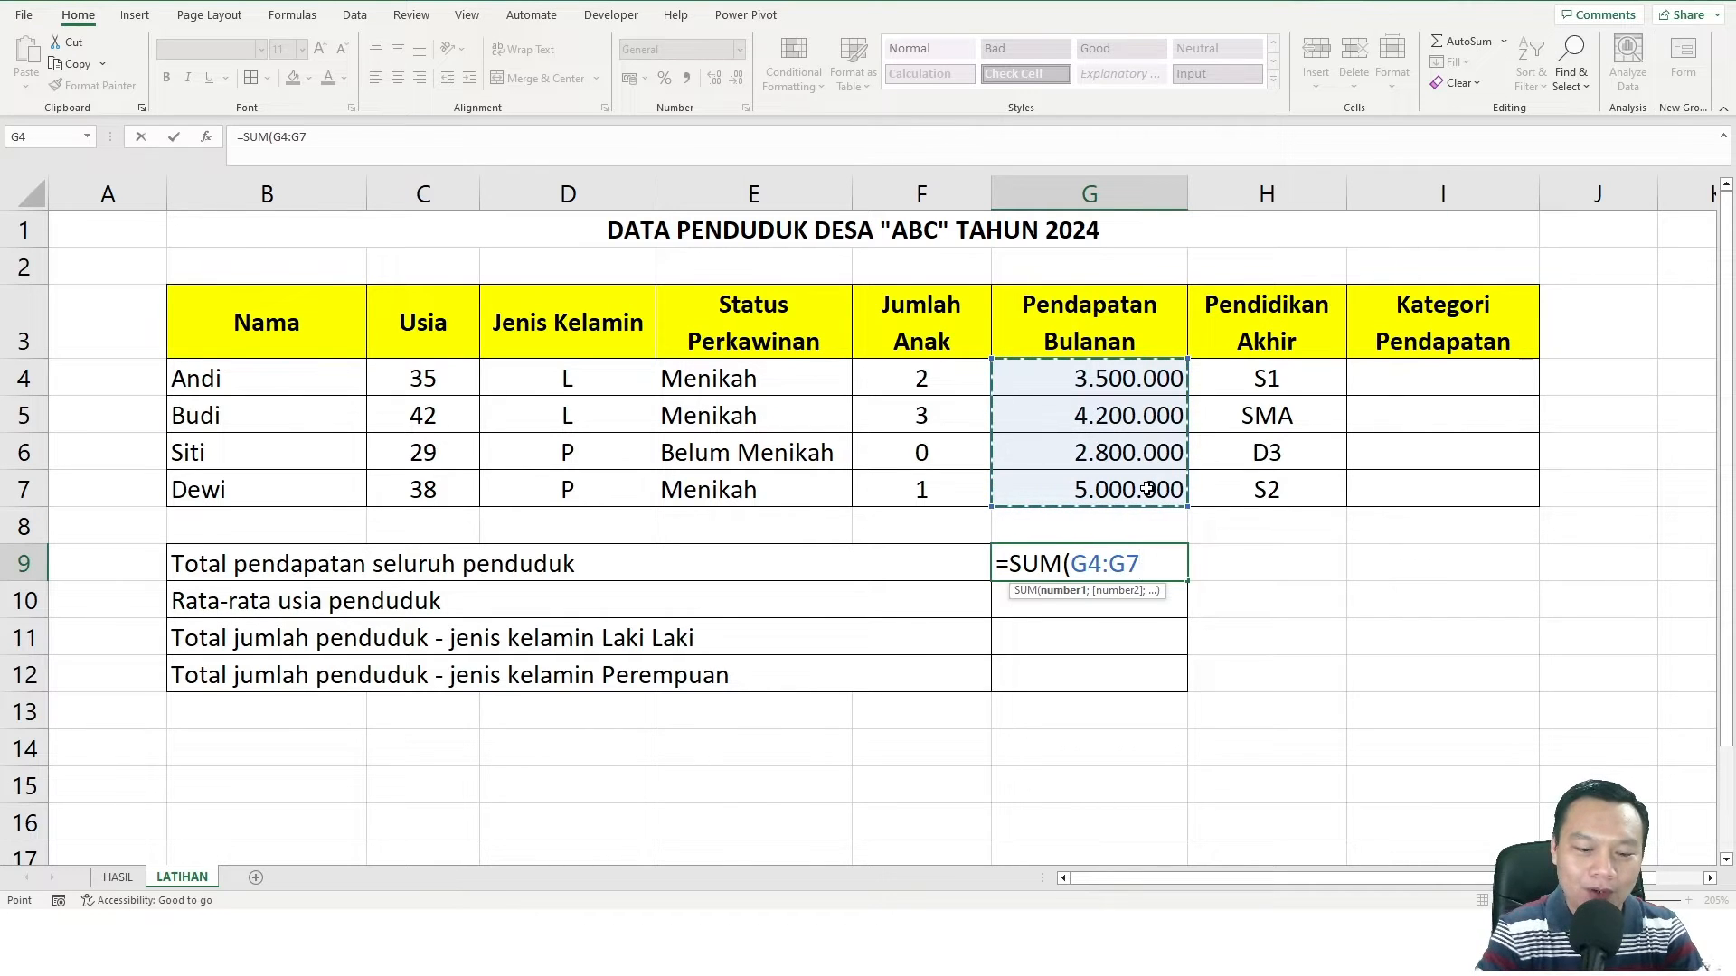
{"action": "key", "text": "Return"}
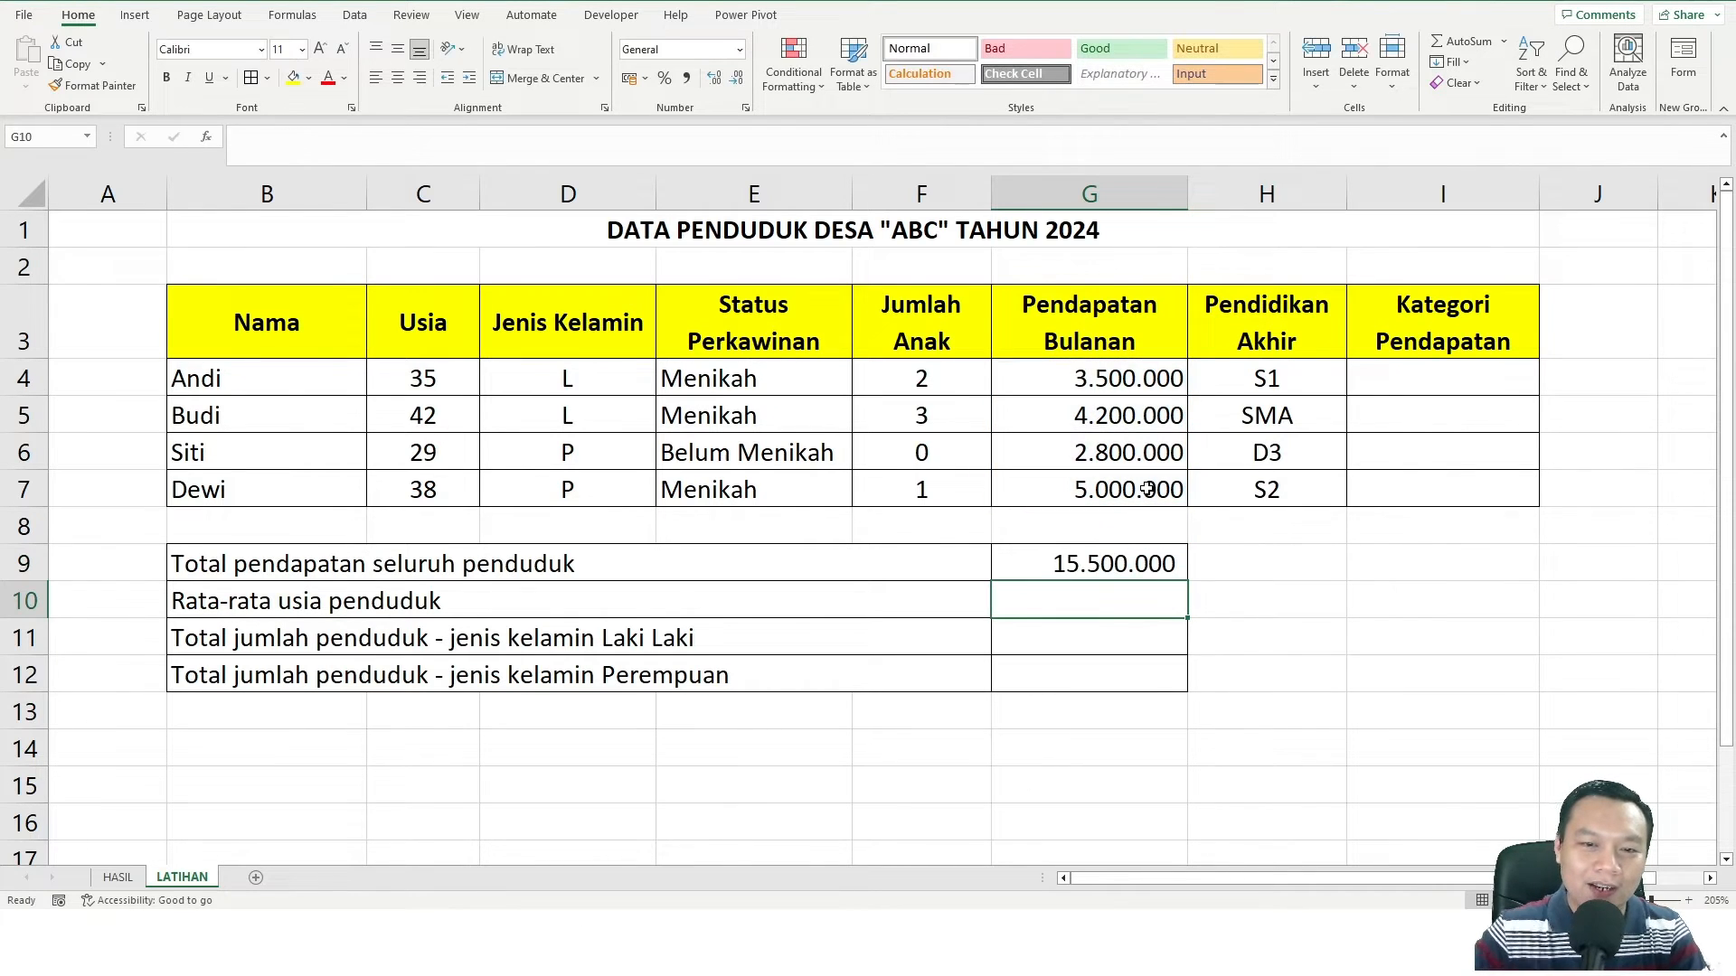
{"action": "left_click", "coordinate": [1135, 572]}
{"action": "left_click", "coordinate": [651, 564]}
{"action": "left_click", "coordinate": [1094, 564]}
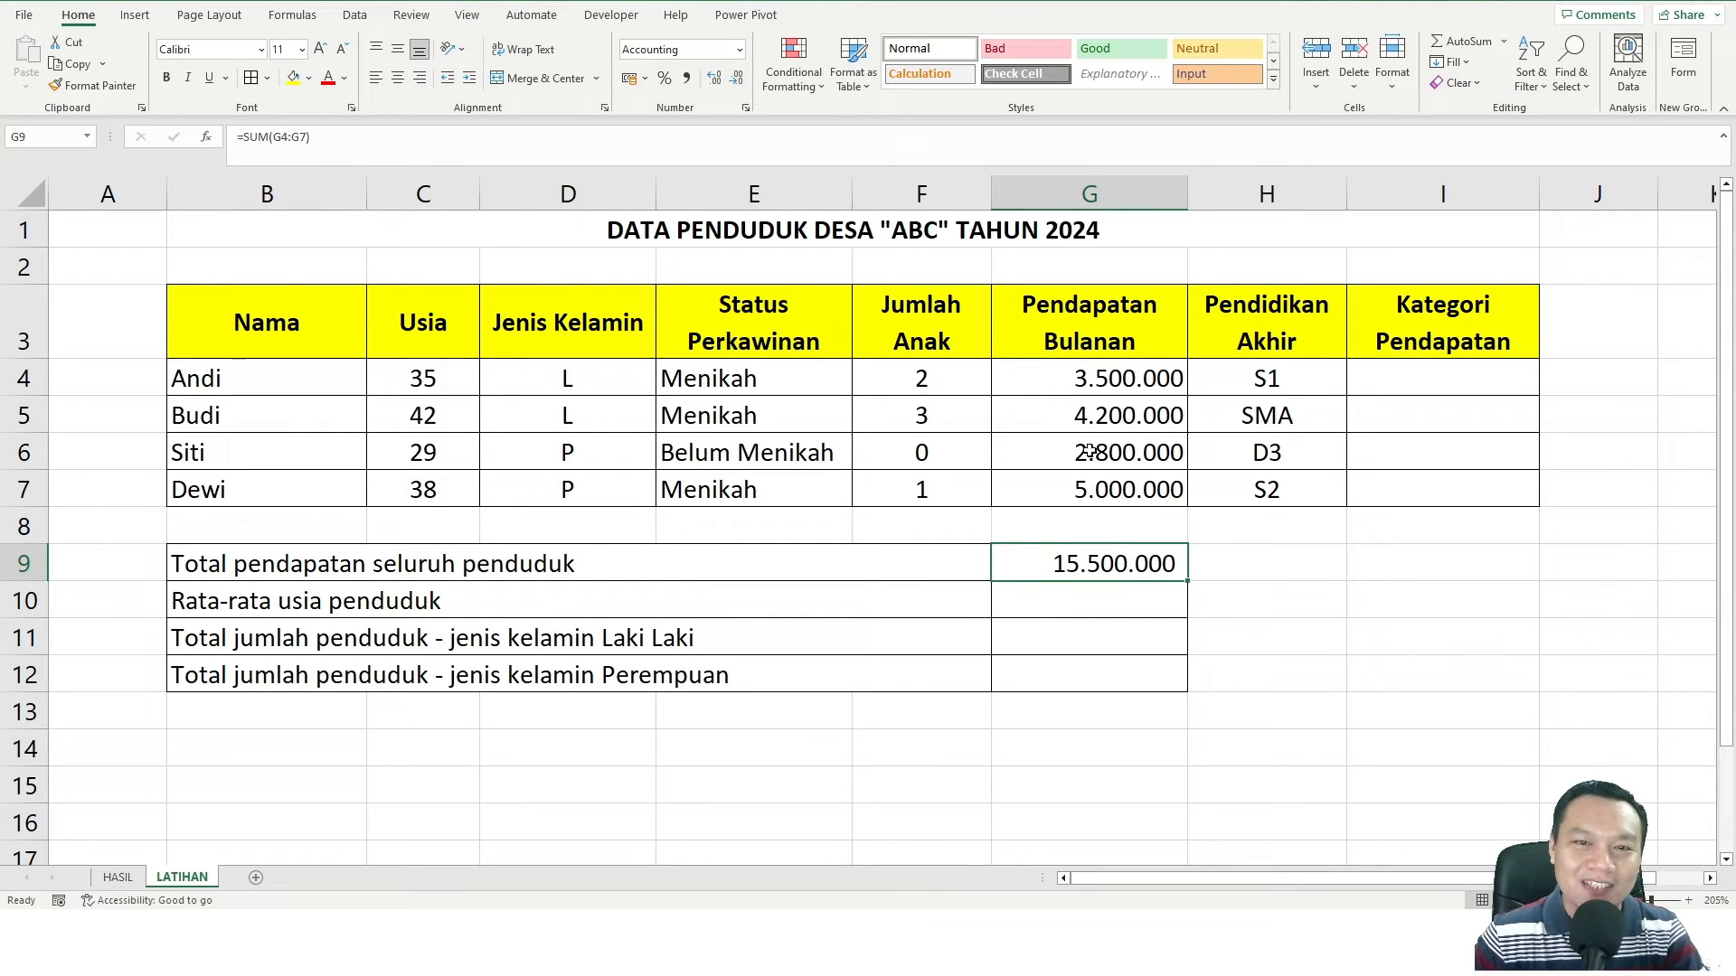
{"action": "left_click_drag", "start_coordinate": [1054, 378], "coordinate": [1063, 499]}
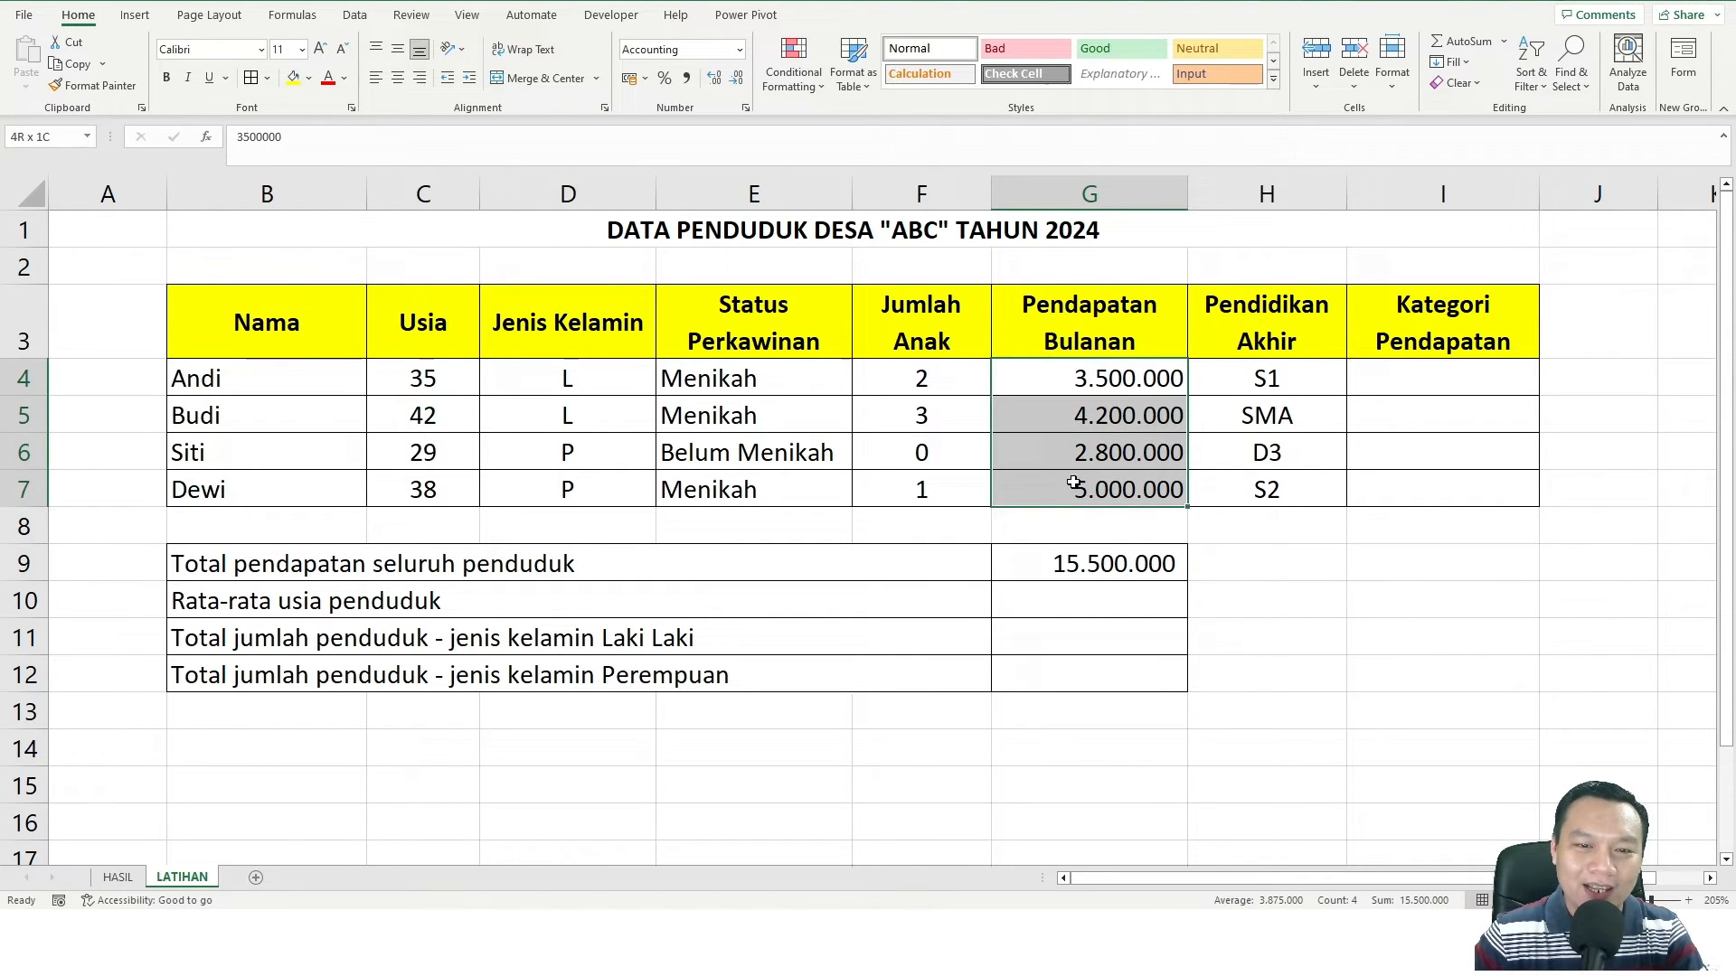
{"action": "left_click", "coordinate": [1070, 567]}
Enter the note "(SUM)" in H9 beside the total income
{"action": "left_click", "coordinate": [1232, 564]}
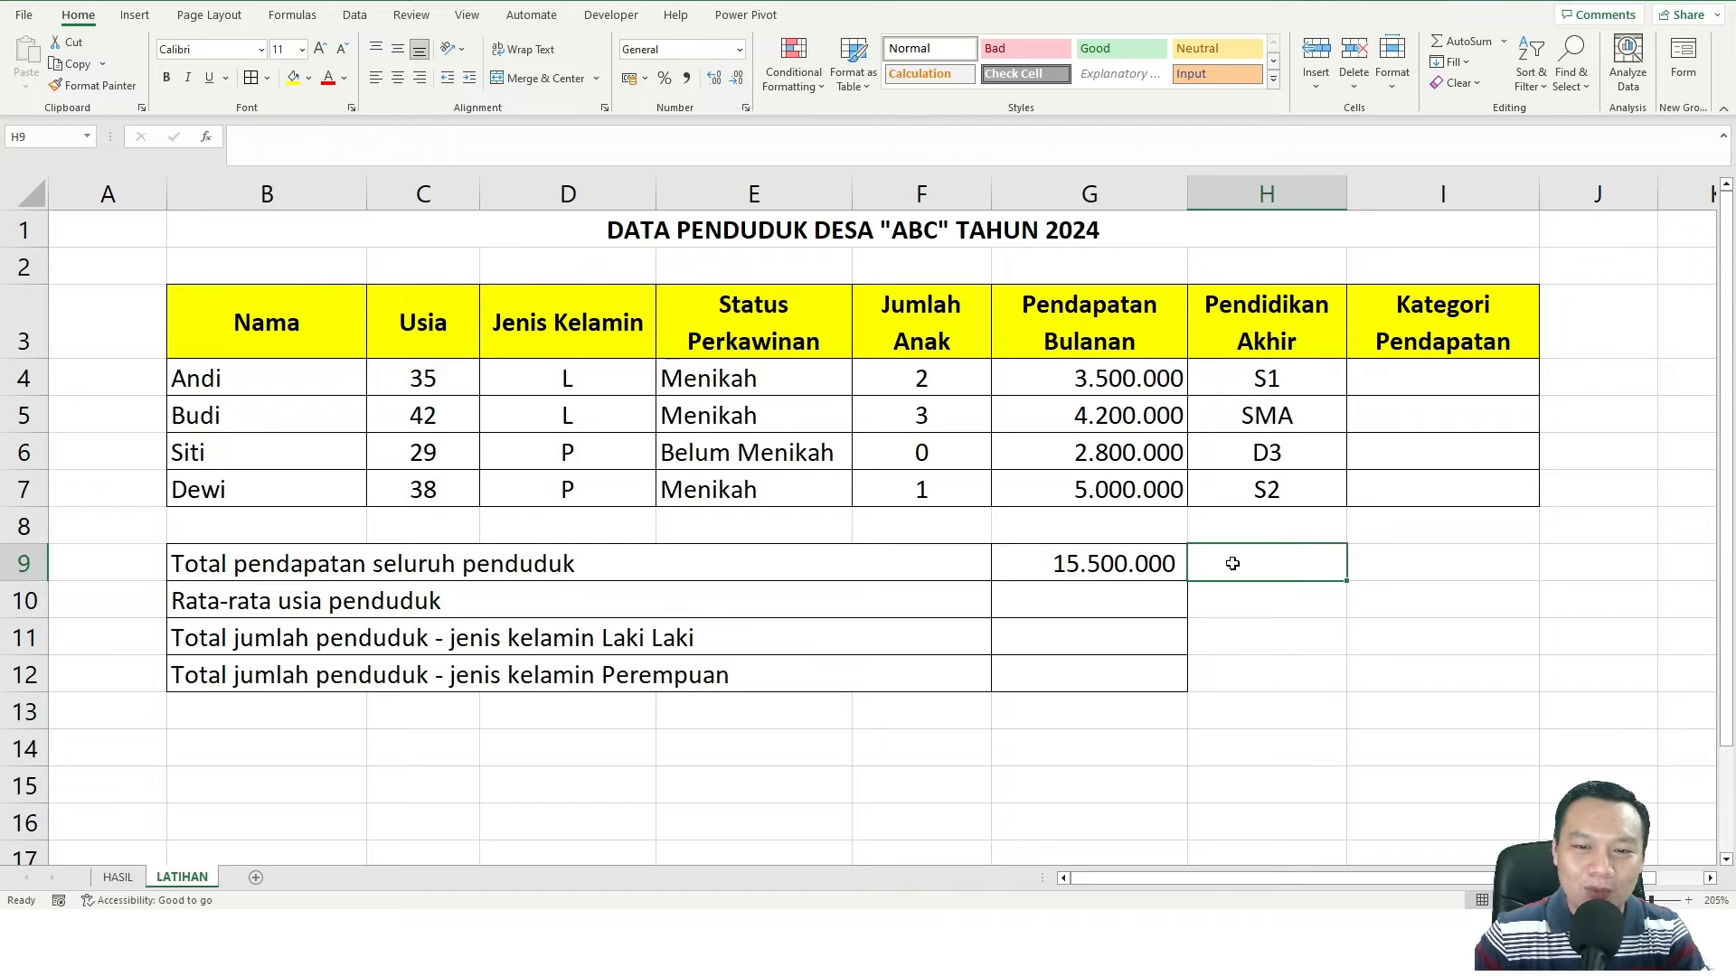
{"action": "type", "text": "("}
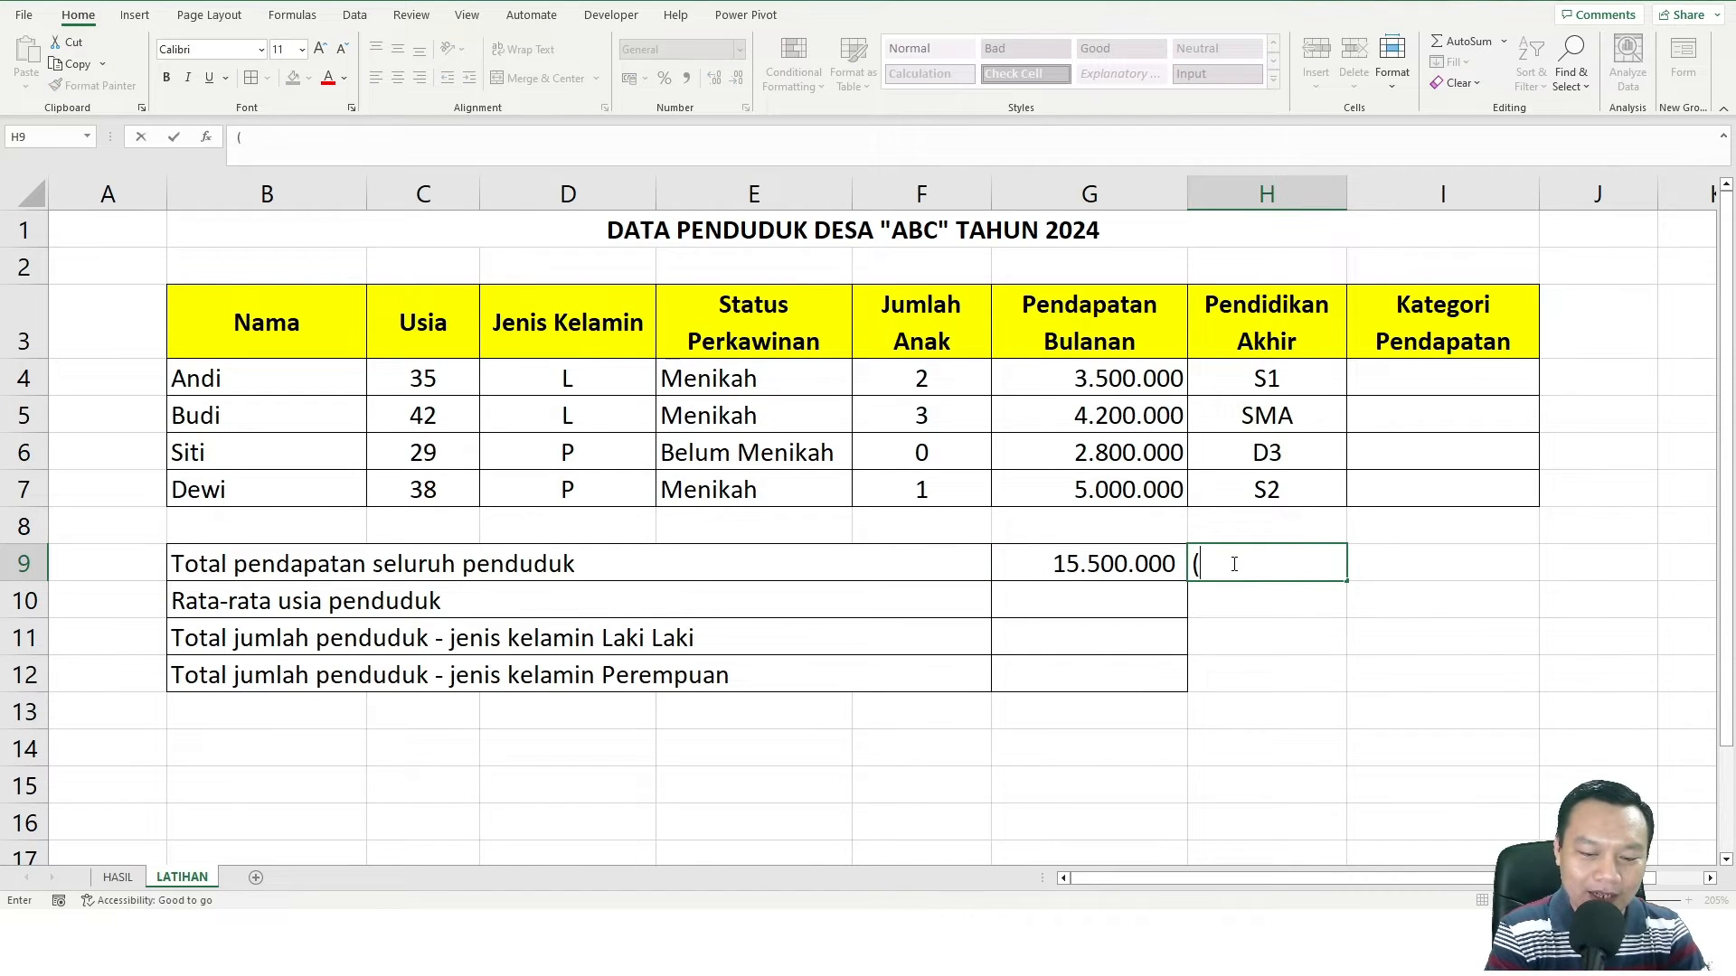
{"action": "type", "text": "SUM)"}
{"action": "key", "text": "Return"}
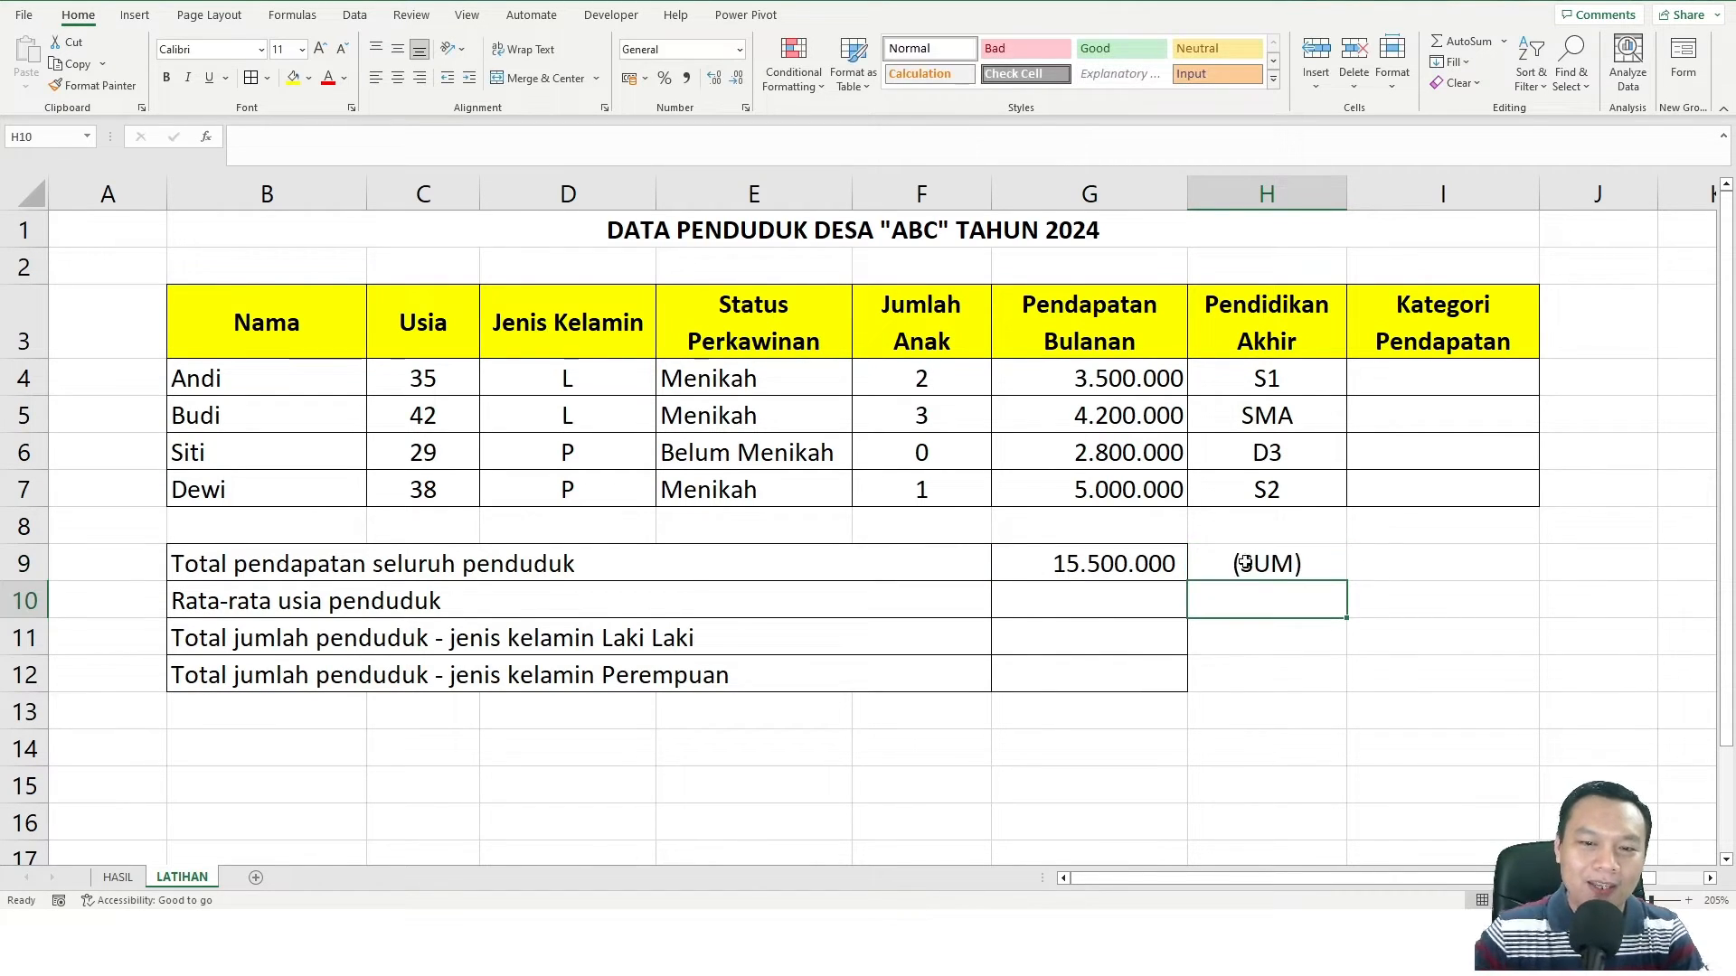
Check the average-age task in Word, and in Excel calculate the average age in G10 with =AVERAGE(C4:C7)
{"action": "left_click", "coordinate": [1110, 600]}
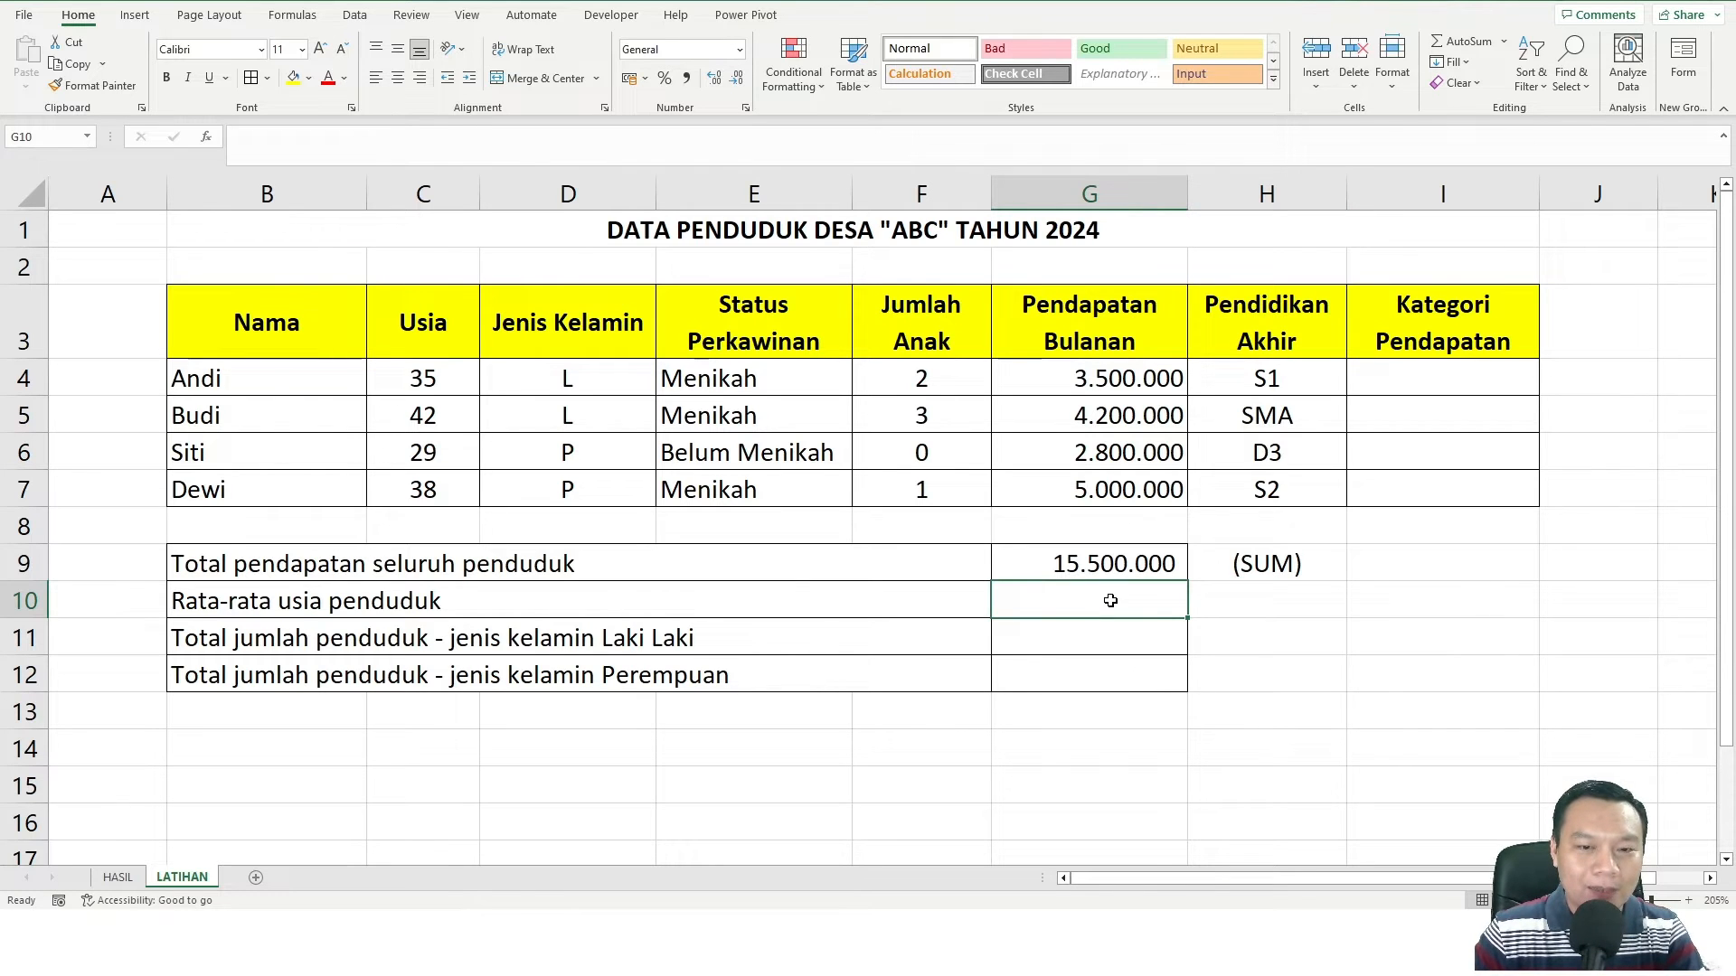
{"action": "key", "text": "alt+Tab"}
{"action": "scroll", "coordinate": [288, 526], "scroll_direction": "down", "scroll_amount": 5}
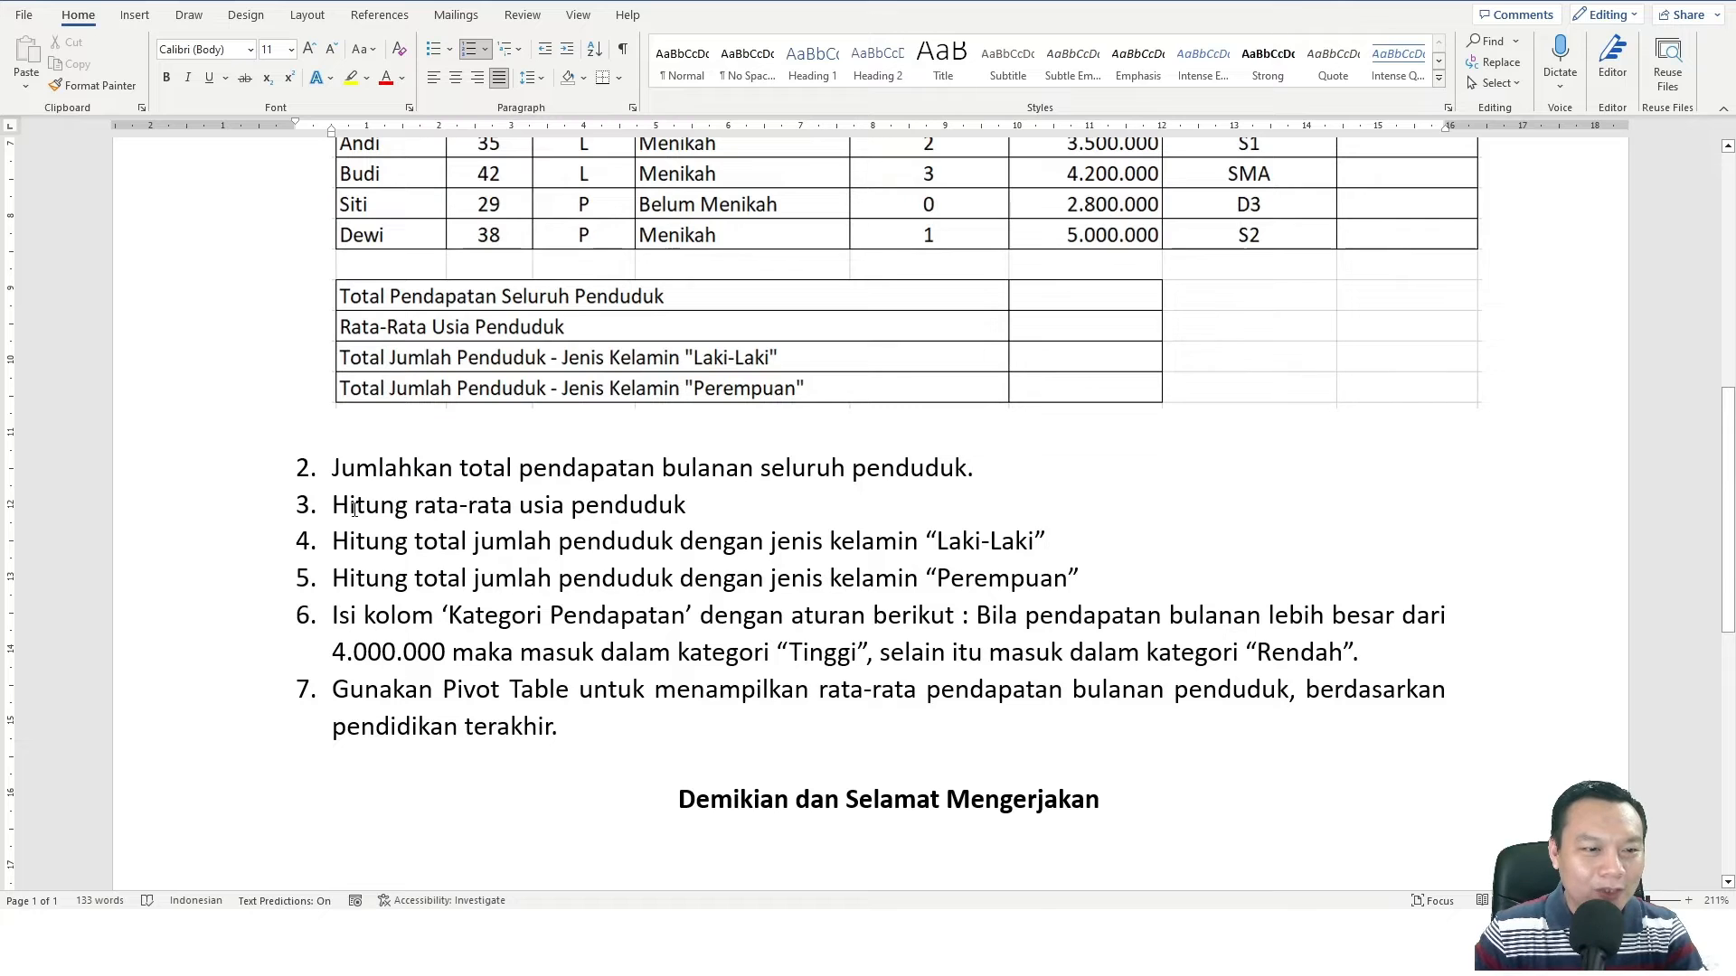
{"action": "scroll", "coordinate": [799, 542], "scroll_direction": "up", "scroll_amount": 2}
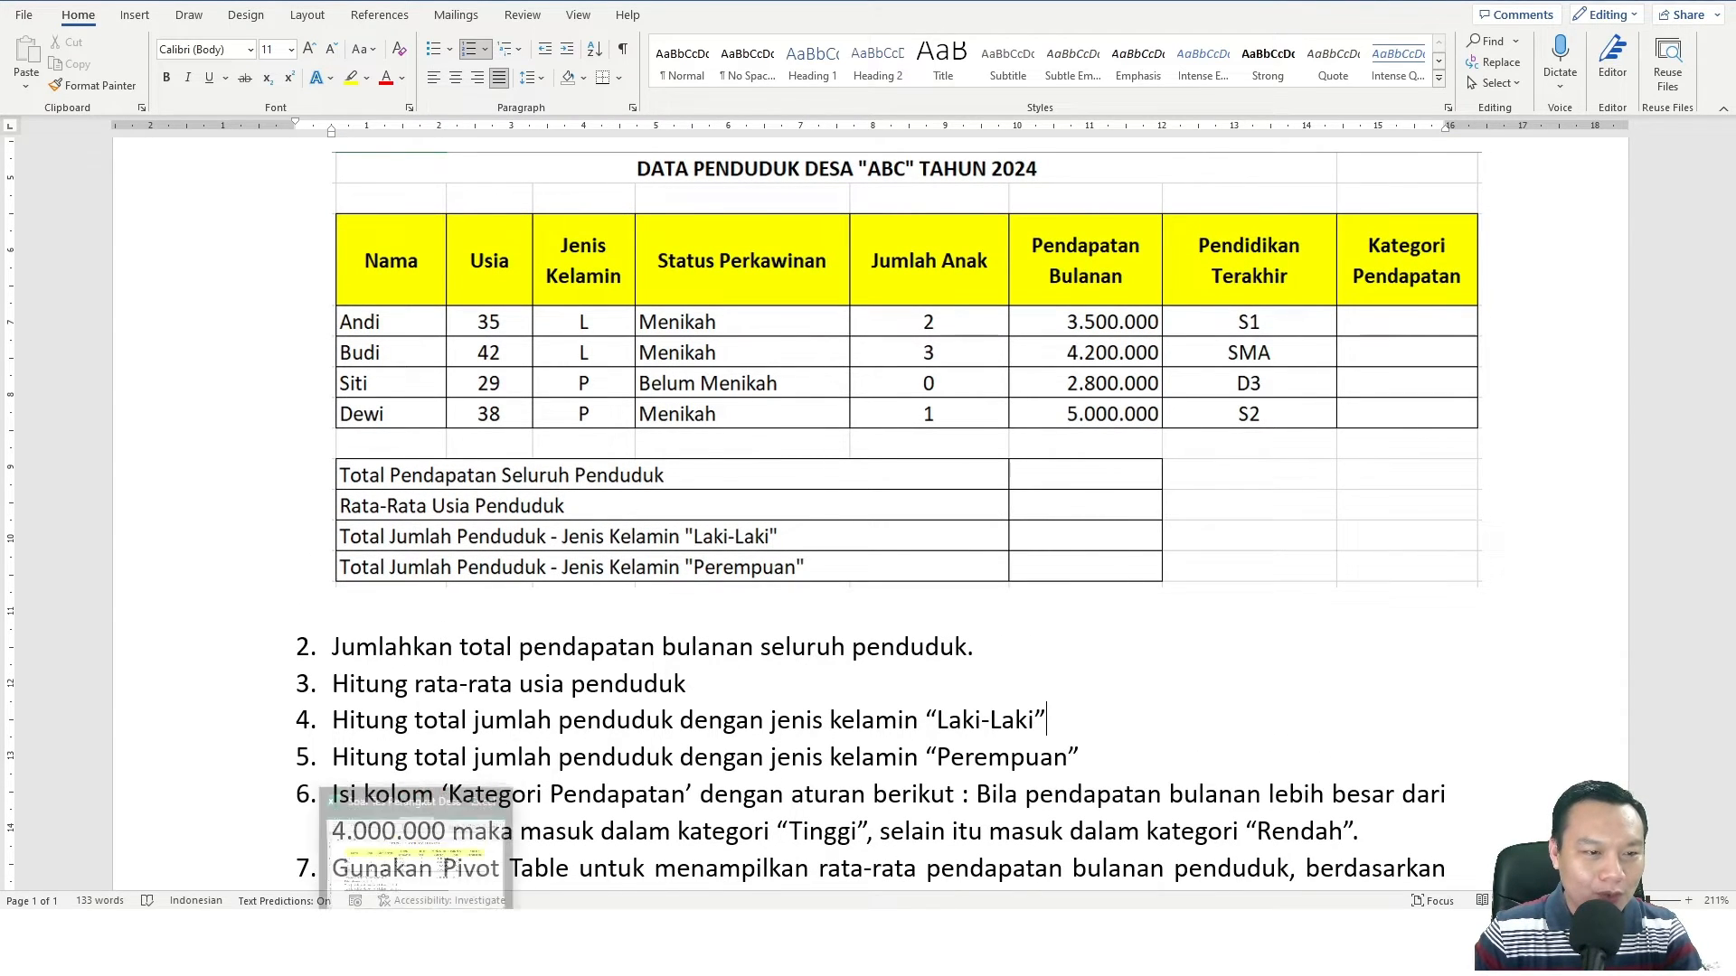
{"action": "key", "text": "alt+Tab"}
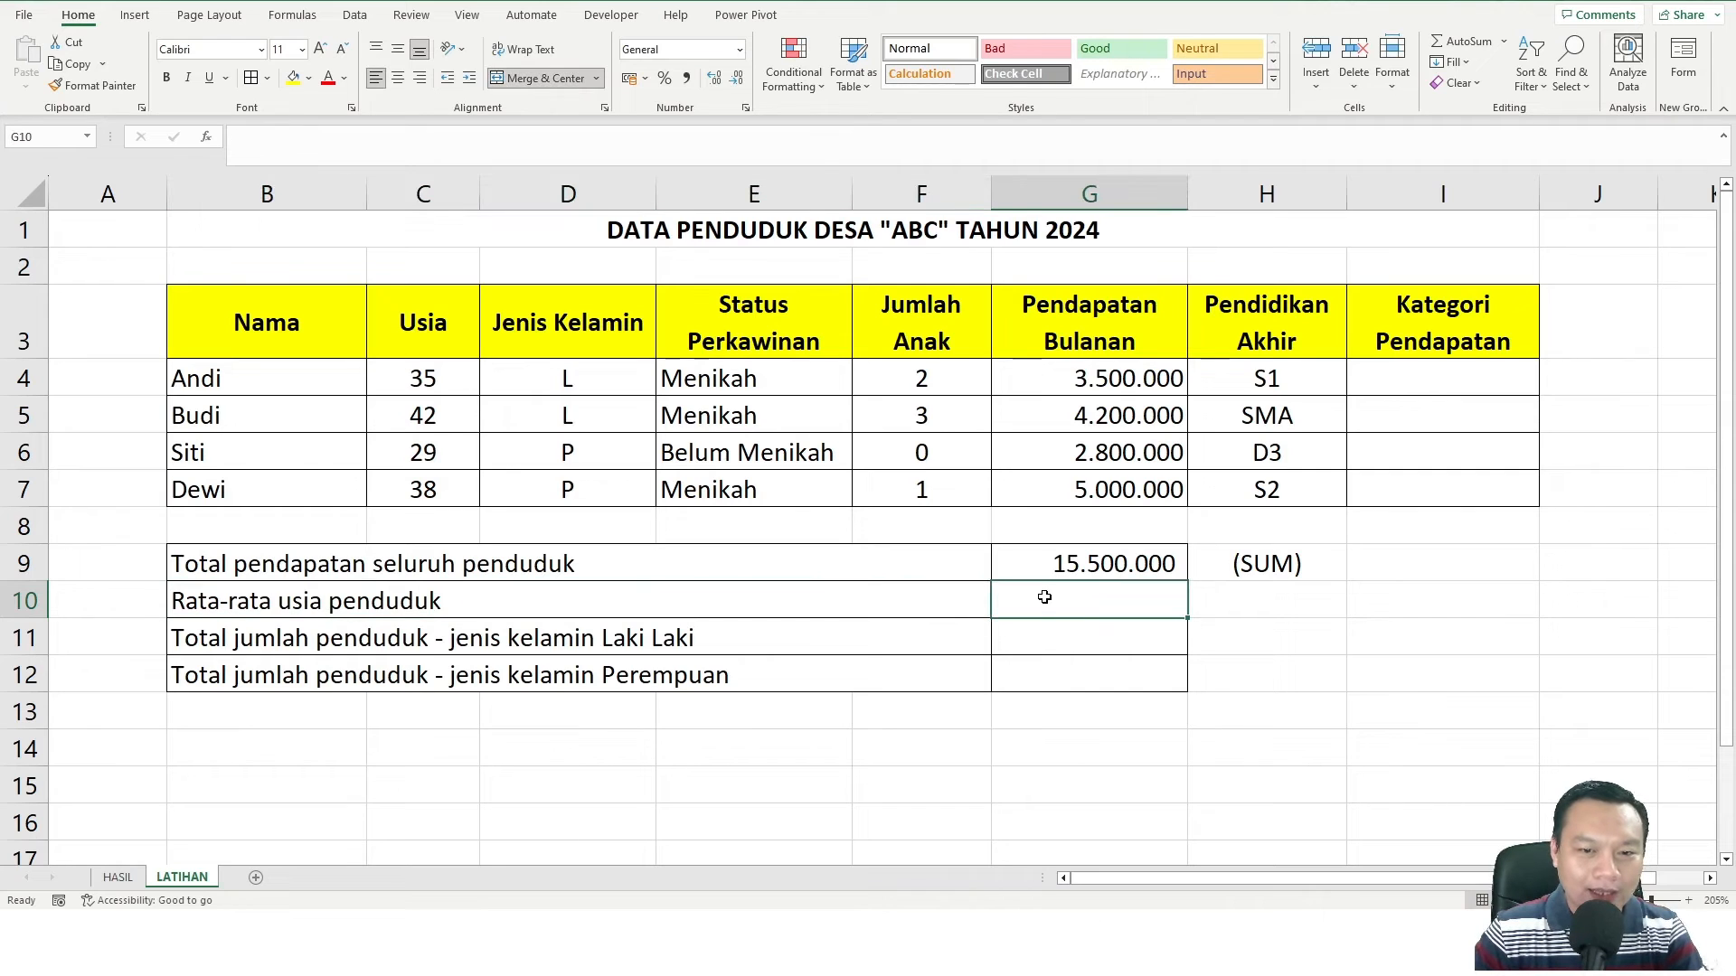
{"action": "left_click_drag", "start_coordinate": [452, 378], "coordinate": [446, 509]}
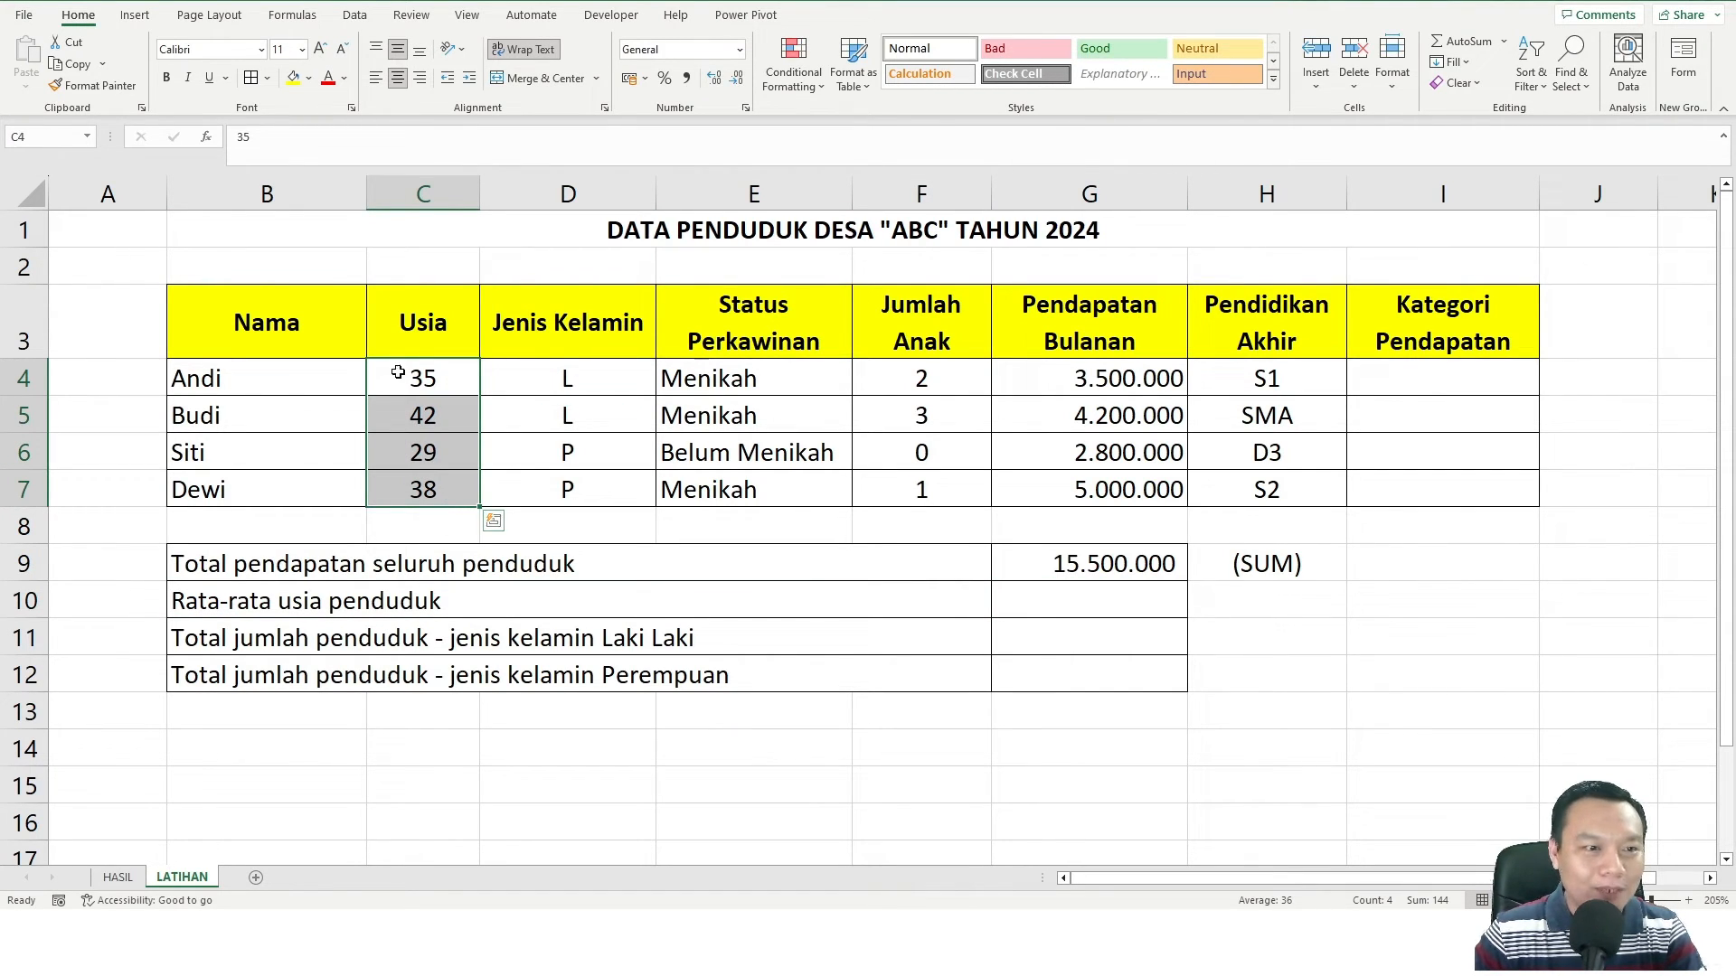
{"action": "left_click", "coordinate": [1107, 599]}
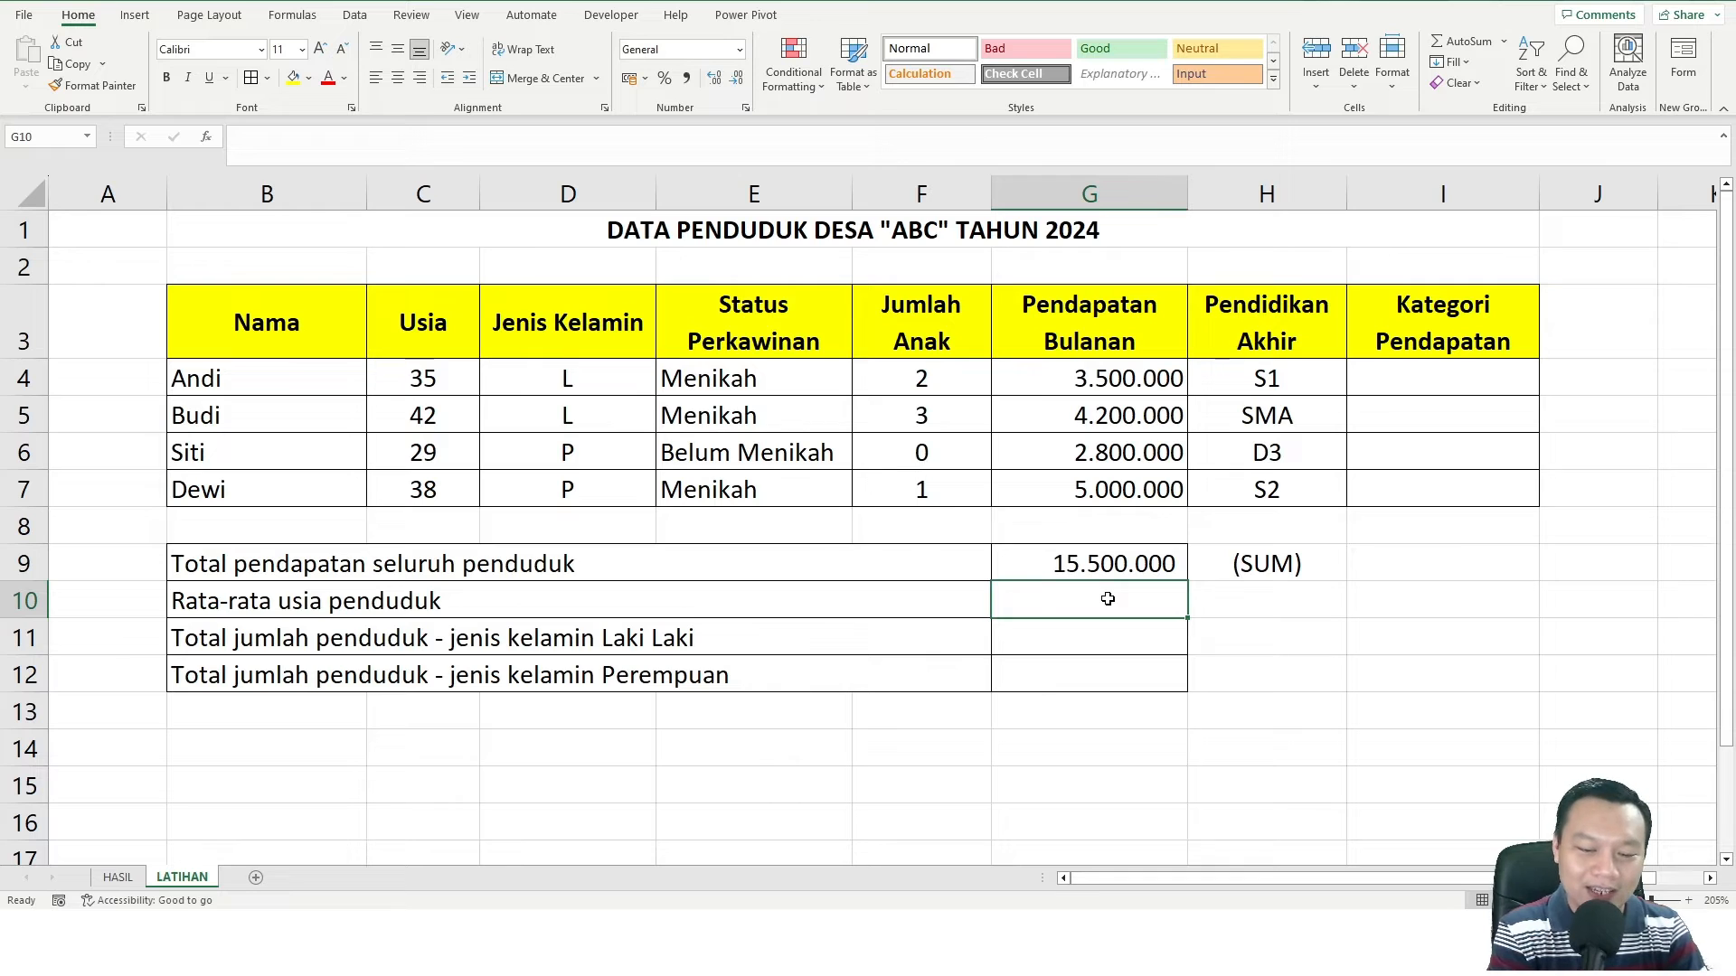
{"action": "type", "text": "="}
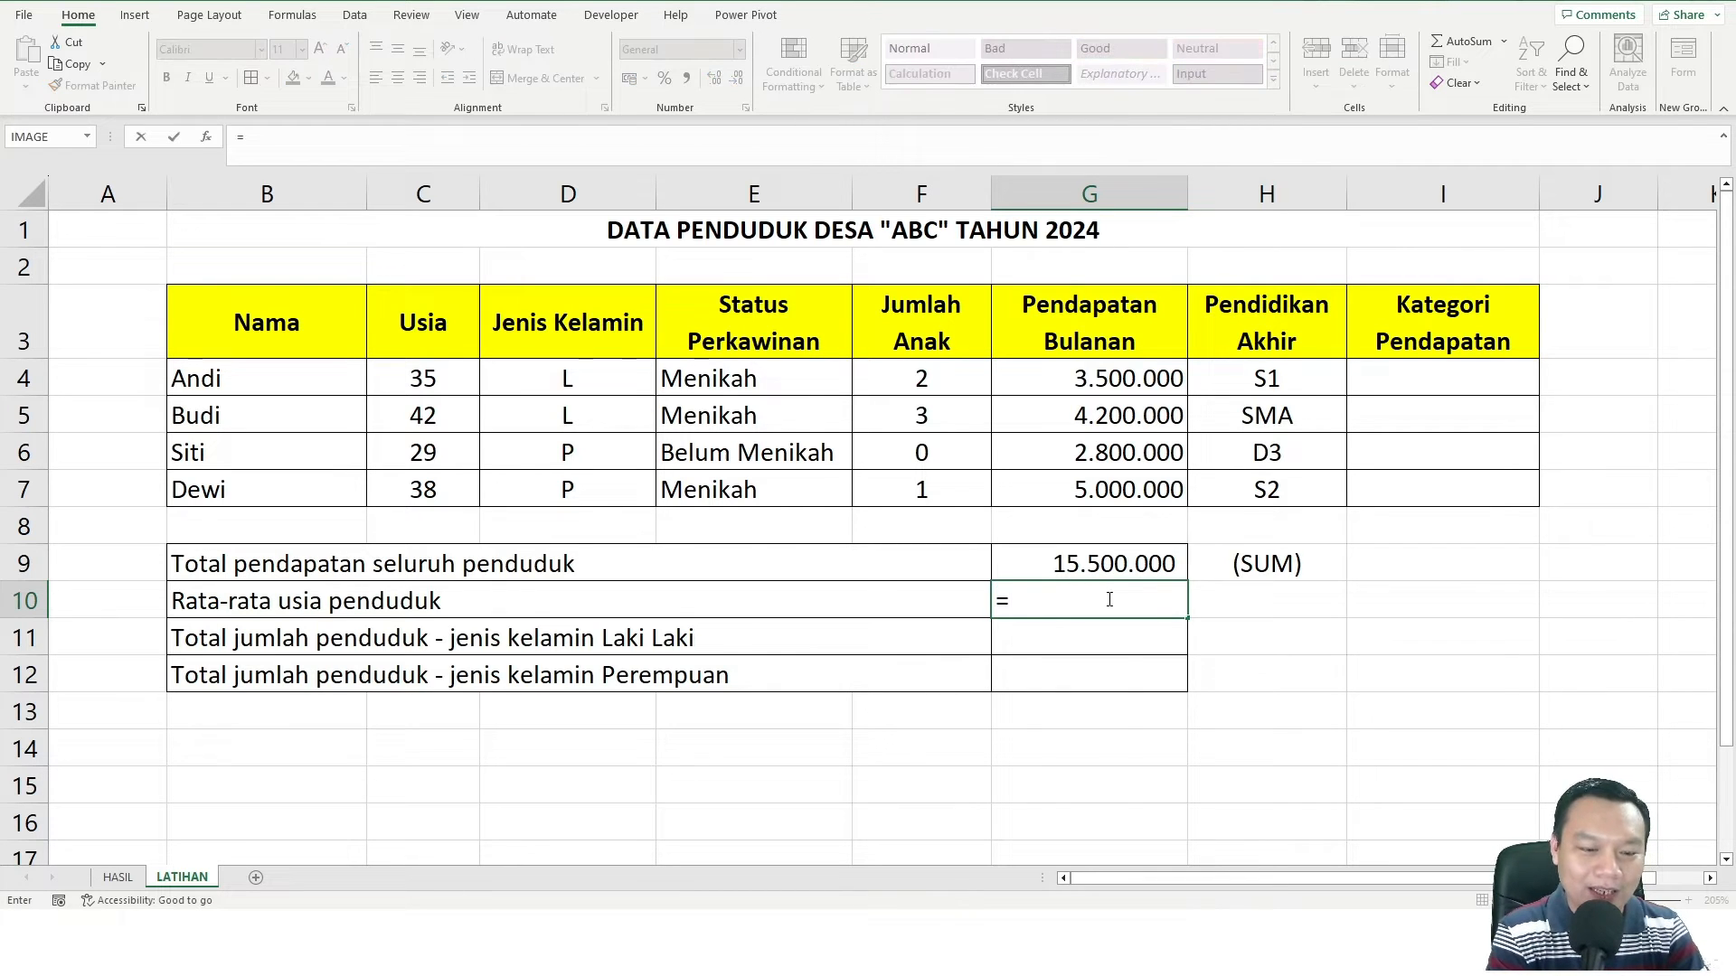
{"action": "type", "text": "AVERAGE"}
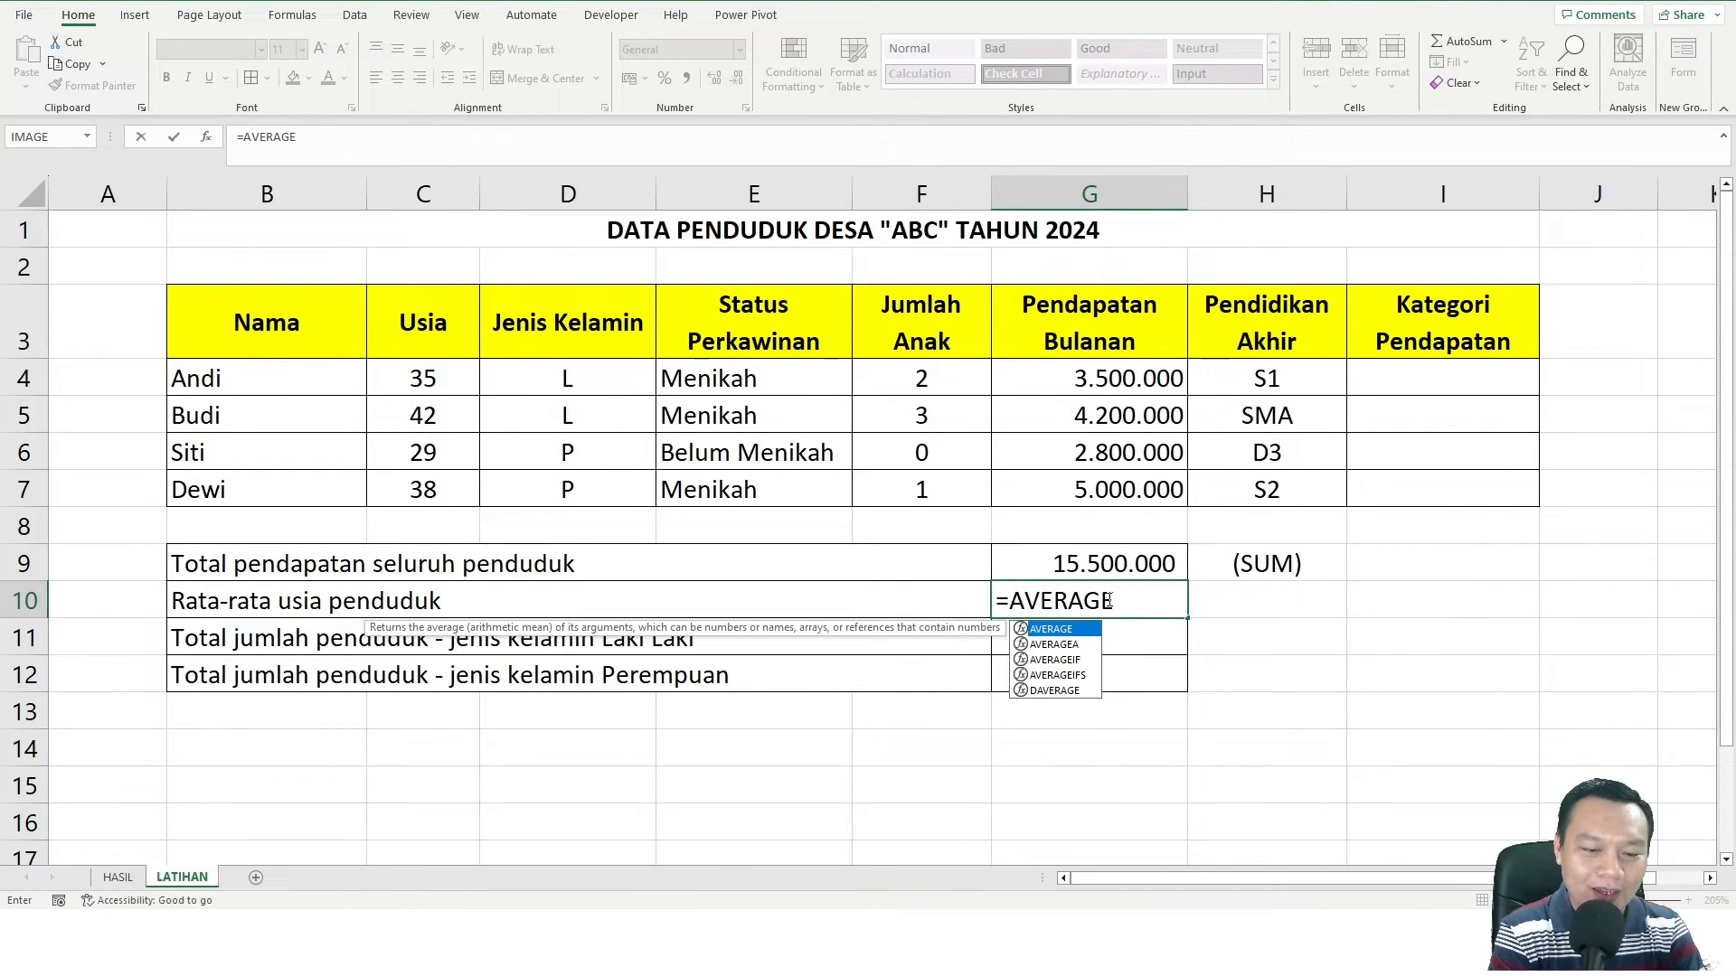
{"action": "type", "text": "("}
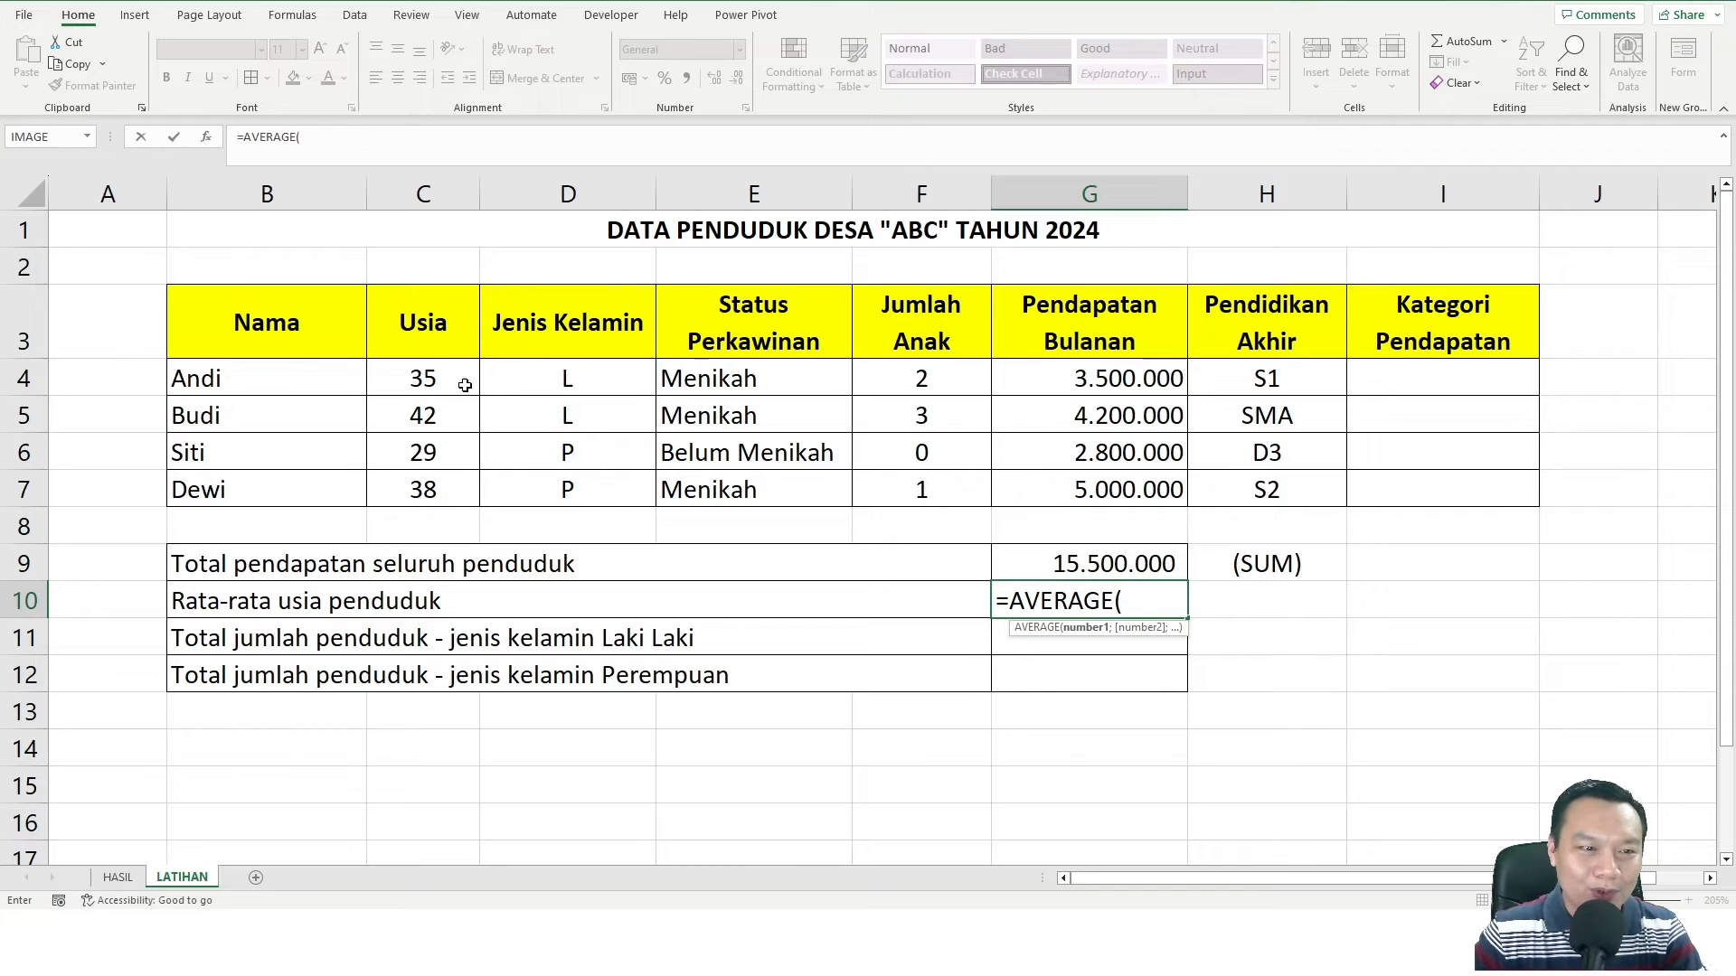
{"action": "left_click_drag", "start_coordinate": [445, 380], "coordinate": [458, 507]}
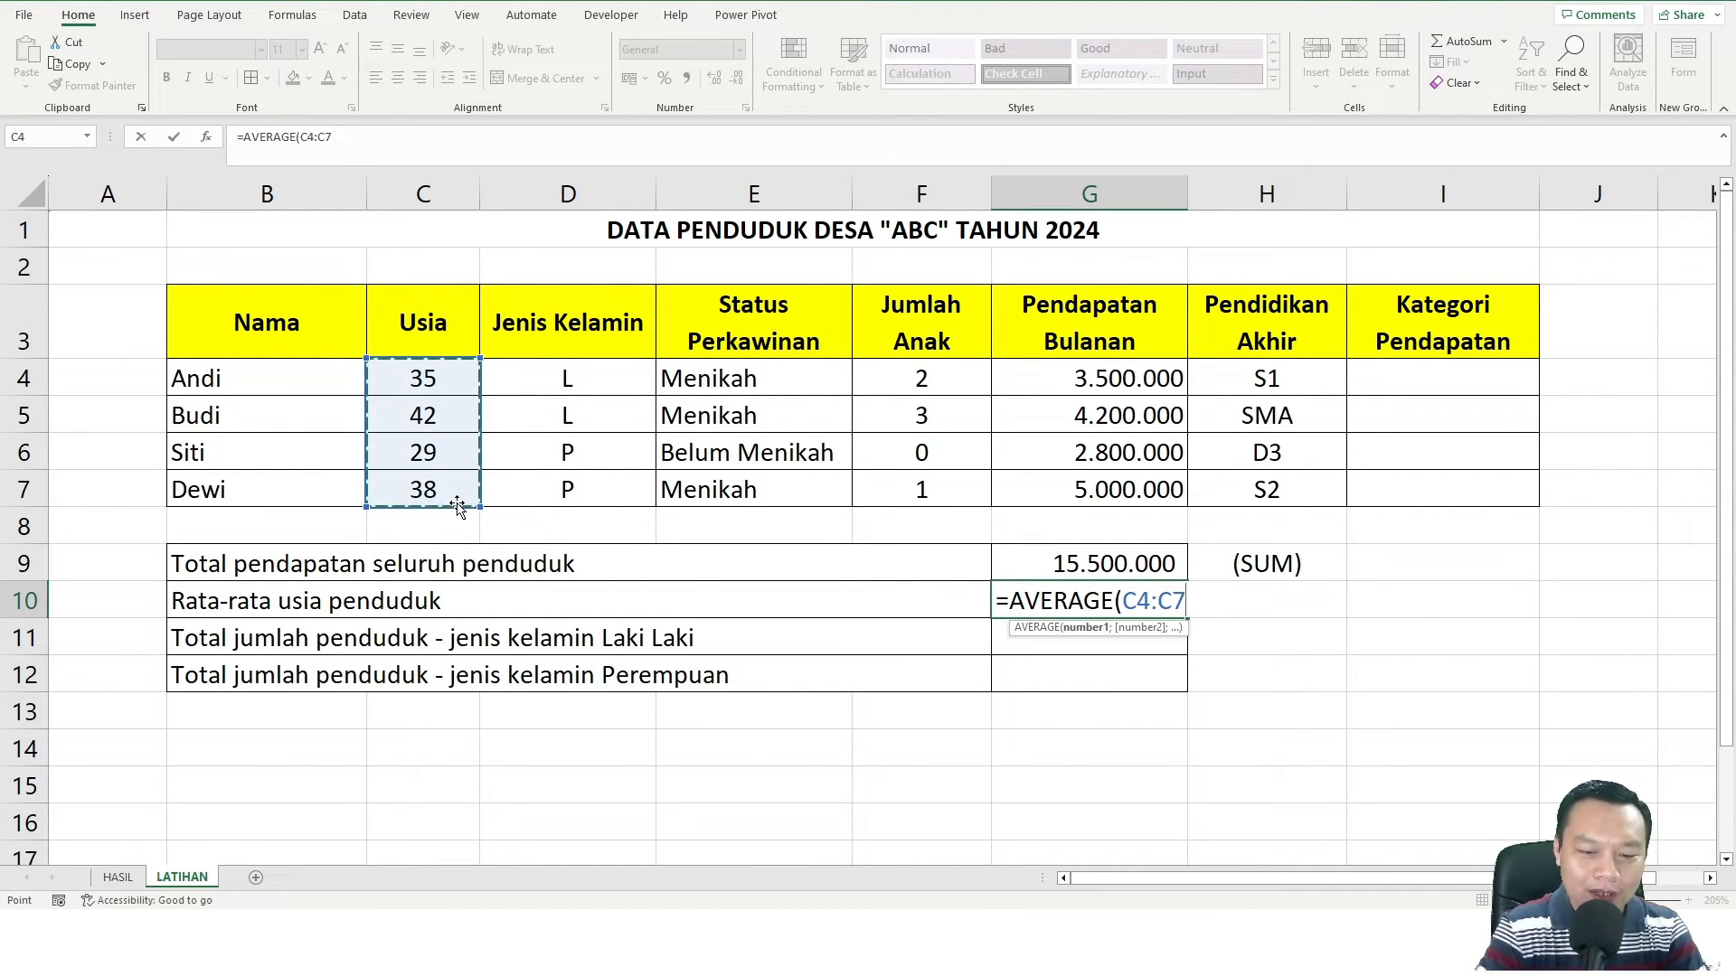
{"action": "key", "text": "Return"}
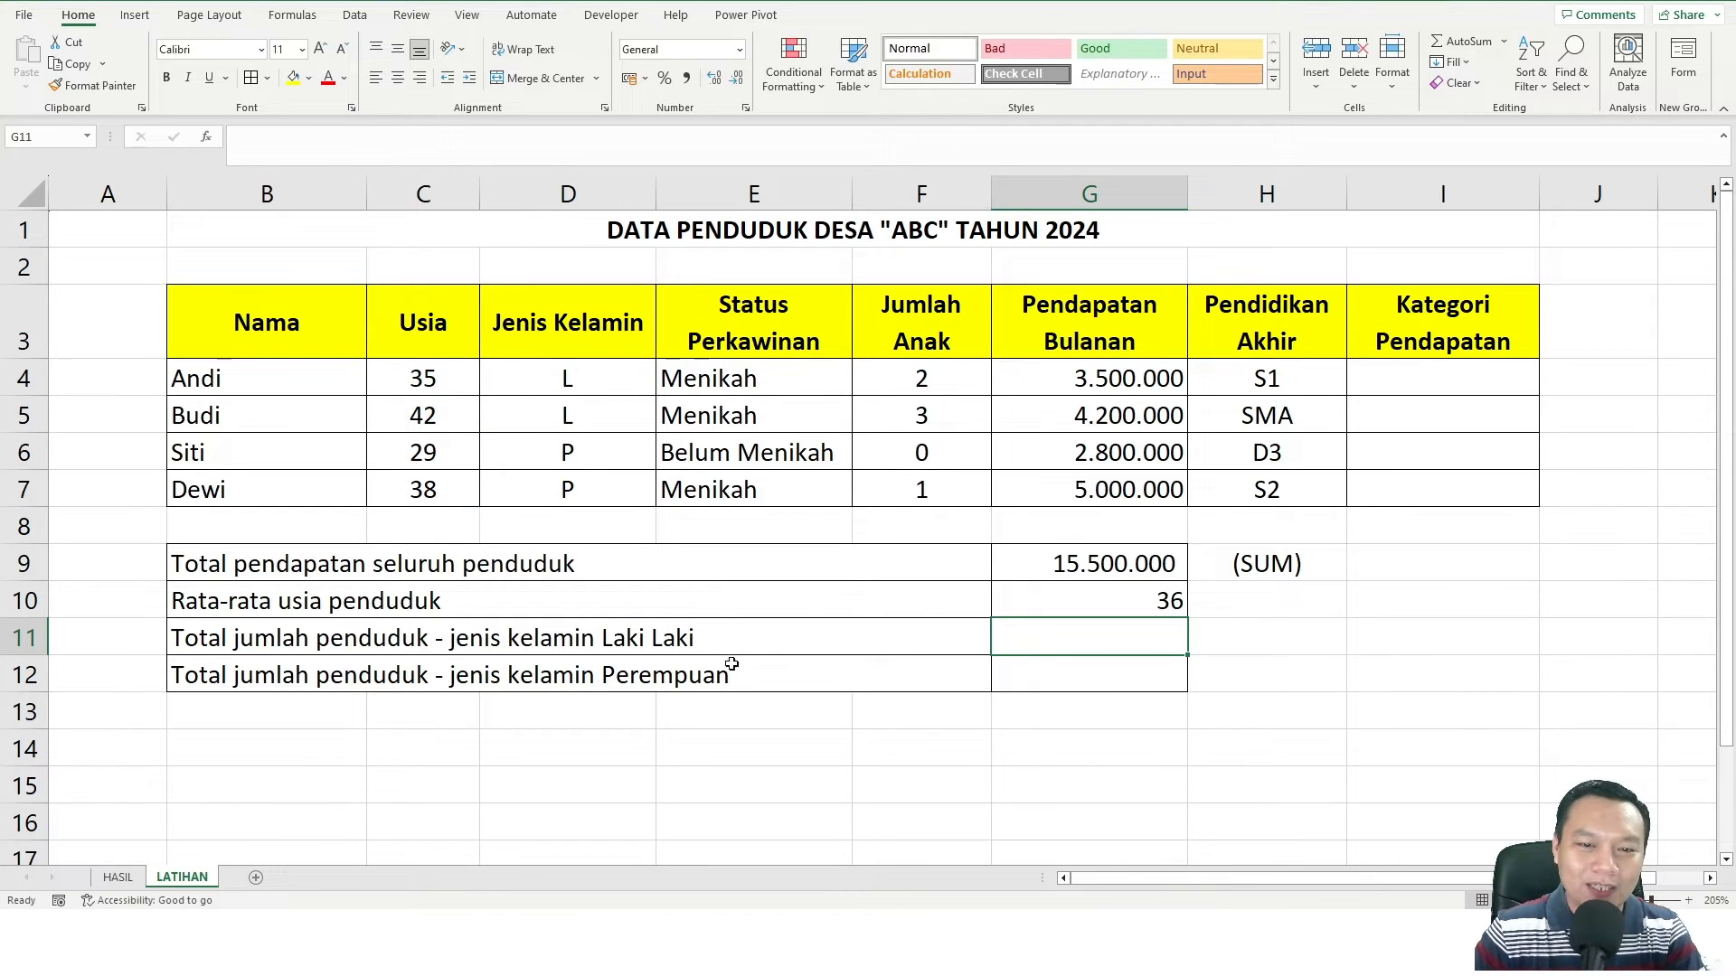
Enter the note "(AVERAGE)" in H10 and check the average age in G10 against the age column
{"action": "left_click", "coordinate": [1137, 600]}
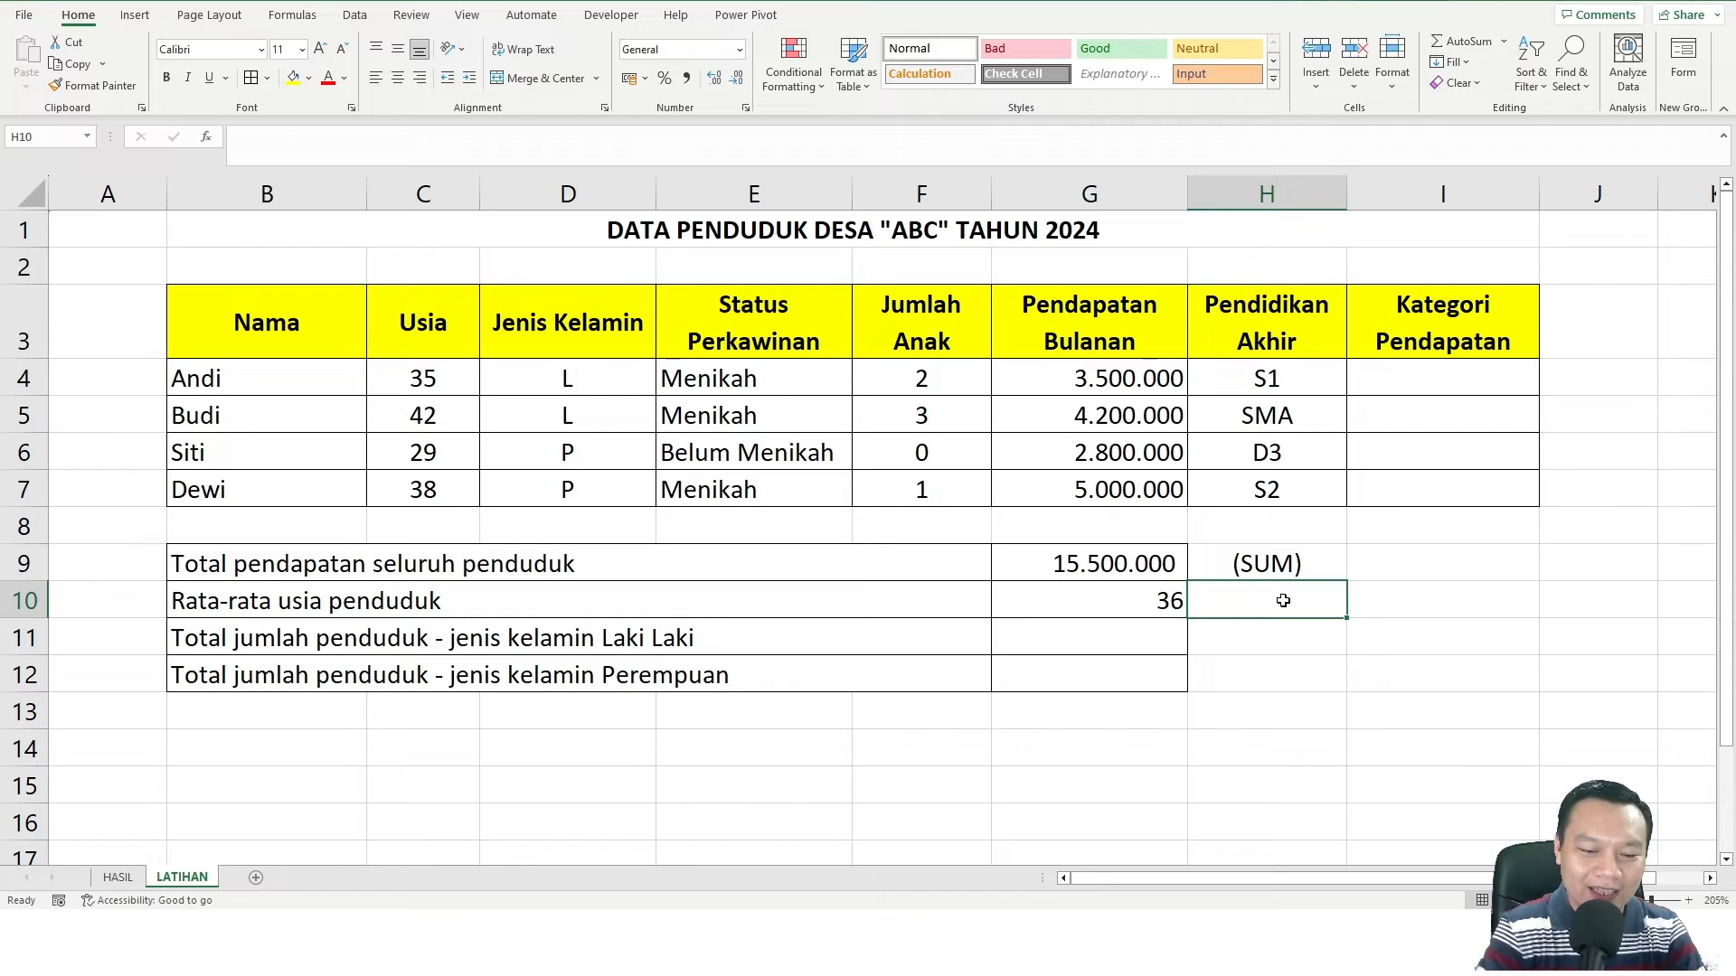
{"action": "type", "text": "(AVEA"}
{"action": "key", "text": "BackSpace"}
{"action": "type", "text": "R"}
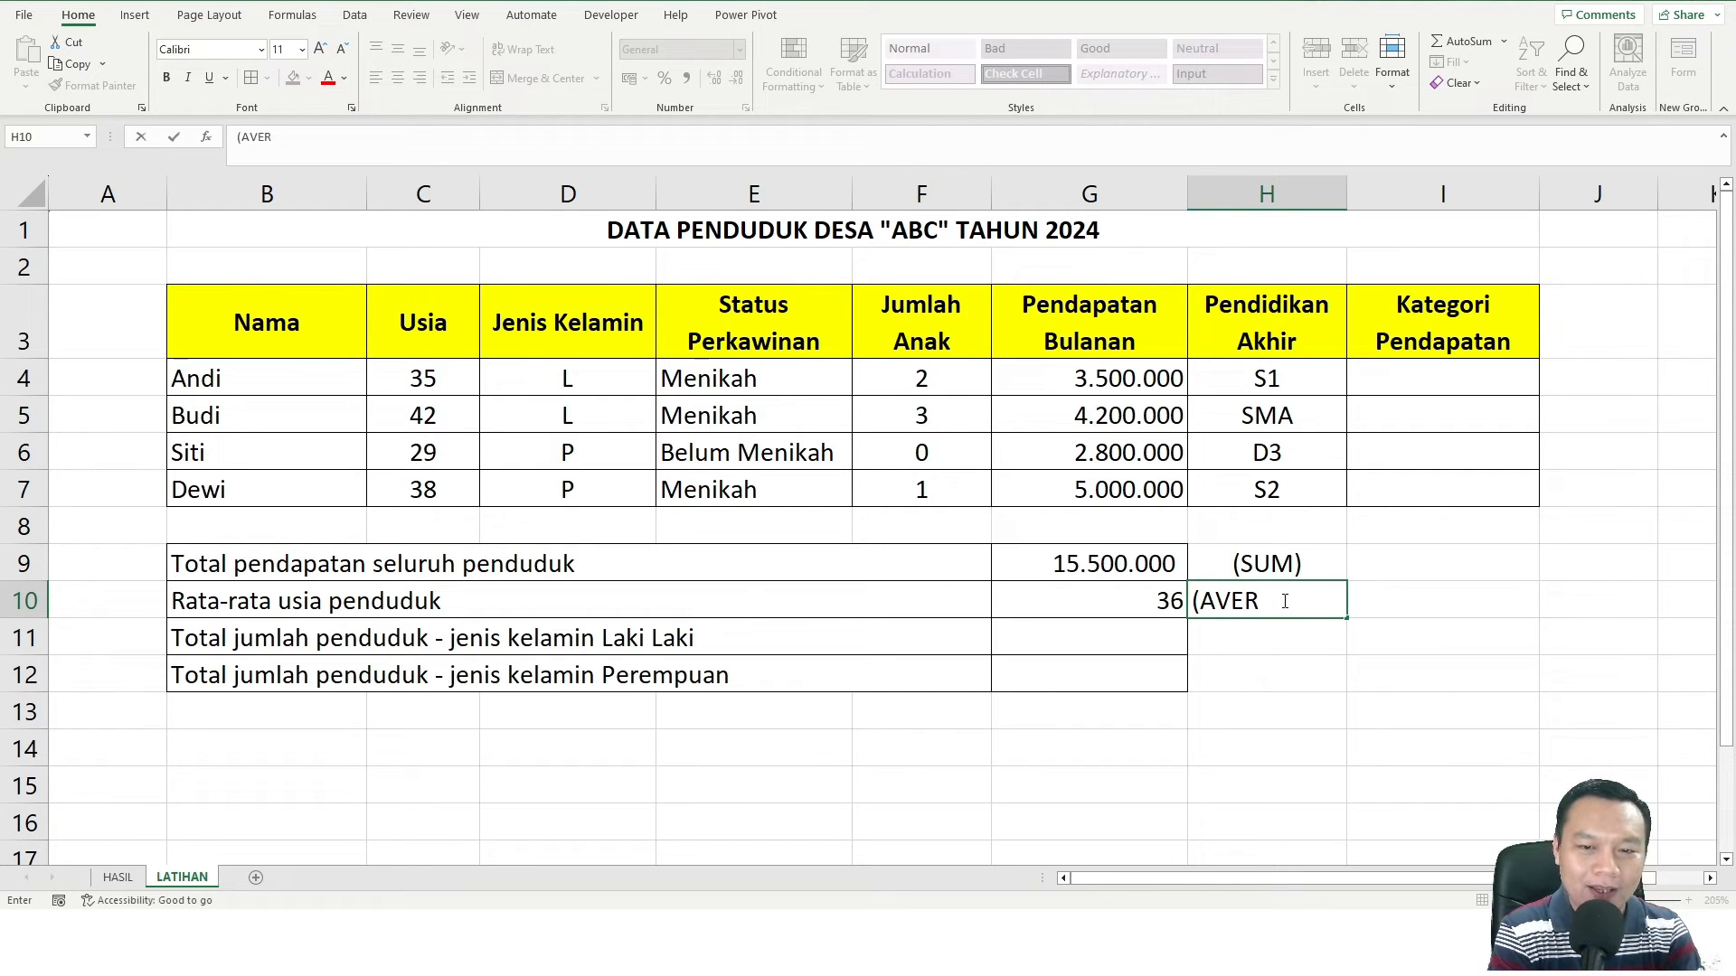
{"action": "type", "text": "AGE)"}
{"action": "key", "text": "Return"}
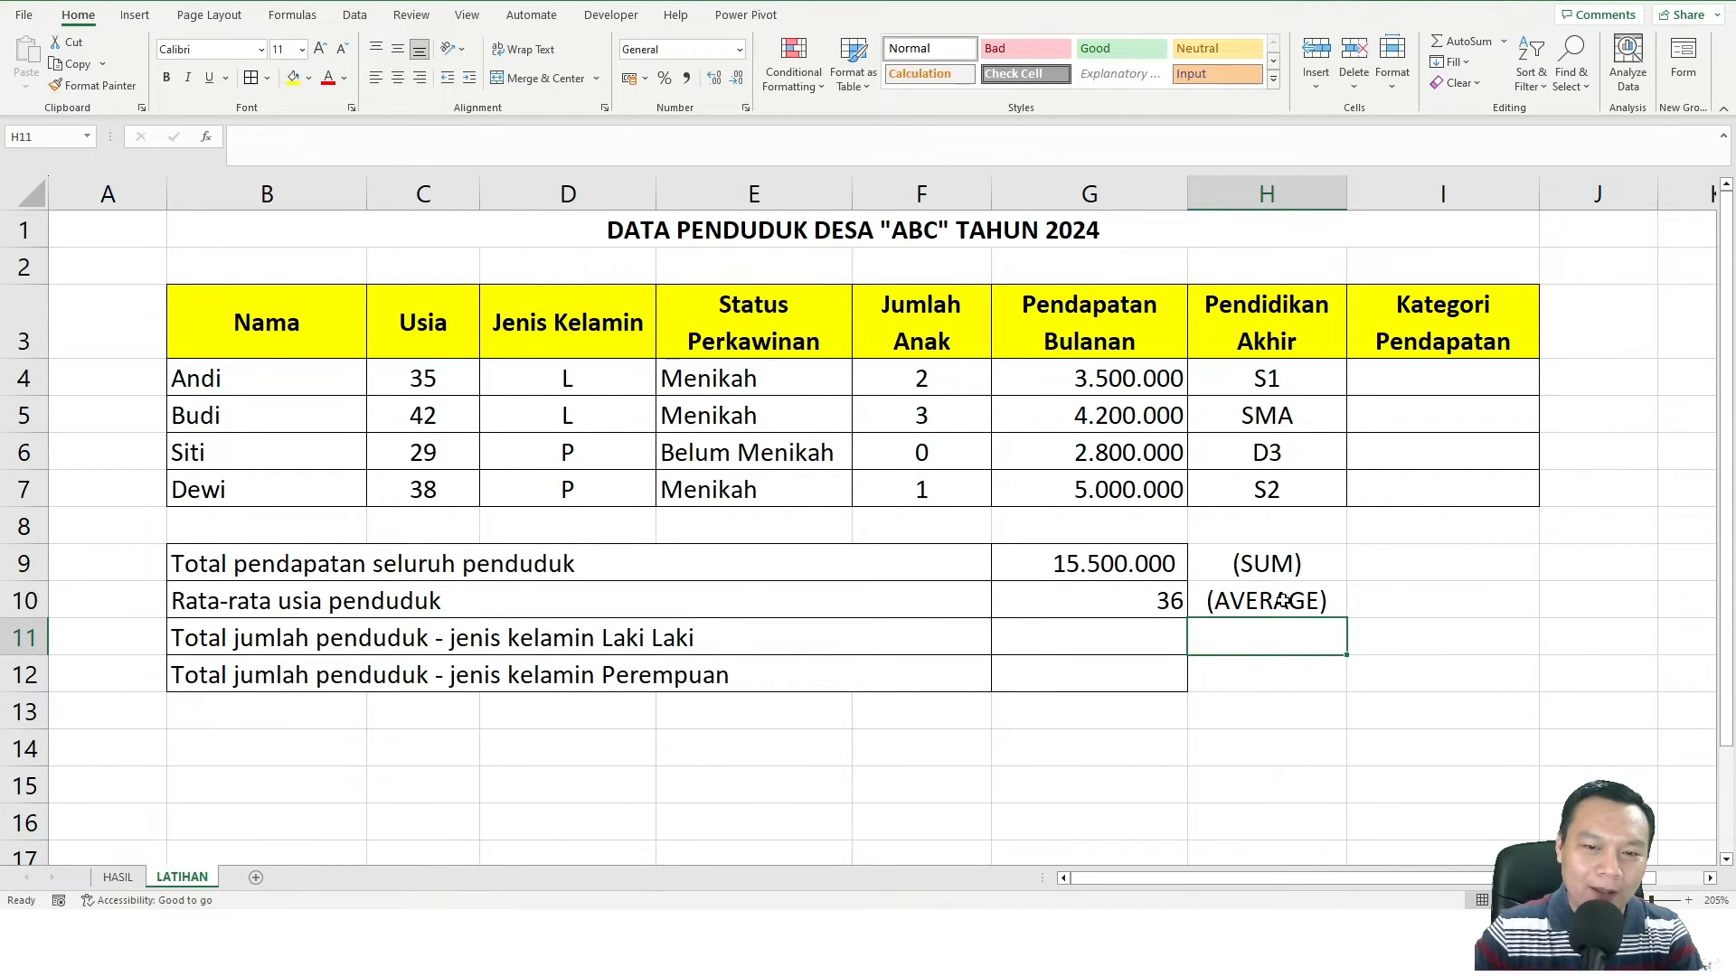
{"action": "left_click", "coordinate": [1135, 607]}
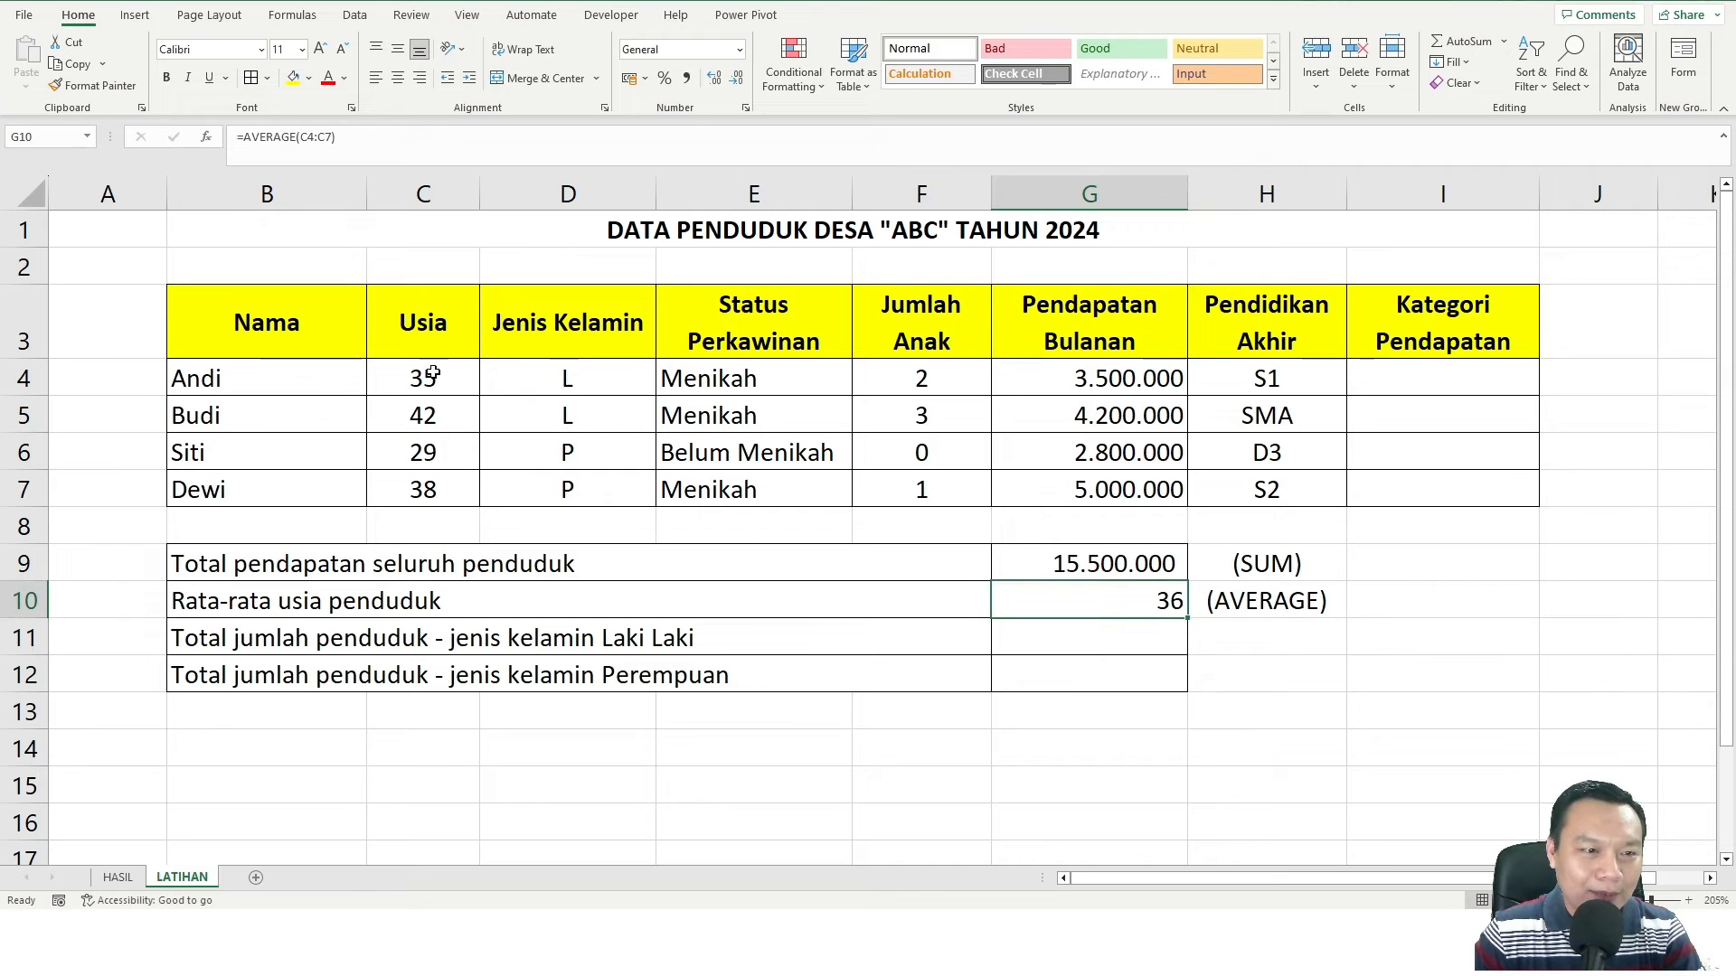
{"action": "left_click_drag", "start_coordinate": [433, 372], "coordinate": [425, 489]}
{"action": "left_click", "coordinate": [1120, 601]}
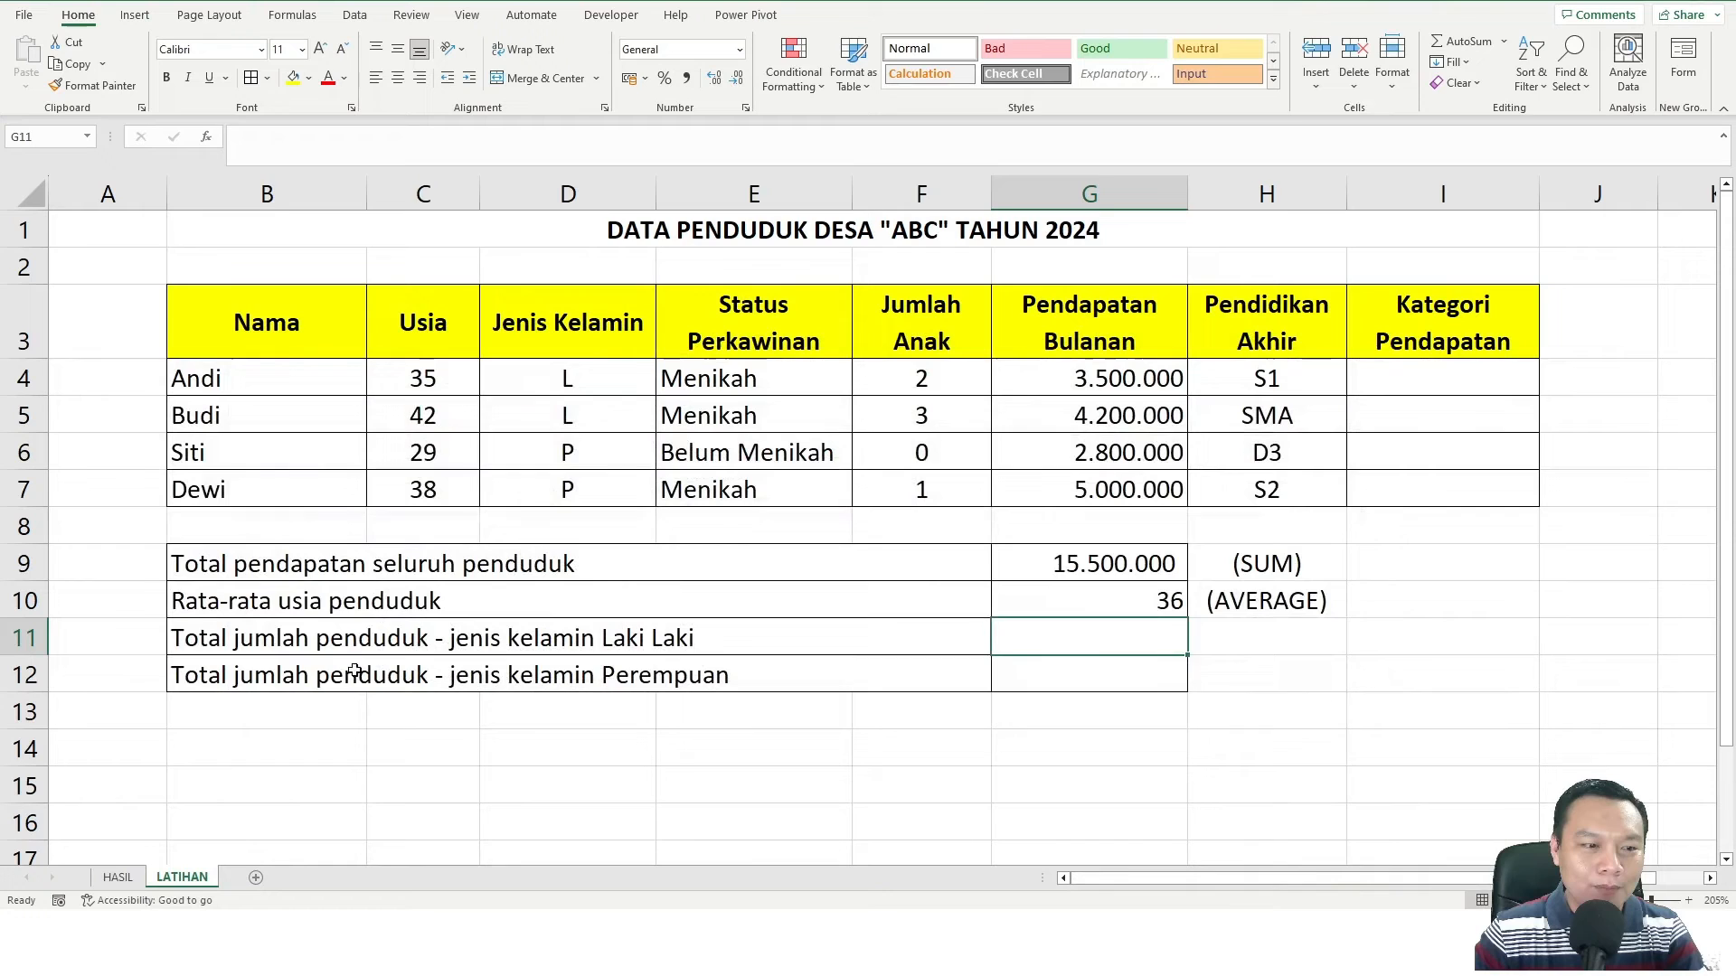
Review the gender column and count the male residents in G11 with =COUNTIF(D4:D7;"L")
{"action": "left_click", "coordinate": [370, 640]}
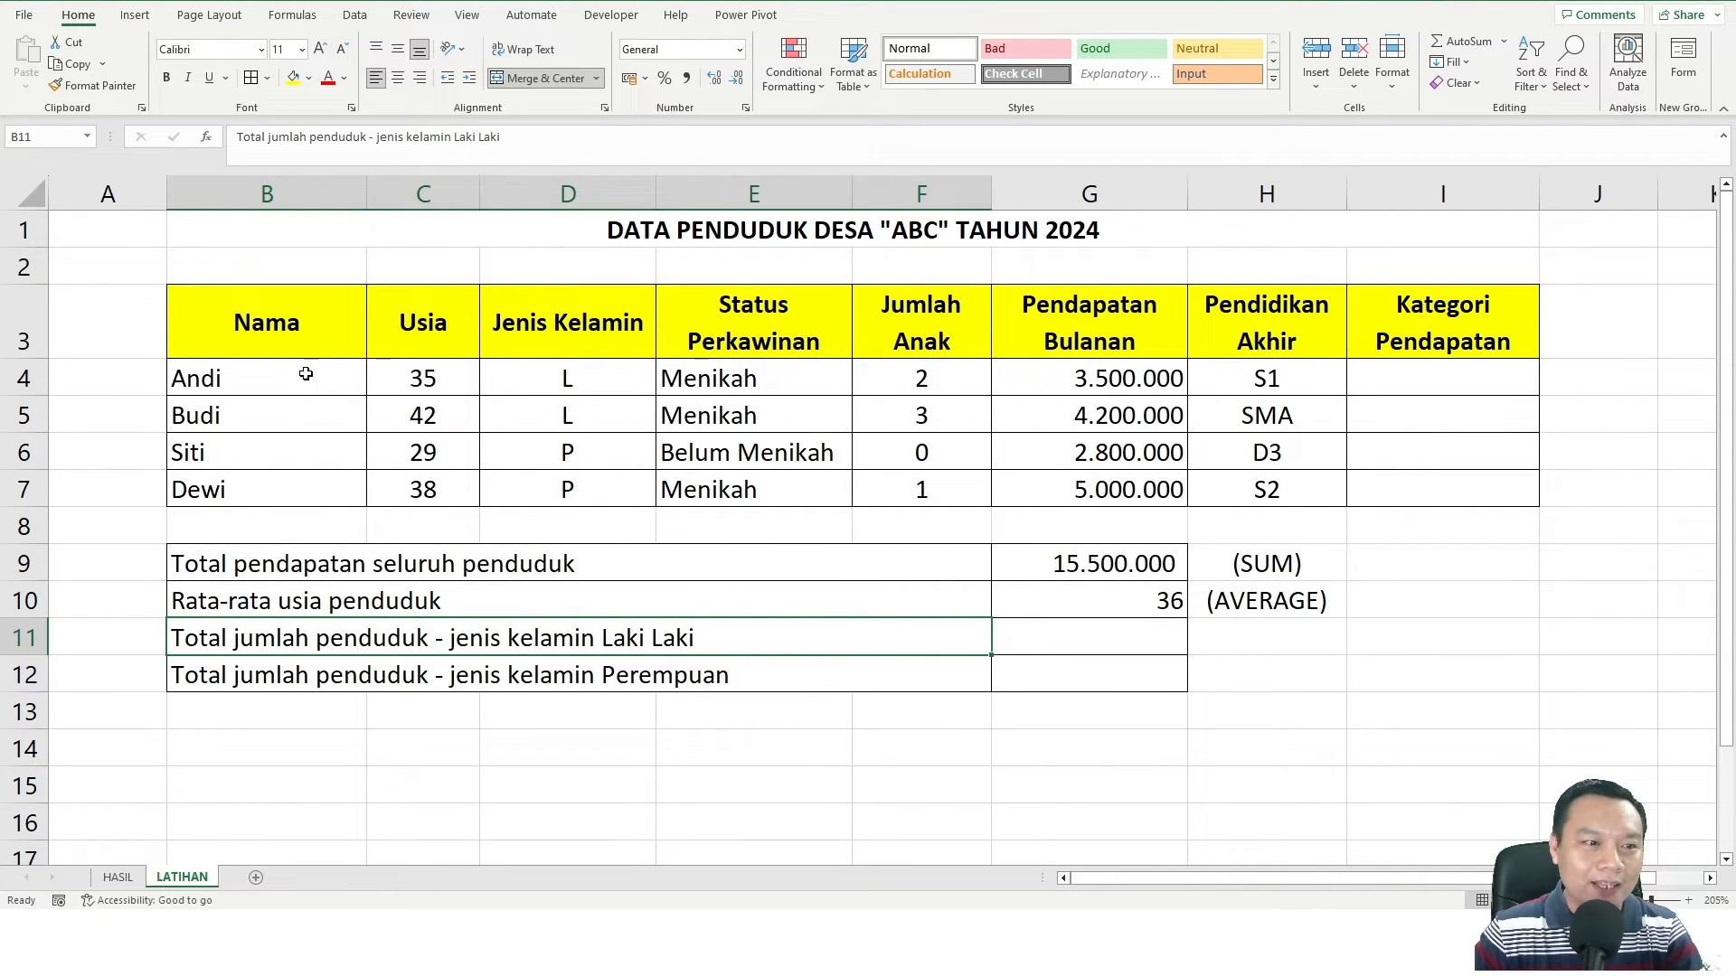
{"action": "left_click_drag", "start_coordinate": [306, 374], "coordinate": [539, 477]}
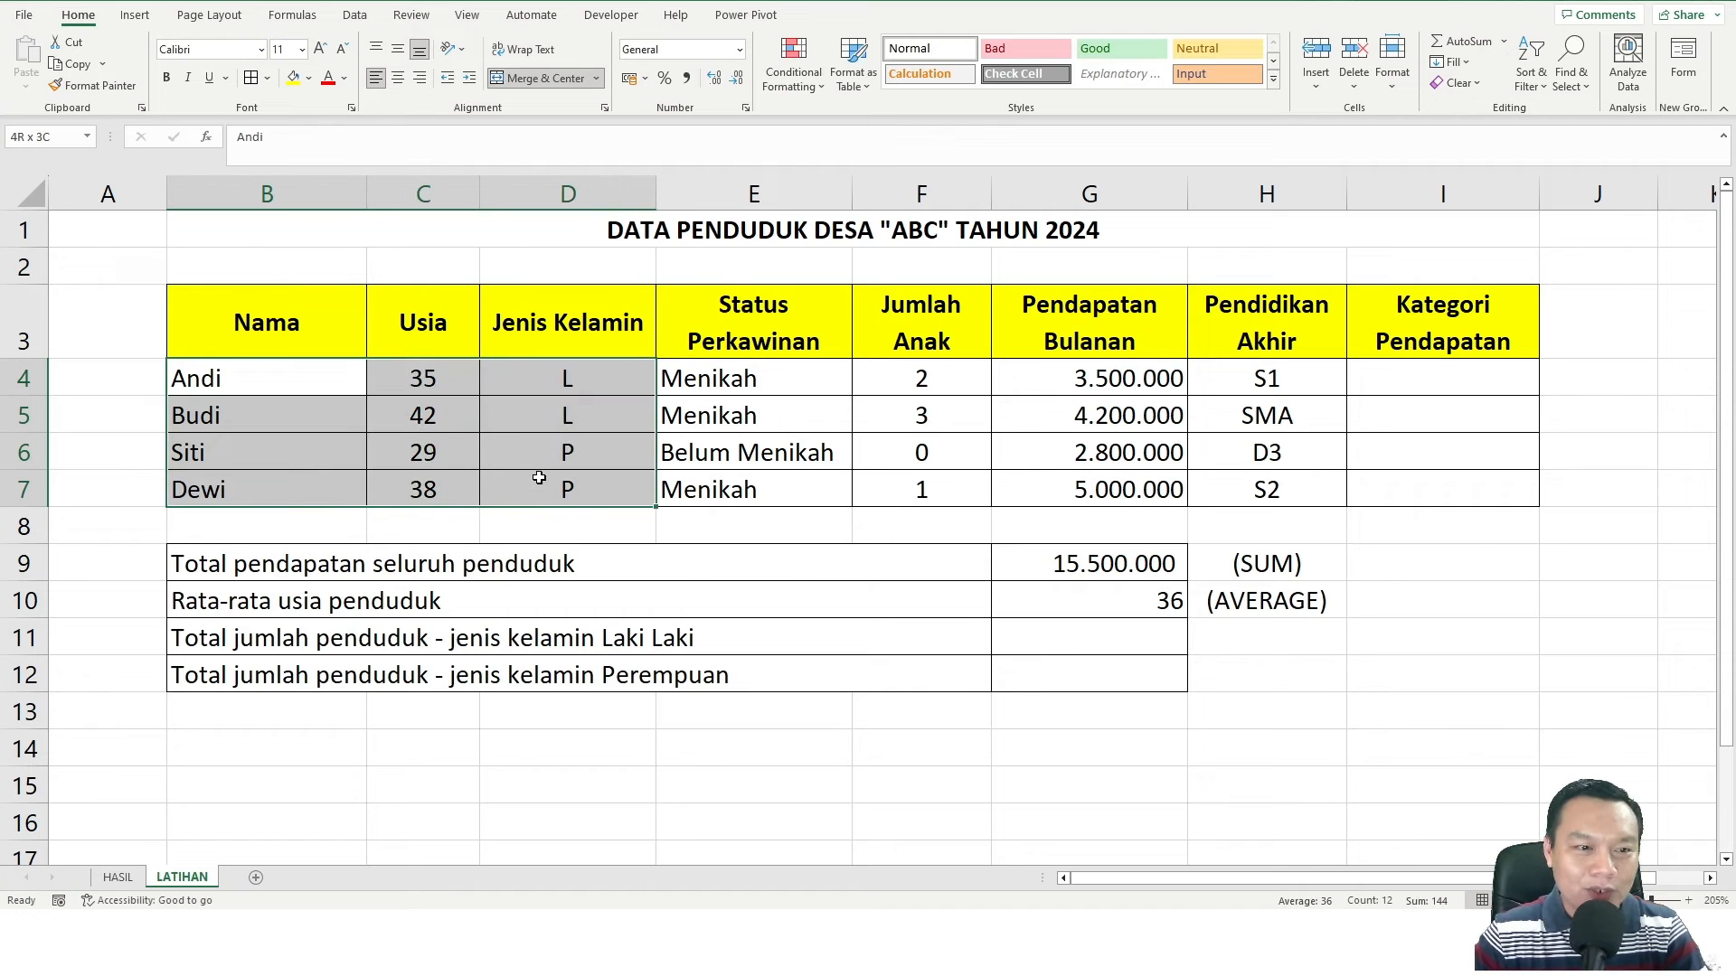
{"action": "left_click", "coordinate": [539, 477]}
{"action": "left_click_drag", "start_coordinate": [569, 377], "coordinate": [542, 487]}
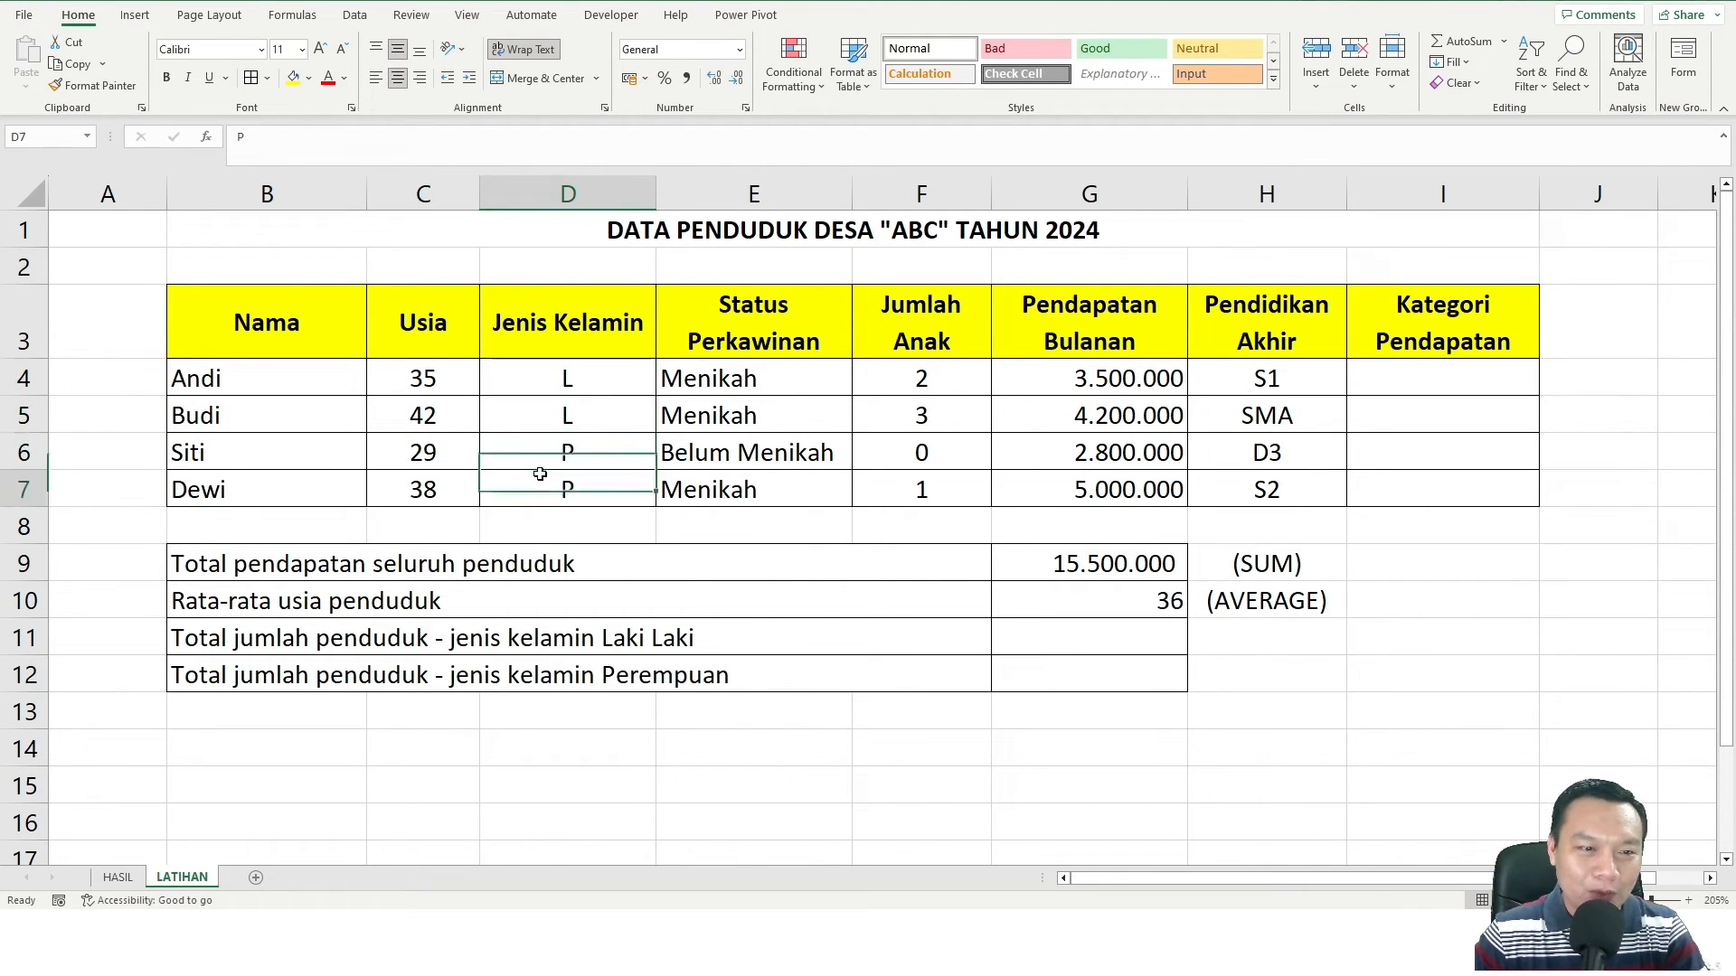
{"action": "left_click", "coordinate": [349, 640]}
{"action": "left_click", "coordinate": [1070, 644]}
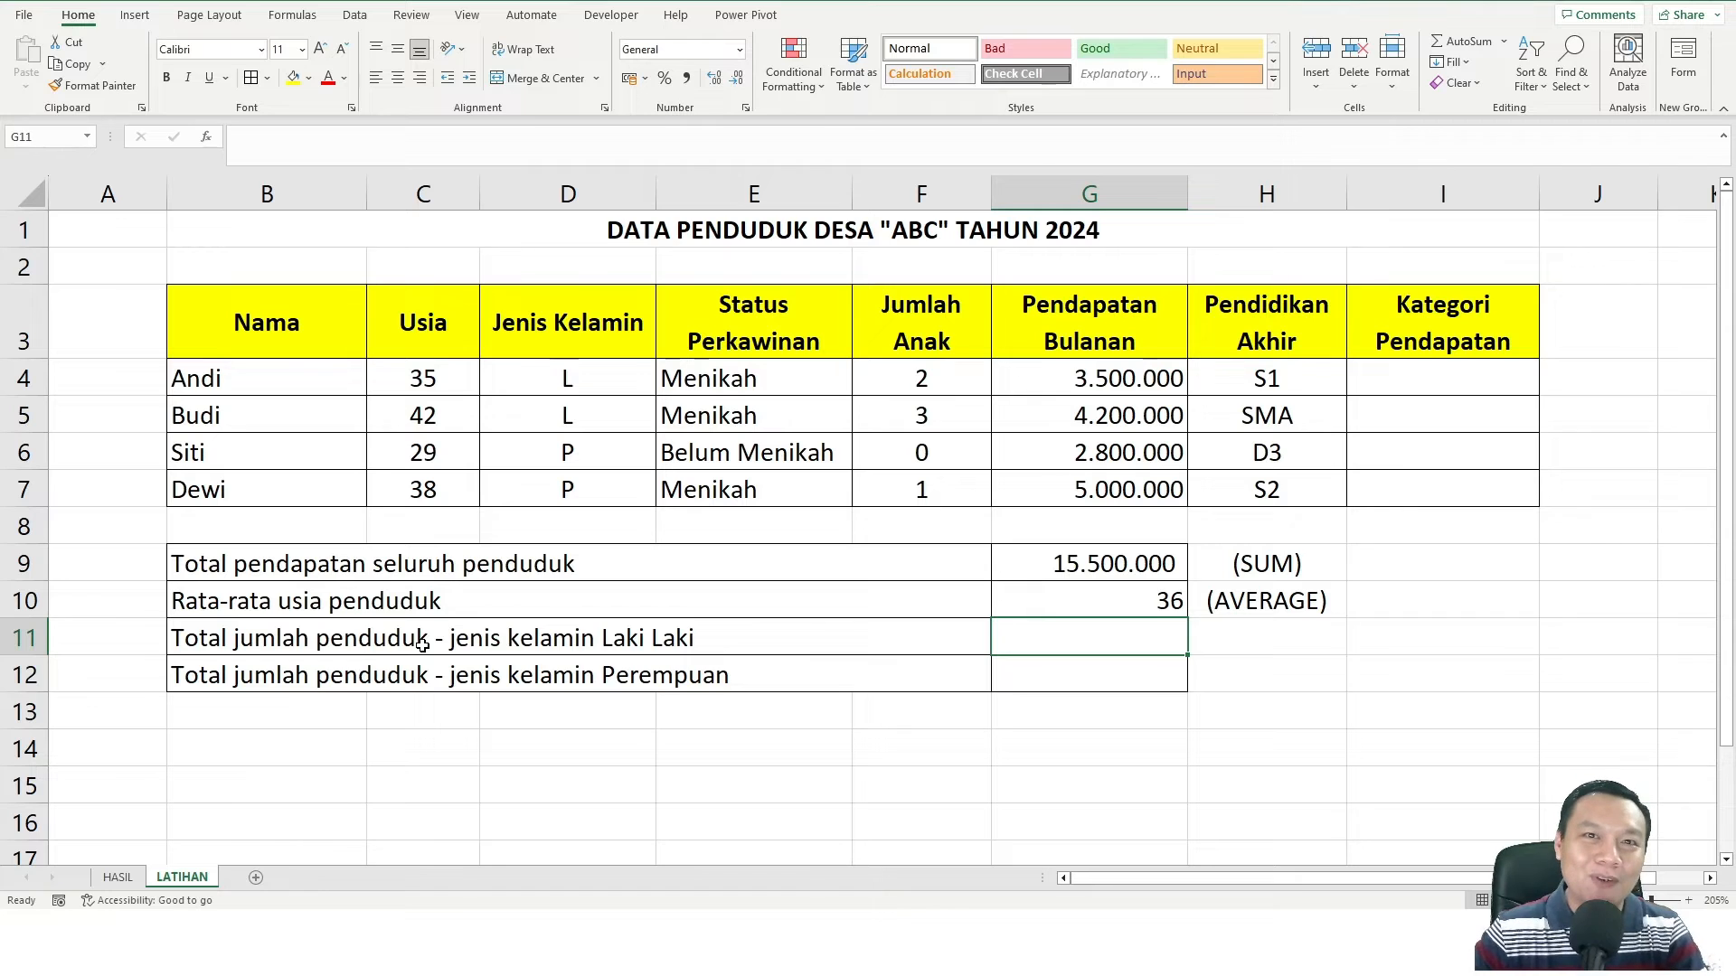
{"action": "type", "text": "="}
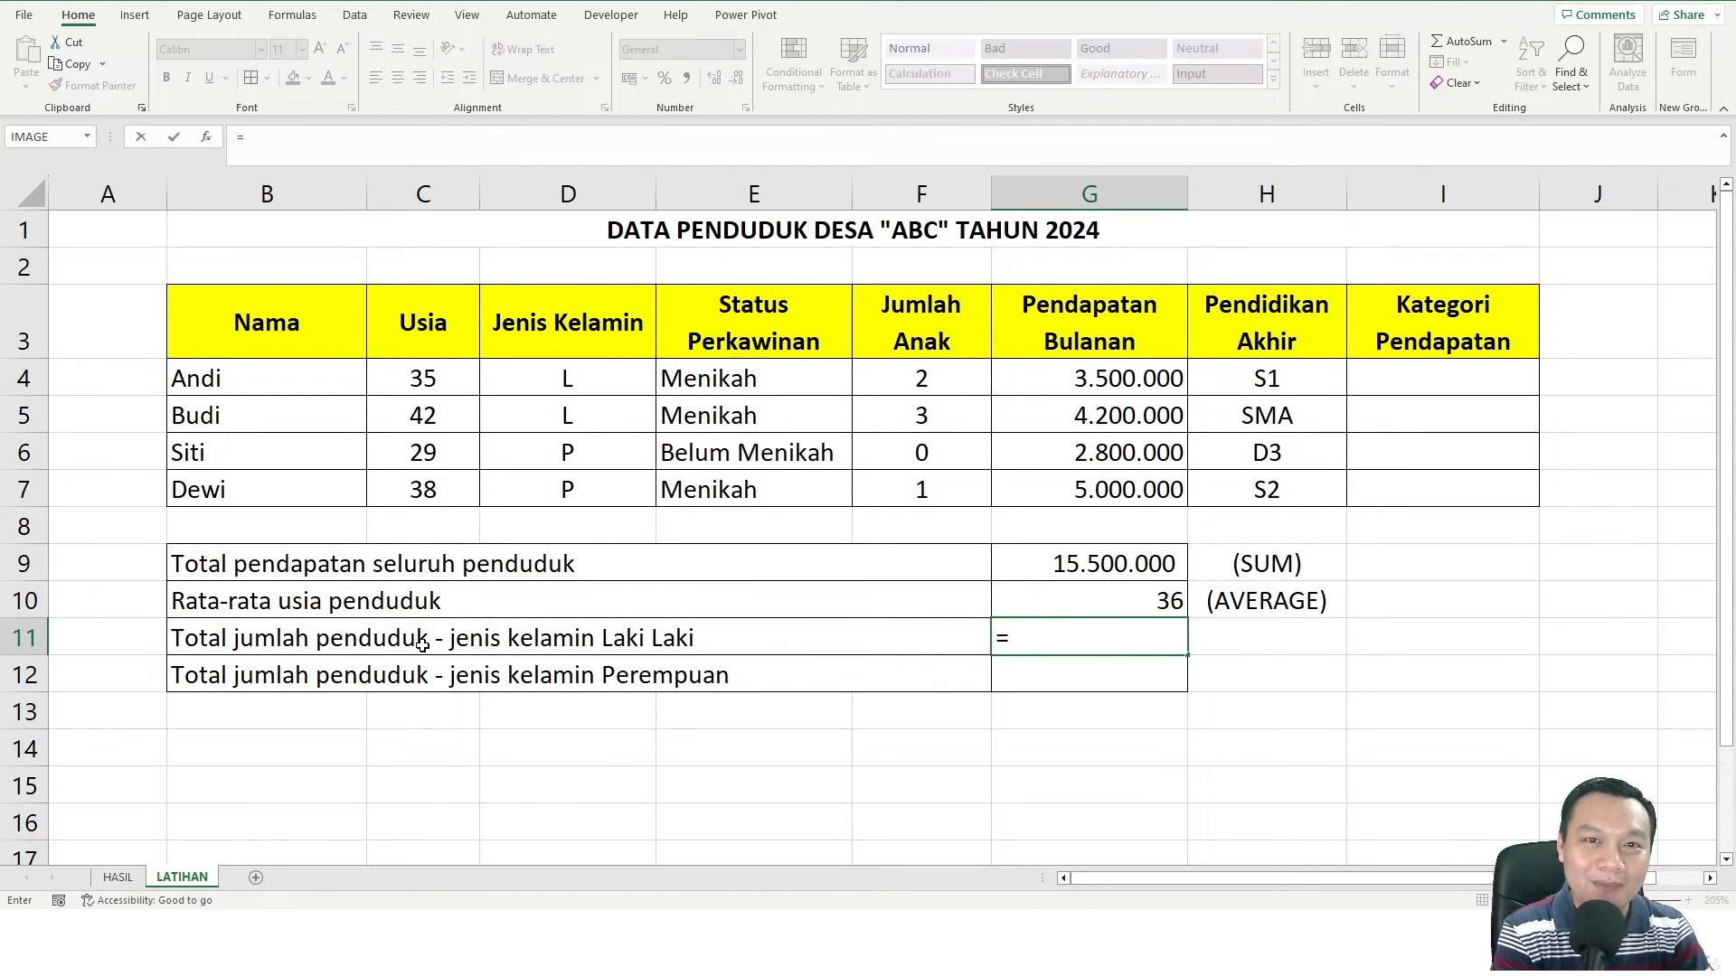
{"action": "type", "text": "COUN"}
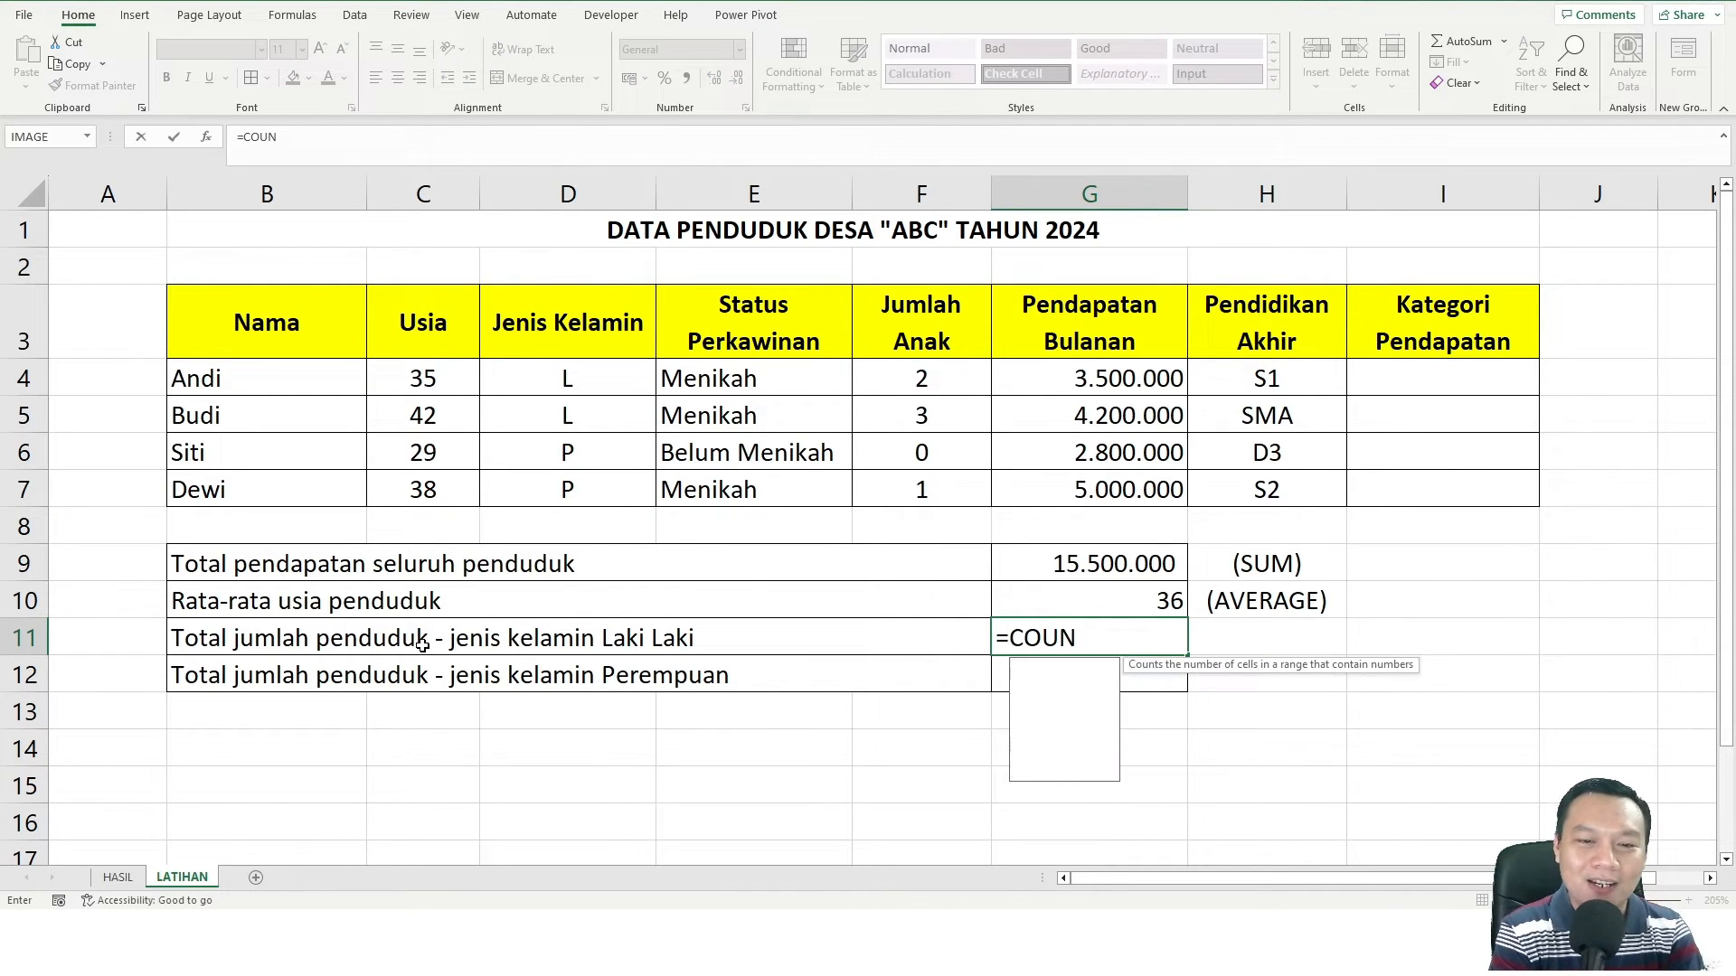
{"action": "type", "text": "TIF("}
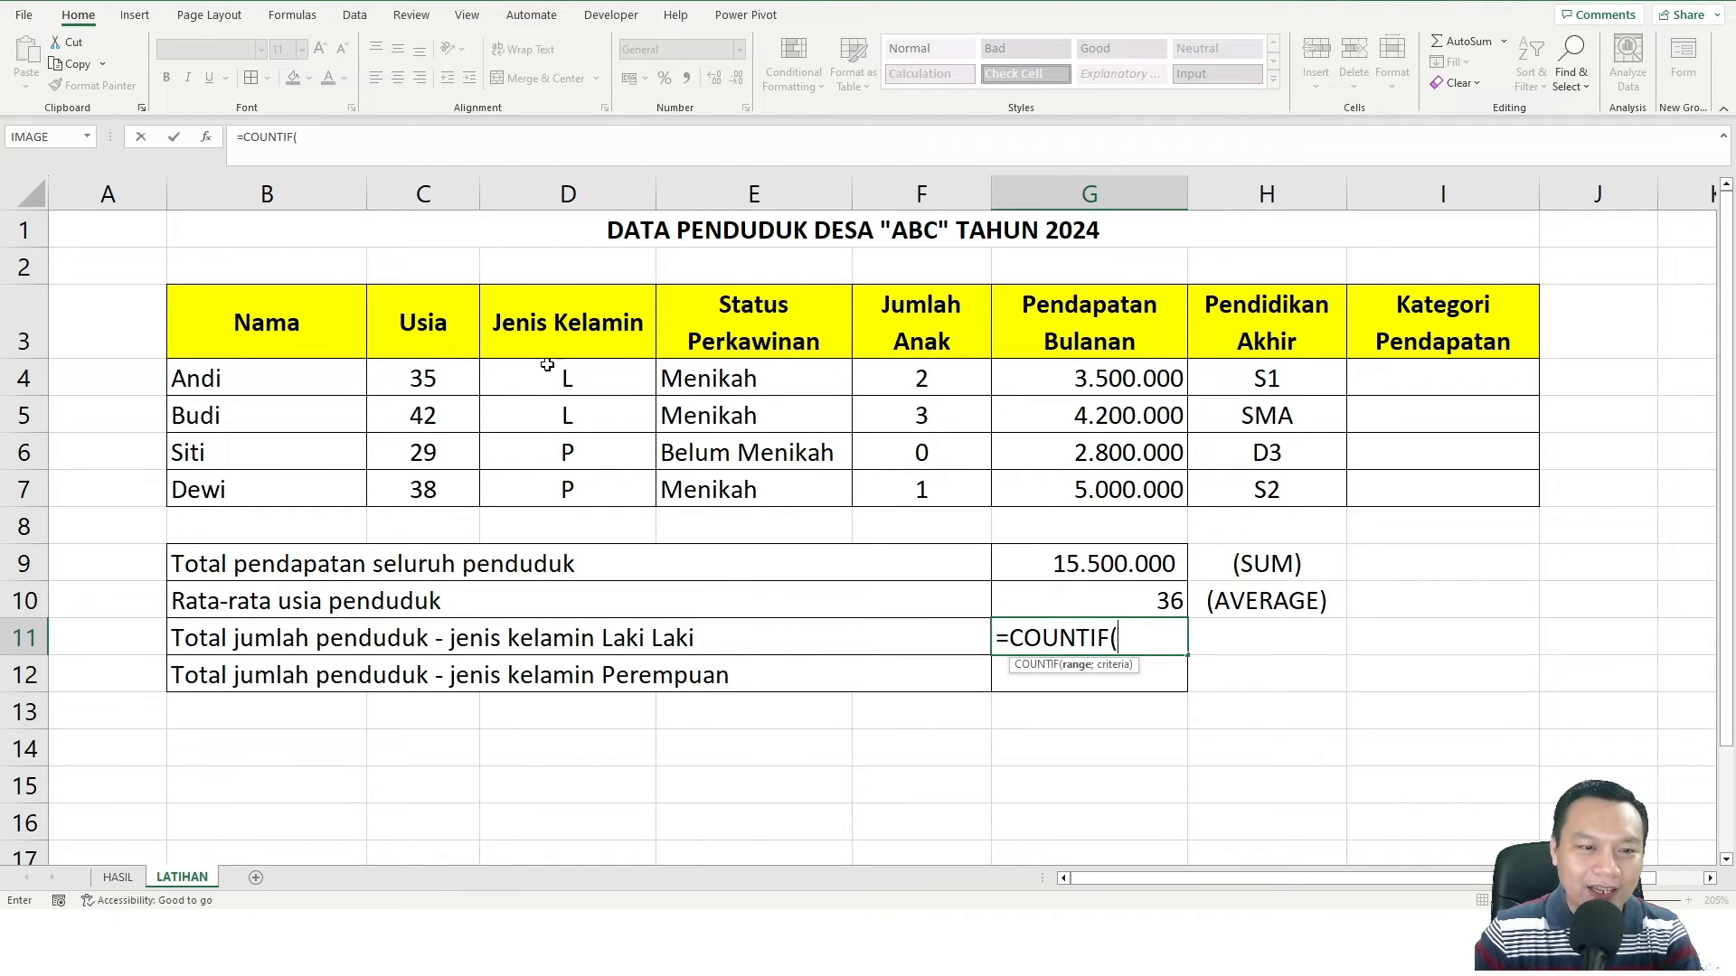
{"action": "left_click_drag", "start_coordinate": [562, 373], "coordinate": [568, 485]}
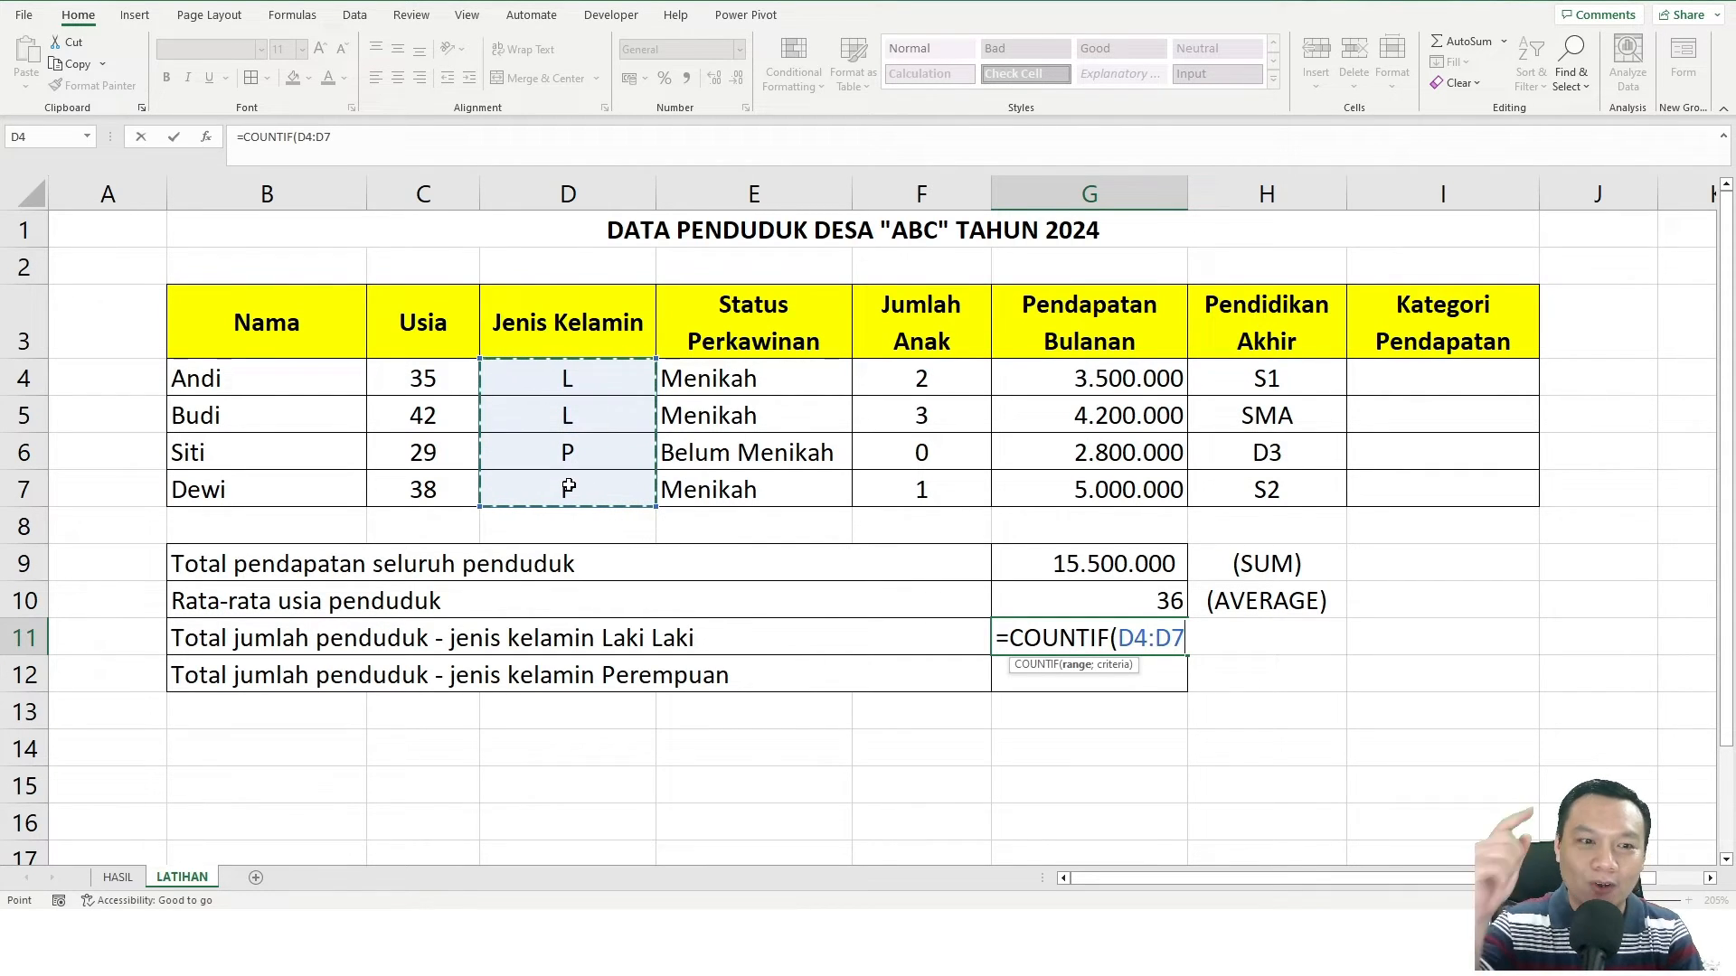
{"action": "type", "text": ";"}
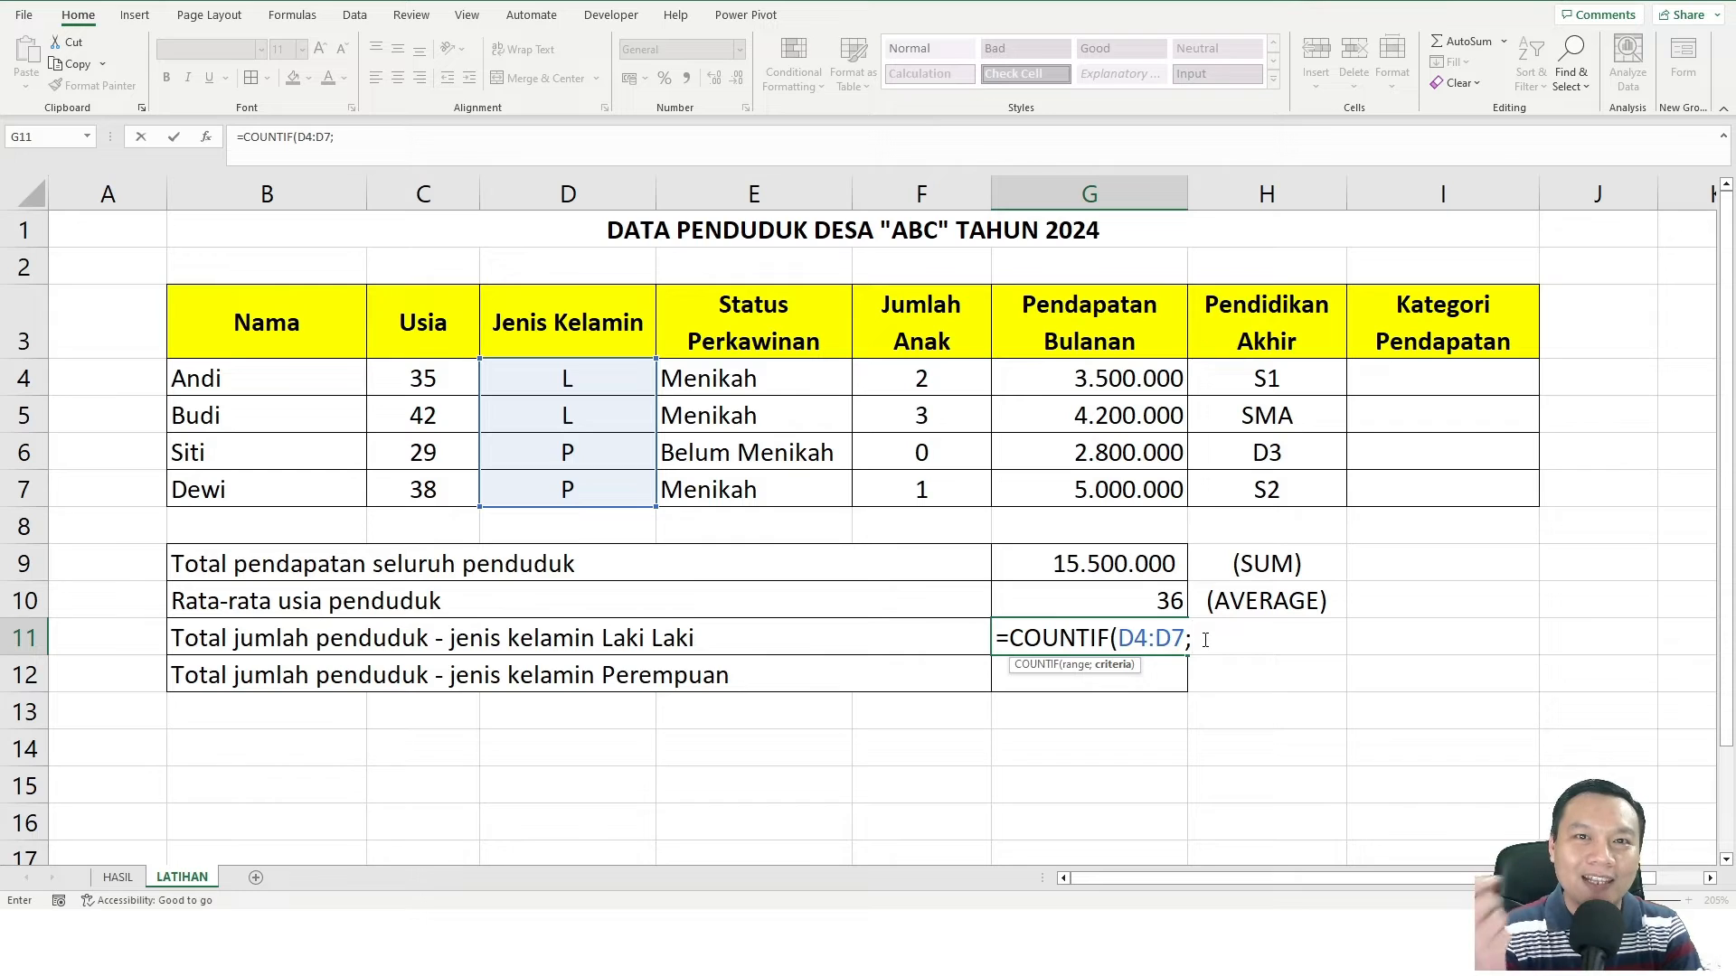
{"action": "type", "text": "\""}
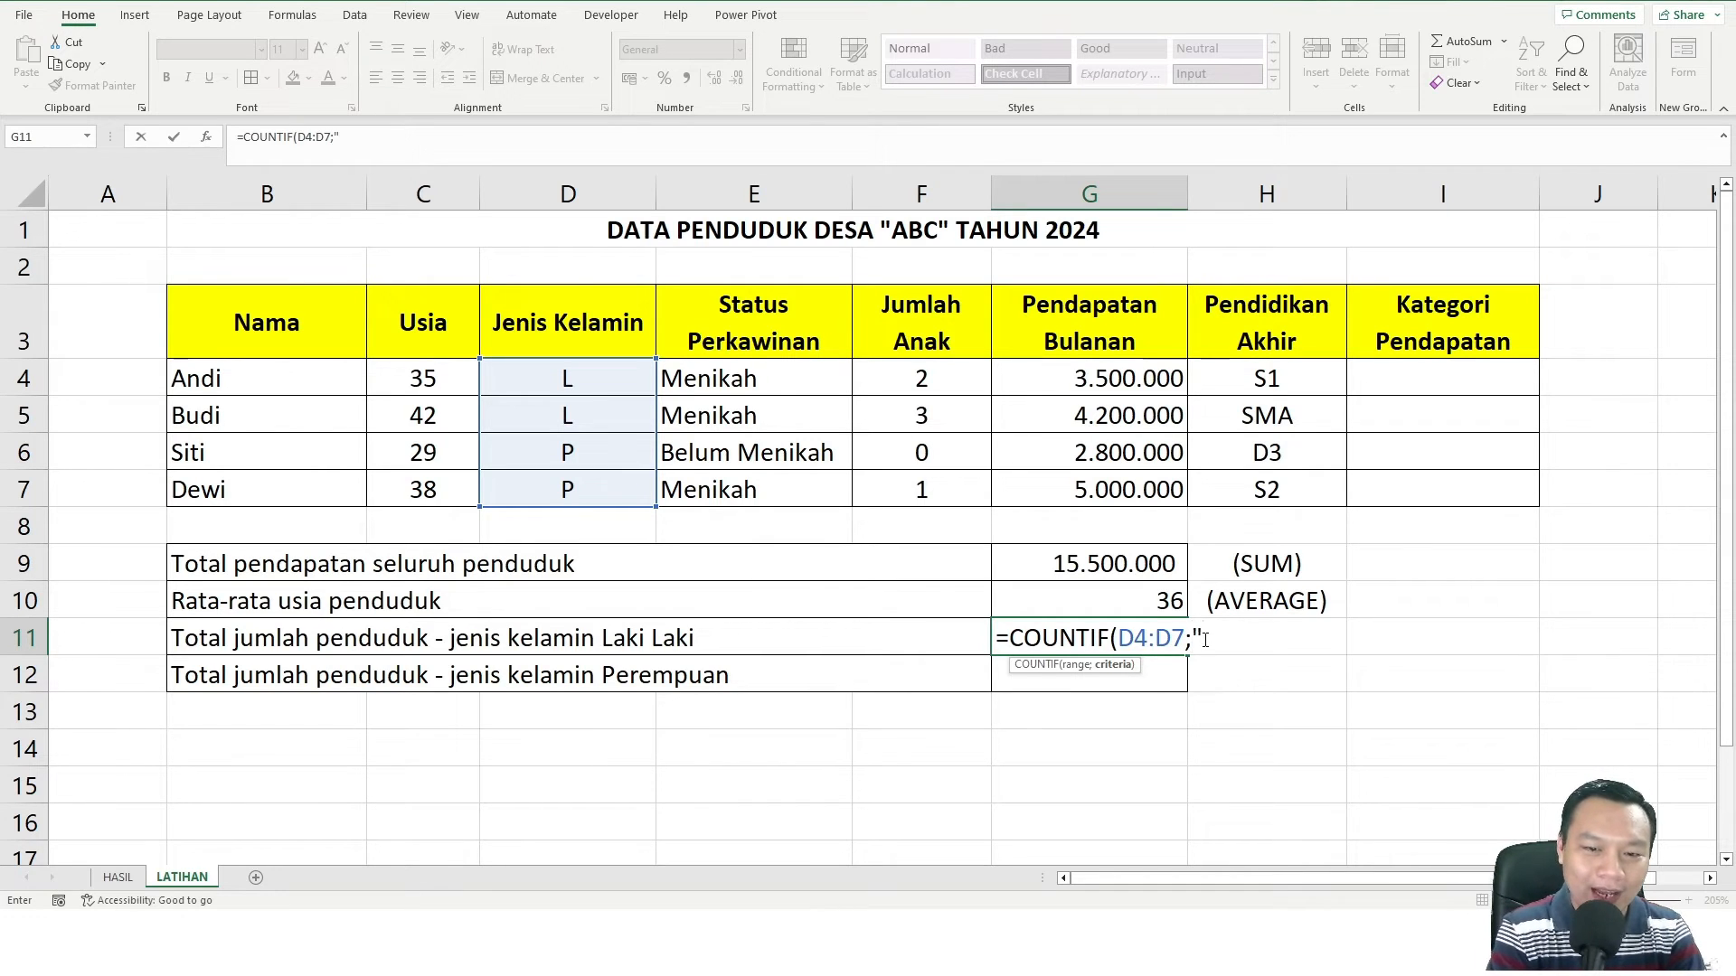
{"action": "type", "text": "L\")"}
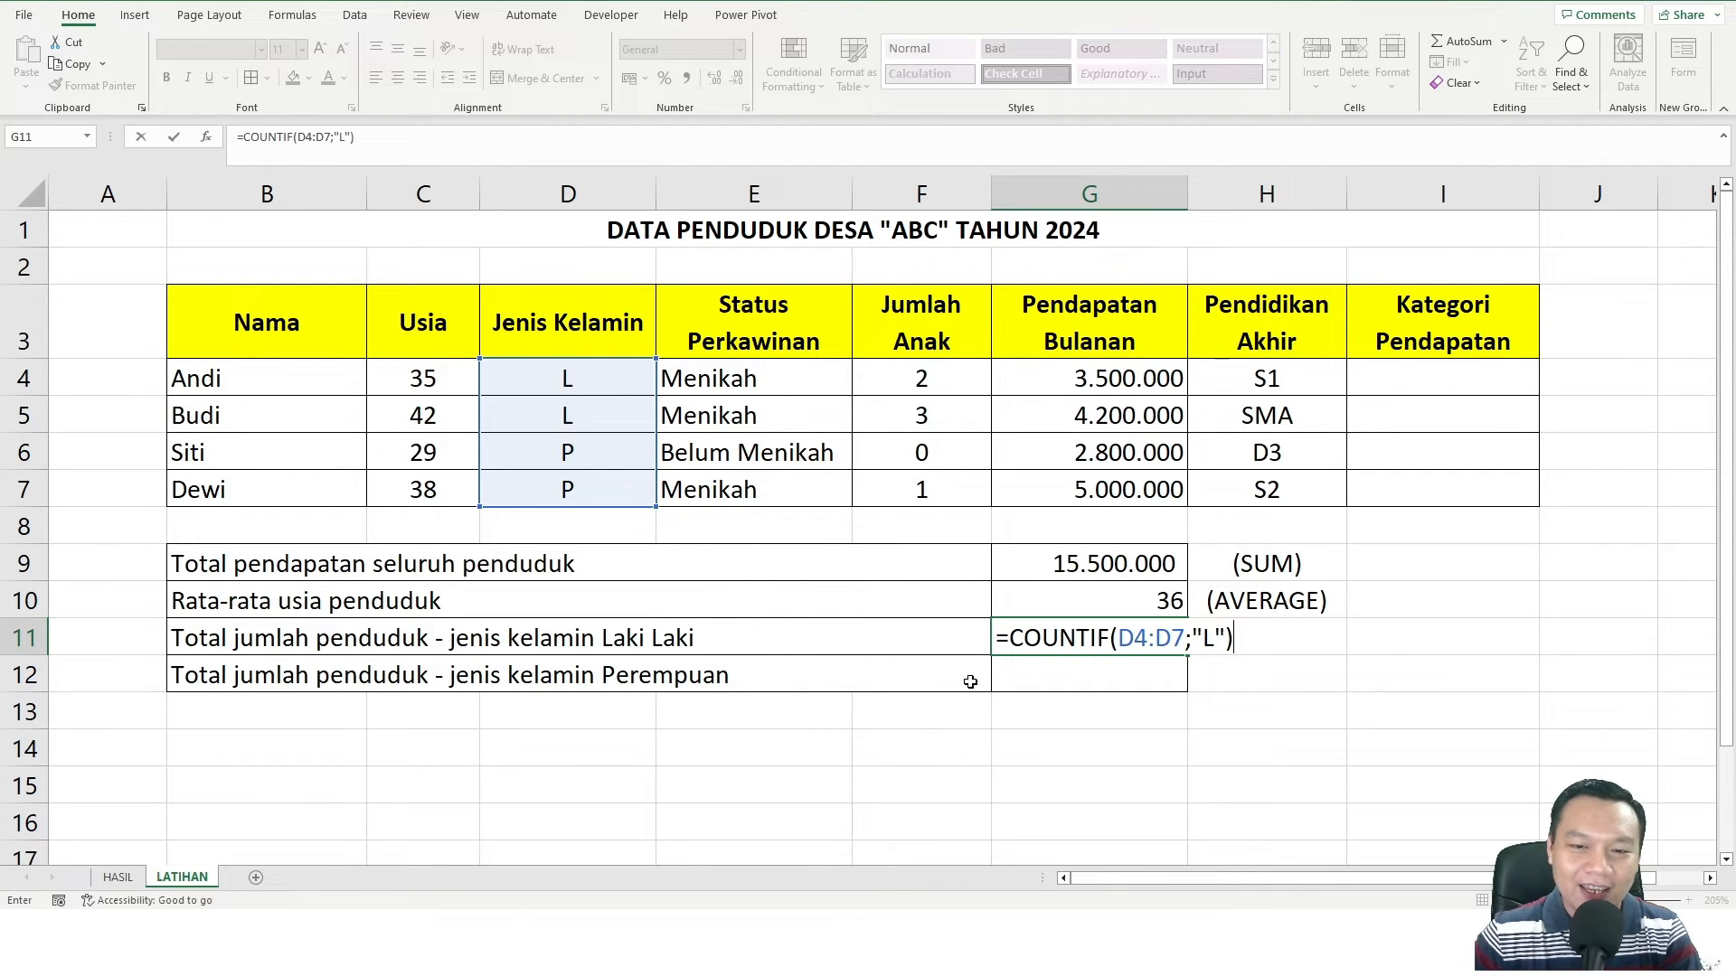
{"action": "key", "text": "Return"}
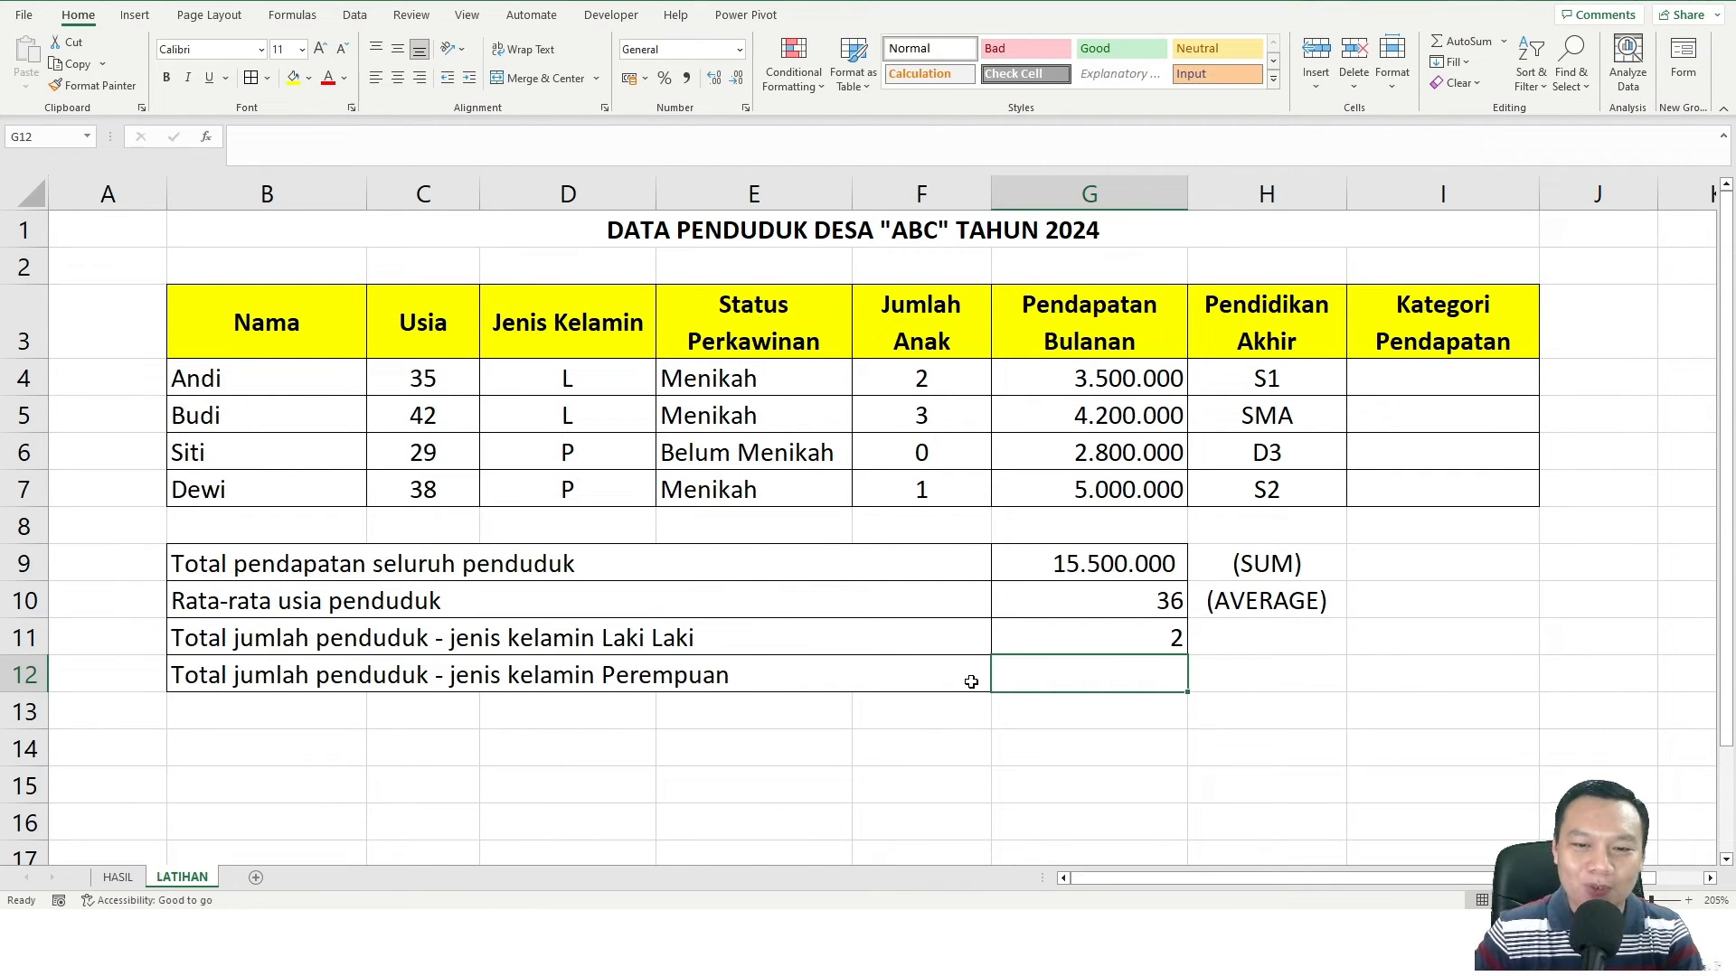
Check the male count against the L entries in the gender column and enter the note "(COUNTIF)" in H11
{"action": "left_click", "coordinate": [1139, 648]}
{"action": "left_click_drag", "start_coordinate": [552, 379], "coordinate": [555, 418]}
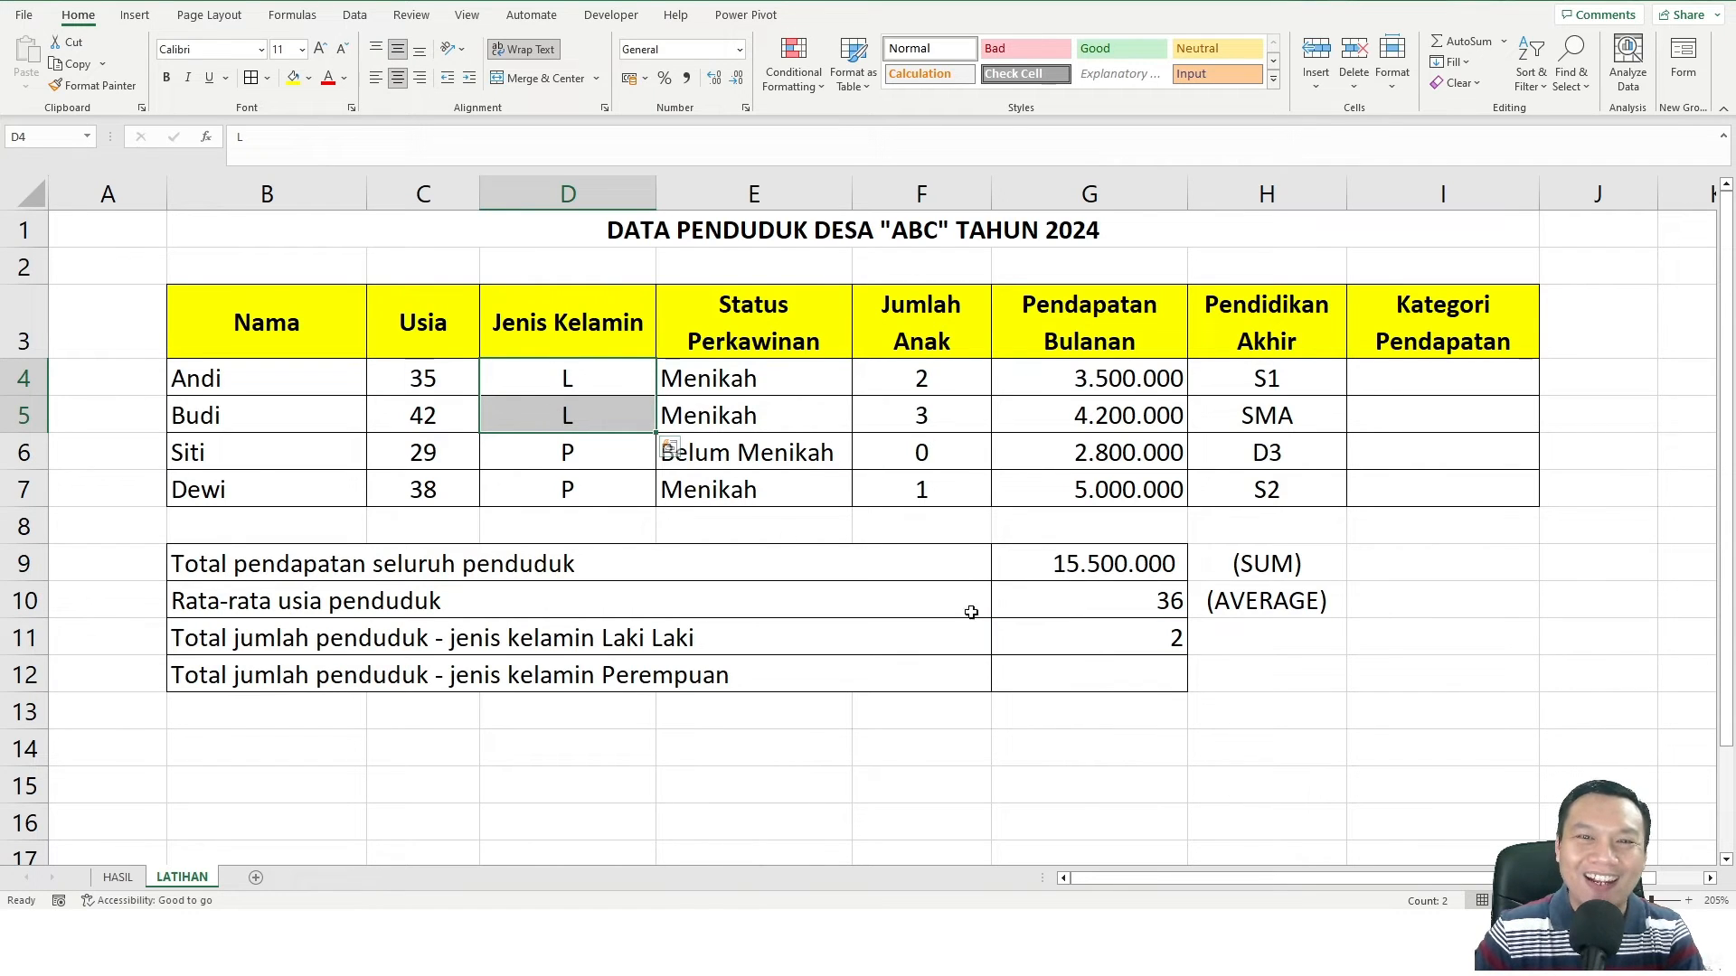
{"action": "left_click", "coordinate": [1295, 639]}
{"action": "type", "text": "(COUNTIF)"}
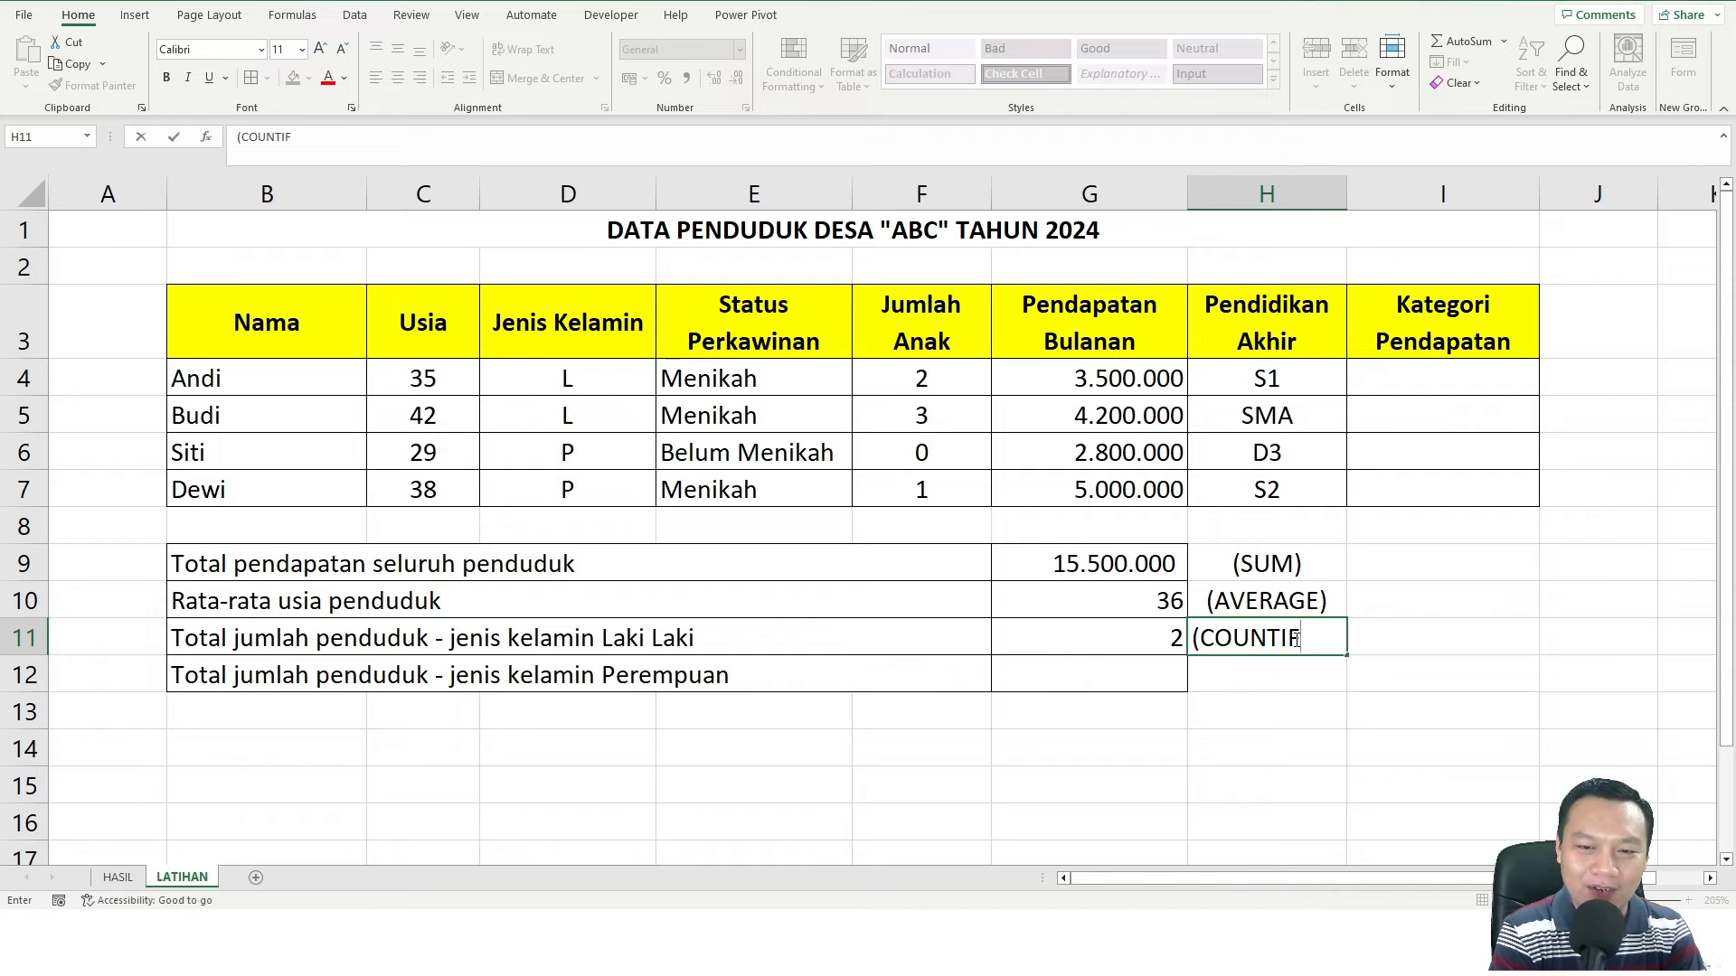
{"action": "key", "text": "Return"}
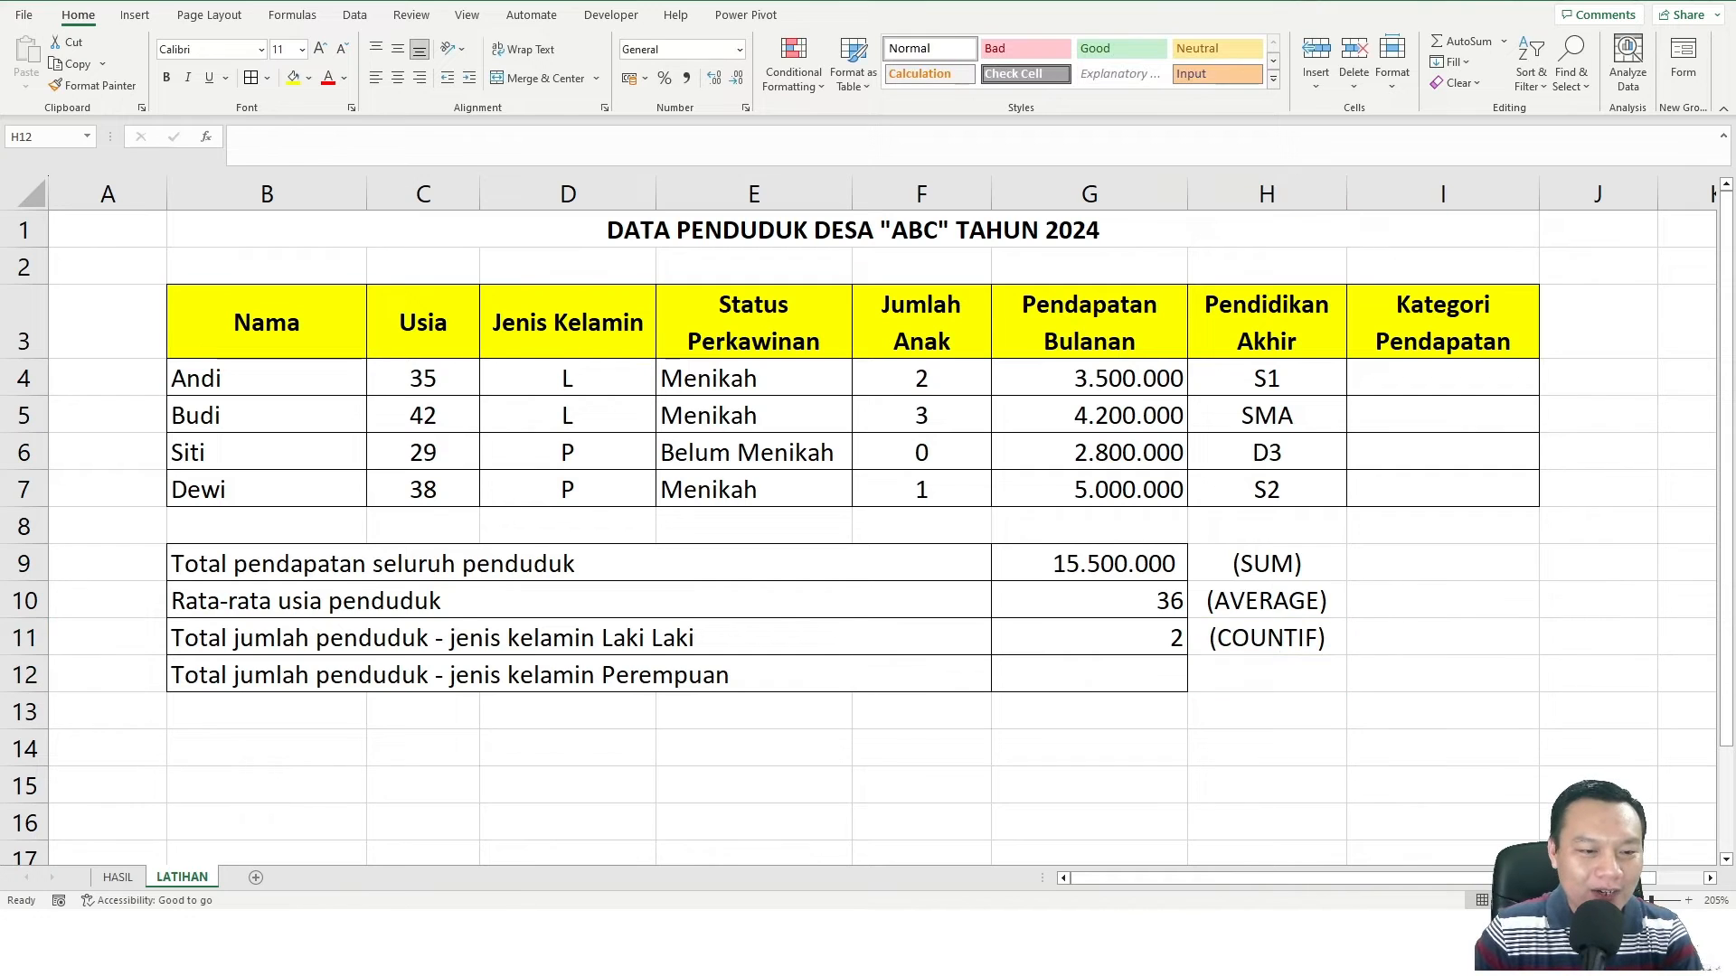
Check the female-resident count task in the Word exercise and locate its row in the Excel summary table
{"action": "key", "text": "alt+Tab"}
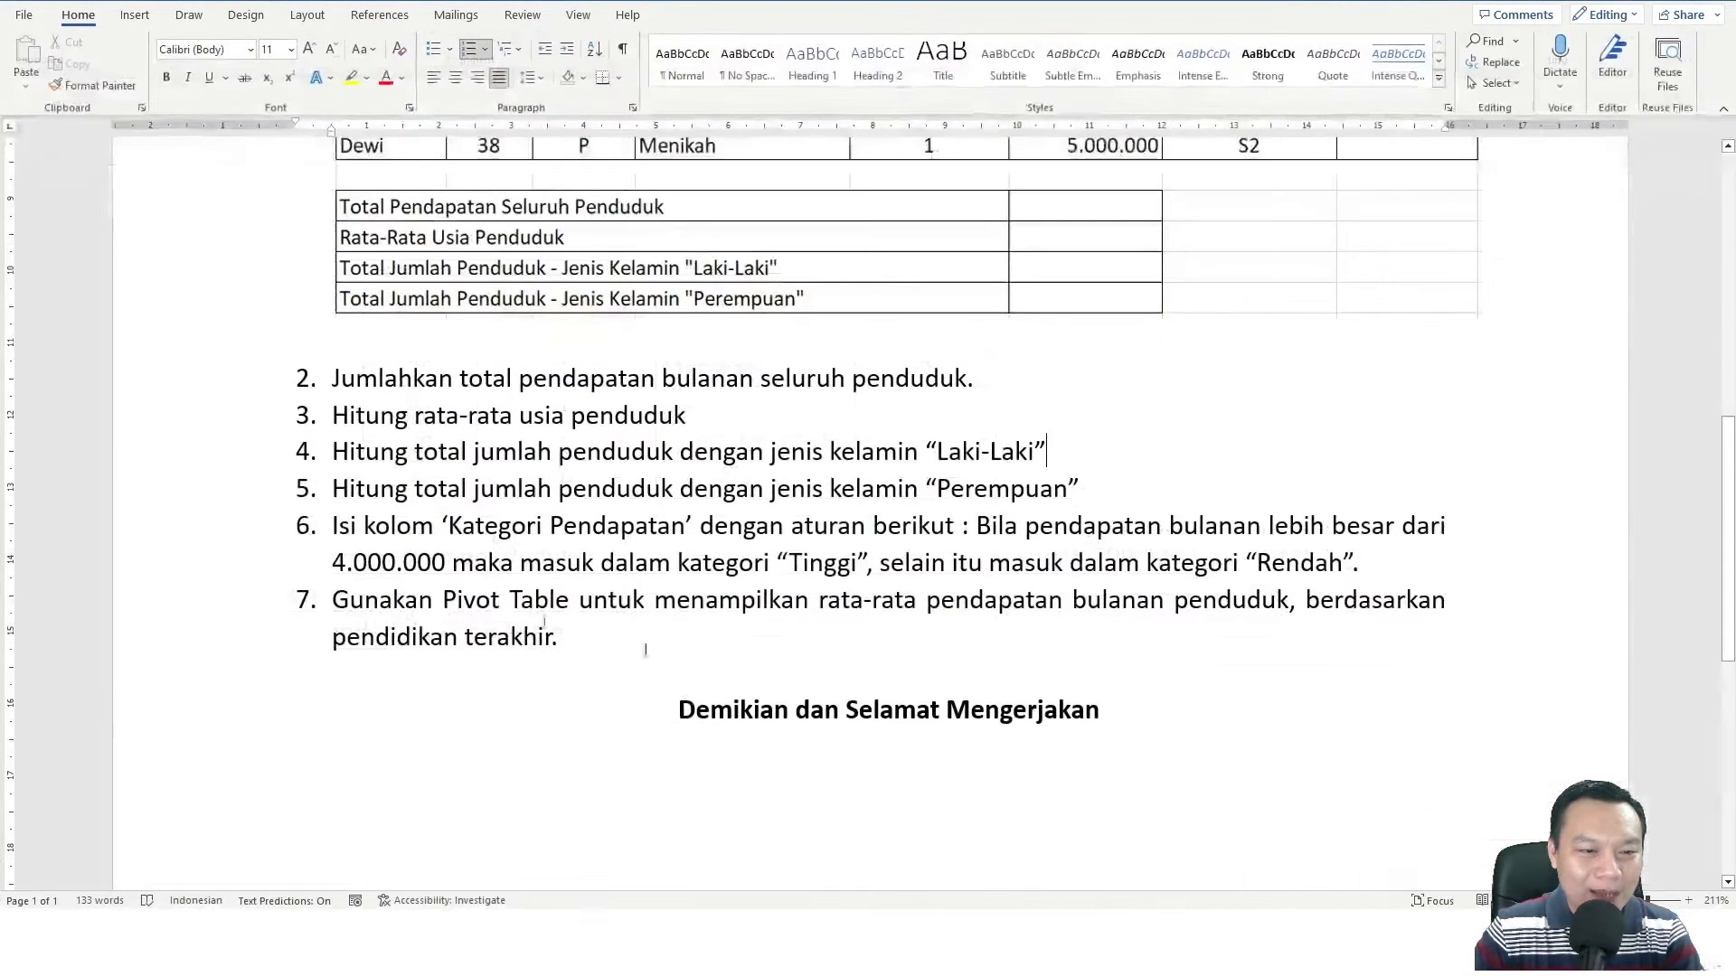
{"action": "left_click", "coordinate": [335, 489]}
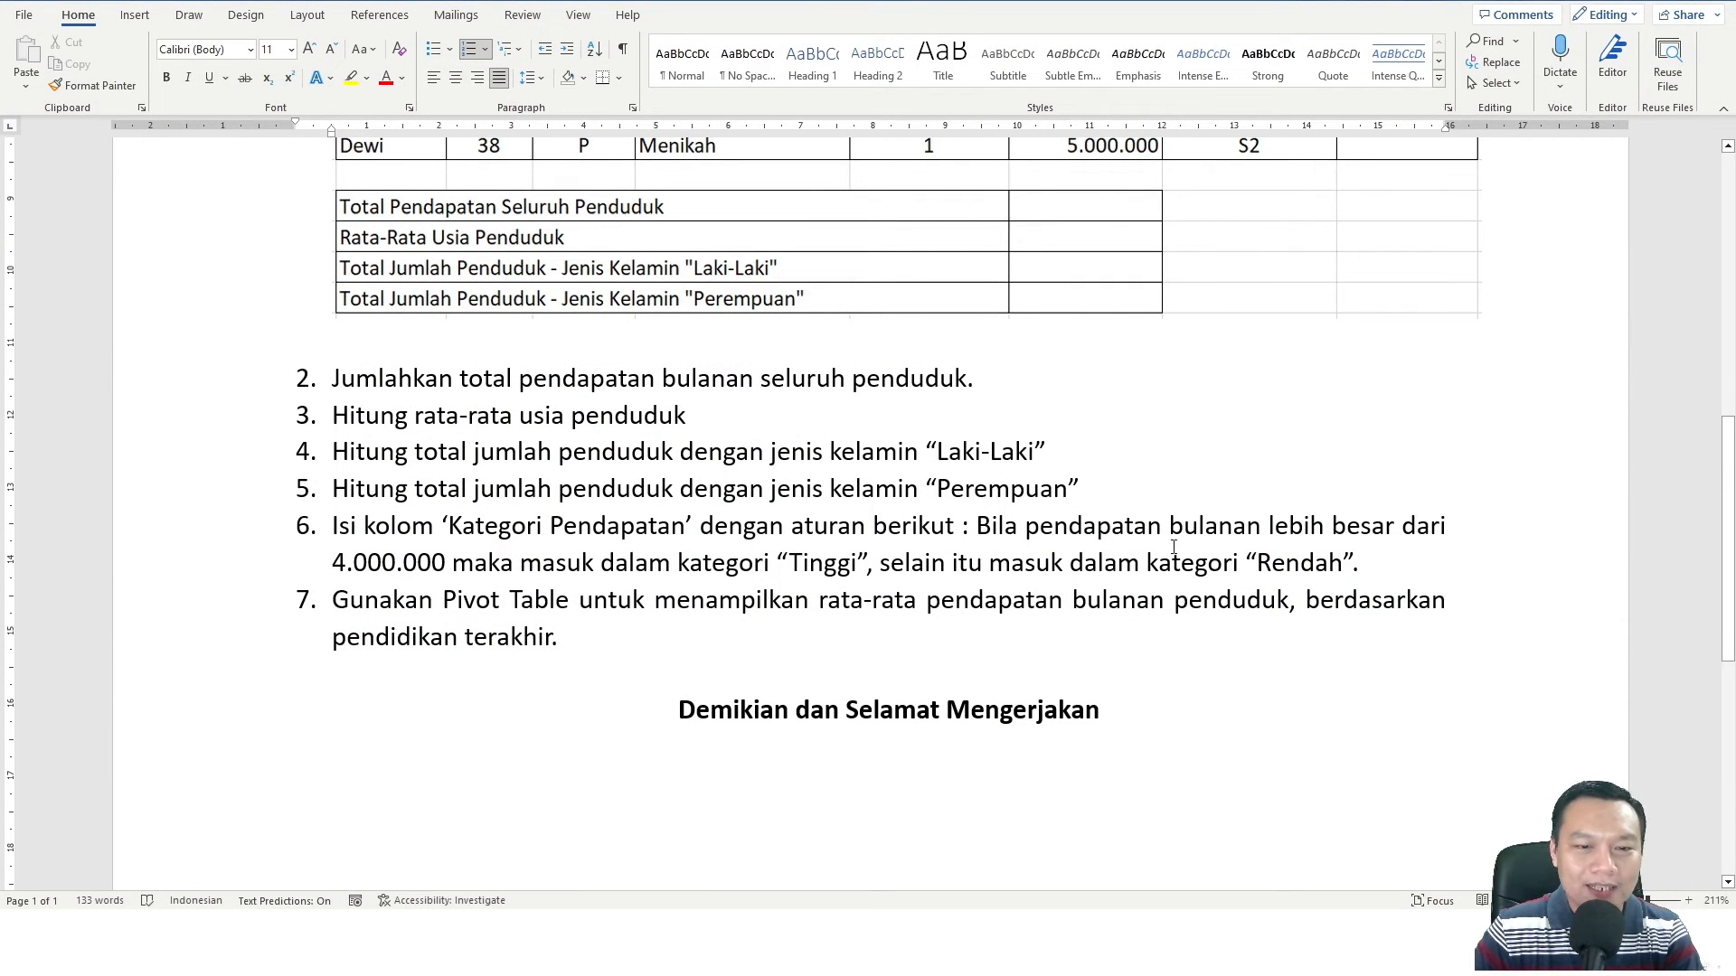
{"action": "key", "text": "alt+Tab"}
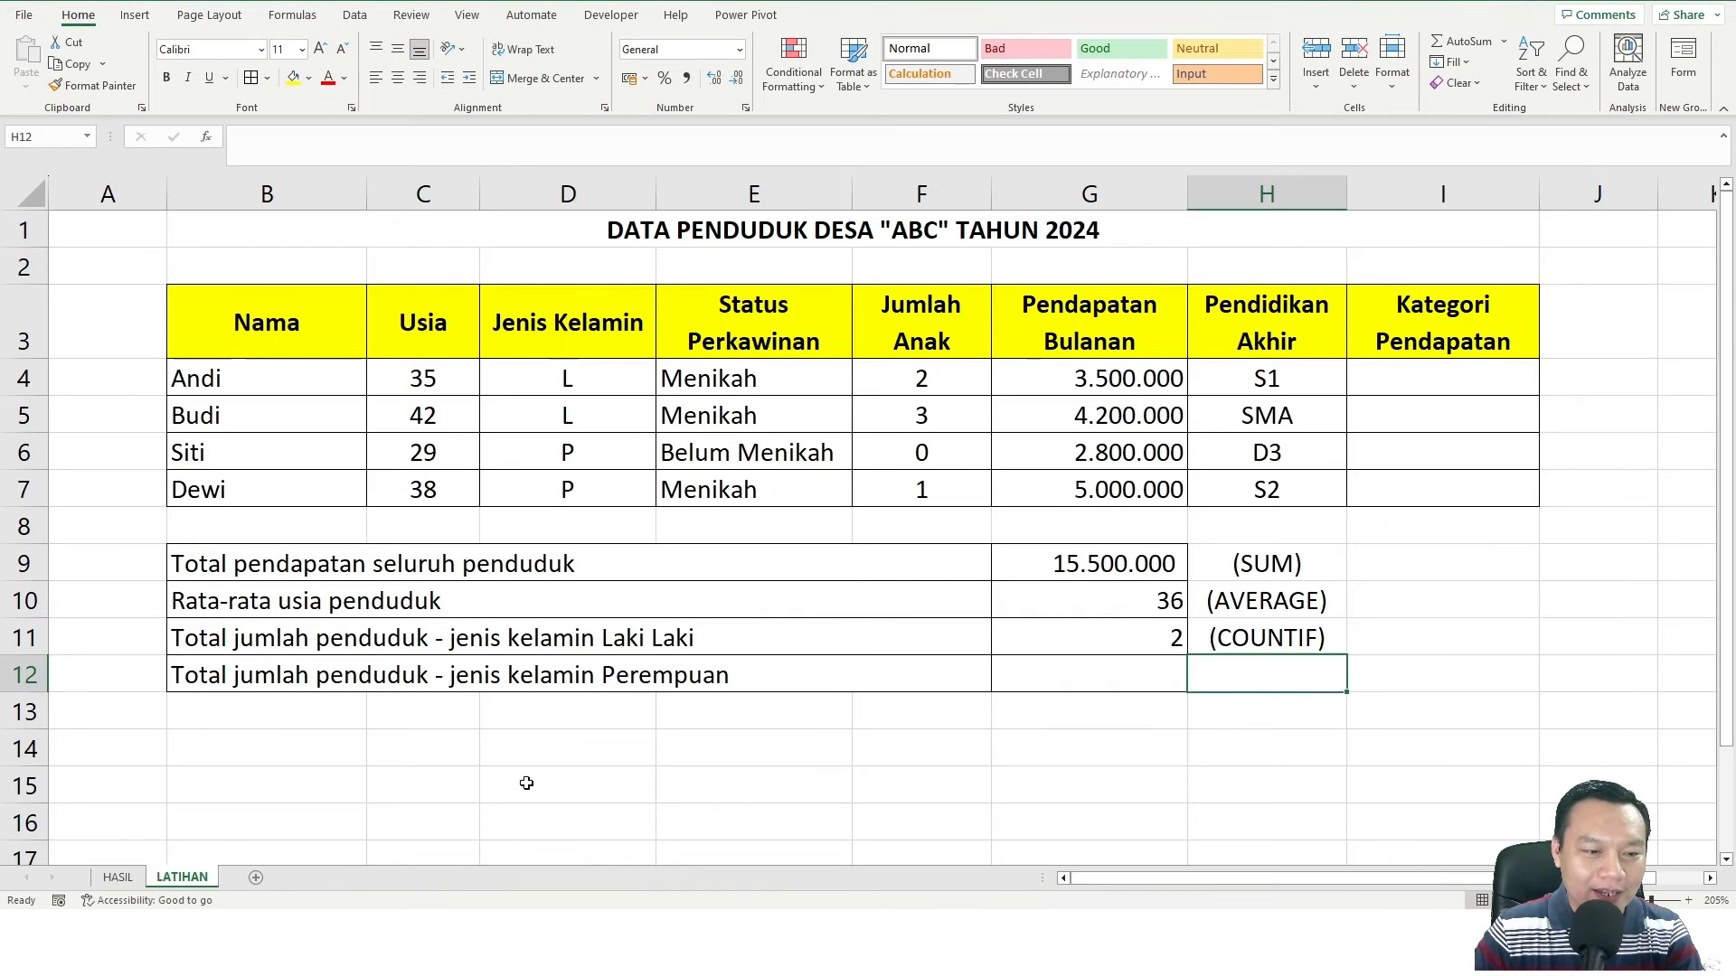
{"action": "left_click", "coordinate": [624, 697]}
{"action": "left_click", "coordinate": [287, 679]}
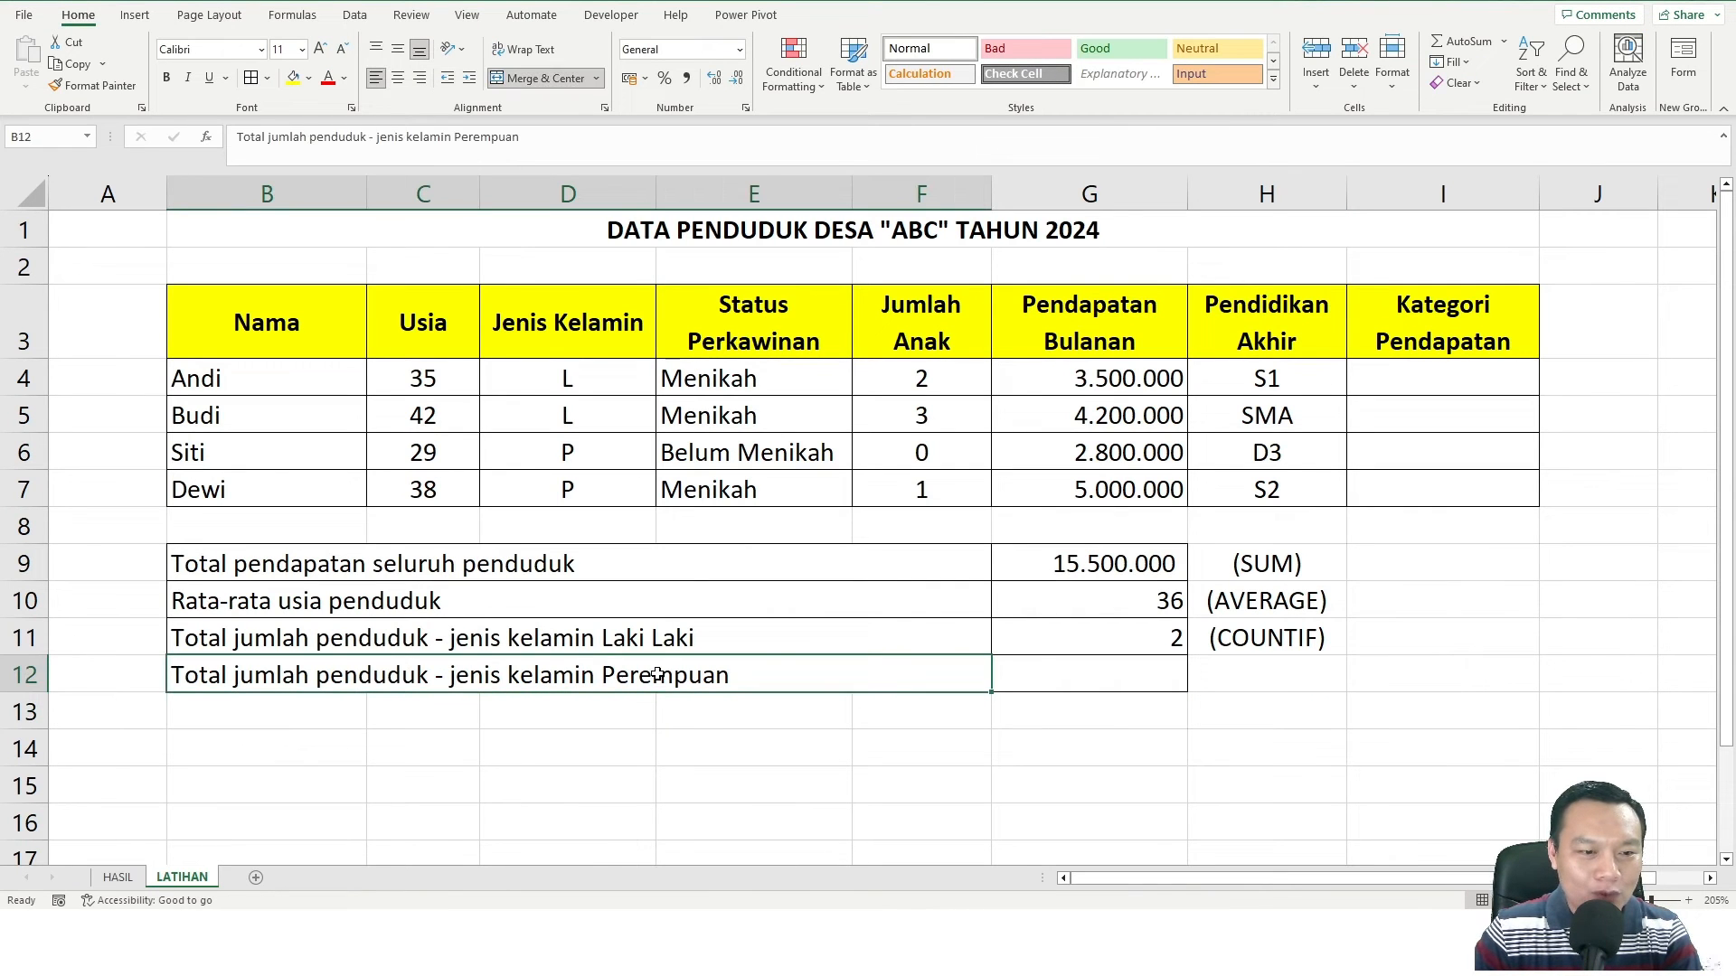
Count the female residents in G12 with =COUNTIF(D4:D7;"P")
{"action": "left_click", "coordinate": [1099, 673]}
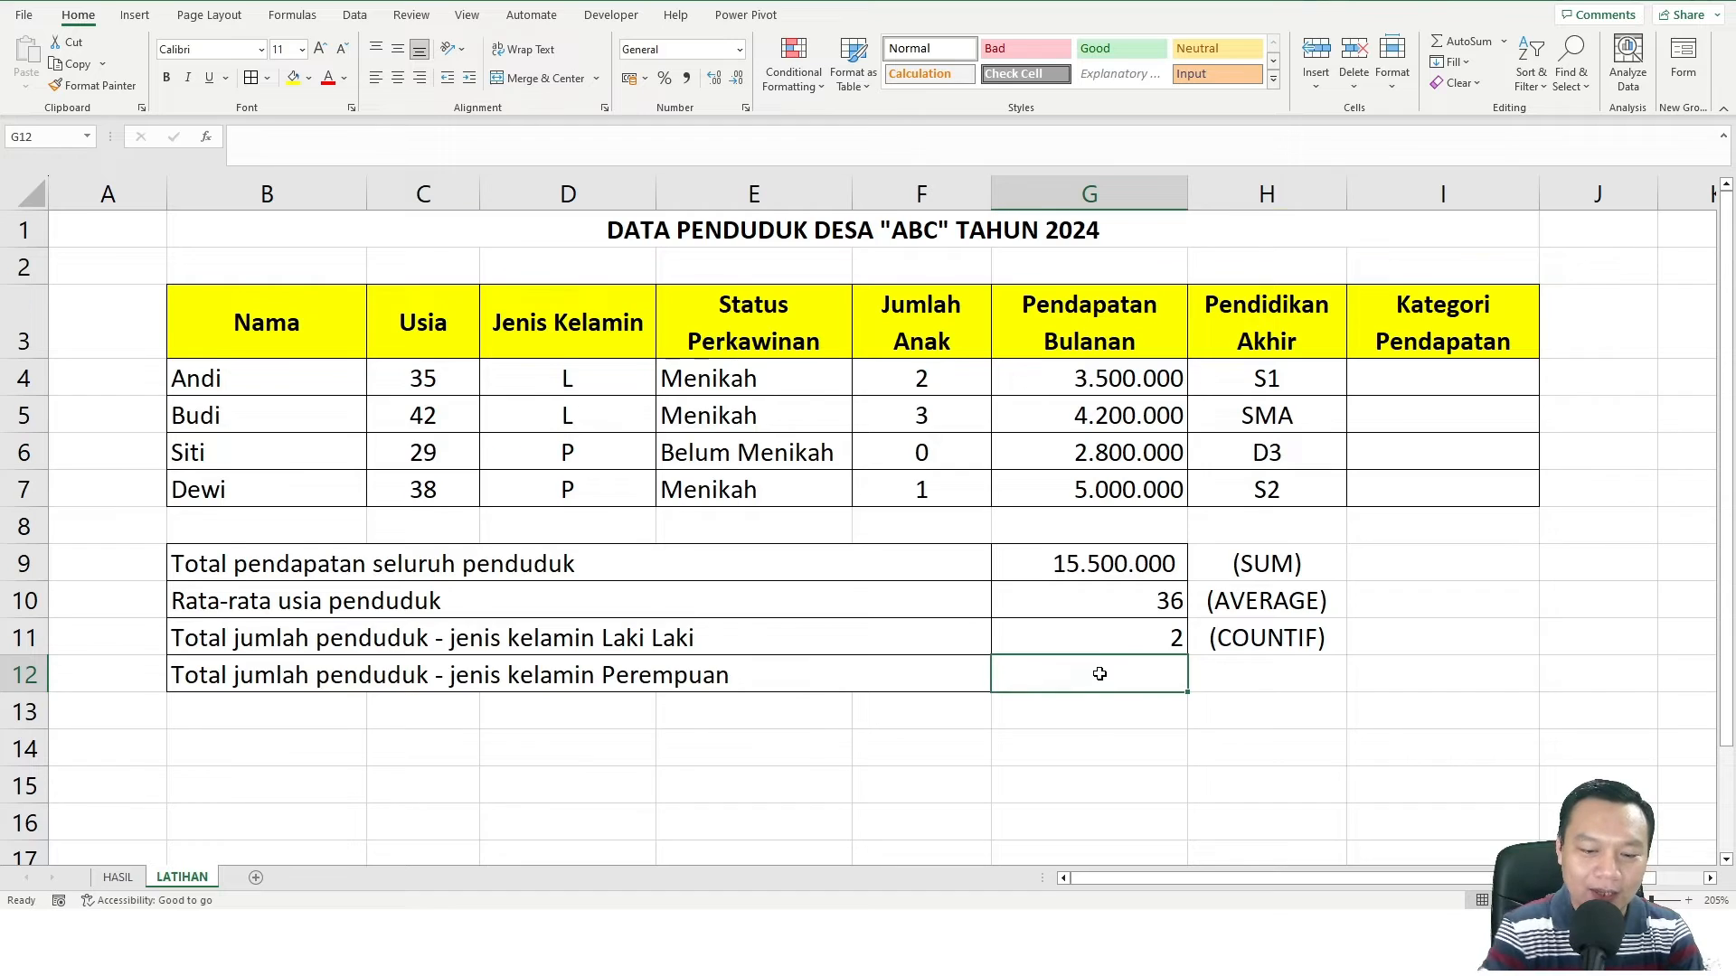
{"action": "scroll", "coordinate": [1099, 673], "scroll_direction": "down", "scroll_amount": 1}
{"action": "type", "text": "=COUNTIF("}
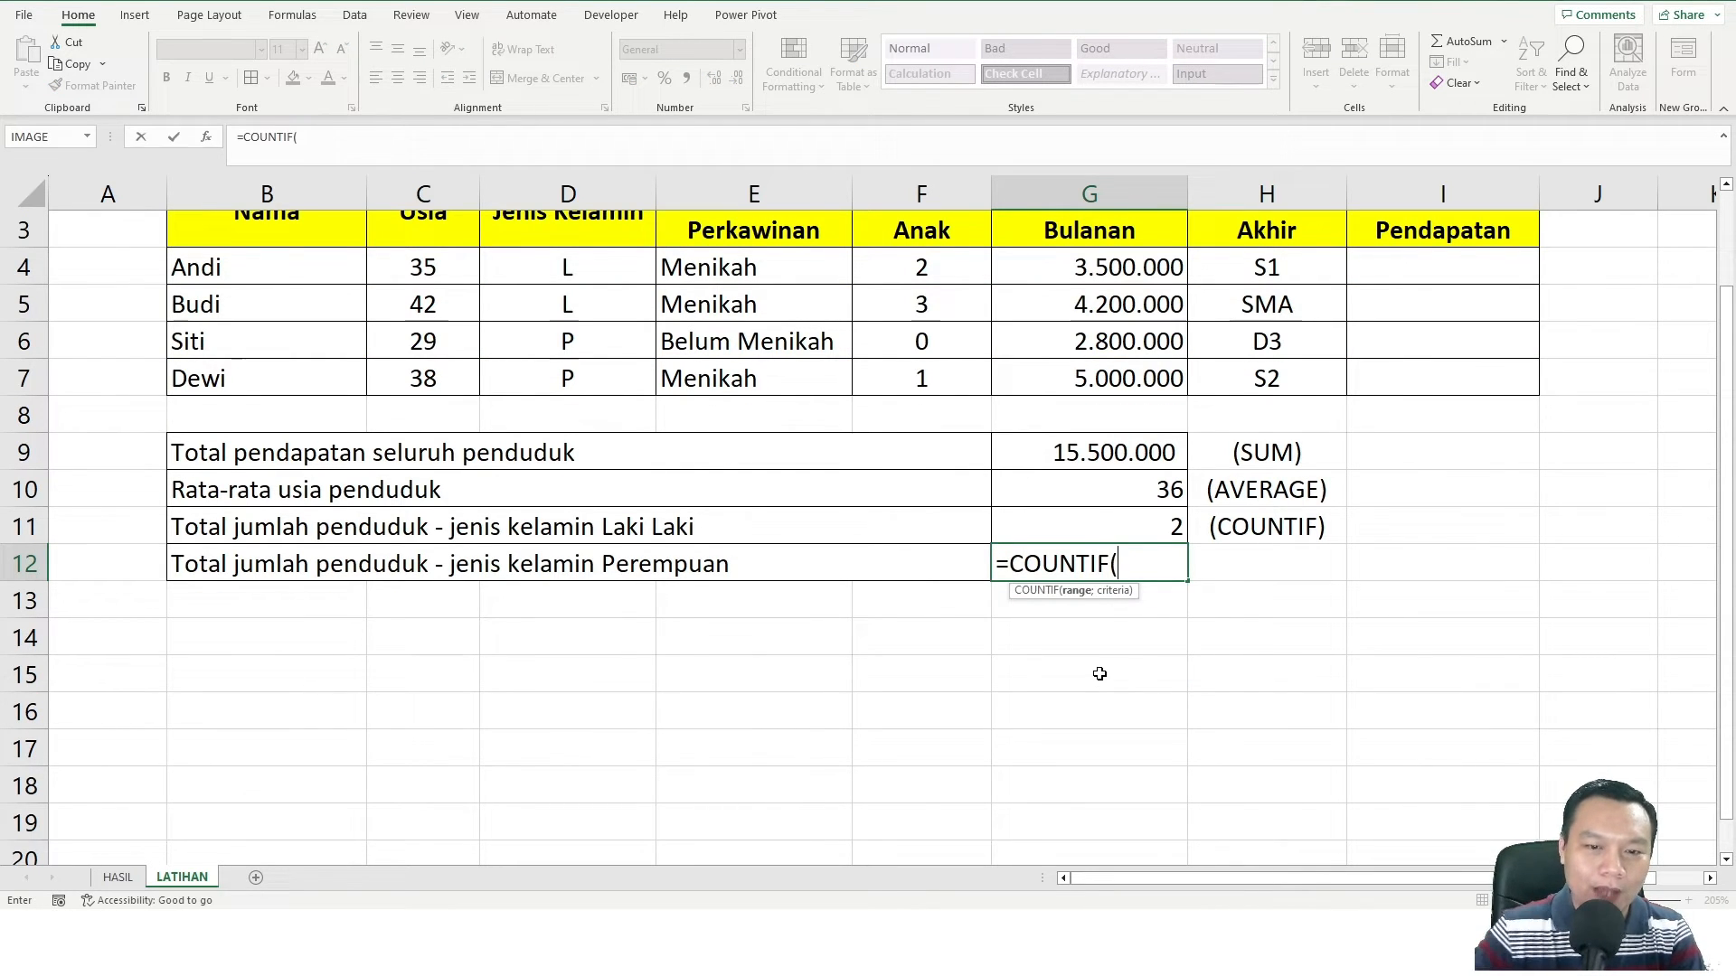
{"action": "left_click", "coordinate": [599, 269]}
{"action": "left_click_drag", "start_coordinate": [599, 270], "coordinate": [626, 407]}
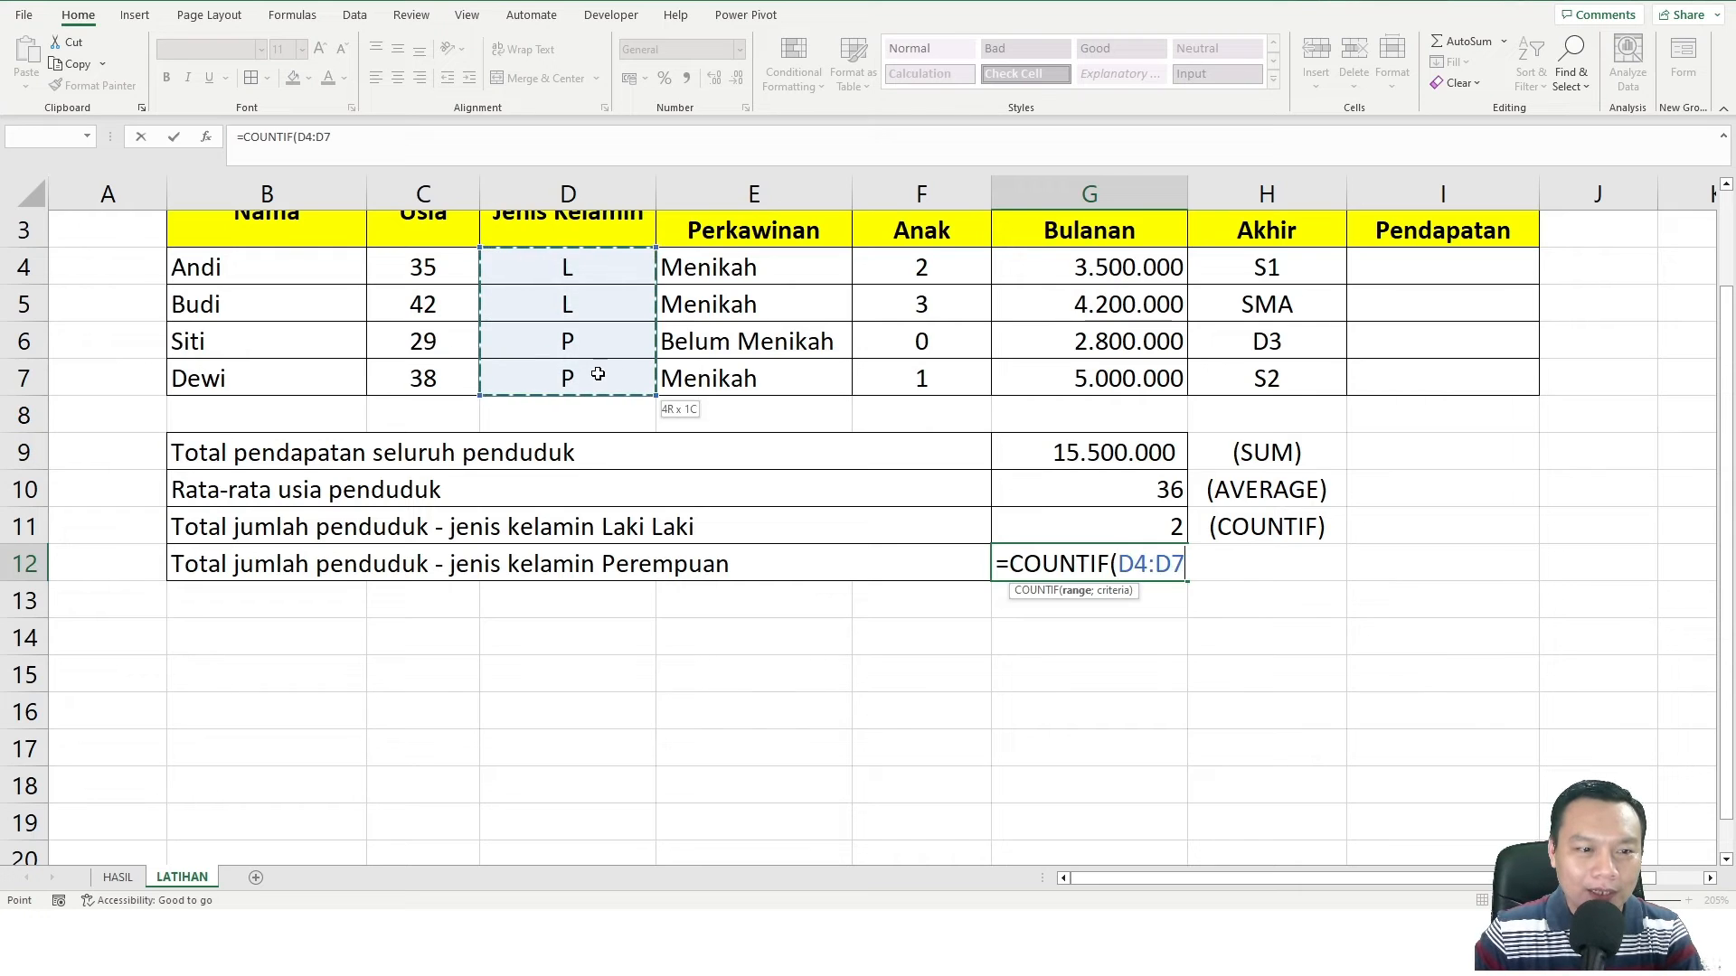
{"action": "scroll", "coordinate": [622, 409], "scroll_direction": "up", "scroll_amount": 1}
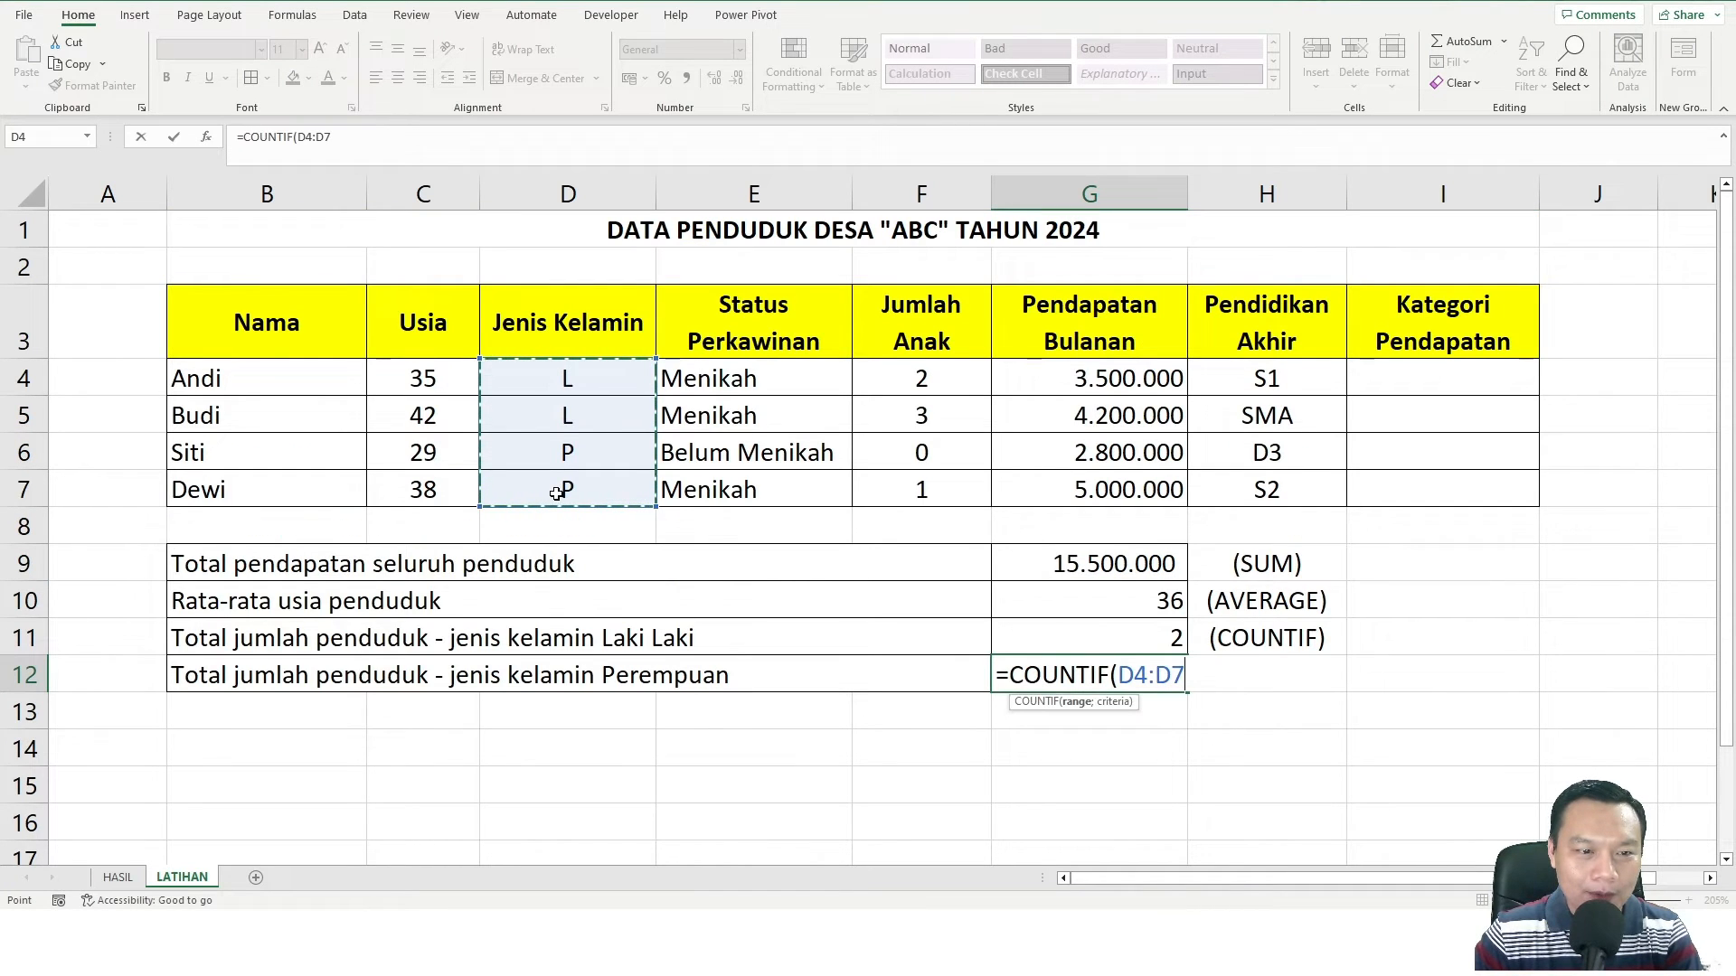
{"action": "type", "text": ";"}
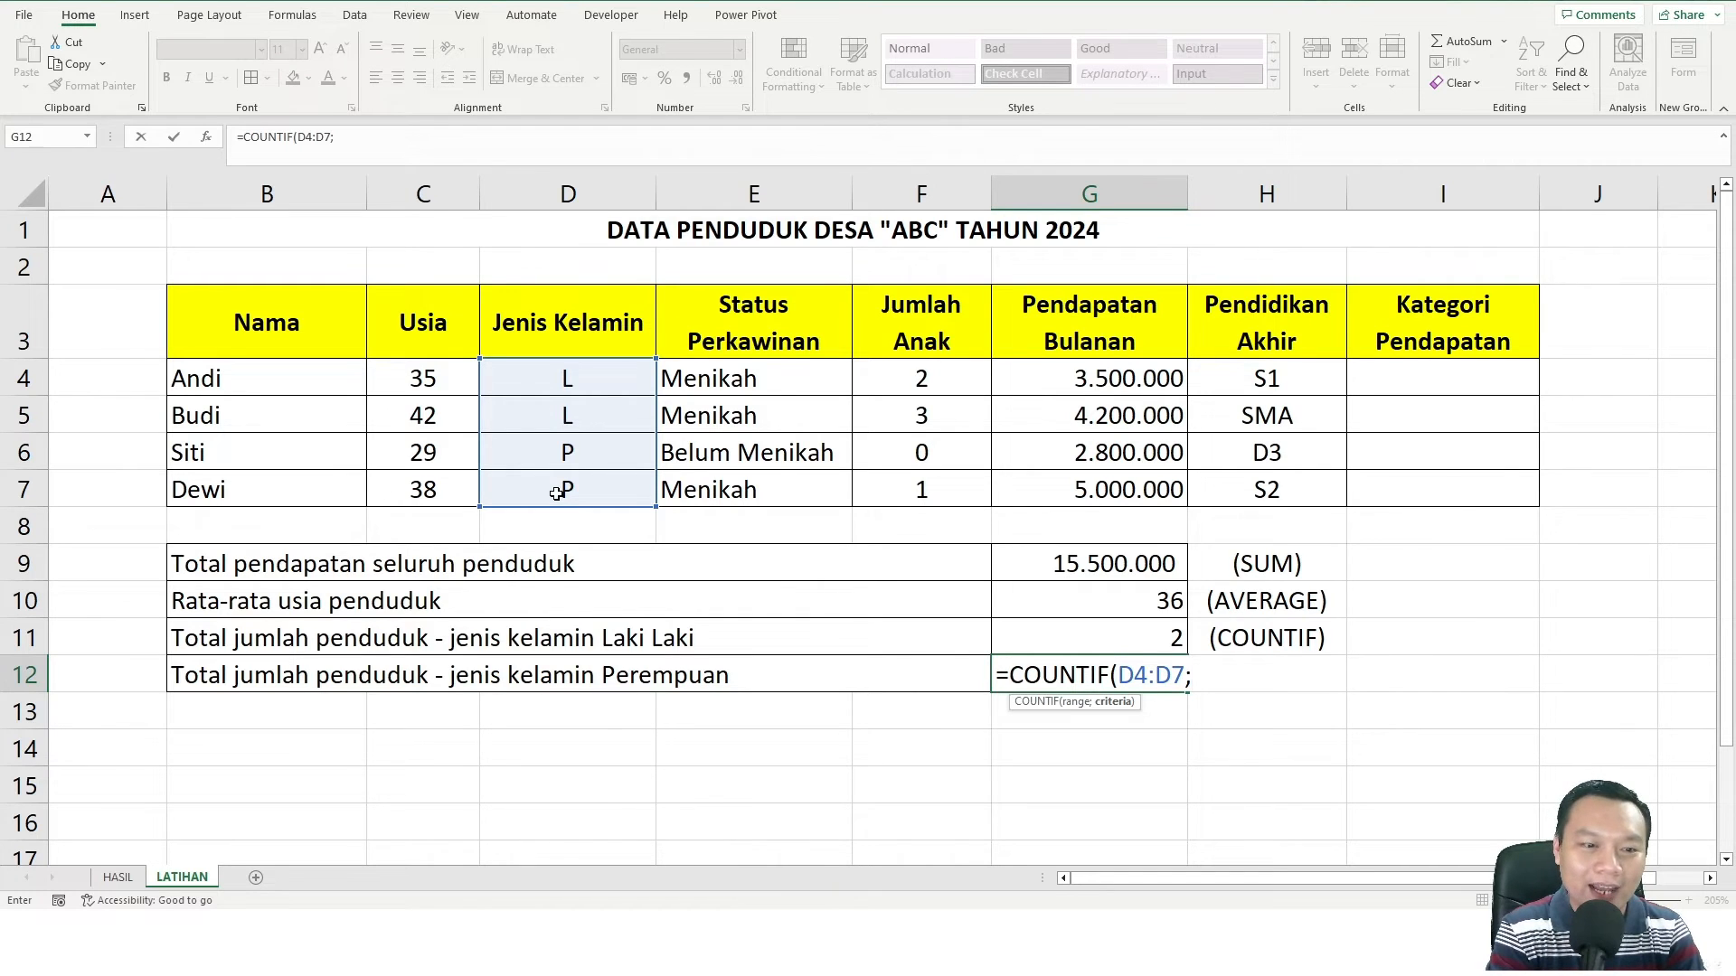
{"action": "type", "text": "\""}
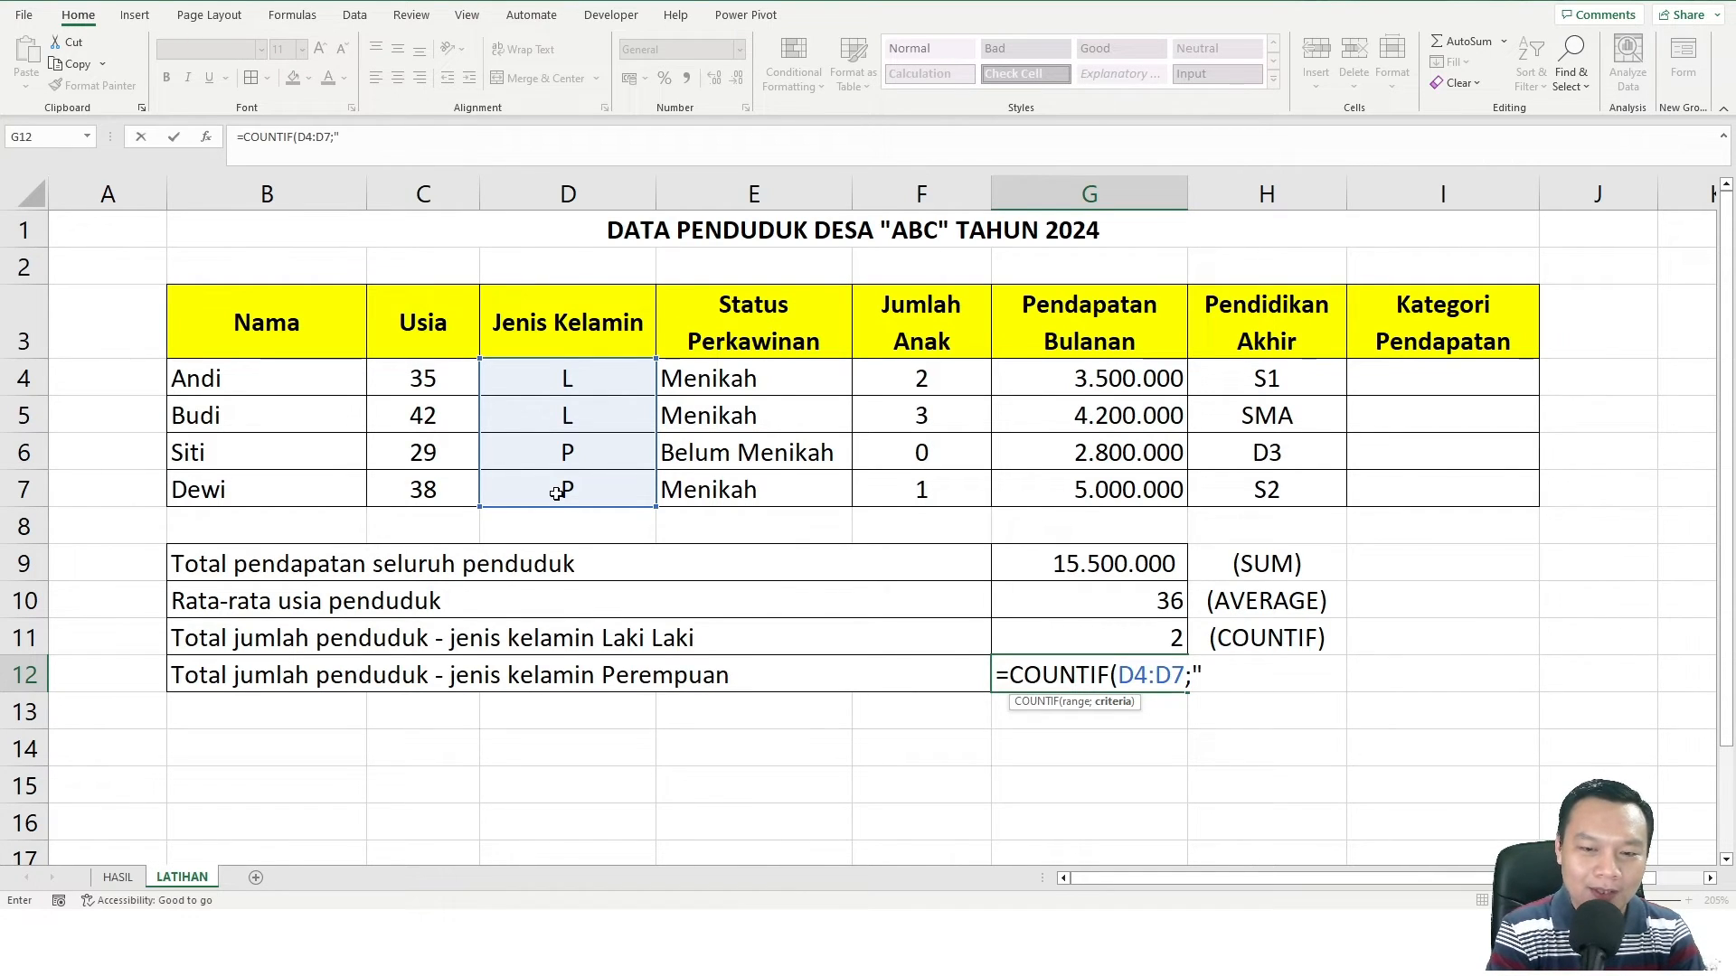
{"action": "type", "text": "P\""}
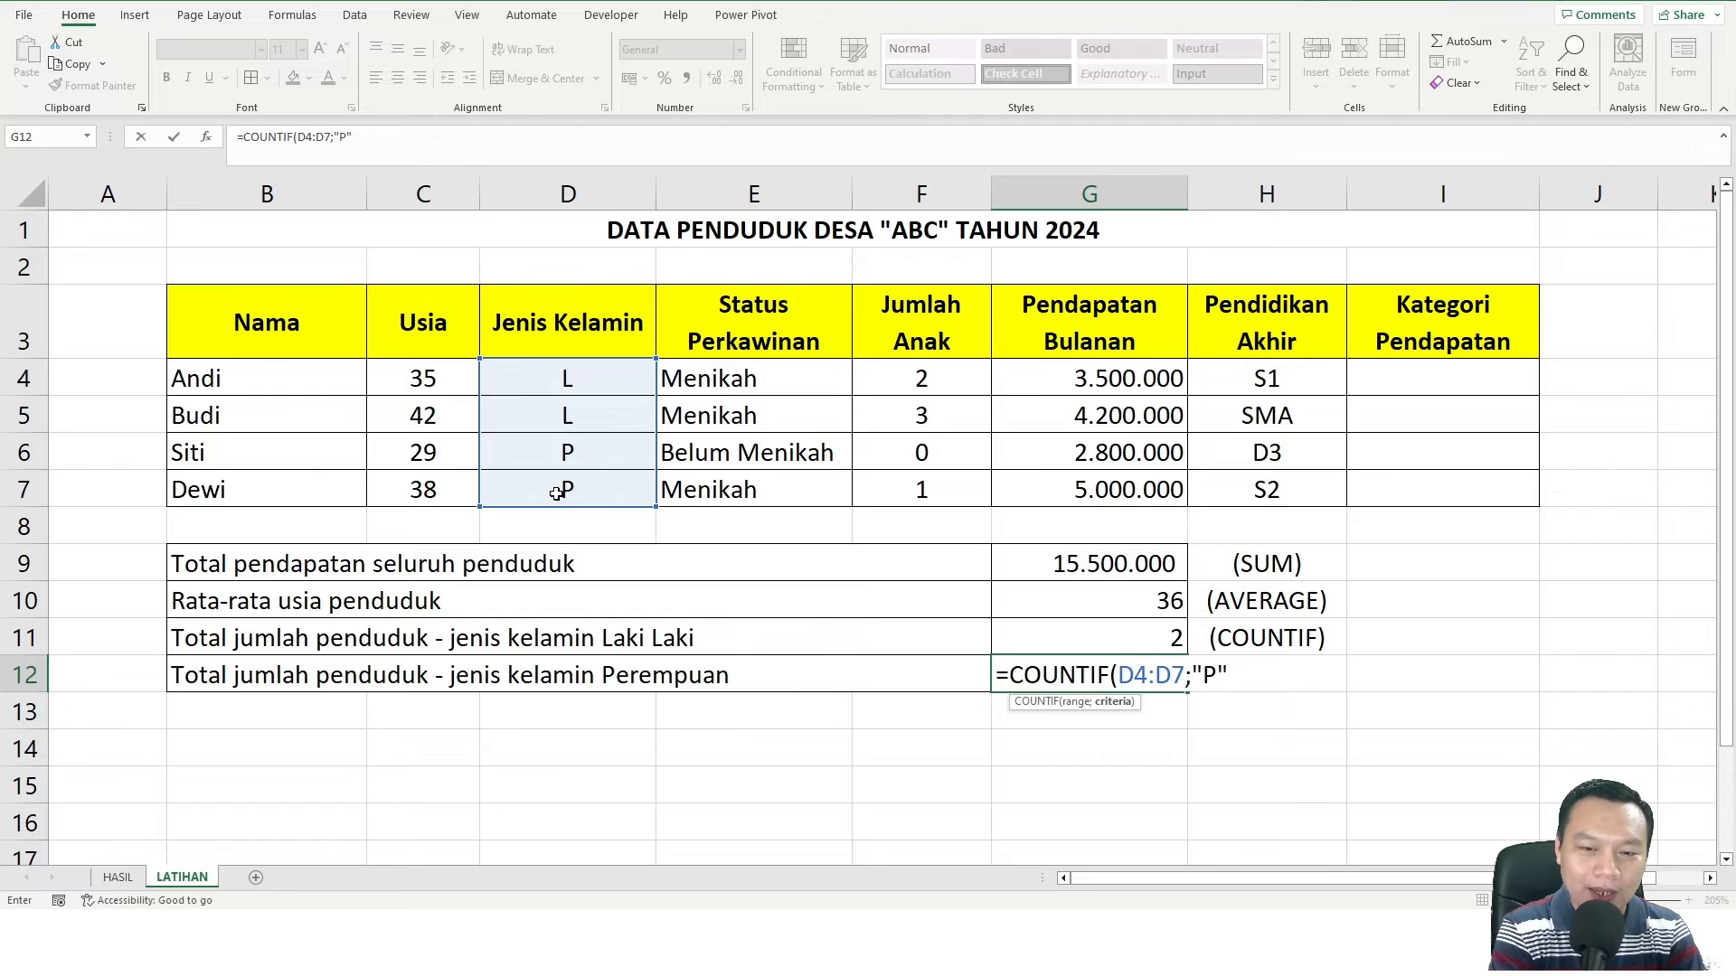
{"action": "type", "text": ")"}
{"action": "key", "text": "Return"}
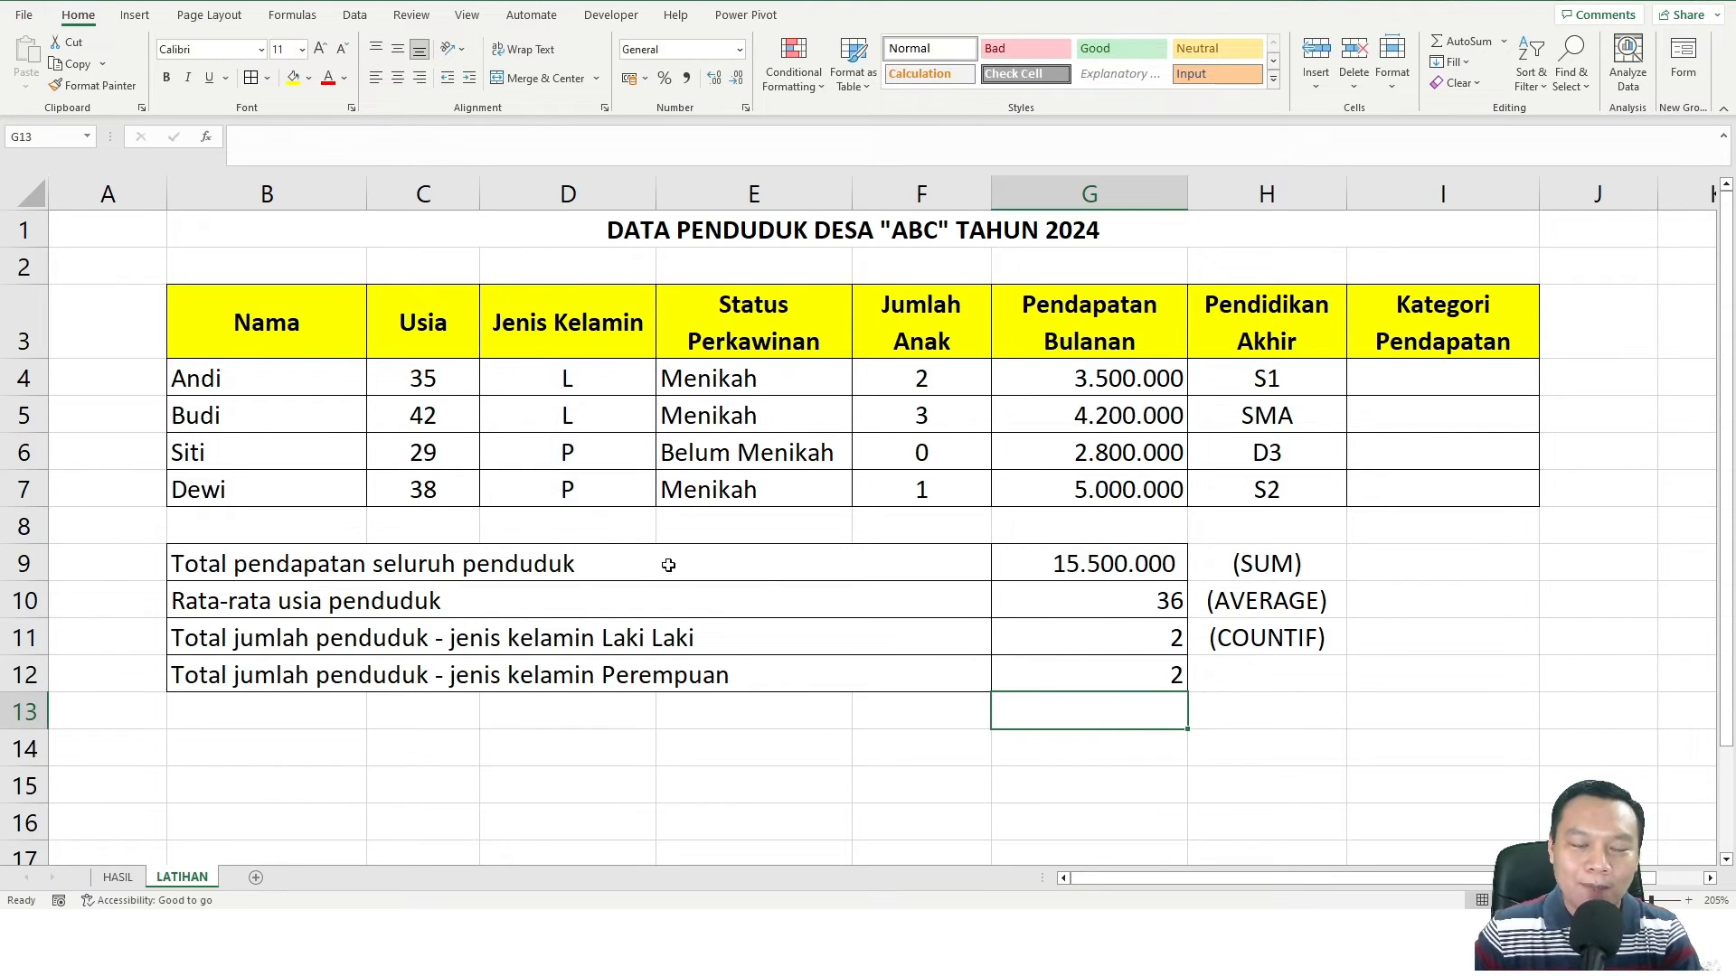
Check the female count against the P entries in the gender column and copy the "(COUNTIF)" note from H11 to H12
{"action": "left_click", "coordinate": [1163, 671]}
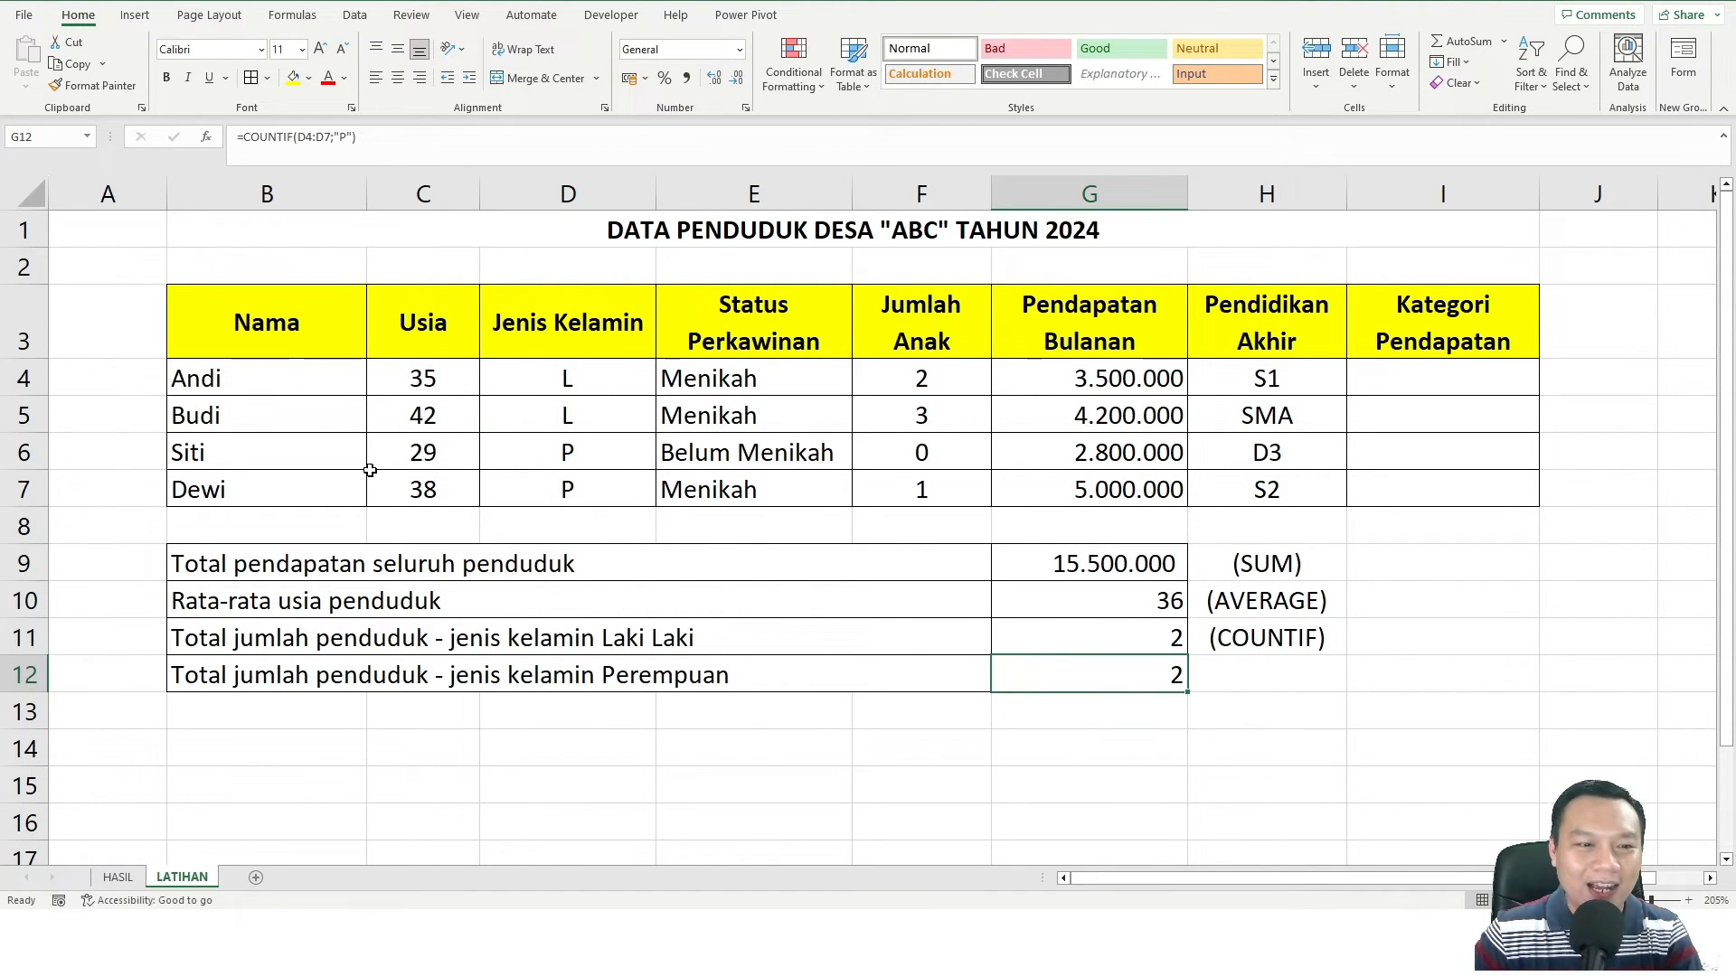
{"action": "left_click_drag", "start_coordinate": [556, 454], "coordinate": [554, 489]}
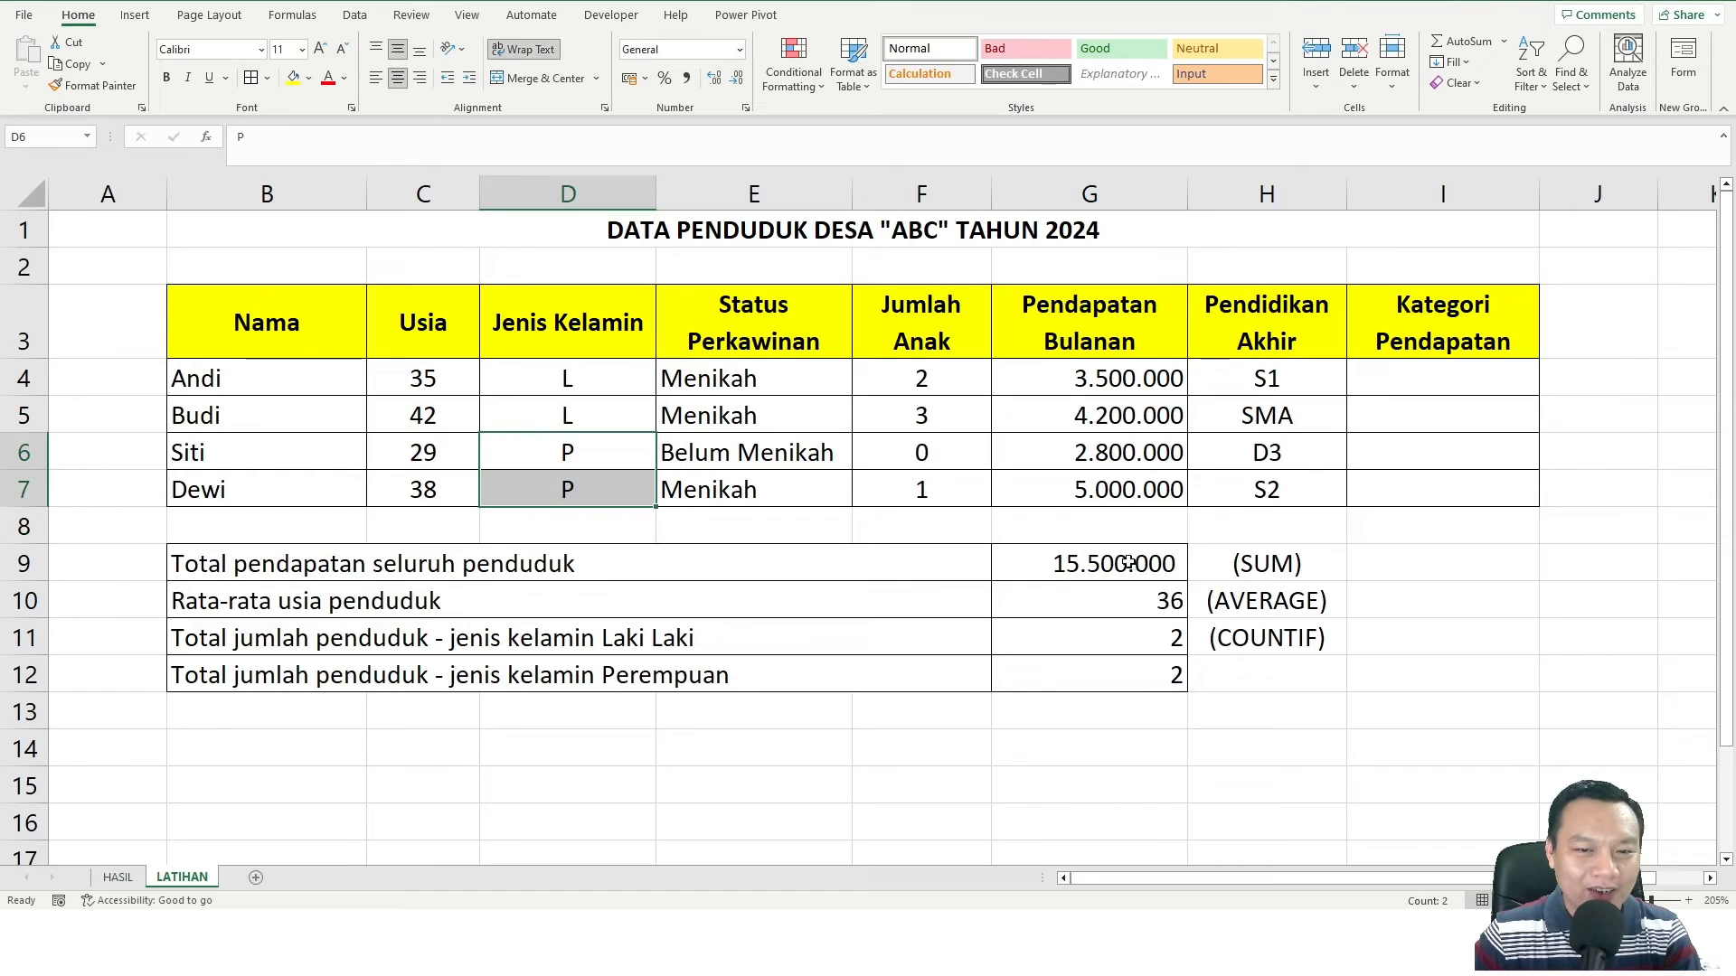
{"action": "left_click", "coordinate": [1261, 638]}
{"action": "key", "text": "ctrl+c"}
{"action": "left_click", "coordinate": [1270, 669]}
{"action": "key", "text": "ctrl+v"}
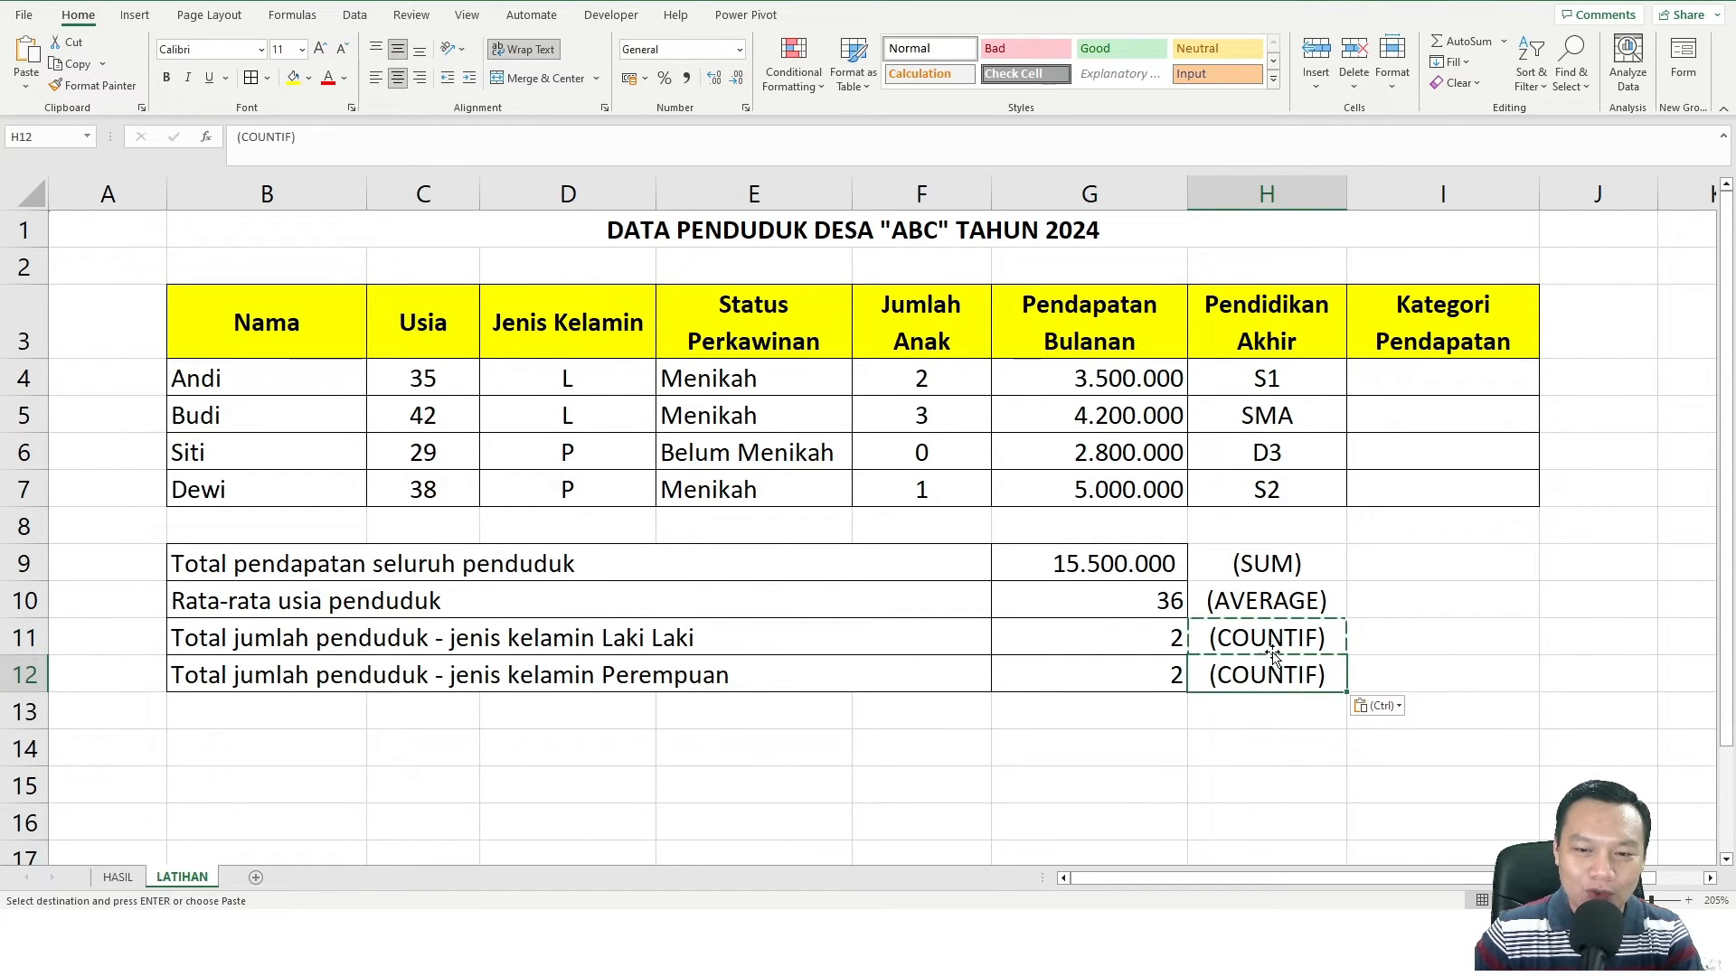
Test the gender counts by changing D7 to L and checking the results in G11 and G12
{"action": "left_click", "coordinate": [1002, 680]}
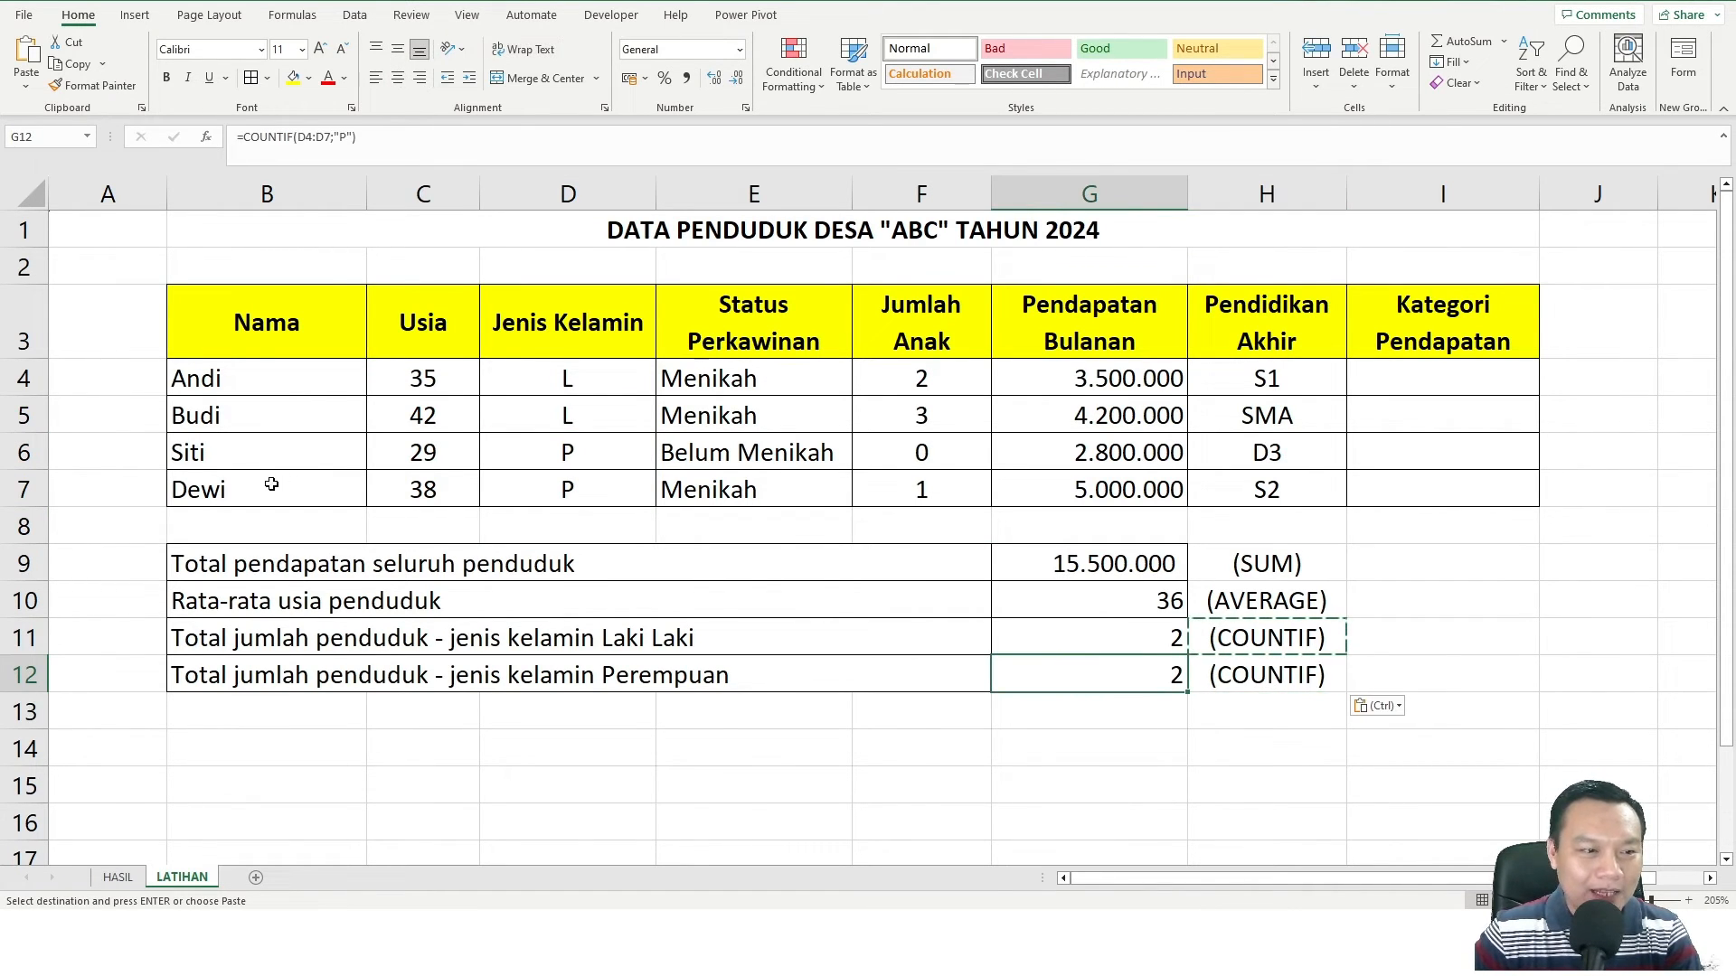
{"action": "left_click", "coordinate": [613, 487]}
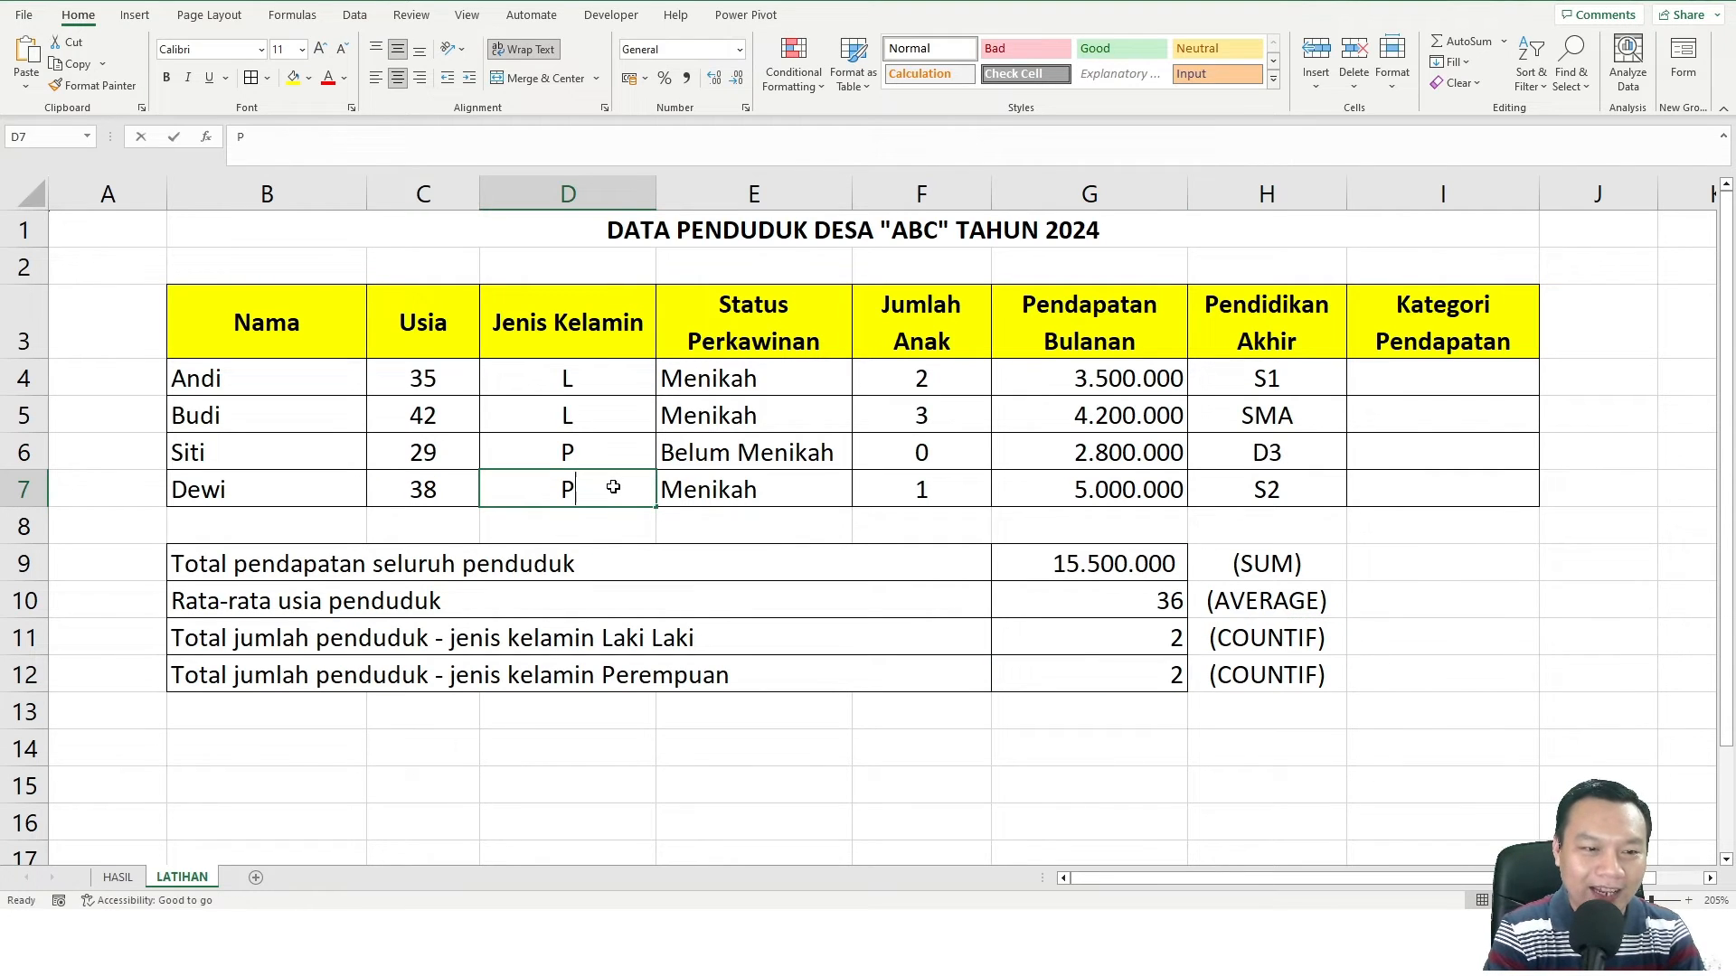
{"action": "type", "text": "L"}
{"action": "key", "text": "Return"}
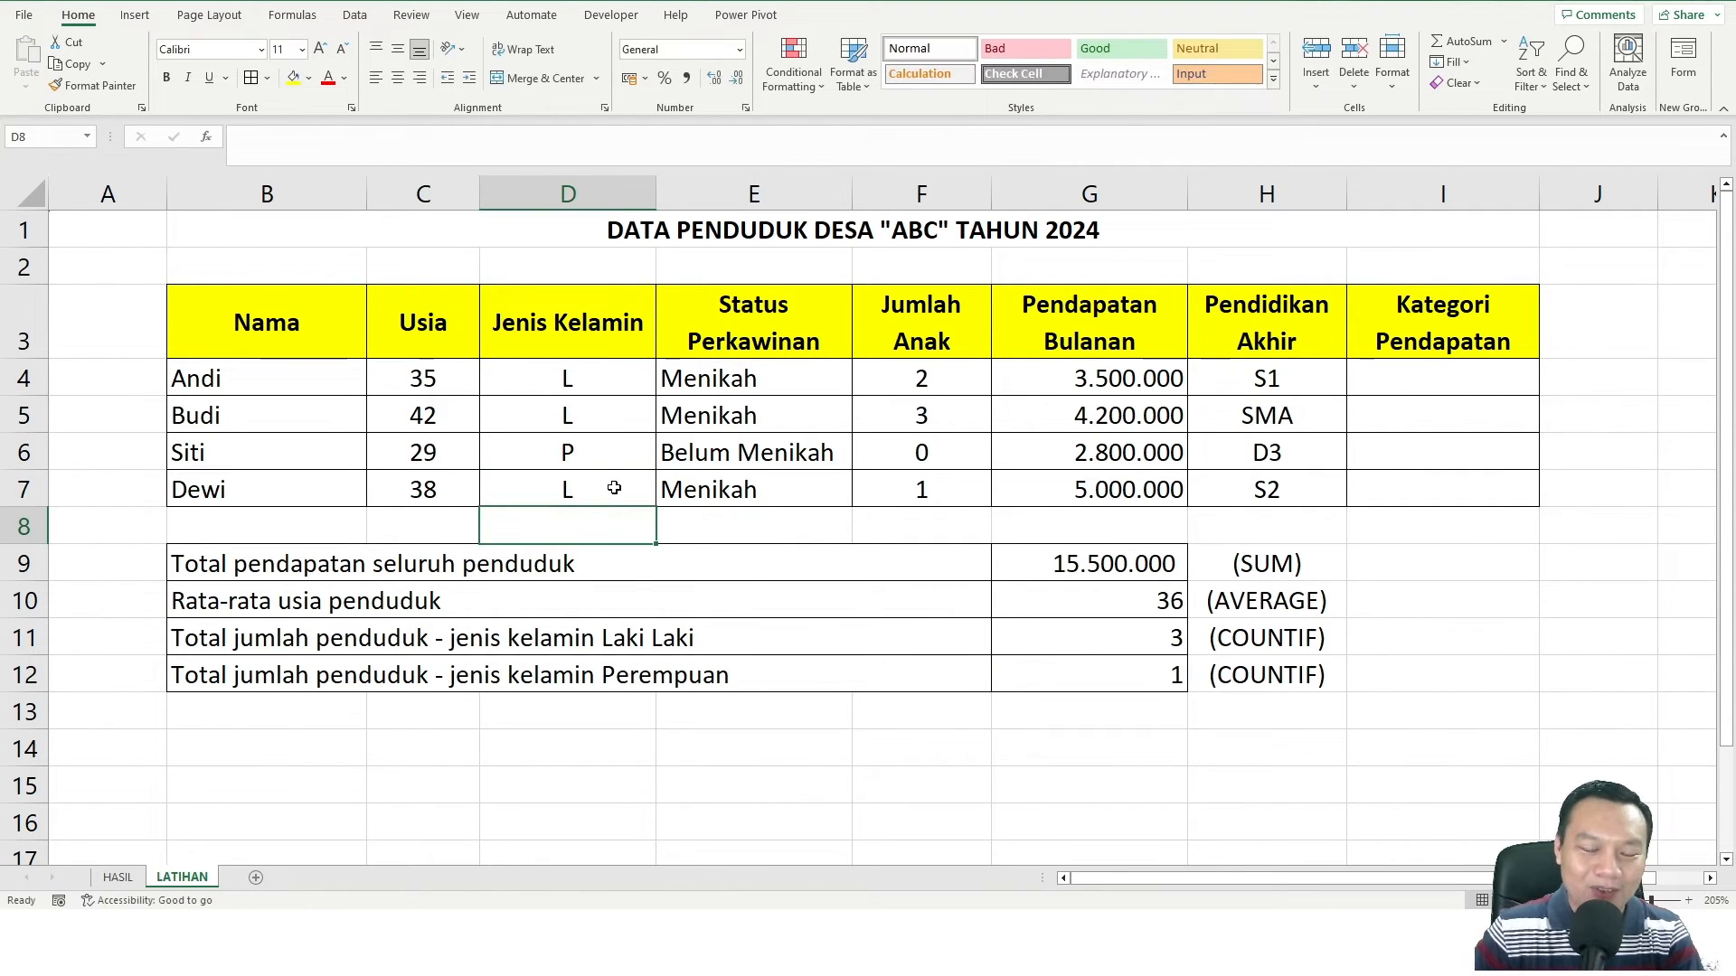
{"action": "left_click", "coordinate": [1163, 644]}
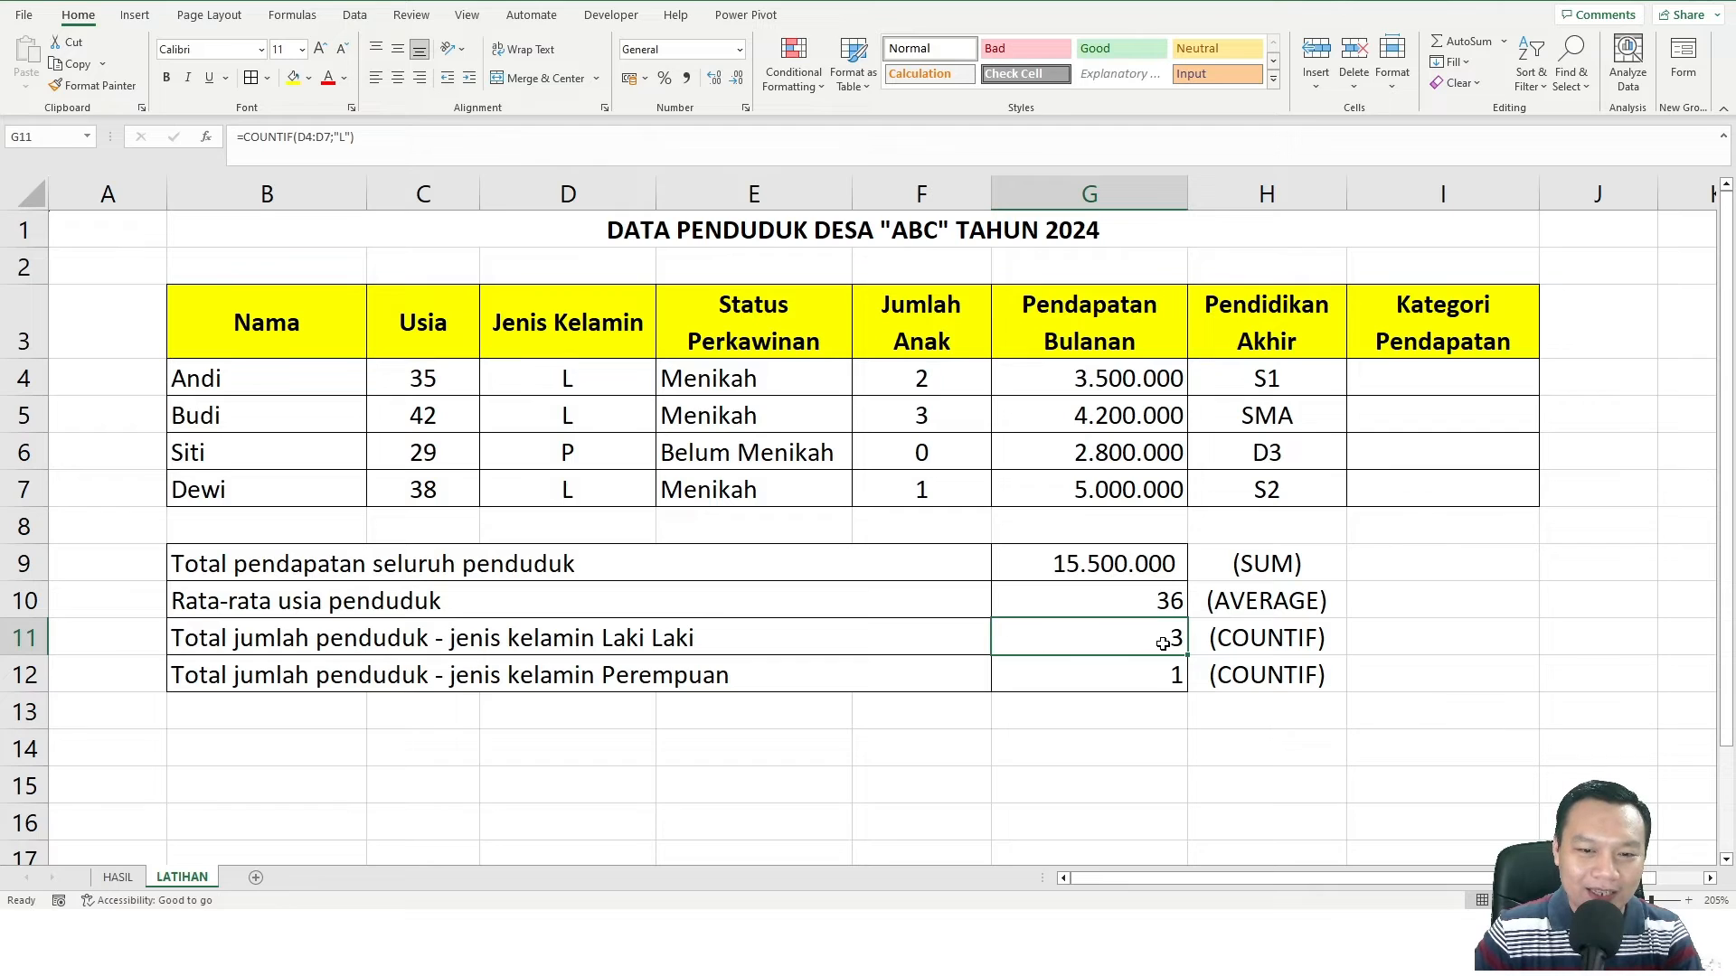
{"action": "left_click", "coordinate": [1165, 683]}
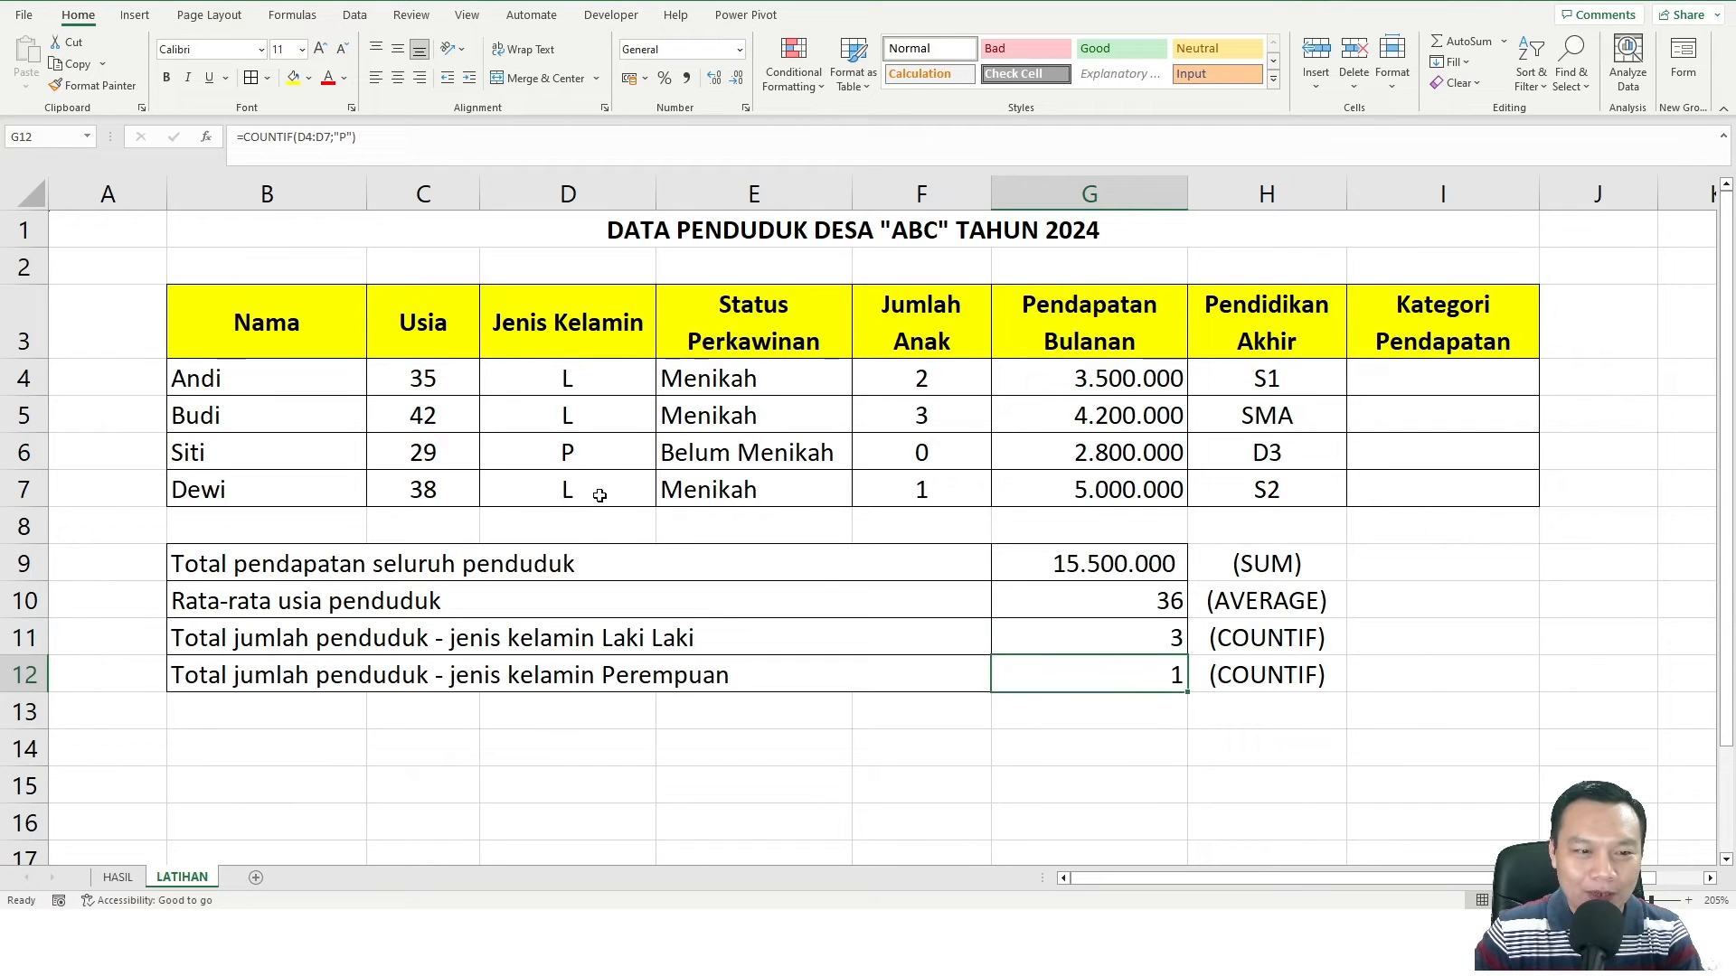
Set the gender in D7 back to P
{"action": "left_click", "coordinate": [589, 453]}
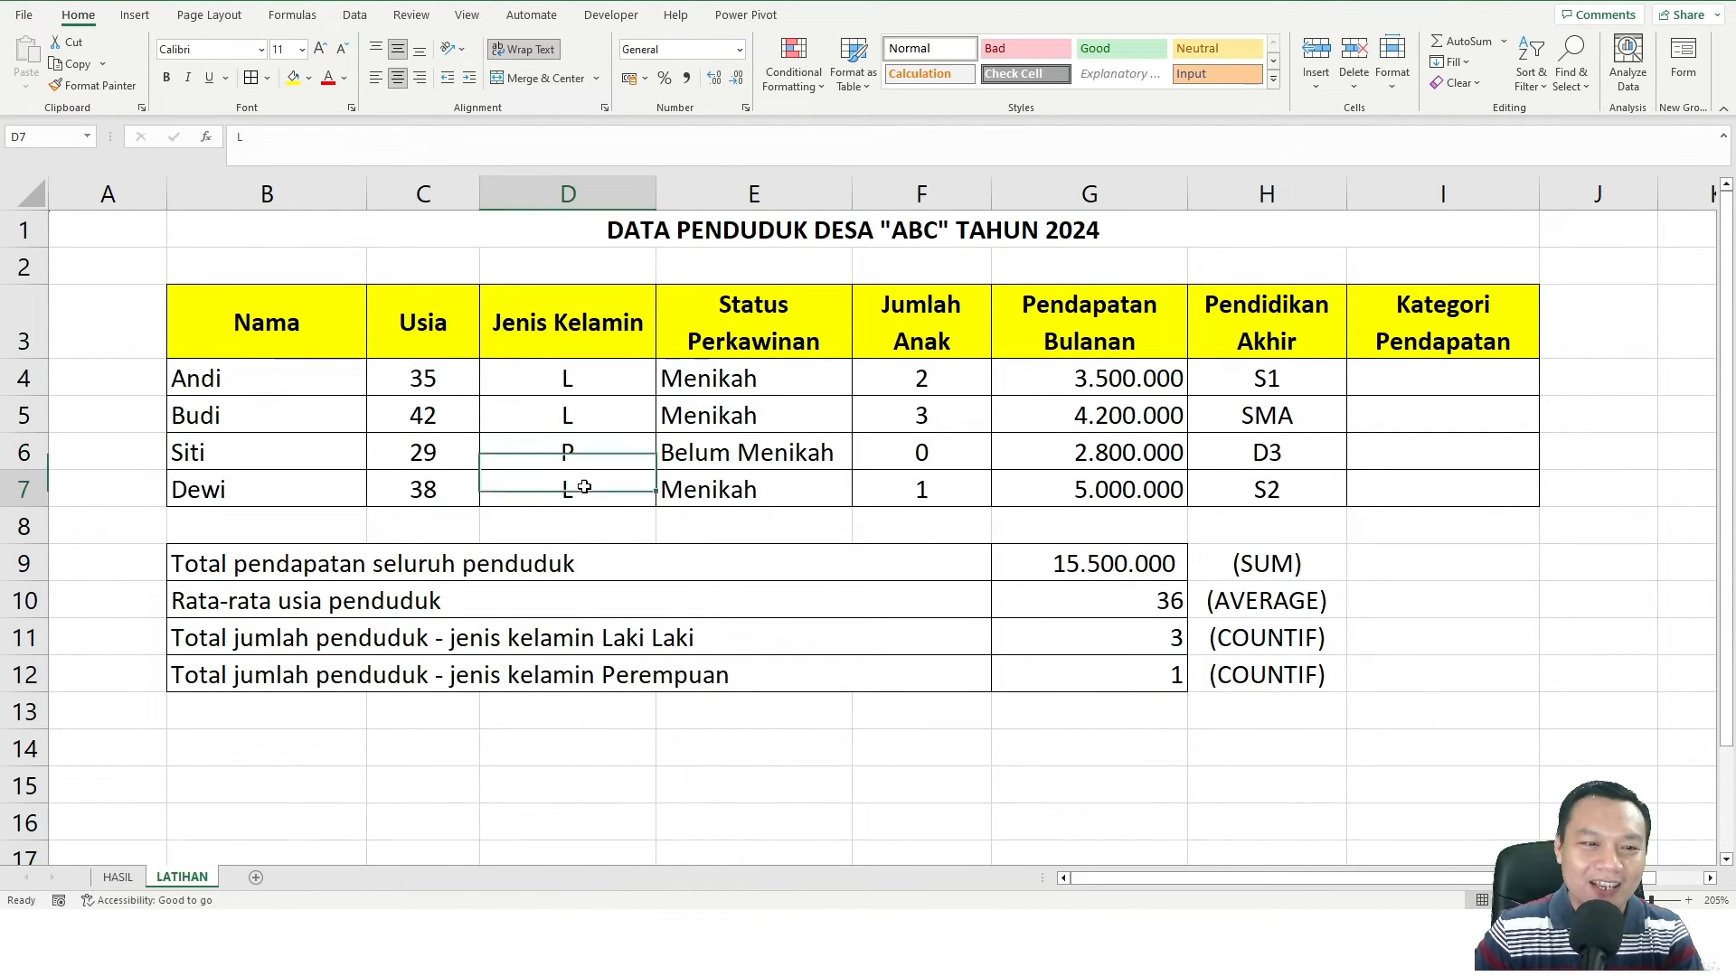
{"action": "left_click", "coordinate": [585, 488]}
{"action": "type", "text": "P"}
{"action": "key", "text": "Return"}
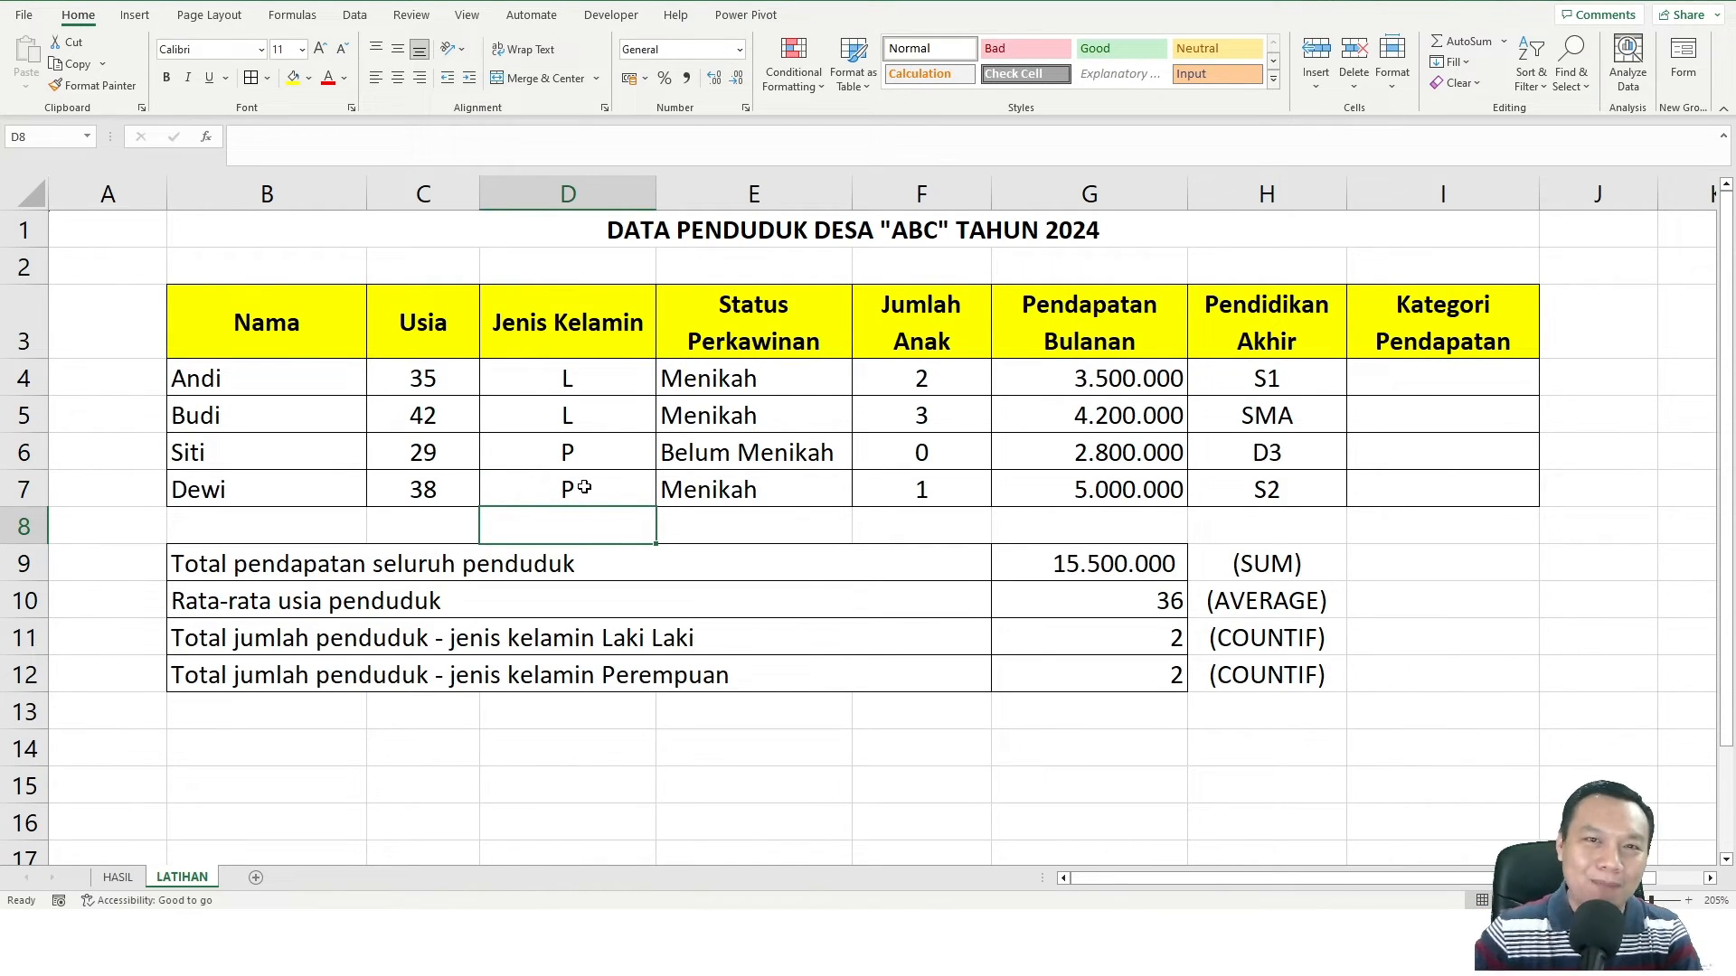
Read the income category rule in the Word exercise and review the Kategori Pendapatan cells I4:I7 in Excel
{"action": "key", "text": "alt+Tab"}
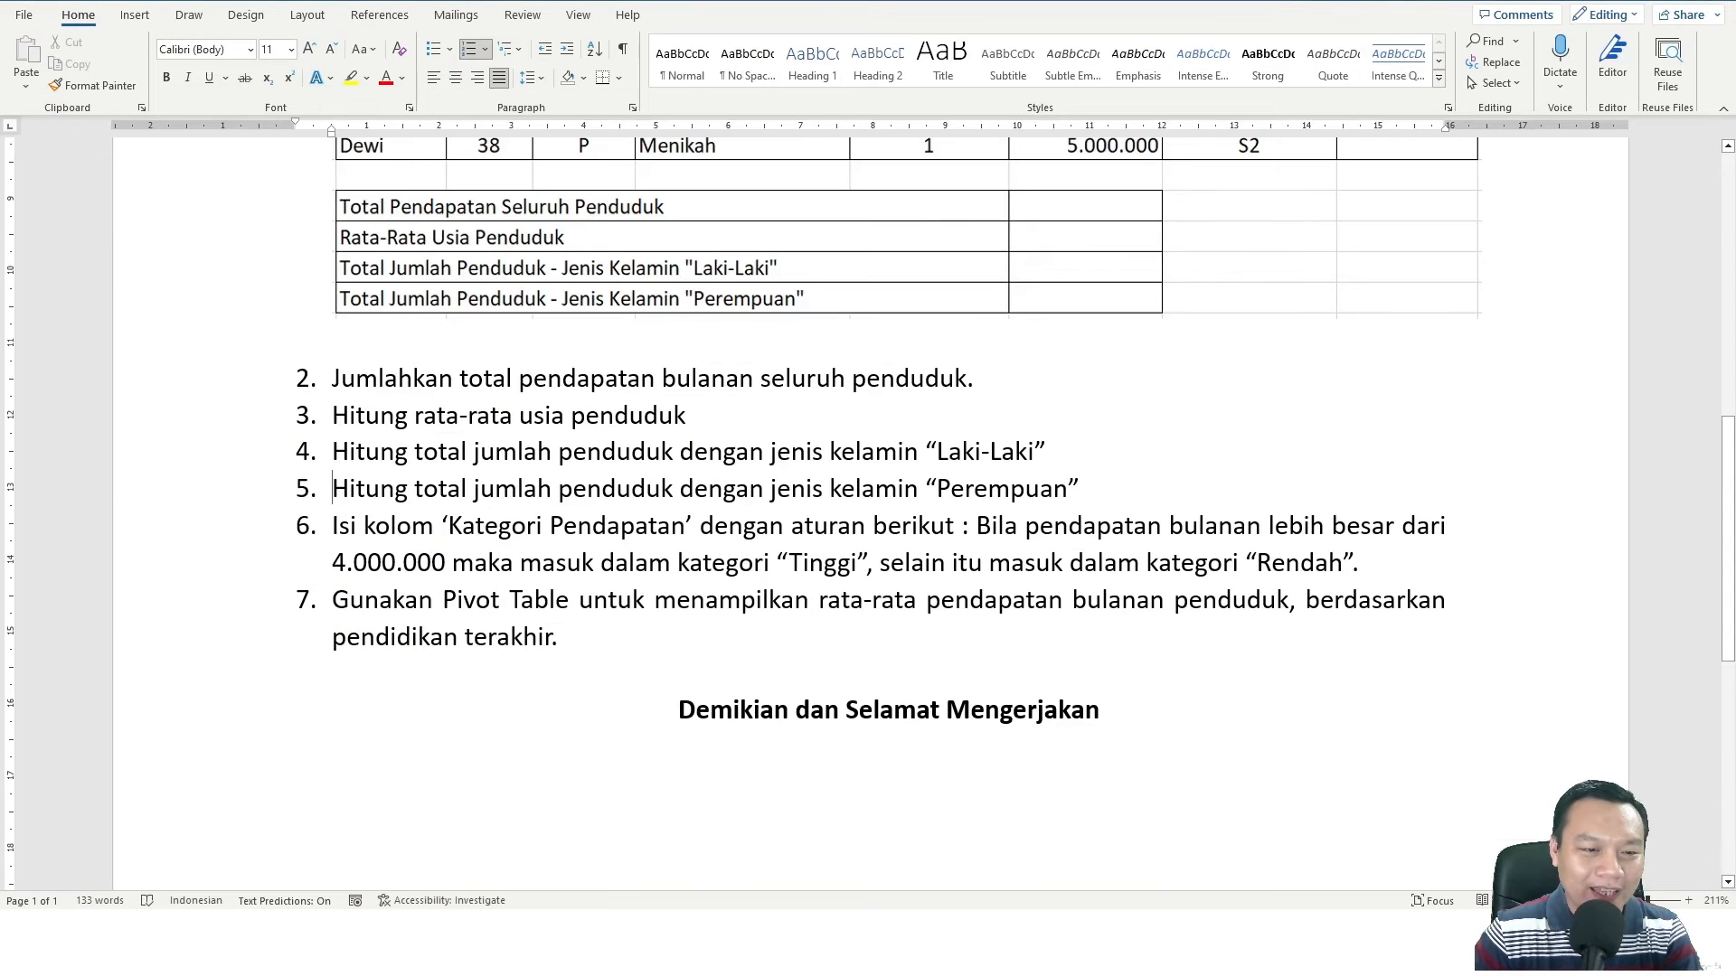
{"action": "scroll", "coordinate": [613, 484], "scroll_direction": "down", "scroll_amount": 1}
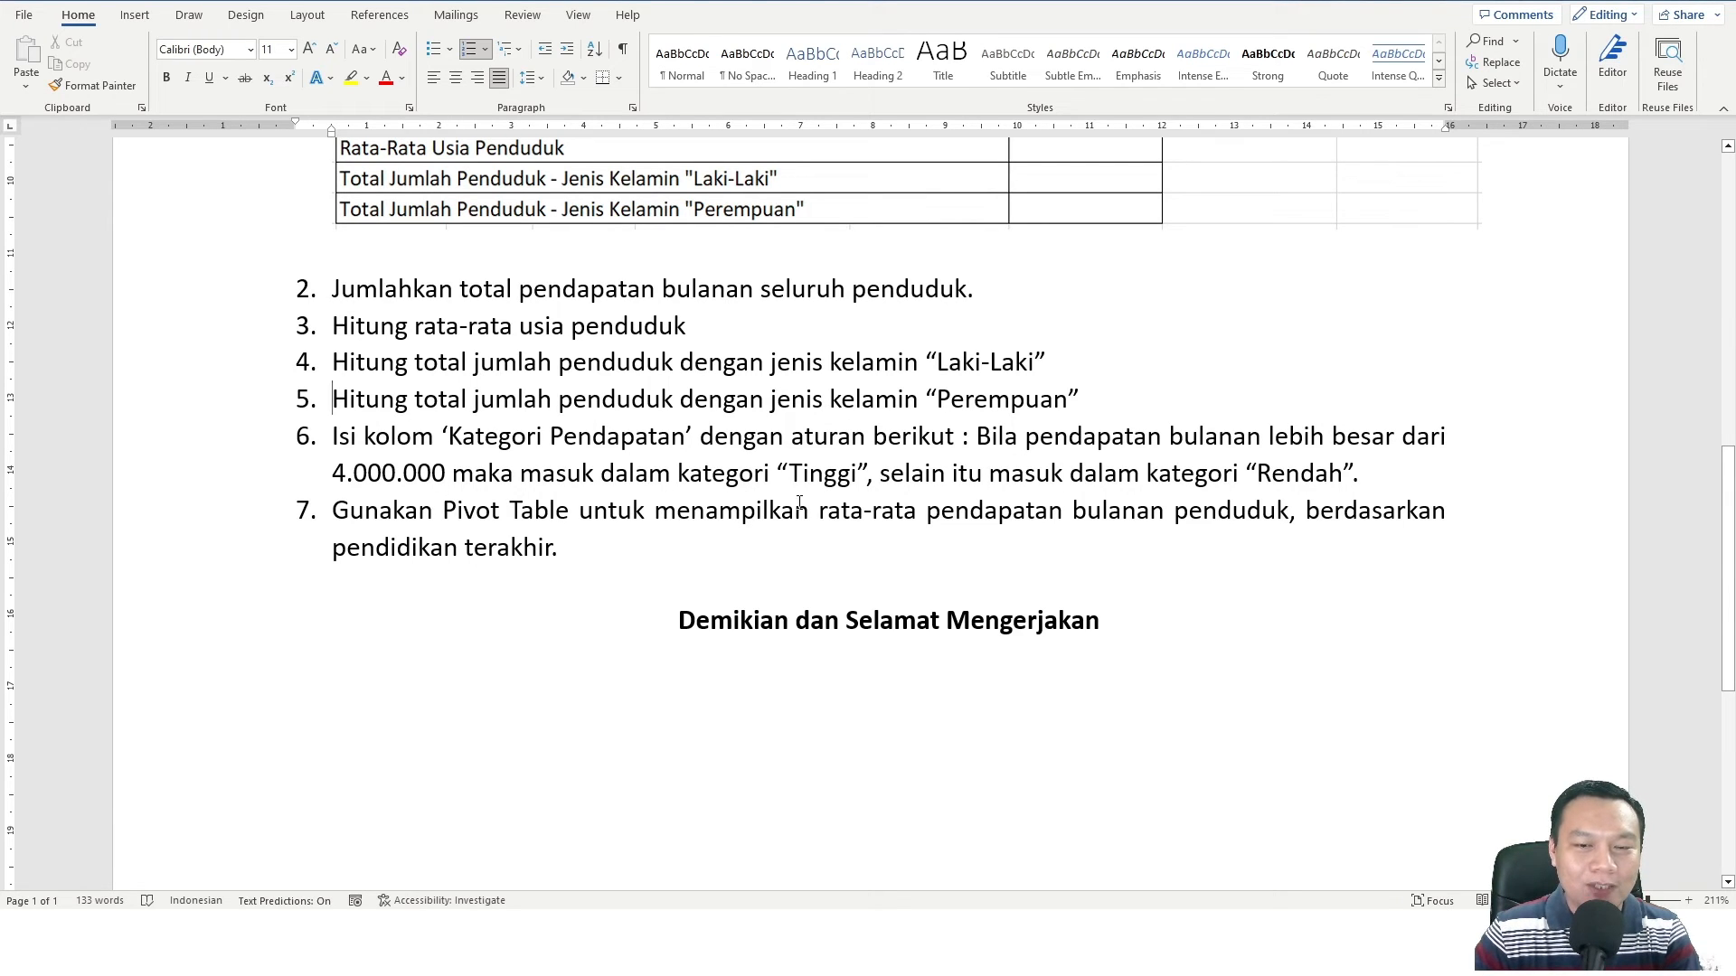
{"action": "key", "text": "alt+Tab"}
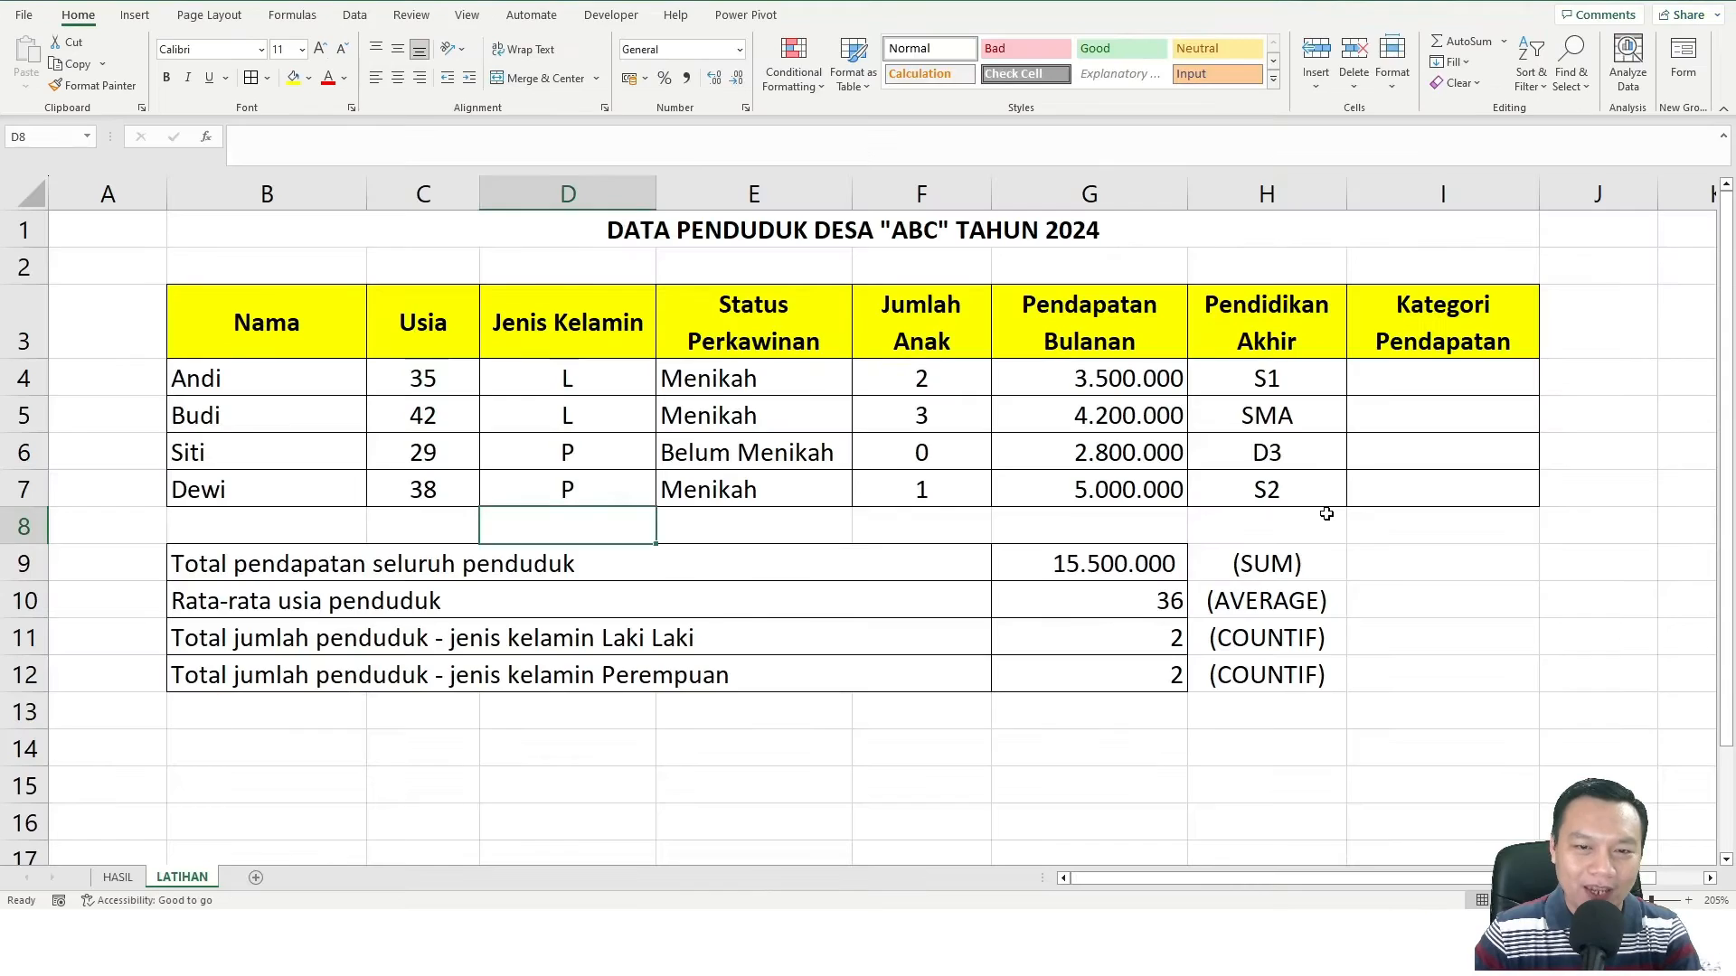
{"action": "left_click", "coordinate": [1453, 400]}
{"action": "left_click_drag", "start_coordinate": [1453, 380], "coordinate": [1455, 493]}
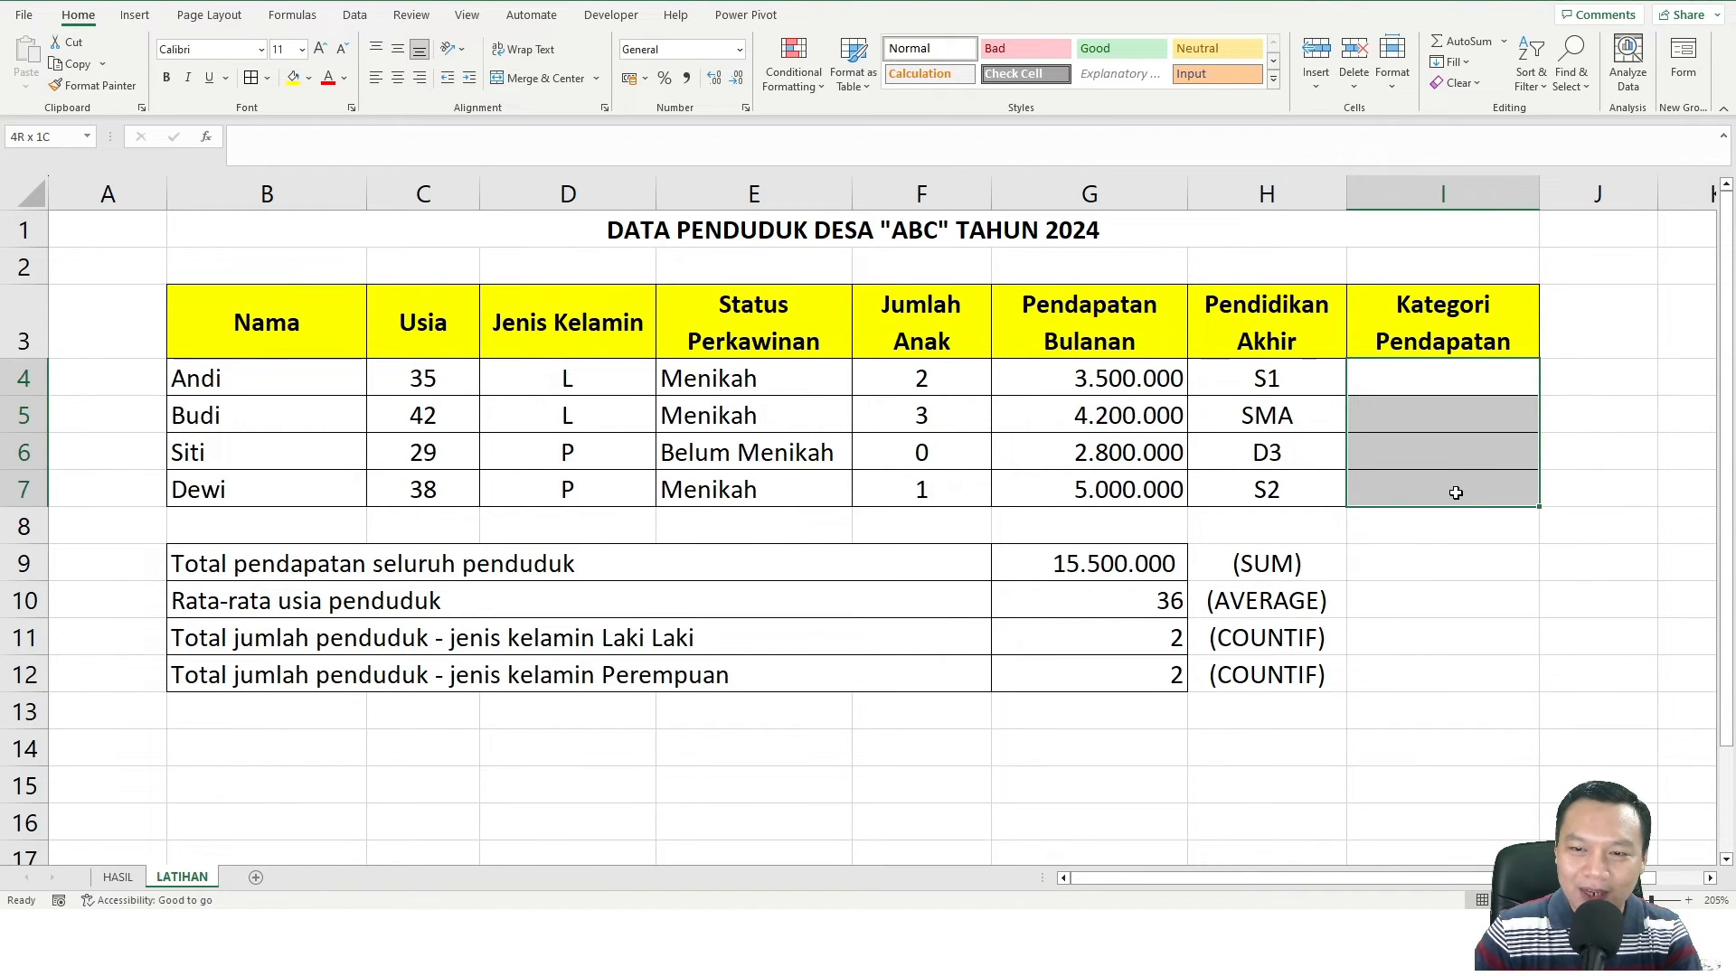
{"action": "left_click", "coordinate": [1449, 379]}
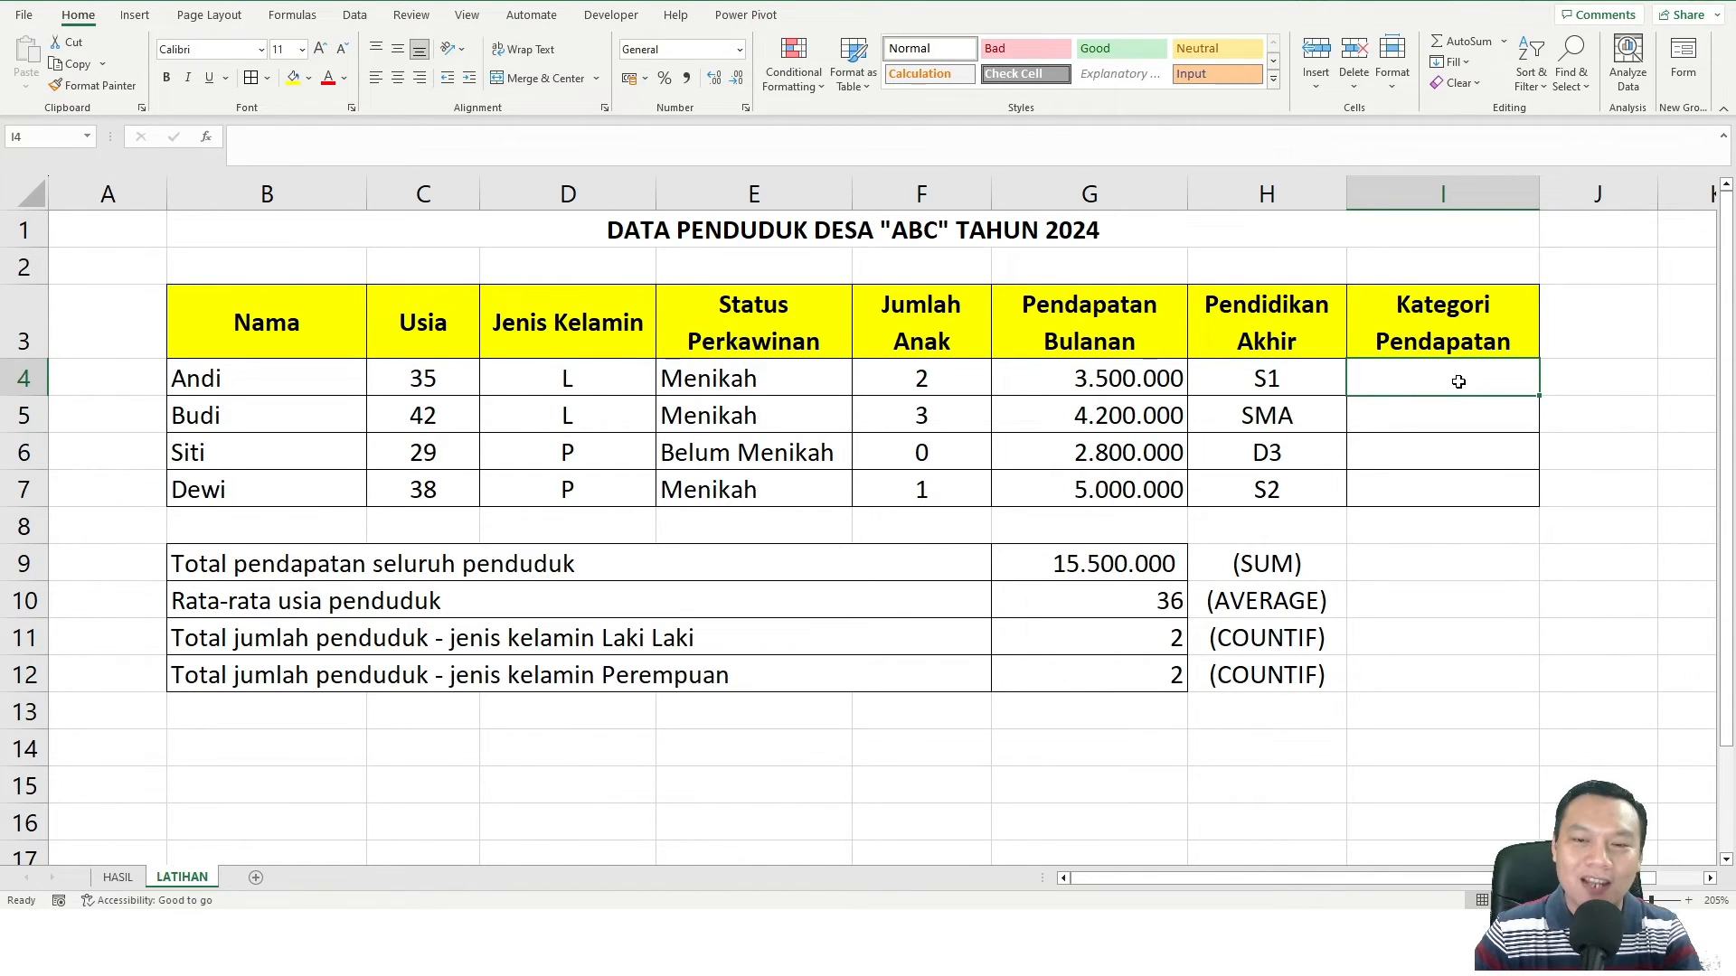
{"action": "left_click", "coordinate": [1451, 443]}
Enter the formula =IF(G4>4000000;"Tinggi";"Rendah") in I4 to classify the first resident's monthly income
{"action": "left_click", "coordinate": [1444, 384]}
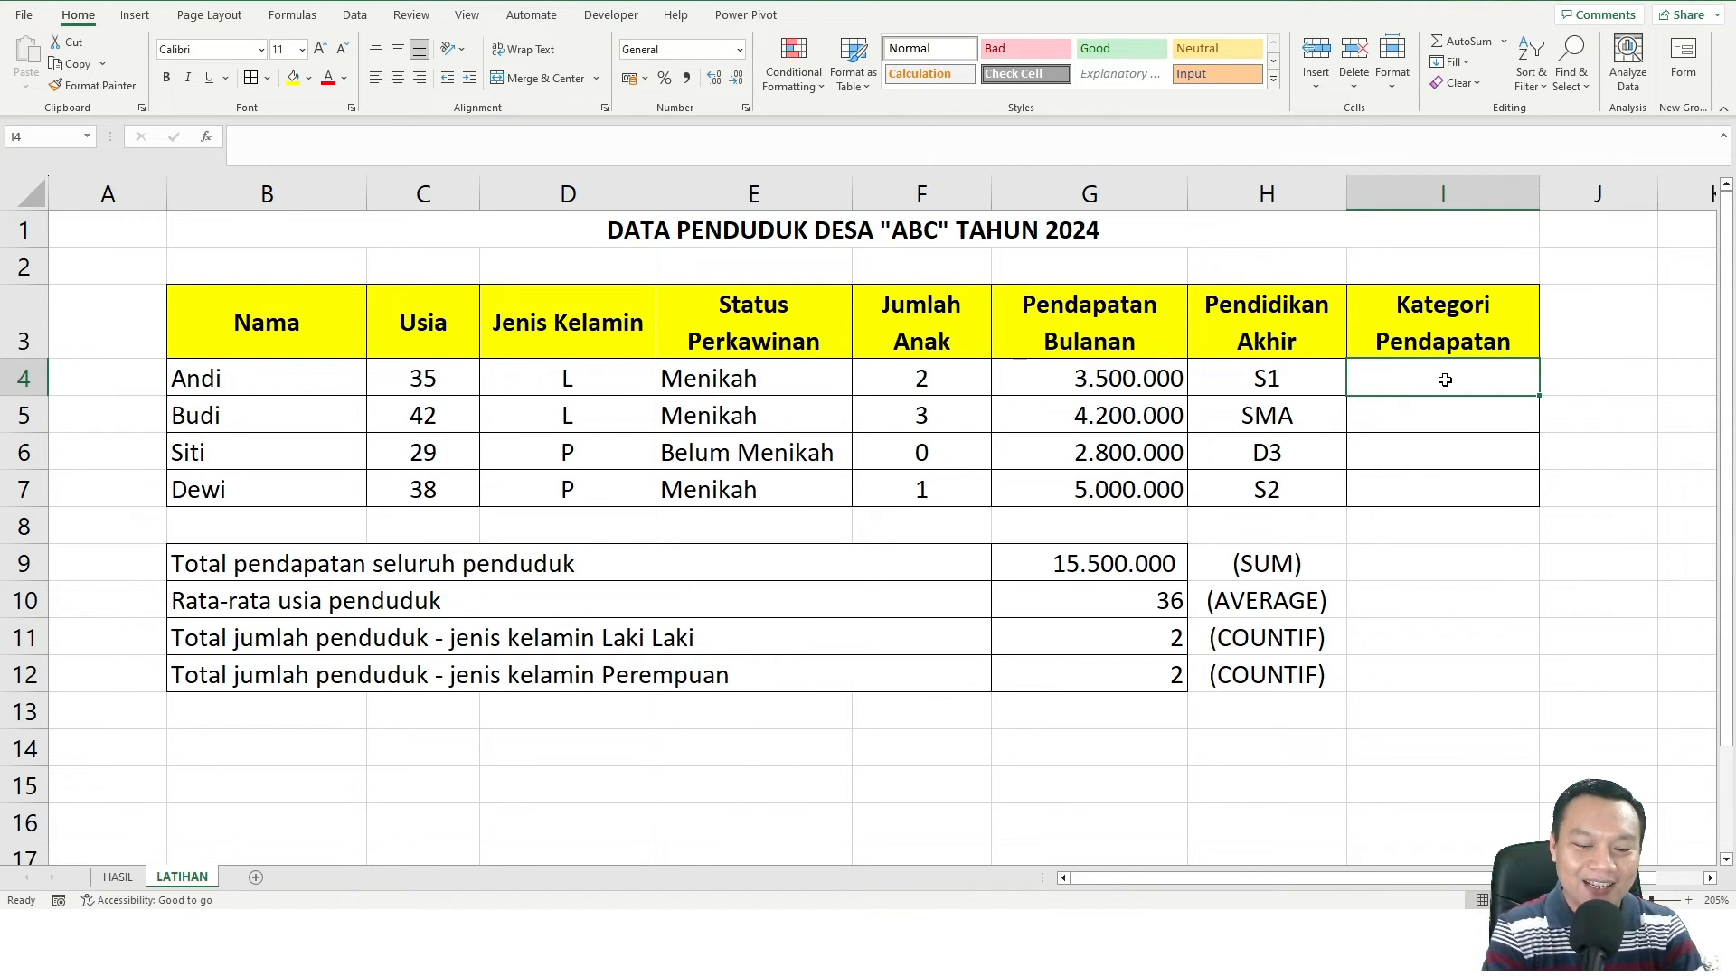
{"action": "type", "text": "=IF("}
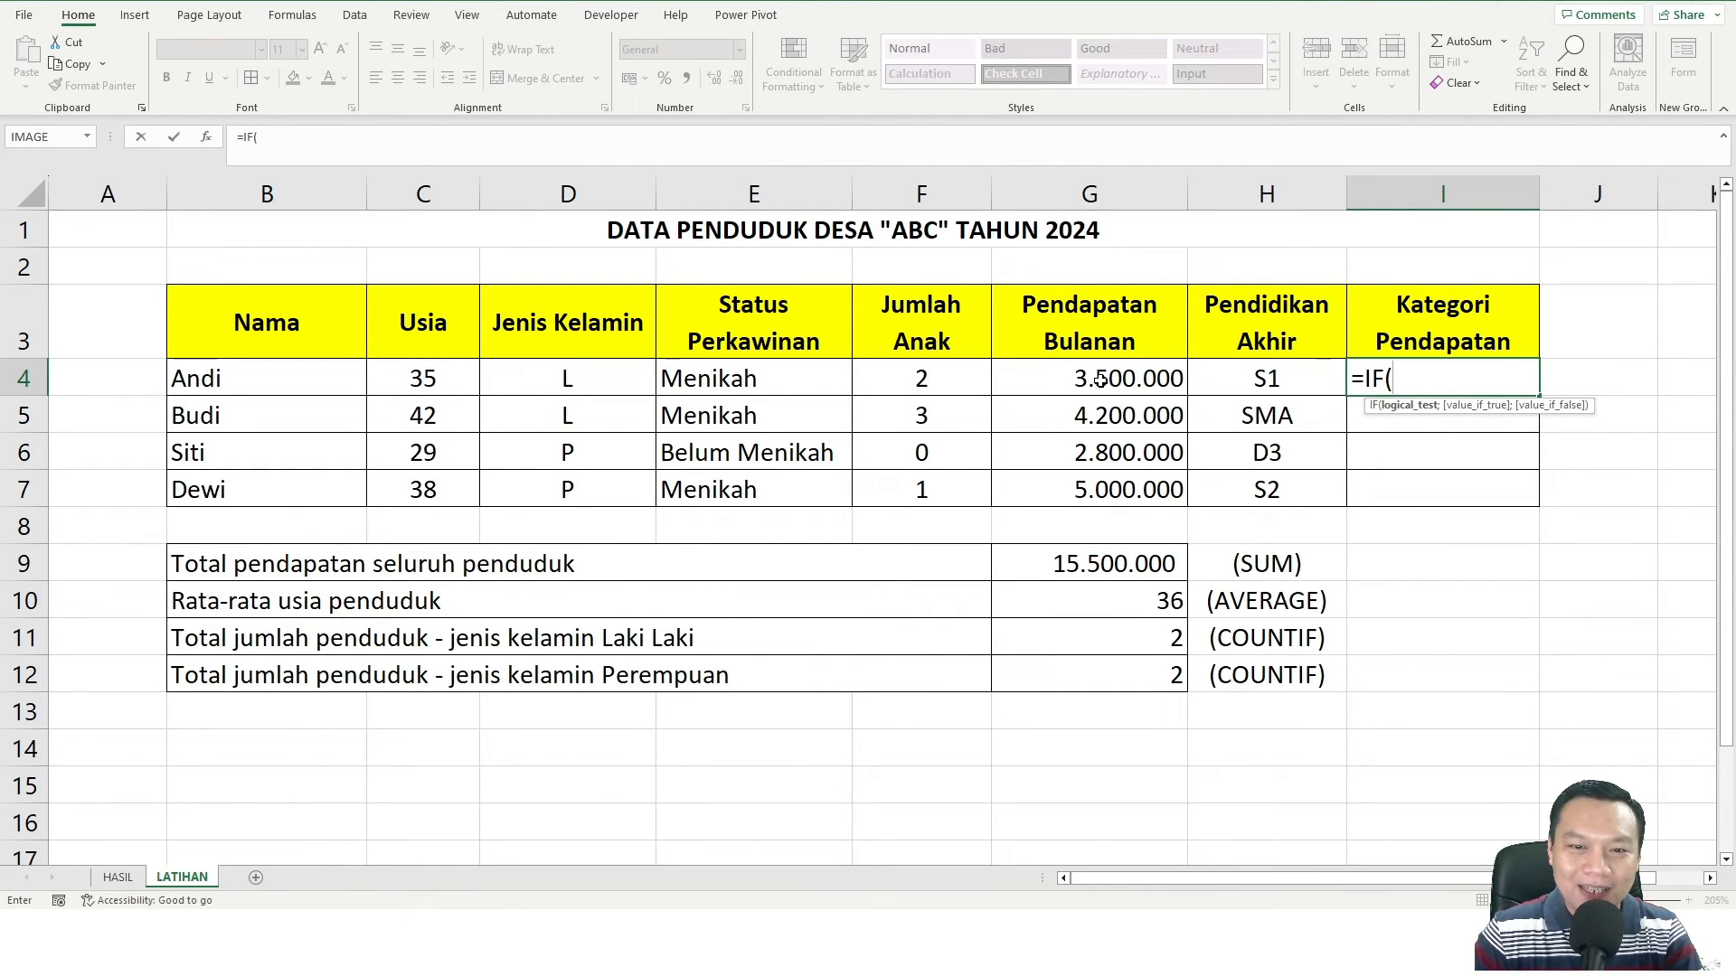
{"action": "left_click", "coordinate": [1099, 380]}
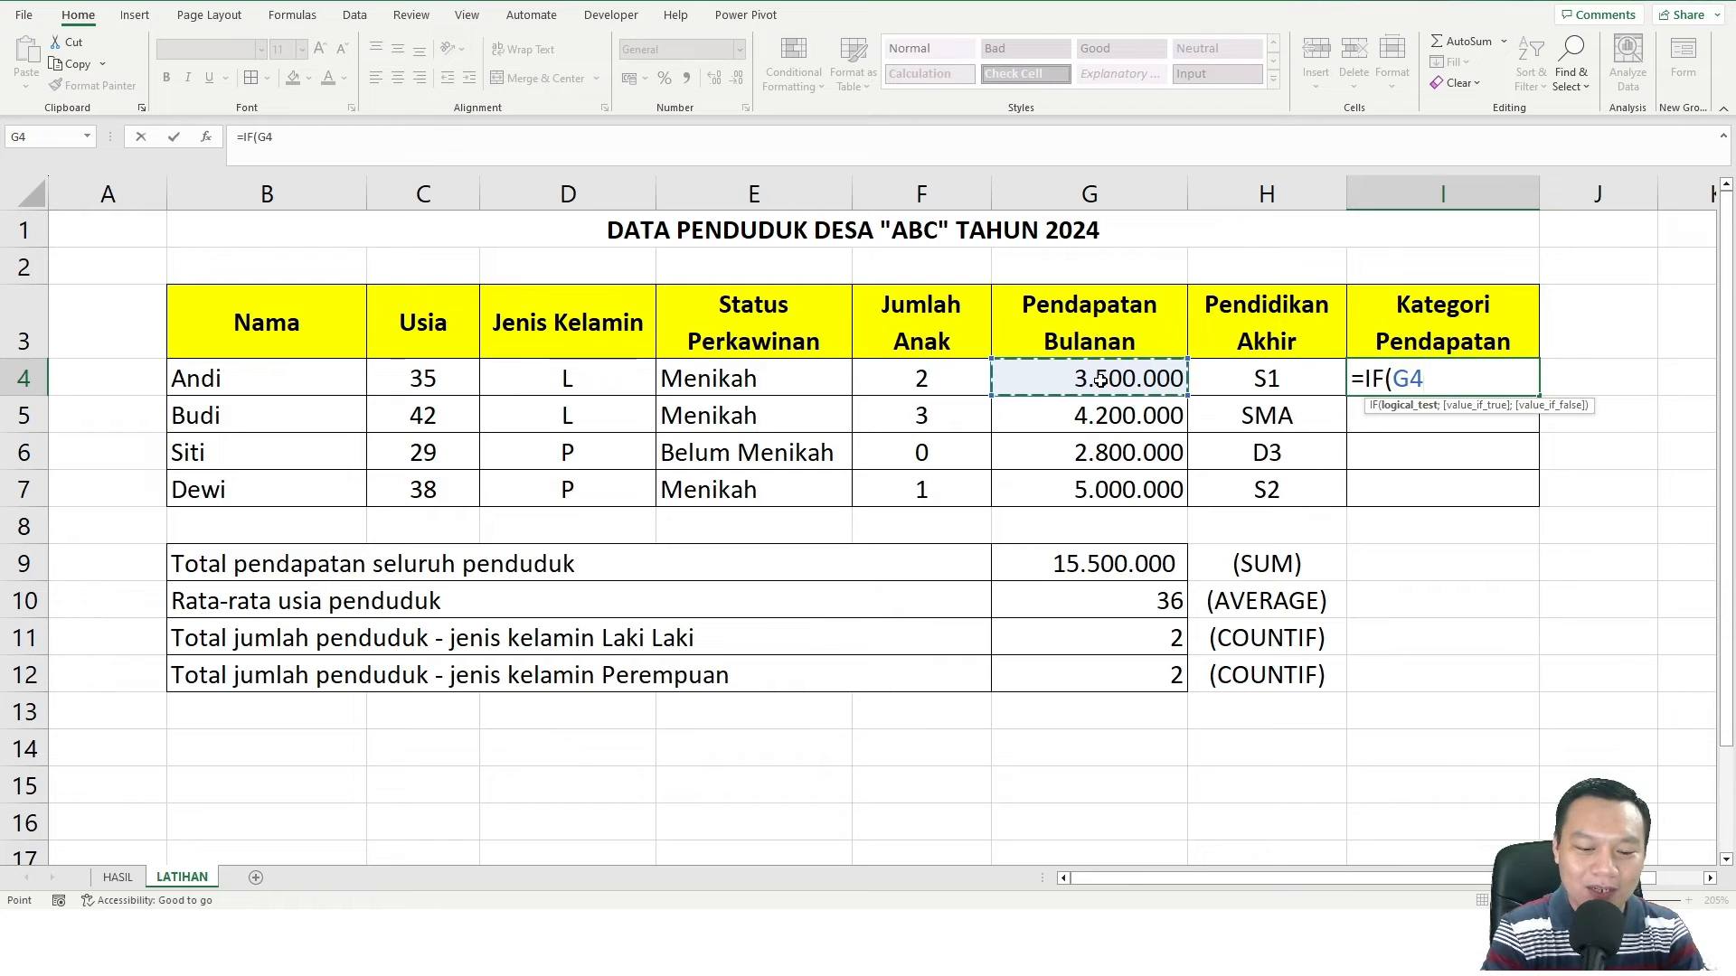
{"action": "type", "text": ">"}
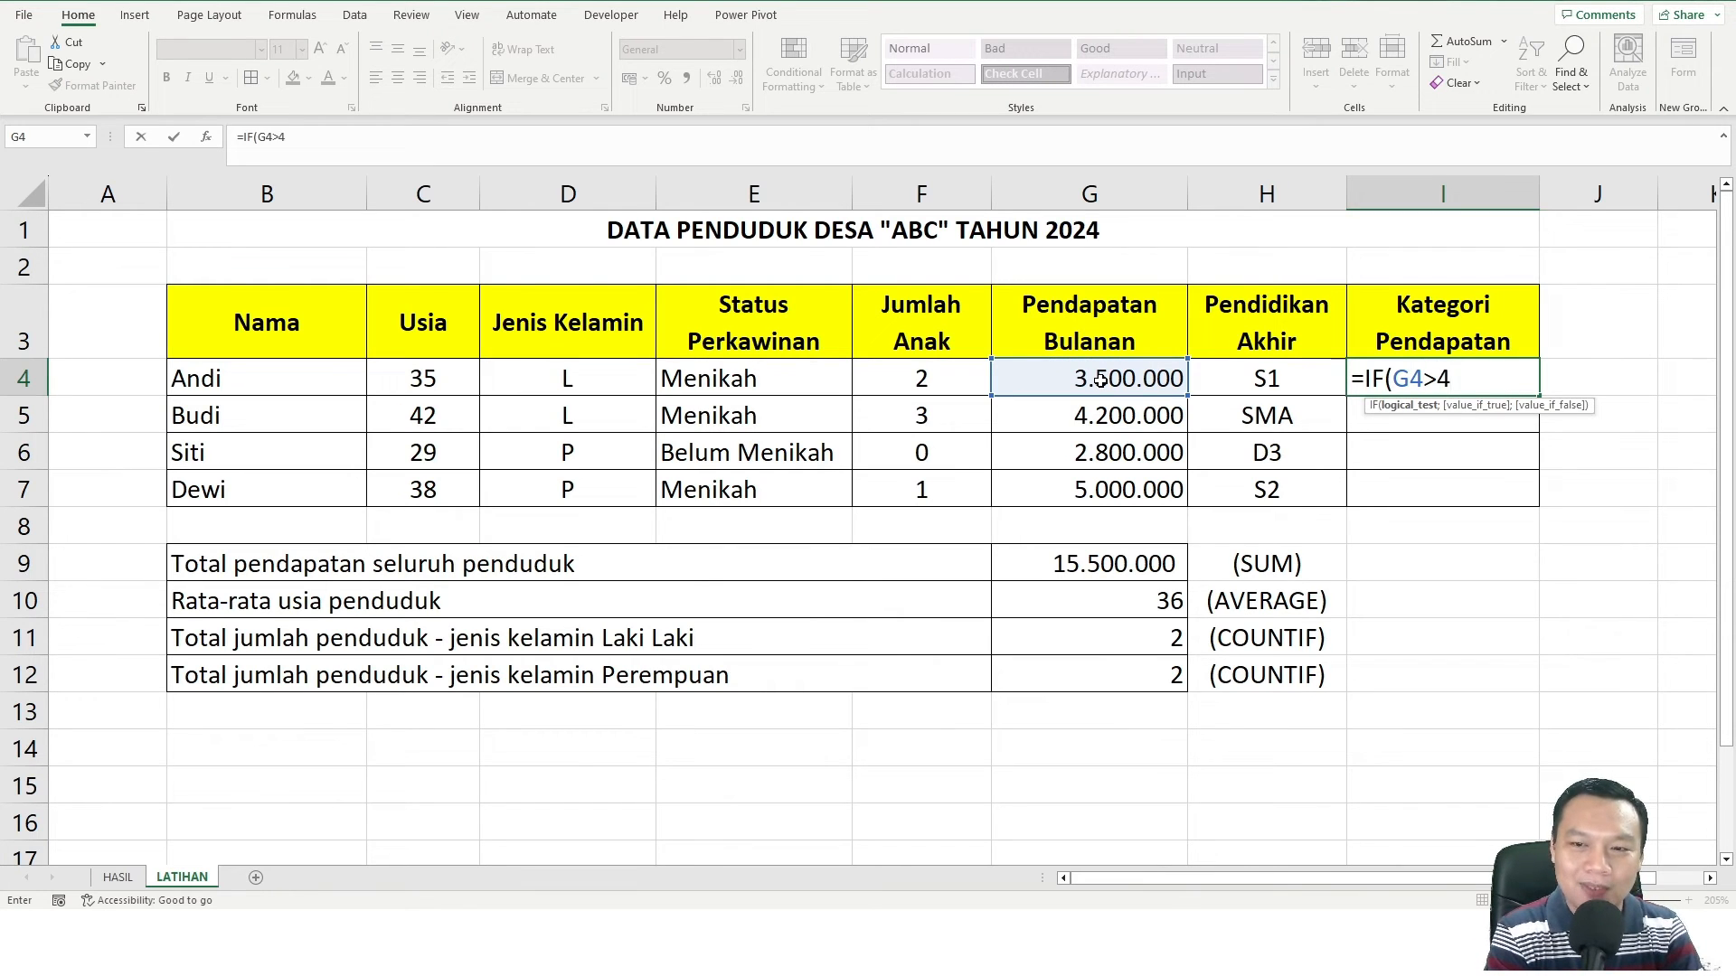
{"action": "type", "text": "4000000;"}
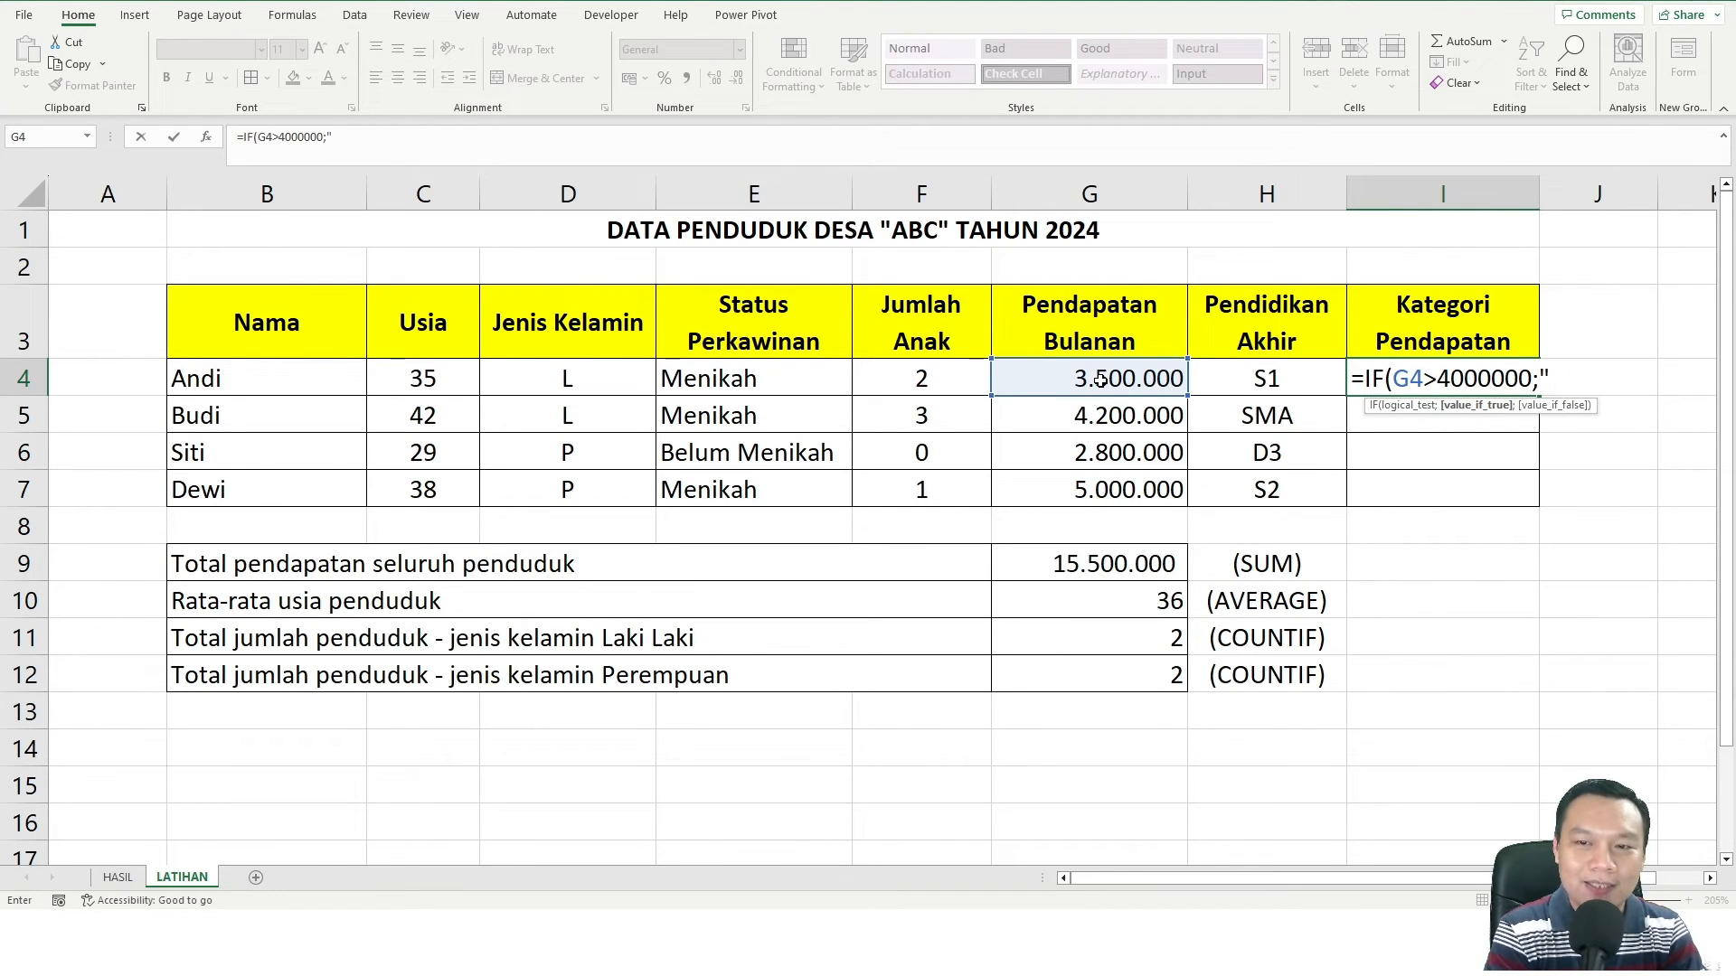
{"action": "type", "text": "\"Tinggi"}
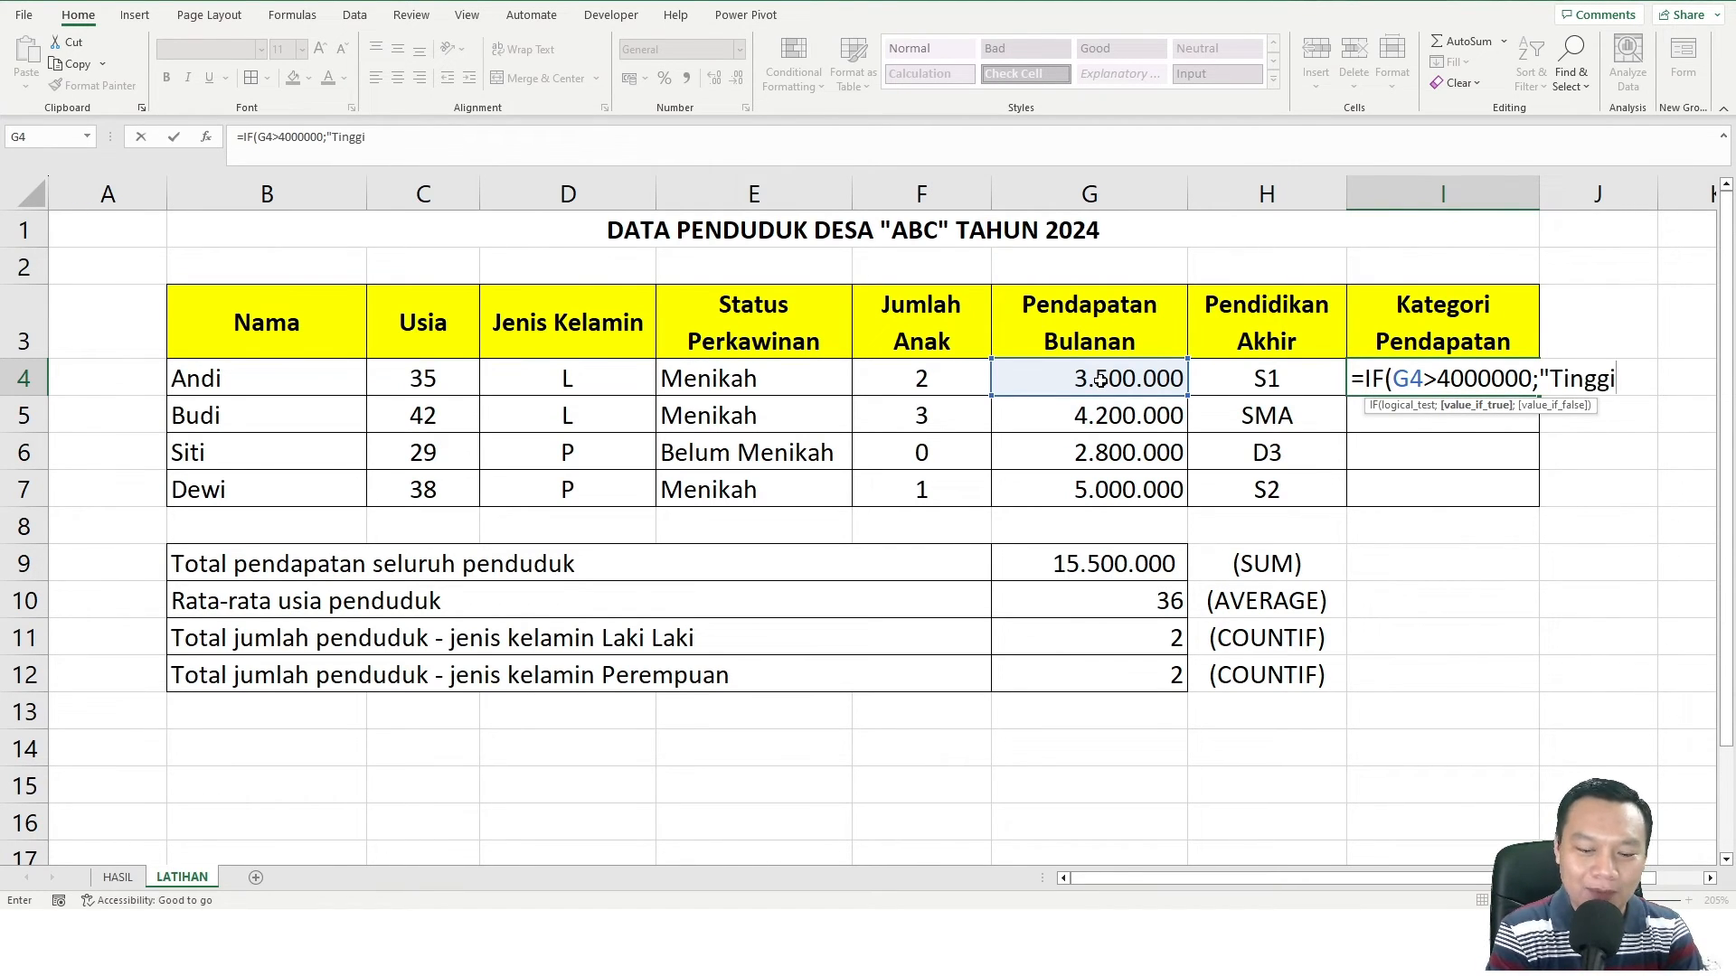
{"action": "type", "text": "\""}
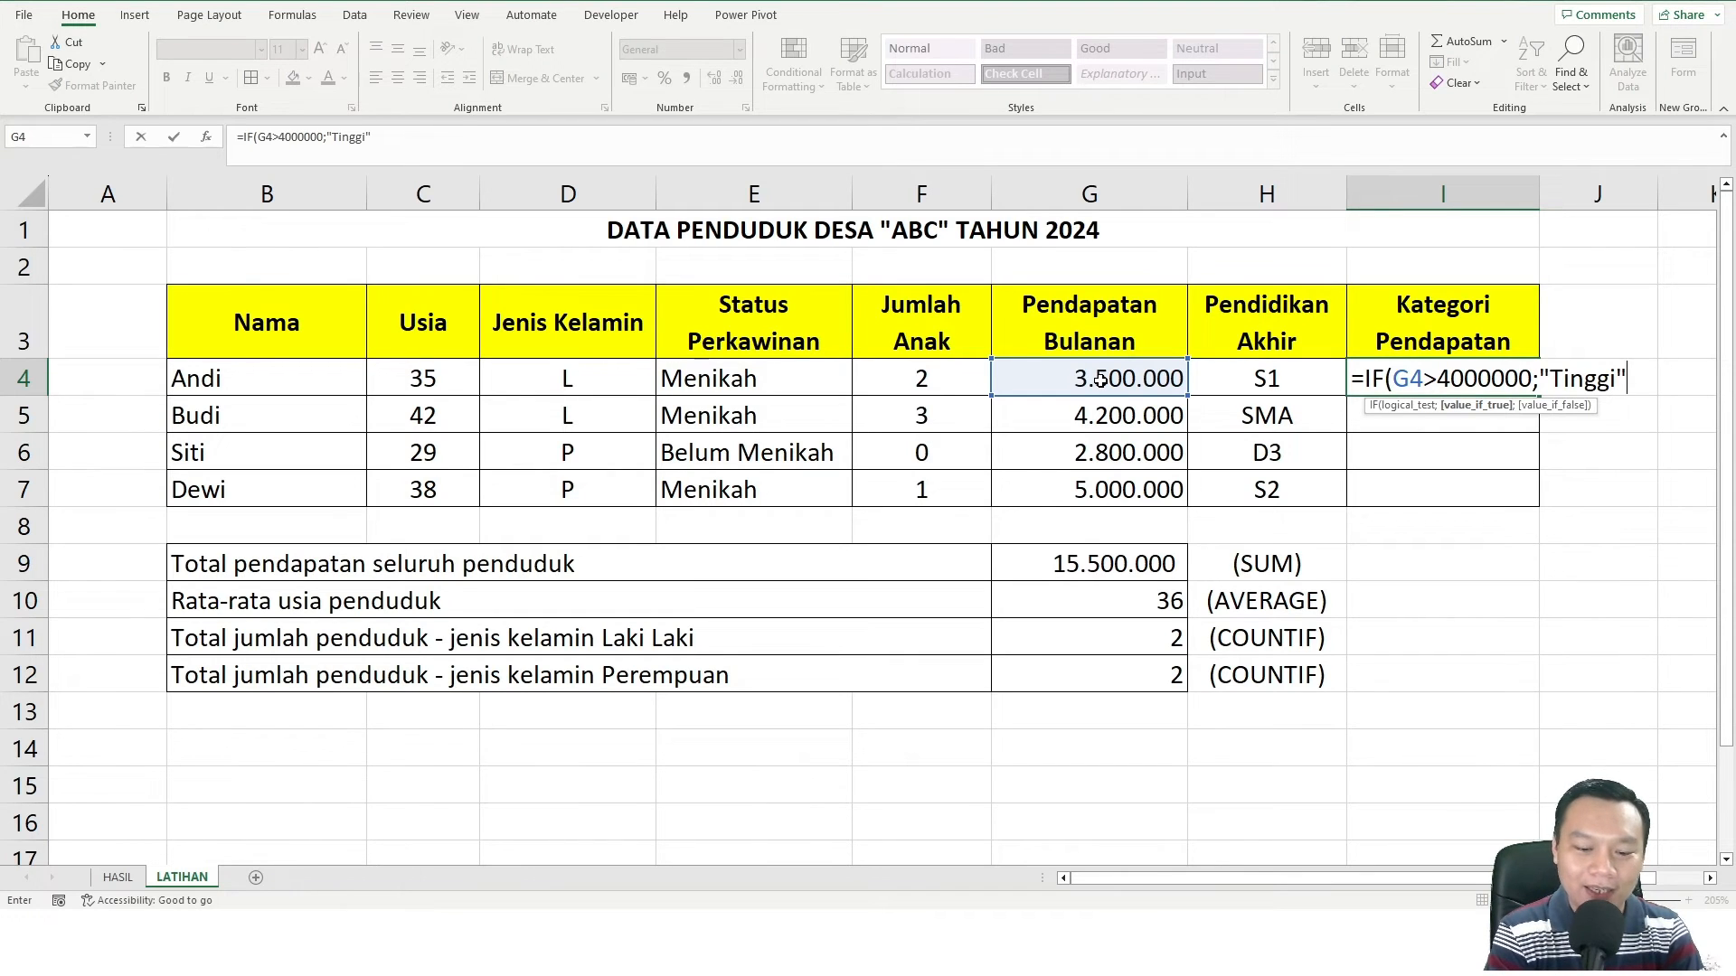
{"action": "type", "text": ";"}
{"action": "type", "text": "\"Rendah"}
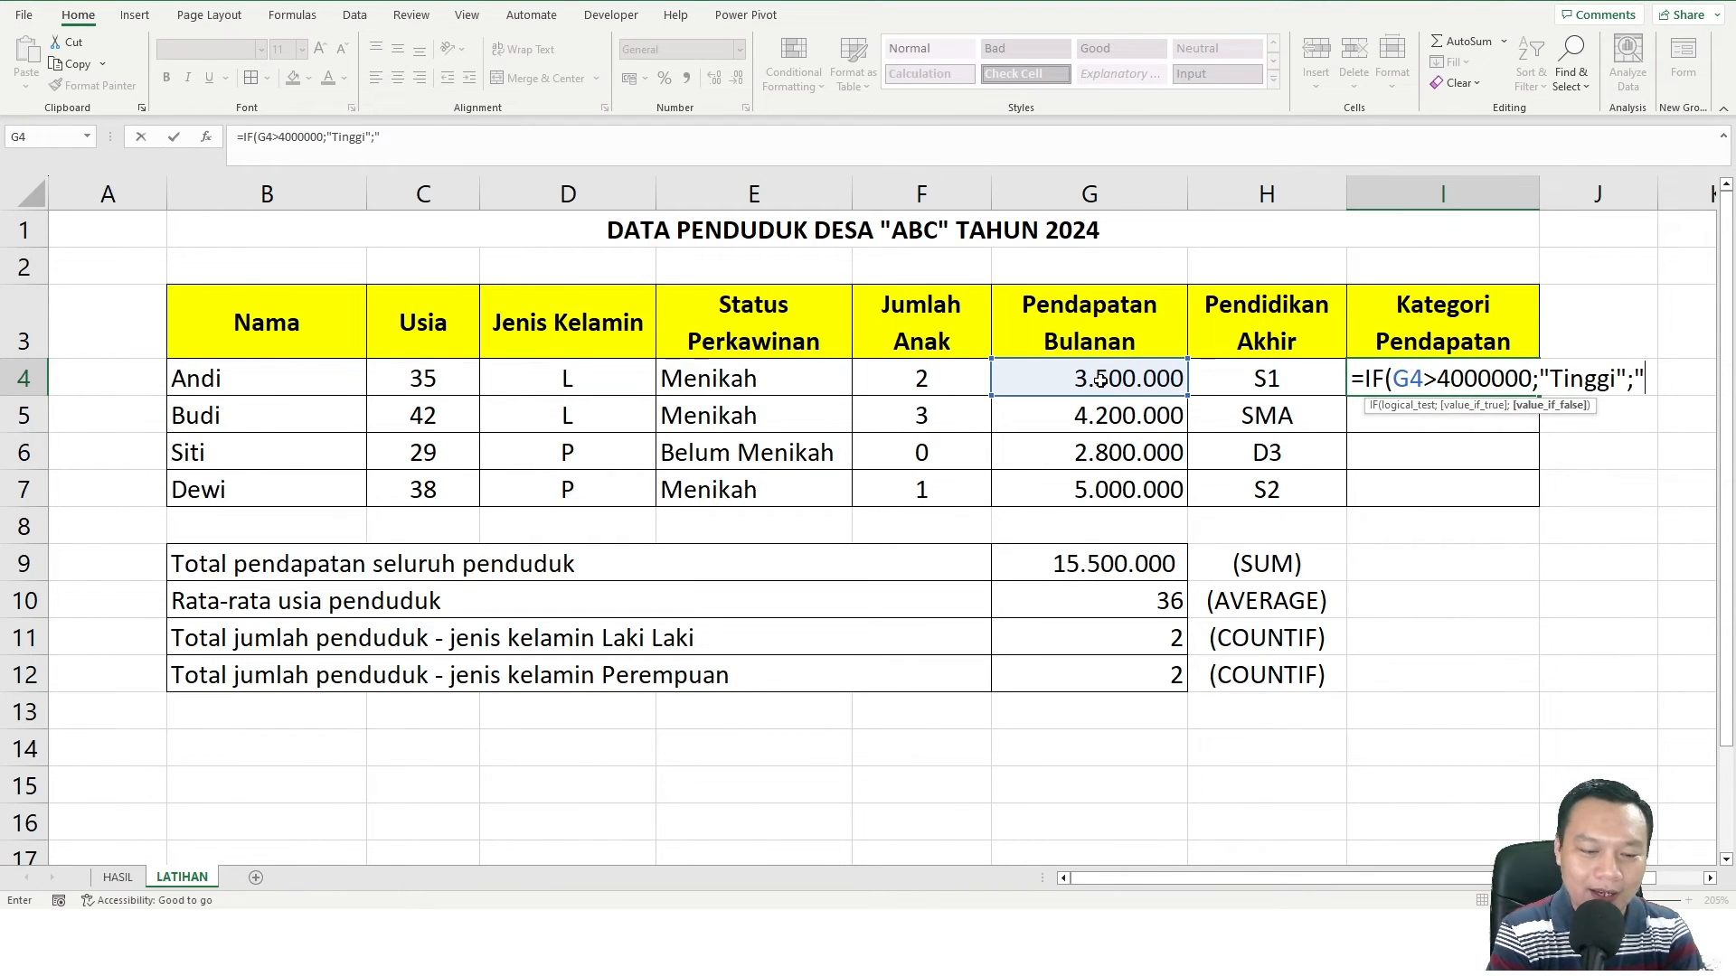
{"action": "type", "text": "\")"}
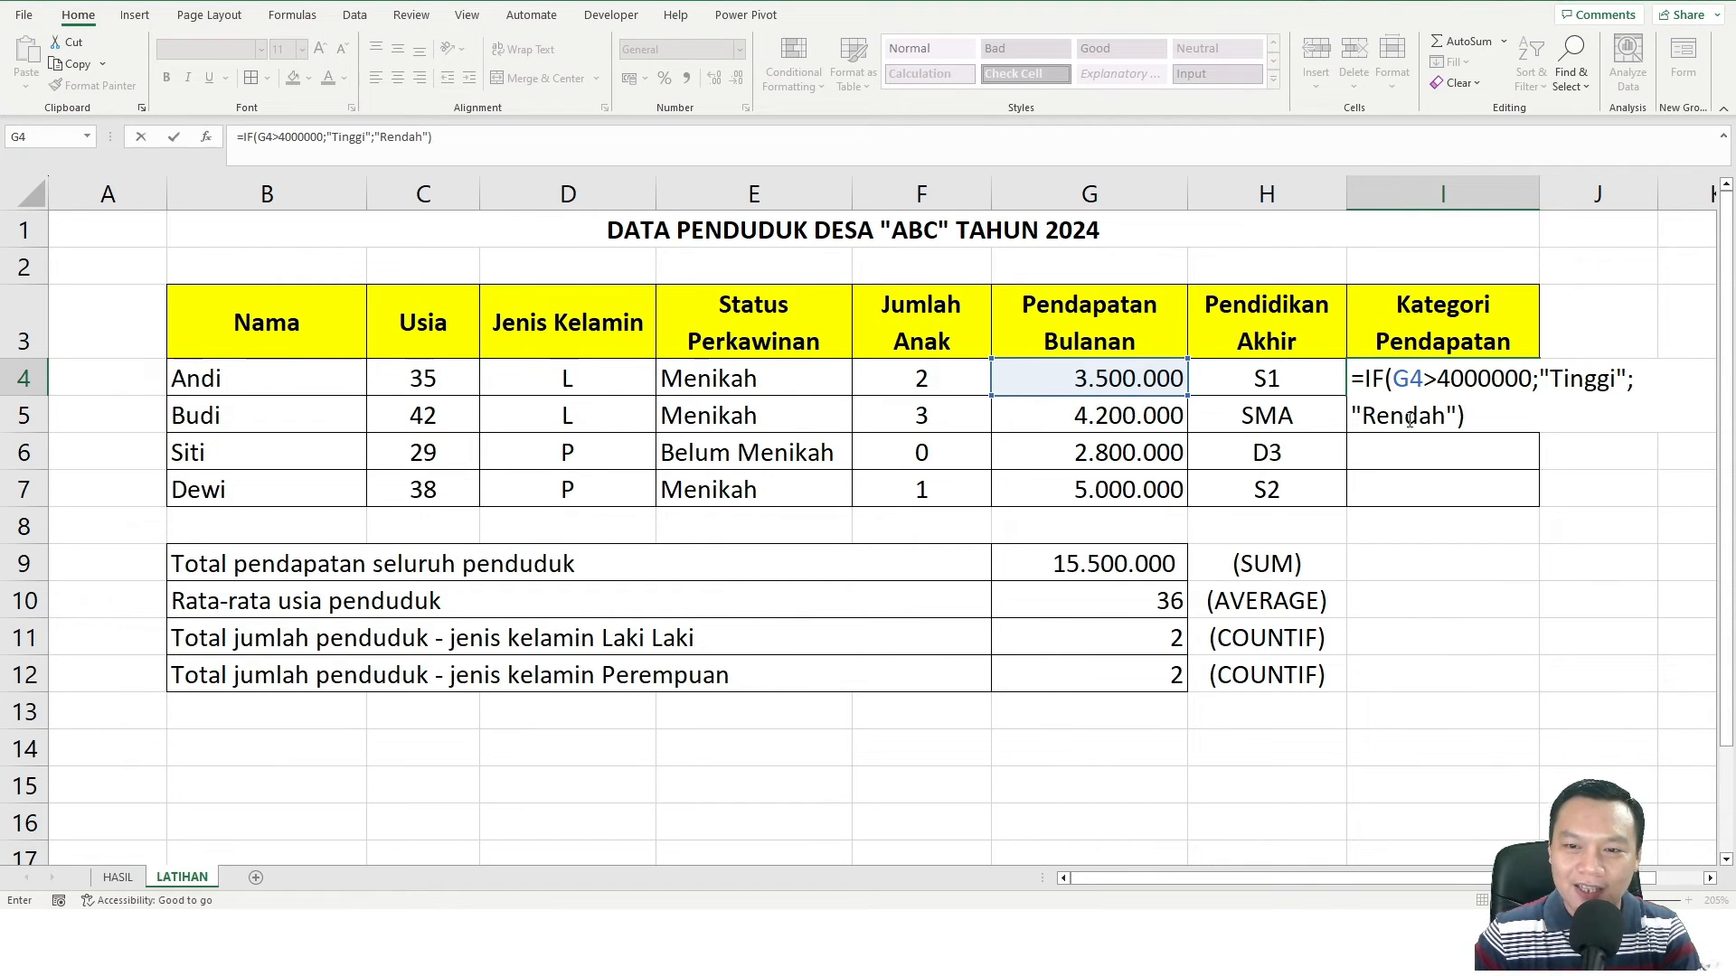
{"action": "key", "text": "Return"}
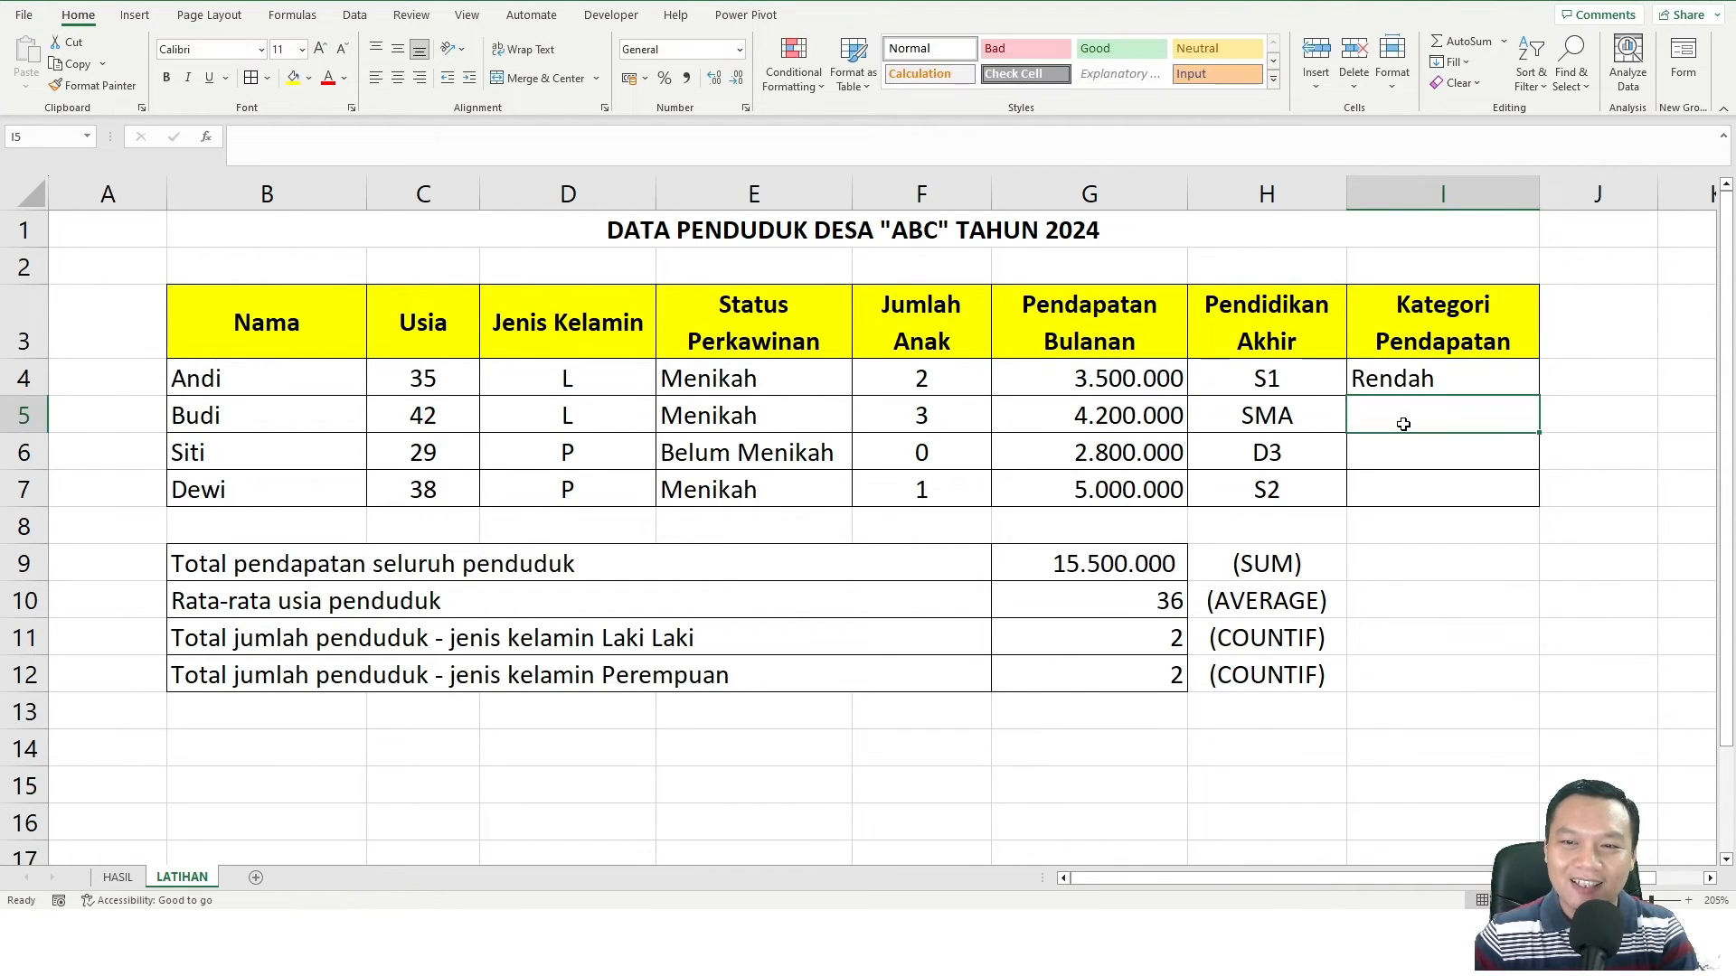
Compare the category in I4 with the income in G4 and fill the IF formula down to I7
{"action": "left_click", "coordinate": [1417, 387]}
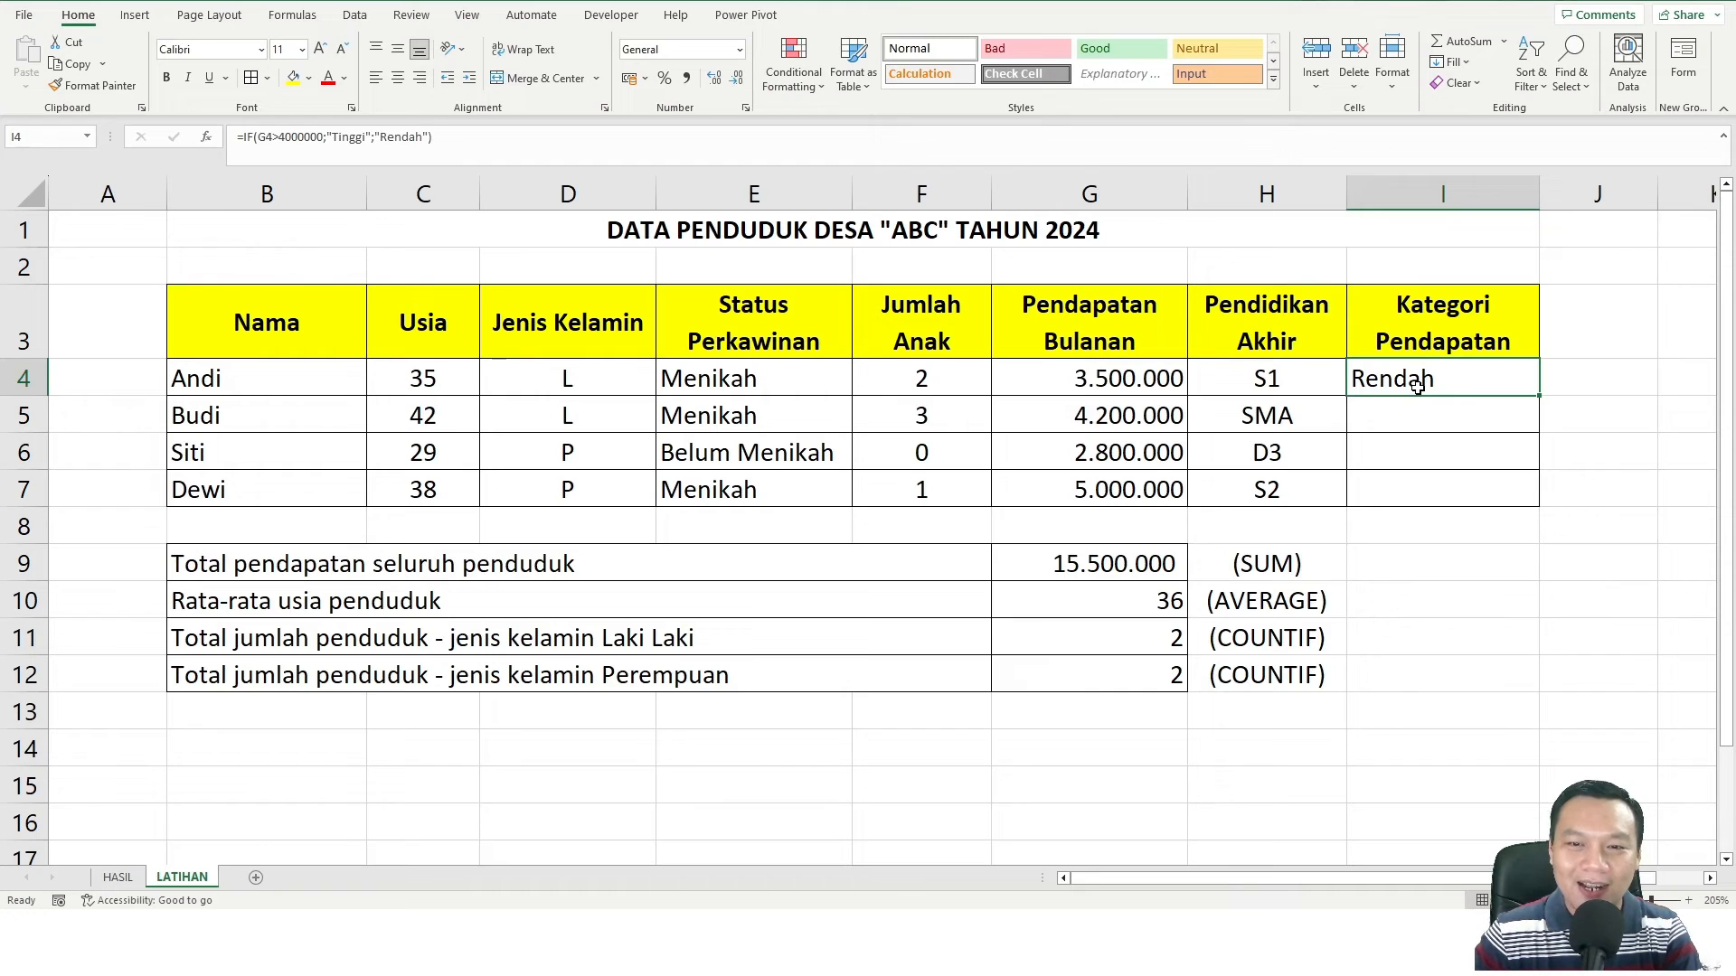
{"action": "left_click", "coordinate": [1138, 380]}
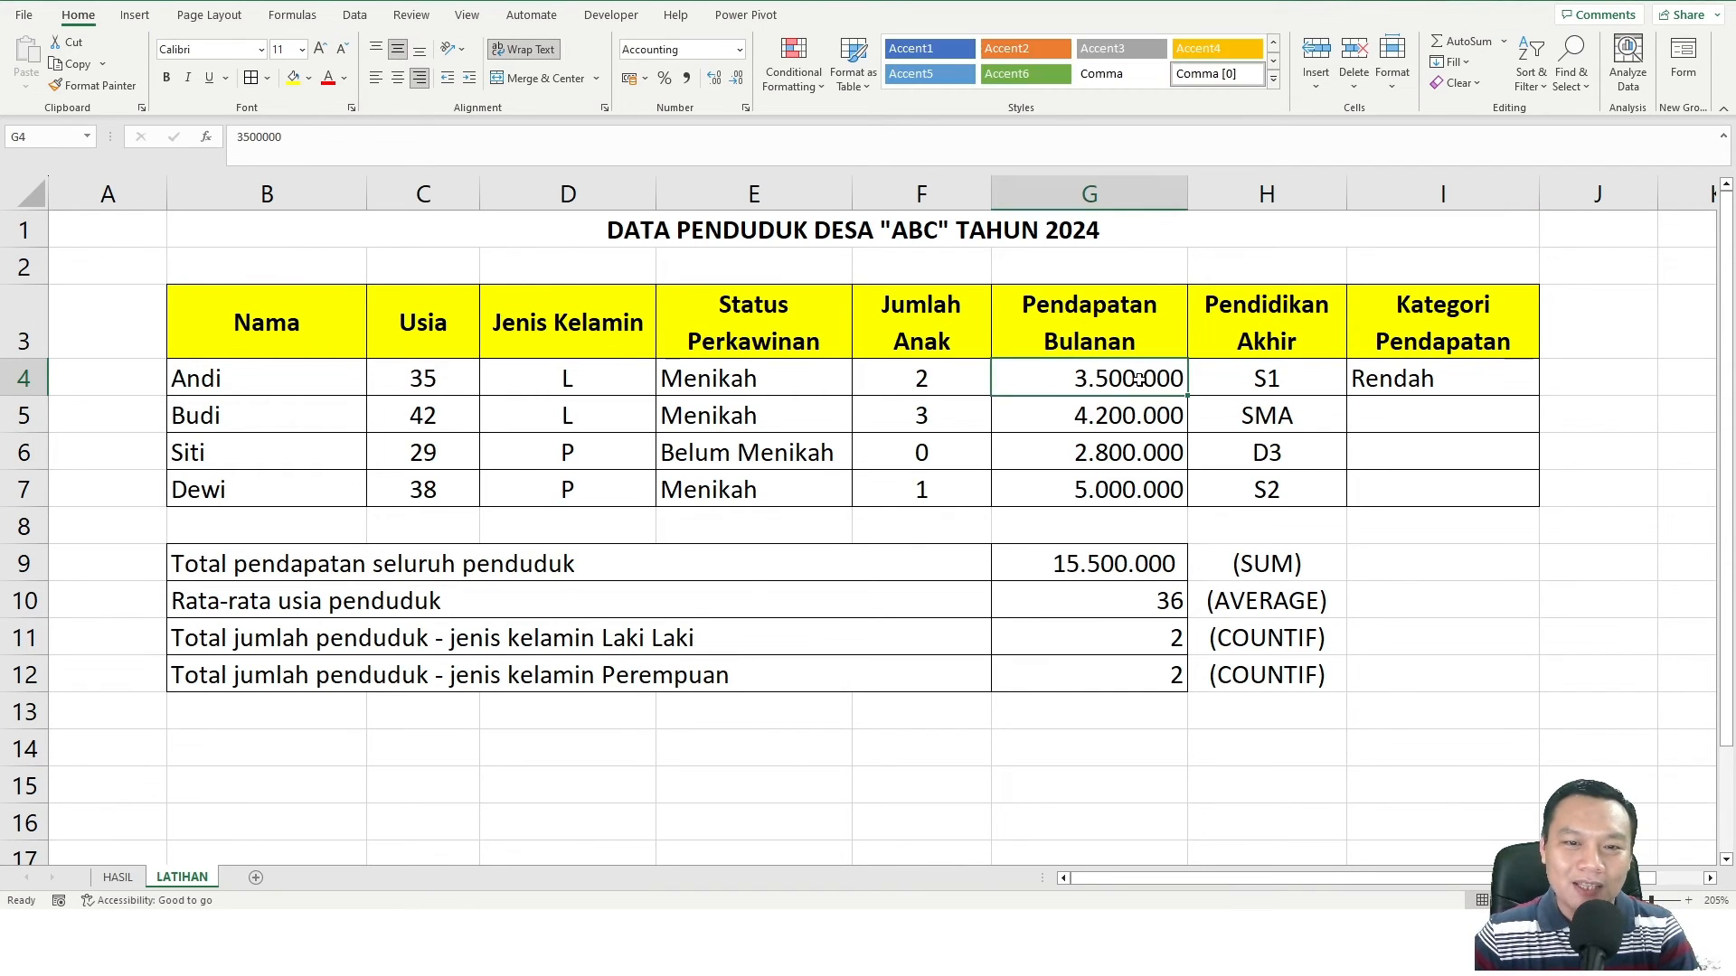
{"action": "left_click", "coordinate": [1487, 378]}
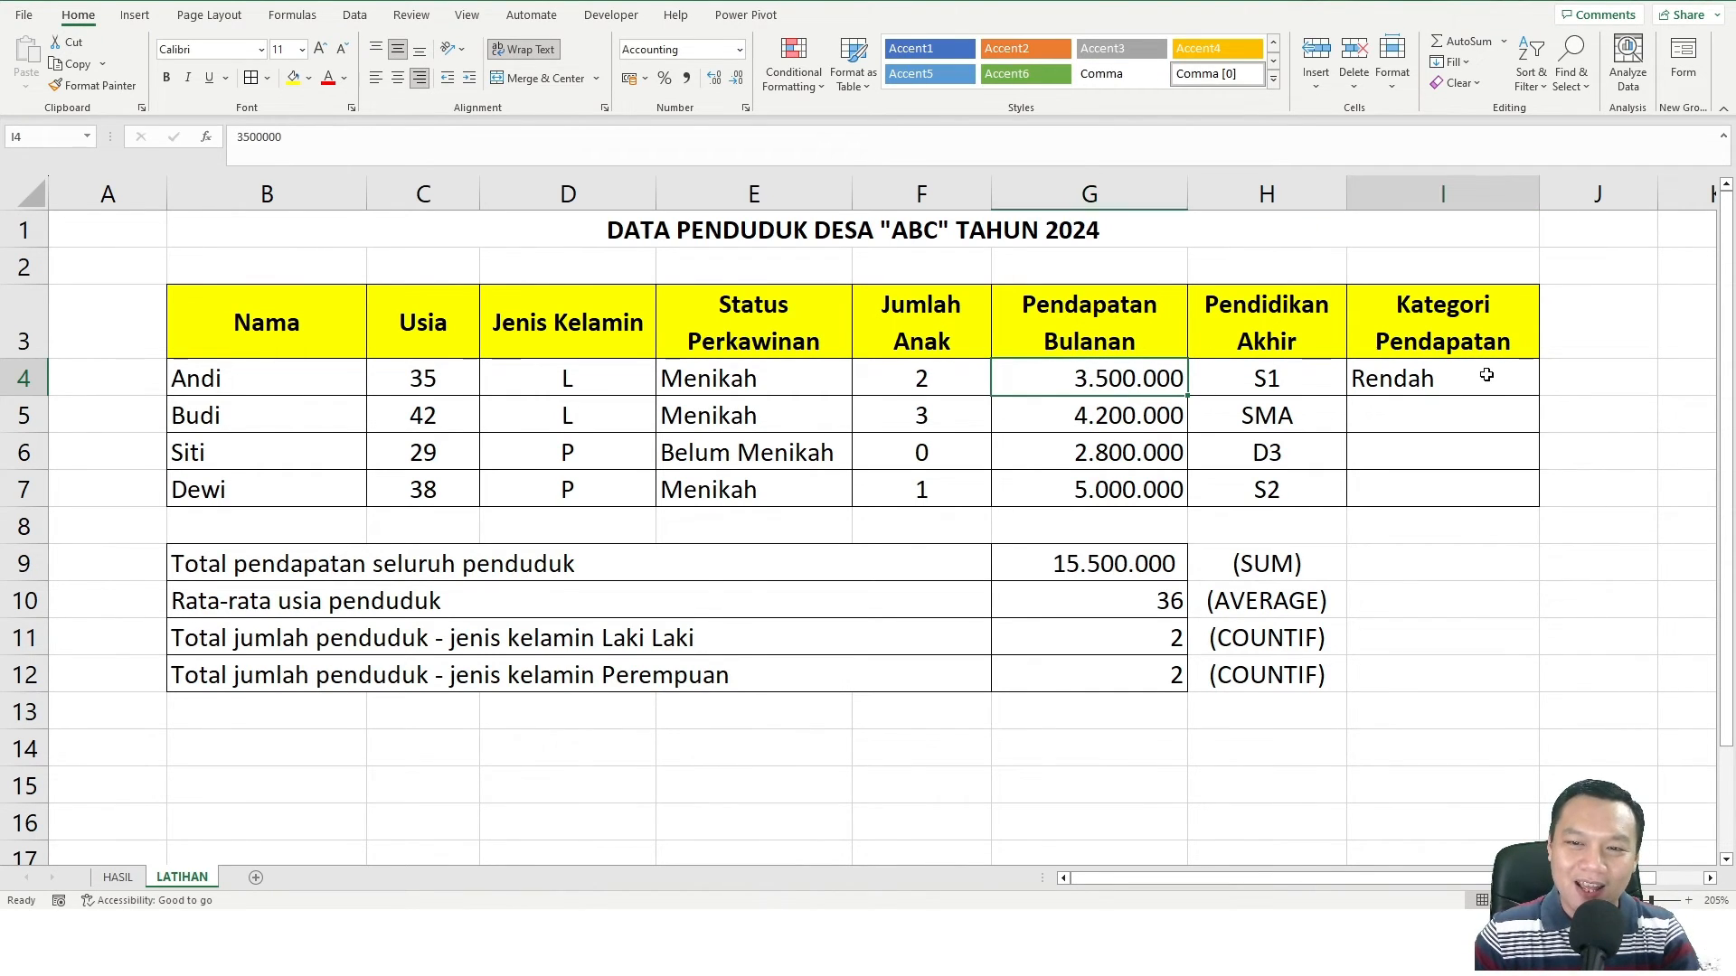
{"action": "left_click_drag", "start_coordinate": [1538, 396], "coordinate": [1534, 497]}
Check the income categories in I4:I7 against the monthly incomes in the Pendapatan Bulanan column
{"action": "left_click", "coordinate": [1427, 415]}
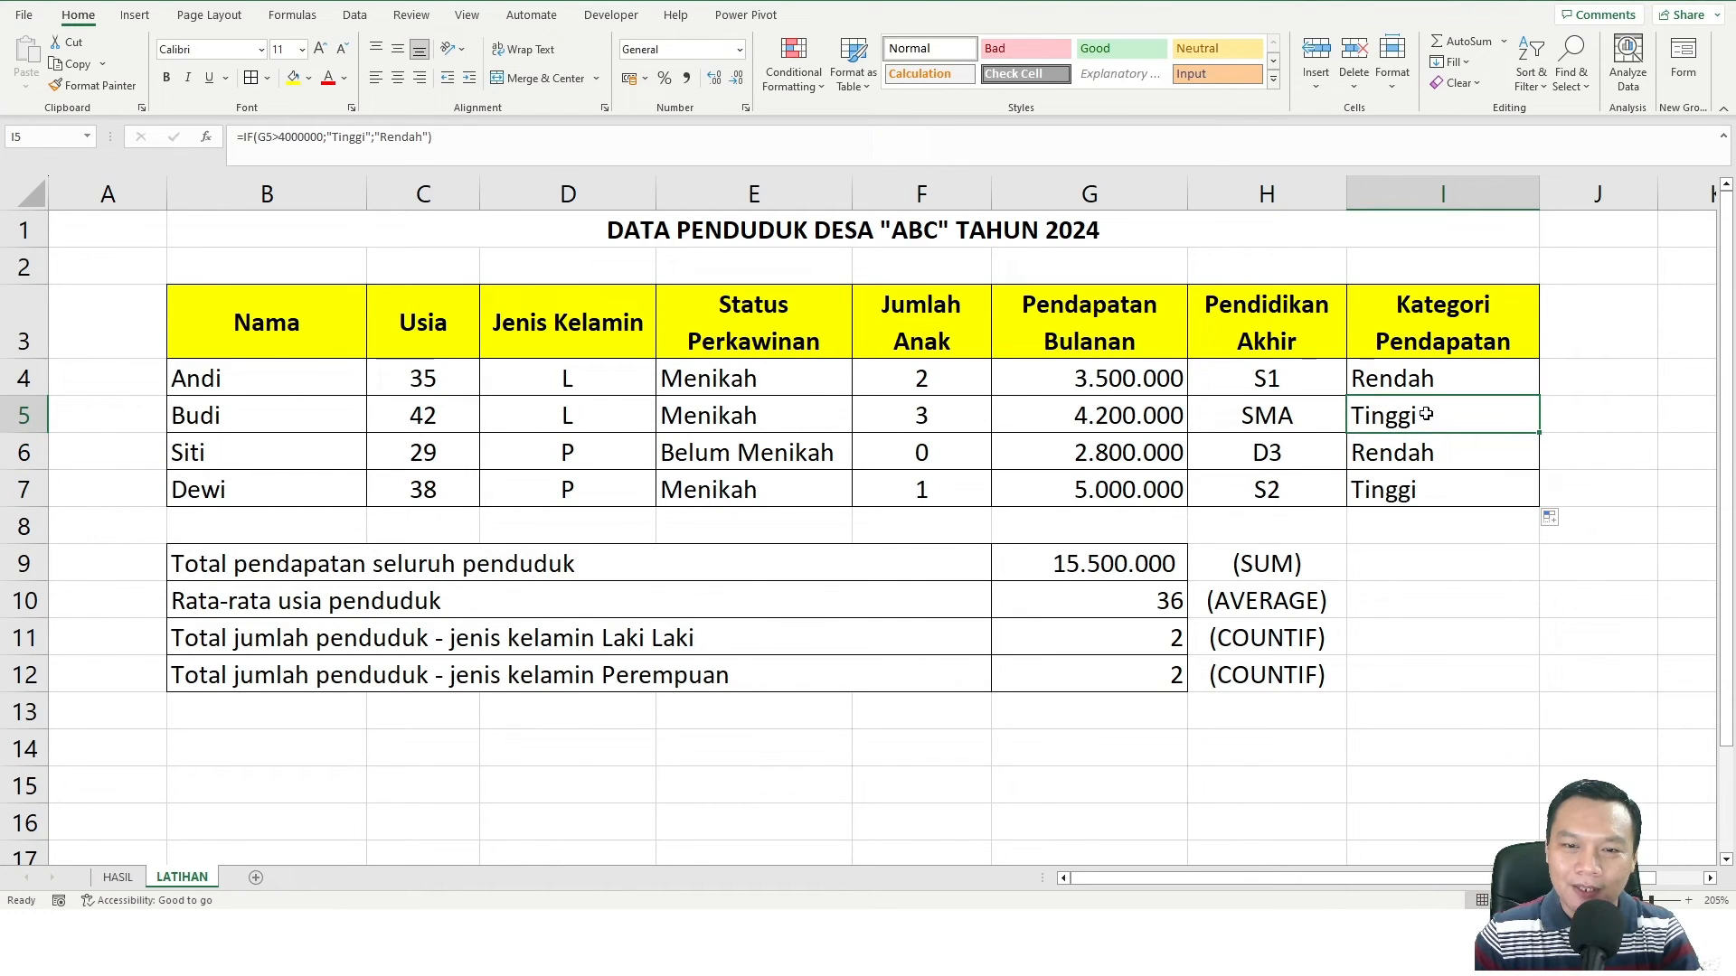
{"action": "left_click", "coordinate": [1140, 415]}
{"action": "left_click", "coordinate": [1397, 456]}
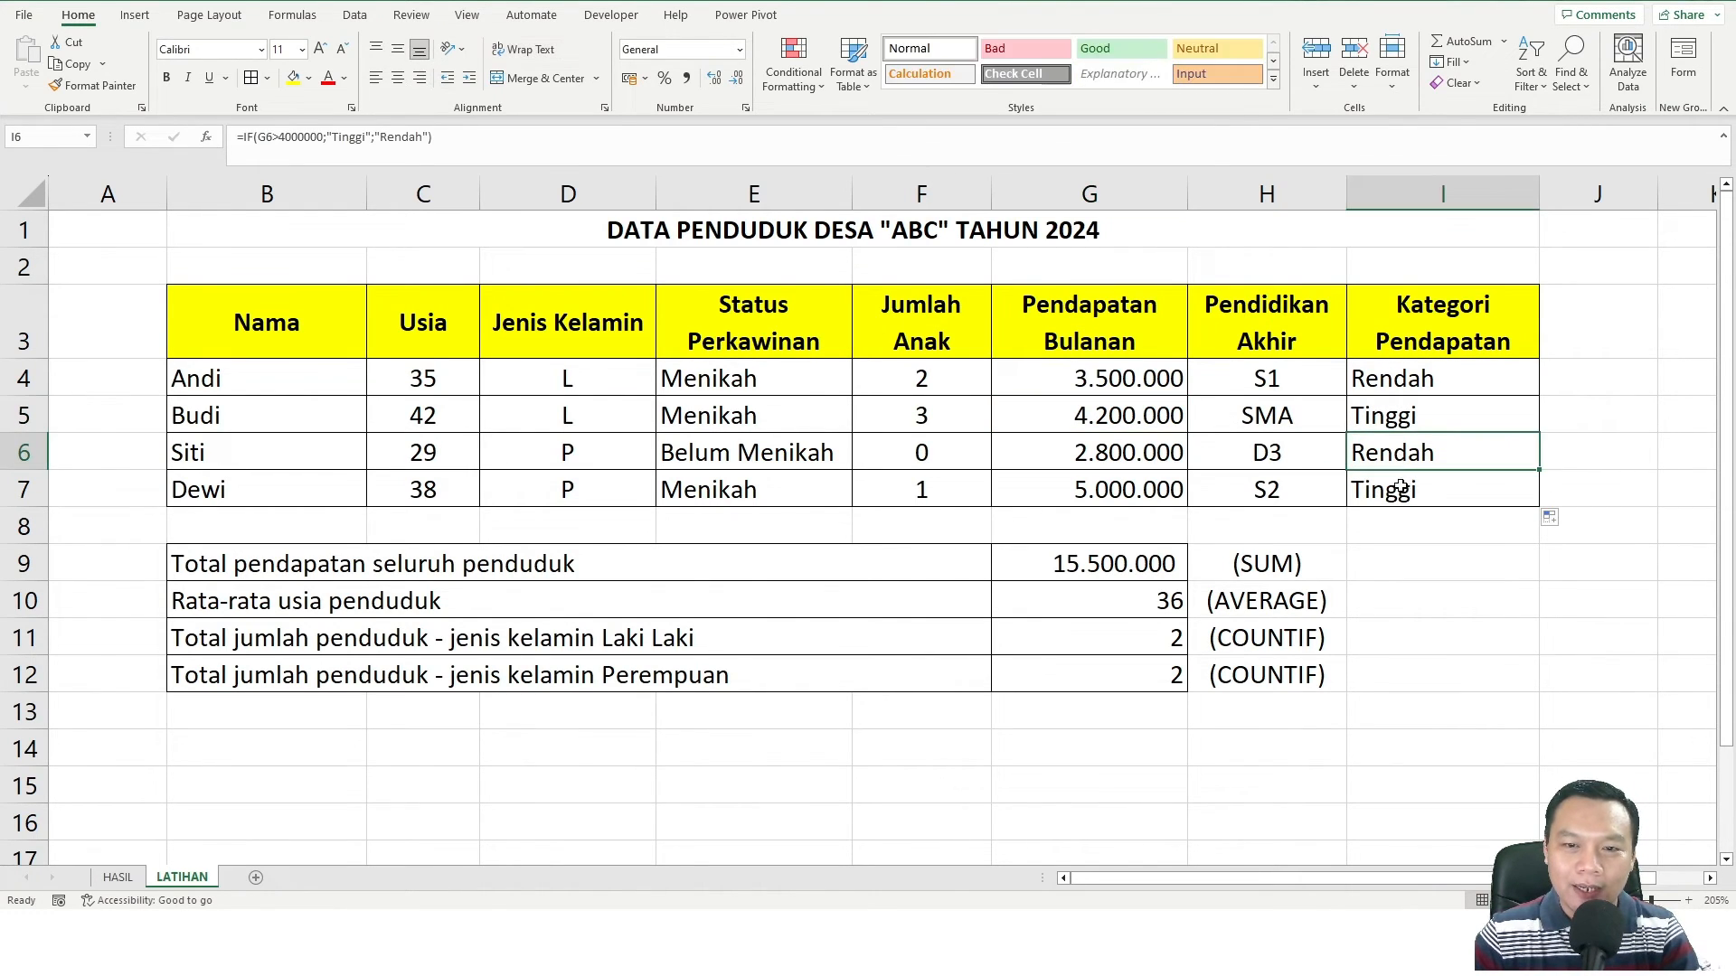
{"action": "left_click", "coordinate": [1400, 489]}
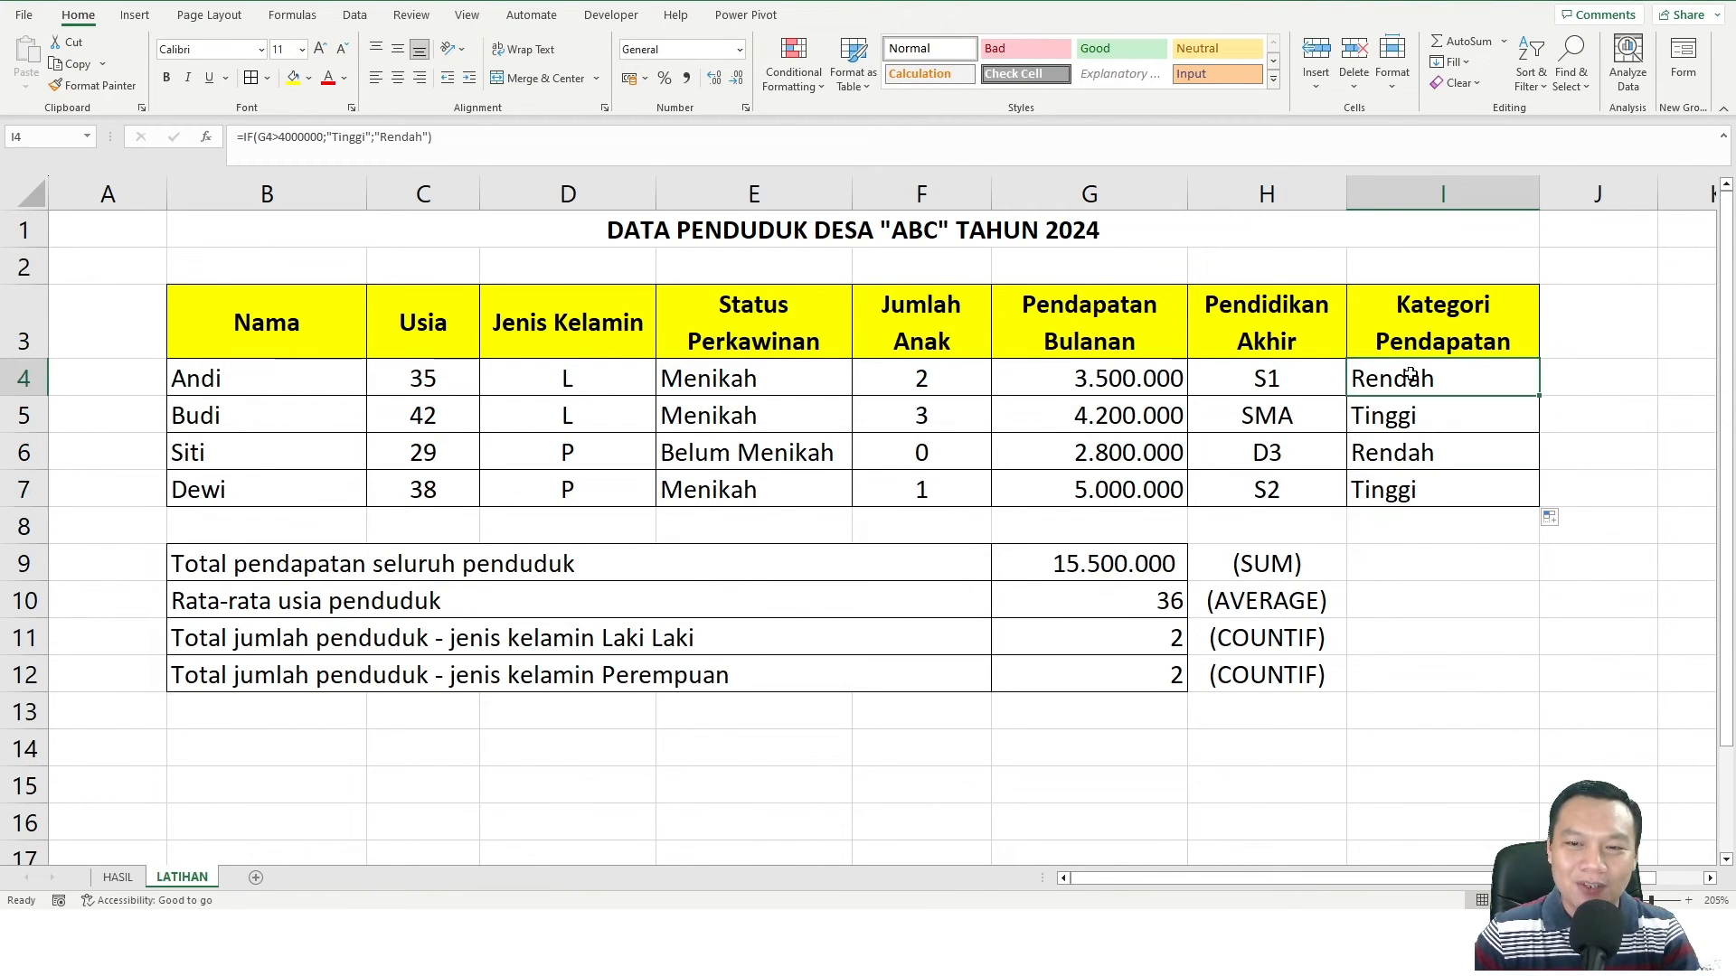
{"action": "left_click", "coordinate": [1365, 384]}
{"action": "left_click", "coordinate": [1111, 403]}
{"action": "left_click", "coordinate": [1130, 384]}
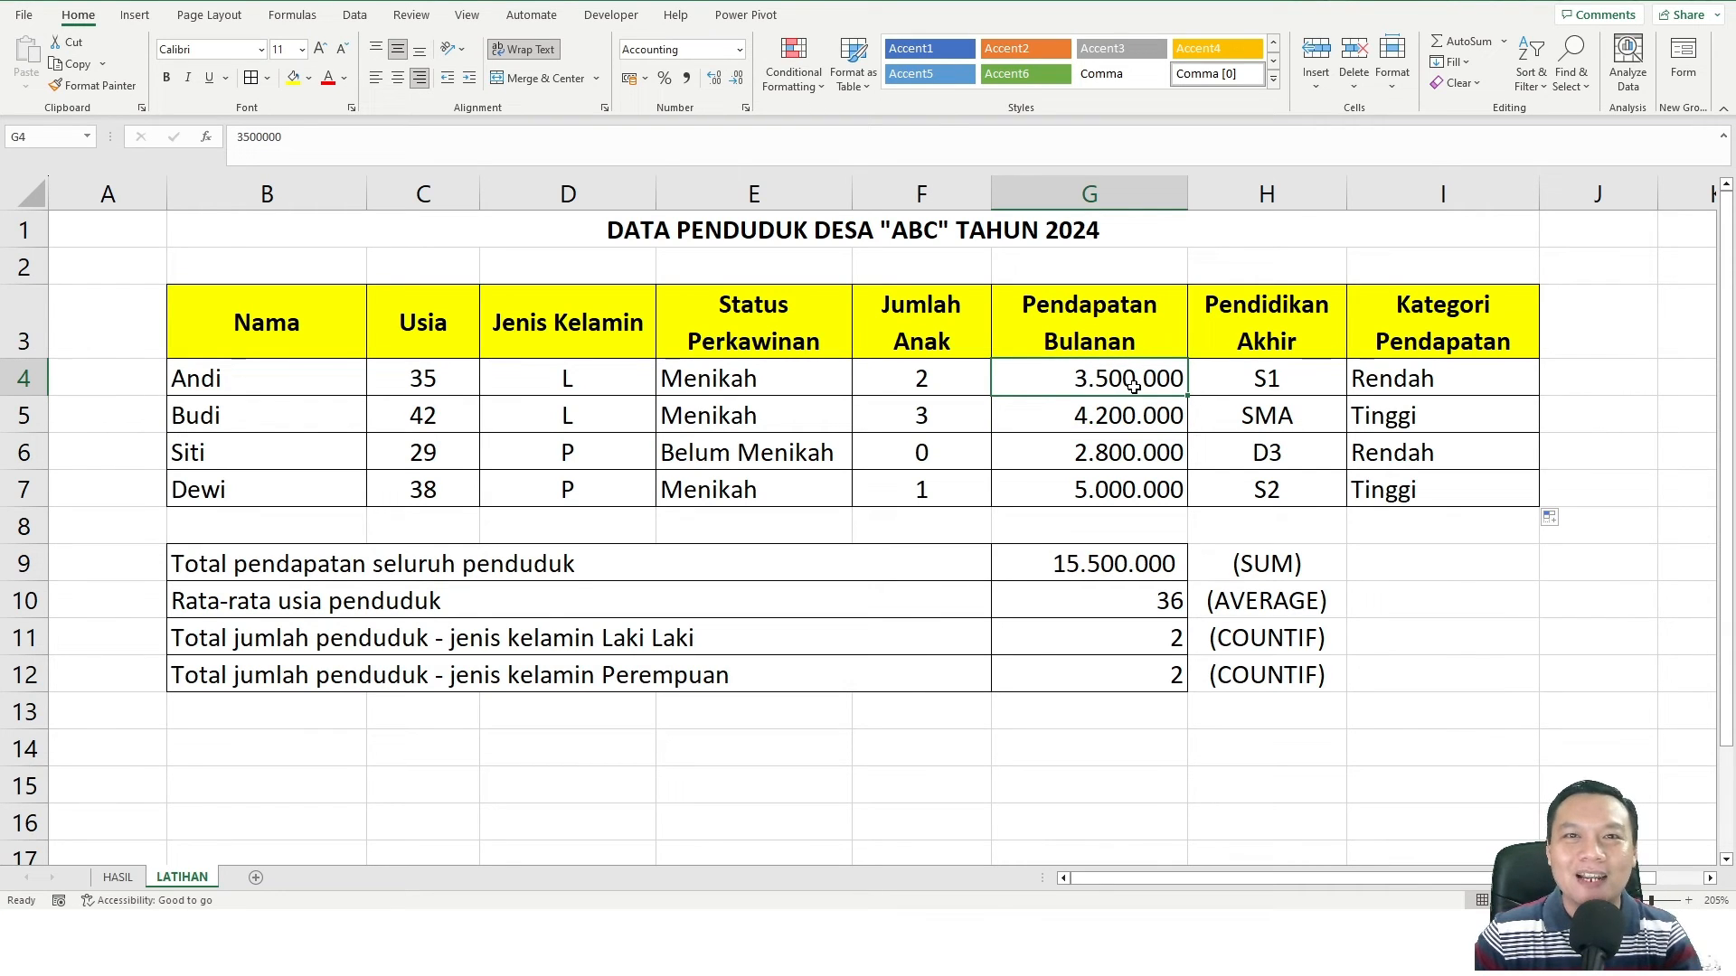
{"action": "left_click", "coordinate": [1445, 387]}
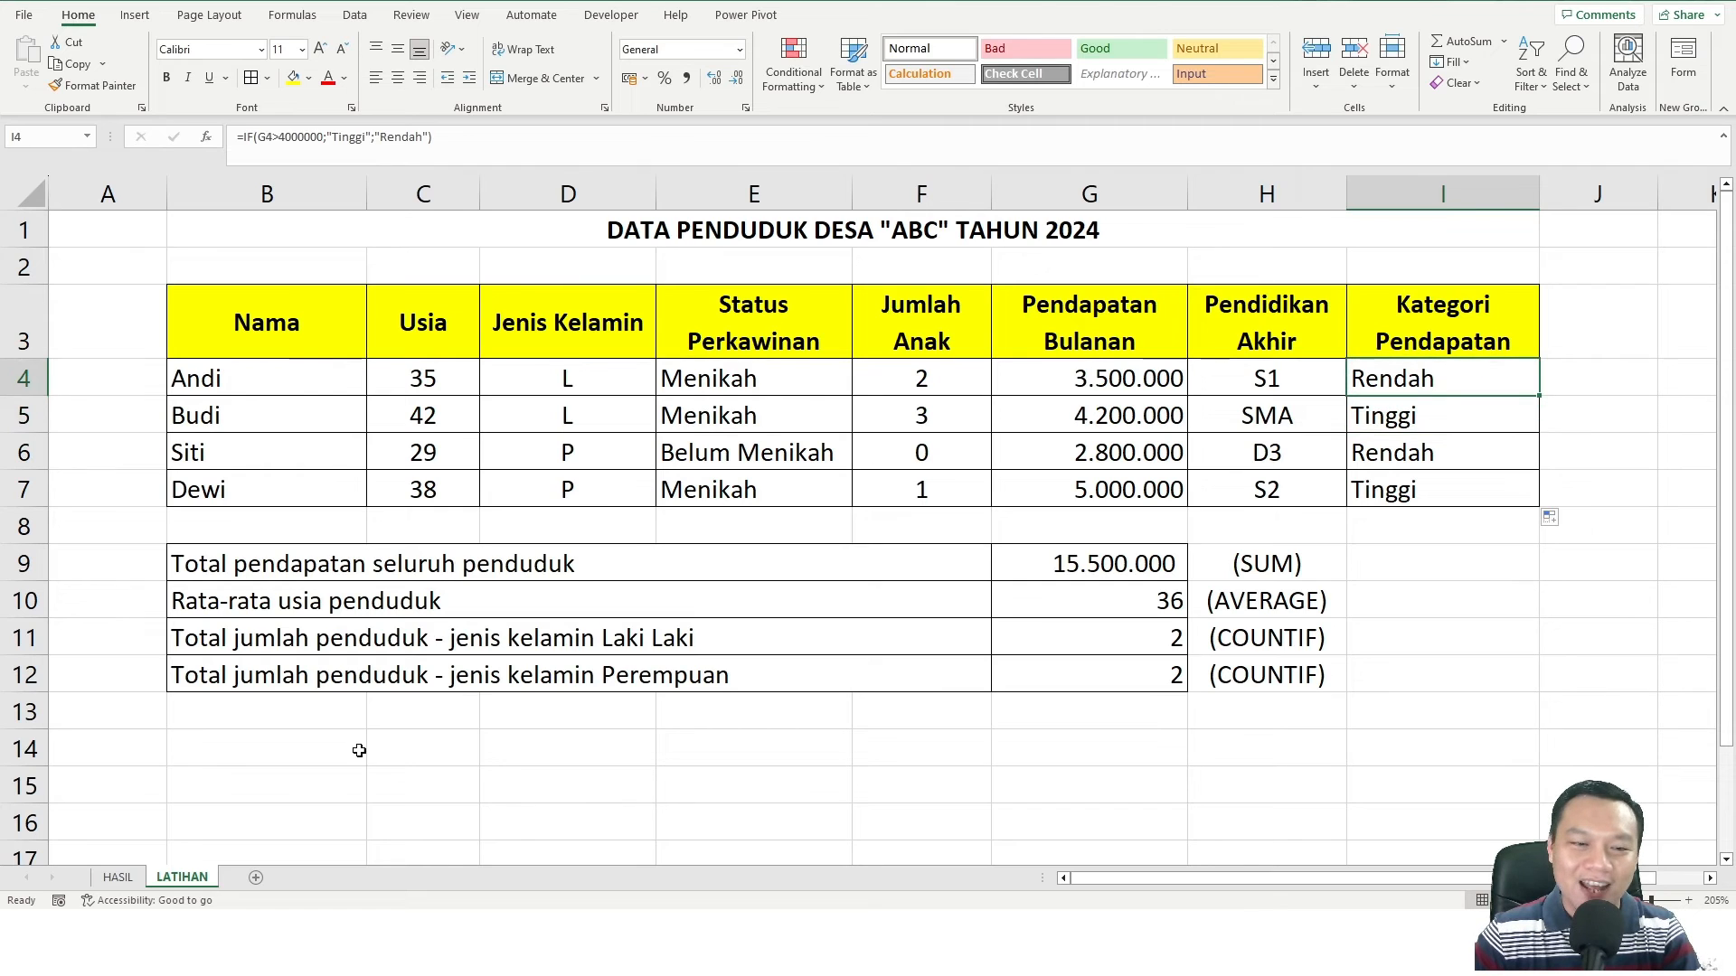
Switch to the Word exercise to read task 7 on the Pivot Table, and return to the LATIHAN sheet in Excel
{"action": "key", "text": "alt+Tab"}
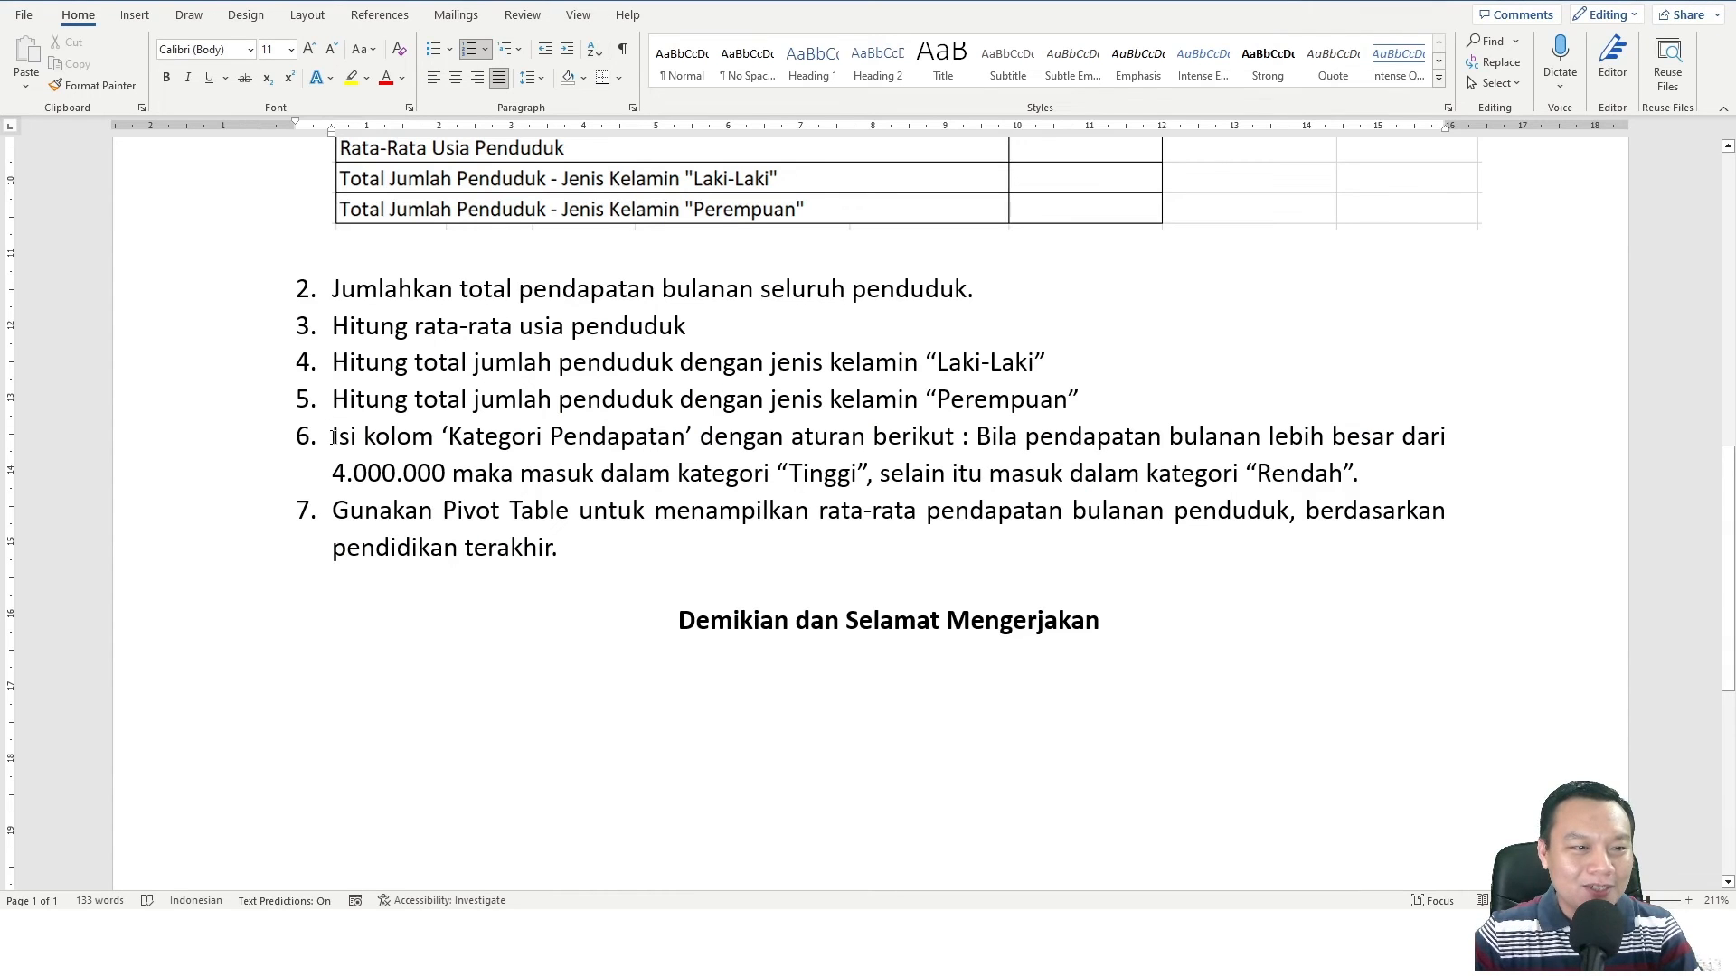
{"action": "scroll", "coordinate": [466, 459], "scroll_direction": "down", "scroll_amount": 1}
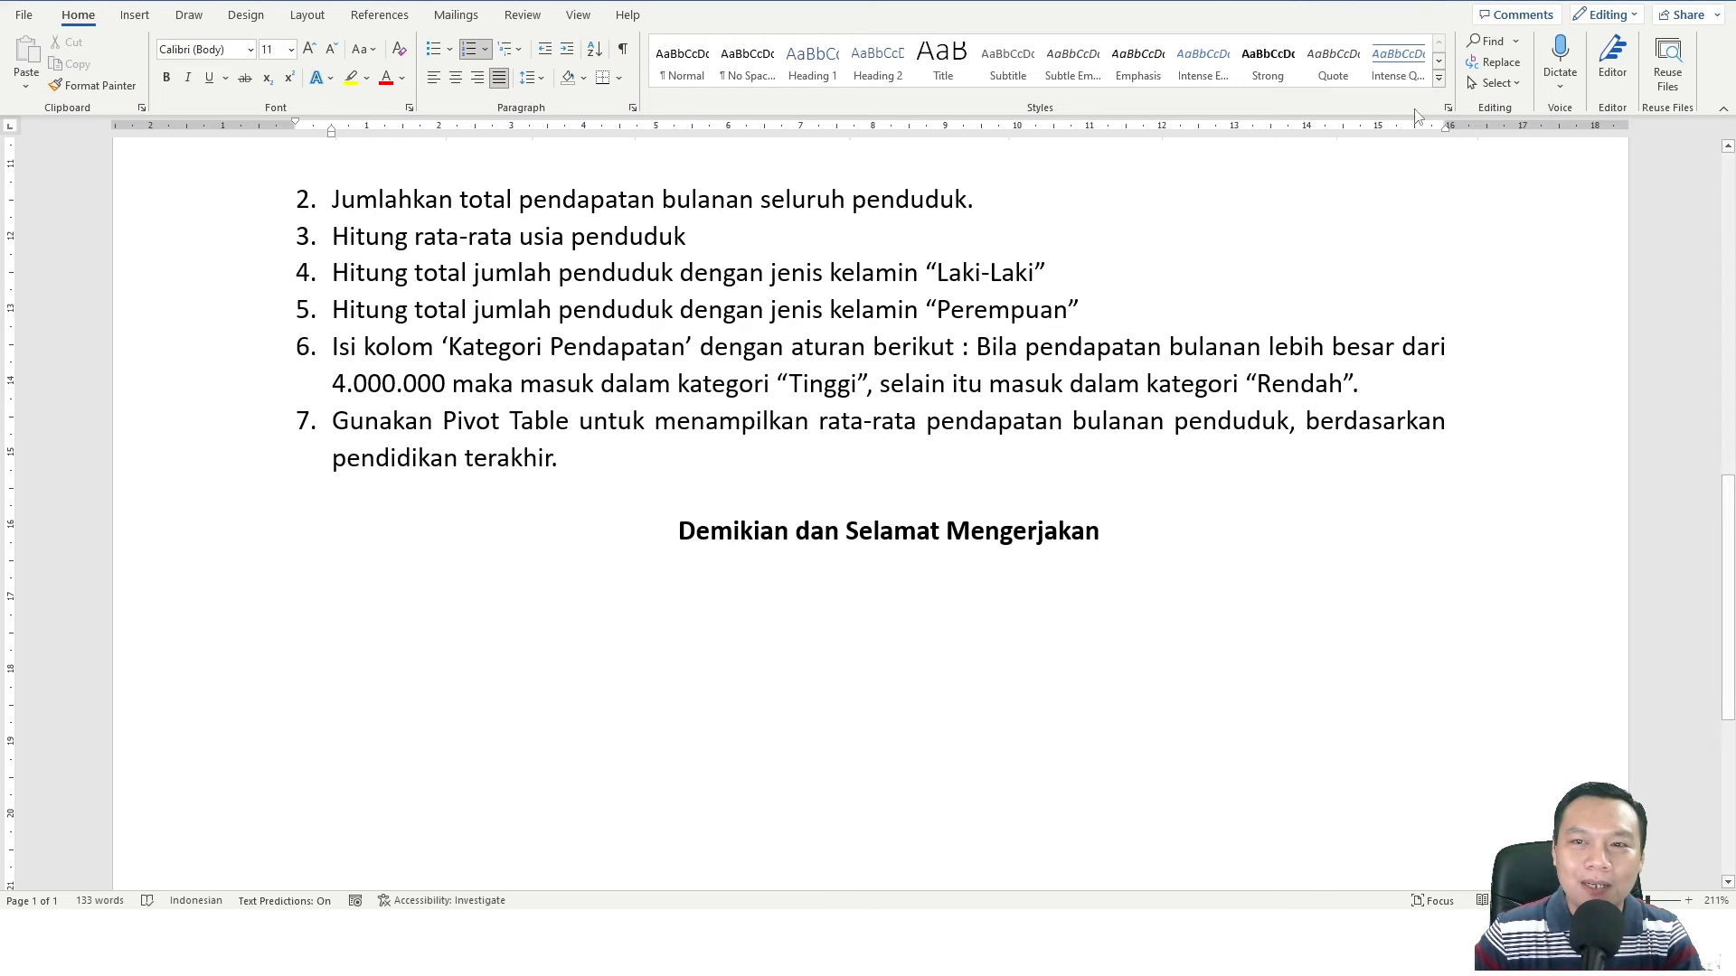
{"action": "key", "text": "alt+Tab"}
{"action": "left_click", "coordinate": [781, 660]}
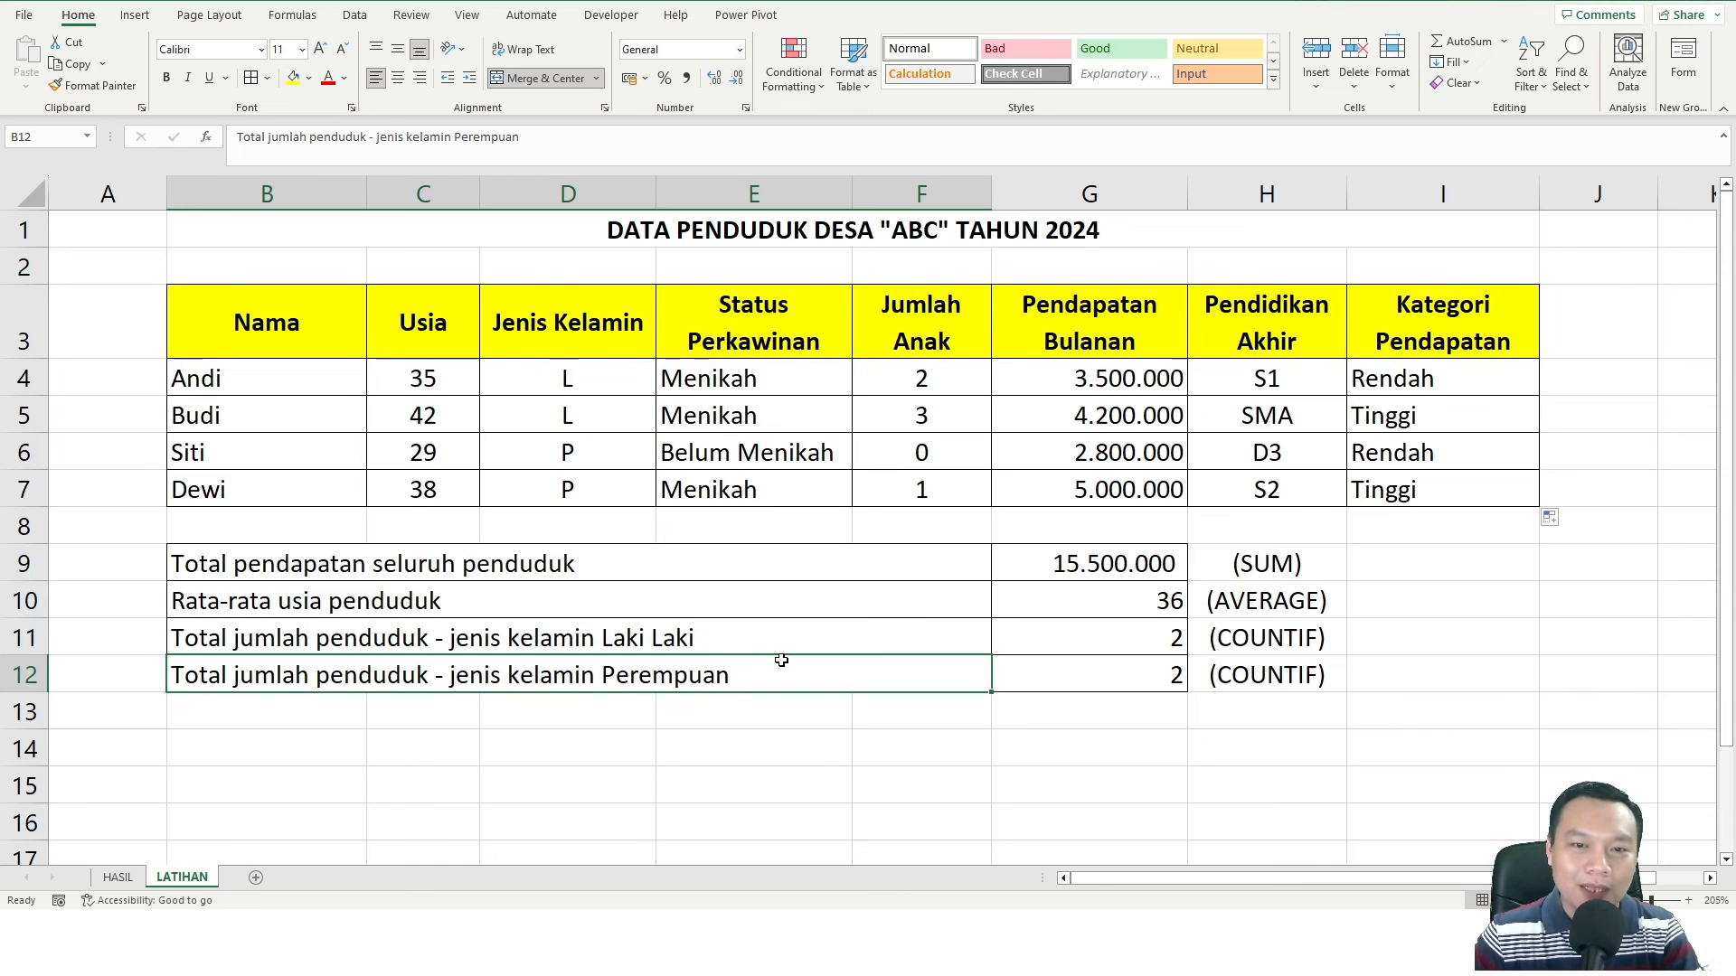
{"action": "left_click", "coordinate": [636, 702]}
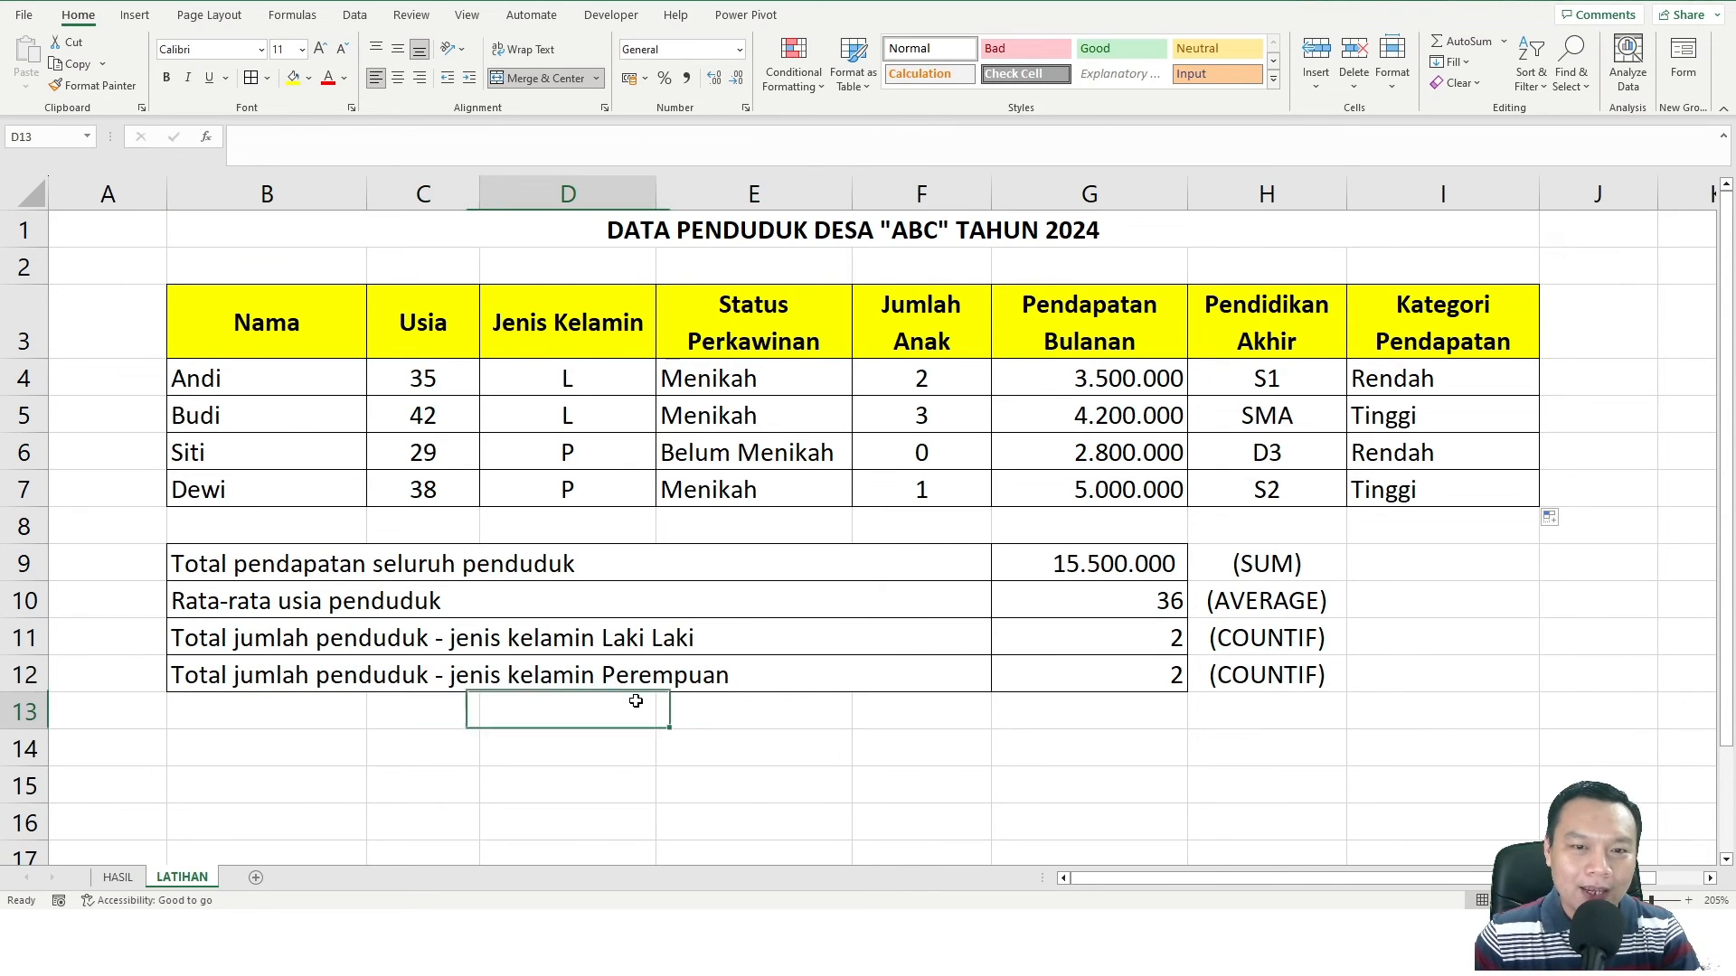
Create a PivotTable on a new worksheet from the resident data in LATIHAN B3:I7
{"action": "left_click", "coordinate": [277, 382]}
{"action": "left_click_drag", "start_coordinate": [277, 383], "coordinate": [1436, 490]}
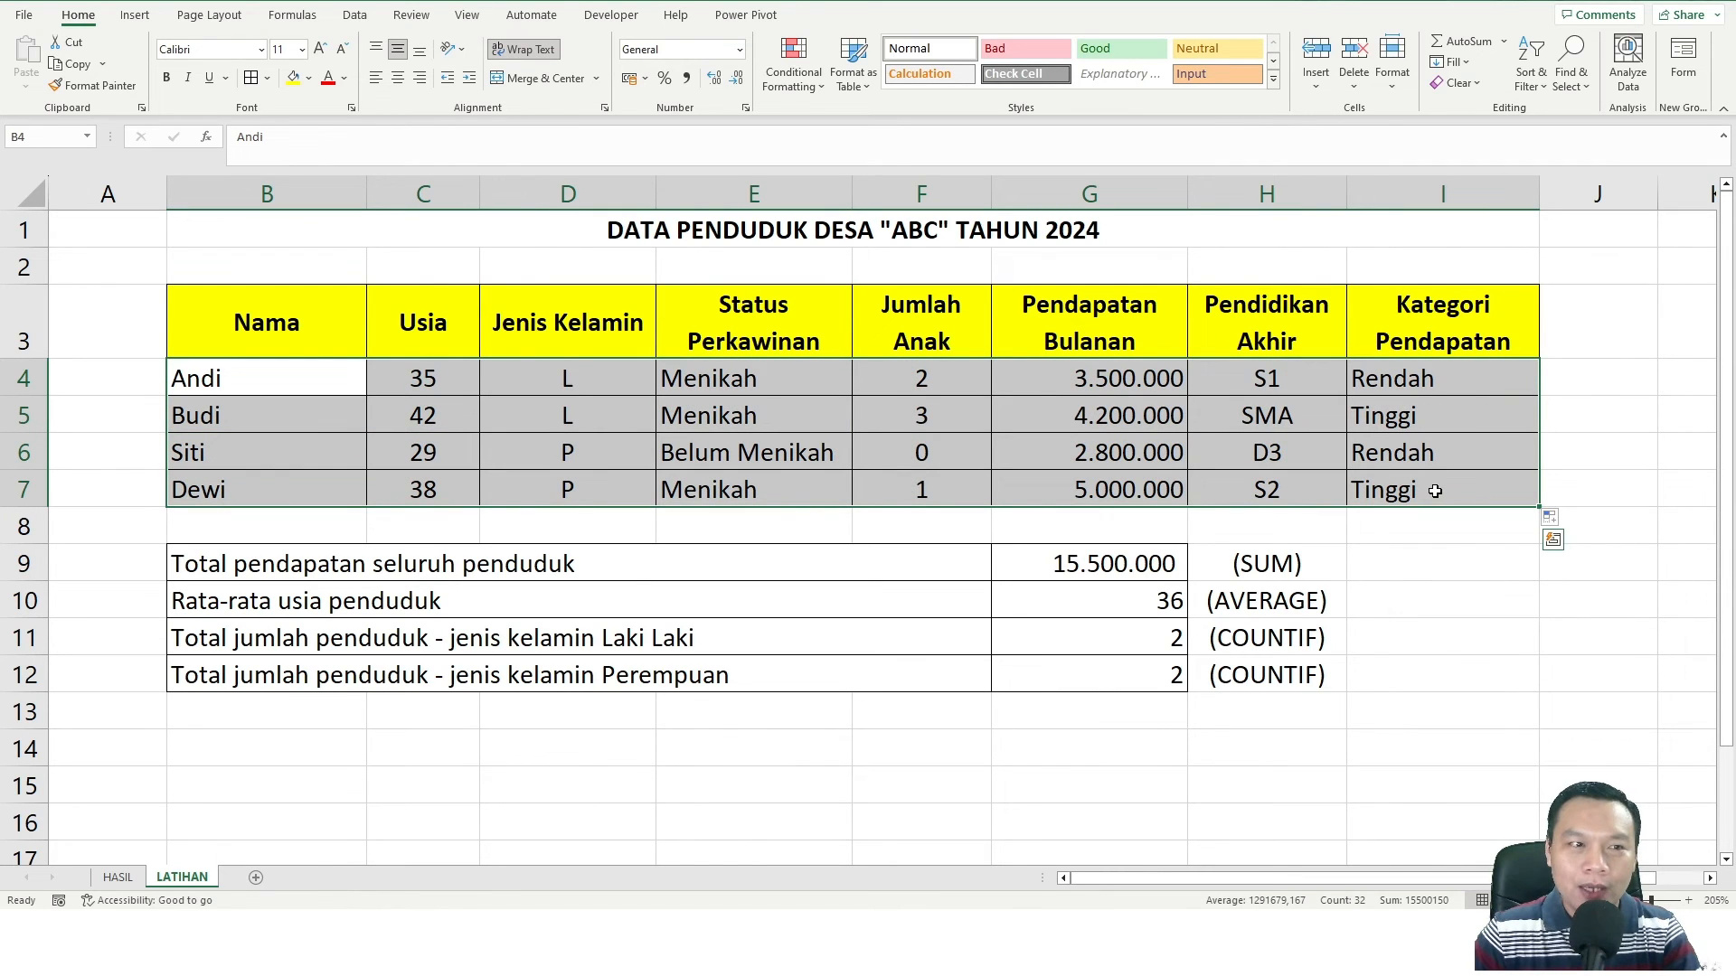
{"action": "left_click", "coordinate": [134, 15]}
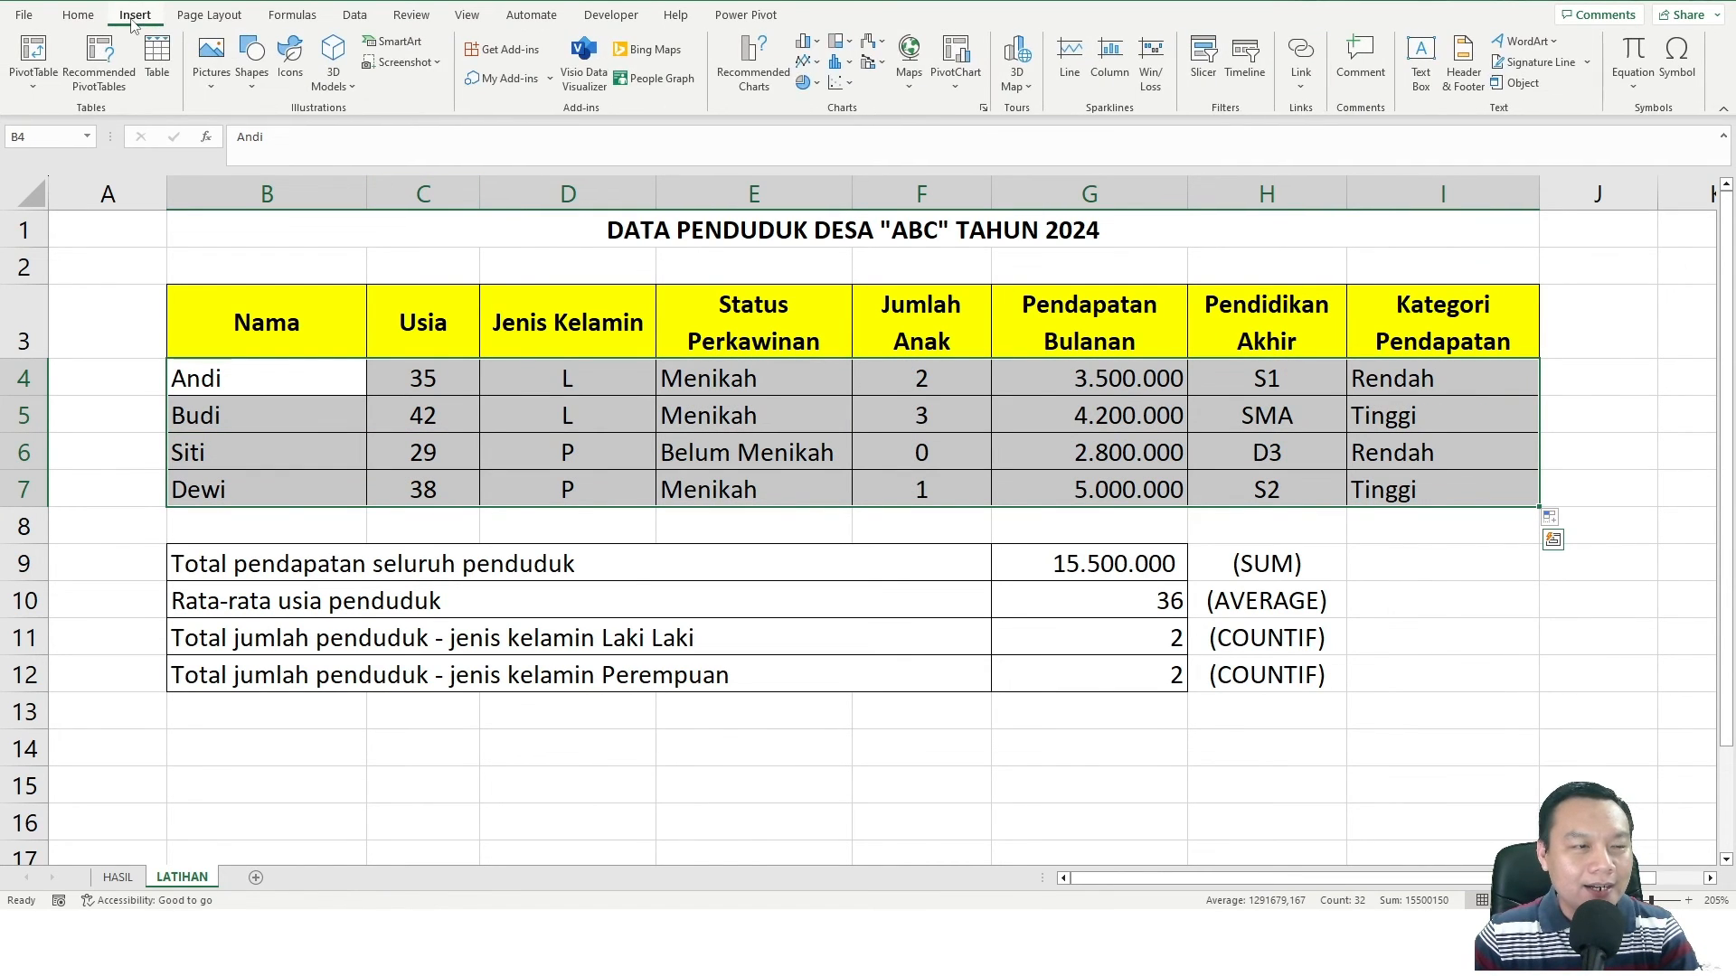
{"action": "left_click", "coordinate": [30, 74]}
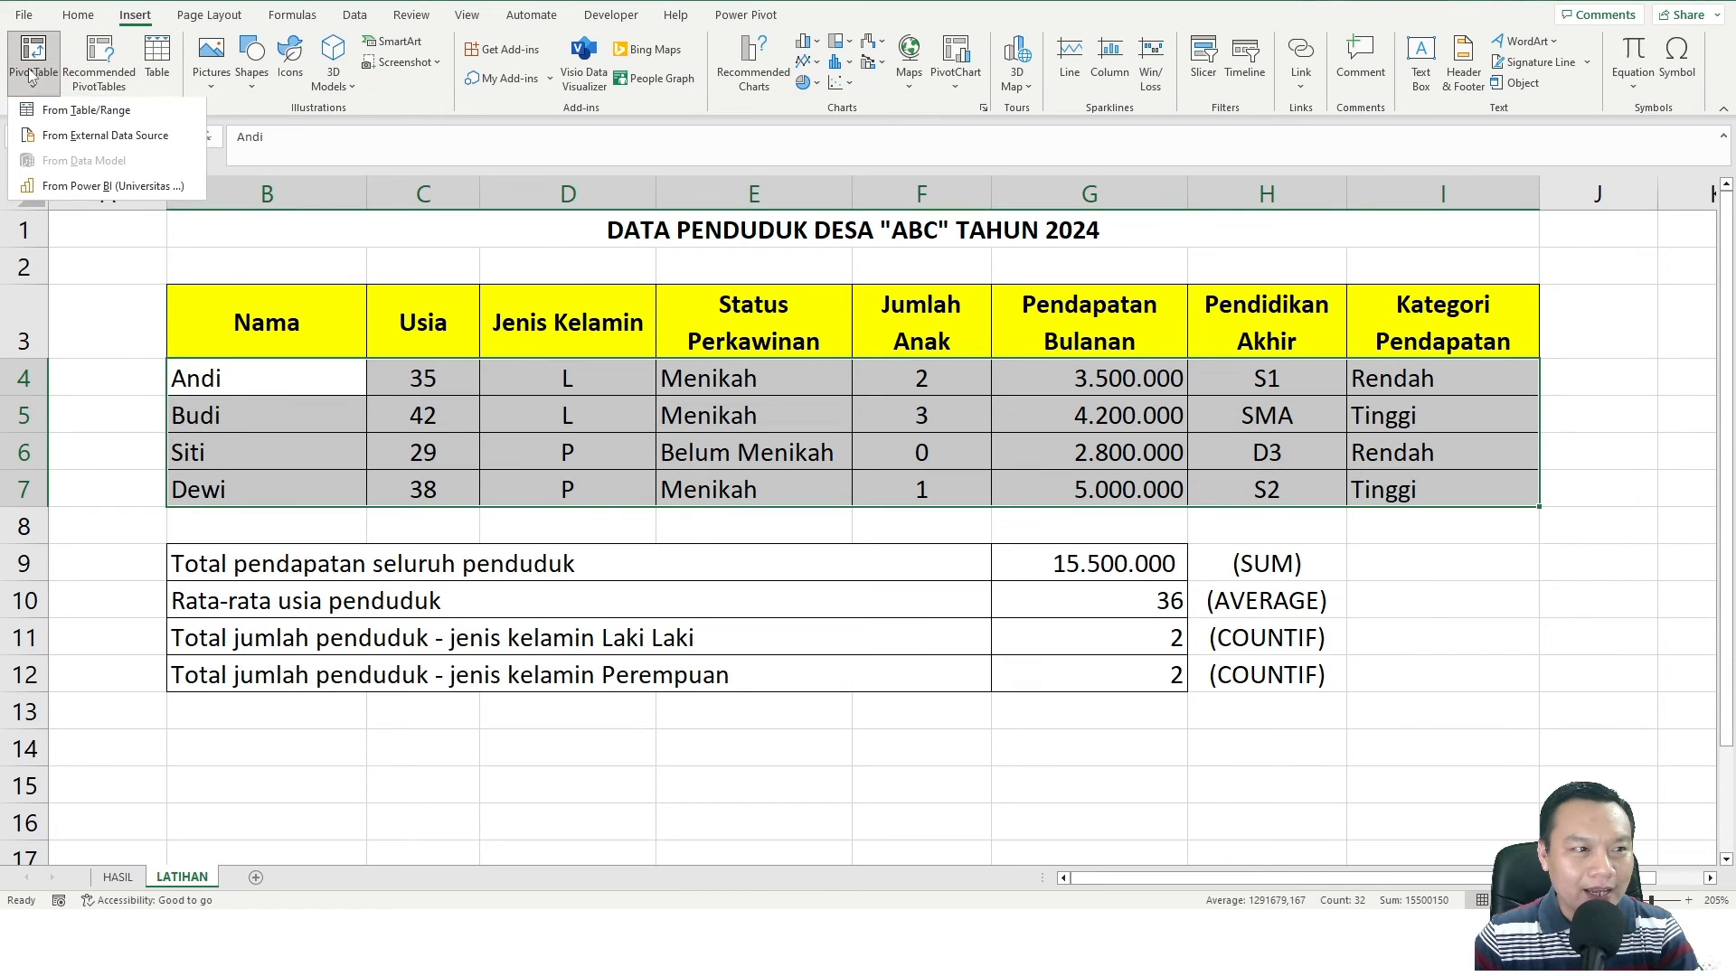
{"action": "left_click", "coordinate": [67, 114]}
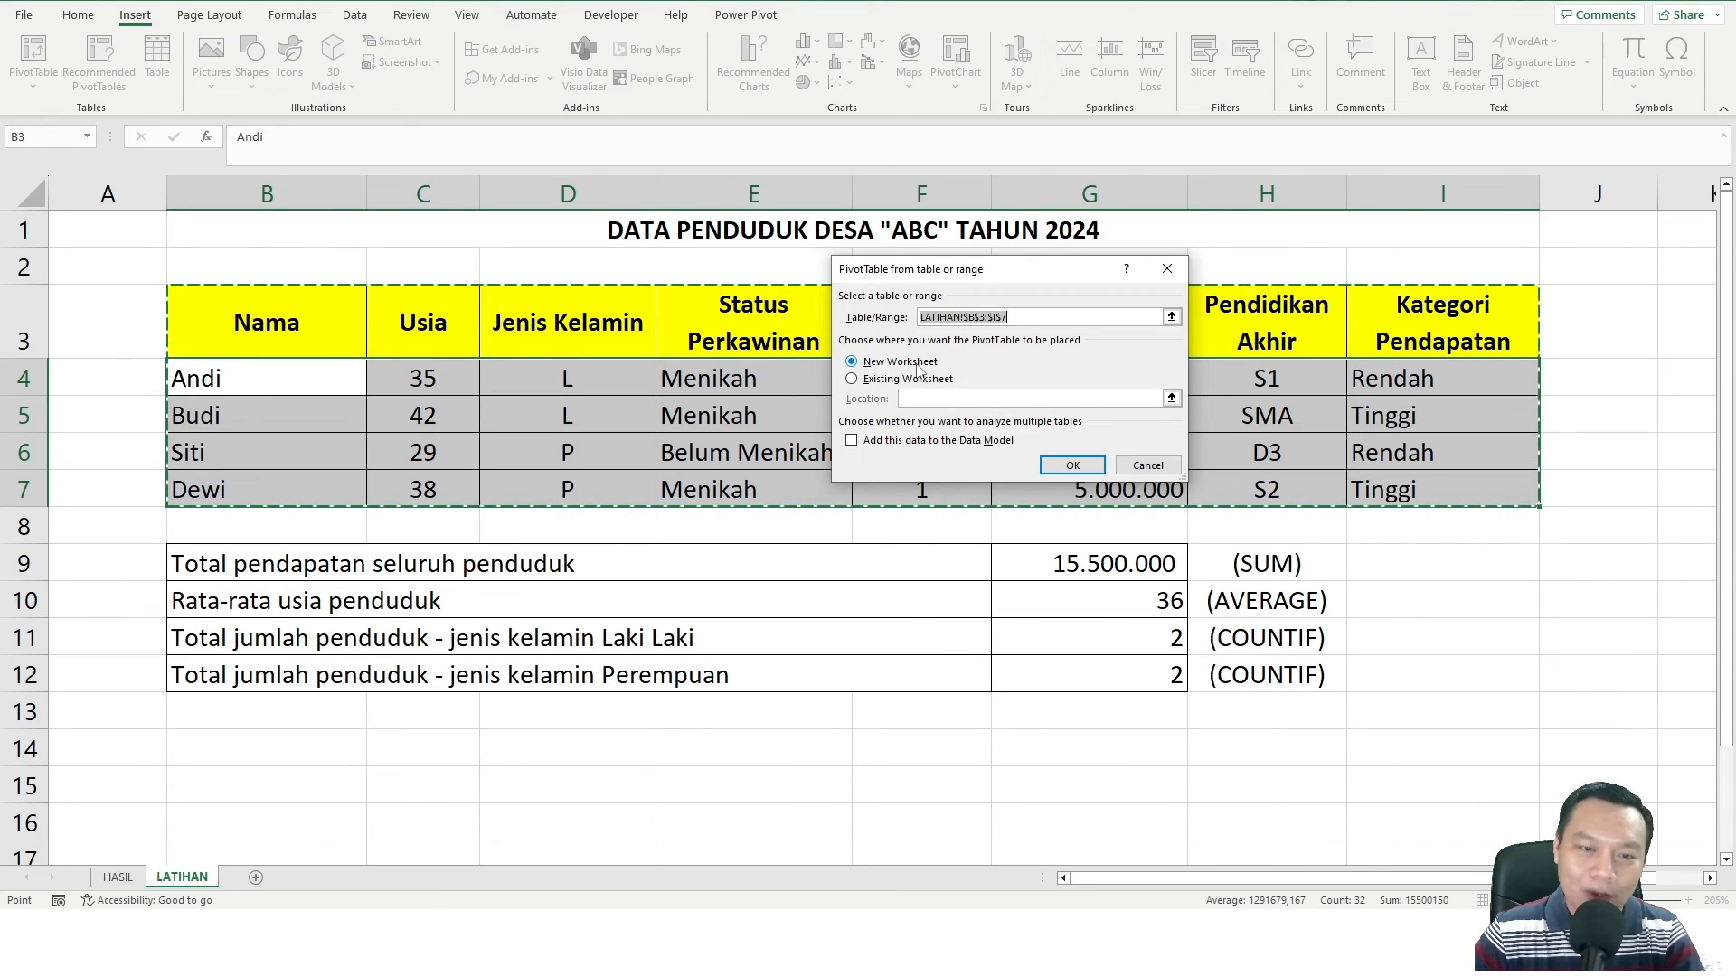
{"action": "left_click", "coordinate": [1071, 463]}
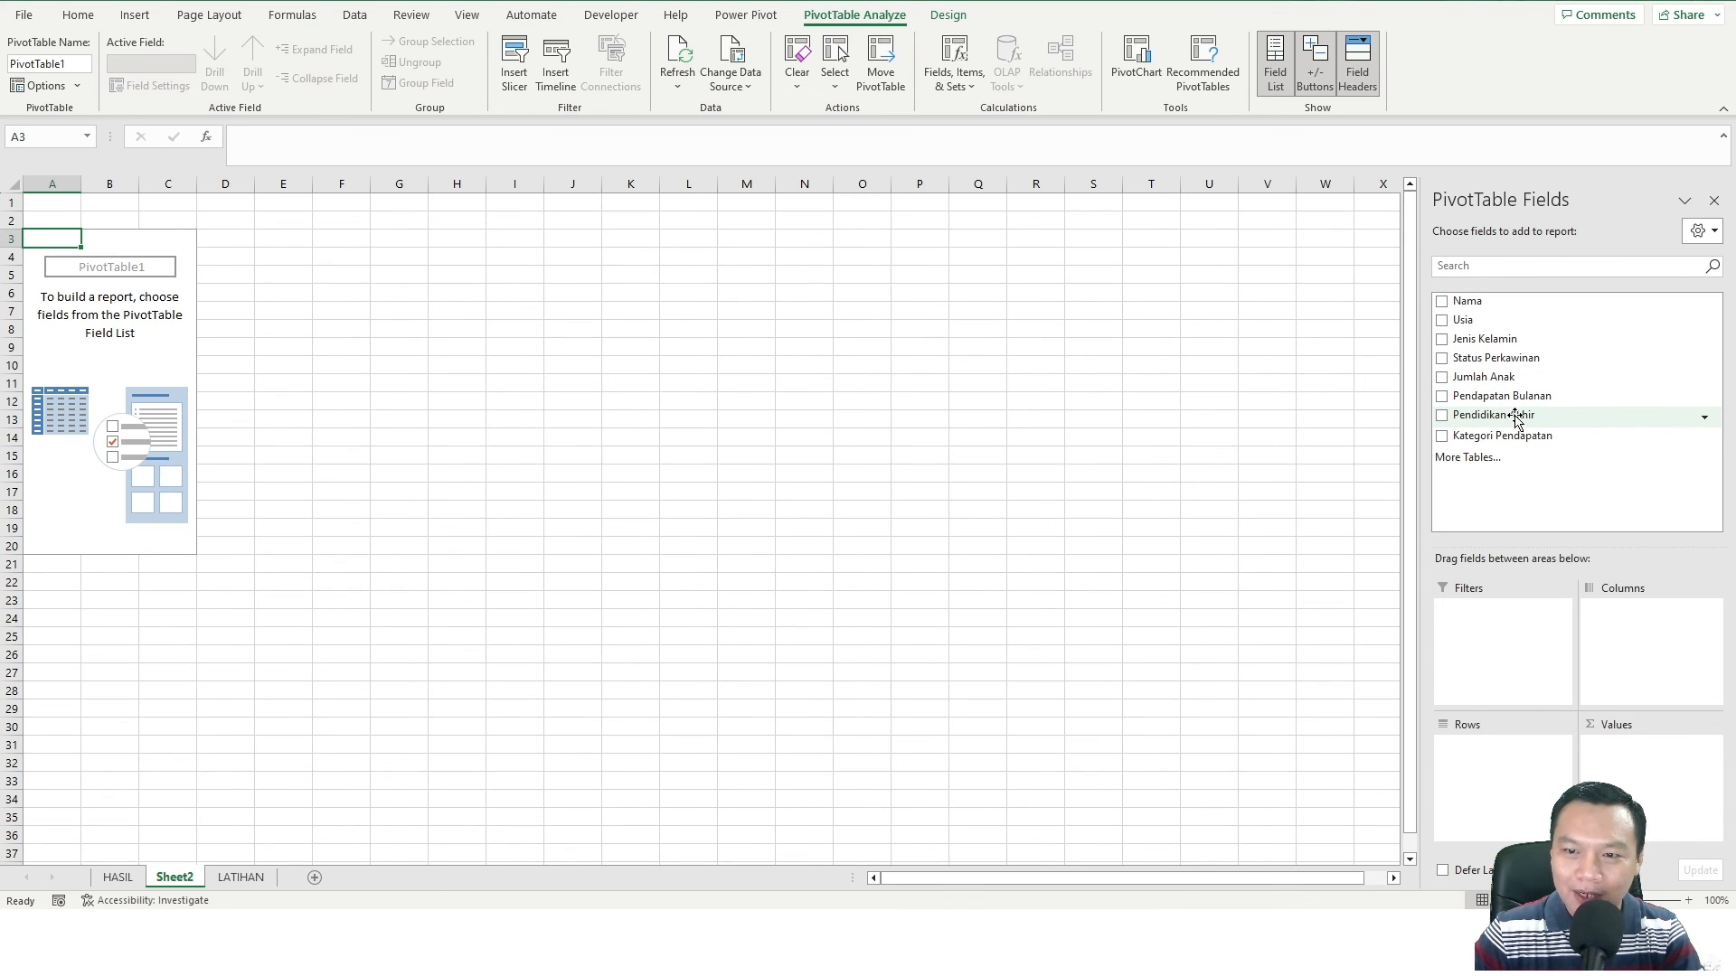
Add Pendidikan Akhir to the PivotTable rows and Pendapatan Bulanan to its values
{"action": "left_click_drag", "start_coordinate": [1516, 419], "coordinate": [1488, 751]}
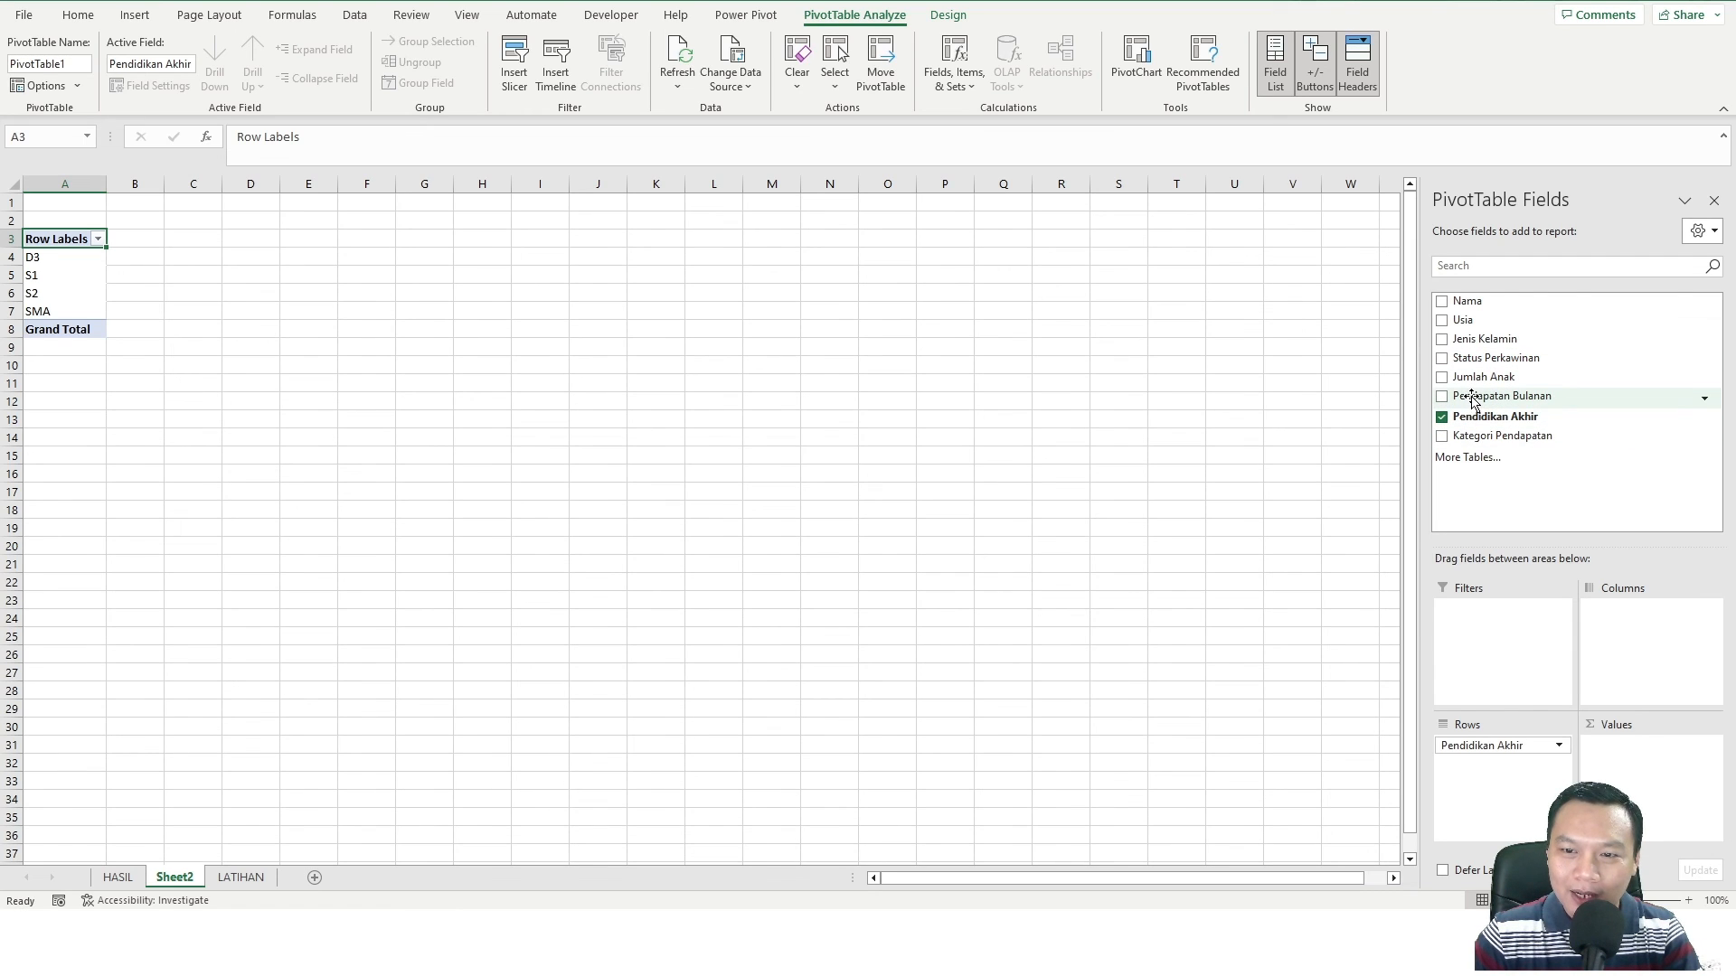
{"action": "left_click_drag", "start_coordinate": [1472, 400], "coordinate": [1643, 779]}
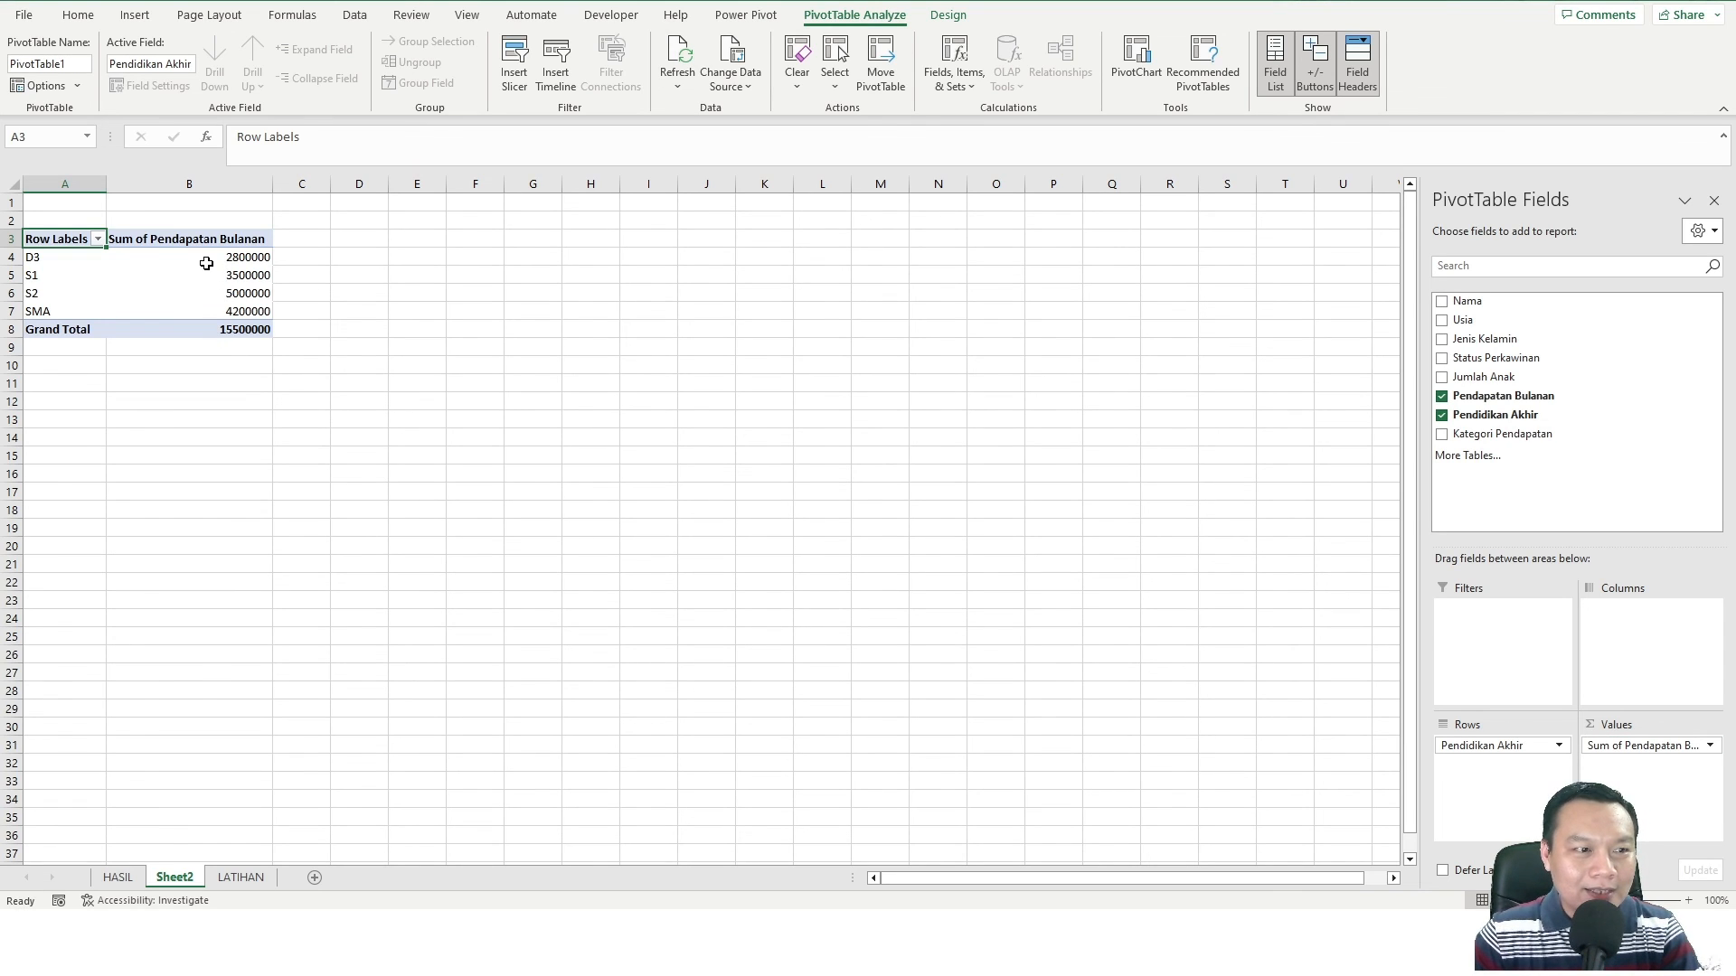
{"action": "mouse_move", "coordinate": [206, 259]}
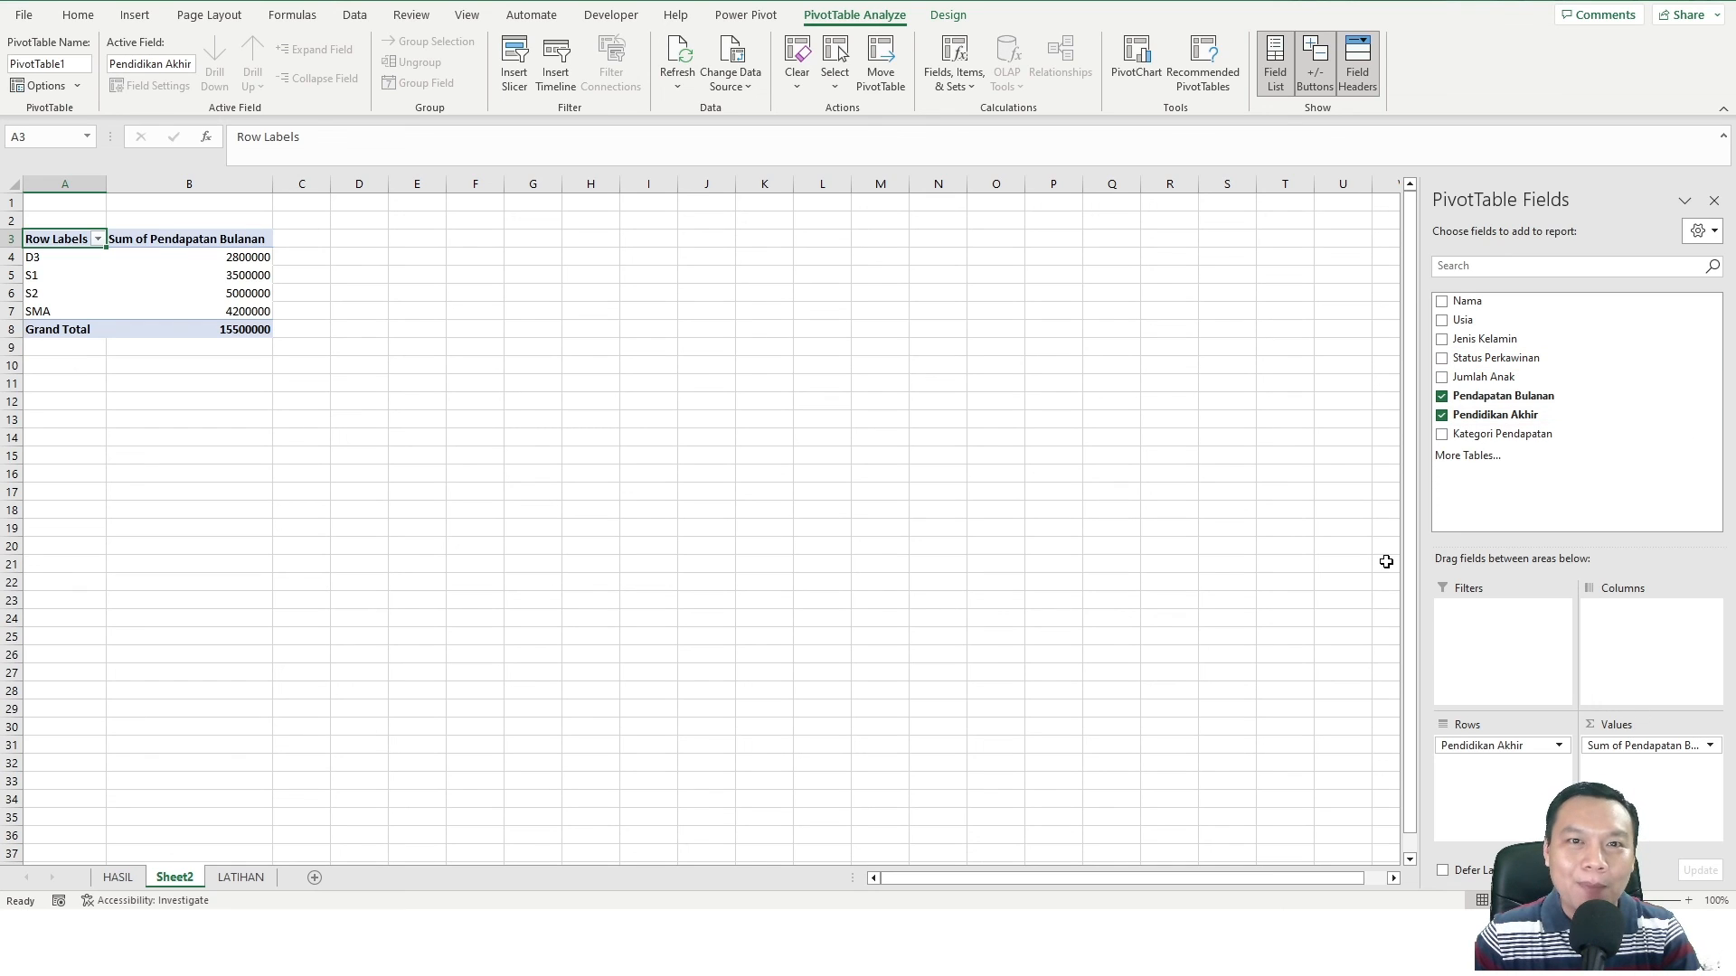
Change the Pendapatan Bulanan value field to summarize by Average
{"action": "left_click", "coordinate": [1710, 746]}
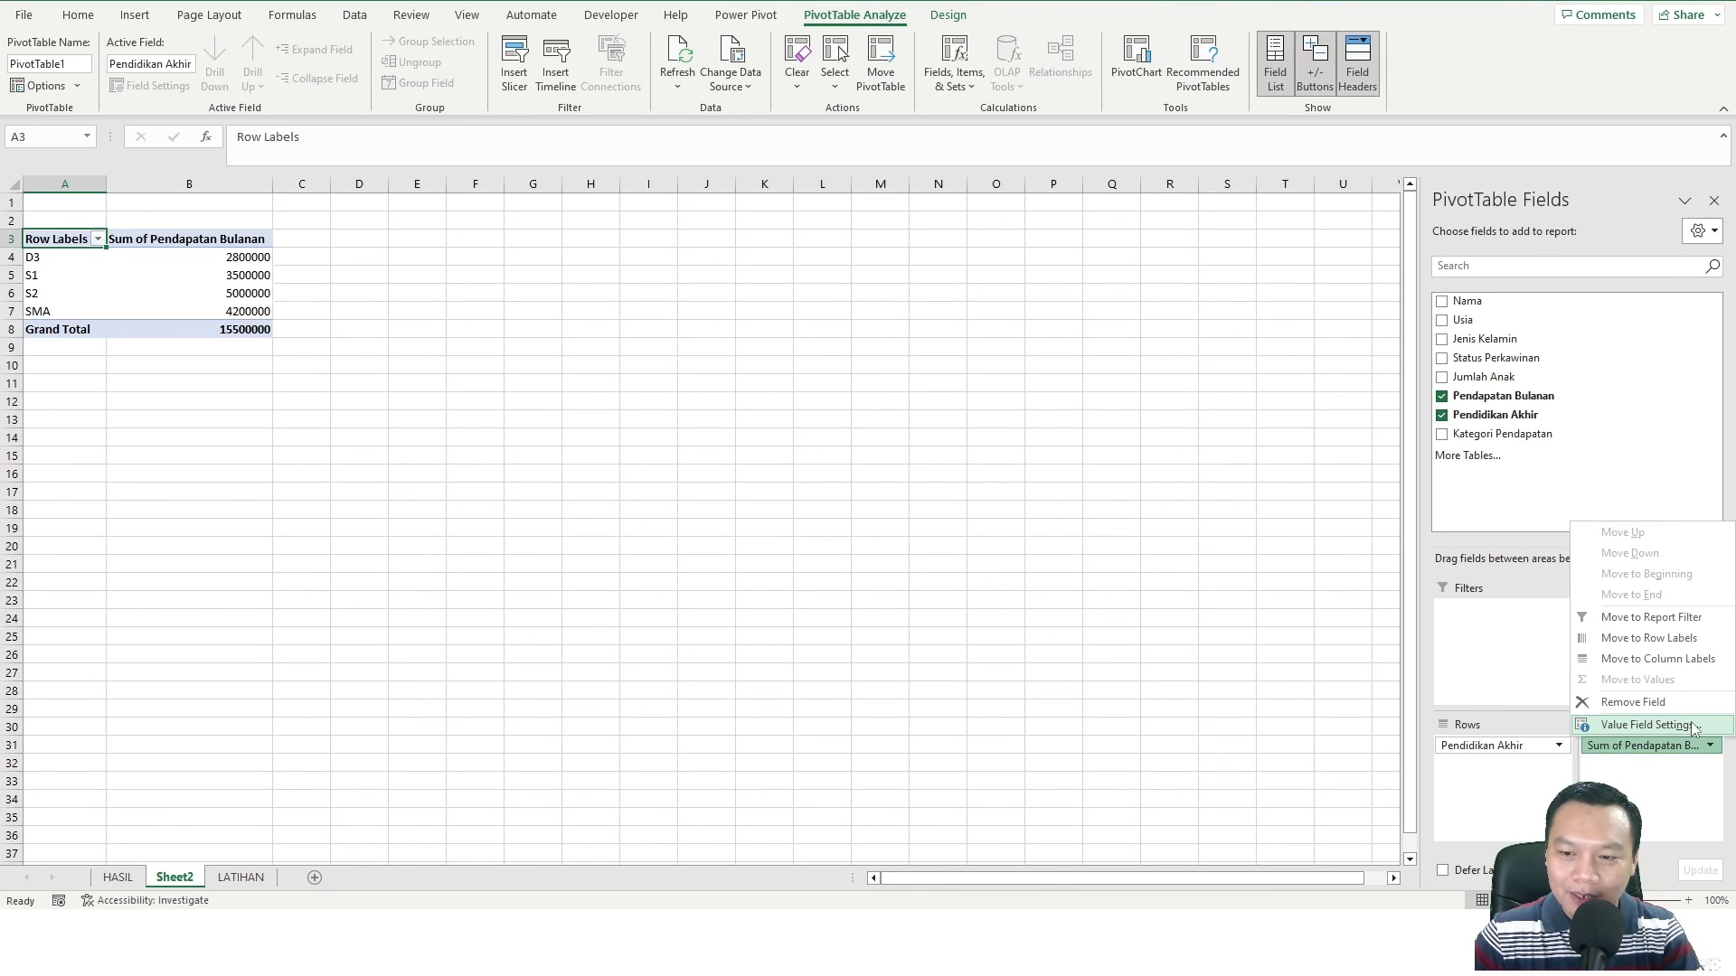
{"action": "left_click", "coordinate": [1693, 729]}
{"action": "left_click", "coordinate": [882, 381]}
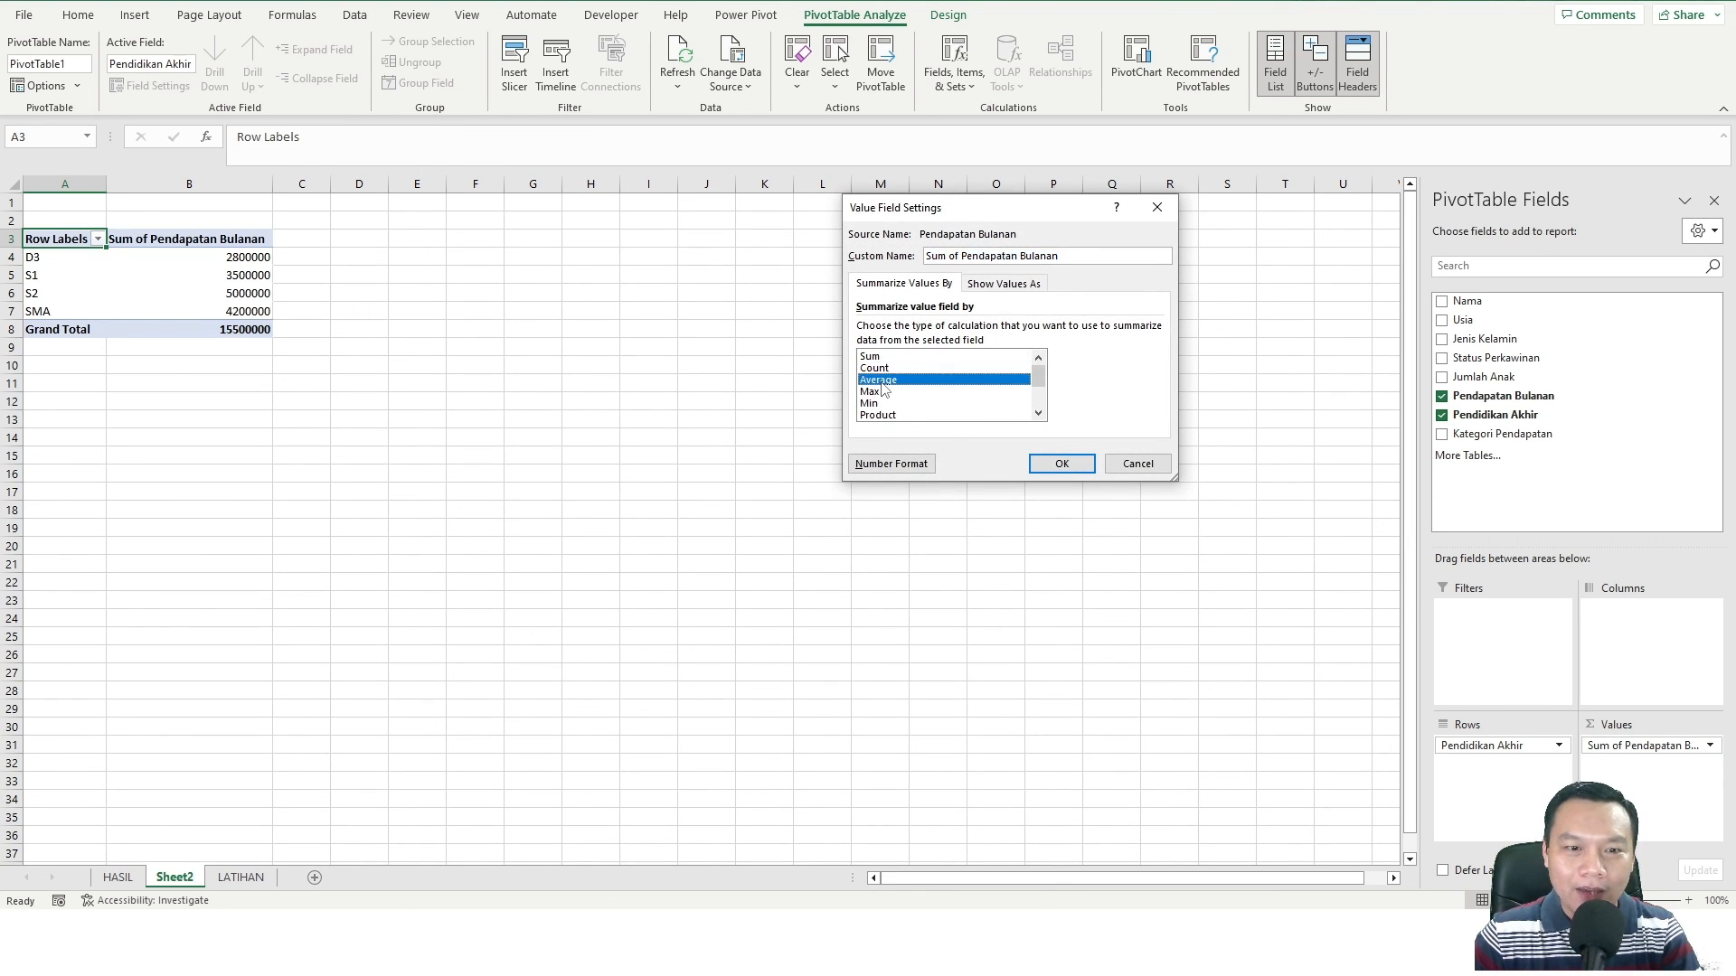
{"action": "left_click", "coordinate": [1065, 463]}
Apply the comma number style to the average incomes in B4:B8 of the PivotTable
{"action": "left_click", "coordinate": [195, 275]}
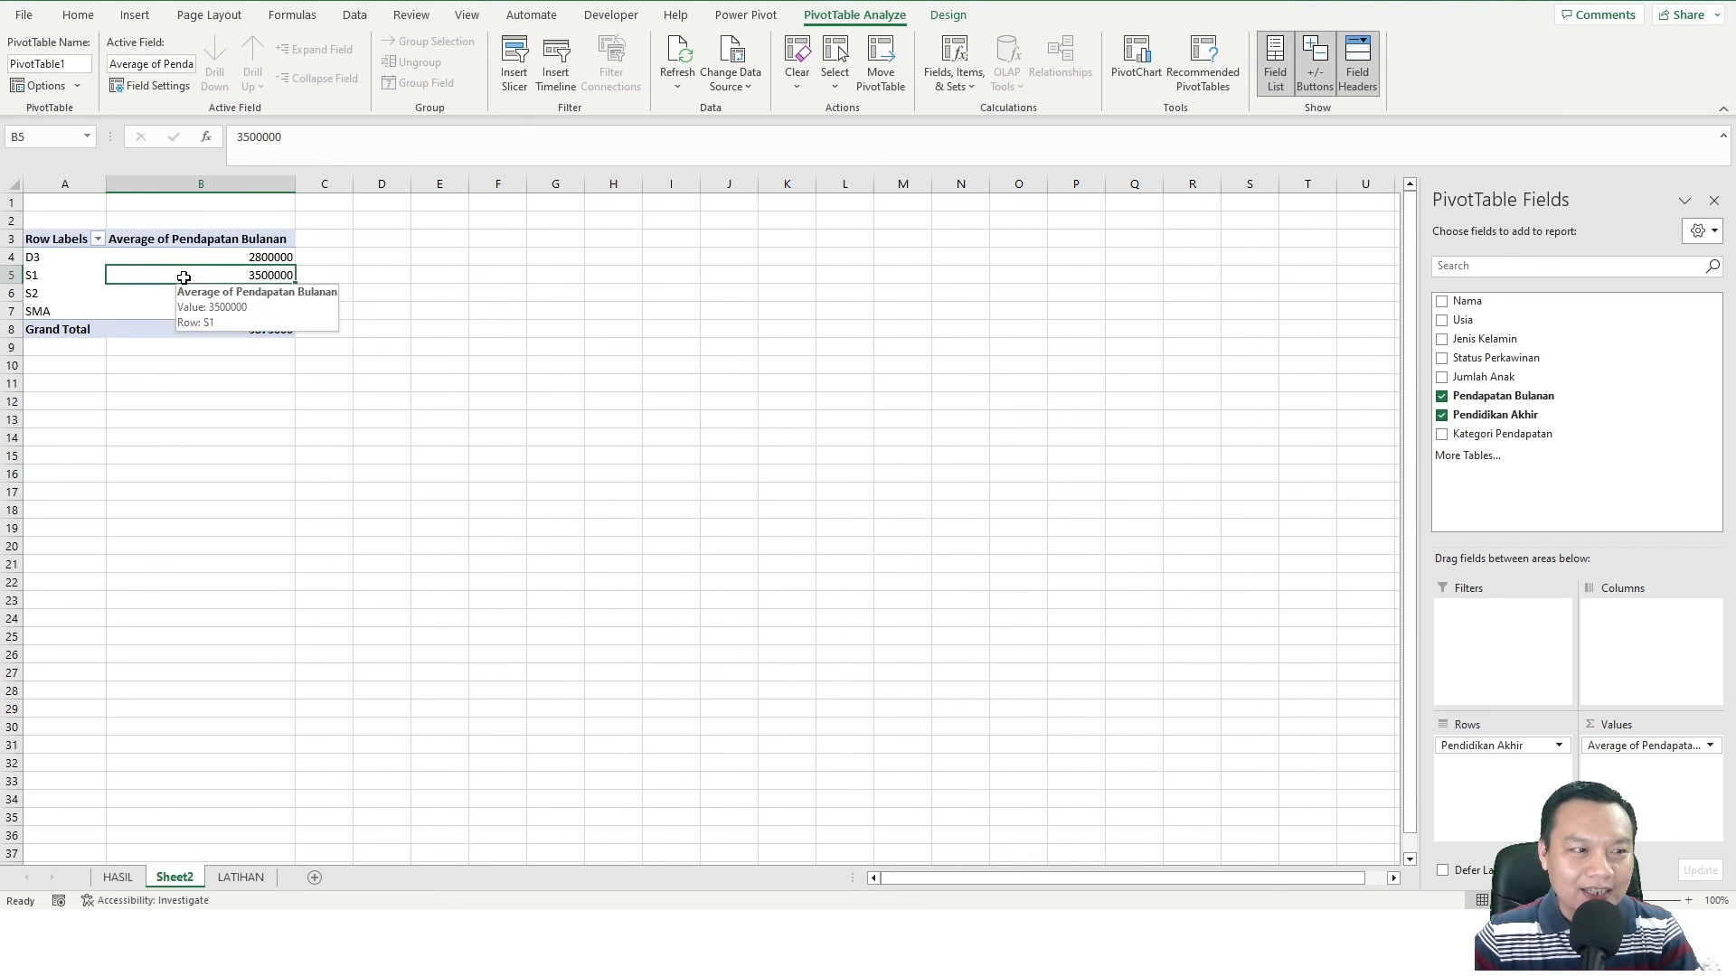
{"action": "left_click_drag", "start_coordinate": [176, 257], "coordinate": [194, 322]}
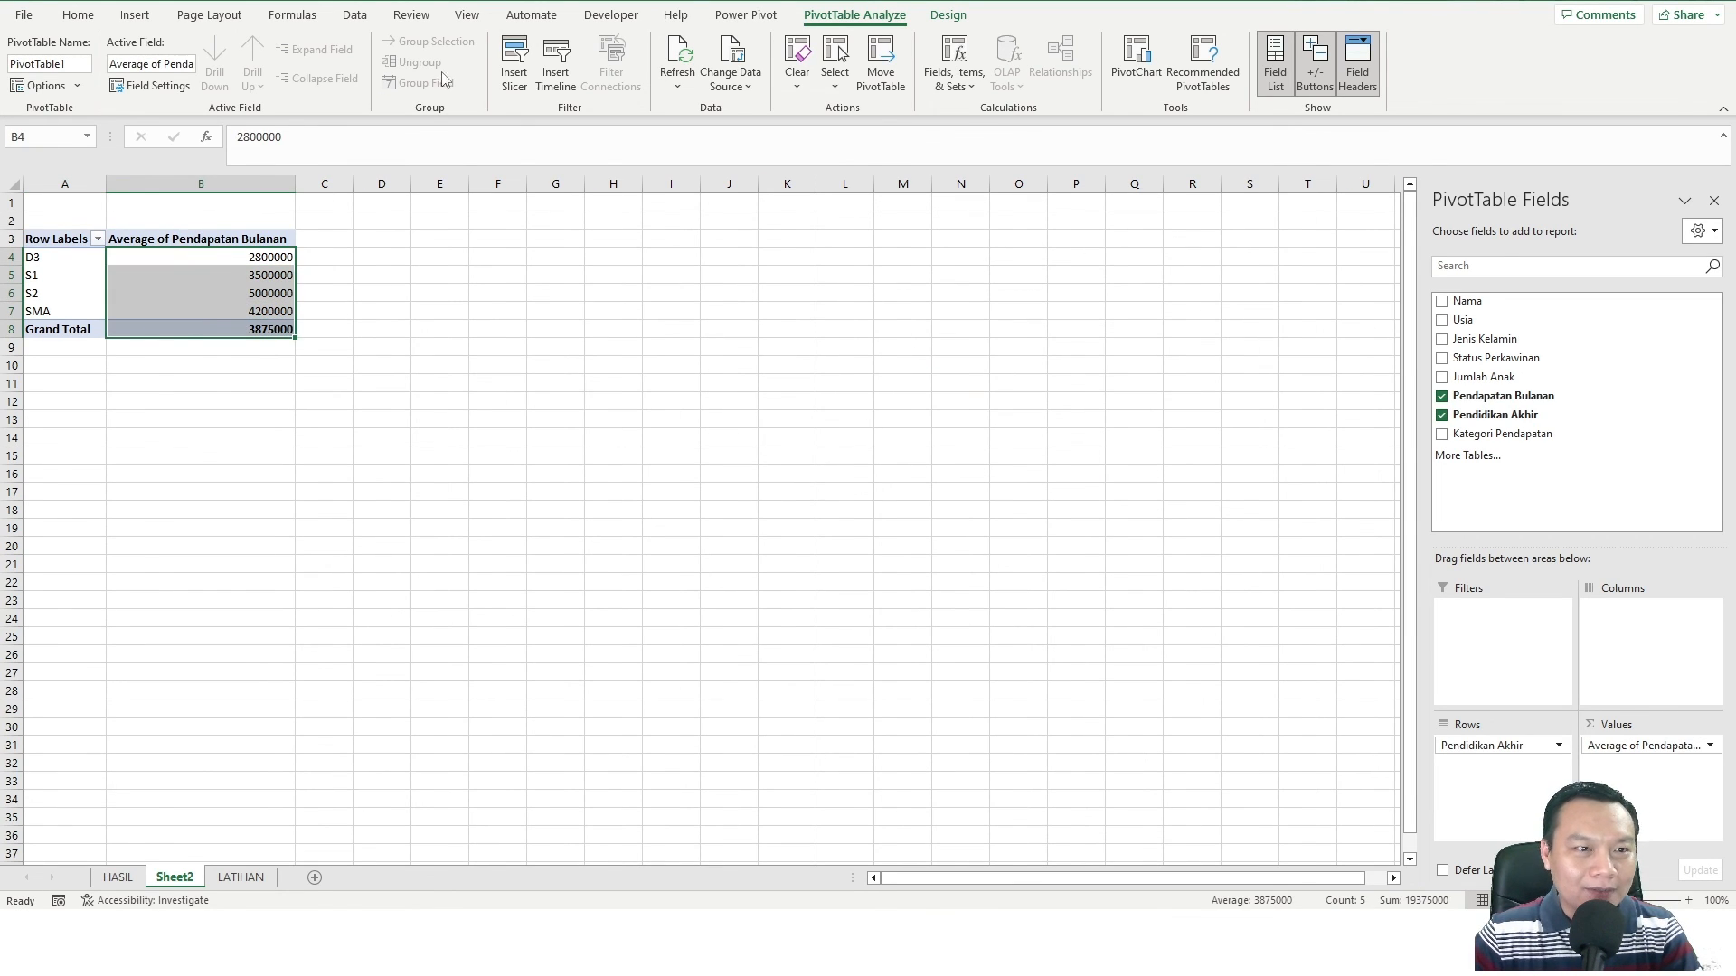
{"action": "left_click", "coordinate": [80, 16]}
{"action": "left_click", "coordinate": [686, 78]}
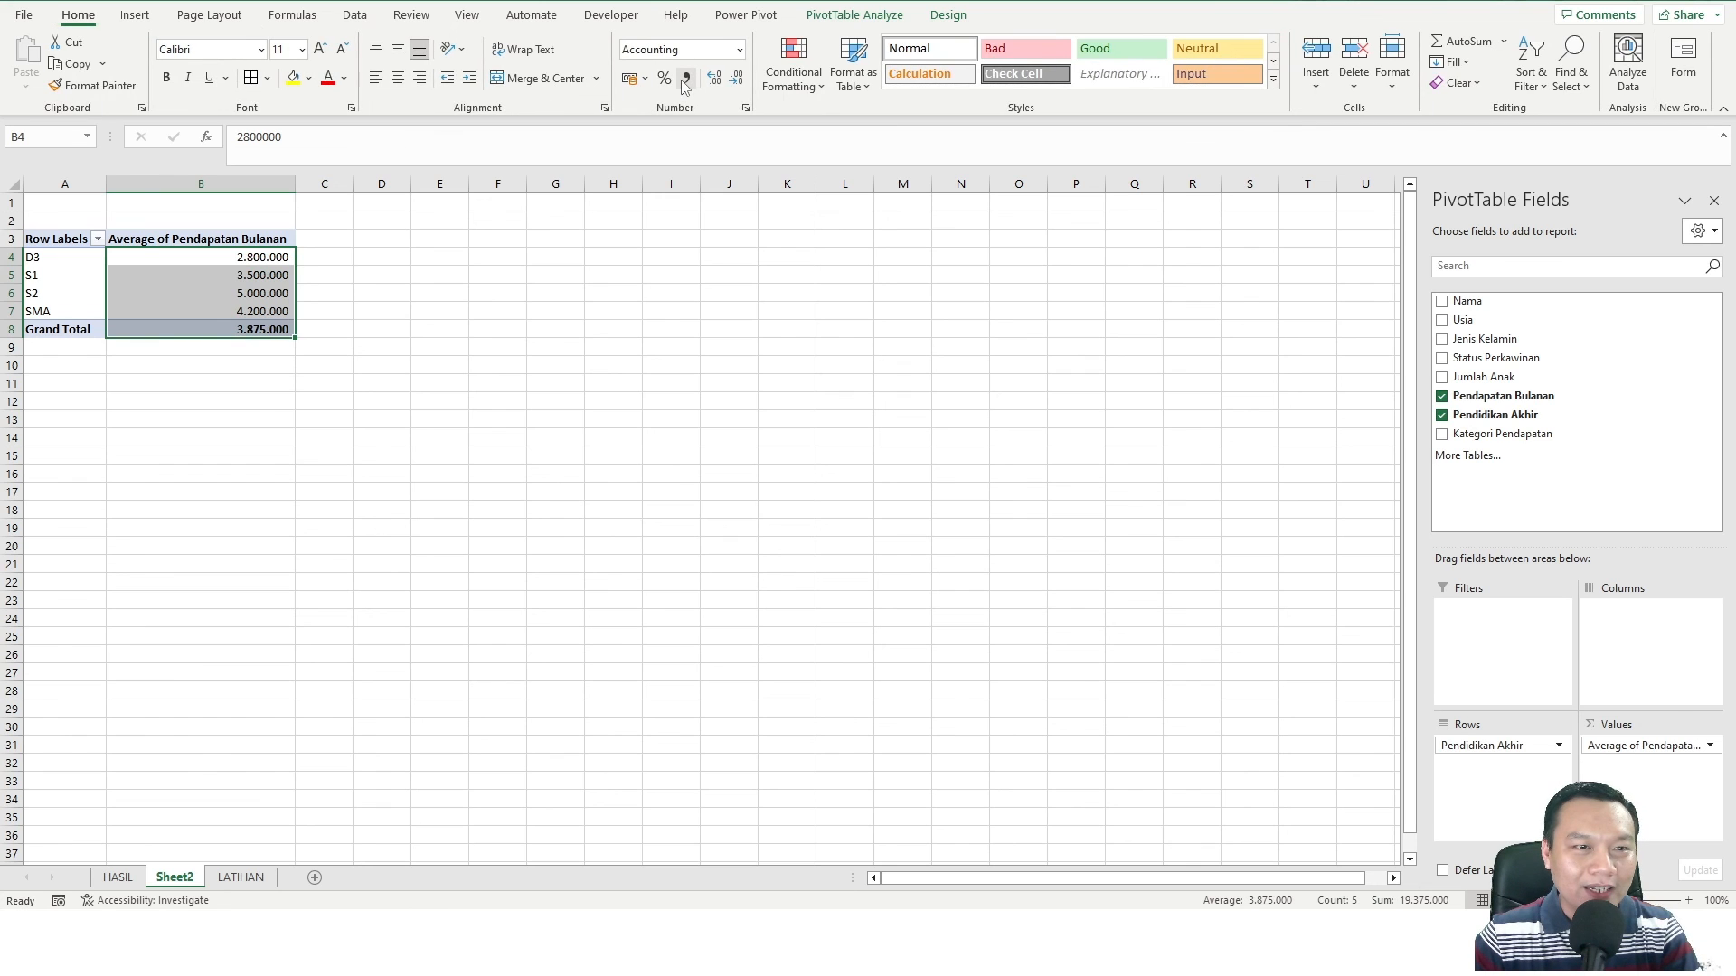
Examine the PivotTable's average monthly income for each education level and its Grand Total up close
{"action": "scroll", "coordinate": [256, 418], "scroll_direction": "up", "scroll_amount": 4}
{"action": "scroll", "coordinate": [255, 419], "scroll_direction": "up", "scroll_amount": 5}
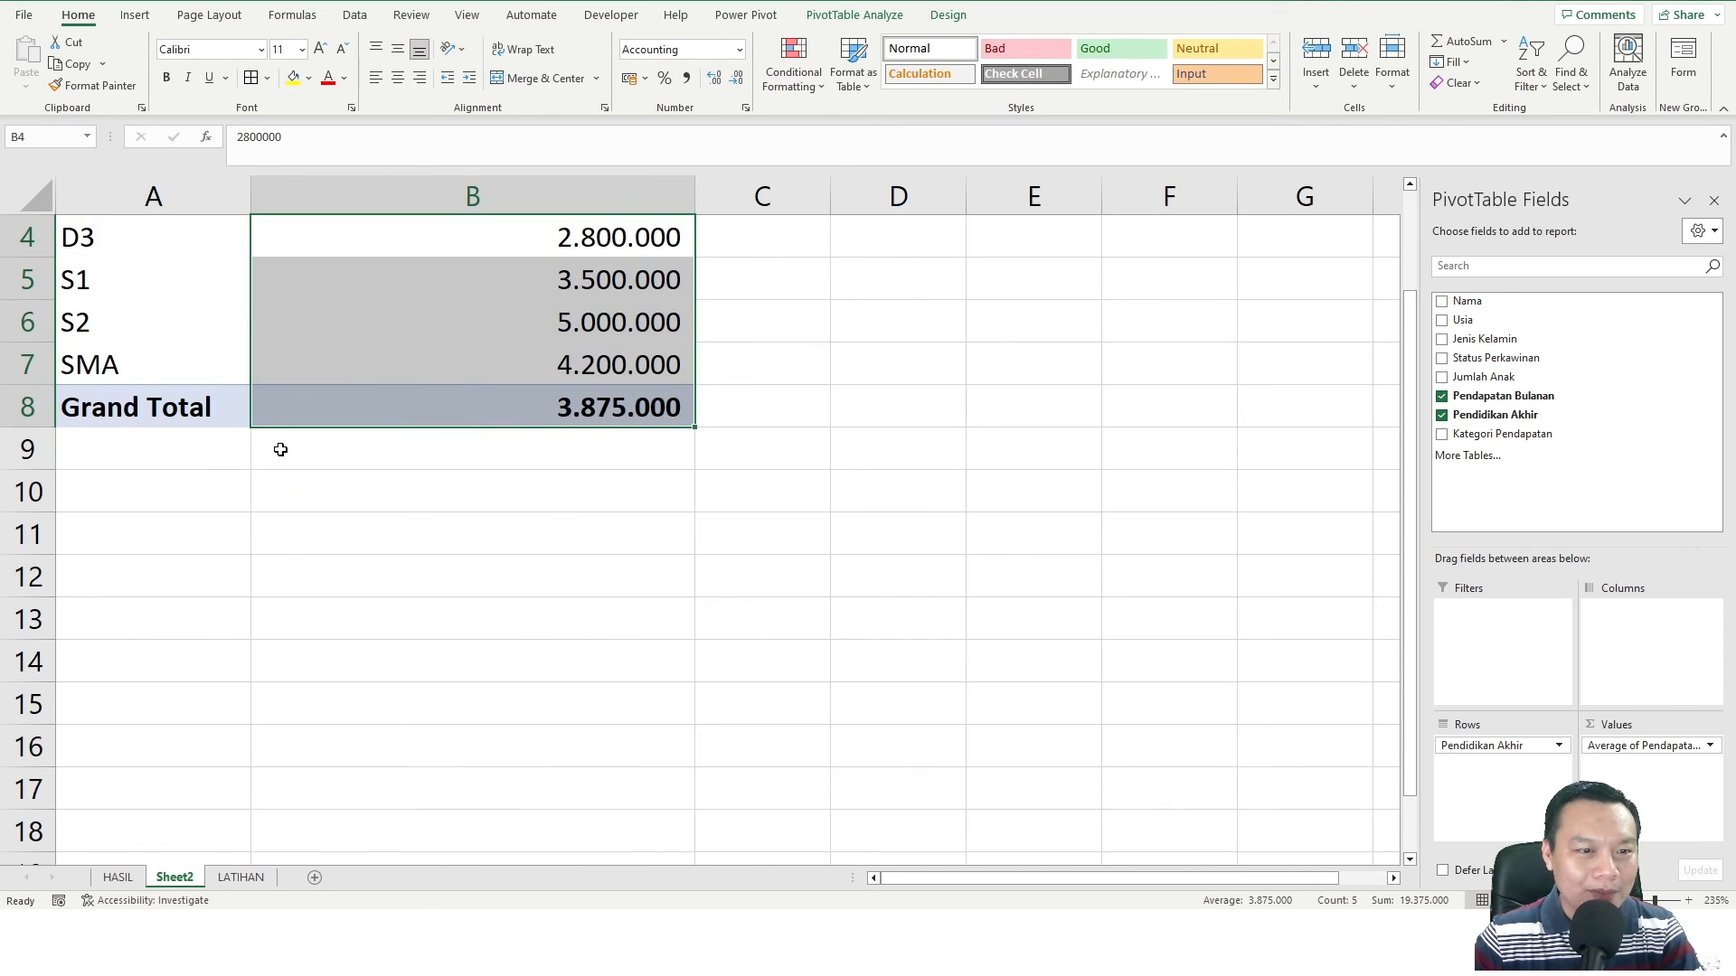
{"action": "scroll", "coordinate": [278, 449], "scroll_direction": "up", "scroll_amount": 1}
{"action": "left_click", "coordinate": [586, 537]}
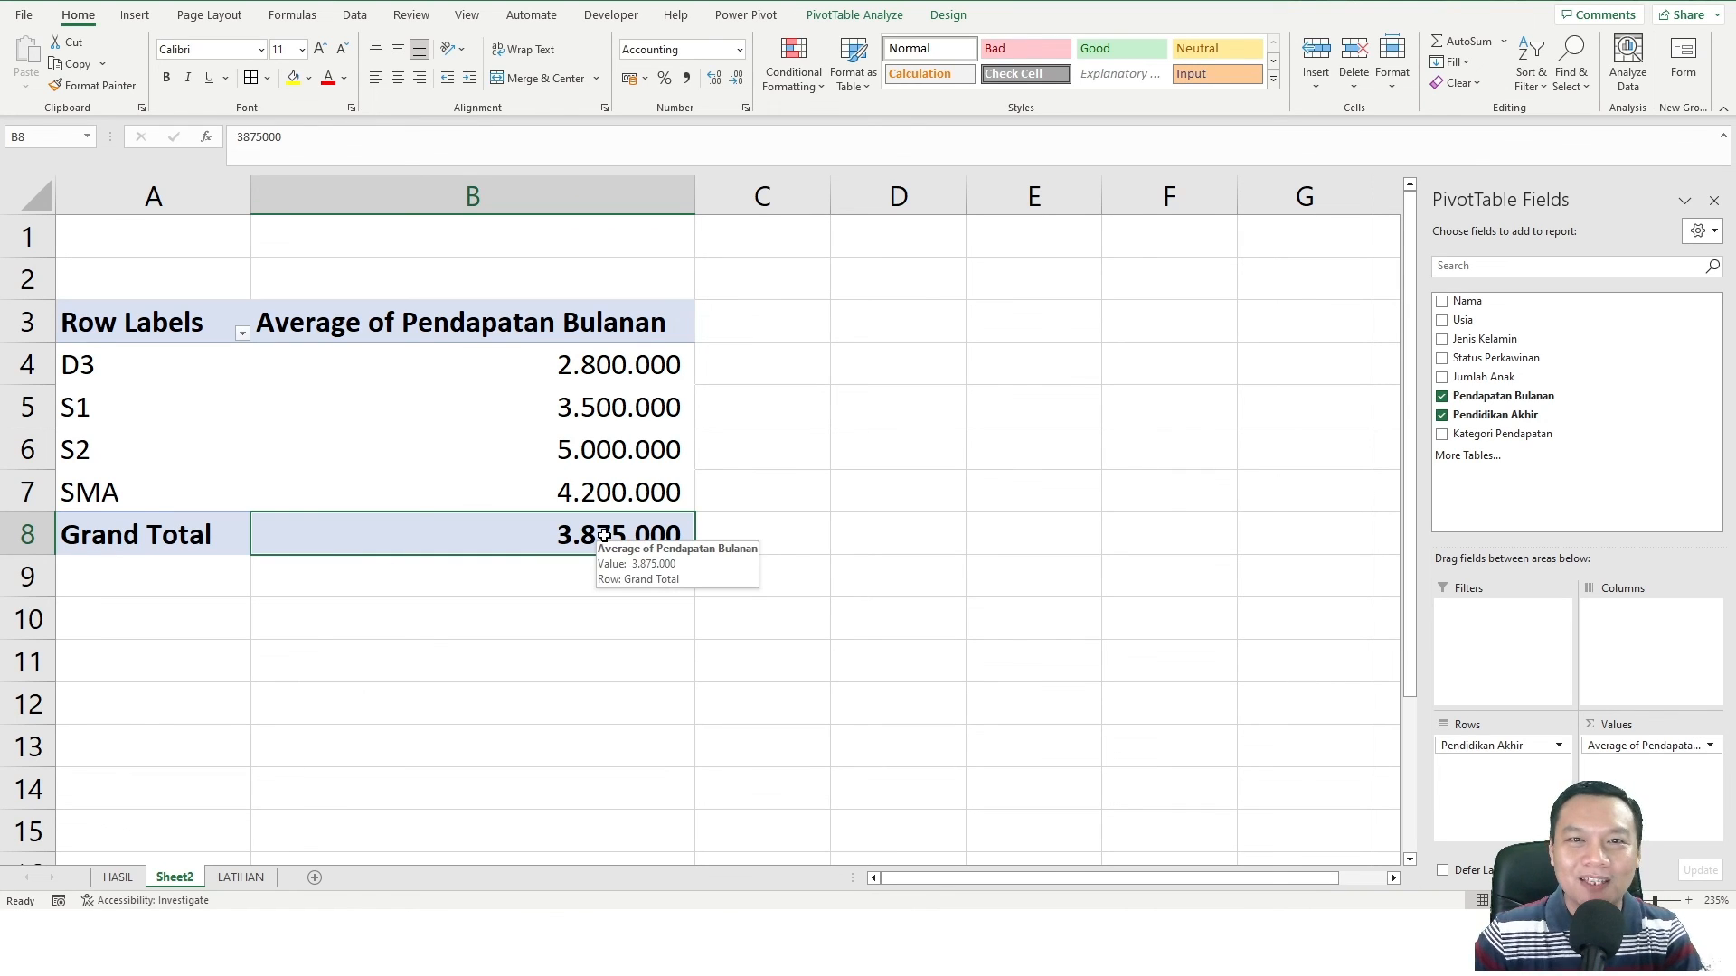
{"action": "left_click", "coordinate": [764, 533]}
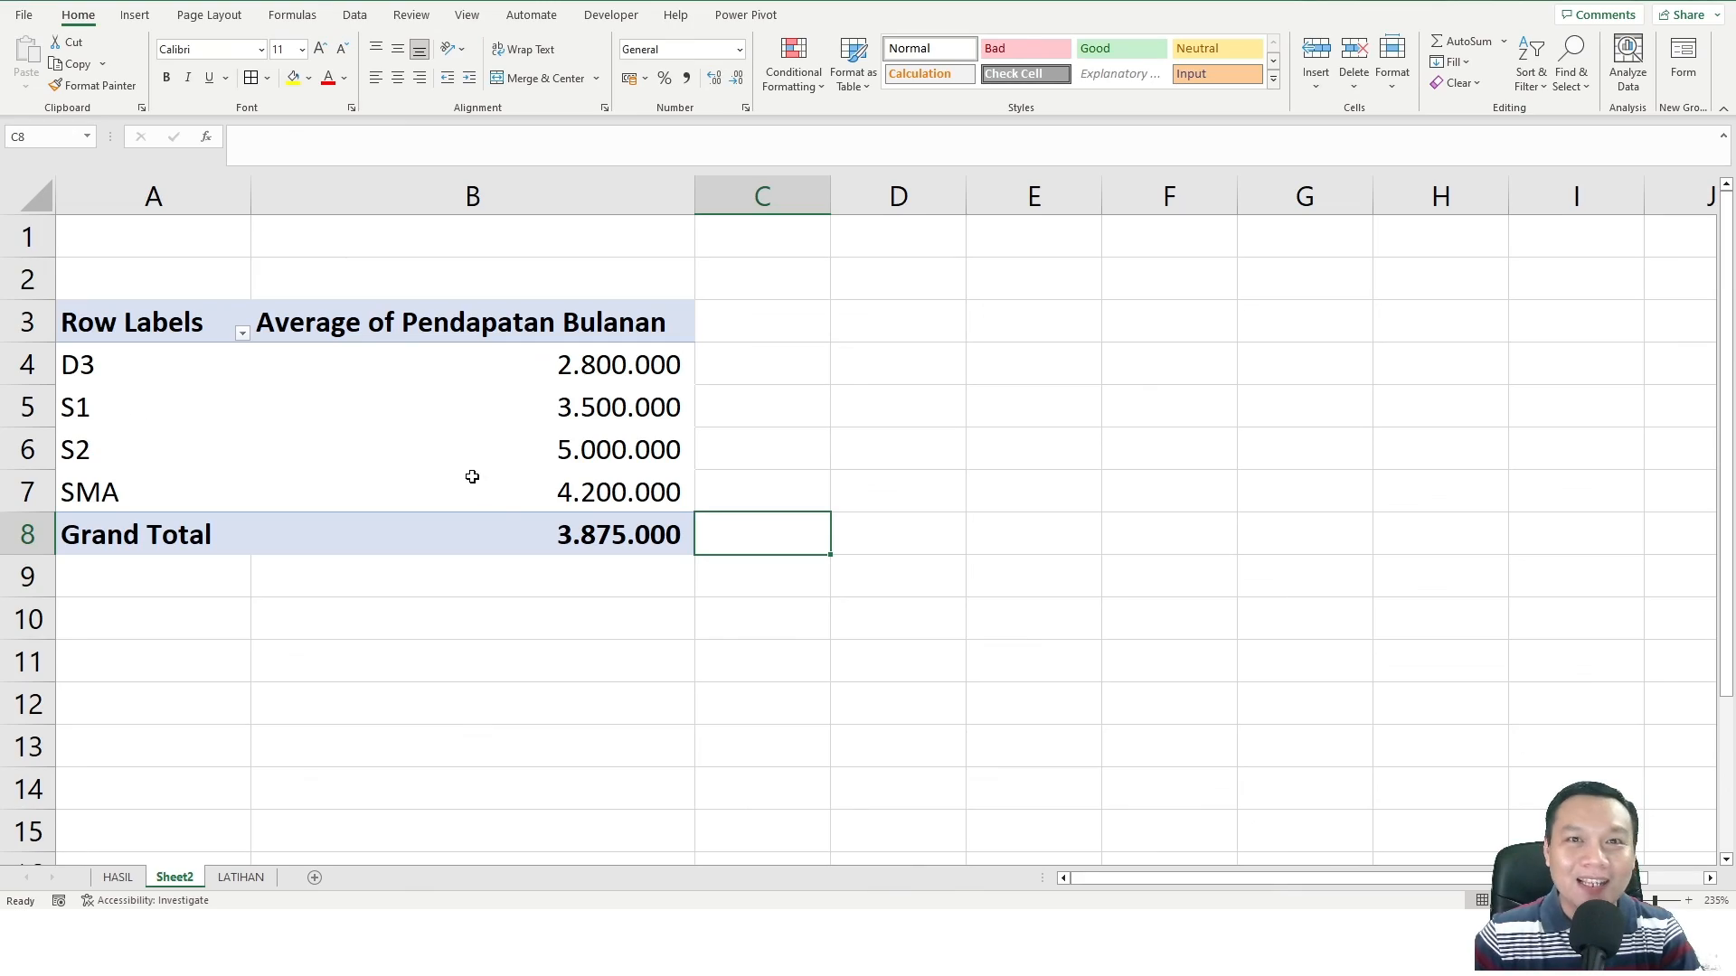
Switch to the exercise document in Word and review its instructions, from the project description through task 7
{"action": "key", "text": "alt+Tab"}
{"action": "scroll", "coordinate": [1133, 614], "scroll_direction": "up", "scroll_amount": 8}
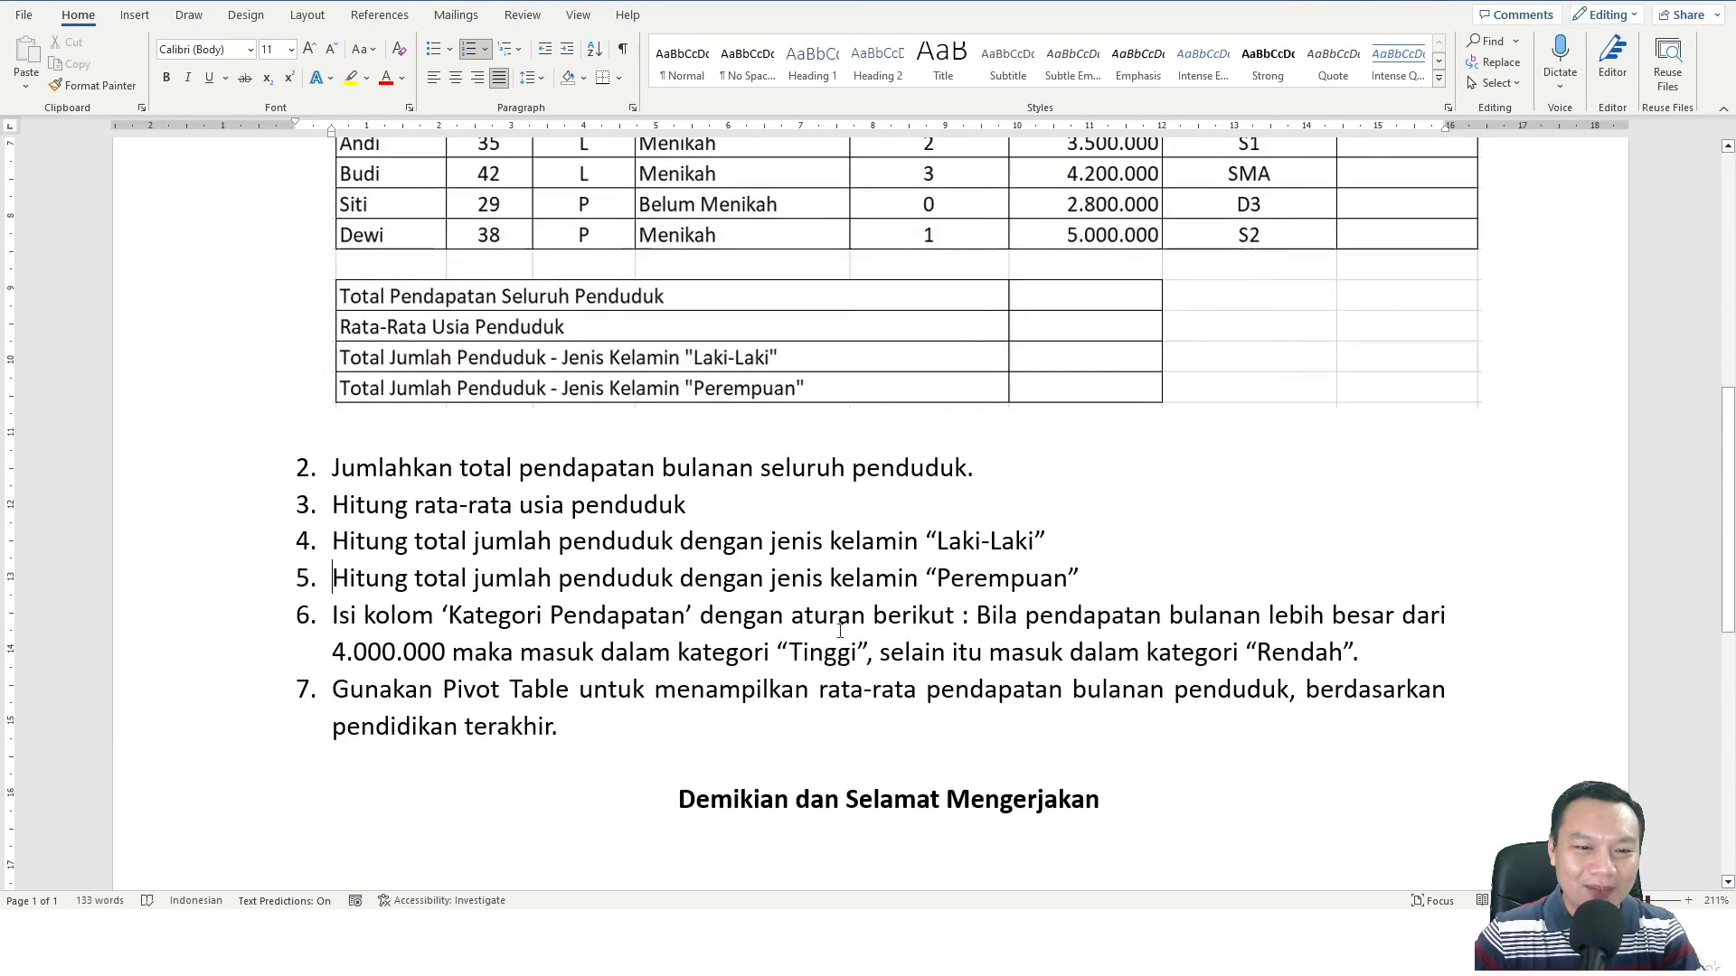
{"action": "scroll", "coordinate": [1149, 679], "scroll_direction": "down", "scroll_amount": 4}
{"action": "scroll", "coordinate": [1150, 679], "scroll_direction": "down", "scroll_amount": 3}
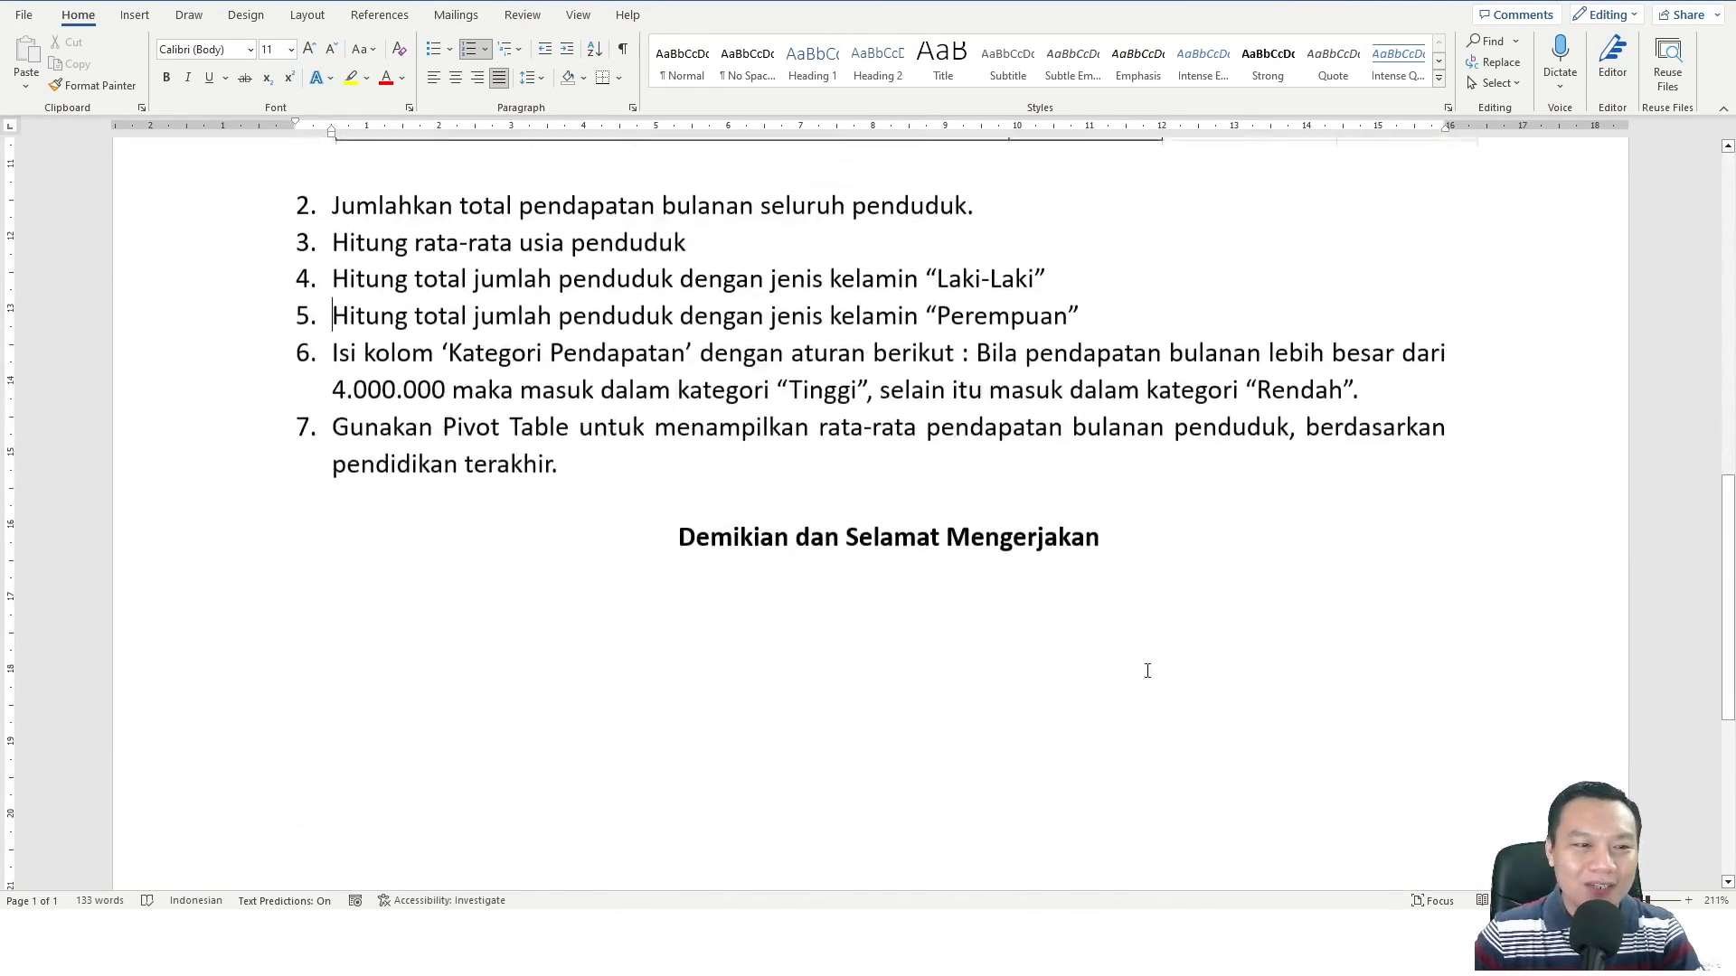
{"action": "scroll", "coordinate": [969, 563], "scroll_direction": "up", "scroll_amount": 7}
{"action": "scroll", "coordinate": [969, 562], "scroll_direction": "up", "scroll_amount": 2}
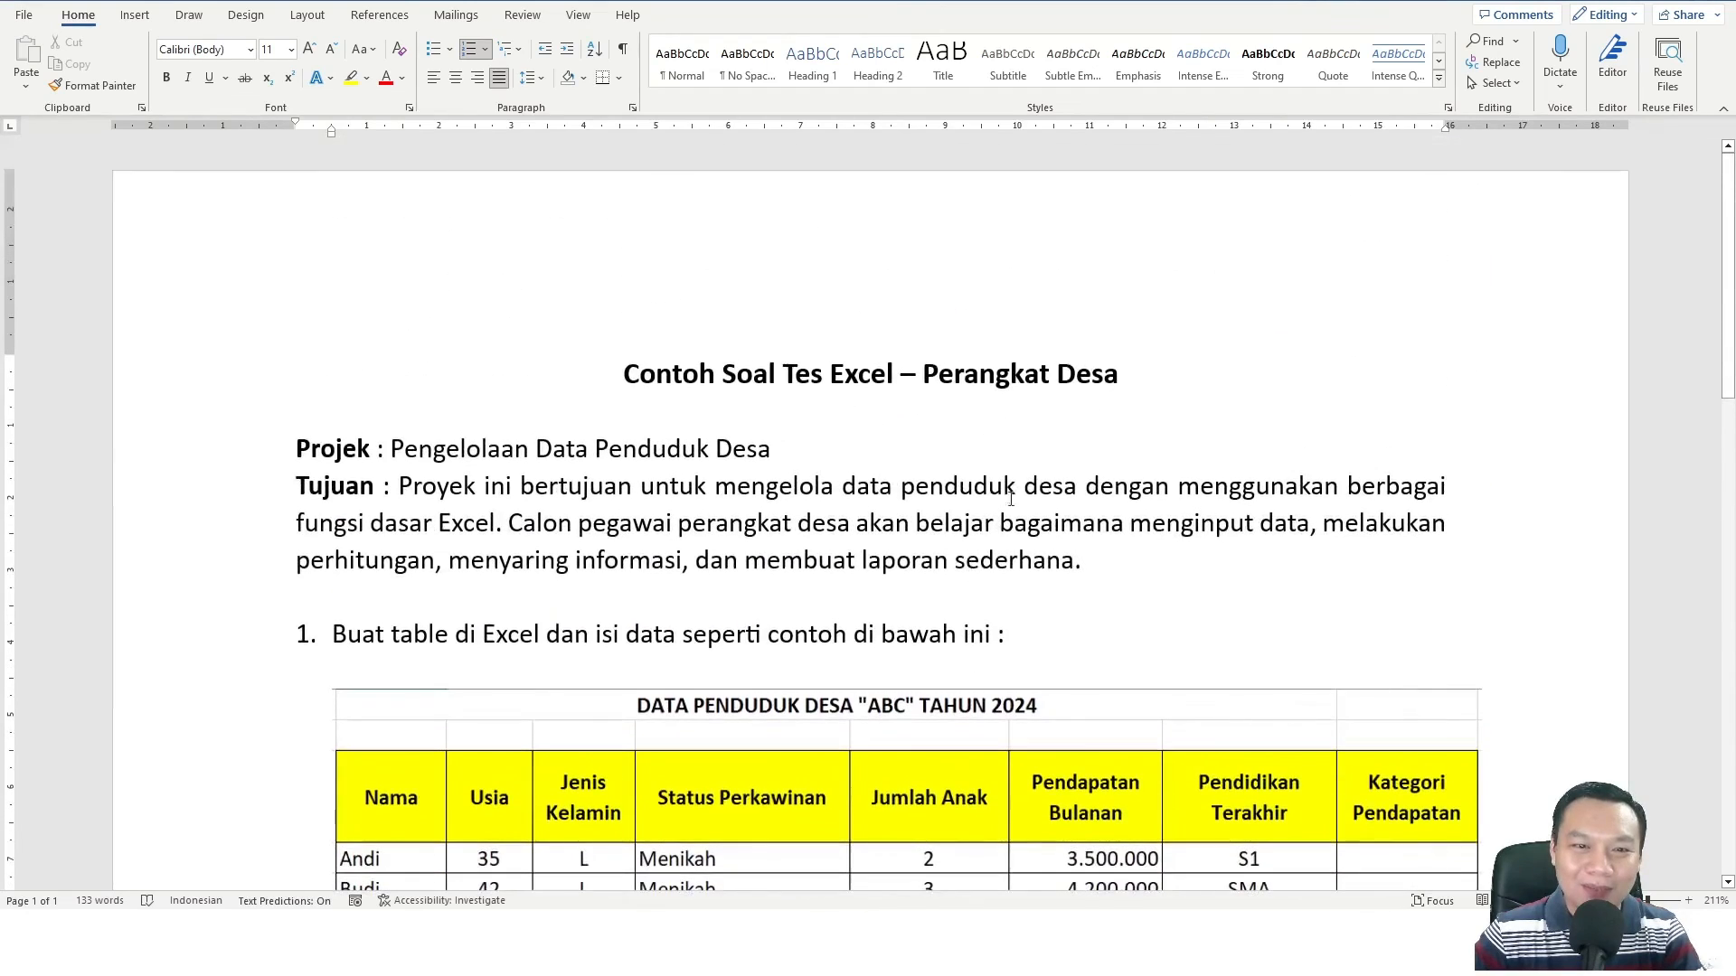